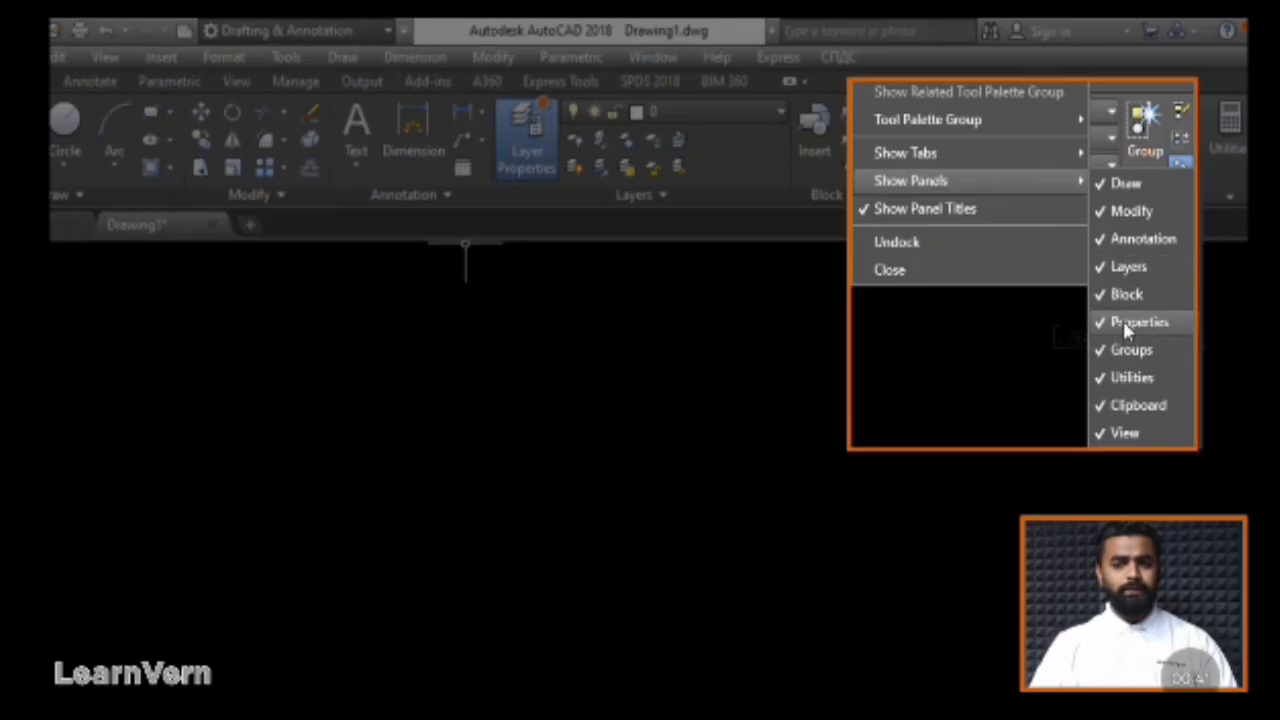
# Hide the ribbon's Layers panel and show it again
pyautogui.click(1128, 267)
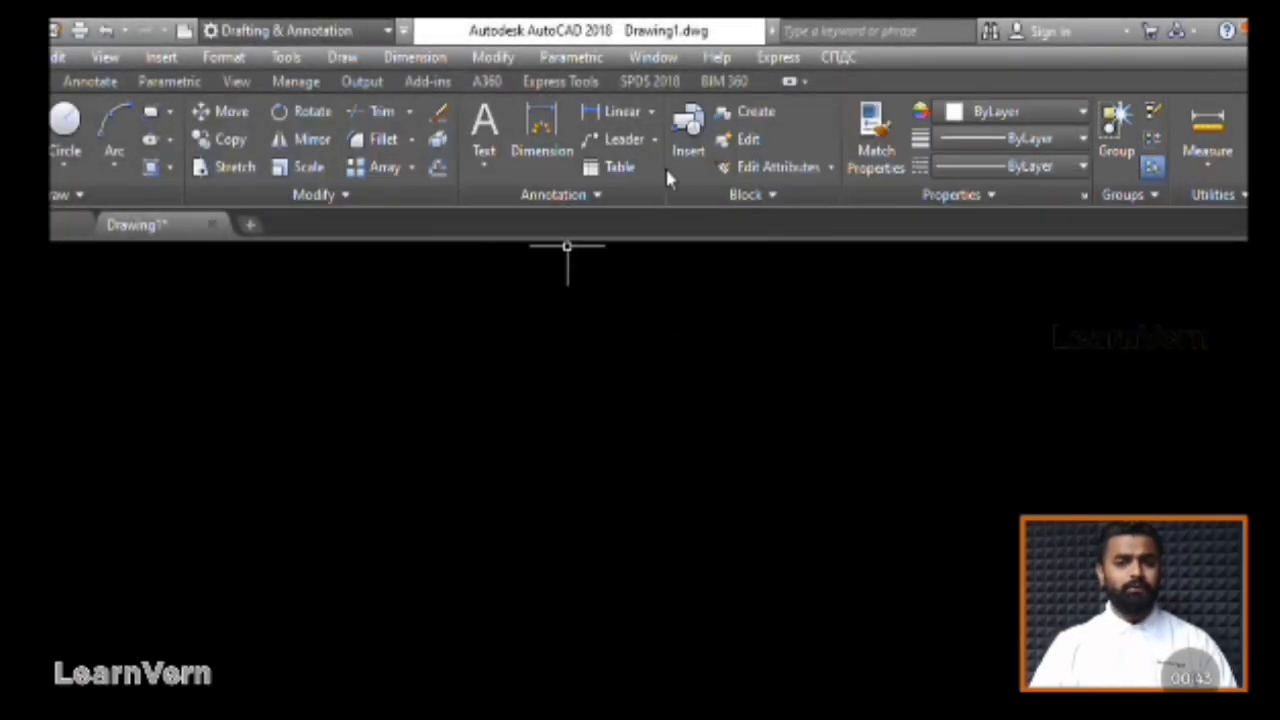
pyautogui.rightClick(843, 85)
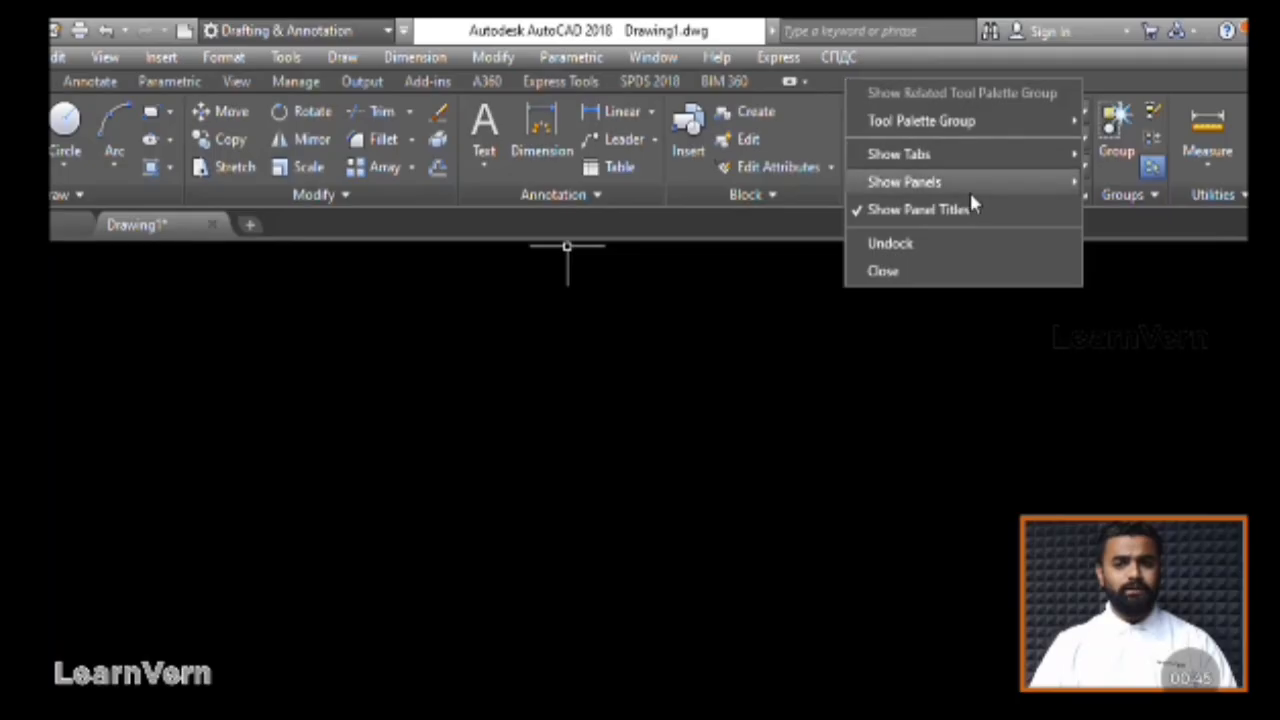
pyautogui.moveTo(990, 182)
pyautogui.click(1124, 268)
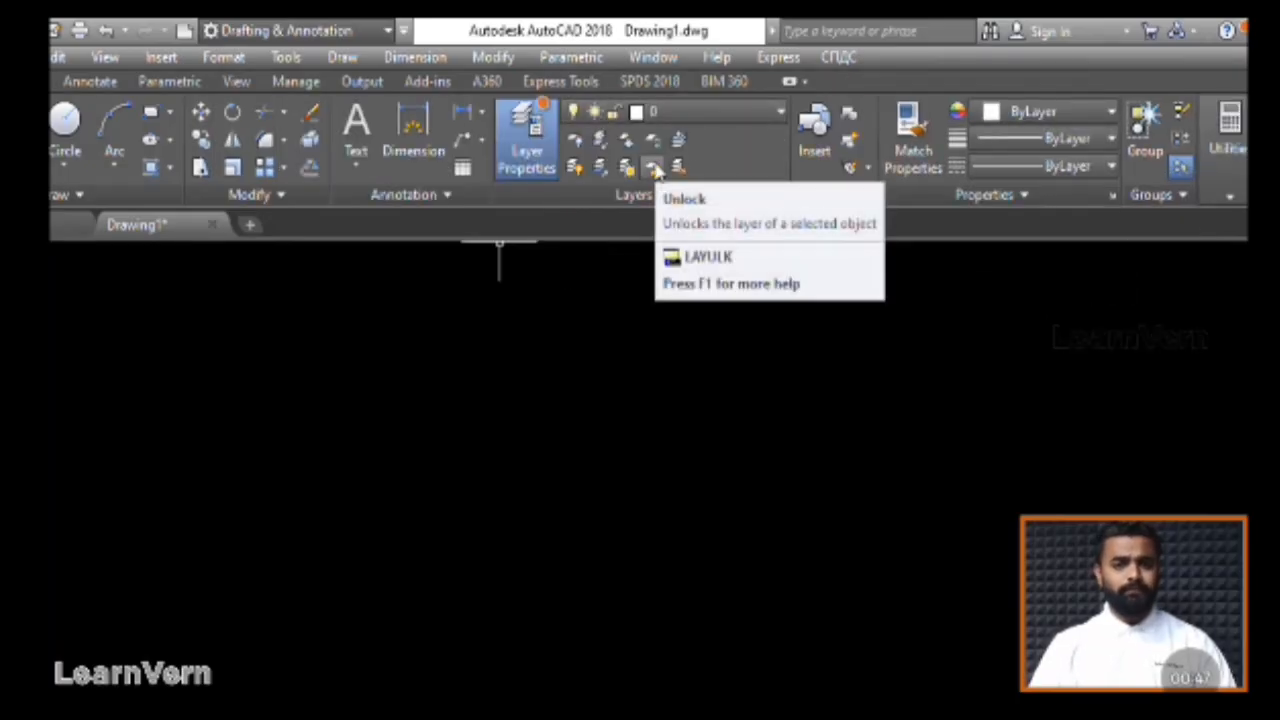
# Open the Layer Properties Manager with the LAYER command and widen it to show more property columns
pyautogui.click(557, 400)
pyautogui.click(598, 411)
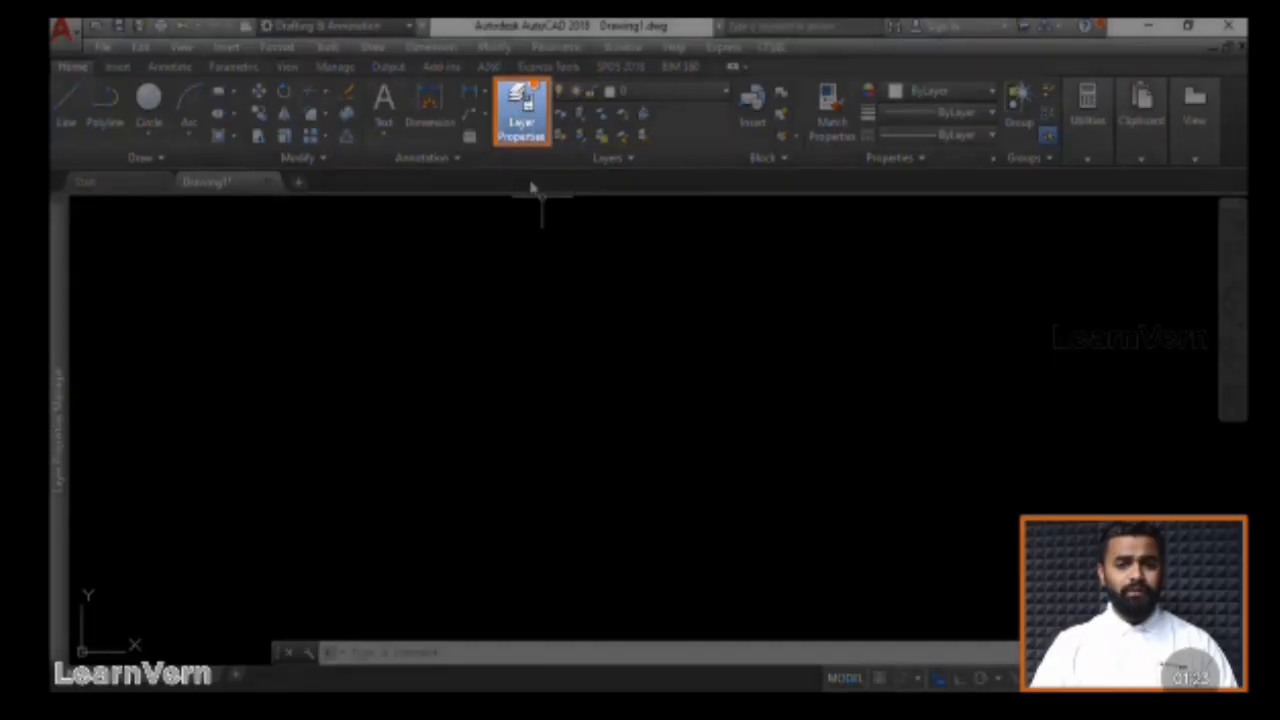
pyautogui.write('la')
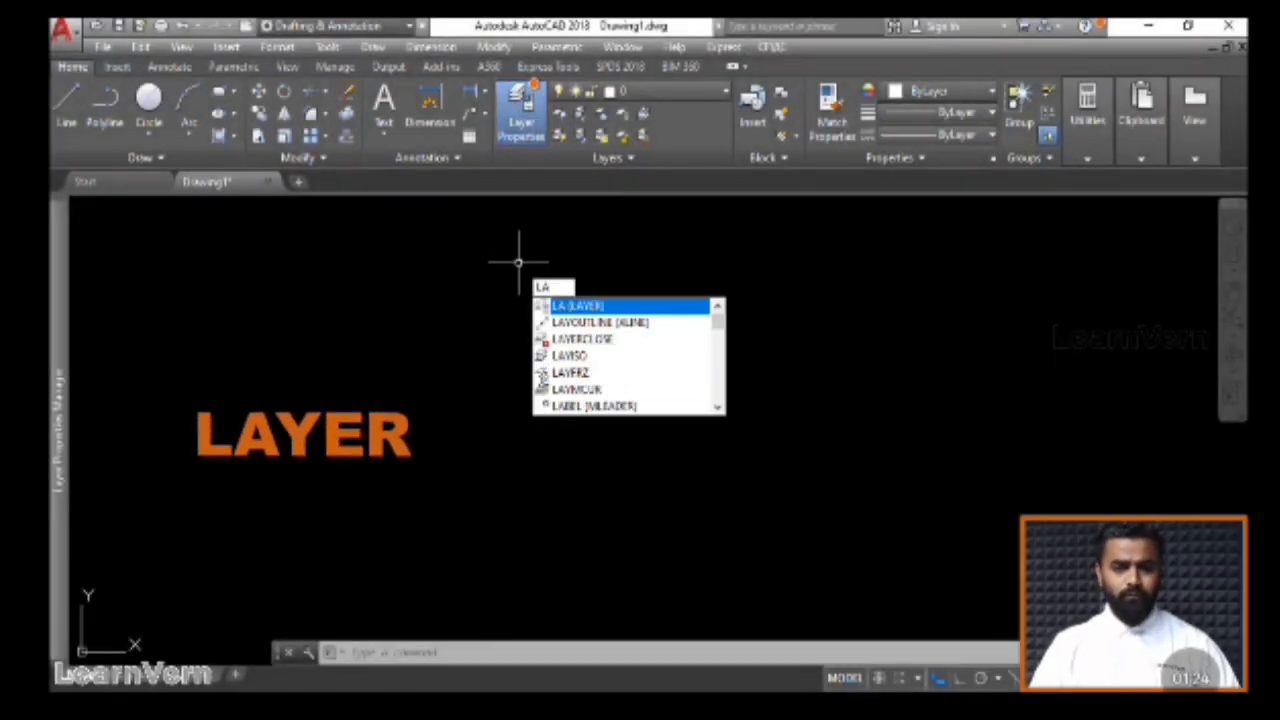
pyautogui.write('y')
pyautogui.press('Down')
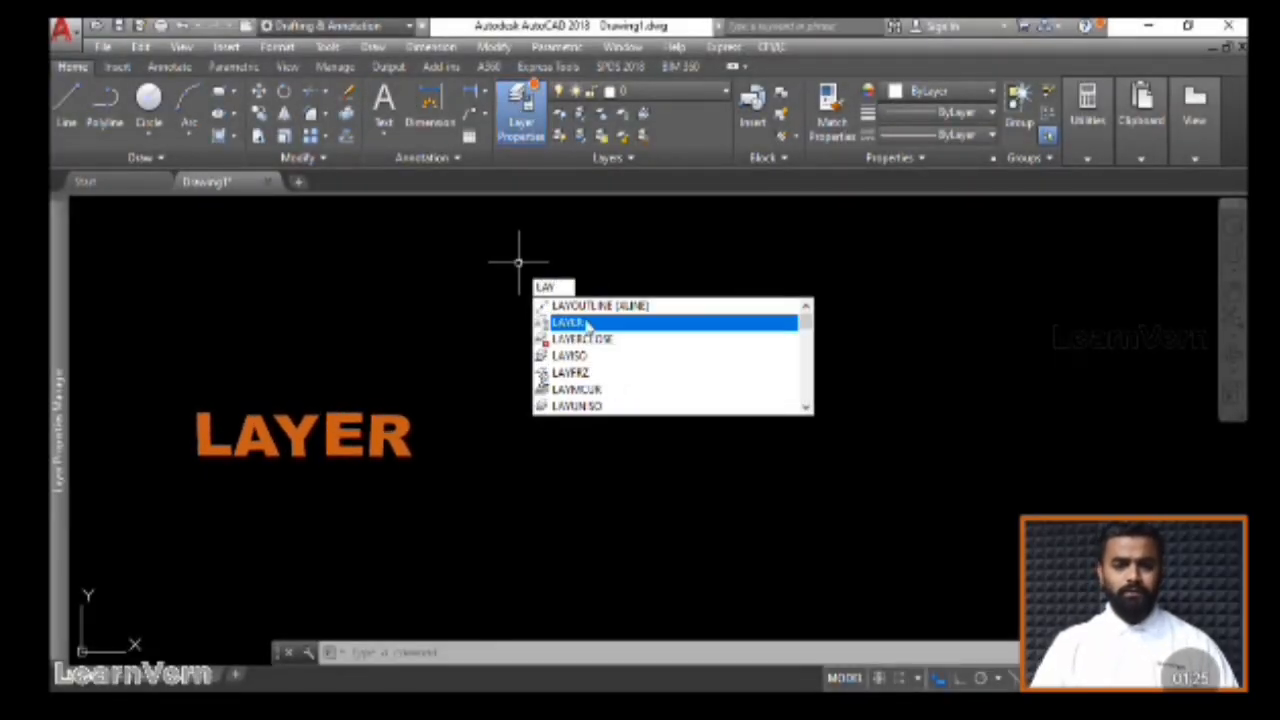
pyautogui.press('Return')
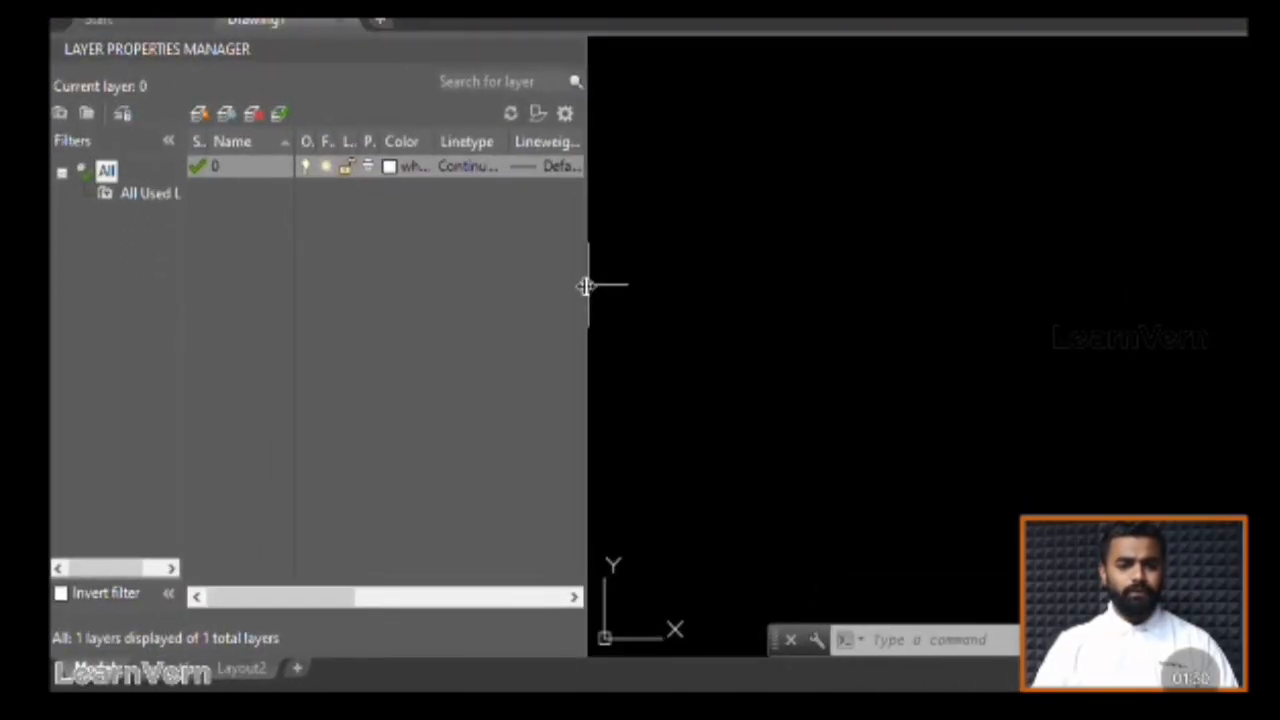
pyautogui.moveTo(587, 286); pyautogui.dragTo(735, 292)
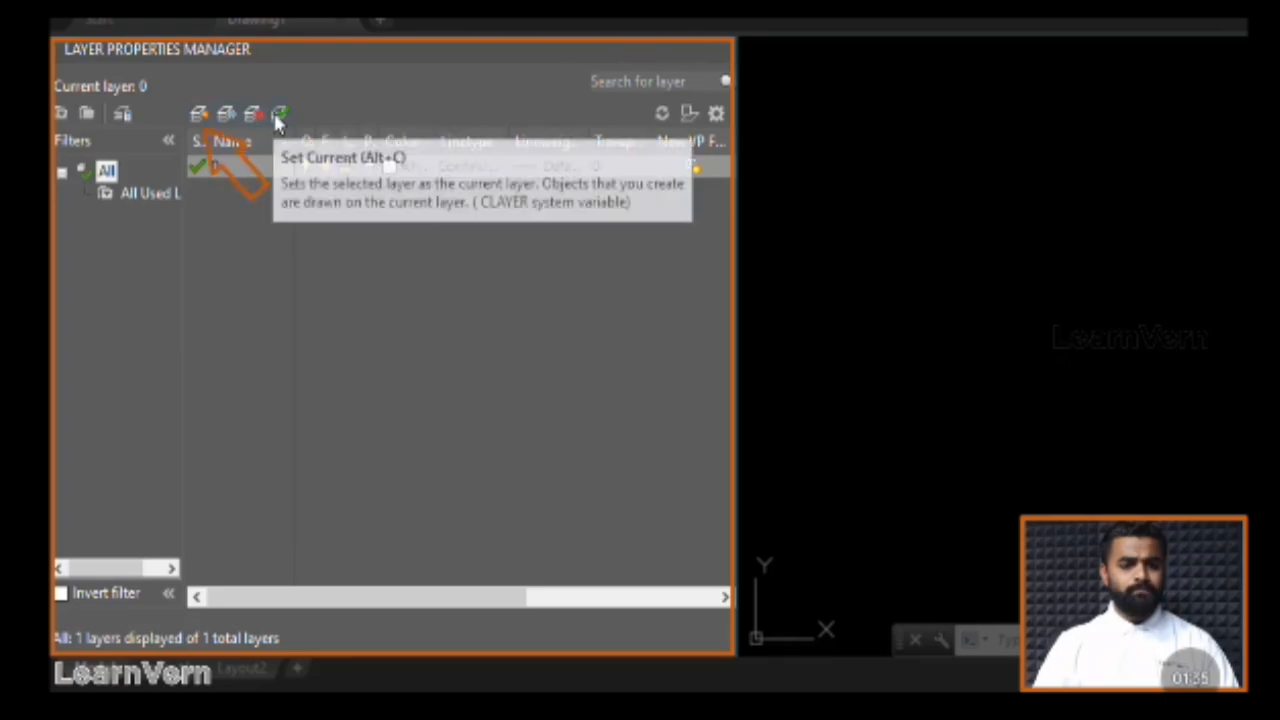
# Create a new layer and name it 01walls
pyautogui.click(201, 115)
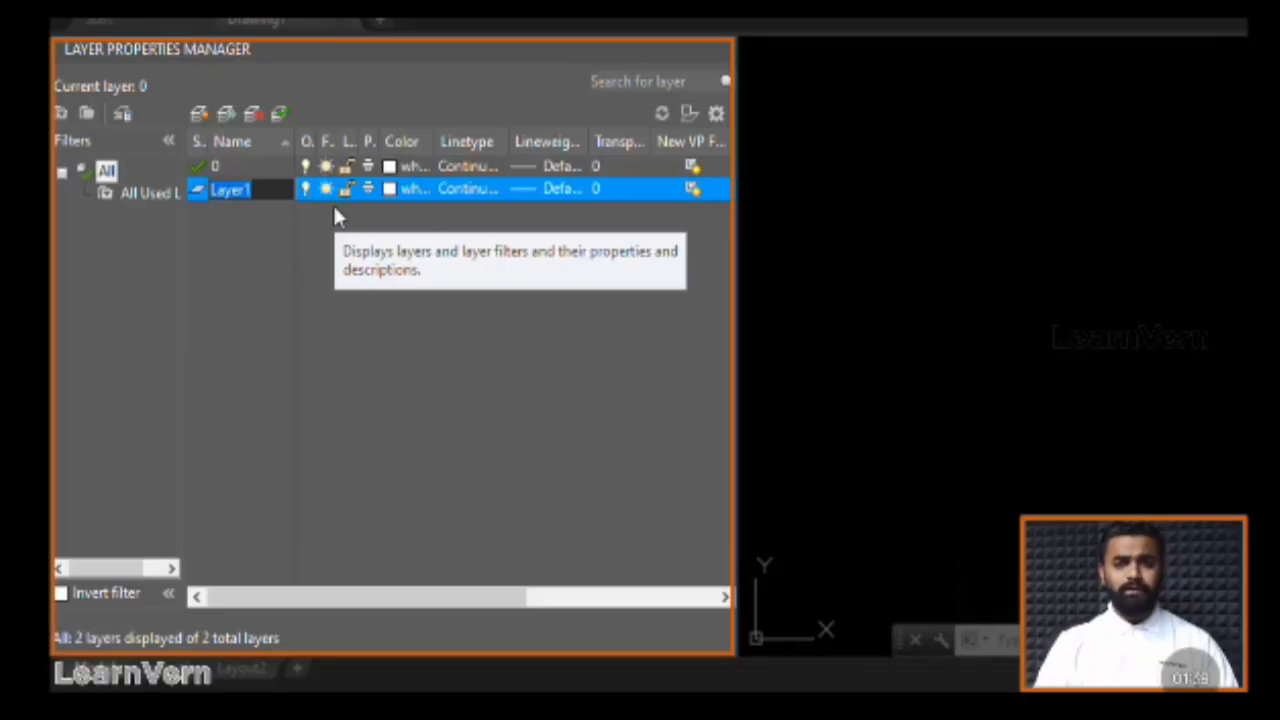
pyautogui.click(251, 240)
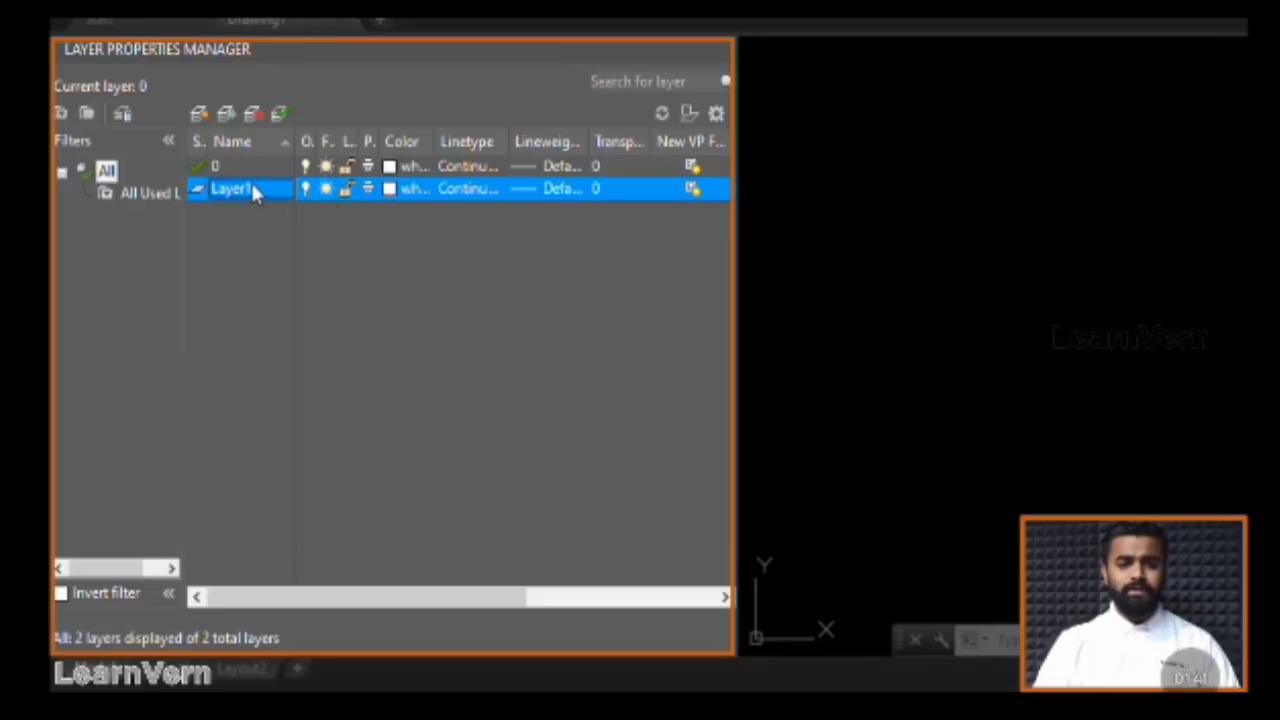
pyautogui.rightClick(245, 184)
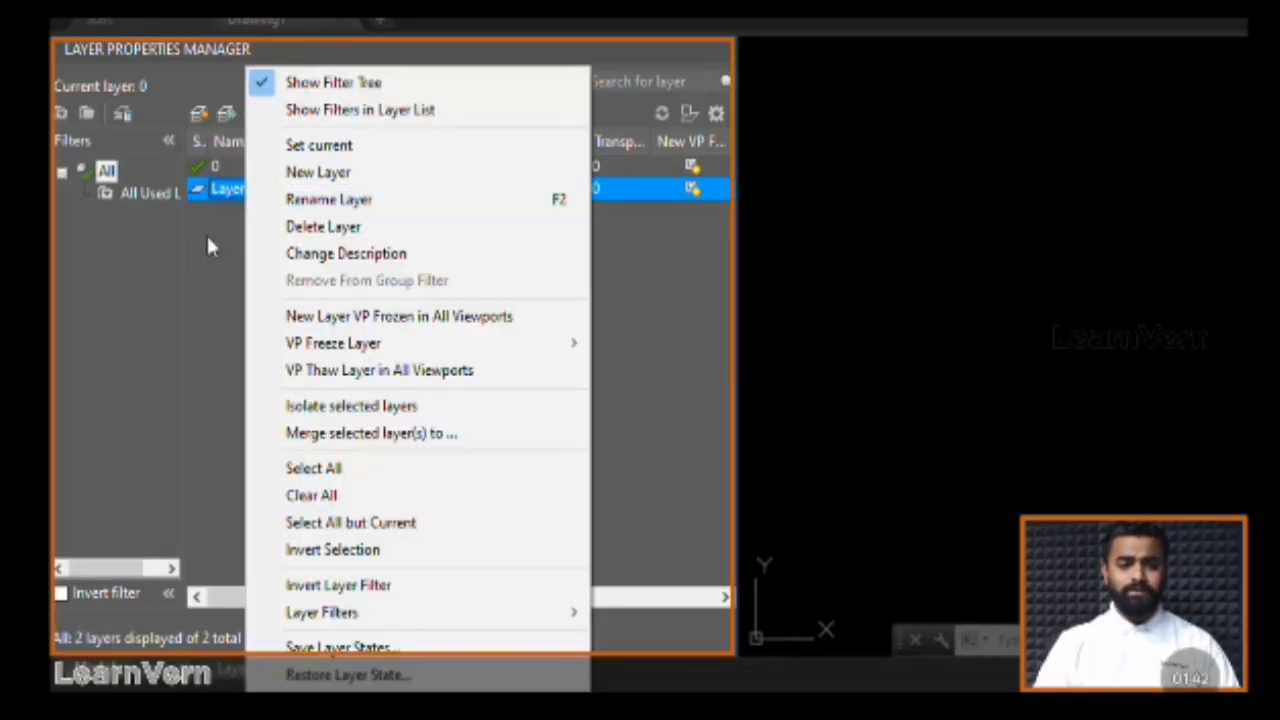
pyautogui.click(243, 183)
pyautogui.click(253, 184)
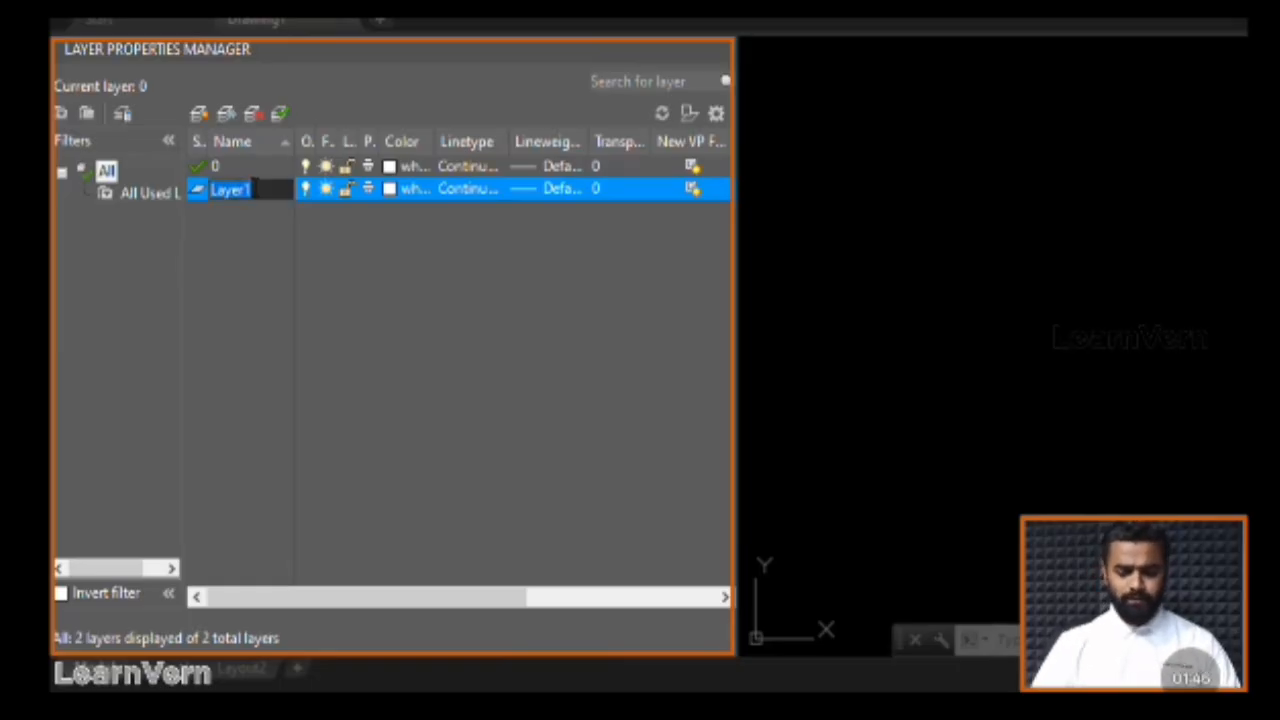
pyautogui.write('01walls')
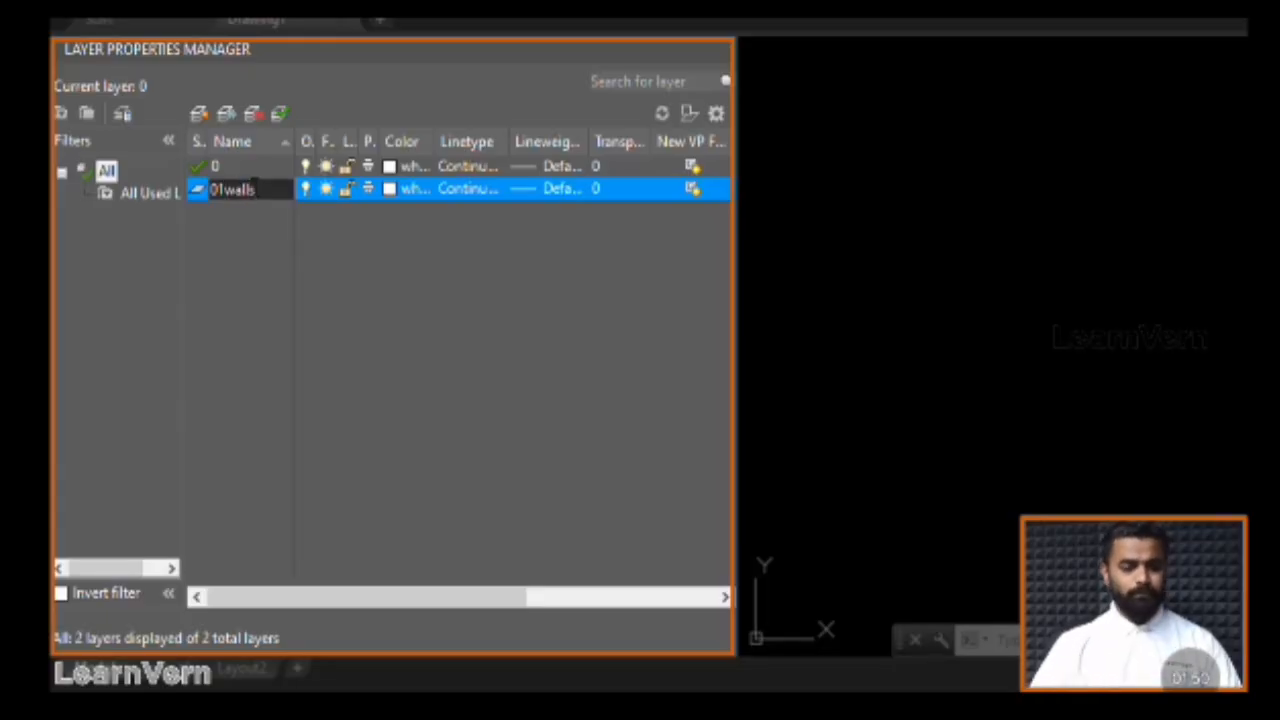
pyautogui.press('Return')
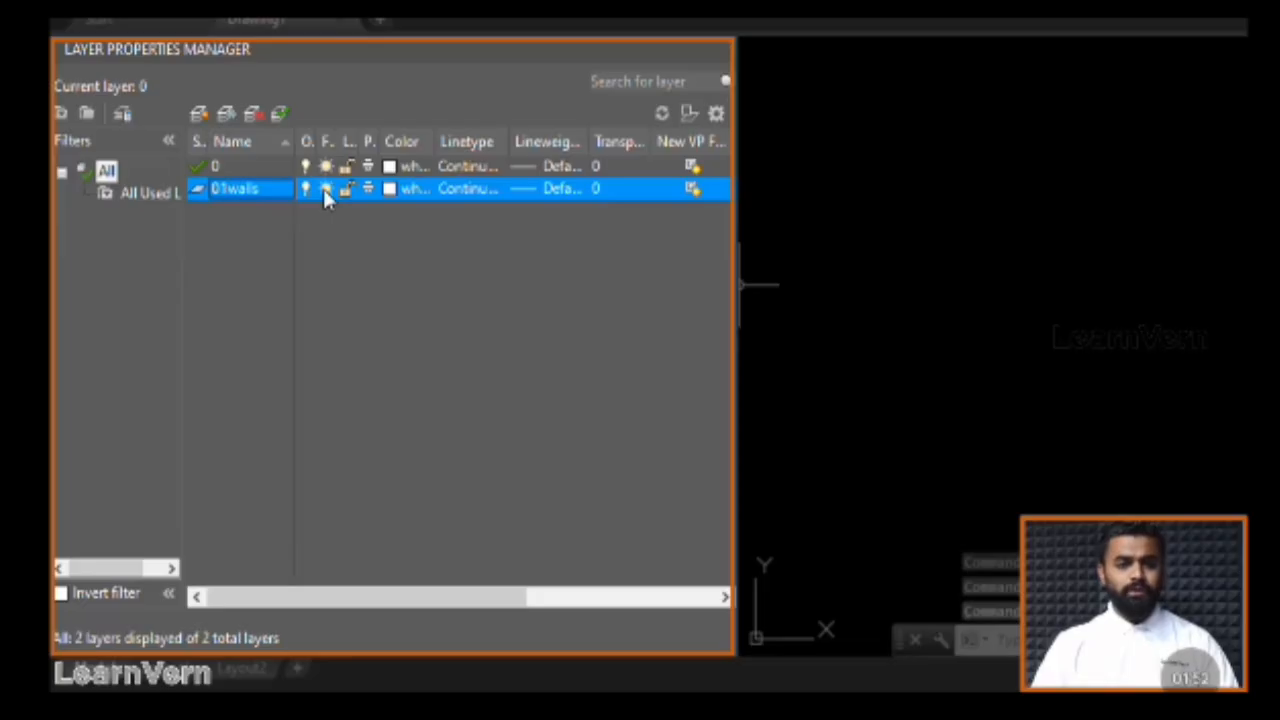
# Set the 01walls layer's color to red and accept the Default lineweight
pyautogui.click(412, 190)
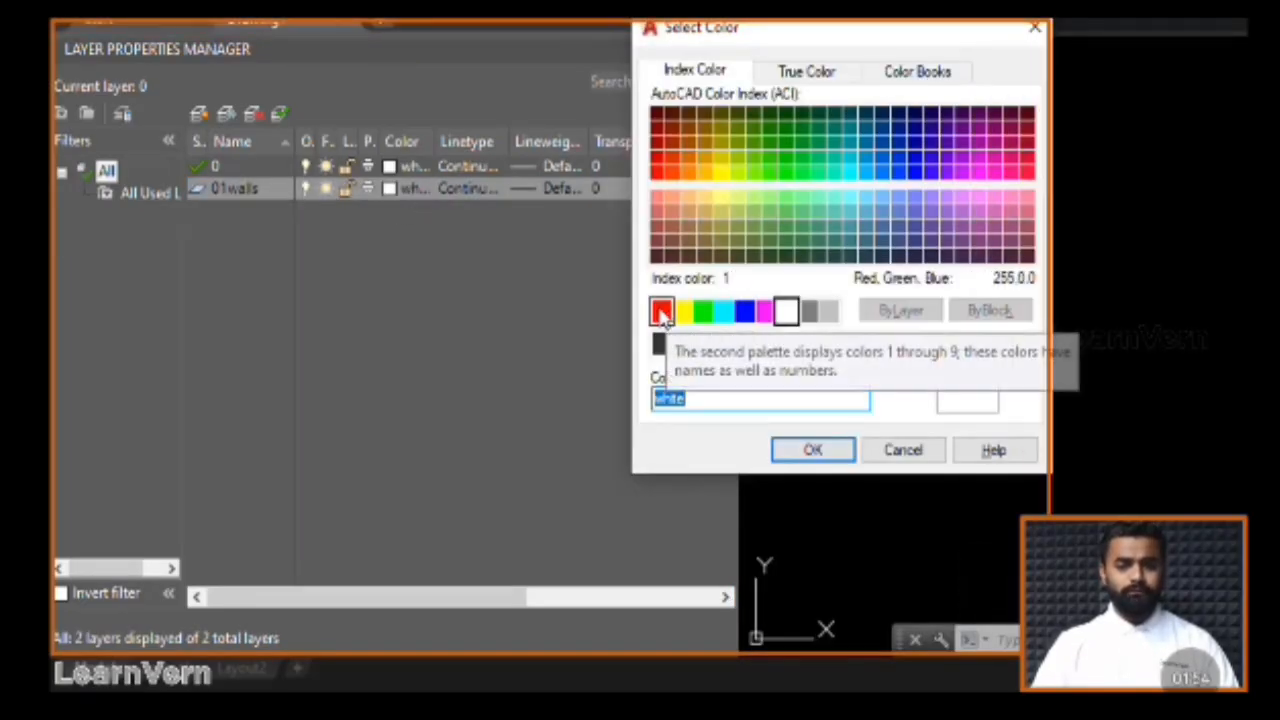
pyautogui.click(656, 196)
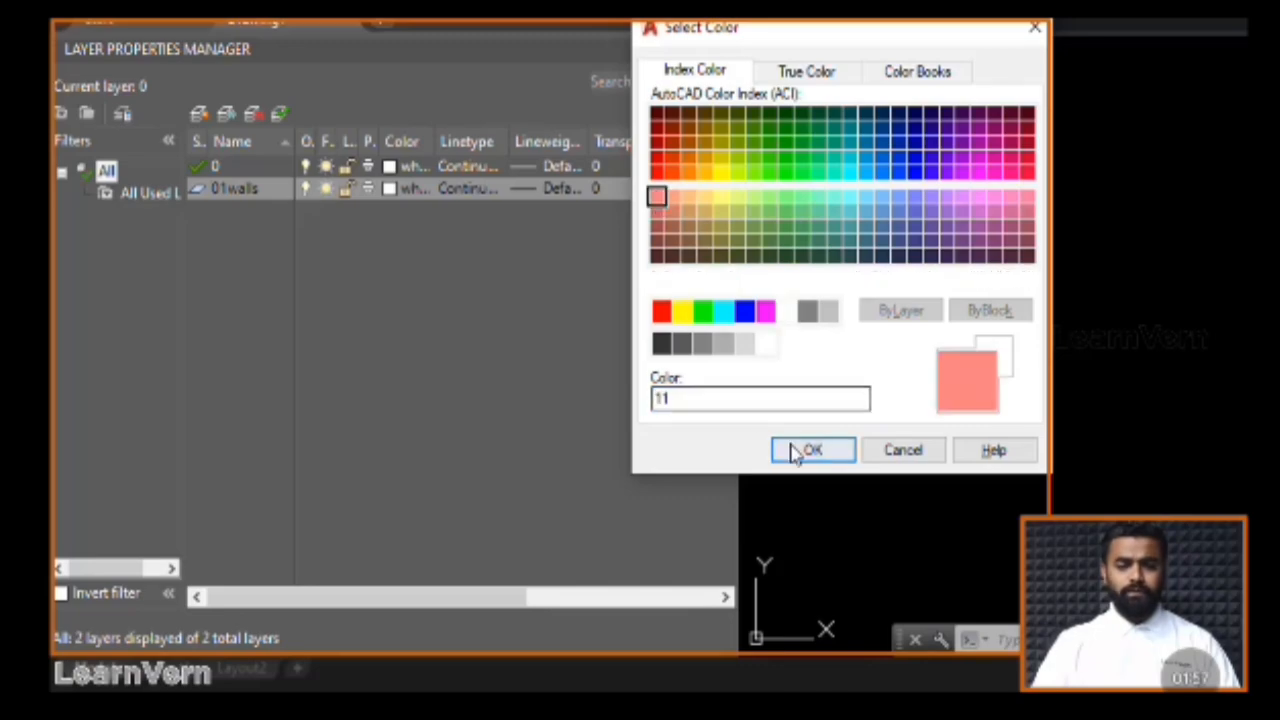
pyautogui.click(658, 229)
pyautogui.click(661, 311)
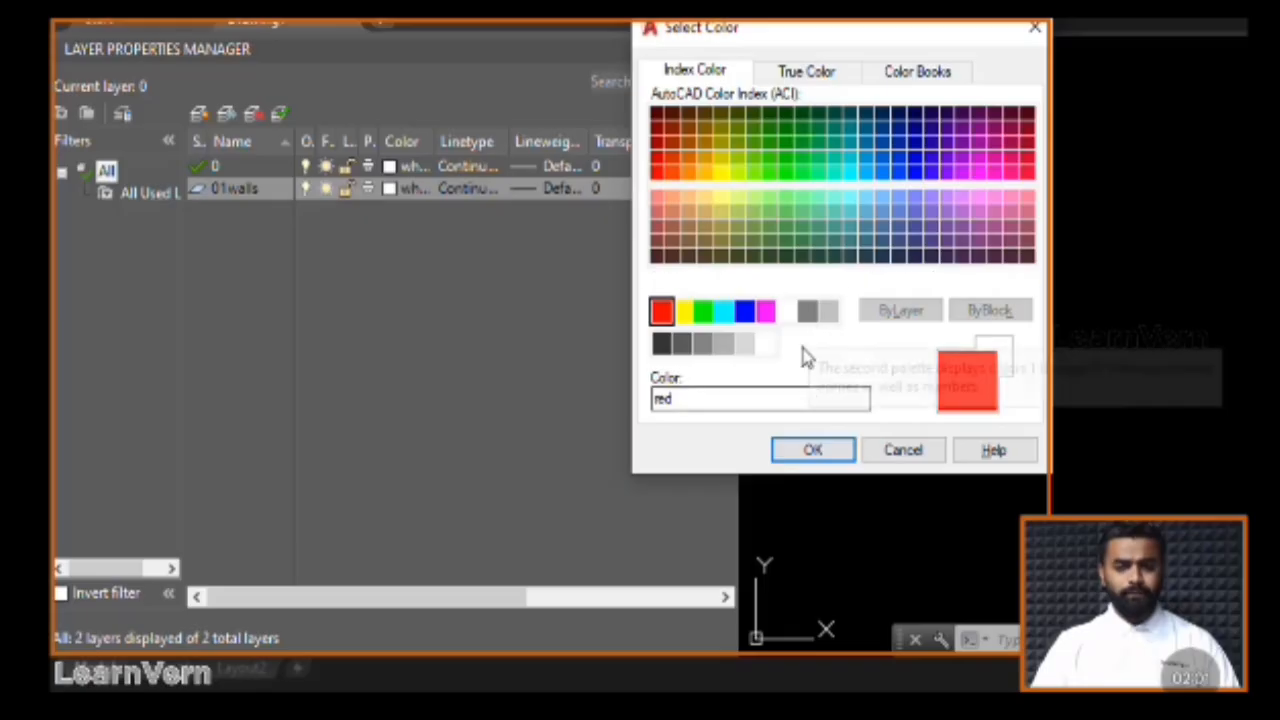
pyautogui.click(814, 451)
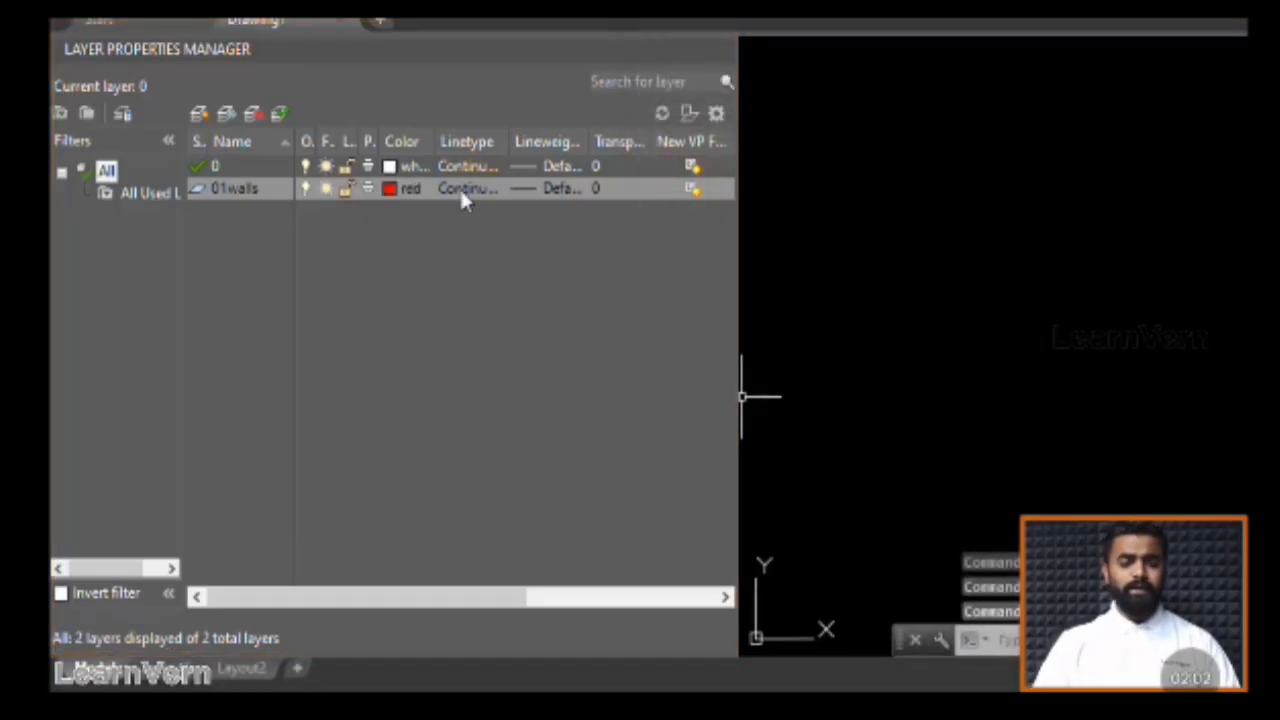
pyautogui.click(543, 189)
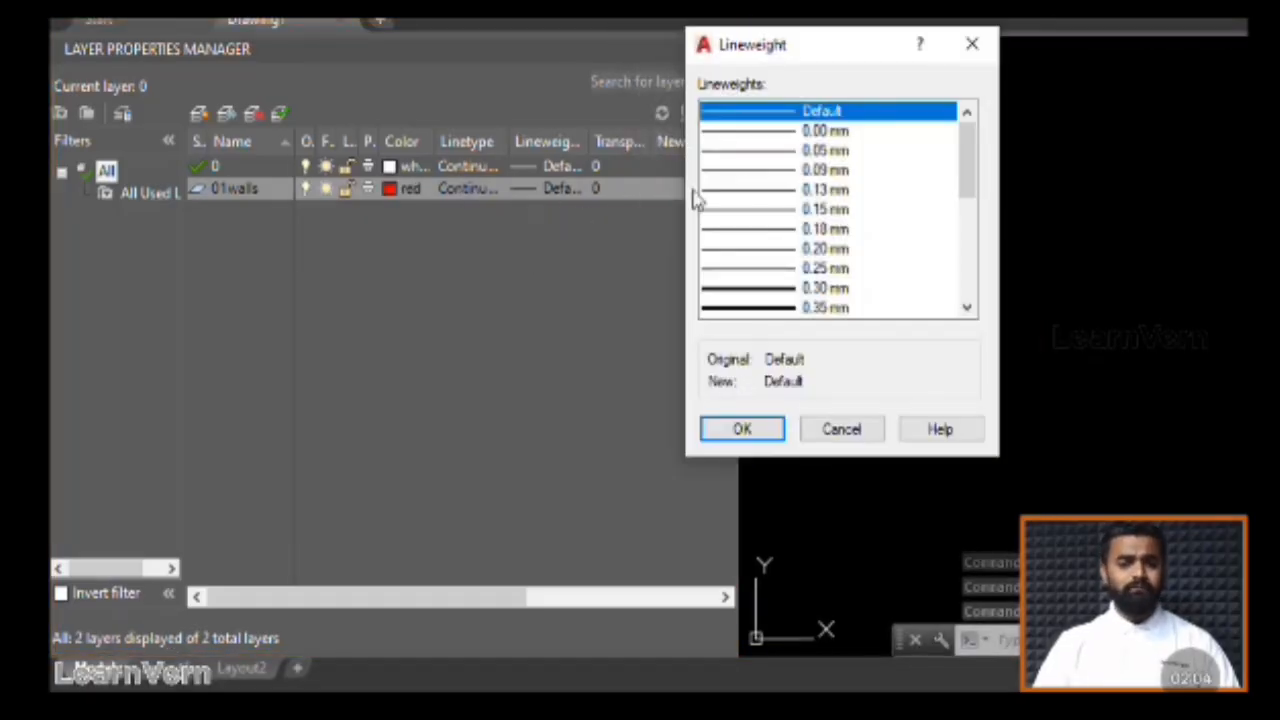
pyautogui.click(744, 432)
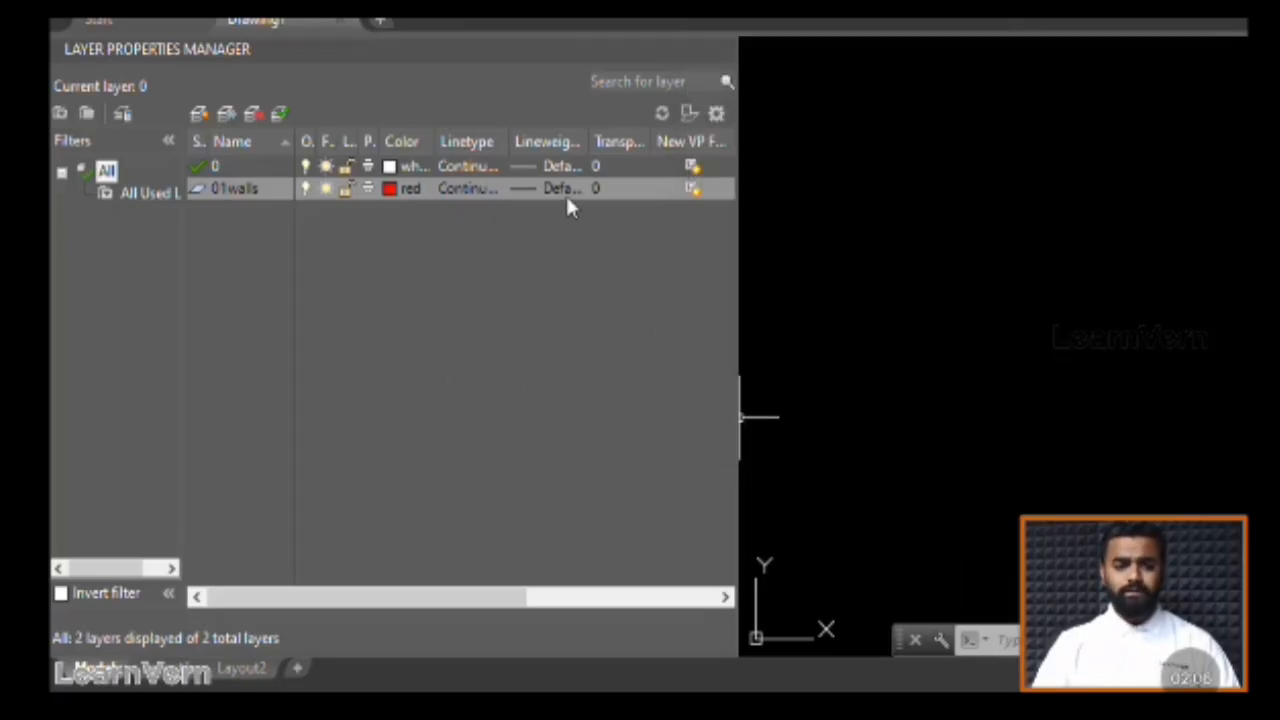
# Create a second new layer named 02centerline and set its color to green
pyautogui.click(198, 116)
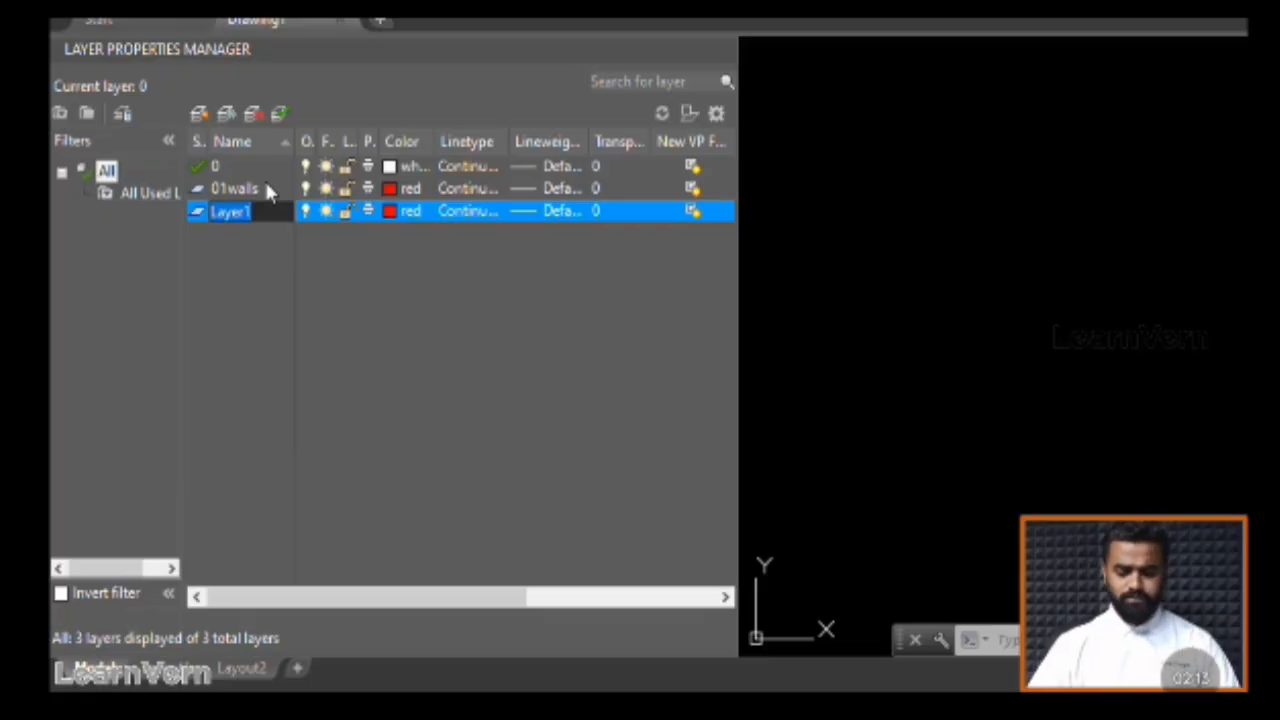
pyautogui.write('02centerline')
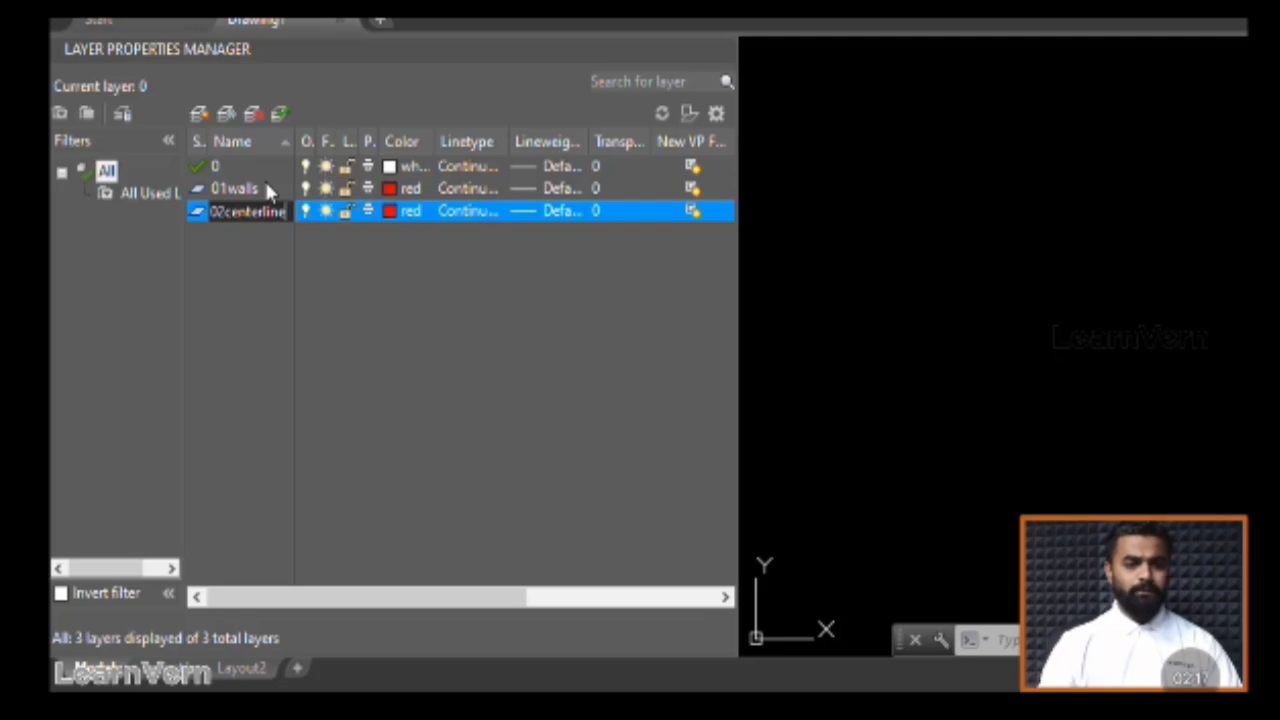
pyautogui.press('Return')
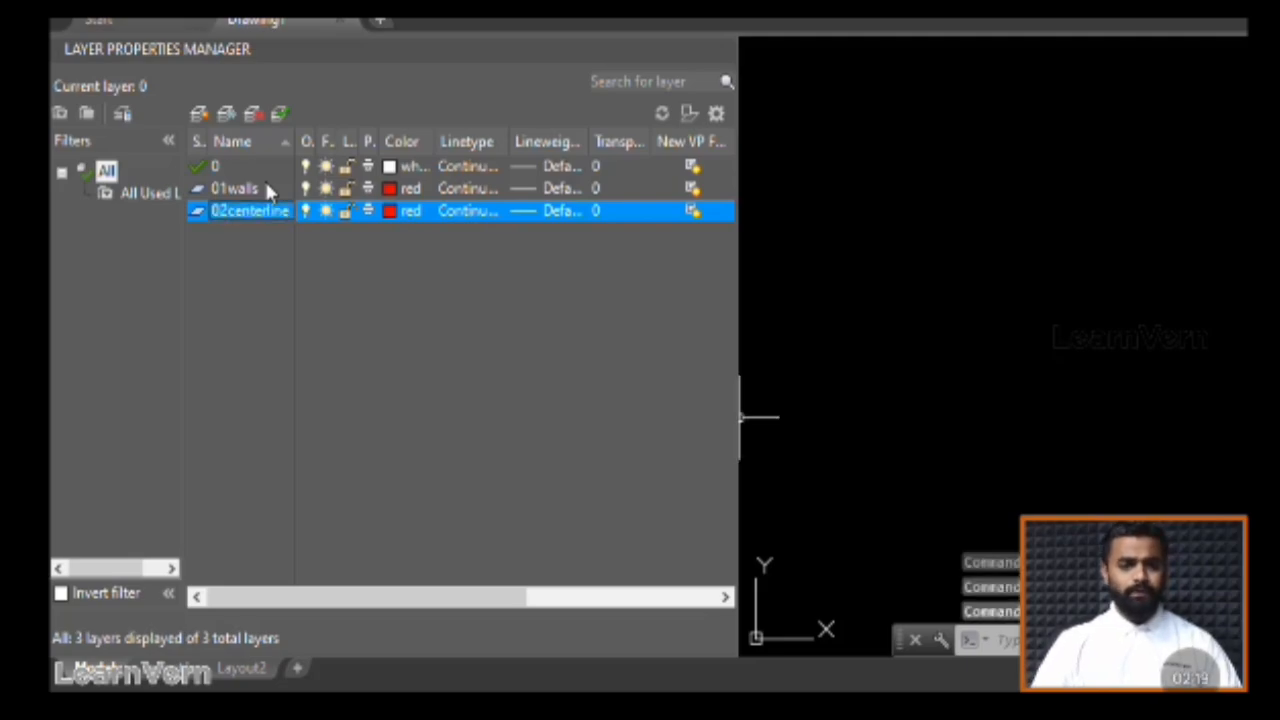
pyautogui.click(406, 209)
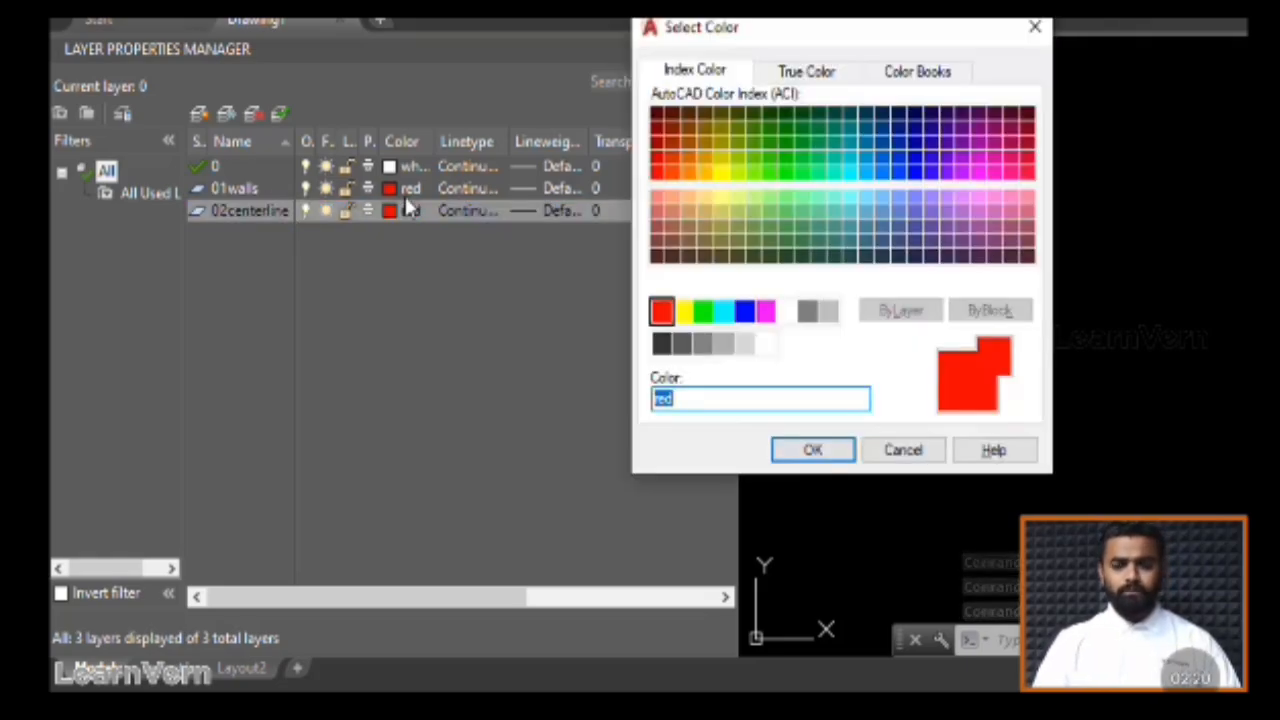
pyautogui.click(701, 313)
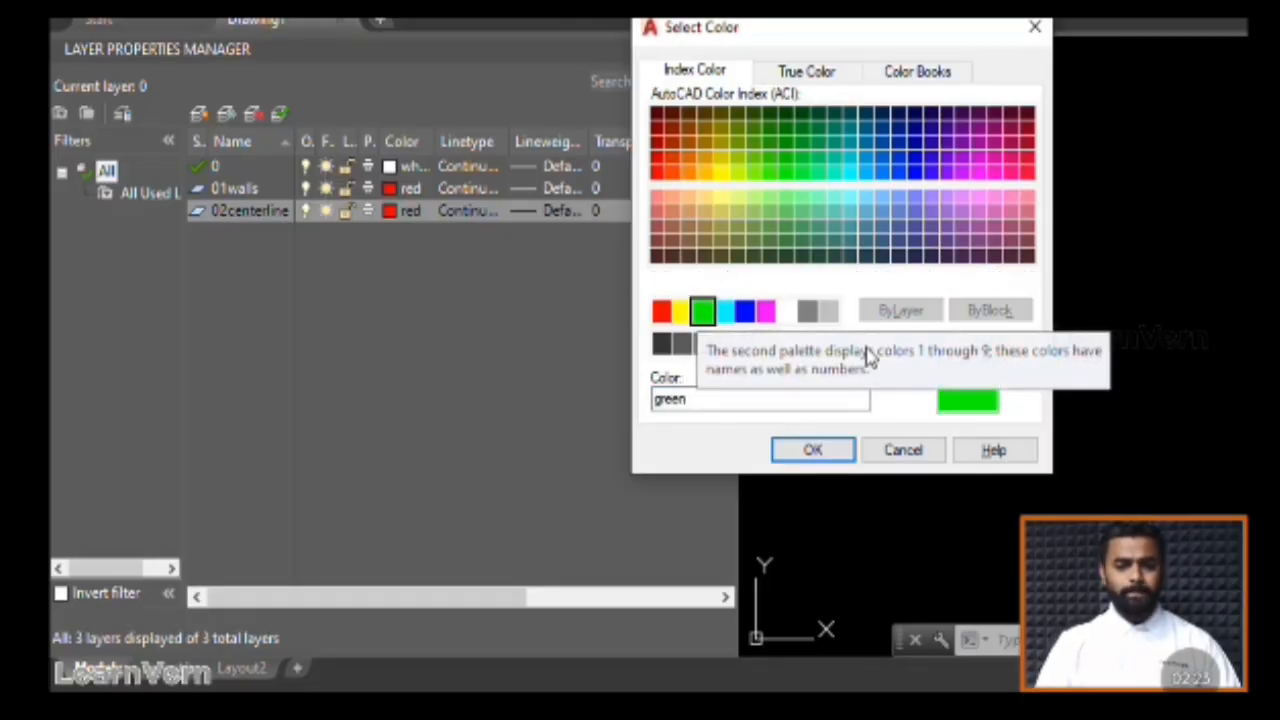
pyautogui.click(813, 450)
# Load the CENTER linetype from the available linetypes and assign it to the 02centerline layer
pyautogui.click(460, 212)
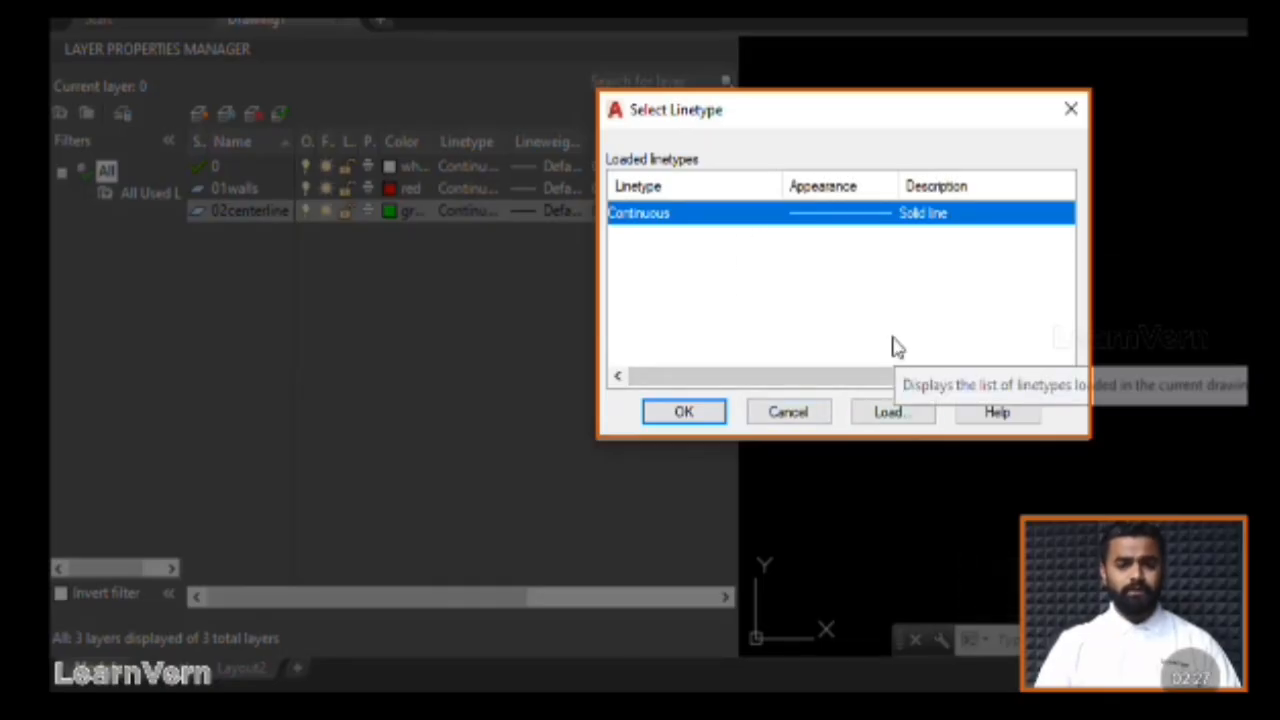
pyautogui.click(888, 412)
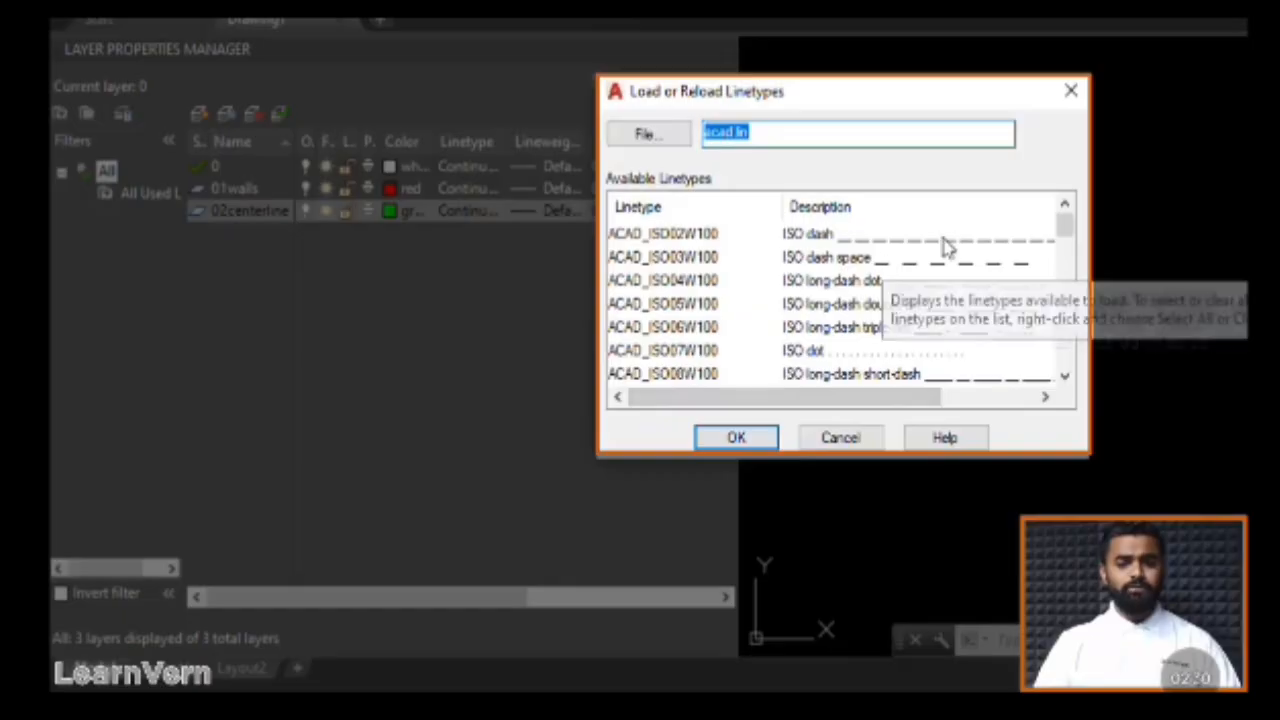
pyautogui.moveTo(1070, 232)
pyautogui.mouseDown()
pyautogui.moveTo(1083, 366)
pyautogui.moveTo(1063, 209)
pyautogui.moveTo(1072, 270)
pyautogui.moveTo(1063, 237)
pyautogui.mouseUp()
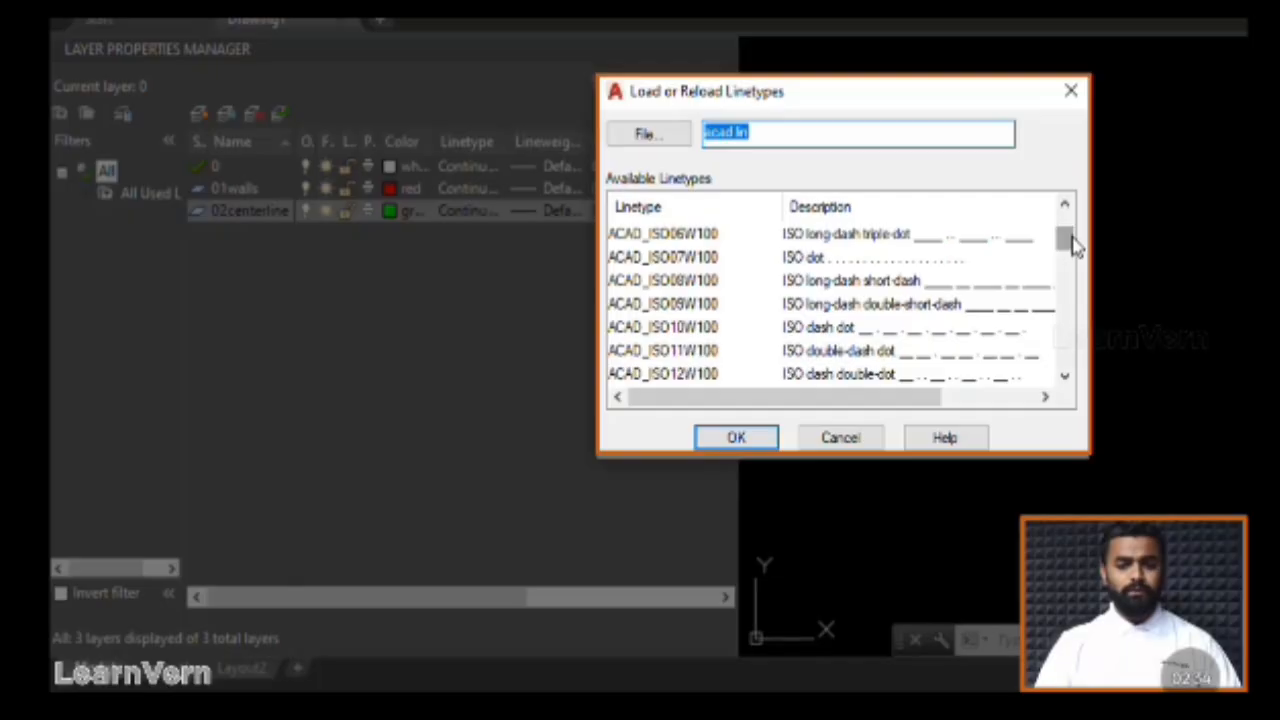
pyautogui.click(1068, 378)
pyautogui.click(1068, 378)
pyautogui.click(1068, 378)
pyautogui.click(1068, 378)
pyautogui.doubleClick(1068, 378)
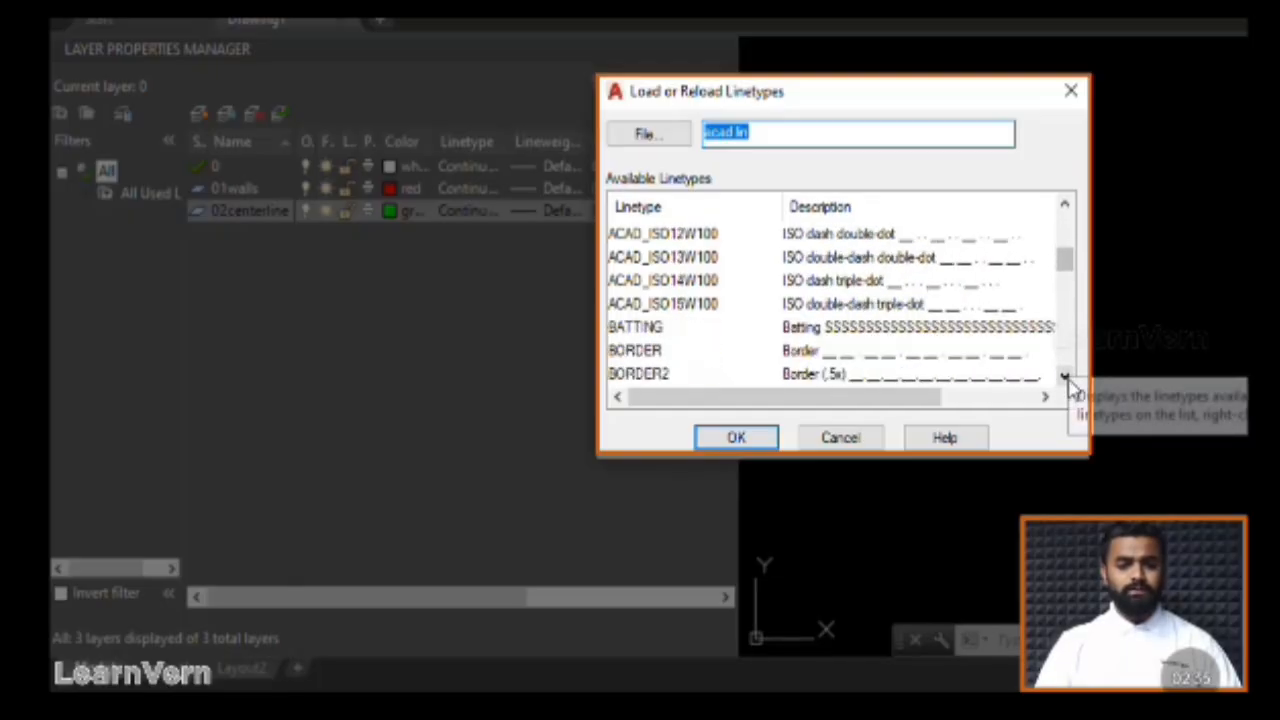
pyautogui.click(1068, 378)
pyautogui.click(1068, 378)
pyautogui.doubleClick(1068, 378)
pyautogui.click(1066, 378)
pyautogui.click(832, 305)
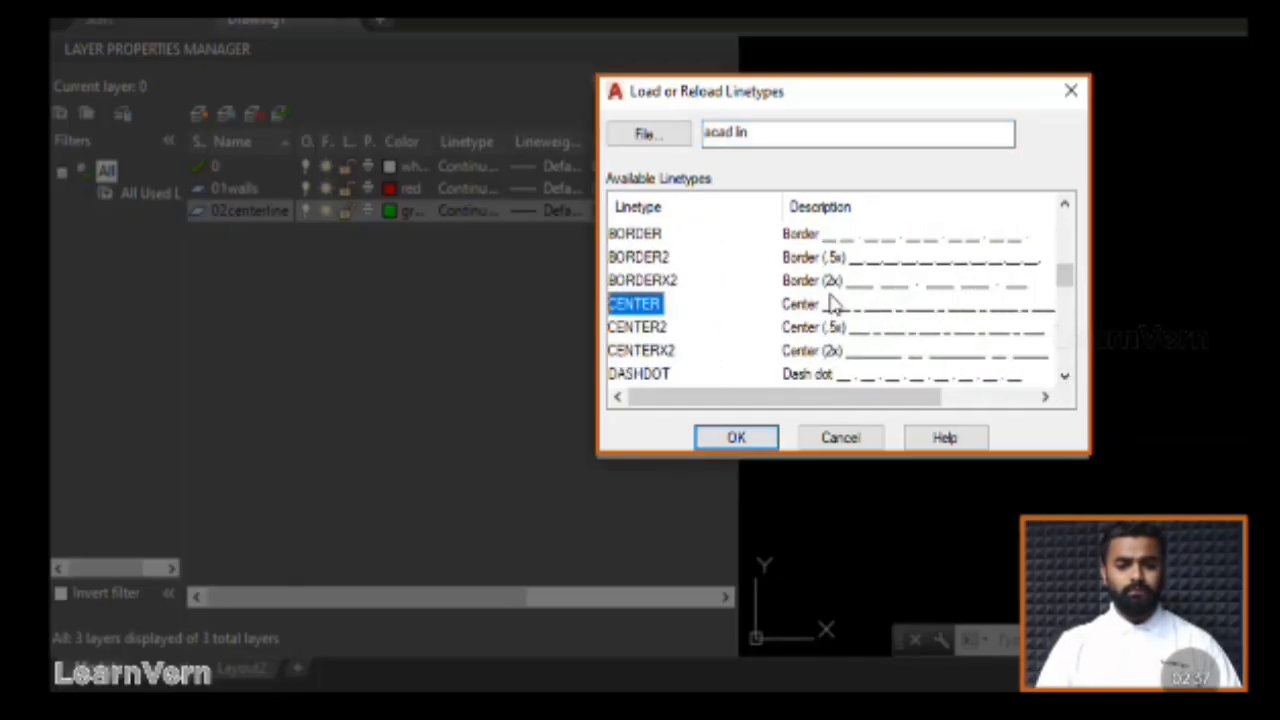
pyautogui.click(736, 437)
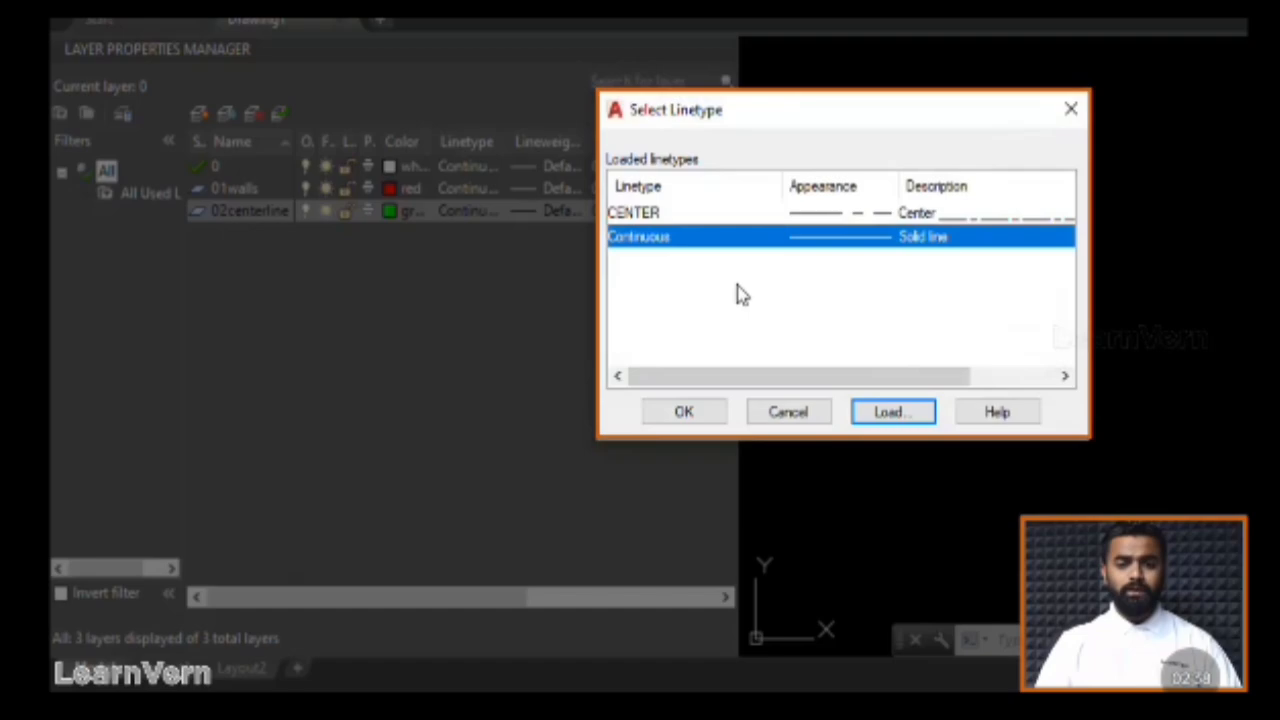
pyautogui.click(767, 222)
pyautogui.click(706, 416)
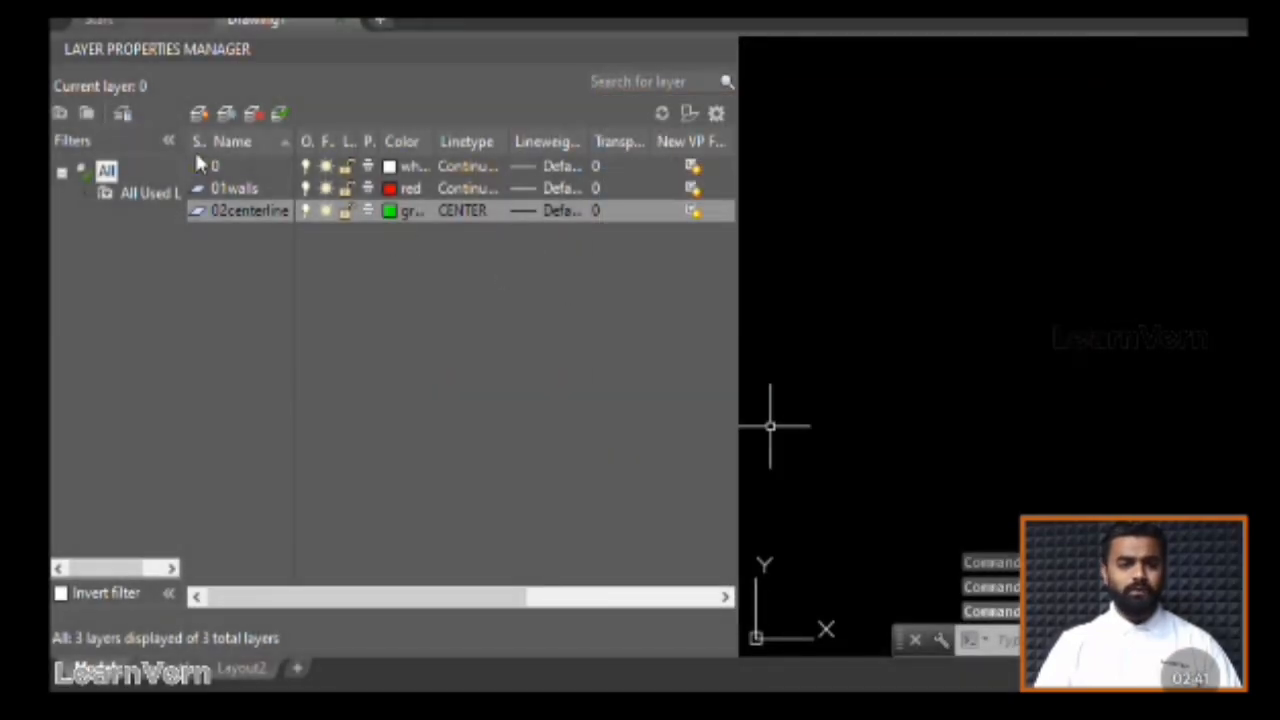
# Create a third new layer named 03window and set its color to yellow
pyautogui.click(203, 116)
pyautogui.write('03windo')
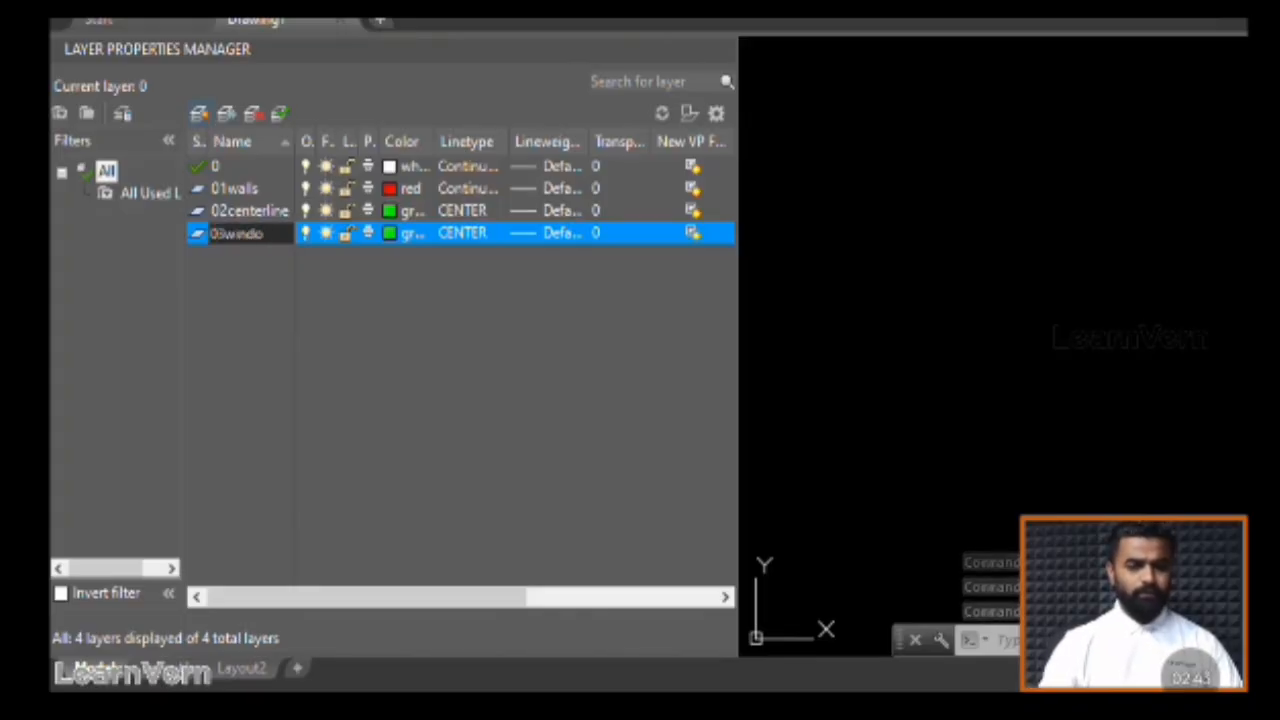
pyautogui.write('w')
pyautogui.press('Return')
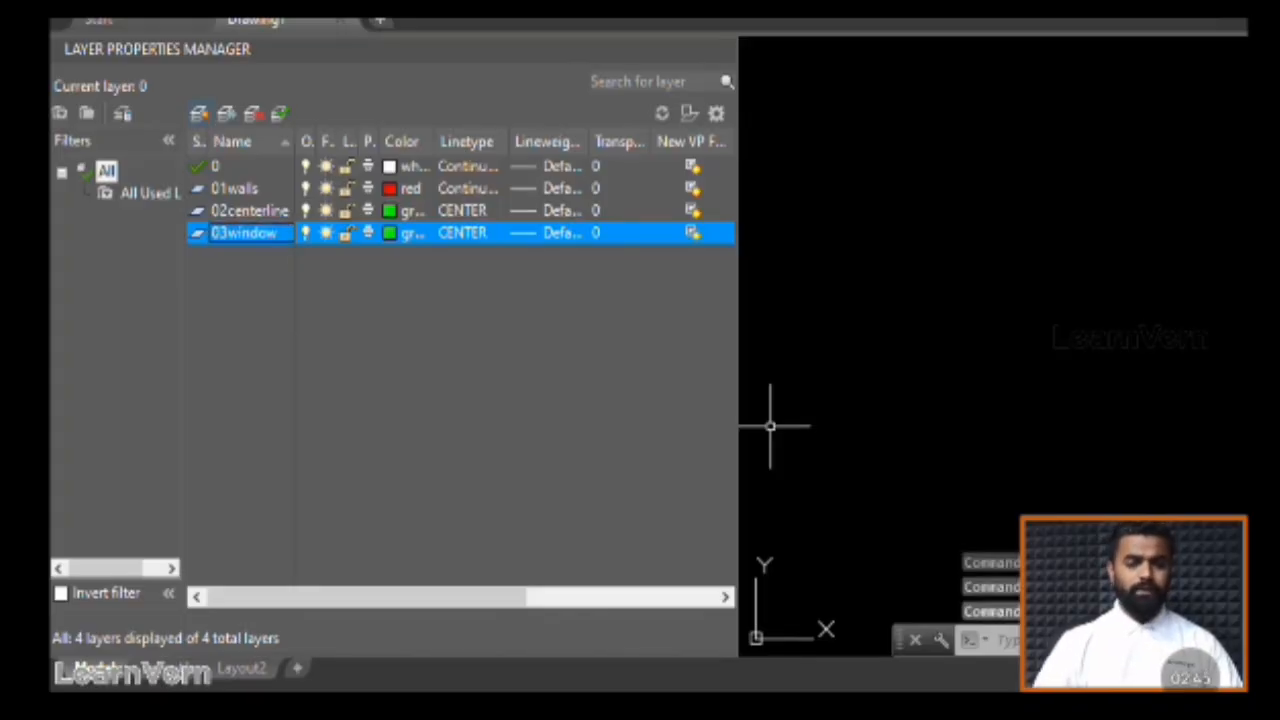
pyautogui.click(396, 233)
pyautogui.click(681, 312)
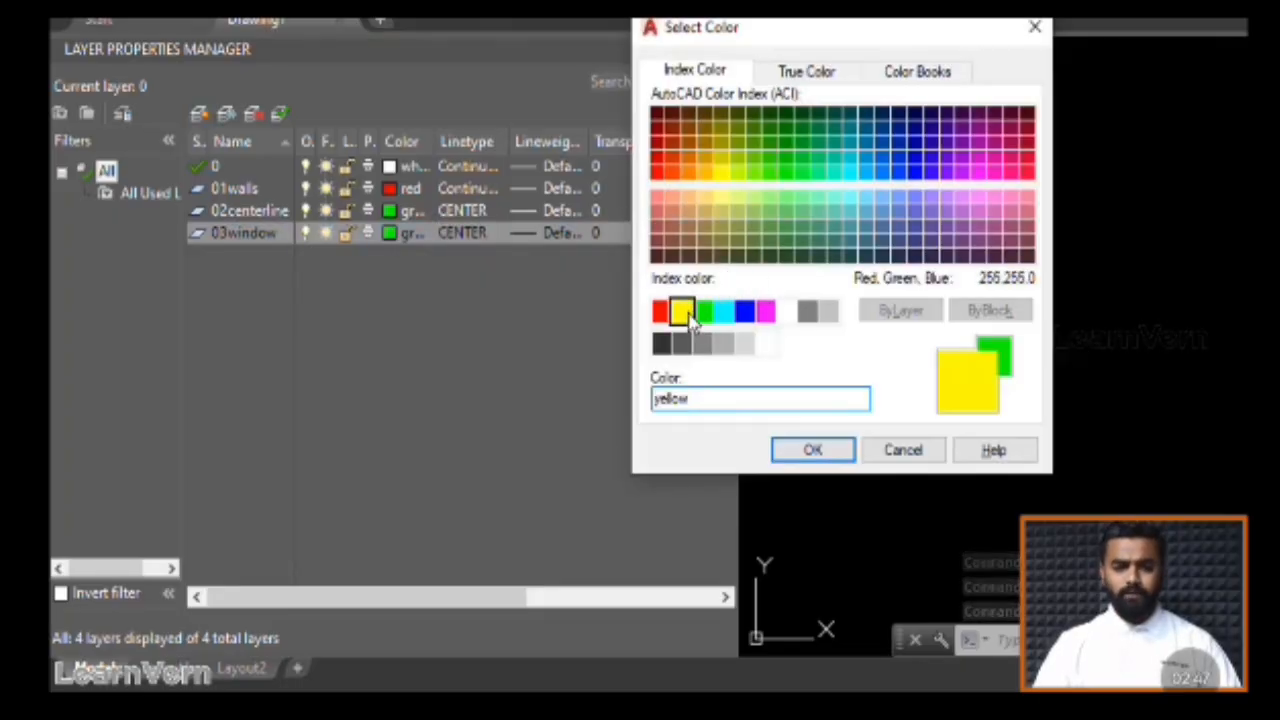
pyautogui.click(815, 450)
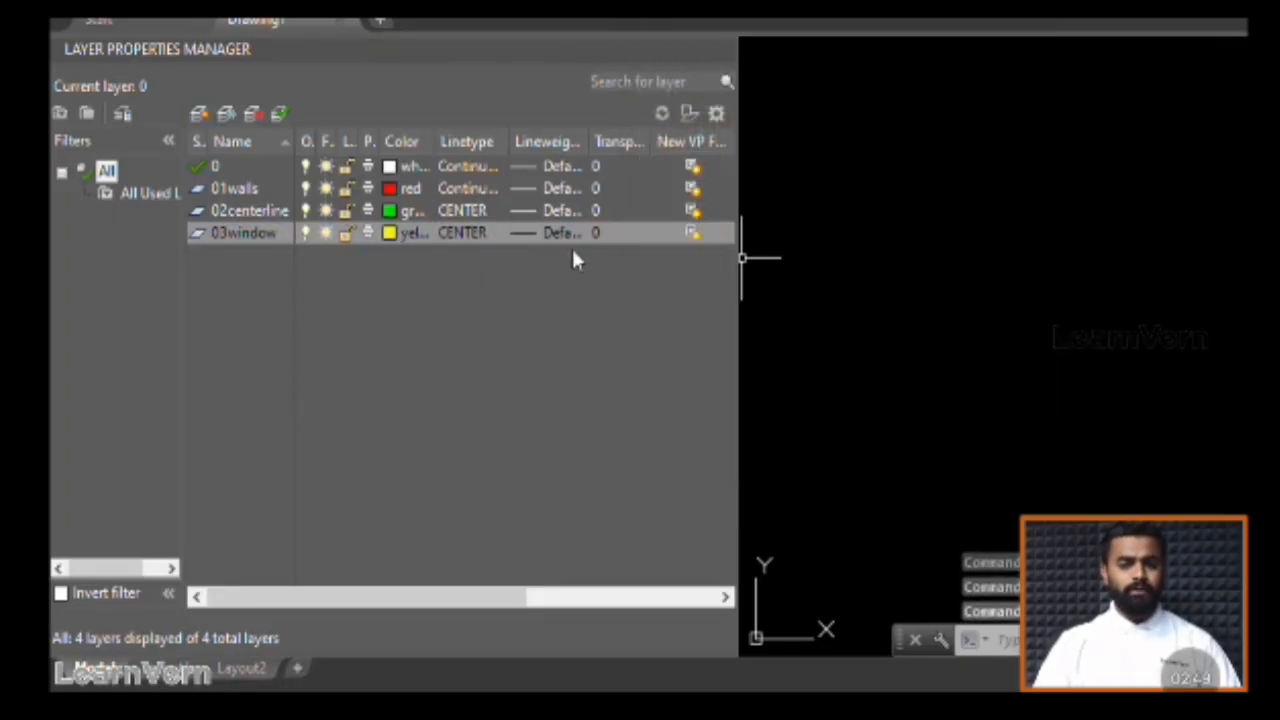
# Assign the Continuous linetype to the 03window layer and accept the Default lineweight
pyautogui.click(459, 236)
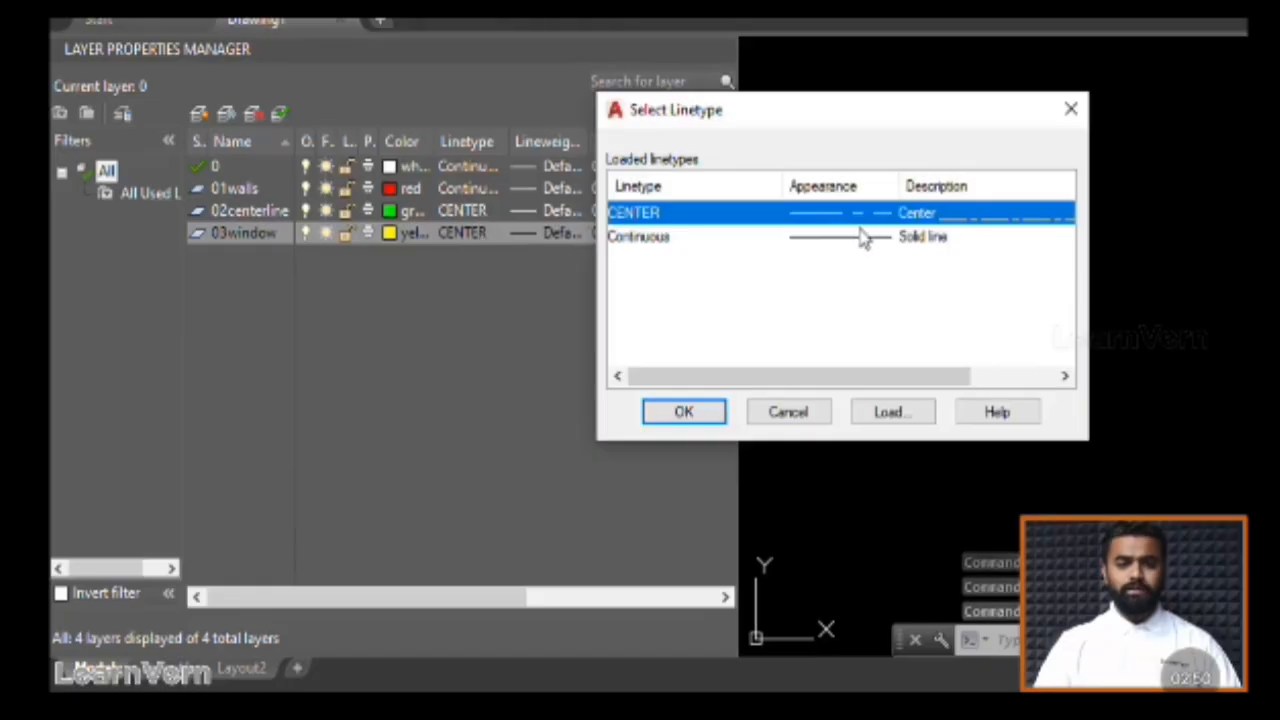
pyautogui.click(628, 238)
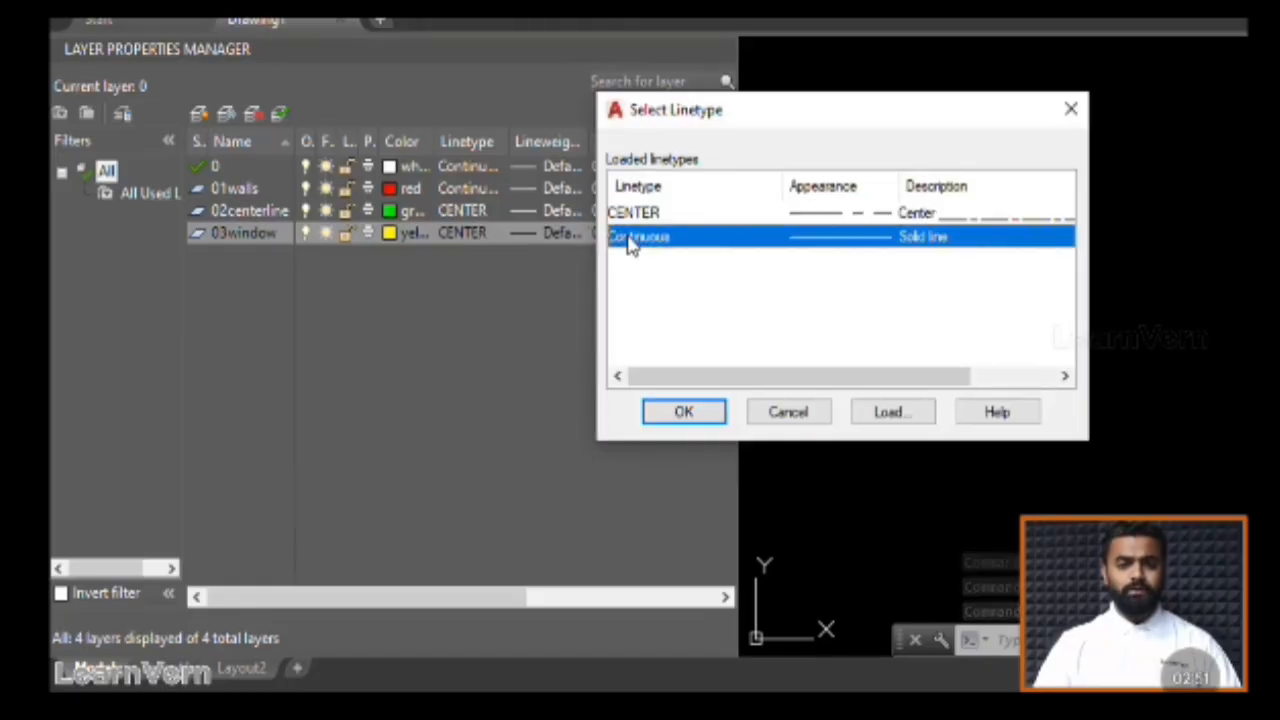
pyautogui.click(684, 412)
pyautogui.click(546, 243)
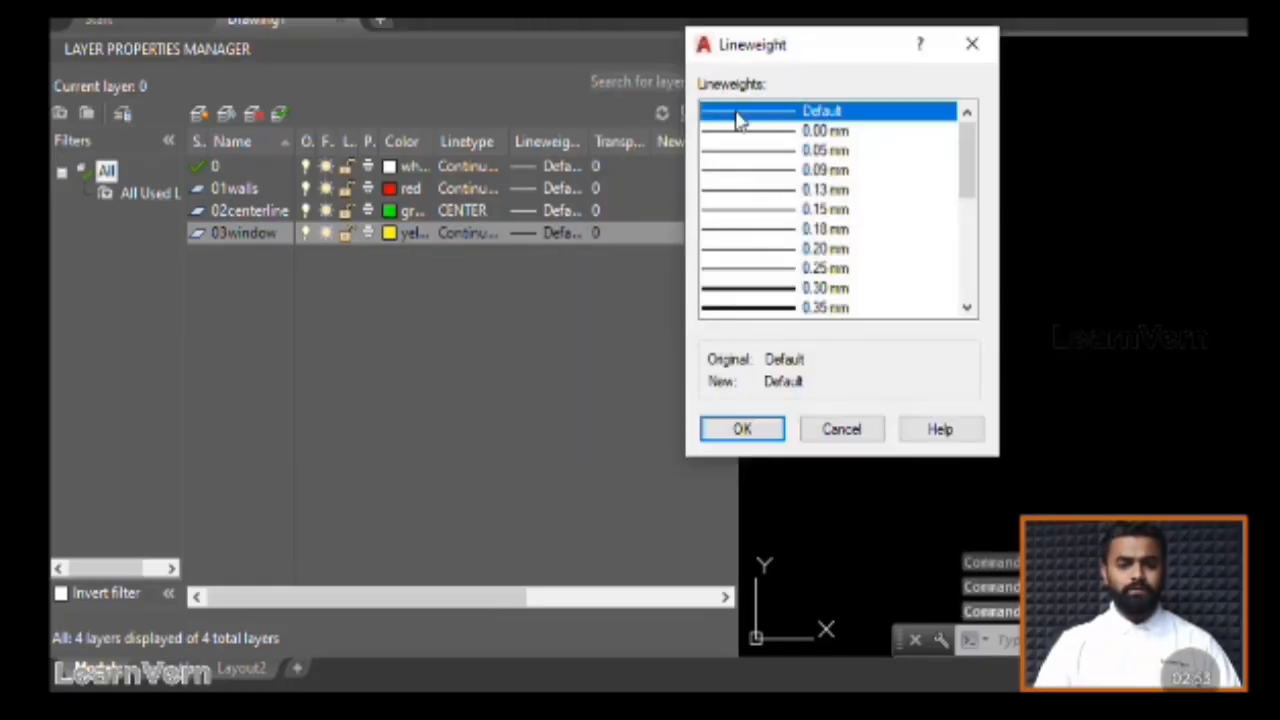
pyautogui.click(740, 429)
# Create a new layer named 04door, accepting the Continuous linetype and the Default lineweight
pyautogui.click(198, 116)
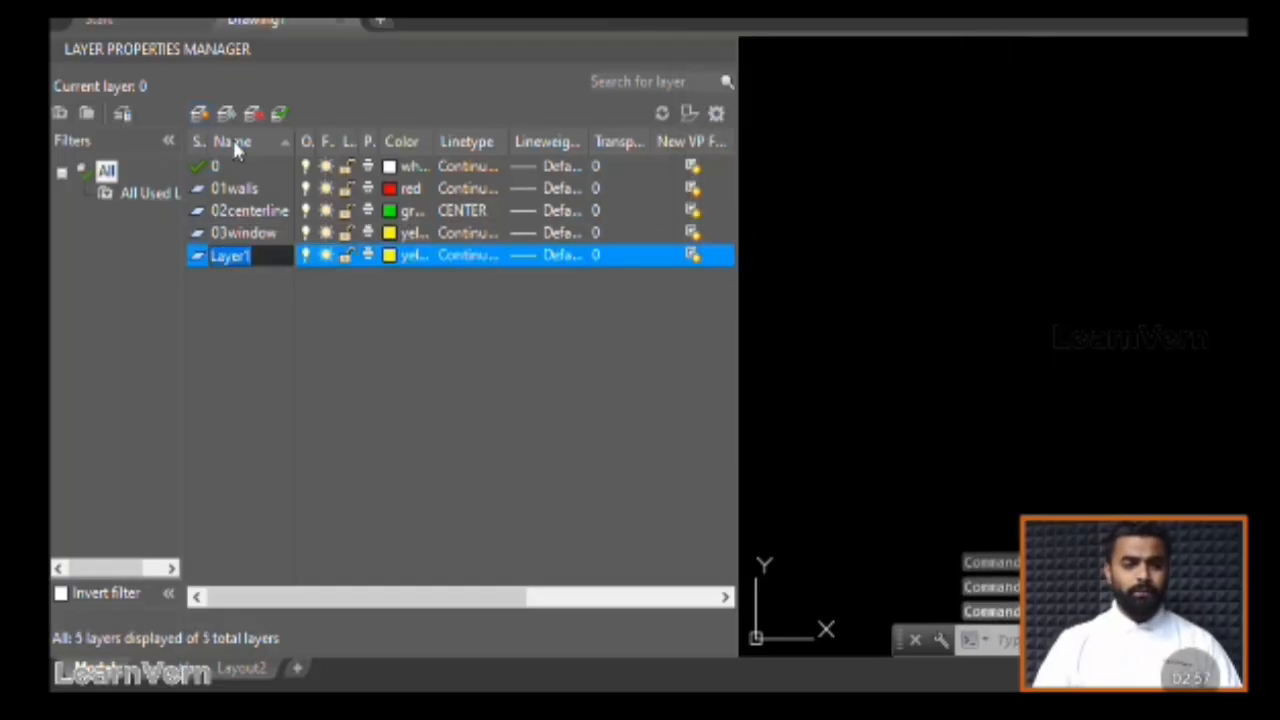
pyautogui.write('04door')
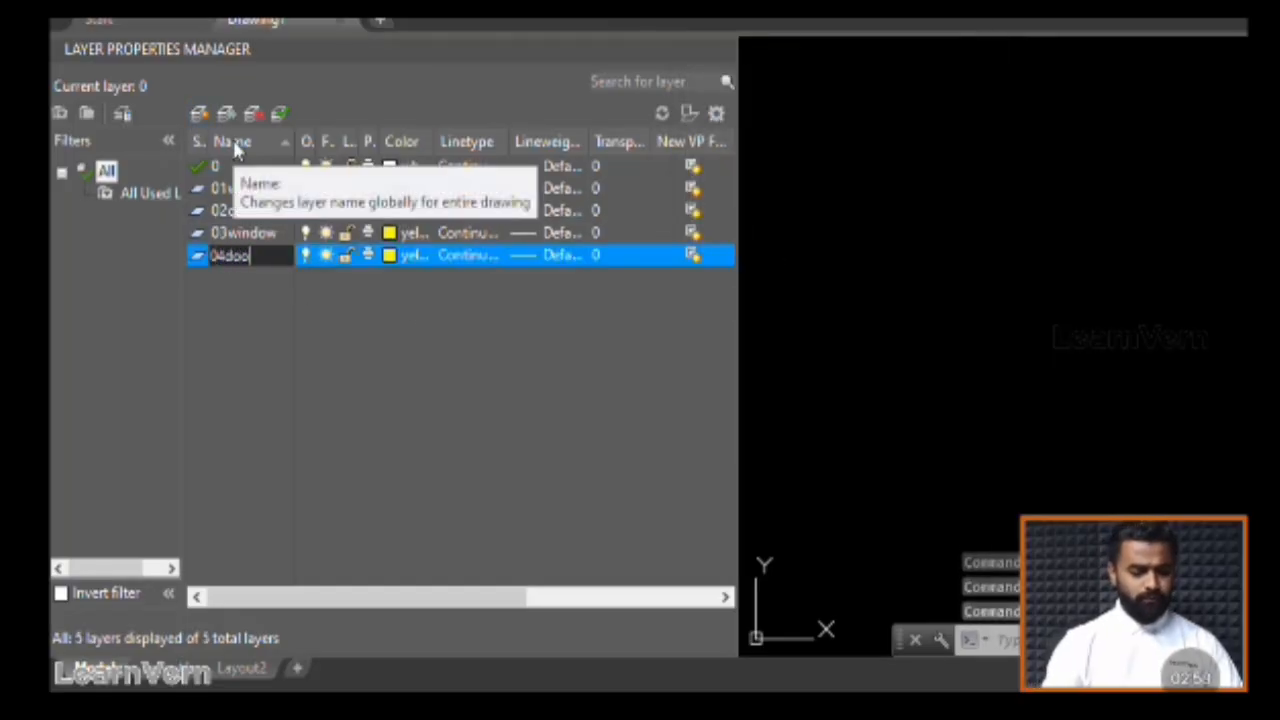
pyautogui.write('s')
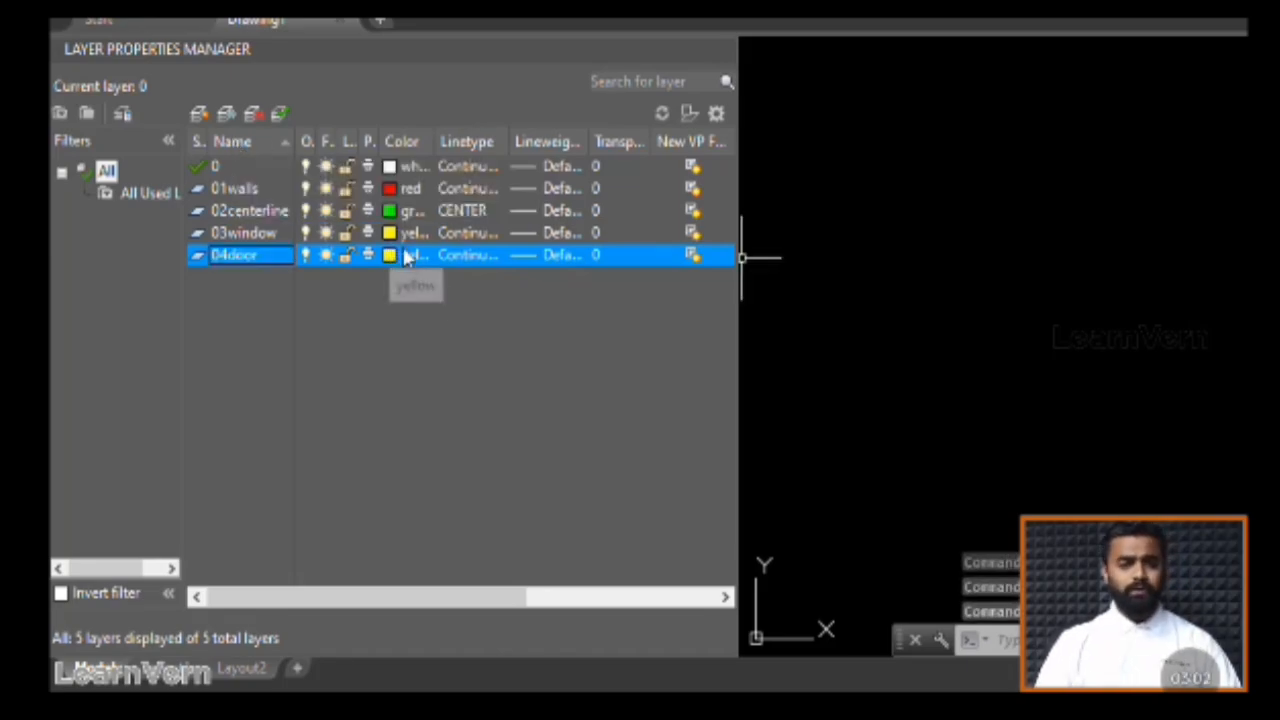
pyautogui.click(472, 258)
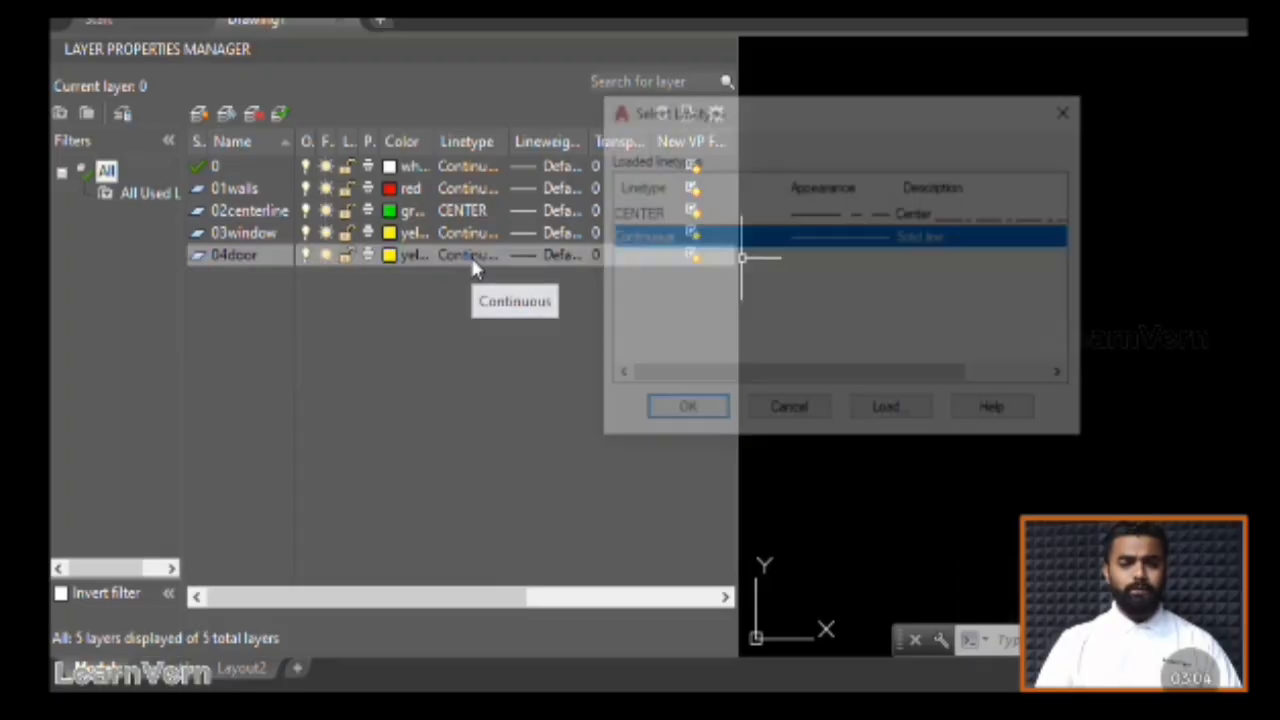
pyautogui.click(683, 411)
pyautogui.click(559, 258)
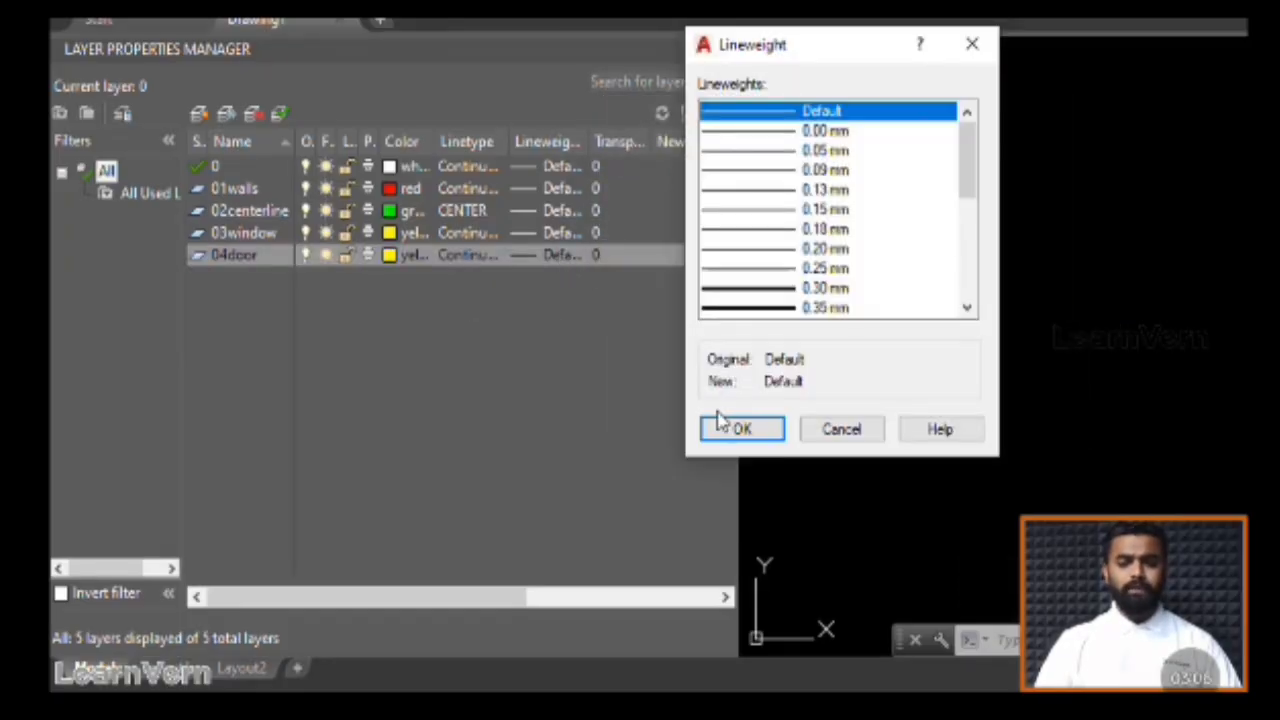
pyautogui.click(716, 423)
# Create a new layer named 05chhaja and set its color to magenta
pyautogui.click(199, 114)
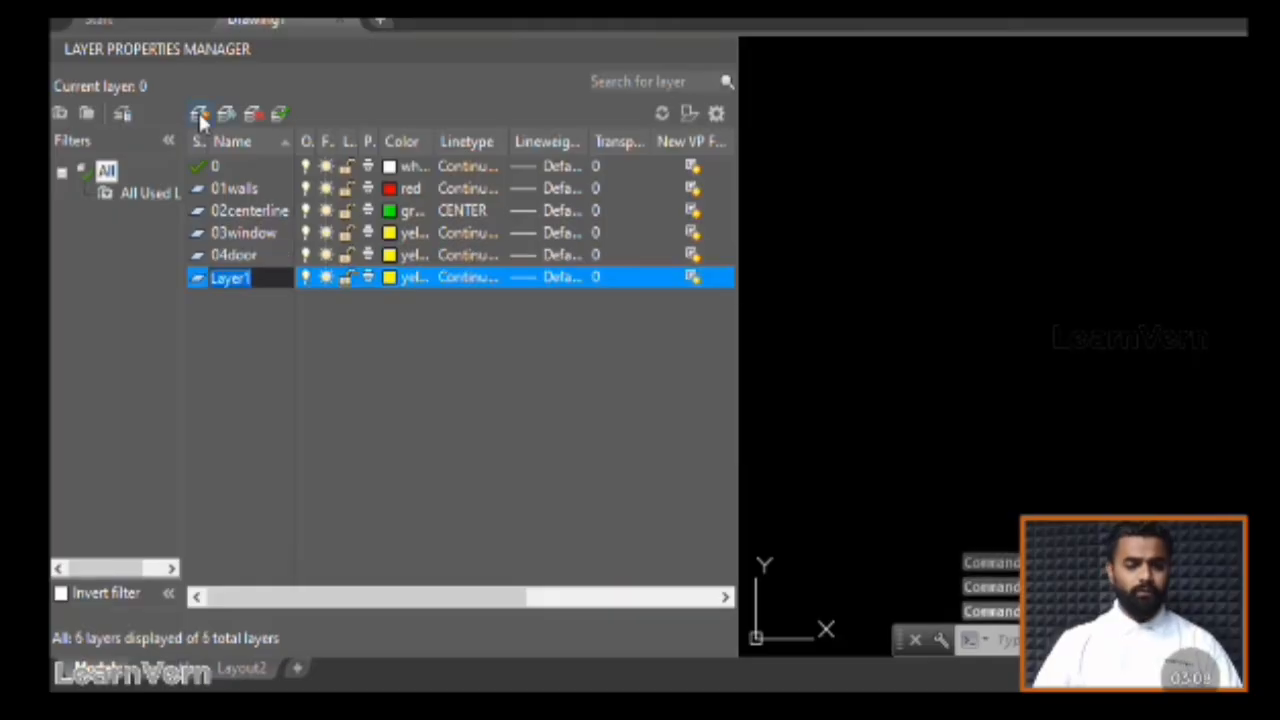
pyautogui.write('05ch')
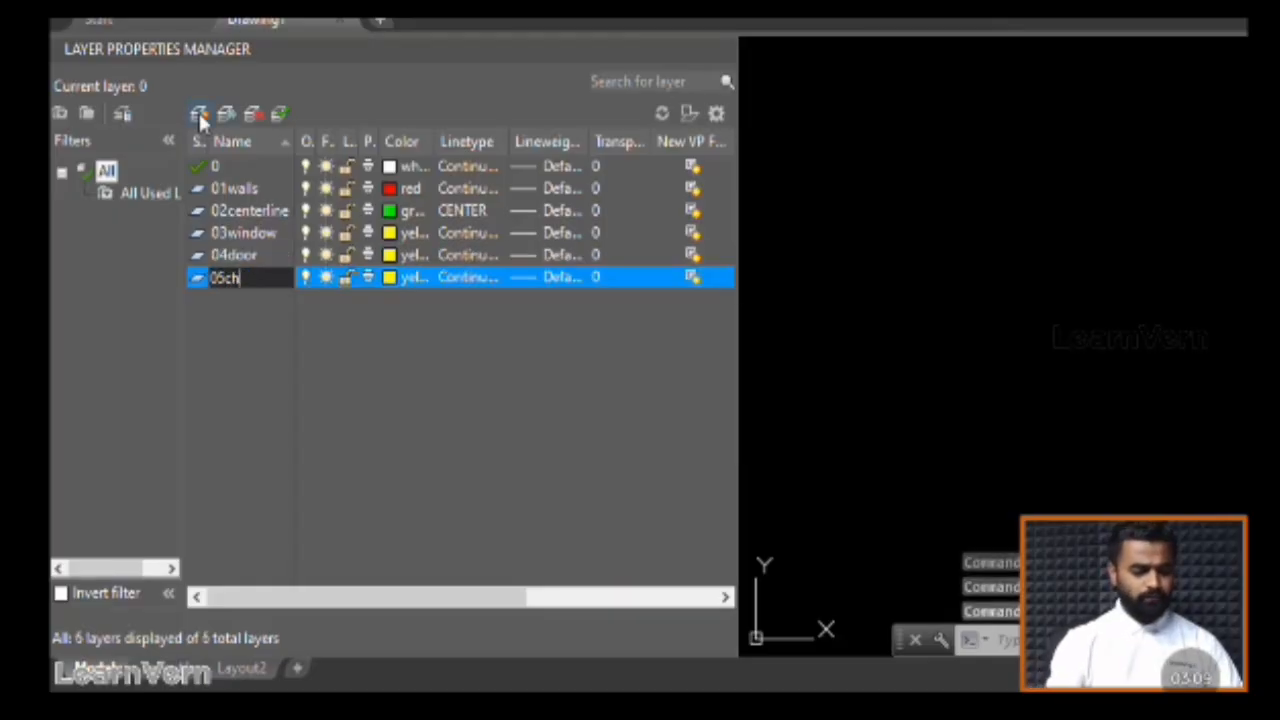
pyautogui.write('aja')
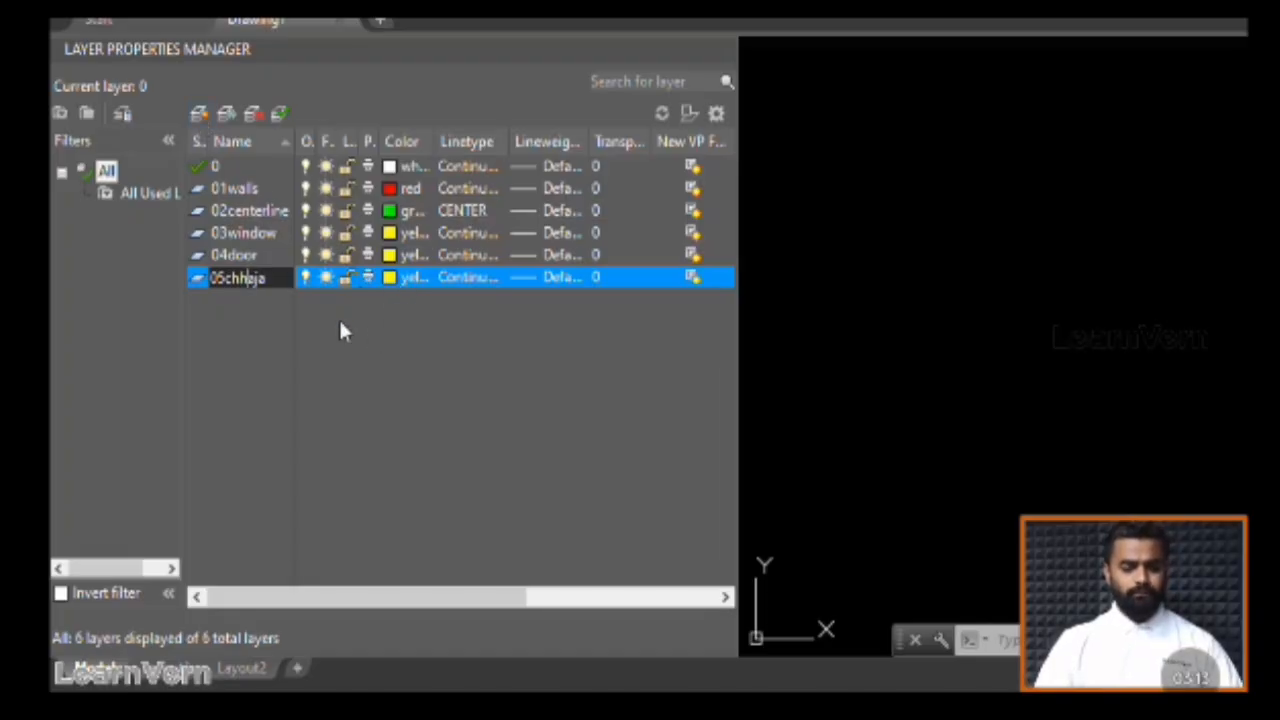
pyautogui.press('Return')
pyautogui.click(390, 277)
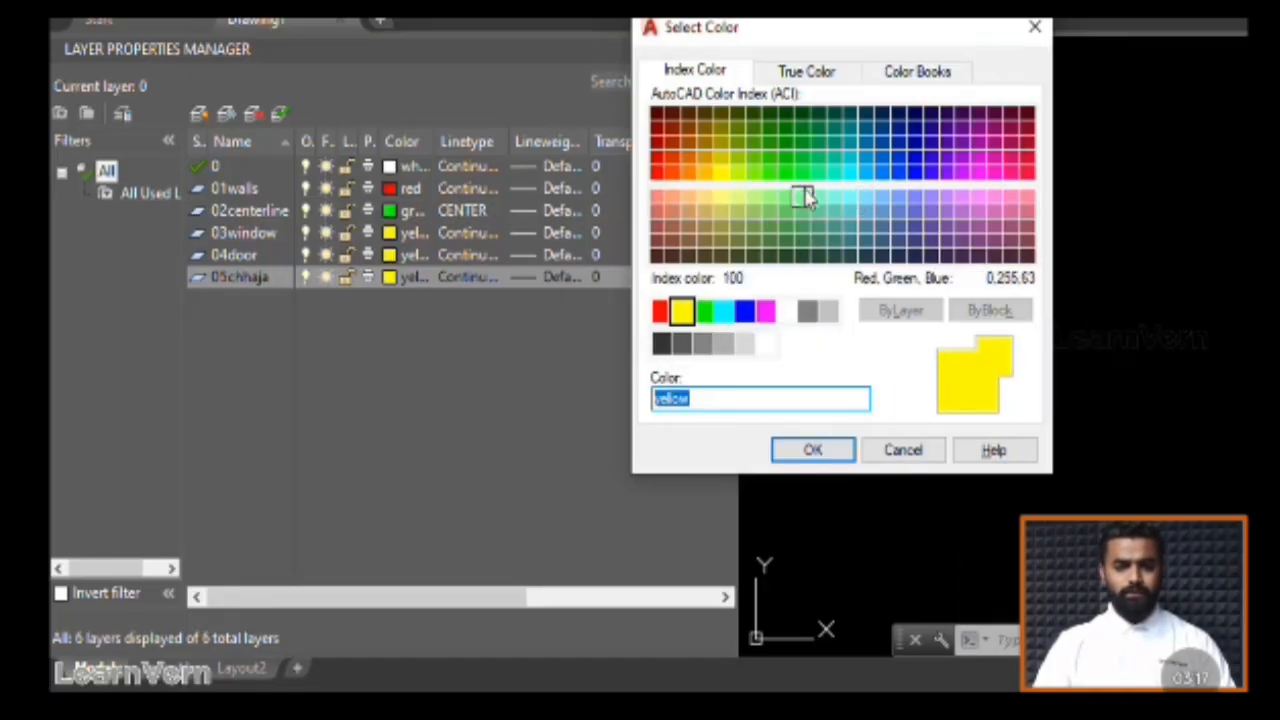
pyautogui.click(765, 313)
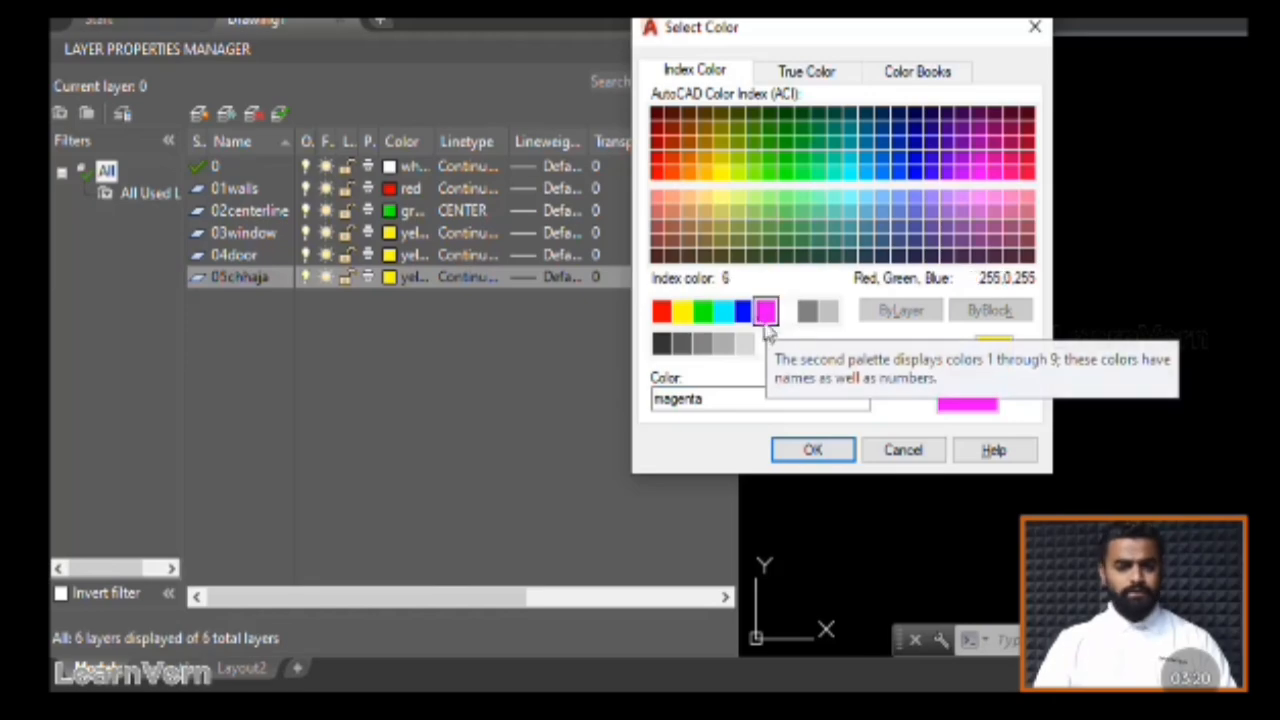
pyautogui.click(820, 455)
# Load the DASHED linetype, assign it to the 05chhaja layer and accept the Default lineweight
pyautogui.click(449, 284)
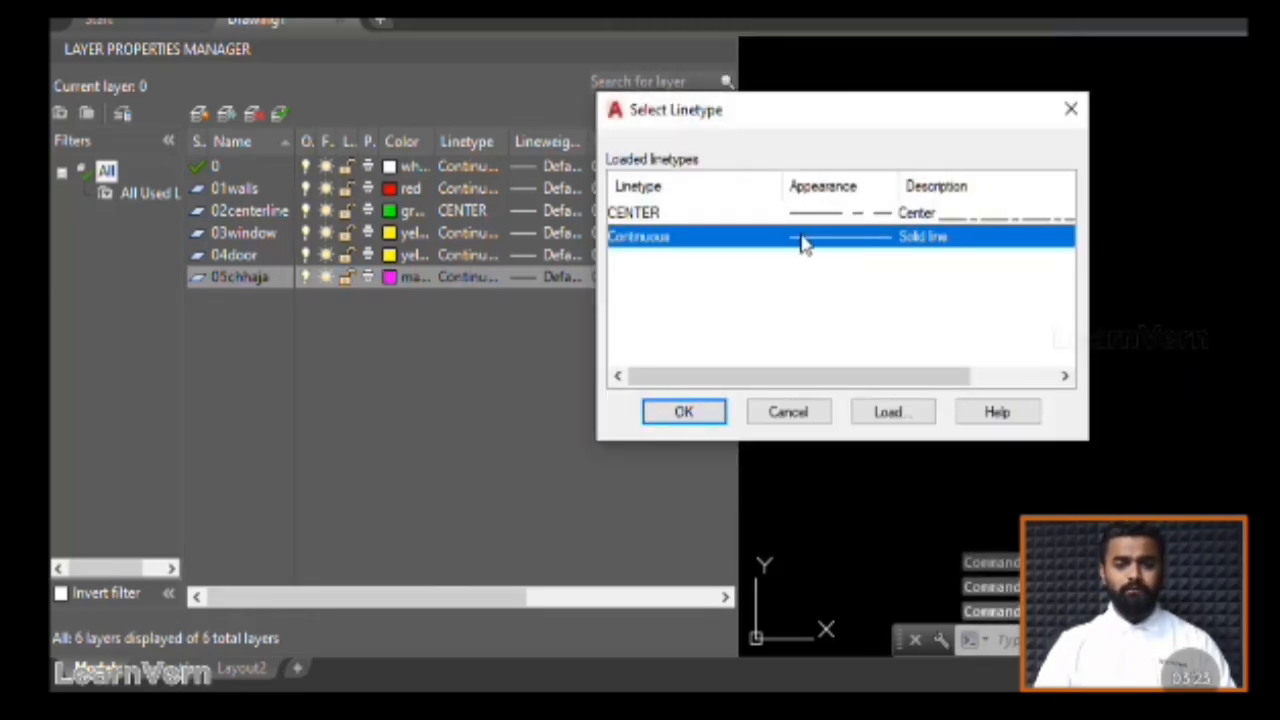
pyautogui.click(890, 413)
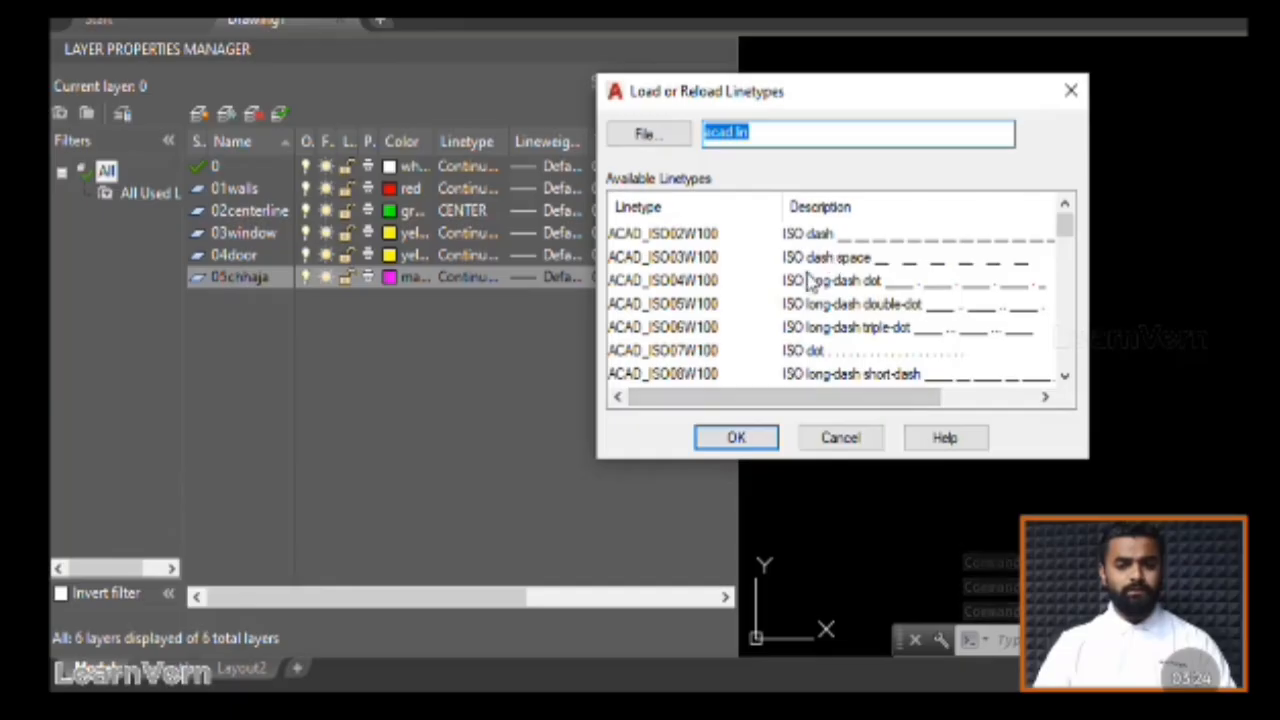
pyautogui.scroll(-1, 817, 298)
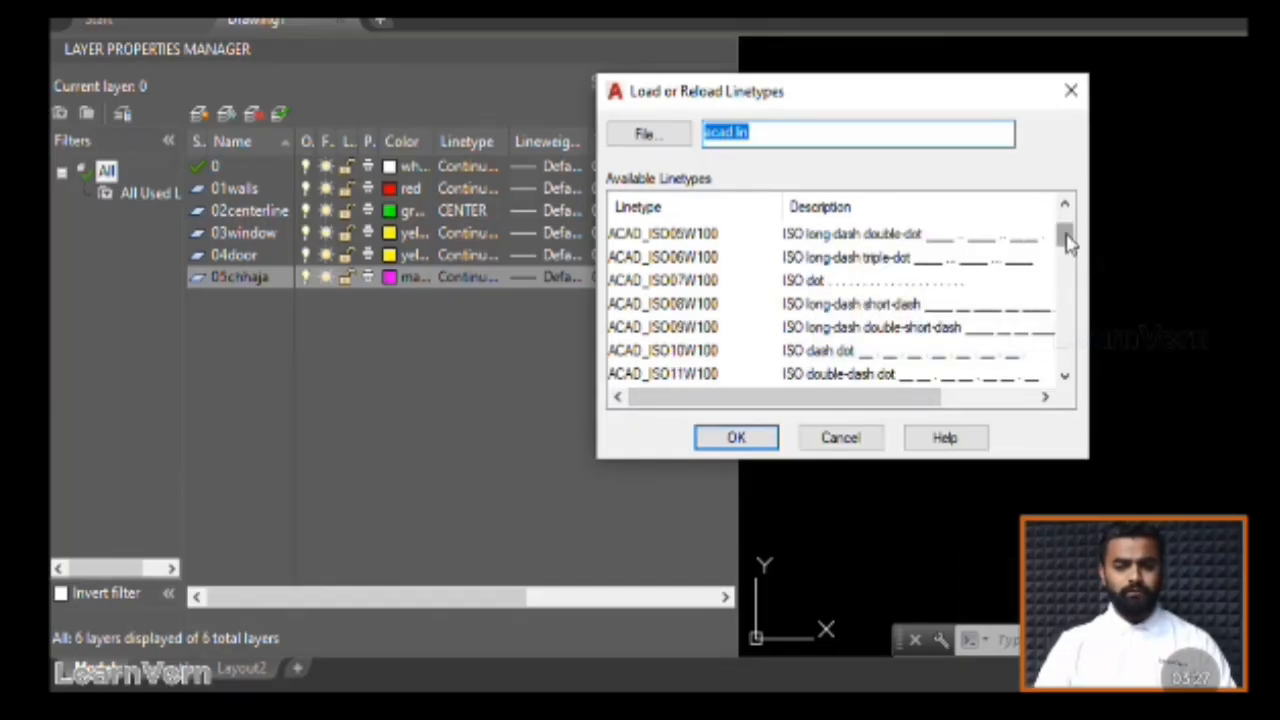
pyautogui.click(1065, 376)
pyautogui.click(1065, 376)
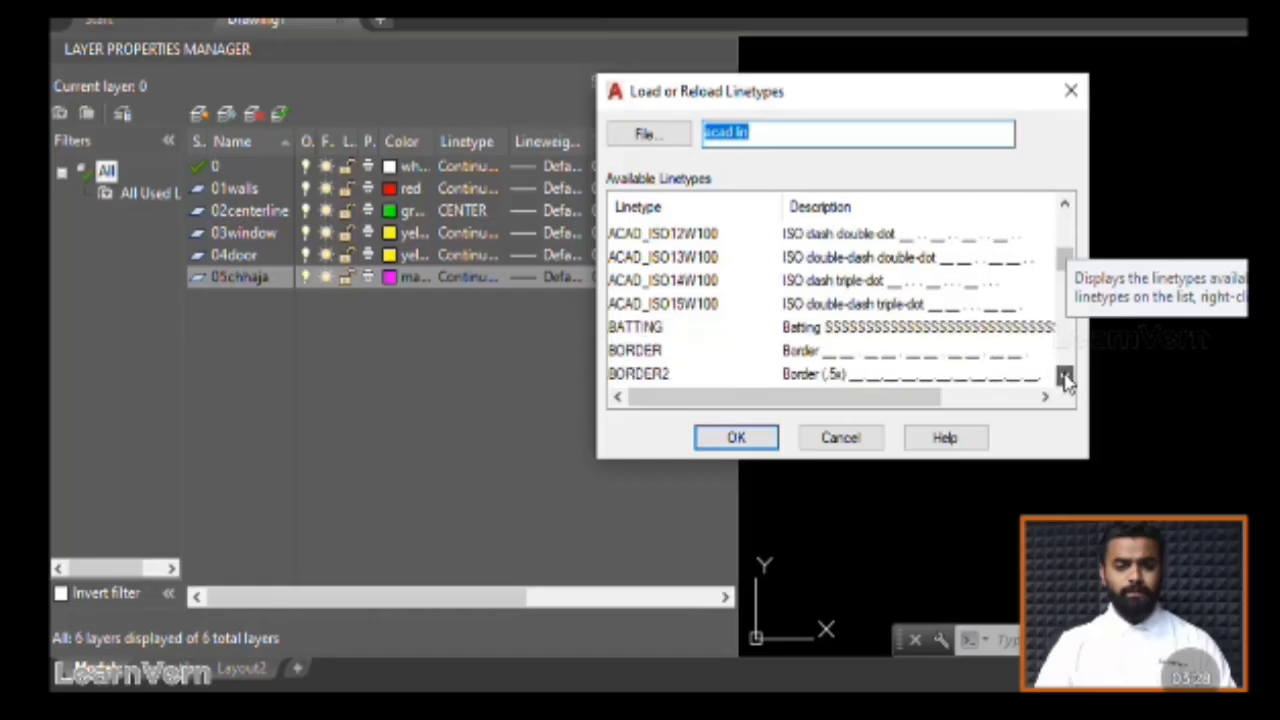
pyautogui.click(1065, 376)
pyautogui.click(1065, 376)
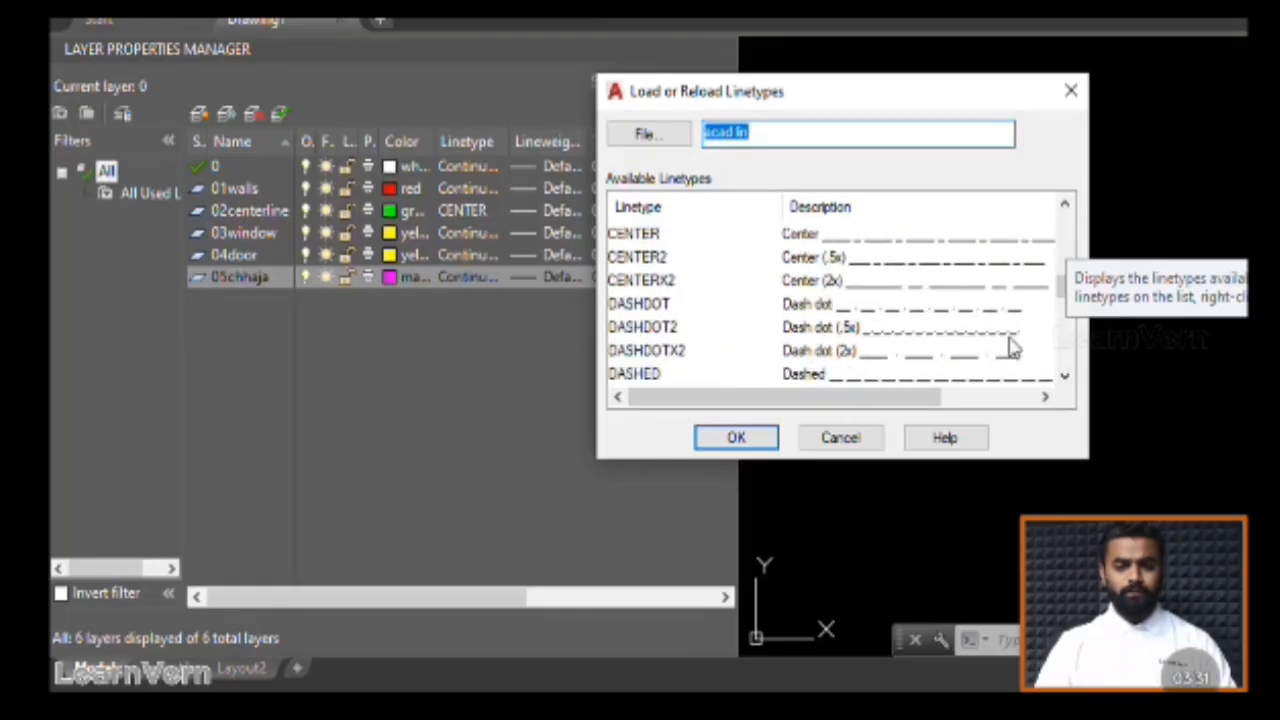
pyautogui.click(1065, 378)
pyautogui.click(1065, 378)
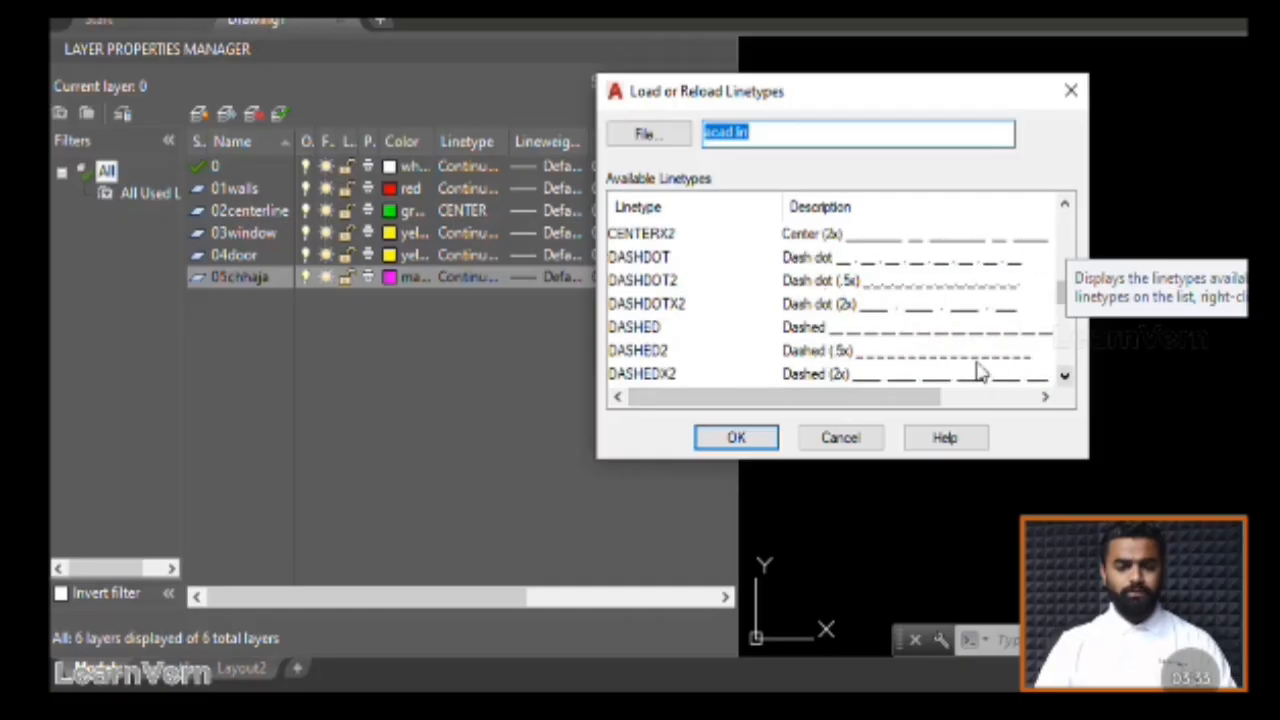
pyautogui.click(640, 328)
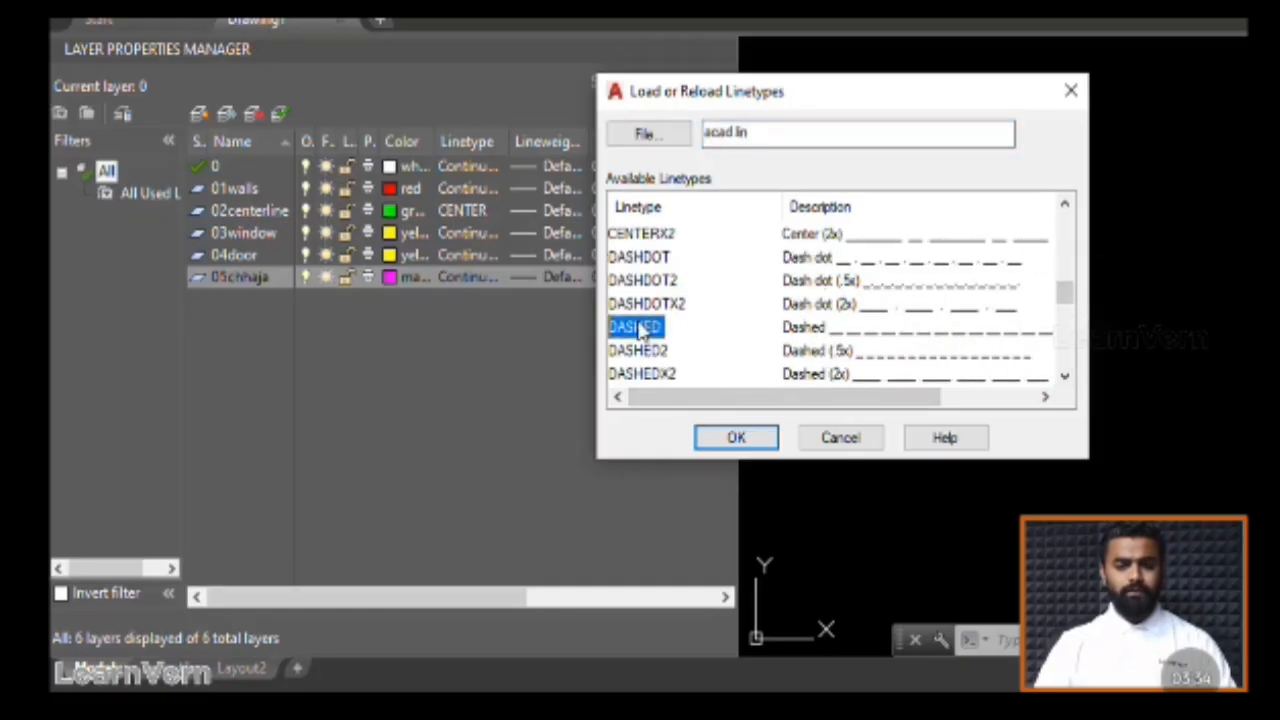
pyautogui.click(734, 436)
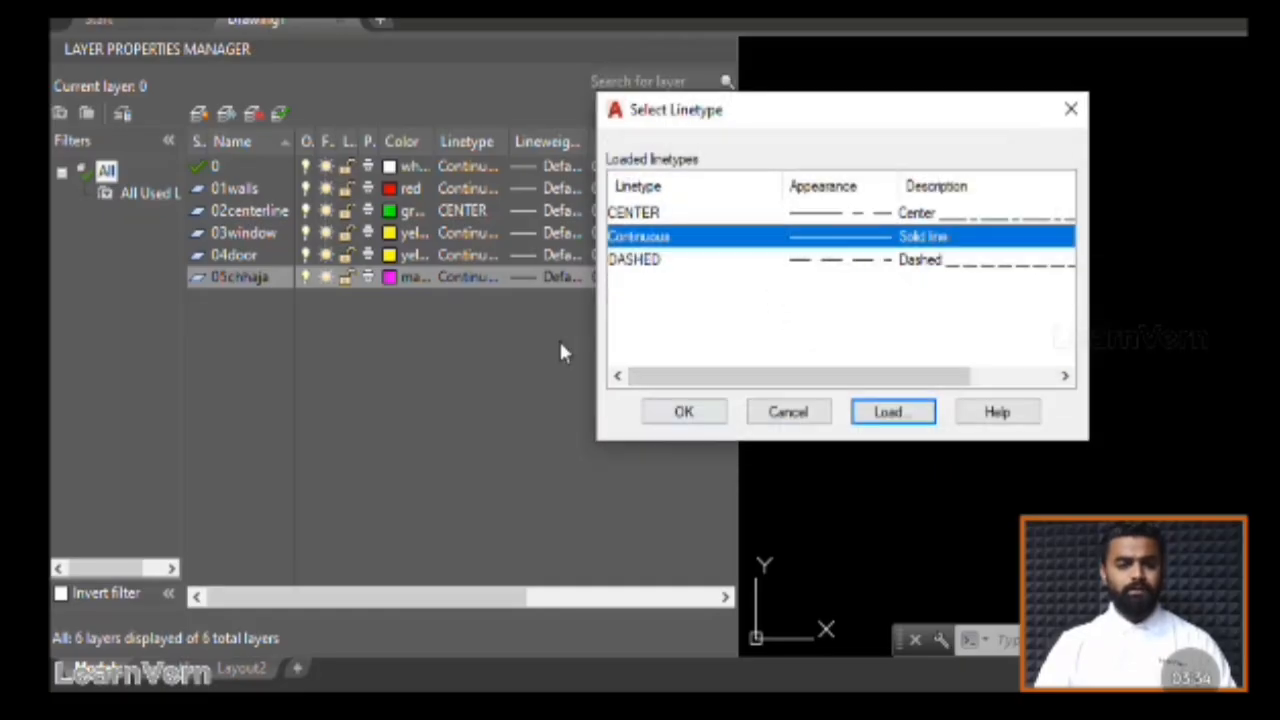
pyautogui.click(694, 261)
pyautogui.click(700, 414)
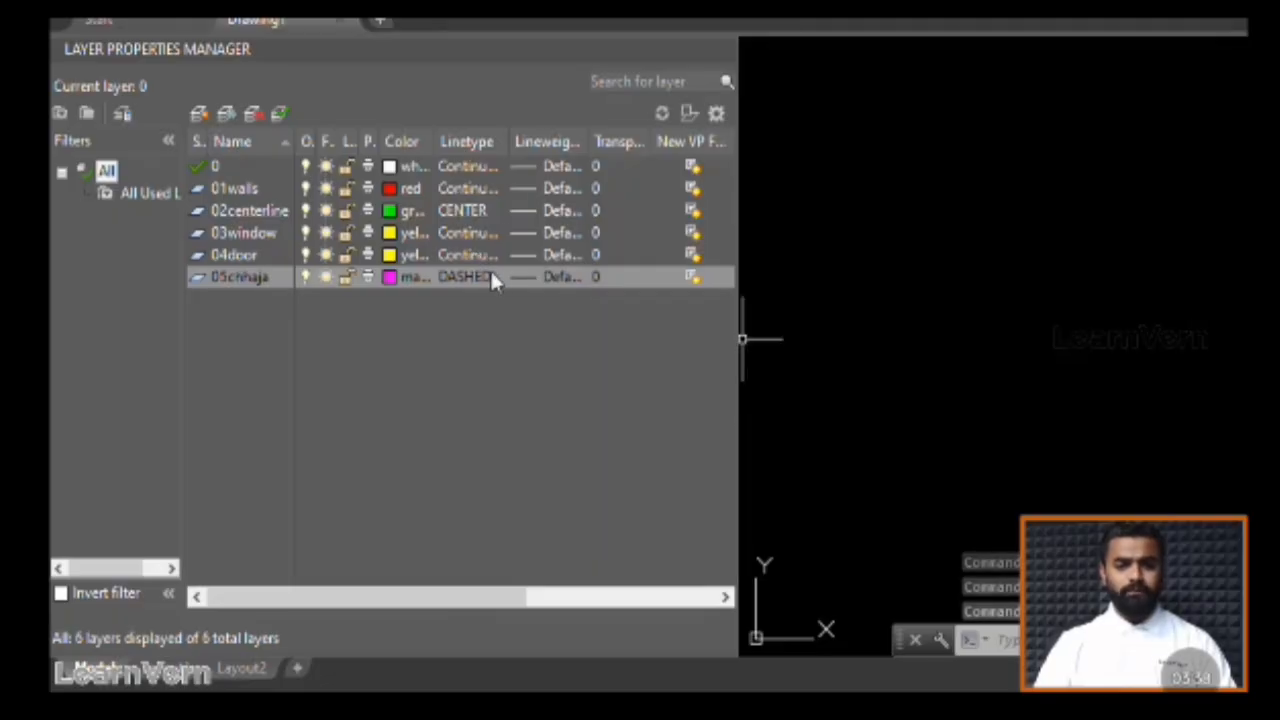
pyautogui.click(551, 277)
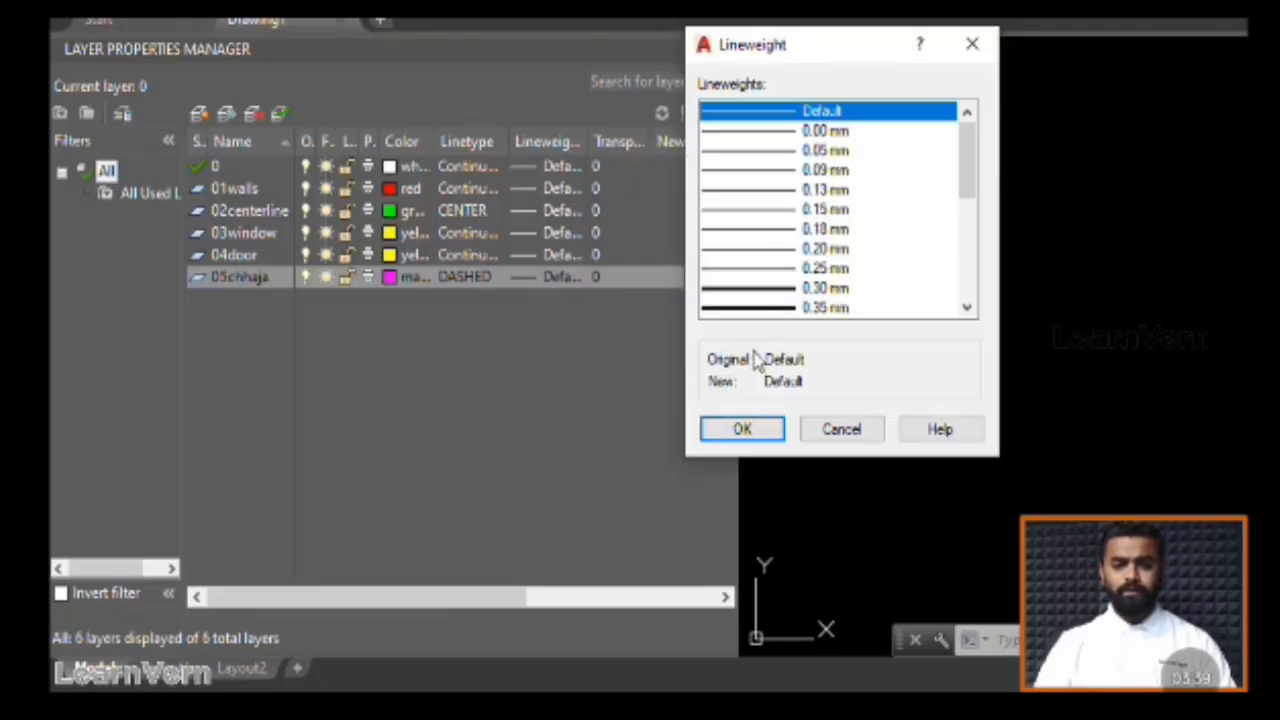
pyautogui.click(742, 429)
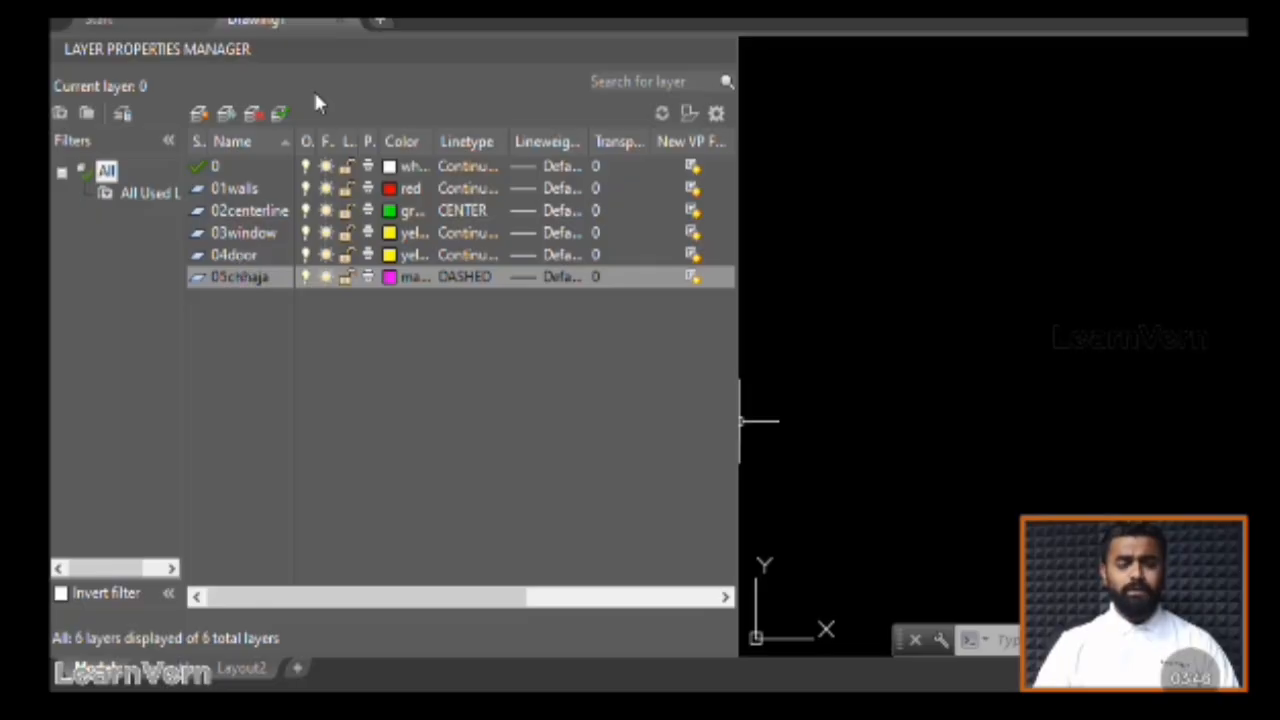
# Create a new layer named 06Furniture and set its color to cyan
pyautogui.click(199, 114)
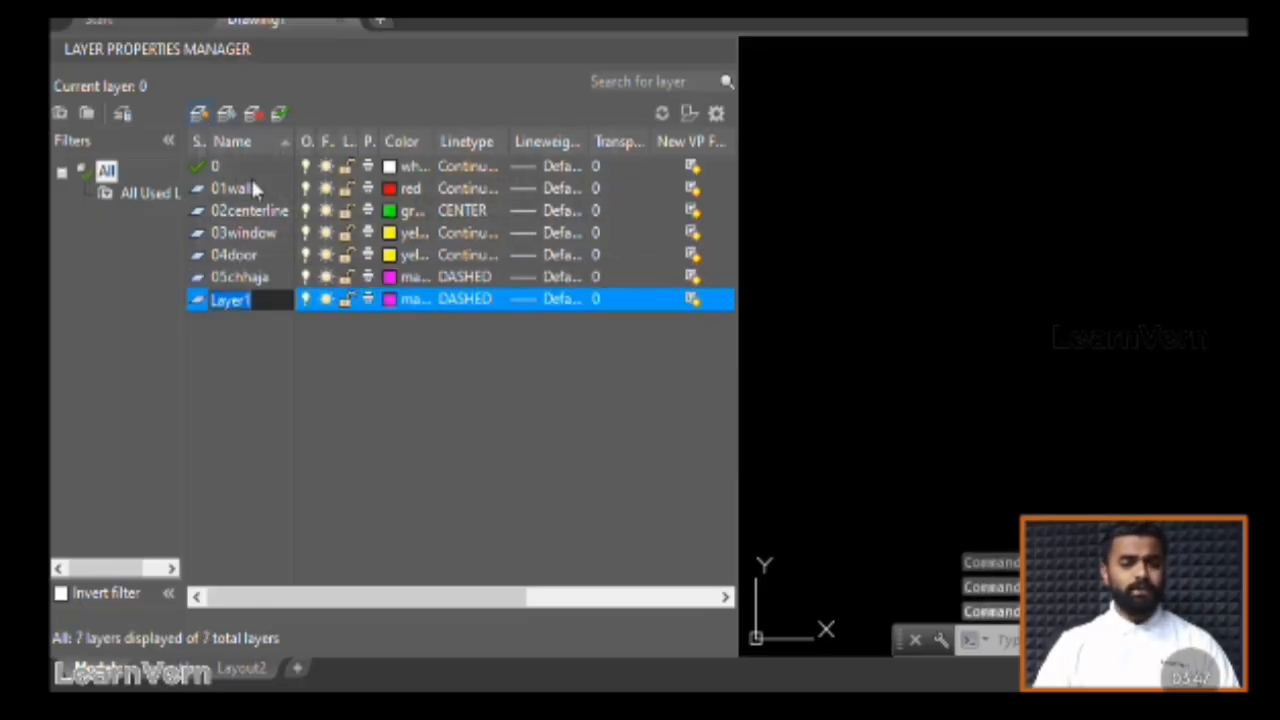
pyautogui.write('0')
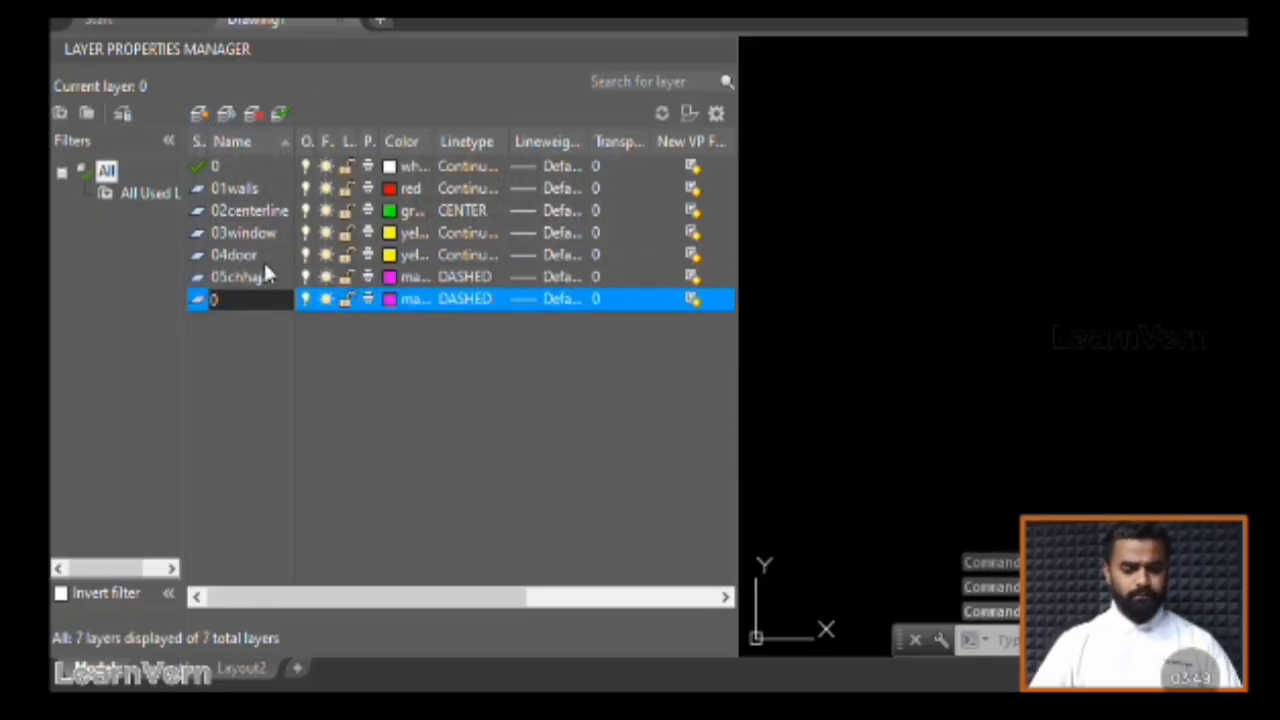
pyautogui.write('6Furniture')
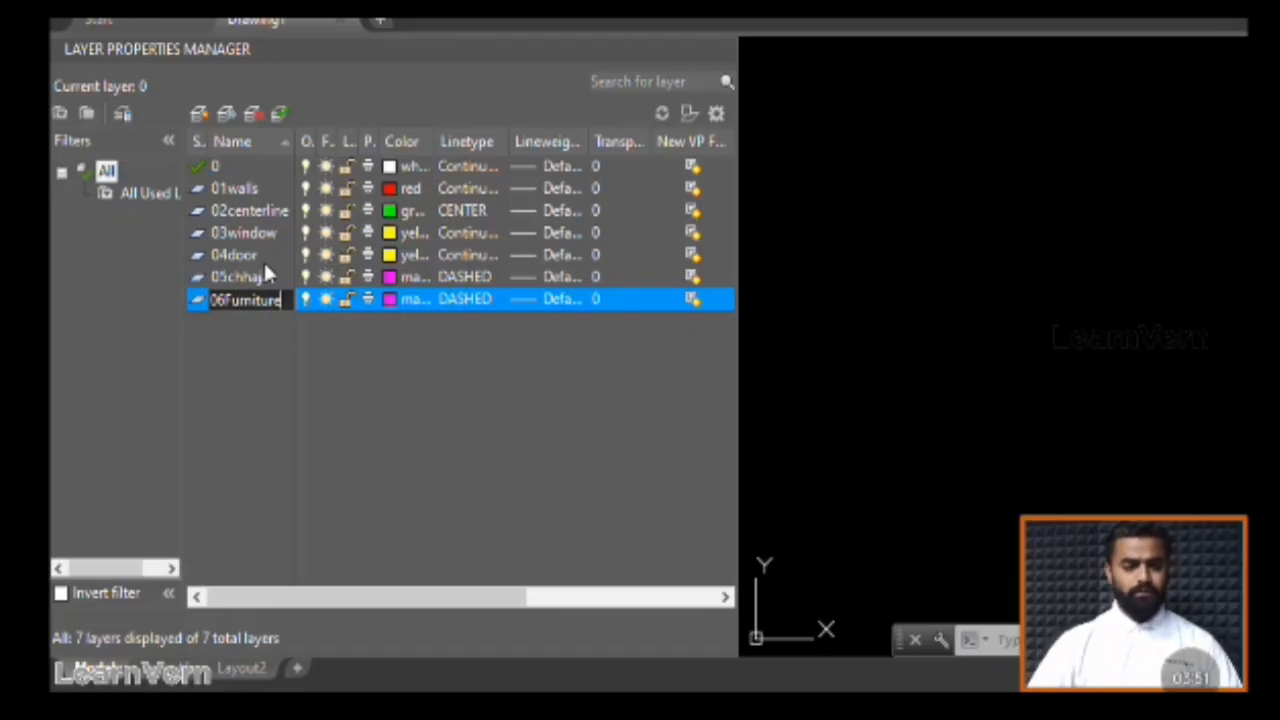
pyautogui.press('Return')
pyautogui.click(389, 298)
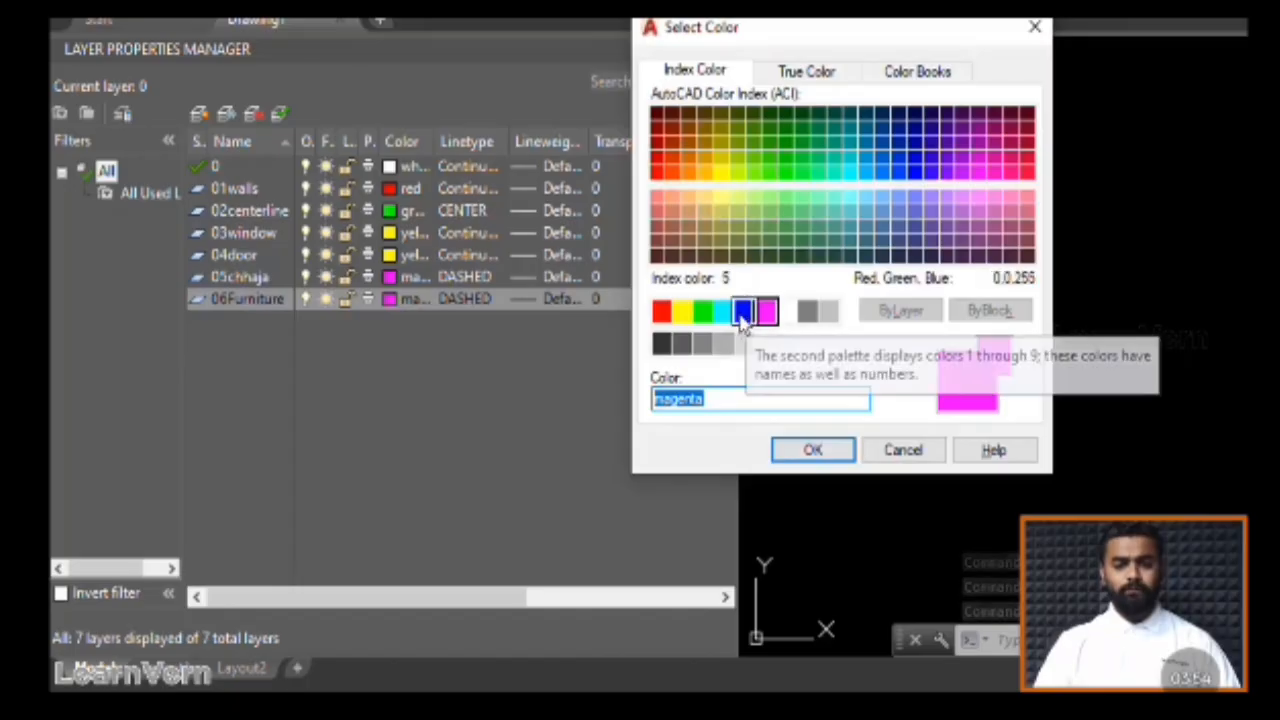
pyautogui.click(730, 314)
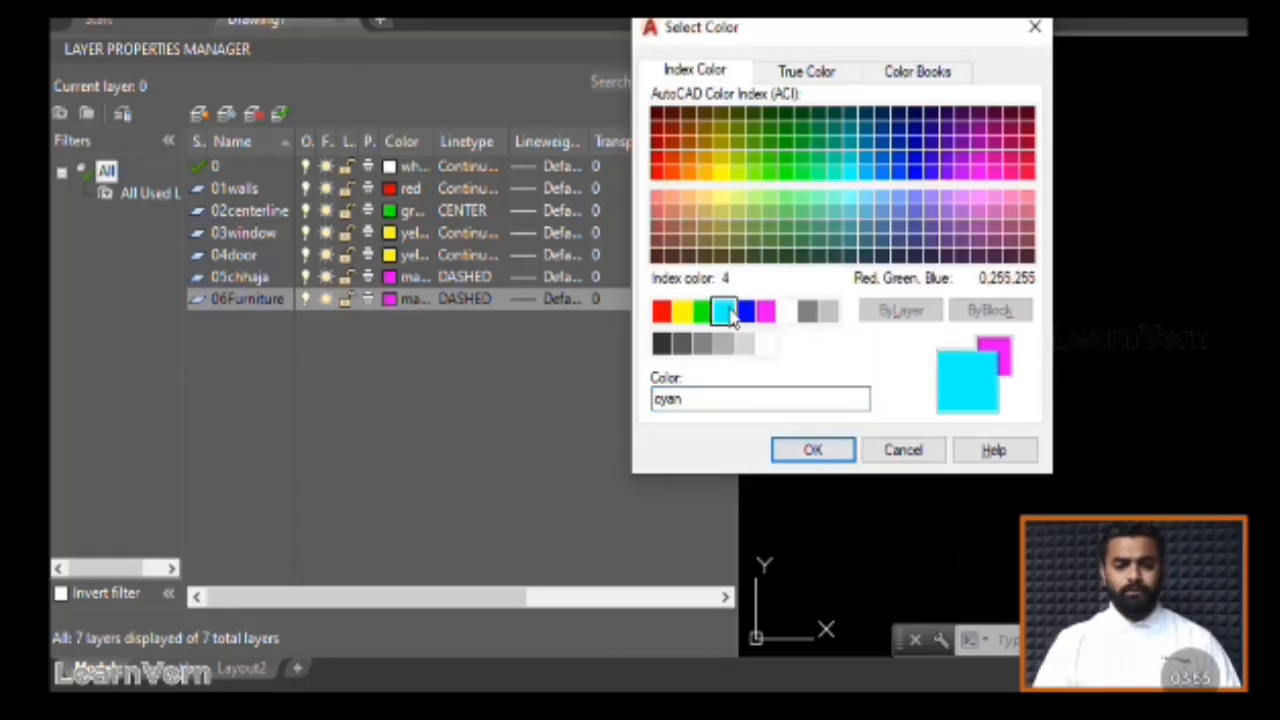
pyautogui.click(810, 451)
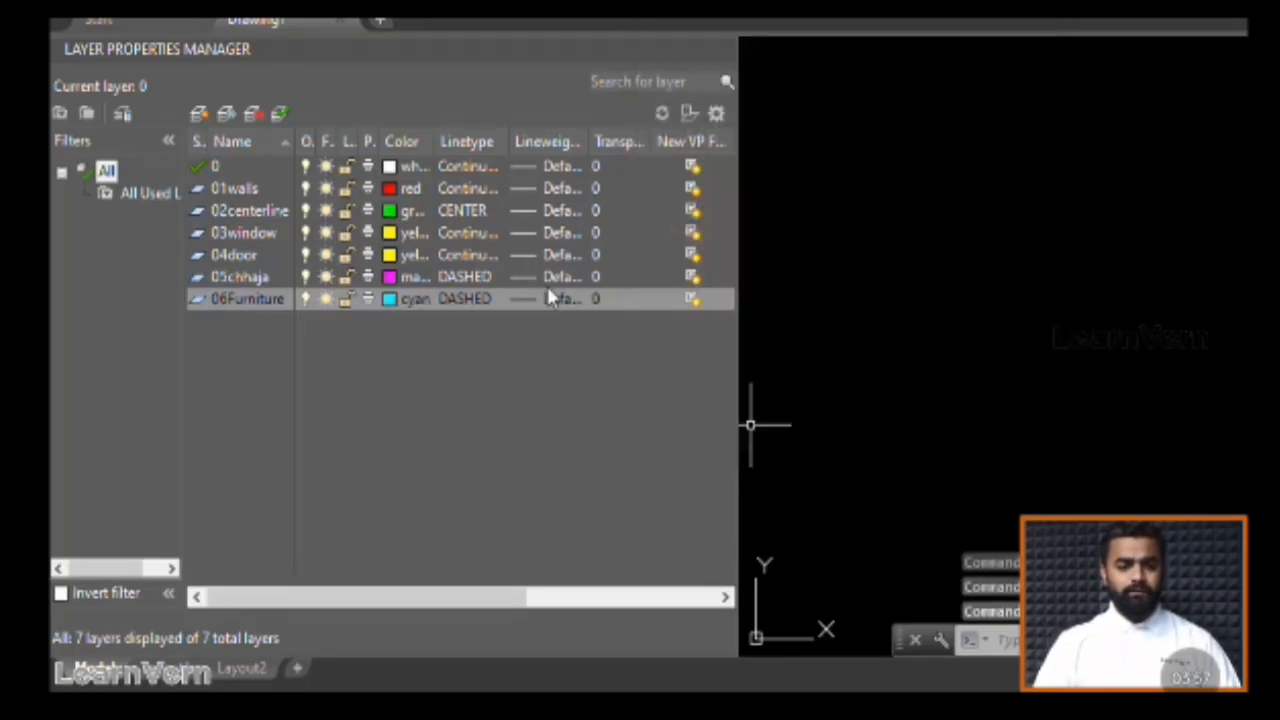
# Assign the Continuous linetype to the 06Furniture layer, and make 01walls the current layer
pyautogui.click(460, 305)
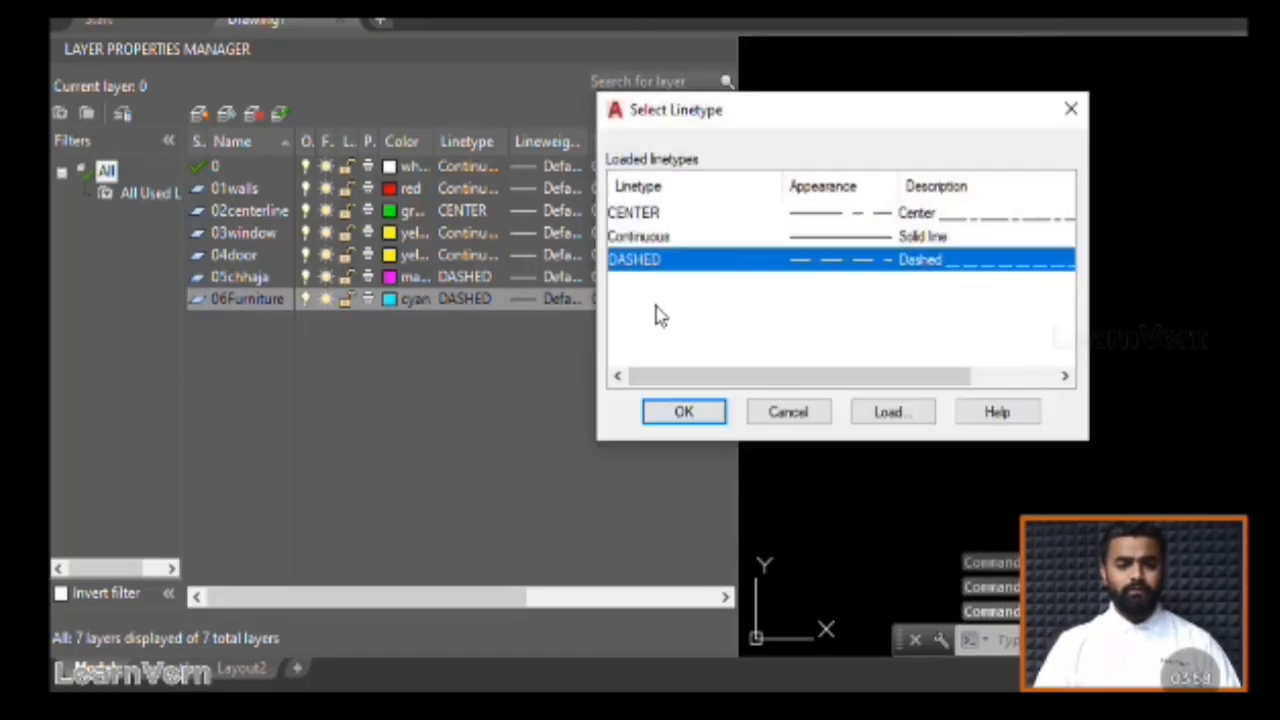
pyautogui.click(660, 237)
pyautogui.click(682, 410)
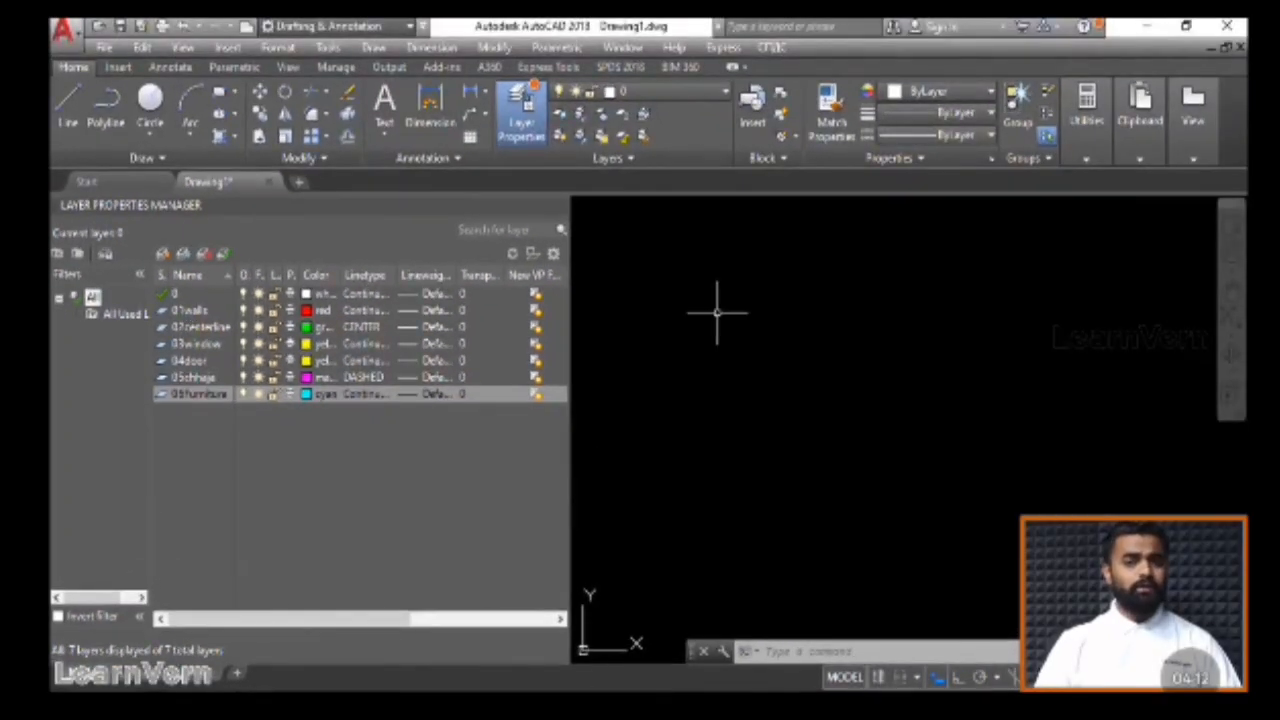
pyautogui.doubleClick(182, 314)
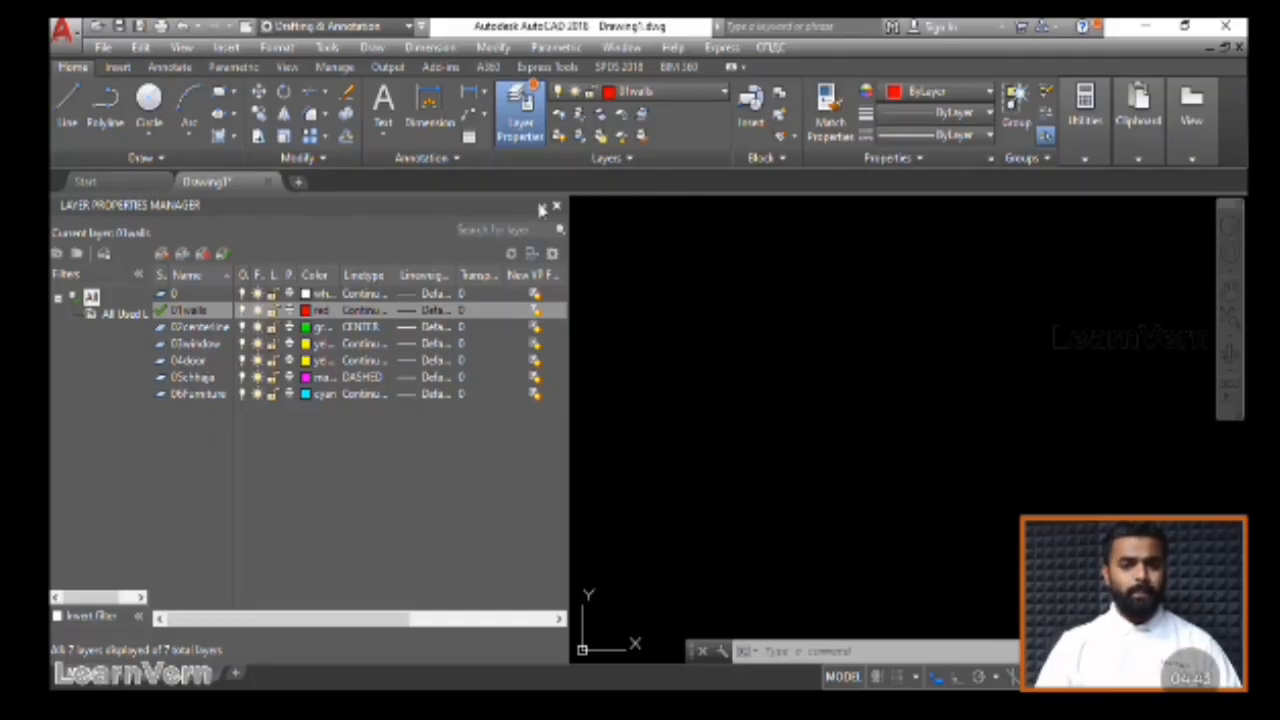
pyautogui.click(539, 205)
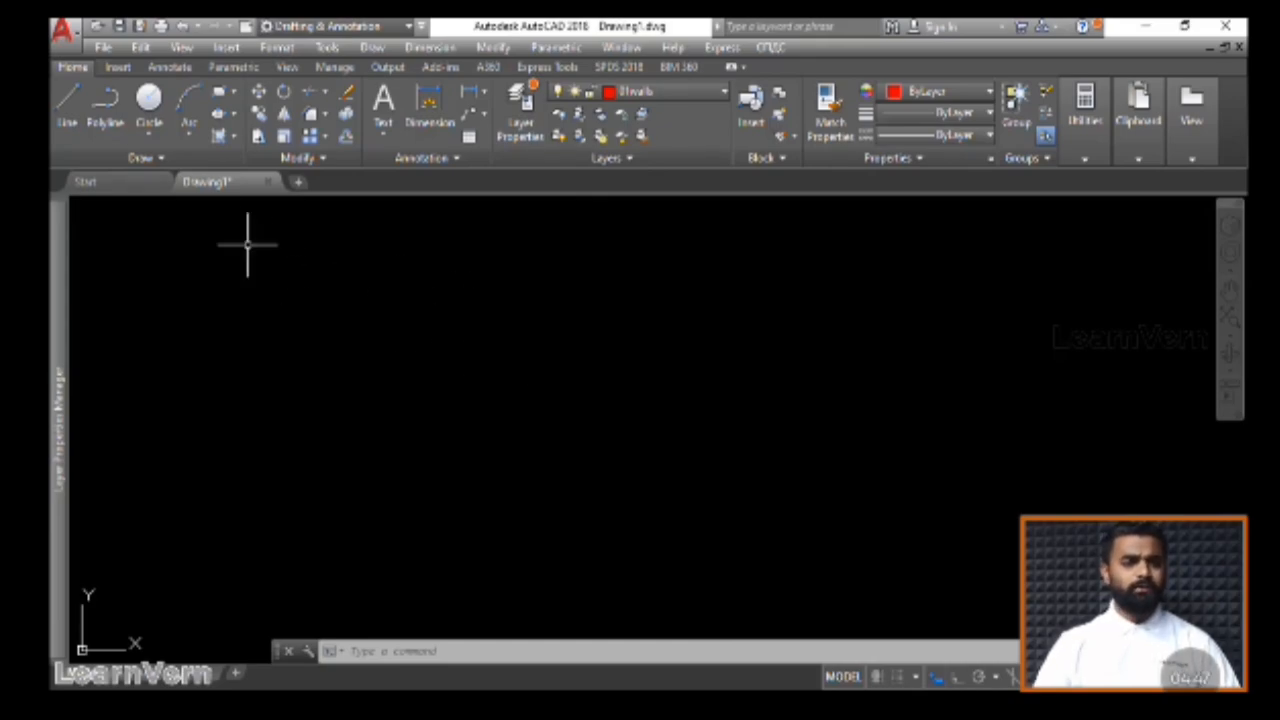
# Begin a wall outline with the Line command and Ortho on, drawing a 20-unit line rightward and a 30-unit line downward
pyautogui.click(67, 105)
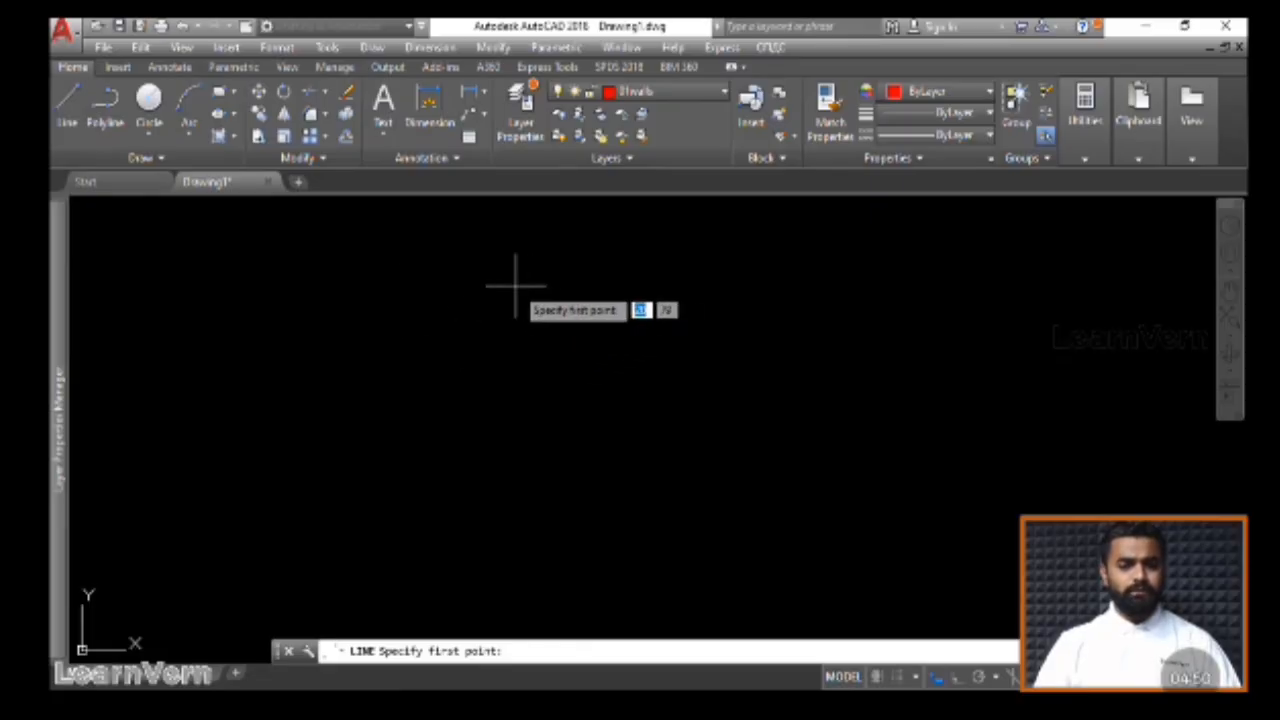
pyautogui.click(464, 265)
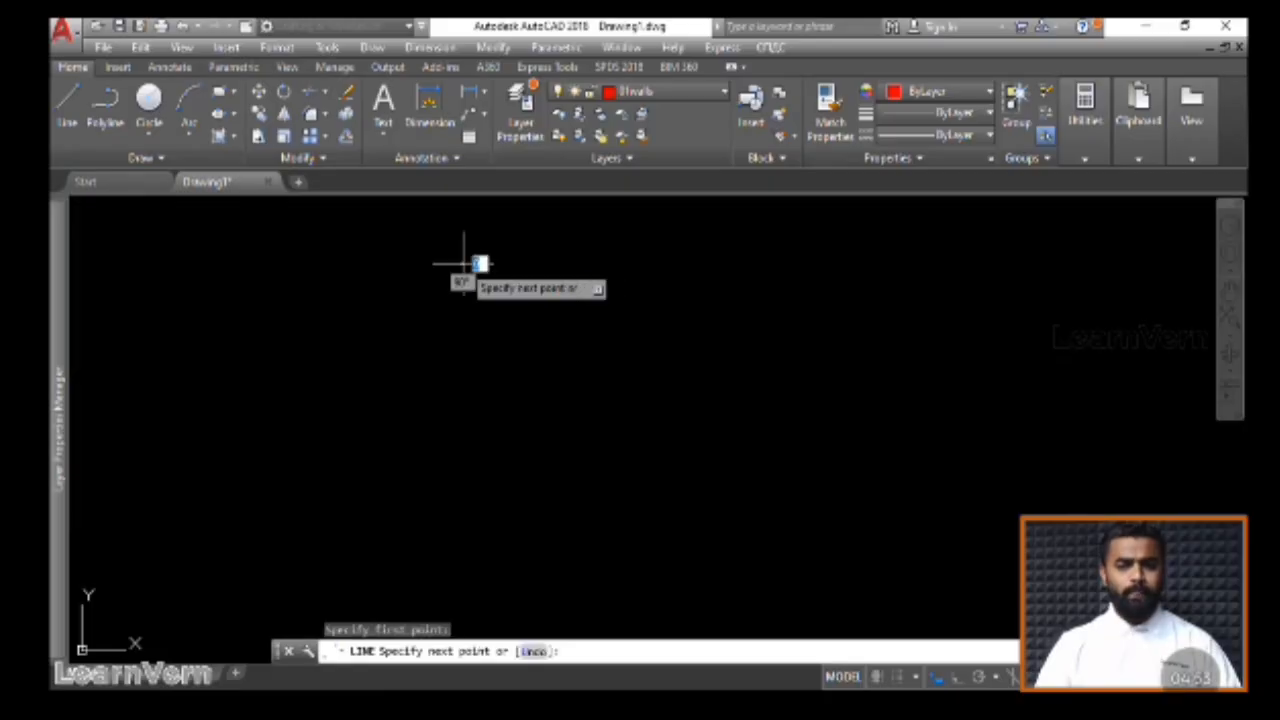
pyautogui.click(956, 678)
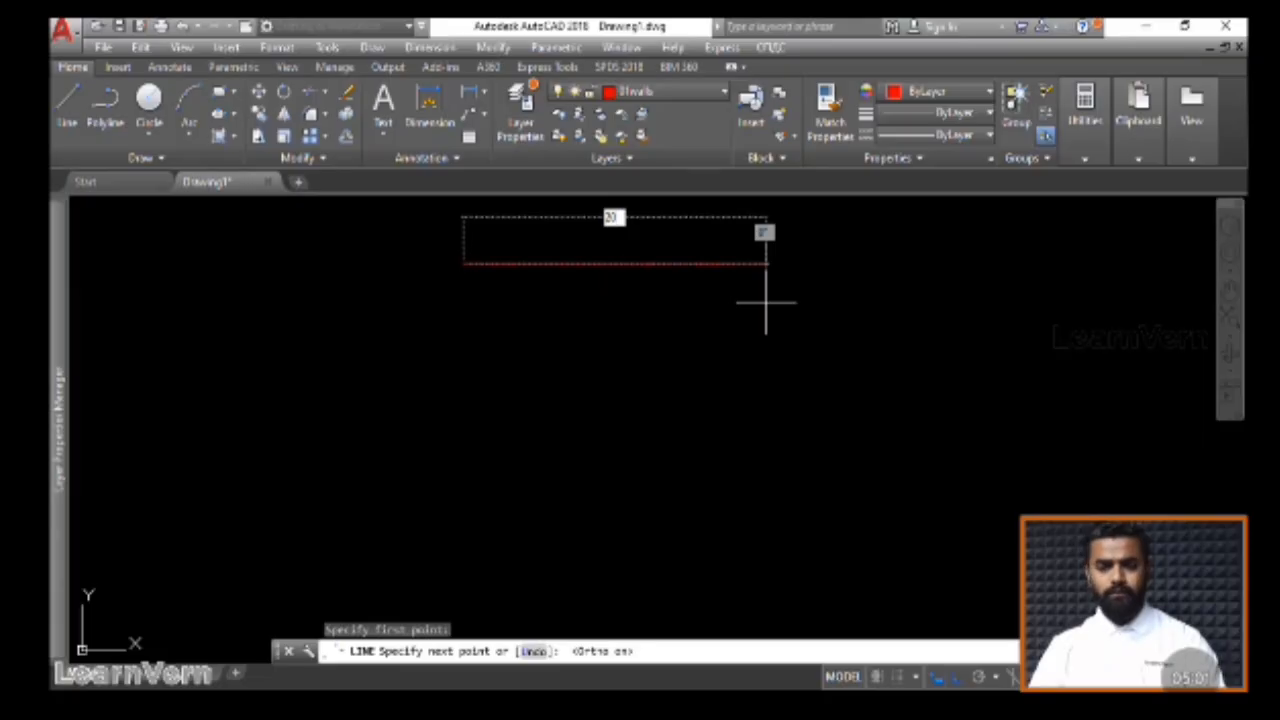
pyautogui.press('Return')
pyautogui.moveTo(507, 327); pyautogui.dragTo(538, 384, button='middle')
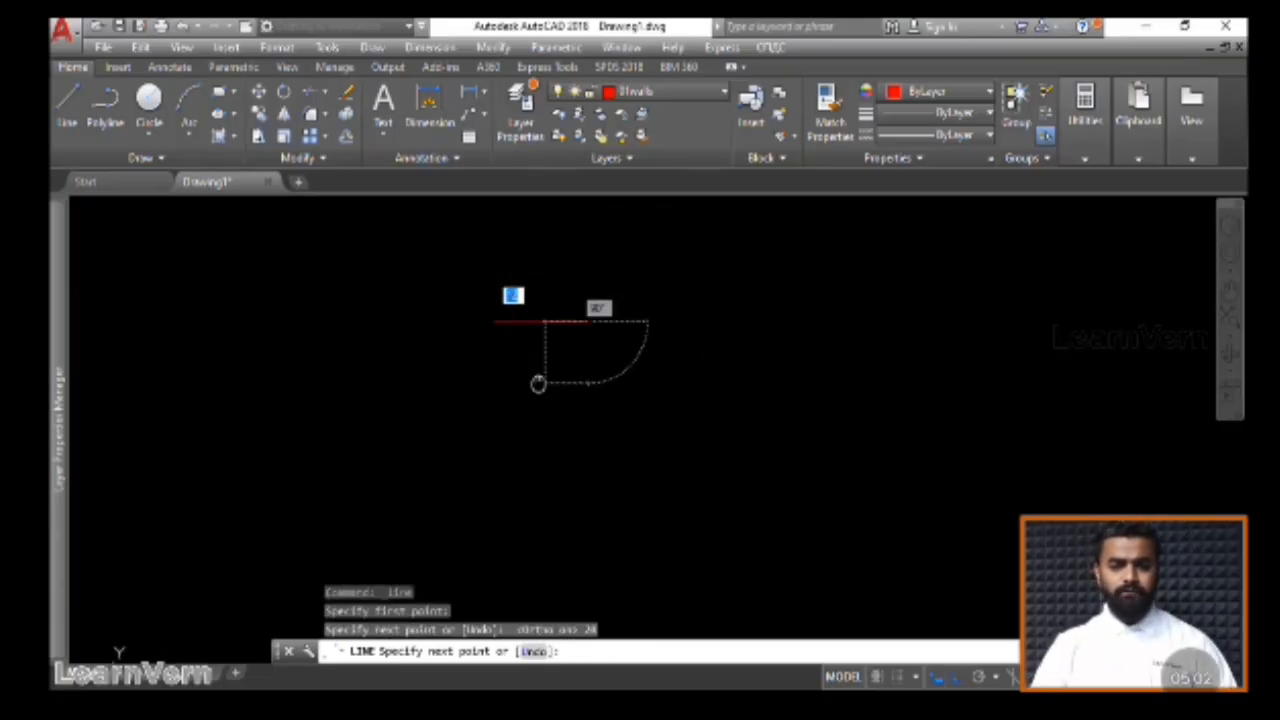
pyautogui.scroll(4, 538, 384)
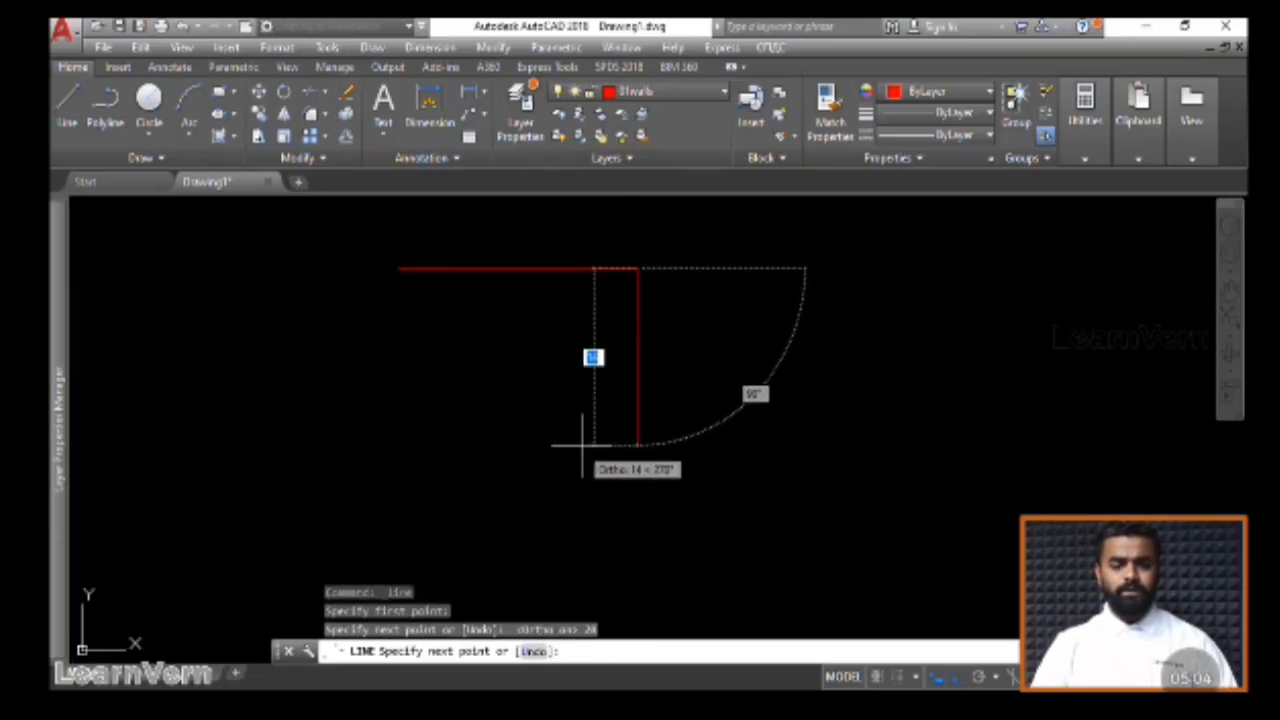
pyautogui.write('30')
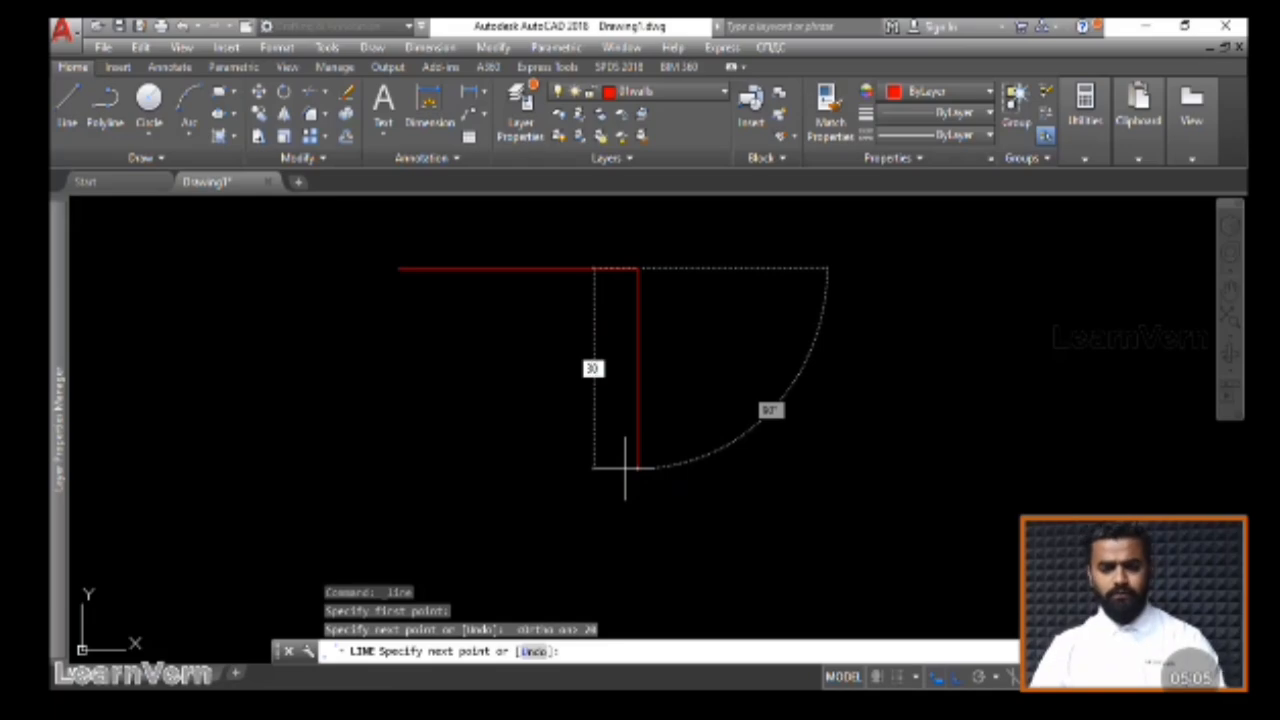
pyautogui.press('Return')
# Complete the rectangular wall outline with a 20-unit line leftward and a 30-unit line back up to the start
pyautogui.scroll(-2, 409, 374)
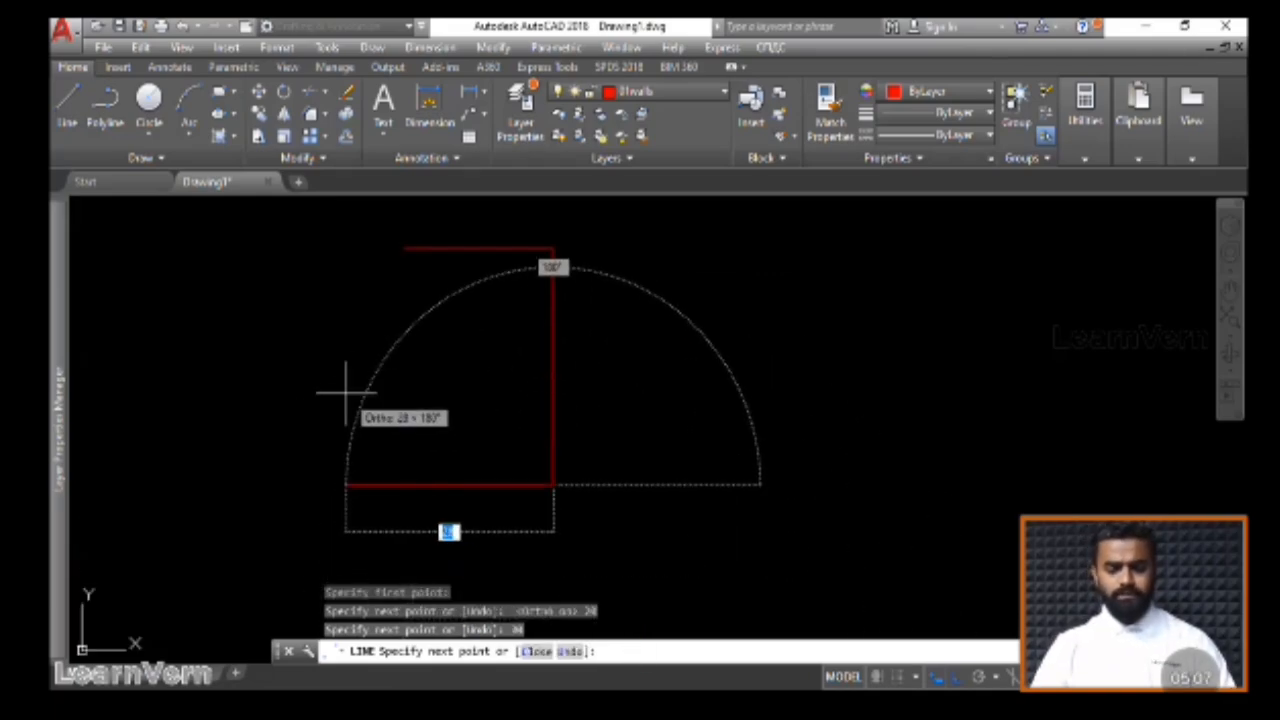
pyautogui.write('20')
pyautogui.press('Return')
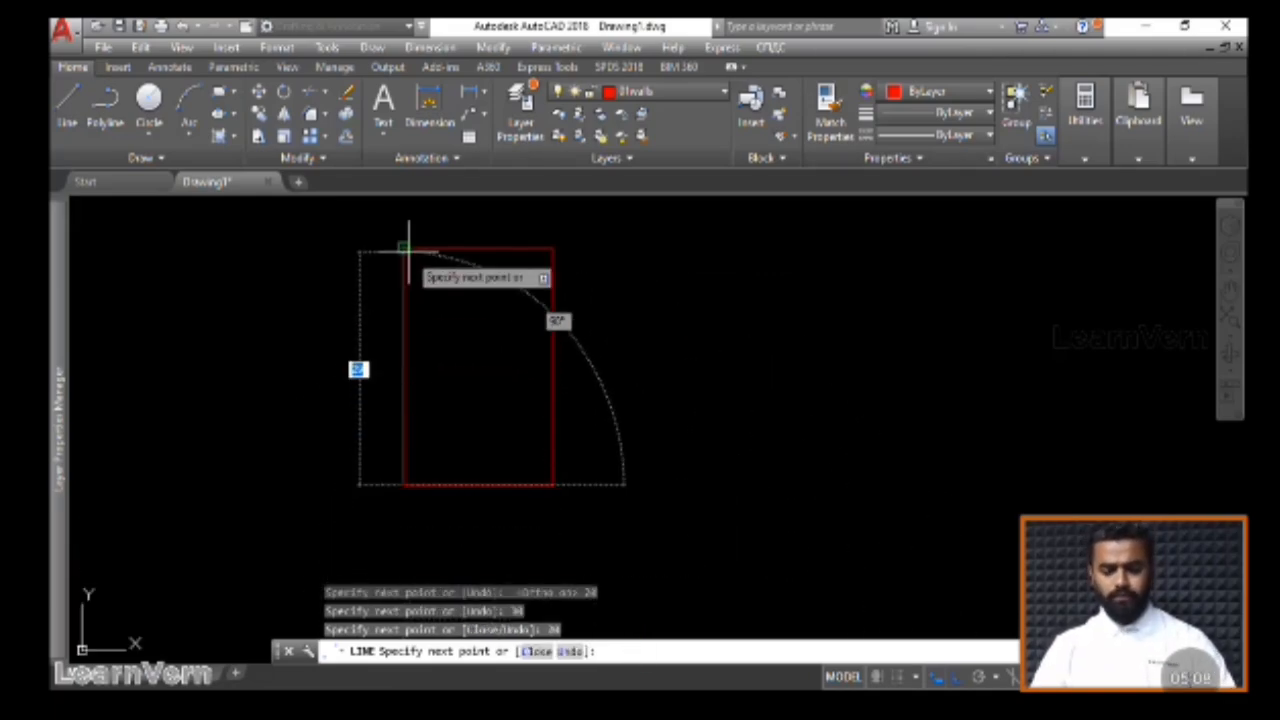
pyautogui.write('30')
pyautogui.press('Return')
pyautogui.press('Escape')
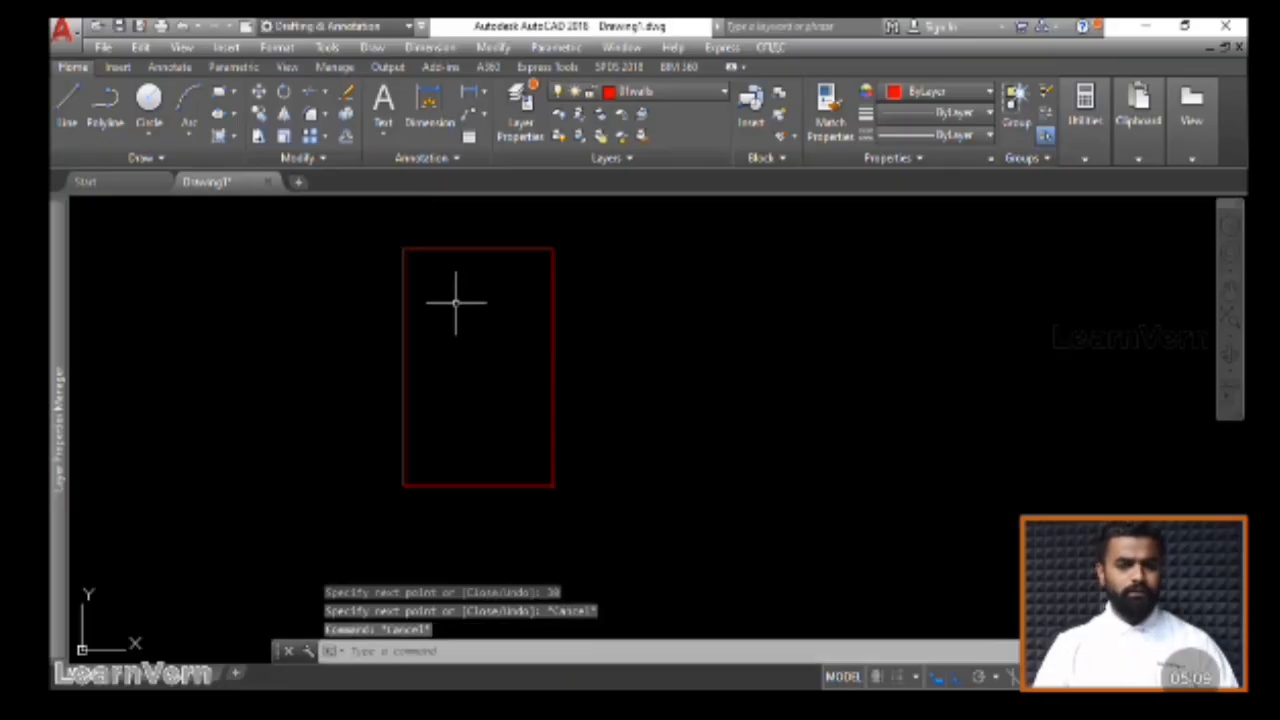
# Select lines of the wall outline to examine whether its sides are separate objects
pyautogui.click(592, 358)
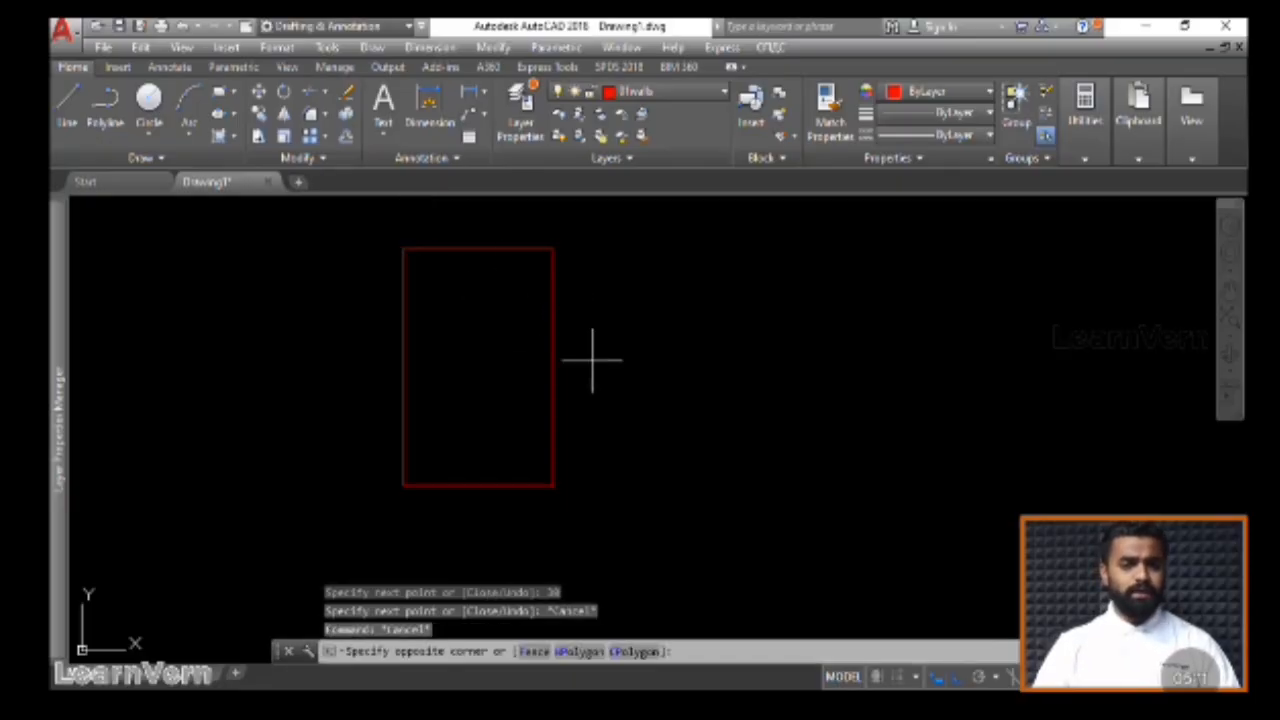
pyautogui.click(376, 294)
pyautogui.press('Escape')
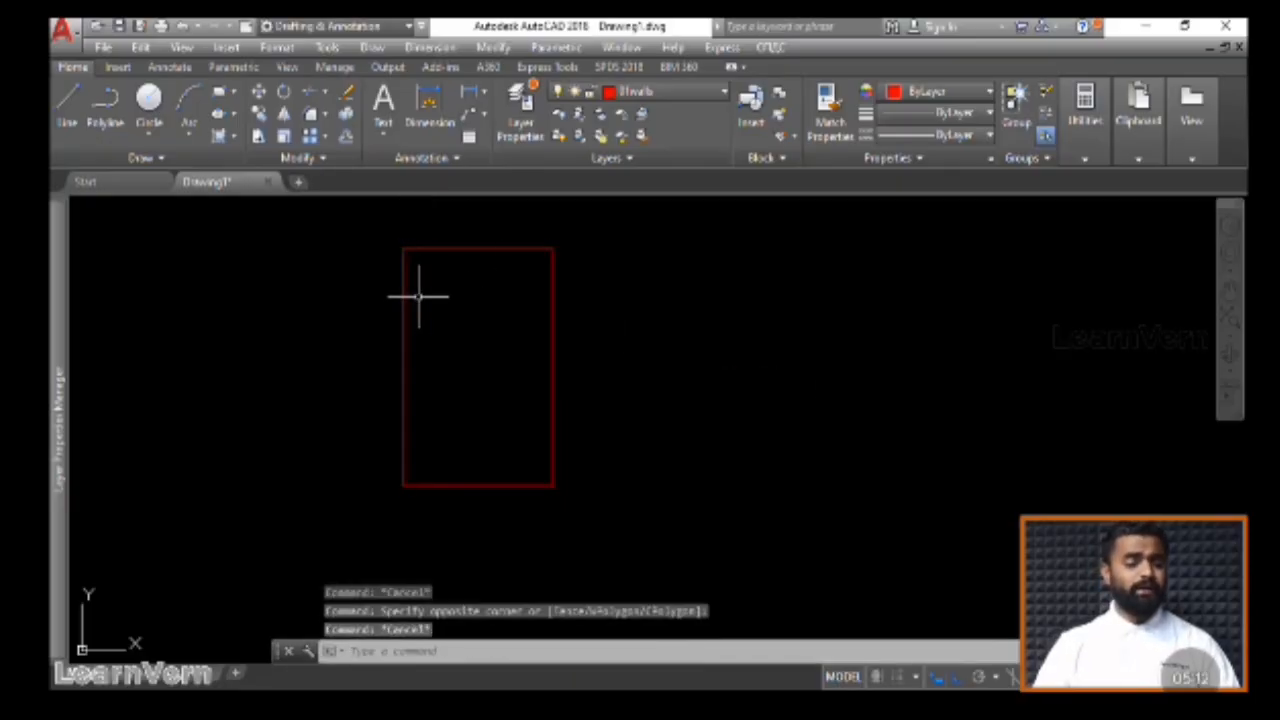
pyautogui.click(468, 248)
pyautogui.press('Escape')
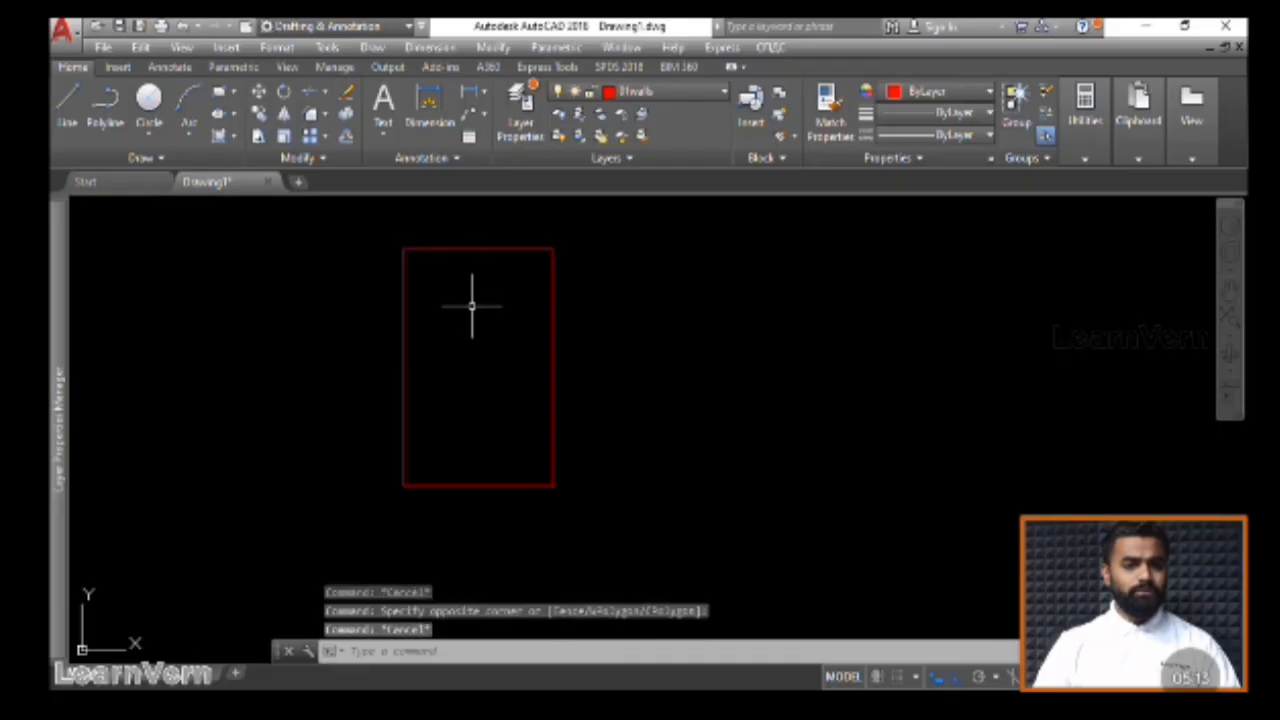
pyautogui.click(471, 228)
pyautogui.click(474, 252)
pyautogui.press('Escape')
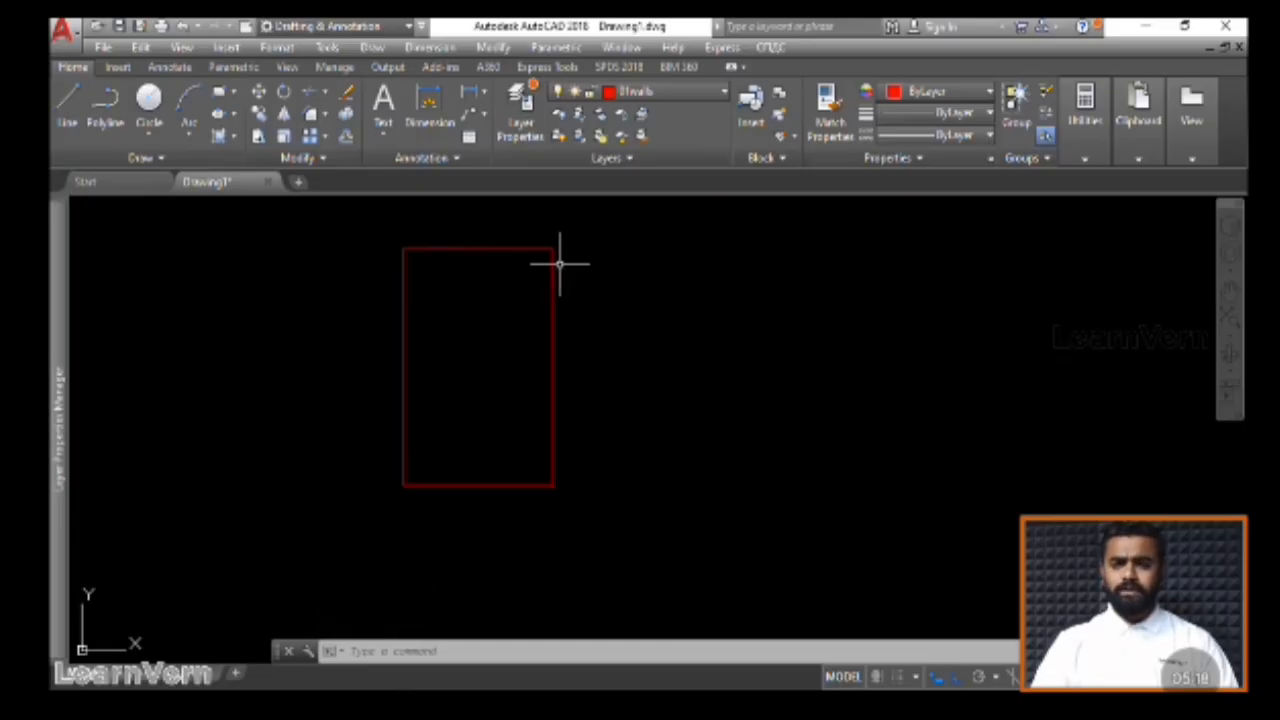
# Draw a rectangle 20 units wide and 30 units high beside the wall outline with the Rectangle command
pyautogui.click(220, 92)
pyautogui.click(610, 251)
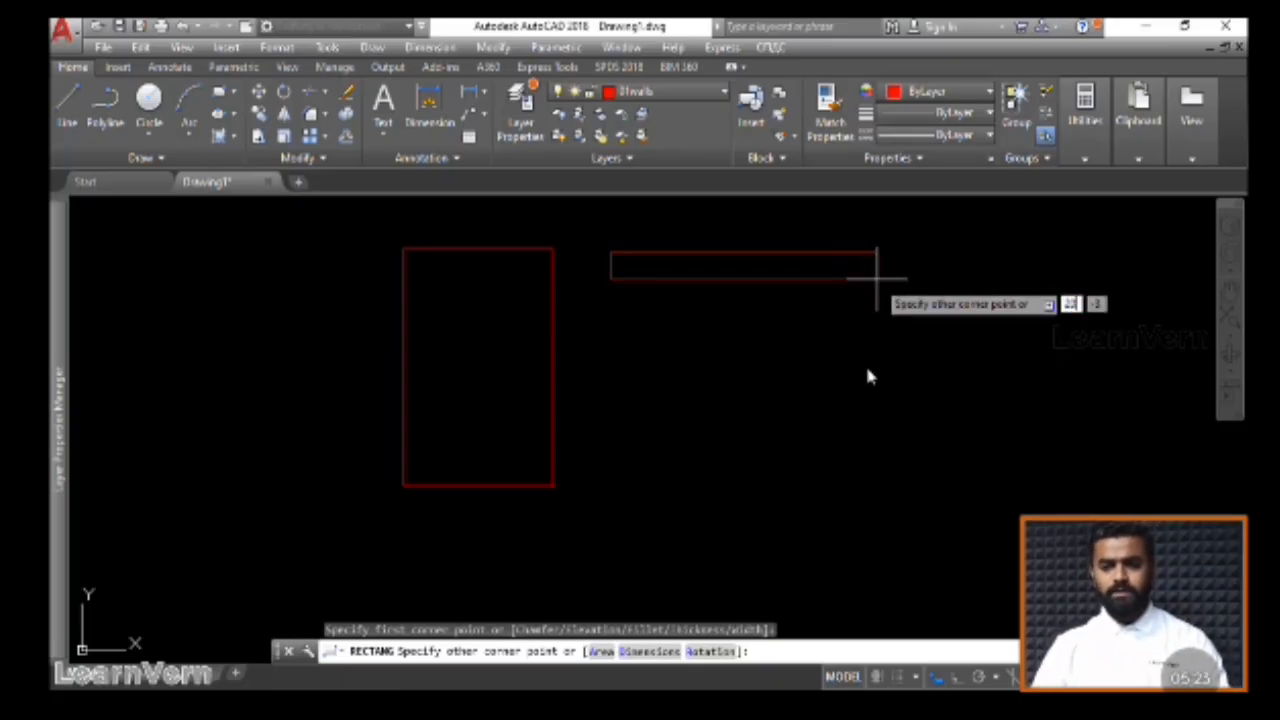
pyautogui.press('Tab')
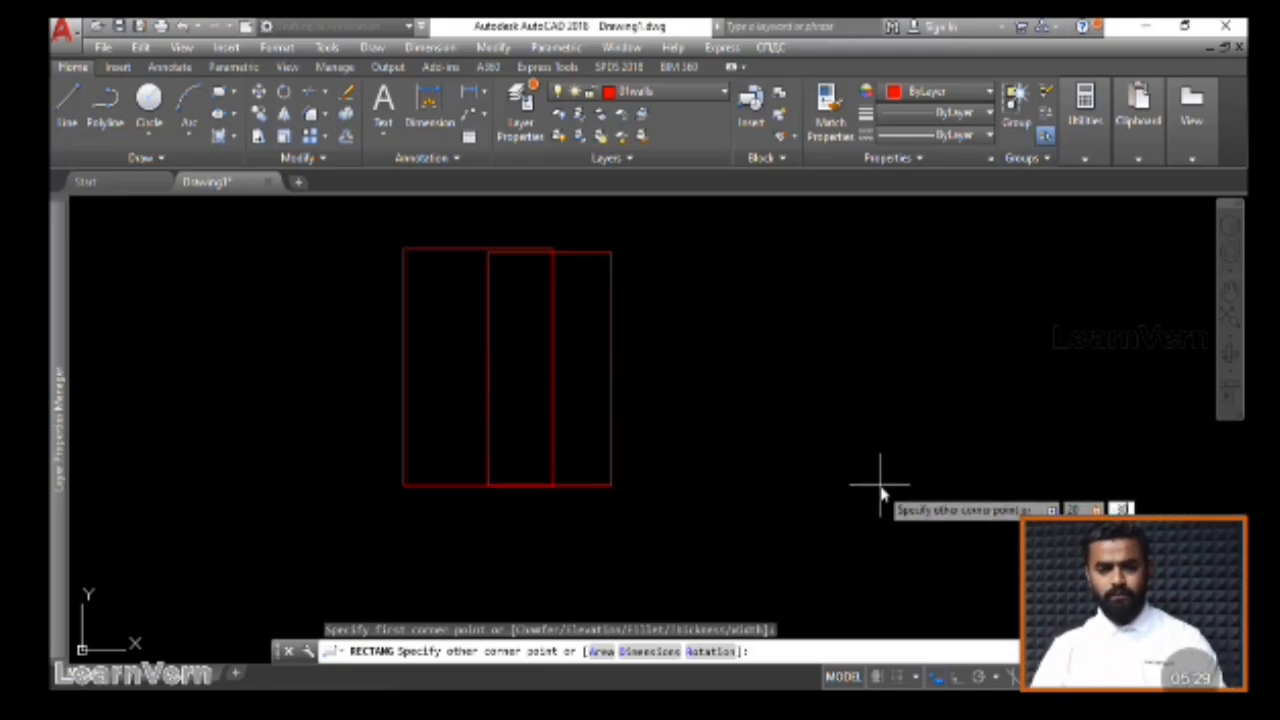
pyautogui.press('Return')
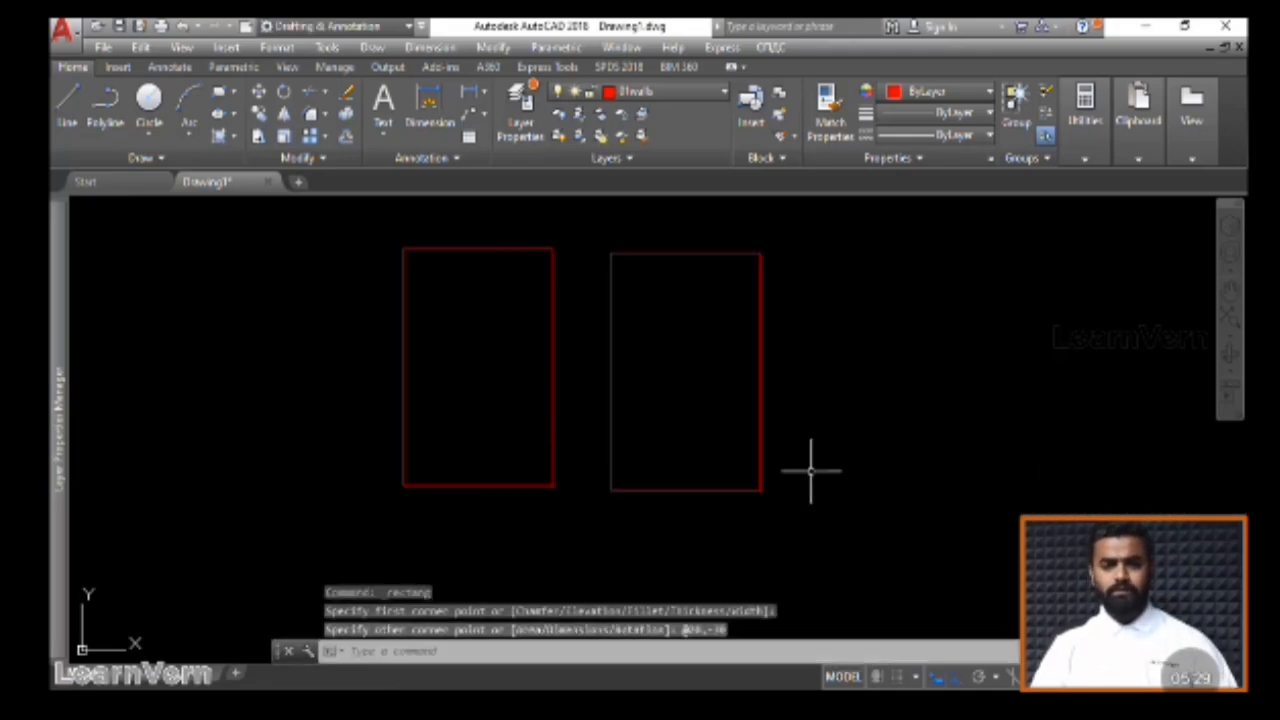
# Check whether the rectangle beside the wall outline selects as one object, and delete it
pyautogui.click(797, 408)
pyautogui.click(752, 383)
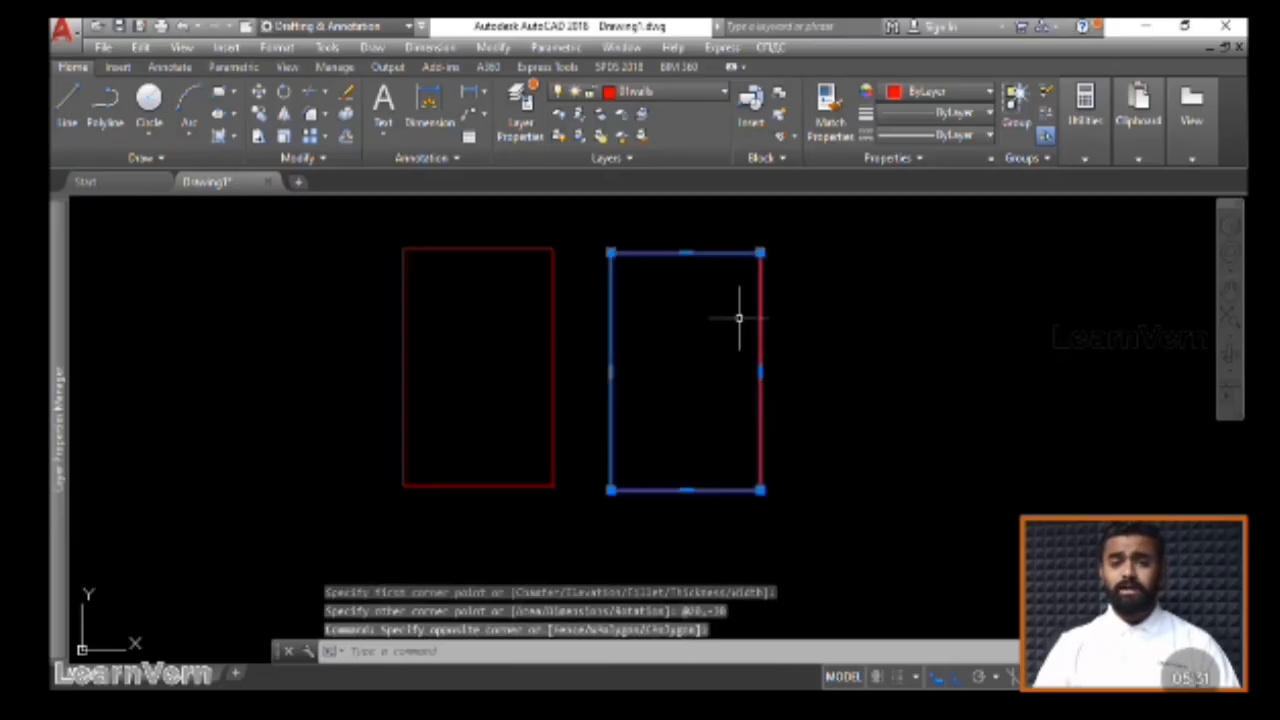
pyautogui.press('Escape')
pyautogui.click(803, 369)
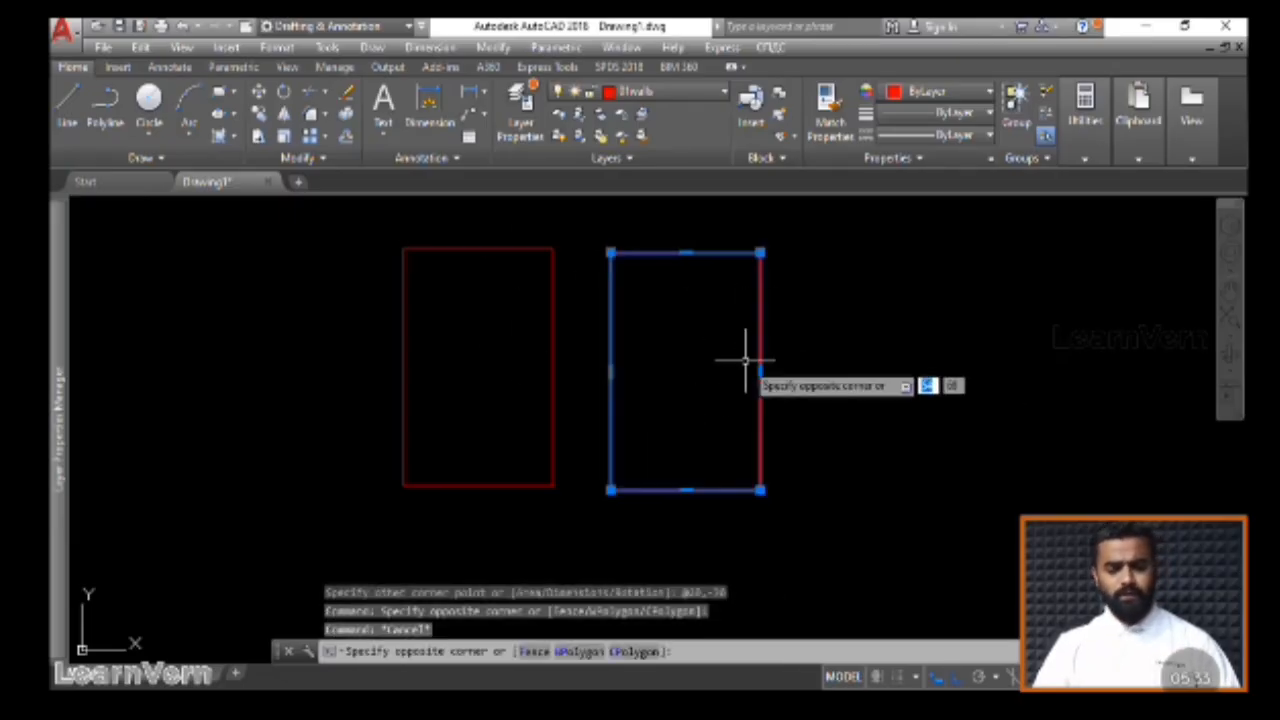
pyautogui.click(749, 360)
pyautogui.press('Delete')
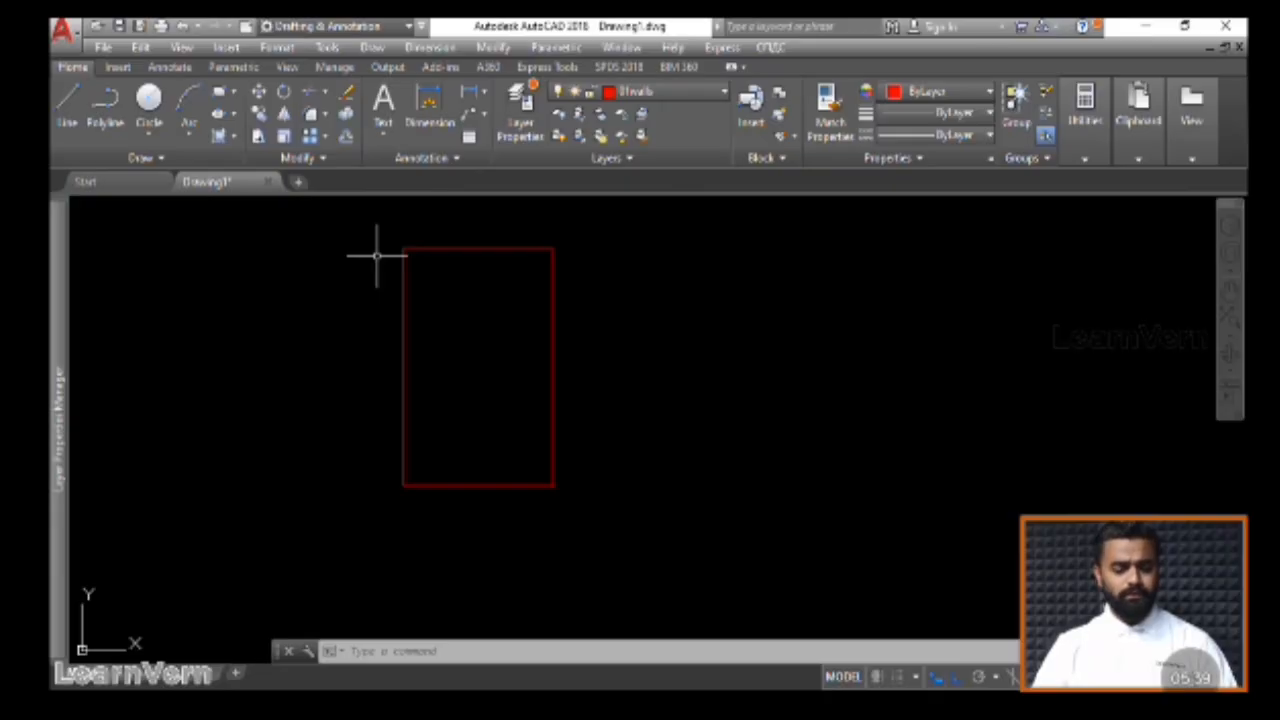
# Try offsetting the four outline lines inward by 1 unit, and undo the offsets
pyautogui.write('o')
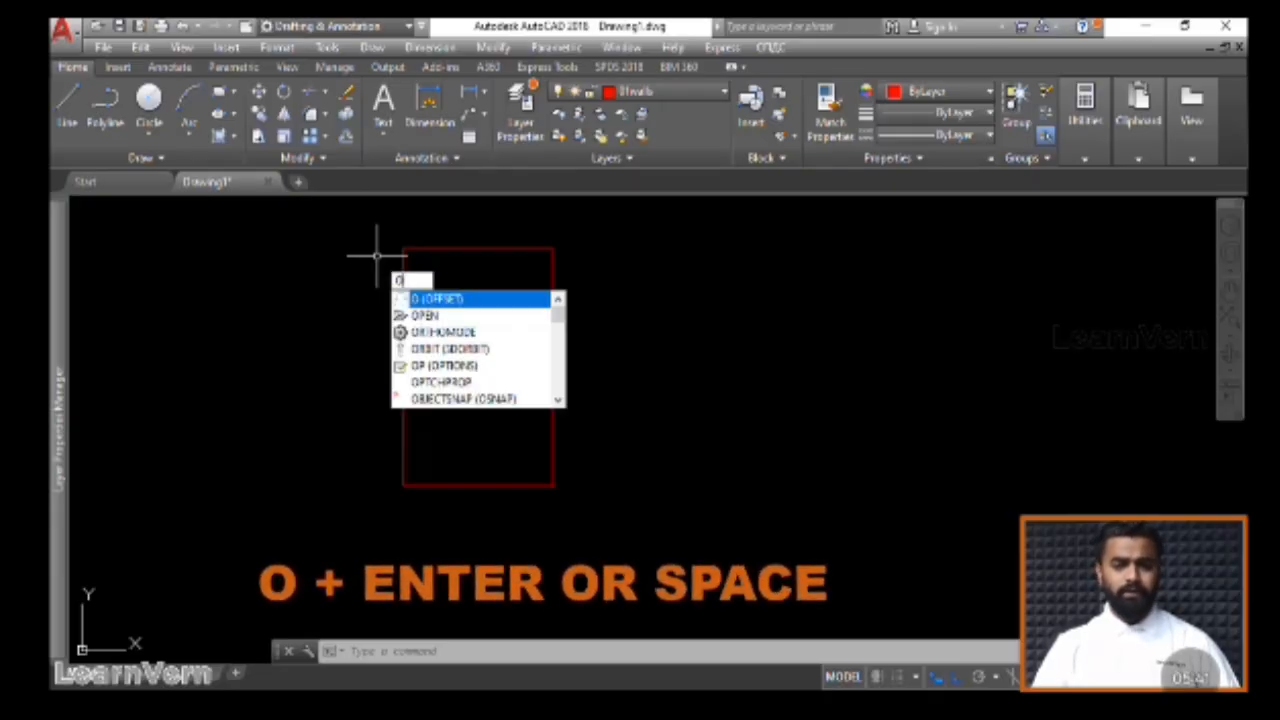
pyautogui.press('Return')
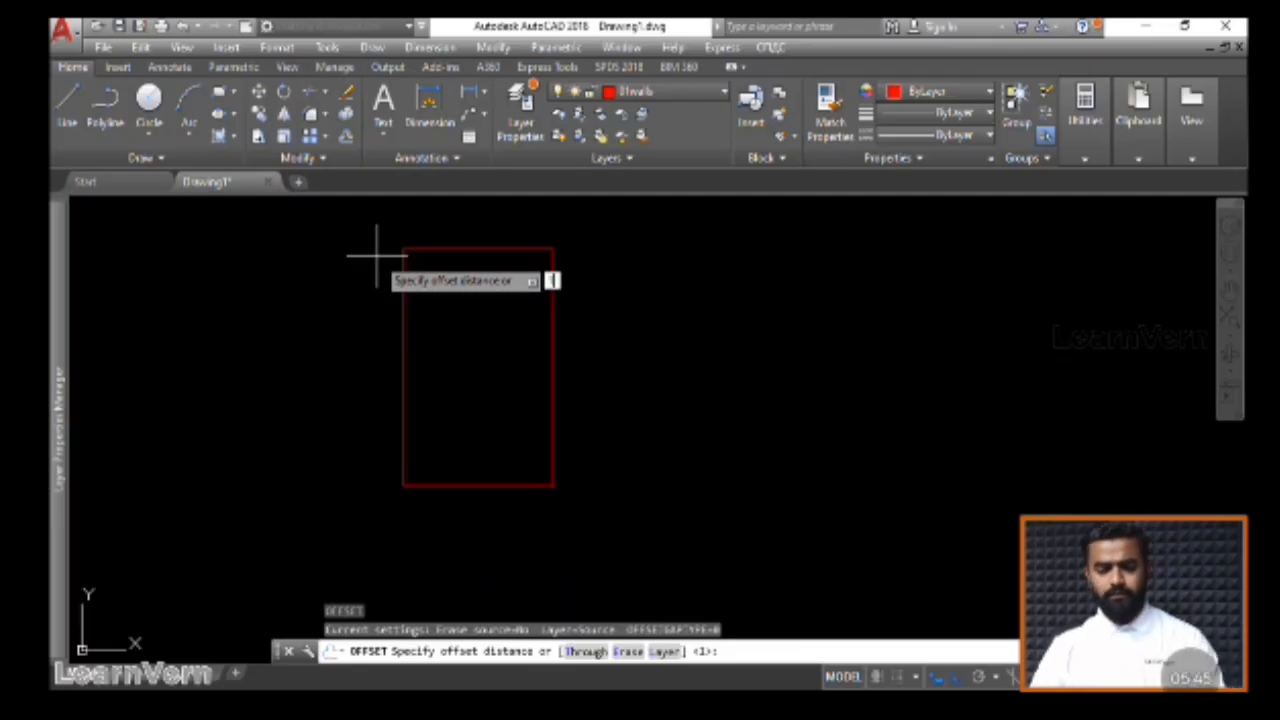
pyautogui.press('Return')
pyautogui.click(434, 250)
pyautogui.click(440, 274)
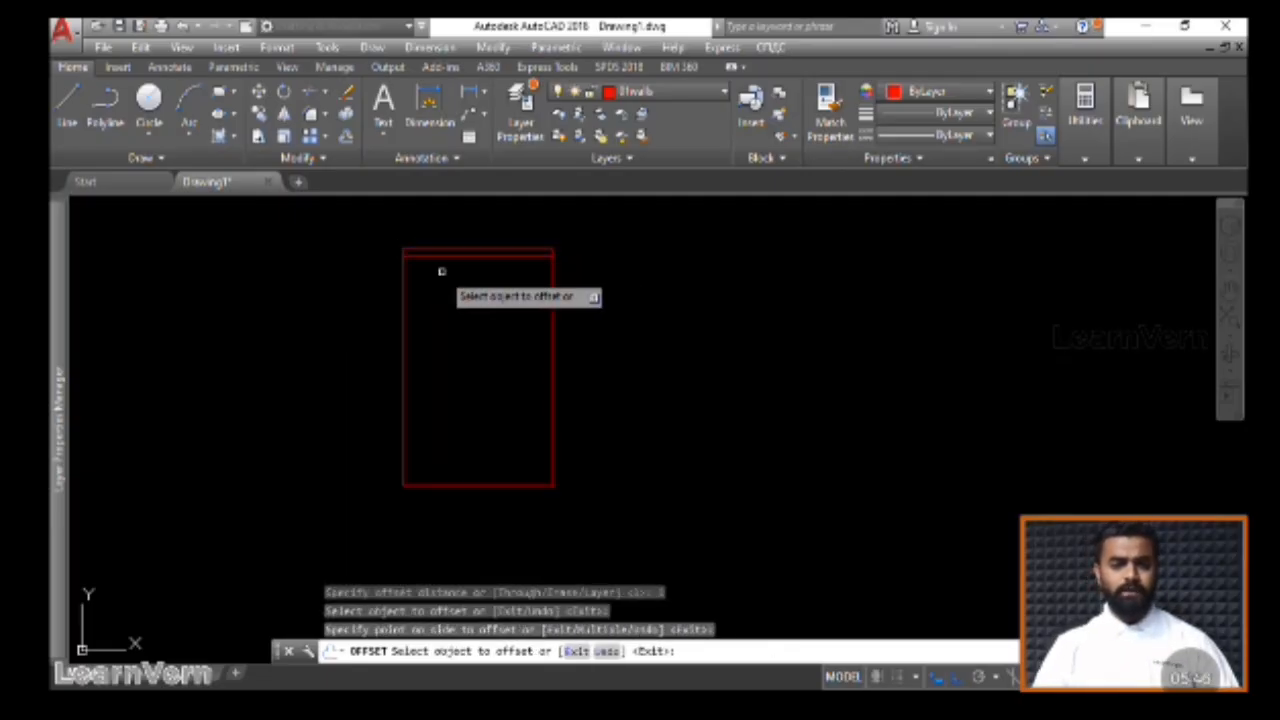
pyautogui.click(404, 274)
pyautogui.click(449, 286)
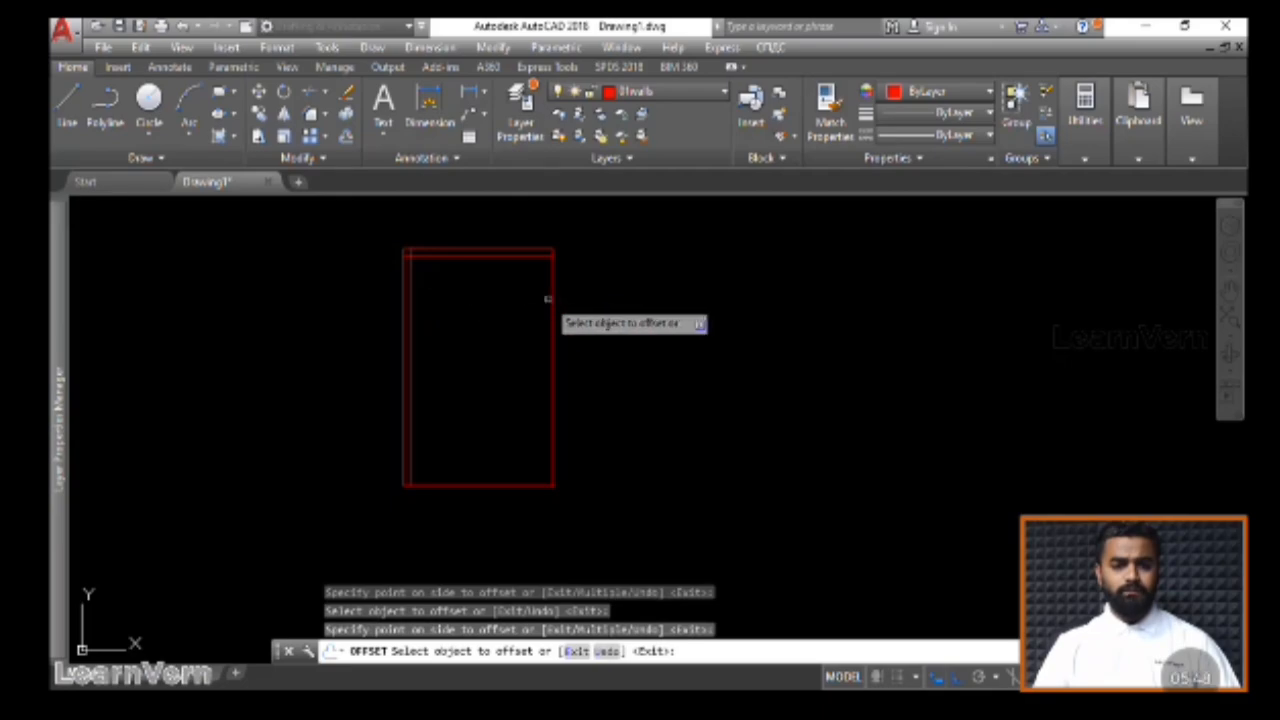
pyautogui.click(549, 297)
pyautogui.click(496, 455)
pyautogui.click(491, 481)
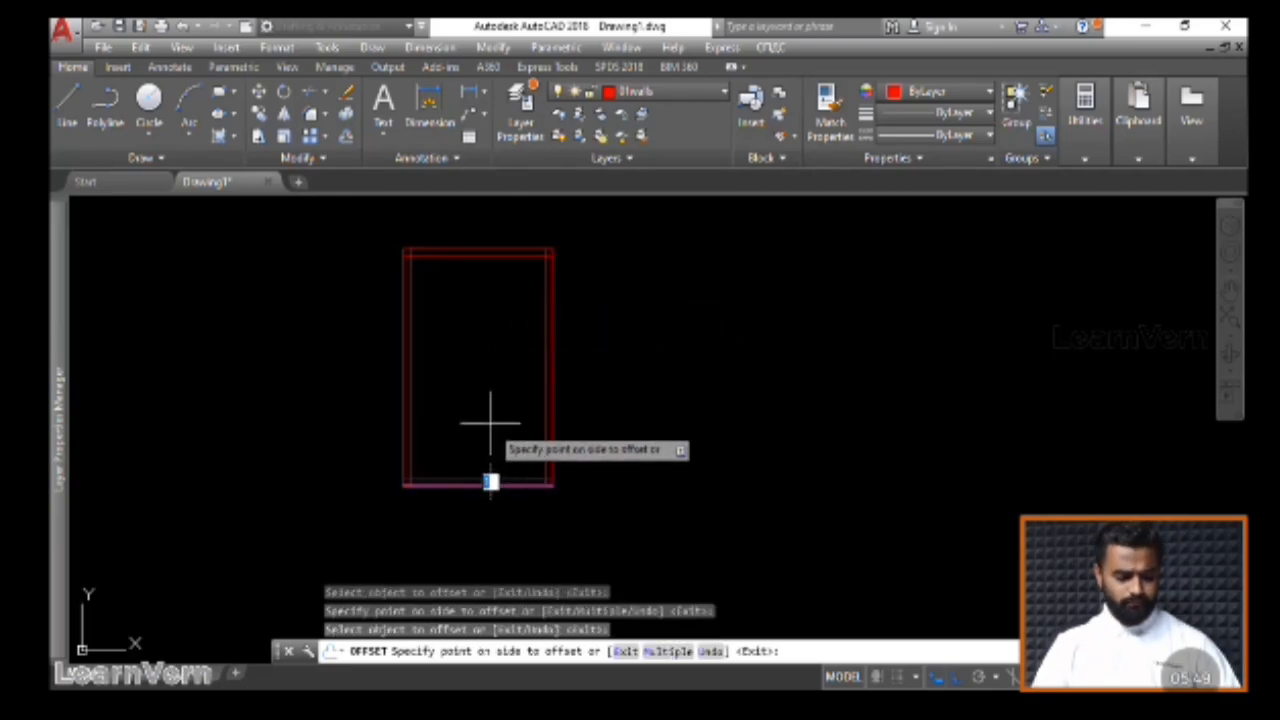
pyautogui.click(485, 400)
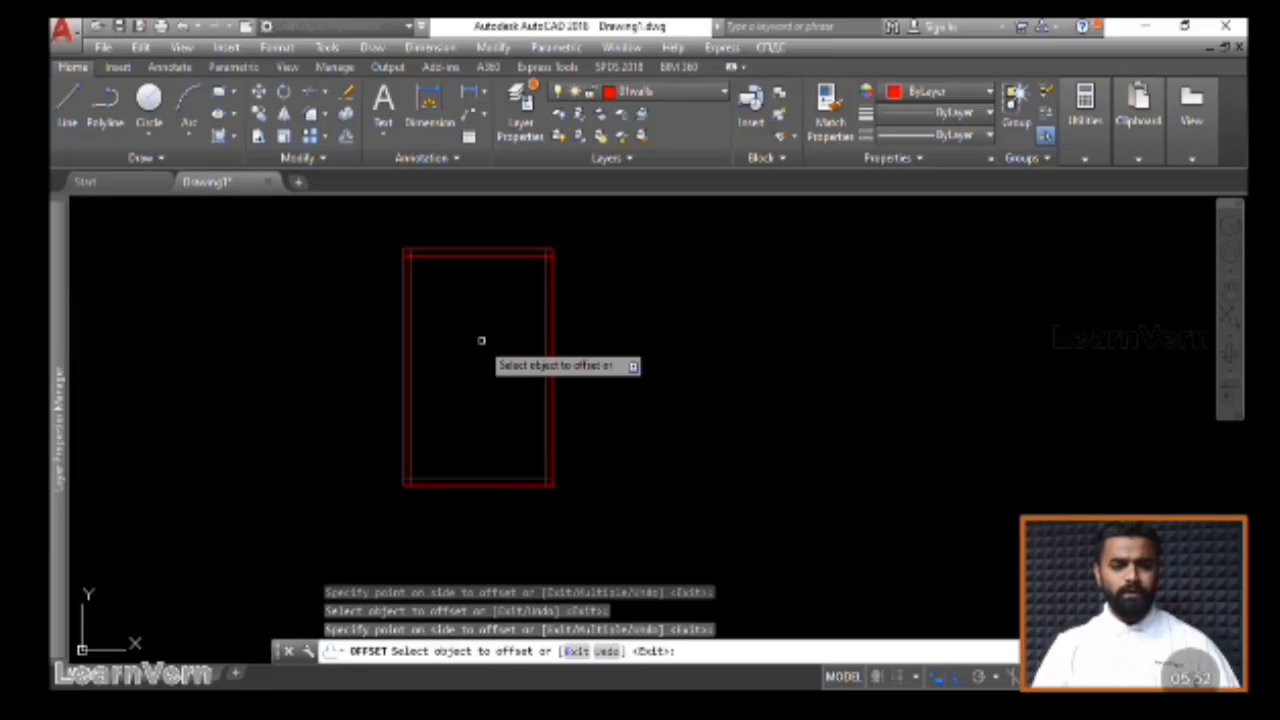
pyautogui.press('Escape')
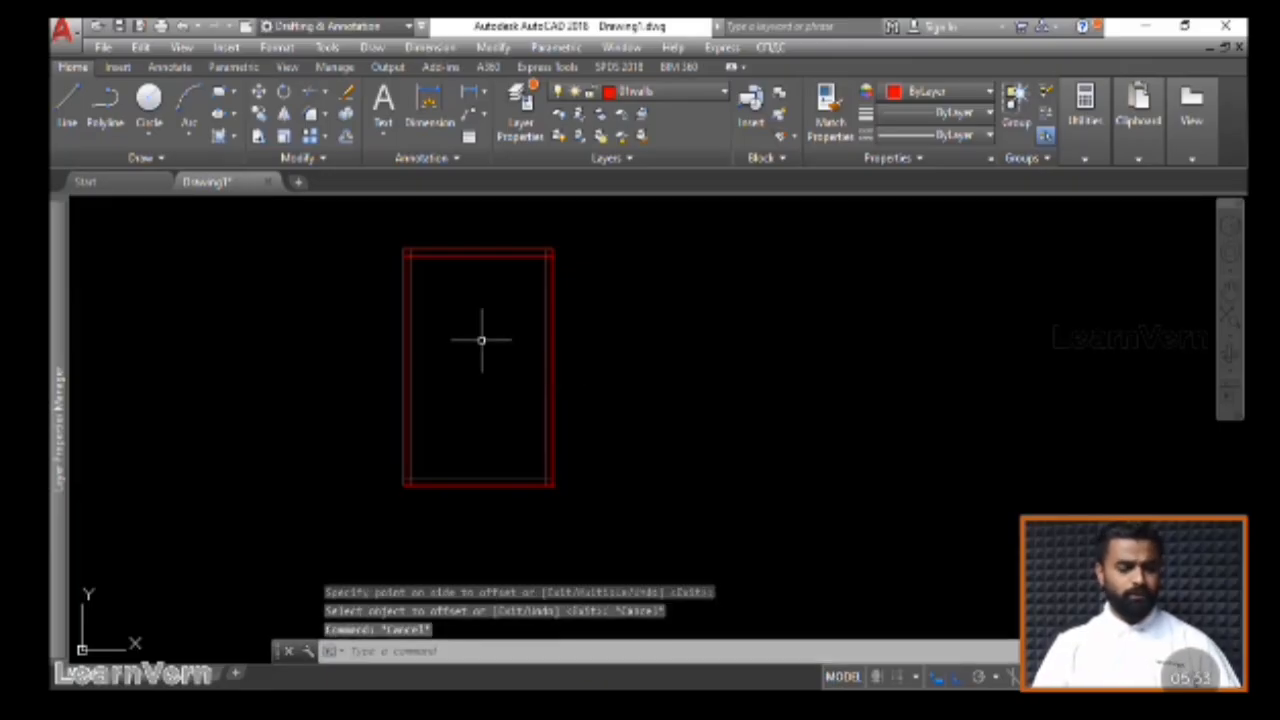
pyautogui.hotkey('ctrl', 'z')
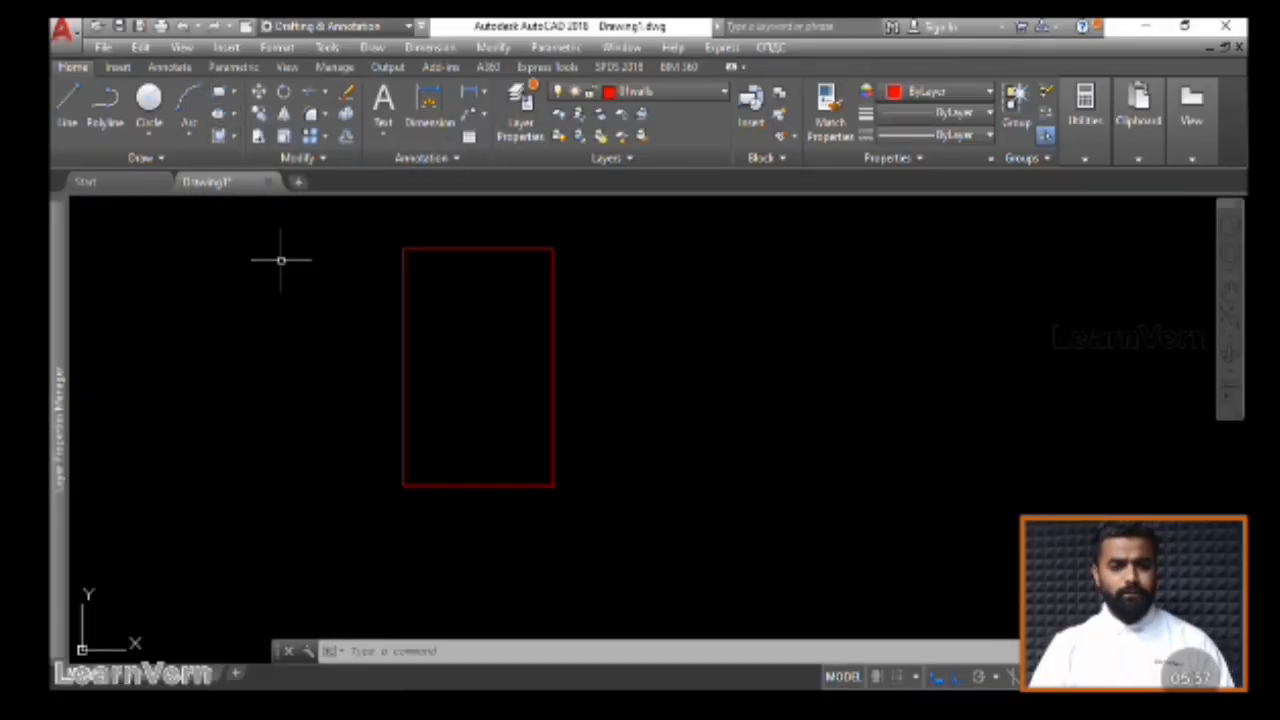
# Offset each of the four outline lines inward by 2 units to form the wall thickness
pyautogui.write('o')
pyautogui.press('Return')
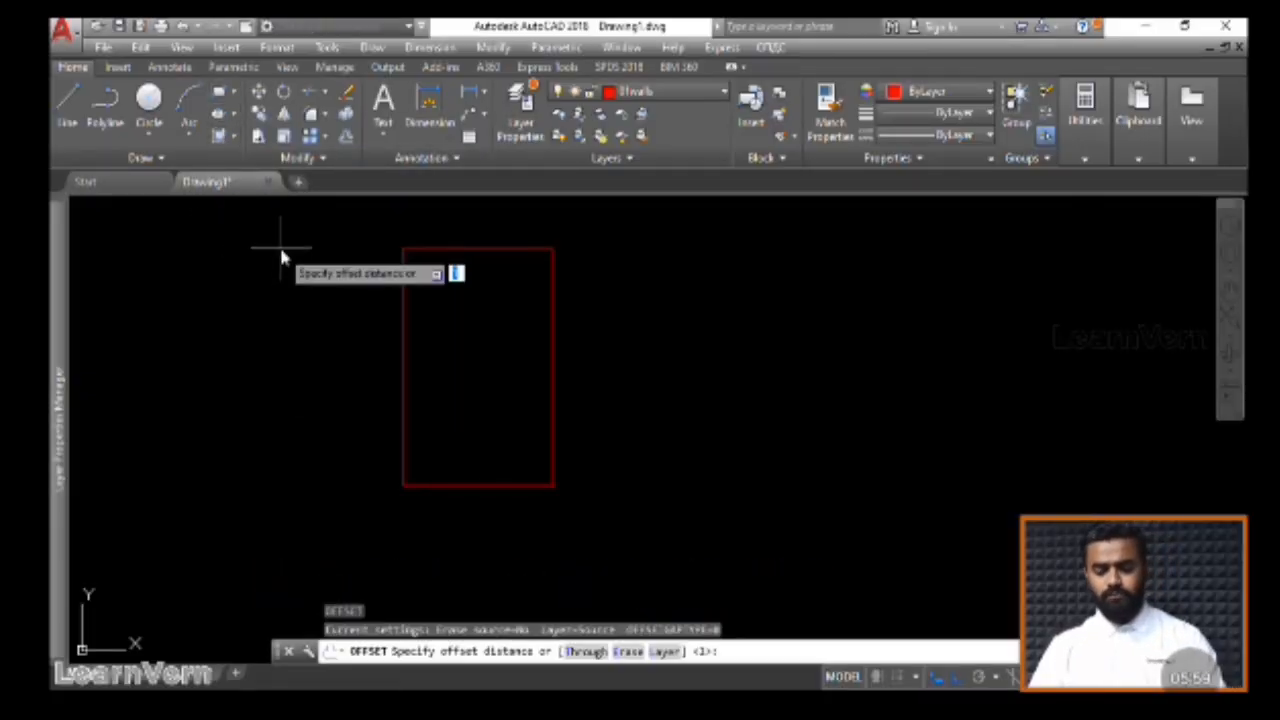
pyautogui.write('2')
pyautogui.press('Return')
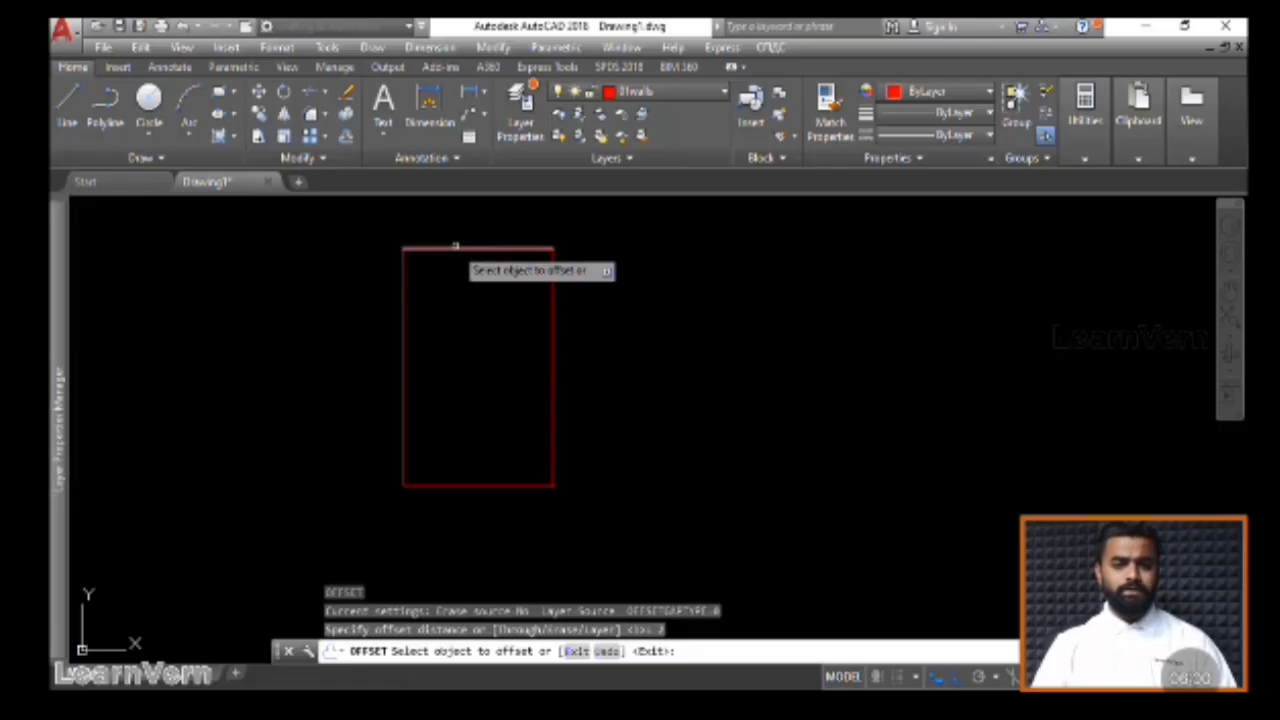
pyautogui.click(466, 250)
pyautogui.click(463, 322)
pyautogui.click(403, 312)
pyautogui.click(418, 316)
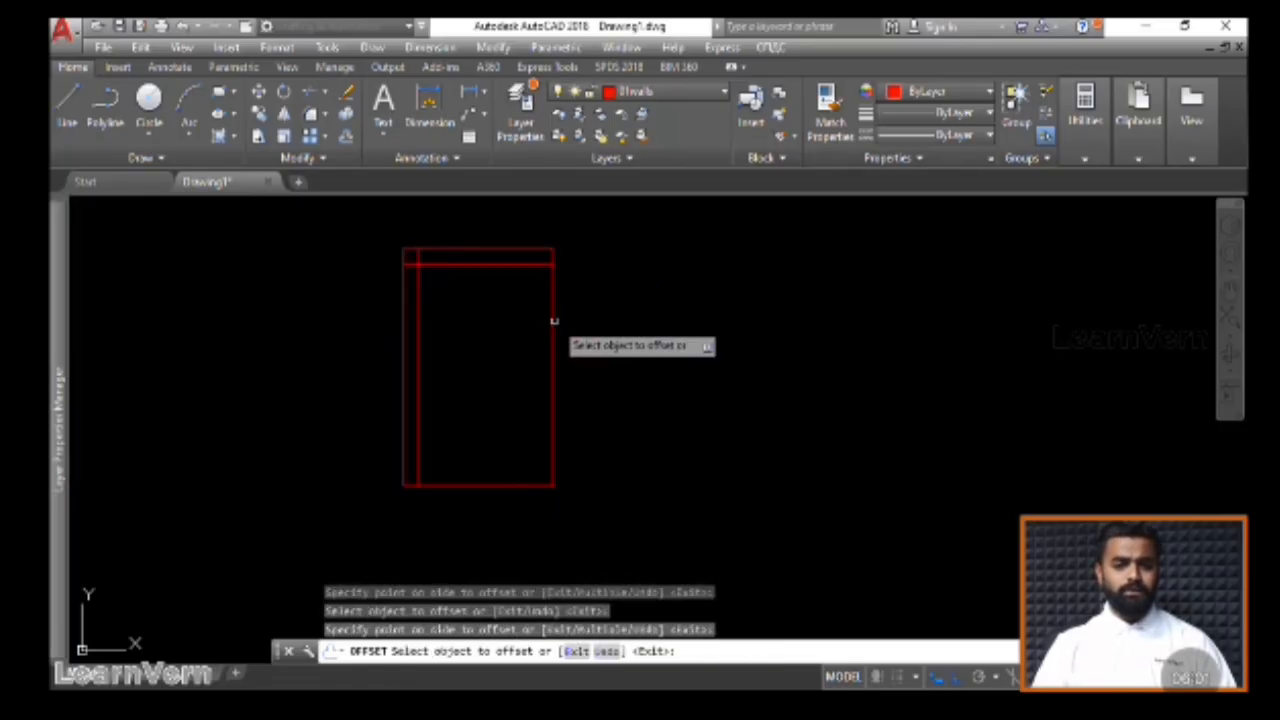
pyautogui.click(552, 320)
pyautogui.click(543, 318)
pyautogui.click(503, 486)
pyautogui.click(499, 422)
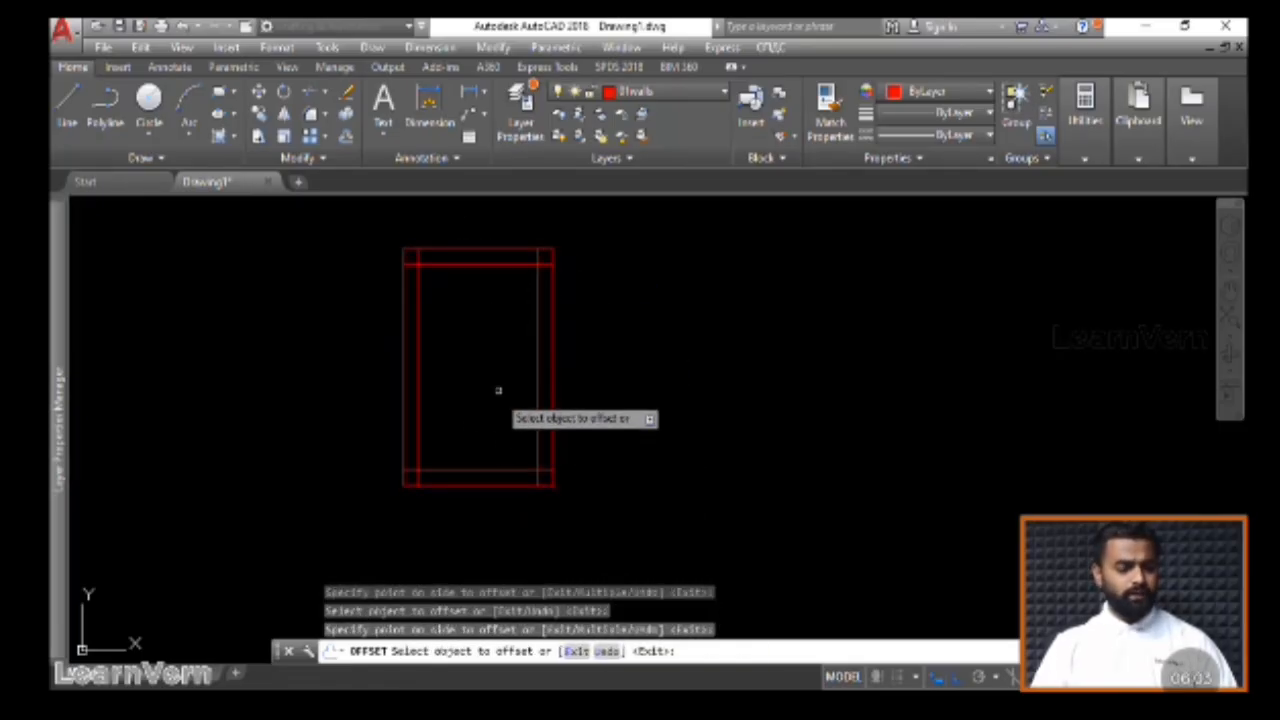
# End the offset command and make 02centerline the current layer
pyautogui.press('Escape')
pyautogui.scroll(2, 446, 298)
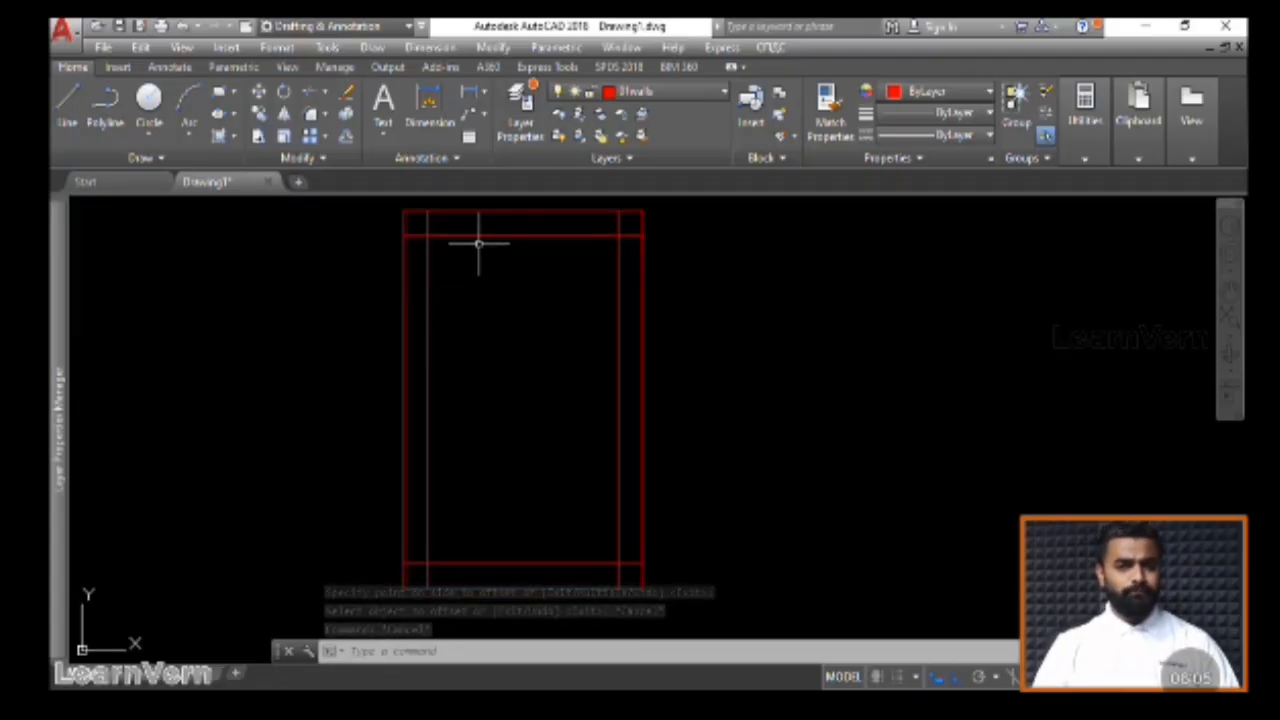
pyautogui.moveTo(490, 313)
pyautogui.mouseDown(button='middle')
pyautogui.moveTo(471, 300)
pyautogui.moveTo(474, 333)
pyautogui.mouseUp(button='middle')
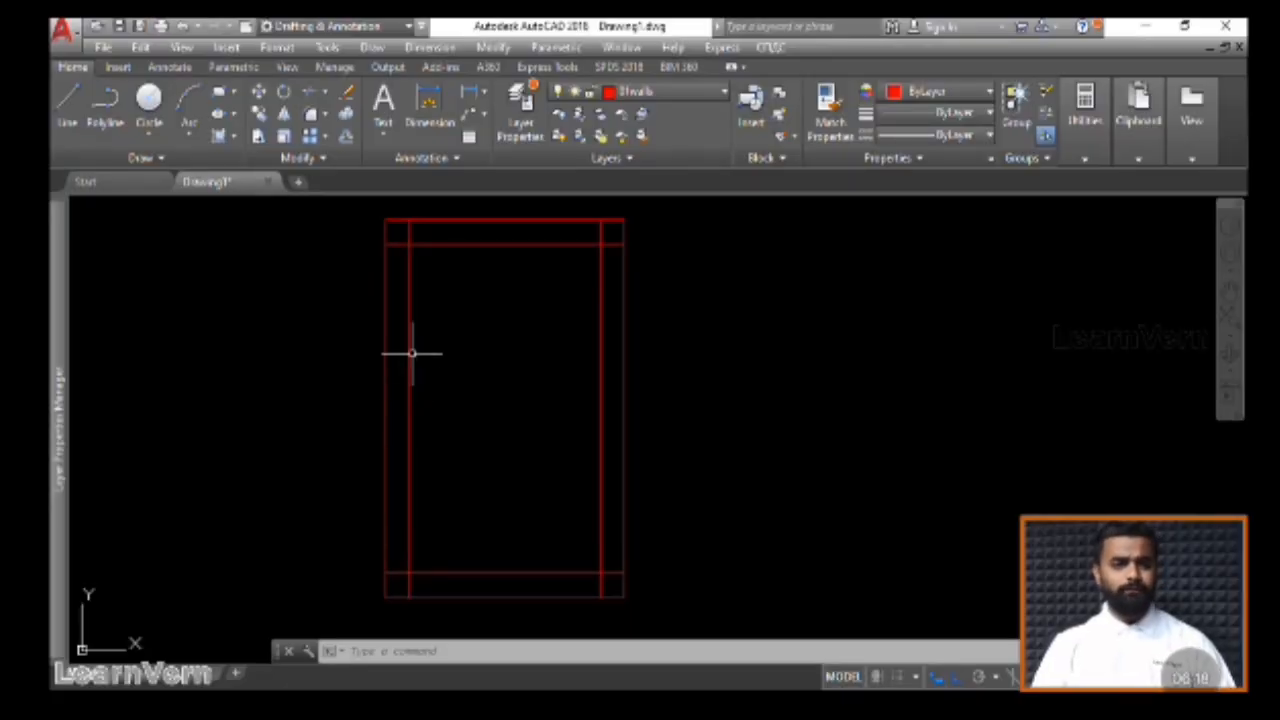
pyautogui.click(645, 92)
pyautogui.click(648, 162)
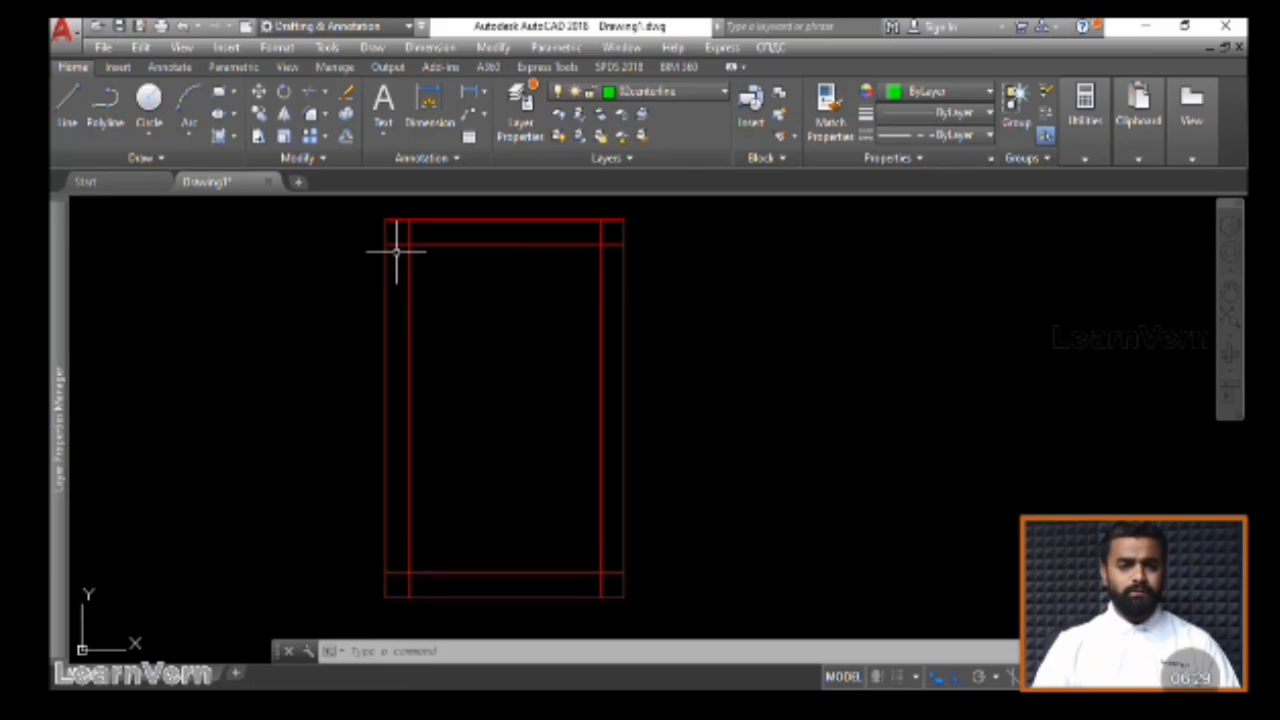
# Draw a short helper line across the left wall's thickness, along the upper wall's inner line
pyautogui.click(67, 105)
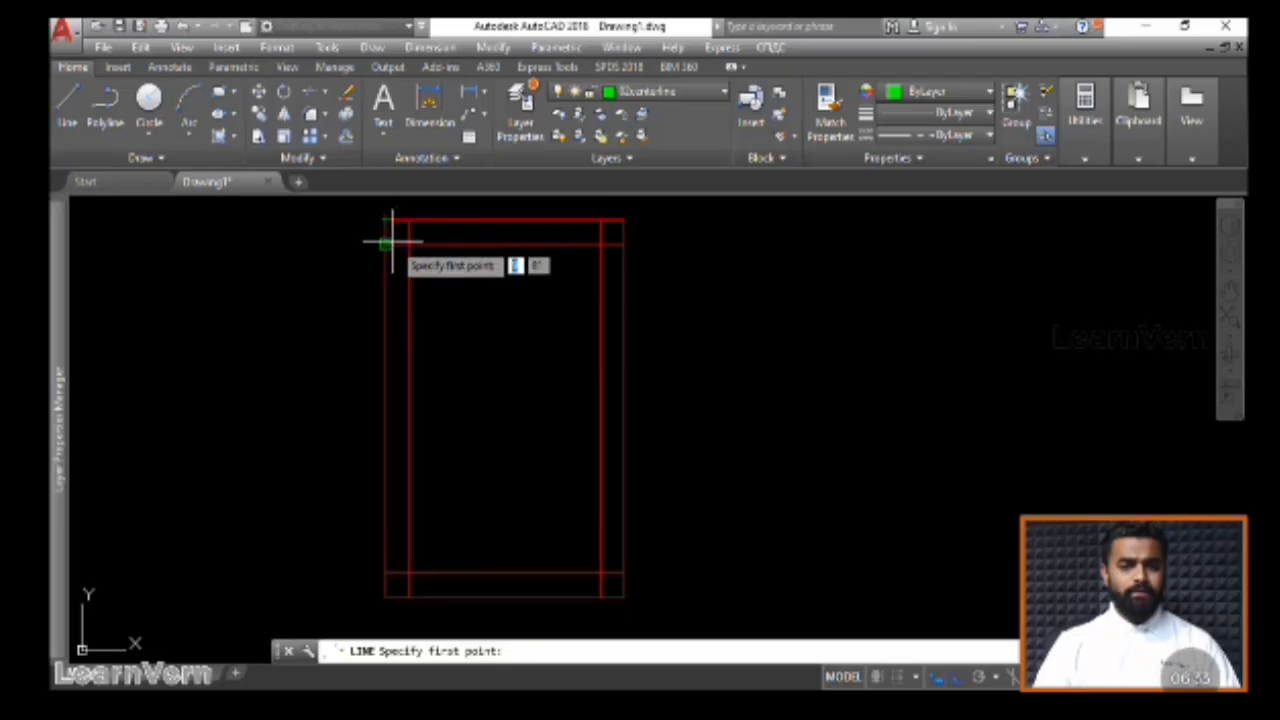
pyautogui.scroll(4, 380, 240)
pyautogui.click(366, 301)
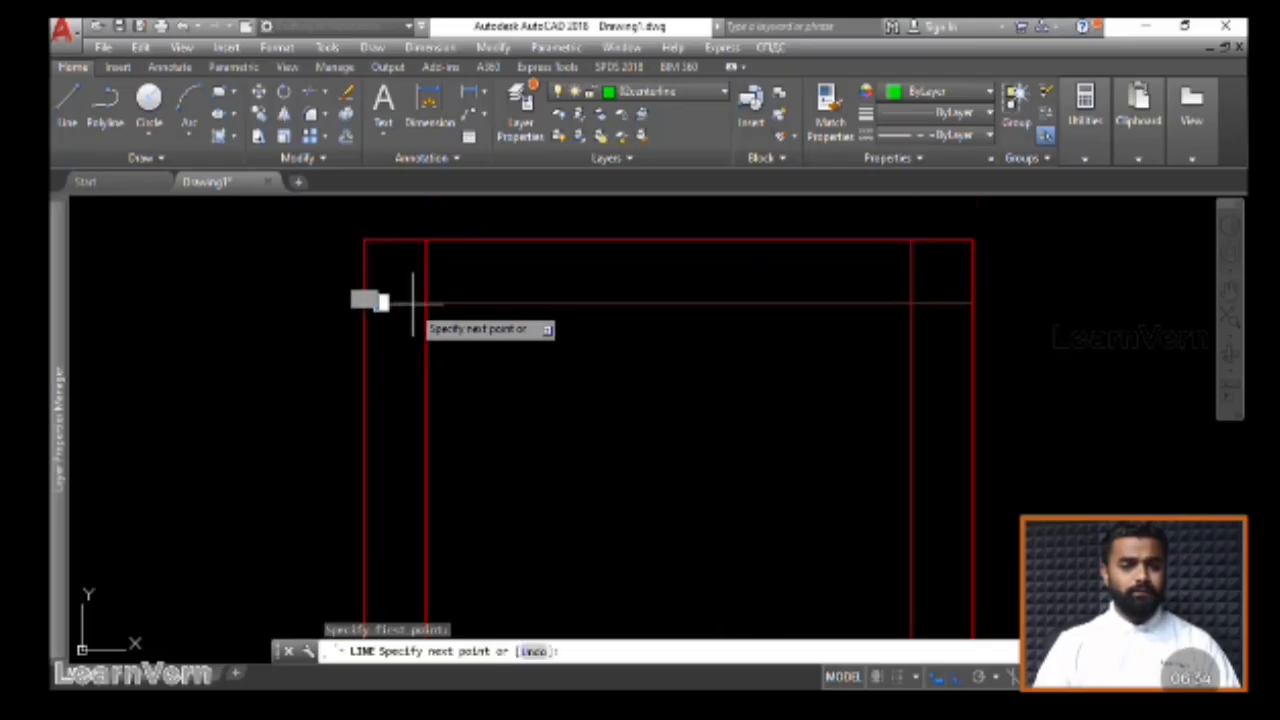
pyautogui.press('Escape')
pyautogui.scroll(-2, 400, 357)
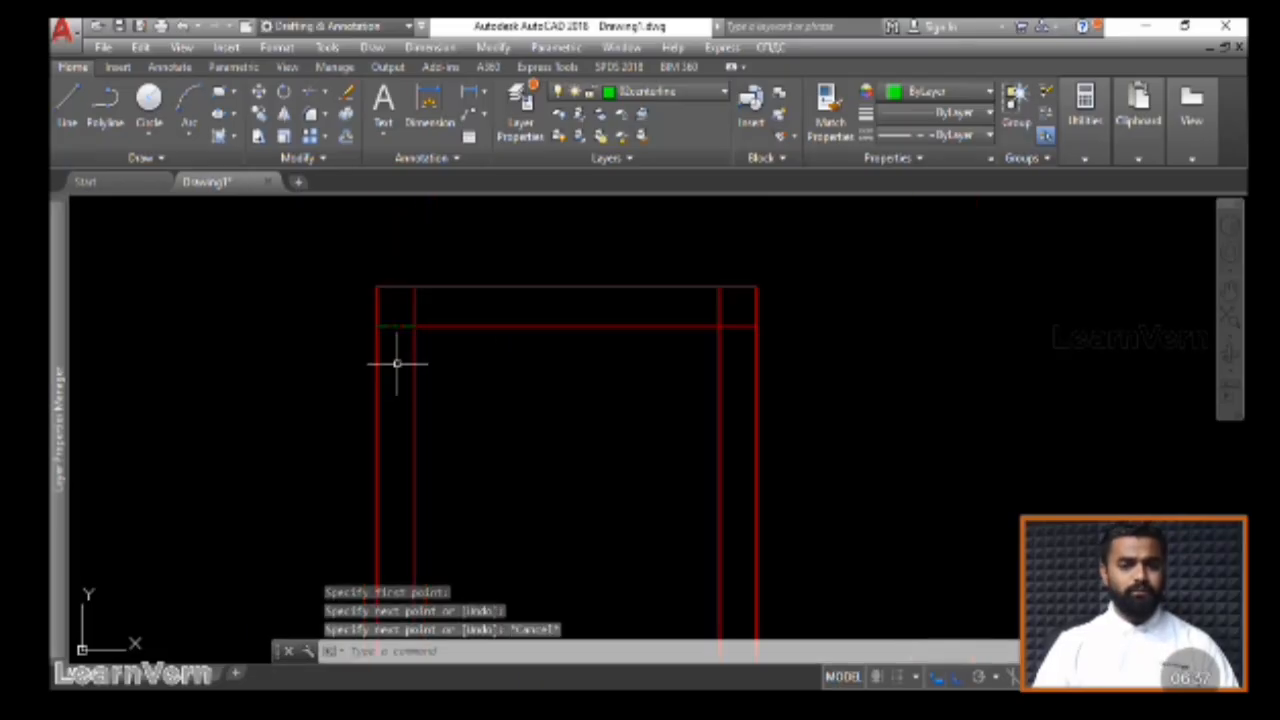
# Draw a matching short helper line across the left wall's thickness, along the lower wall's inner line
pyautogui.moveTo(400, 323); pyautogui.dragTo(381, 249, button='middle')
pyautogui.scroll(-4, 377, 331)
pyautogui.moveTo(377, 391); pyautogui.dragTo(374, 300, button='middle')
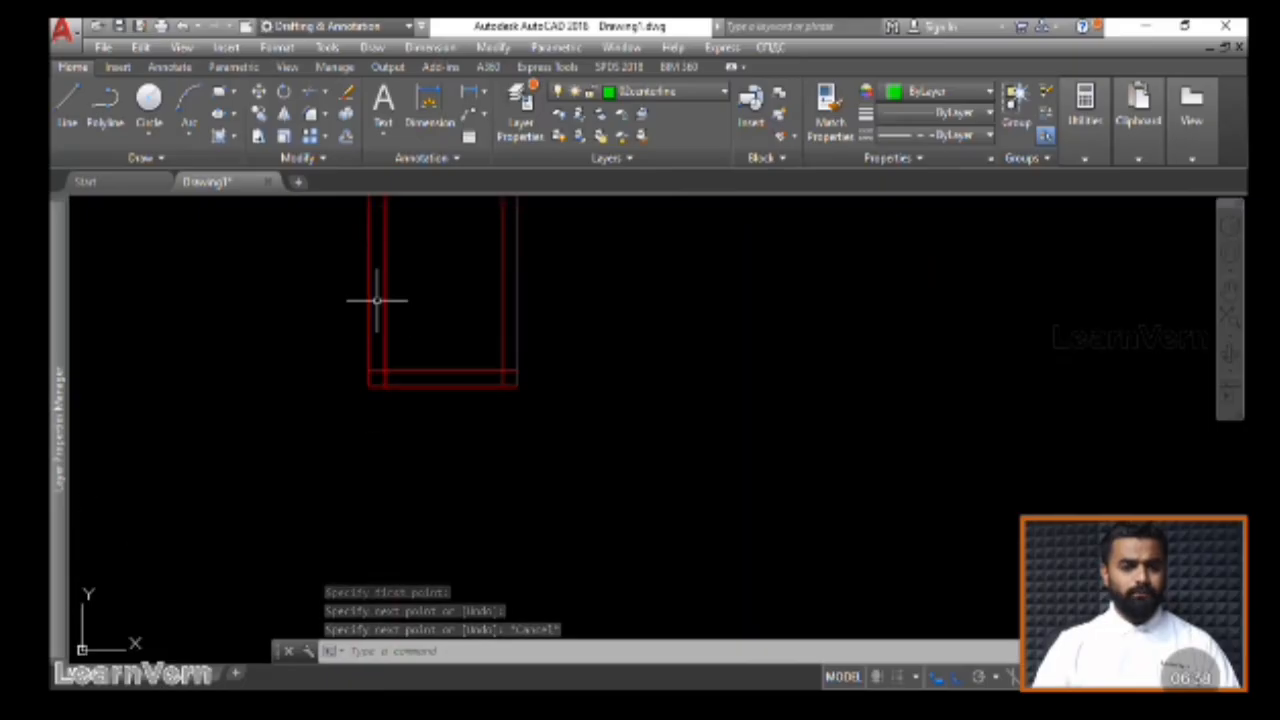
pyautogui.write('l')
pyautogui.press('Return')
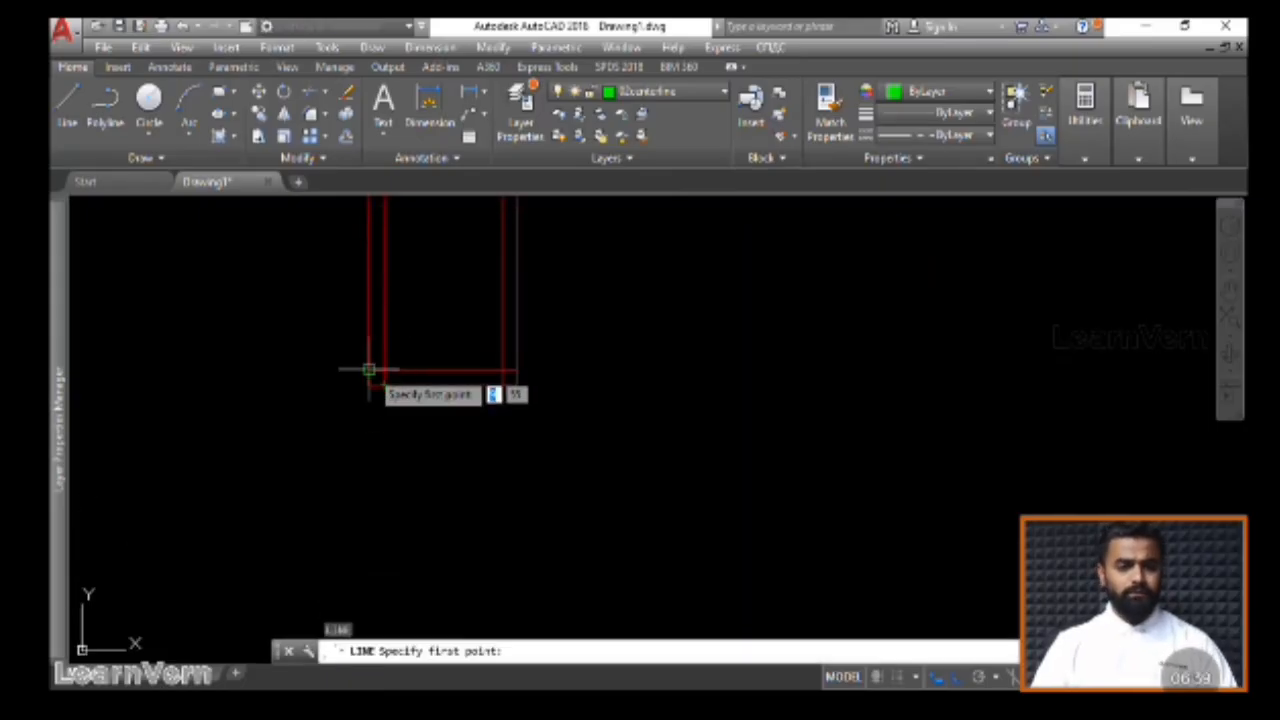
pyautogui.scroll(2, 357, 356)
pyautogui.click(356, 360)
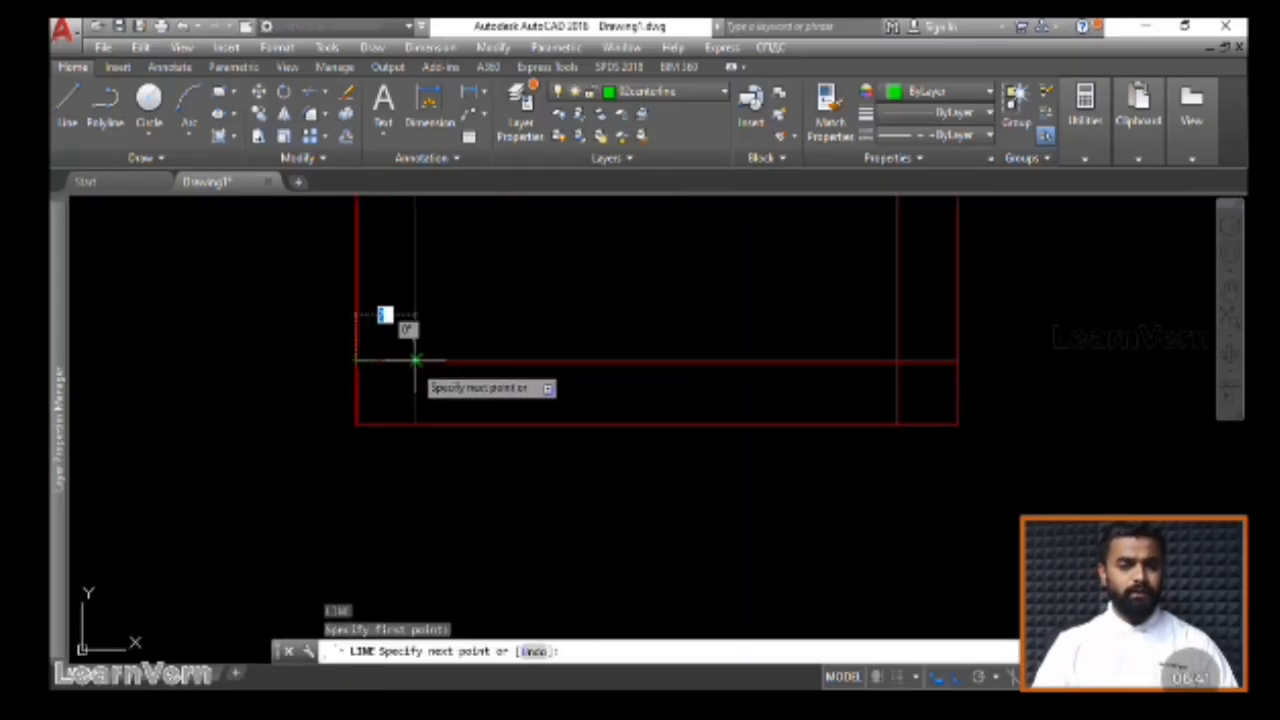
pyautogui.click(415, 360)
pyautogui.press('Escape')
pyautogui.scroll(-2, 405, 280)
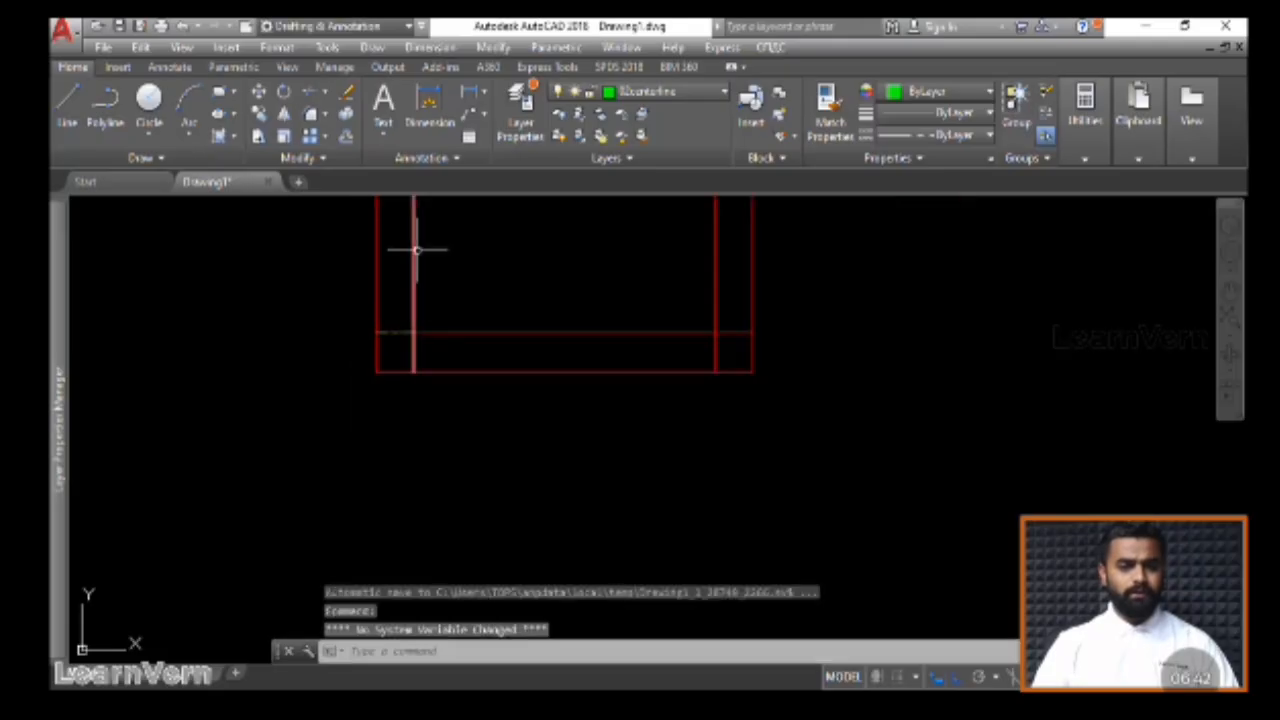
# Draw the left wall's centerline between the midpoints of the upper and lower helper lines
pyautogui.moveTo(419, 245); pyautogui.dragTo(448, 357, button='middle')
pyautogui.scroll(-2, 448, 357)
pyautogui.moveTo(459, 312); pyautogui.dragTo(448, 400, button='middle')
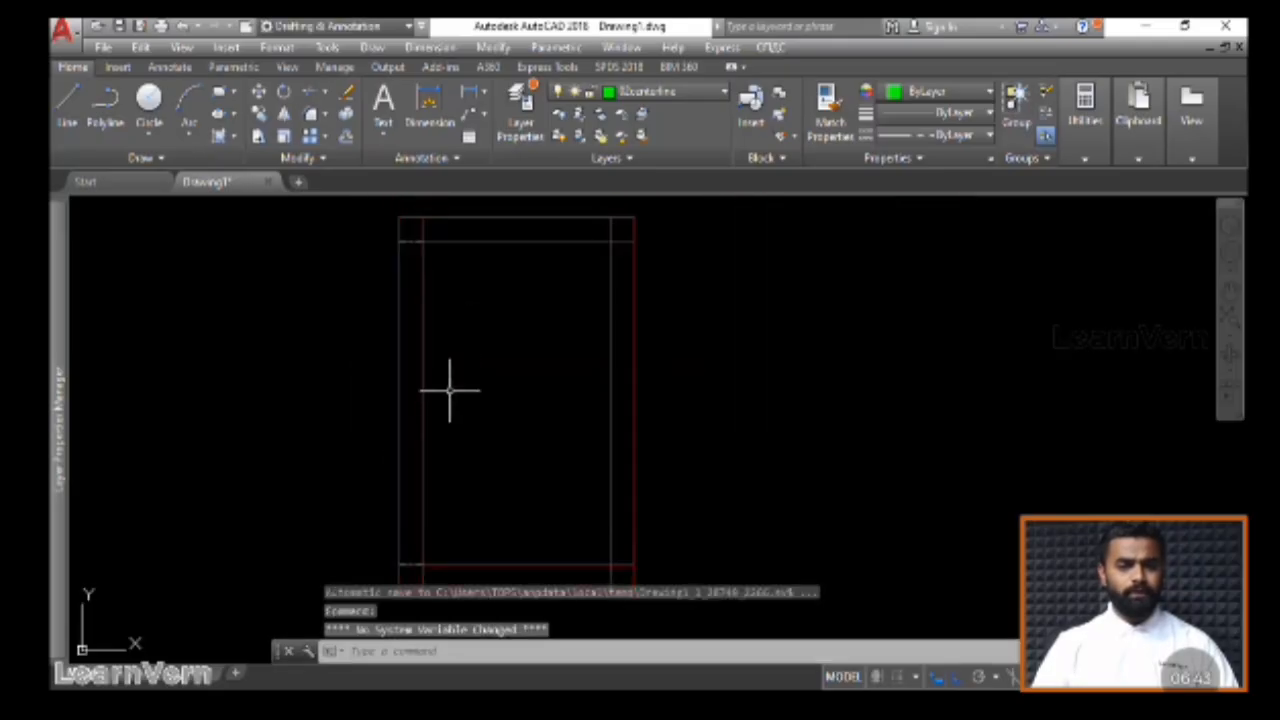
pyautogui.click(67, 110)
pyautogui.click(415, 241)
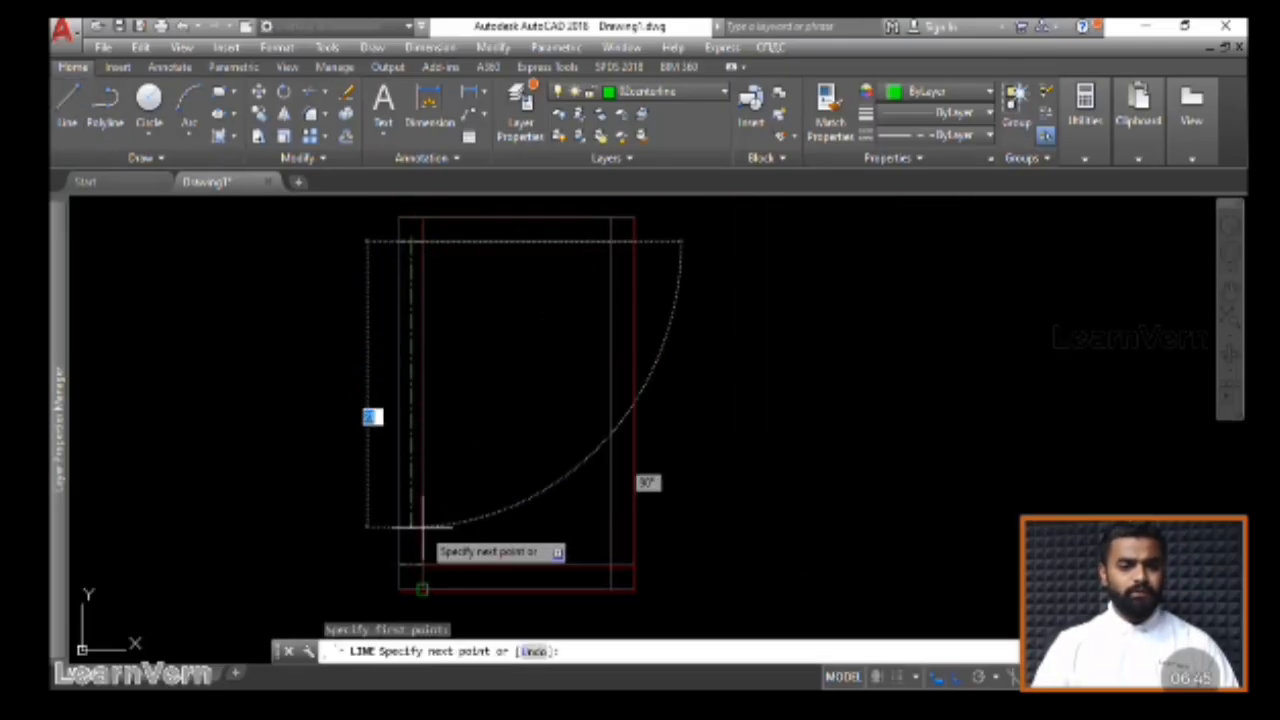
pyautogui.click(410, 565)
pyautogui.press('Escape')
pyautogui.press('Escape')
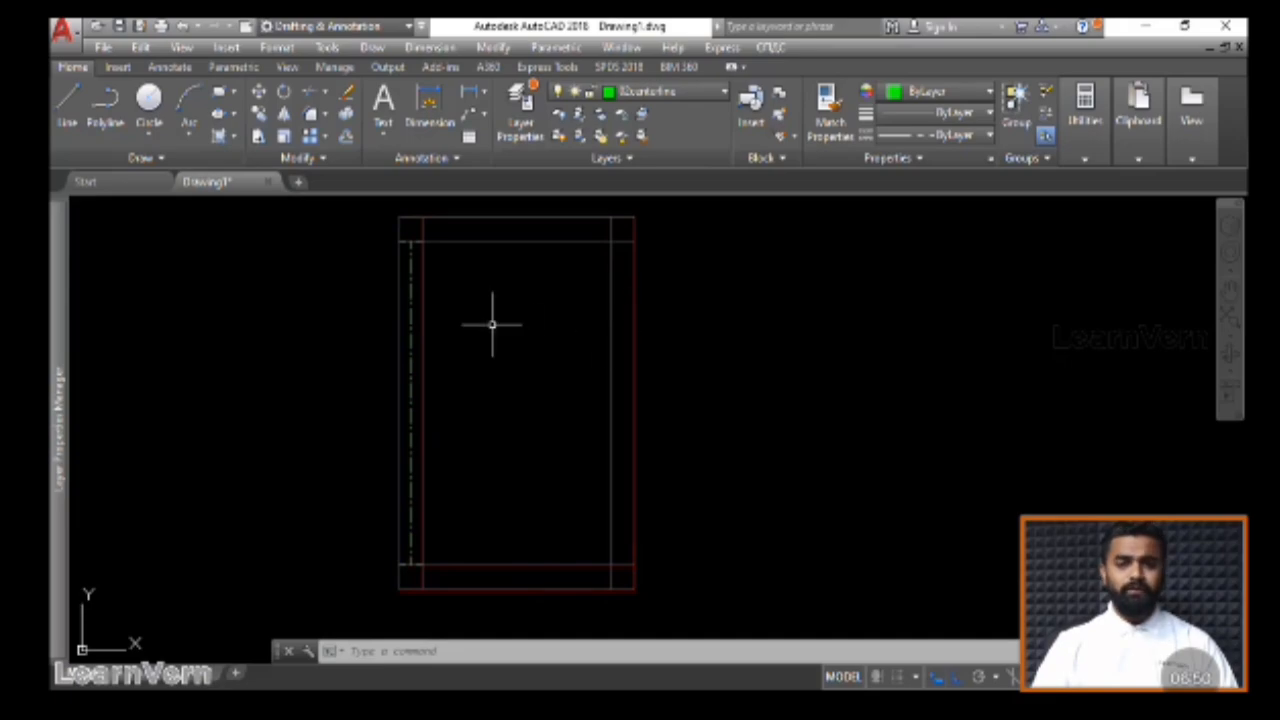
pyautogui.click(410, 277)
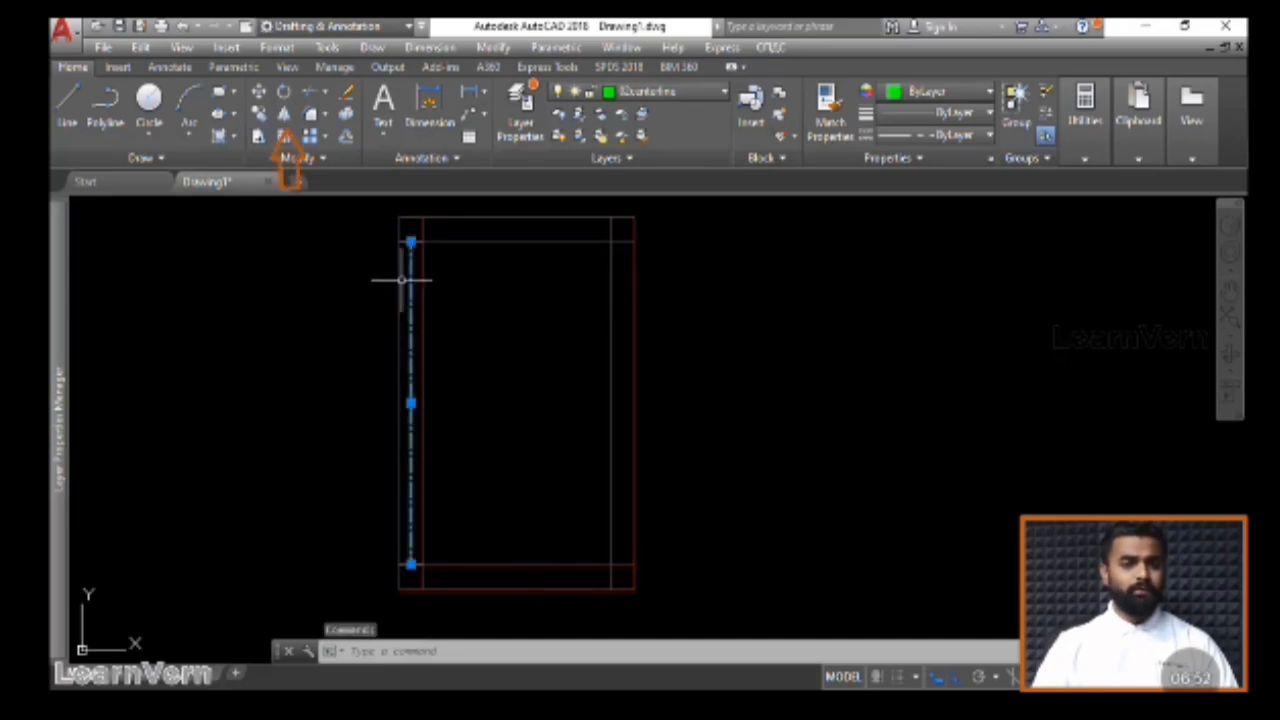
pyautogui.click(284, 115)
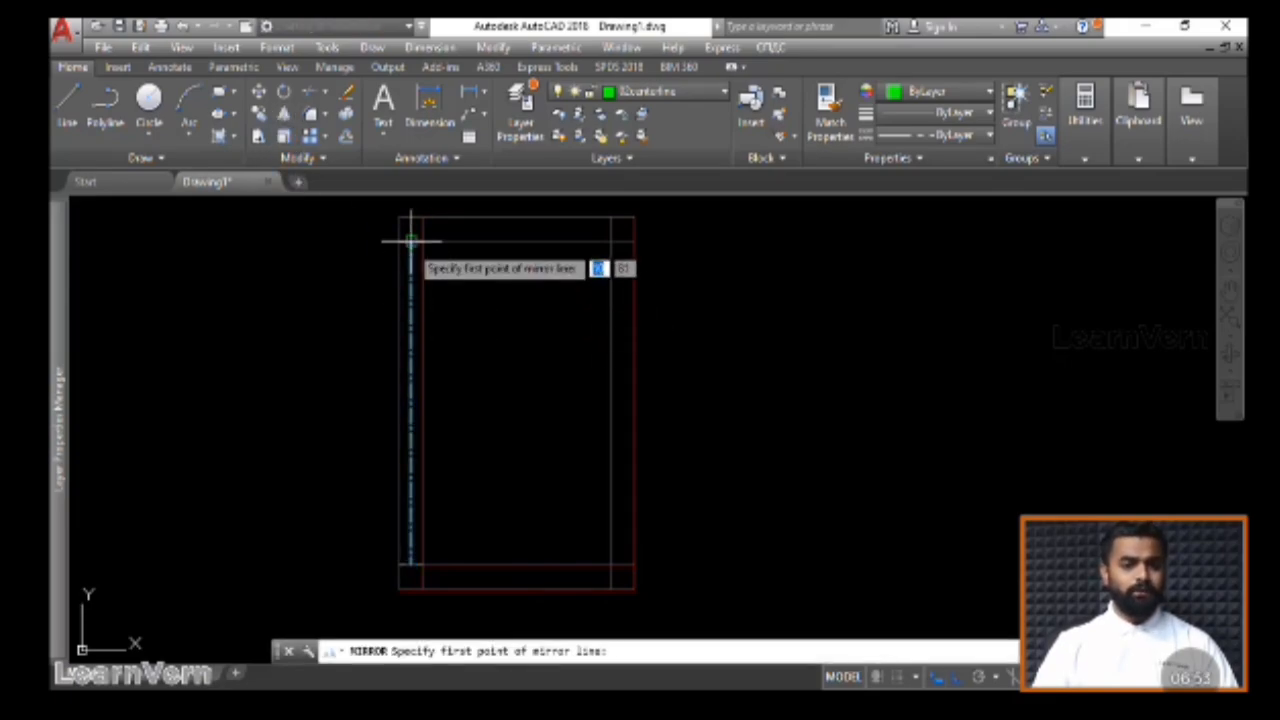
pyautogui.click(516, 242)
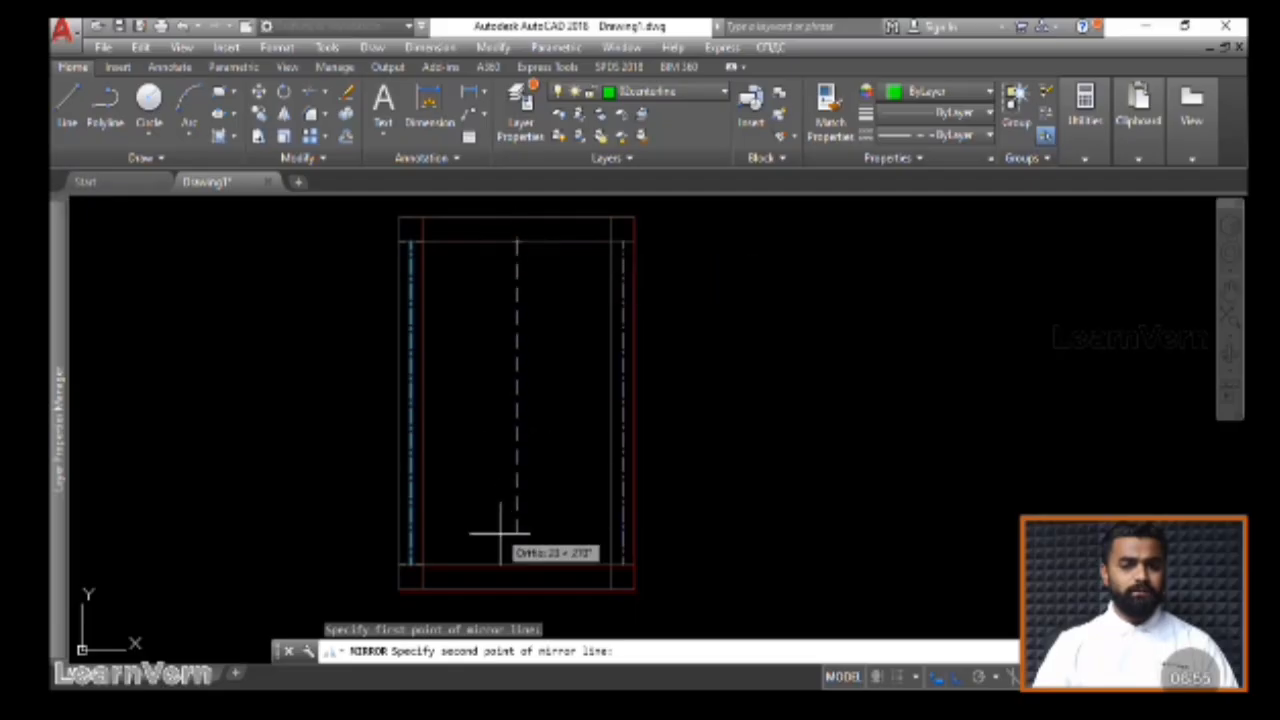
pyautogui.click(516, 566)
pyautogui.press('Escape')
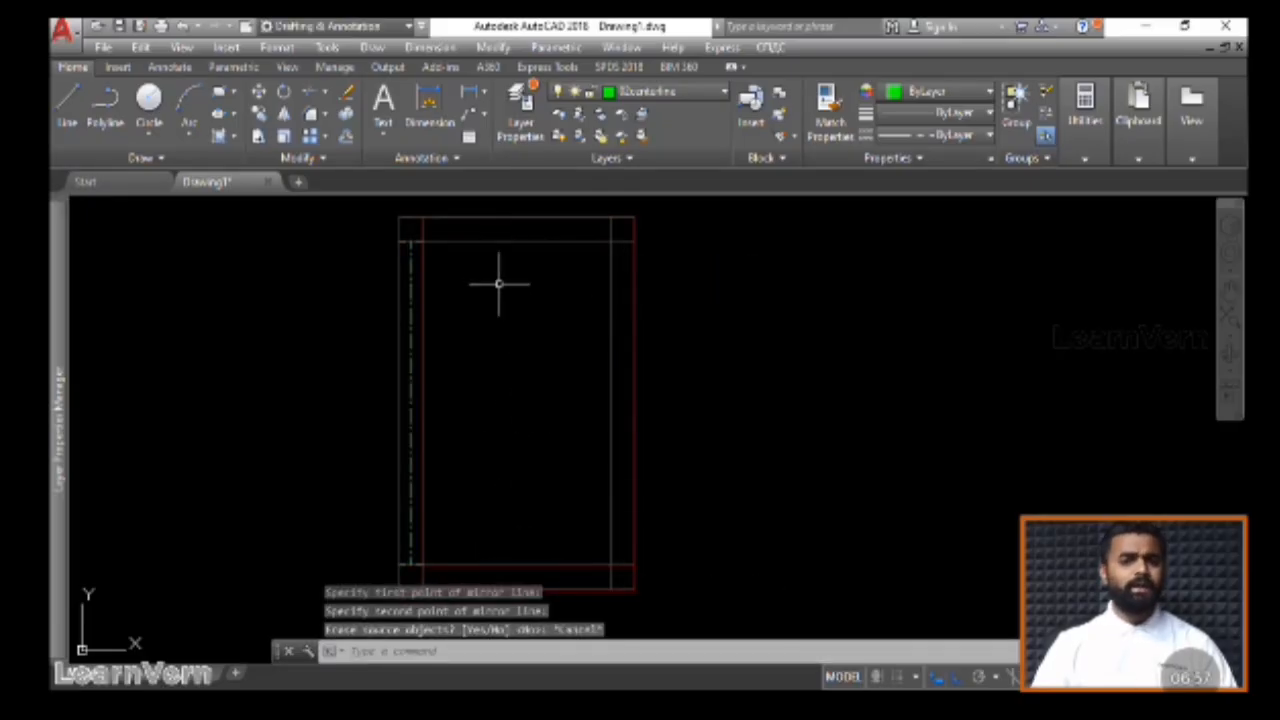
# Mirror the left wall's centerline about the room's vertical middle axis into the right wall, keeping the source line
pyautogui.click(411, 305)
pyautogui.click(284, 113)
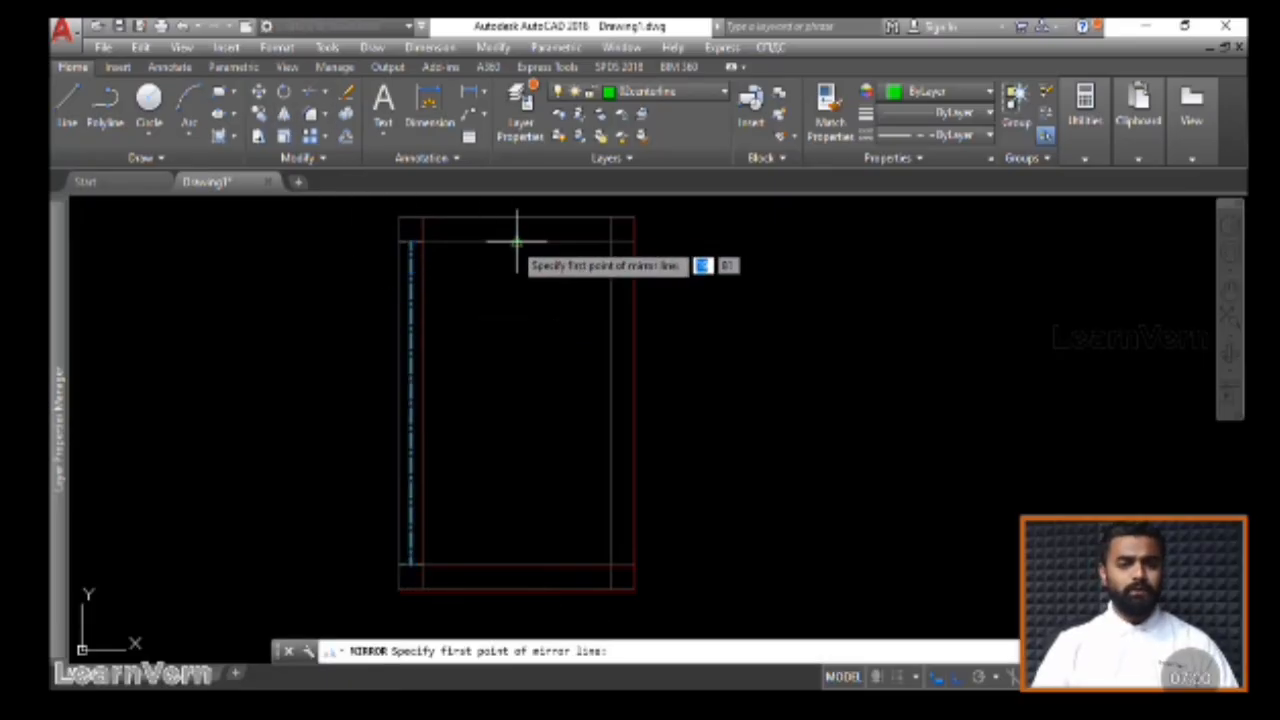
pyautogui.click(517, 242)
pyautogui.click(517, 566)
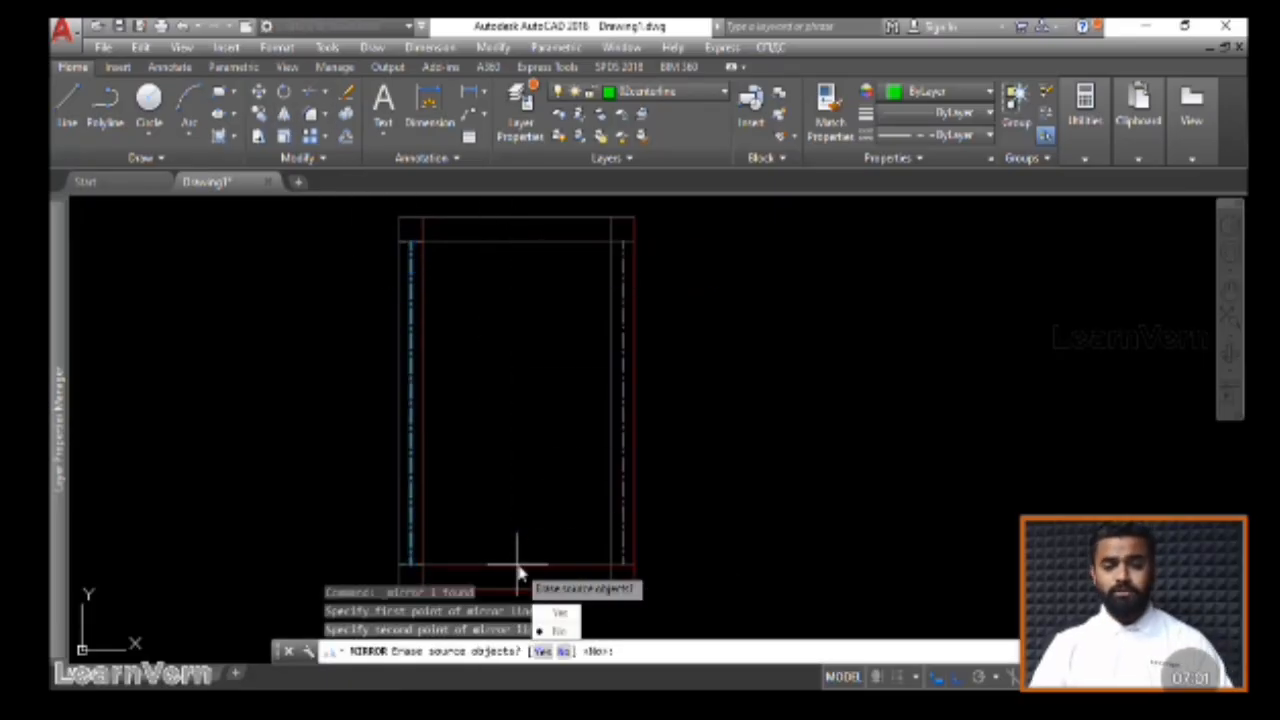
pyautogui.press('Return')
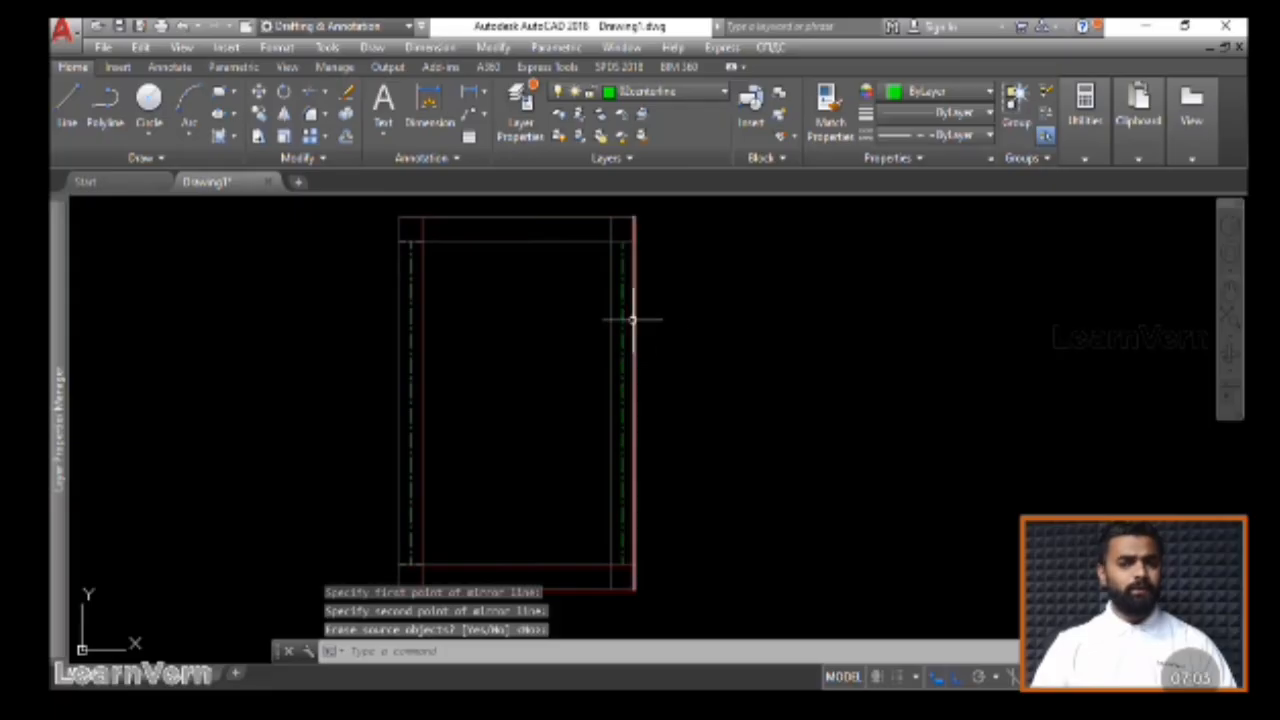
# Try to rotate a copy of the left wall's centerline about its upper end with the Rotate command's Copy option
pyautogui.click(412, 331)
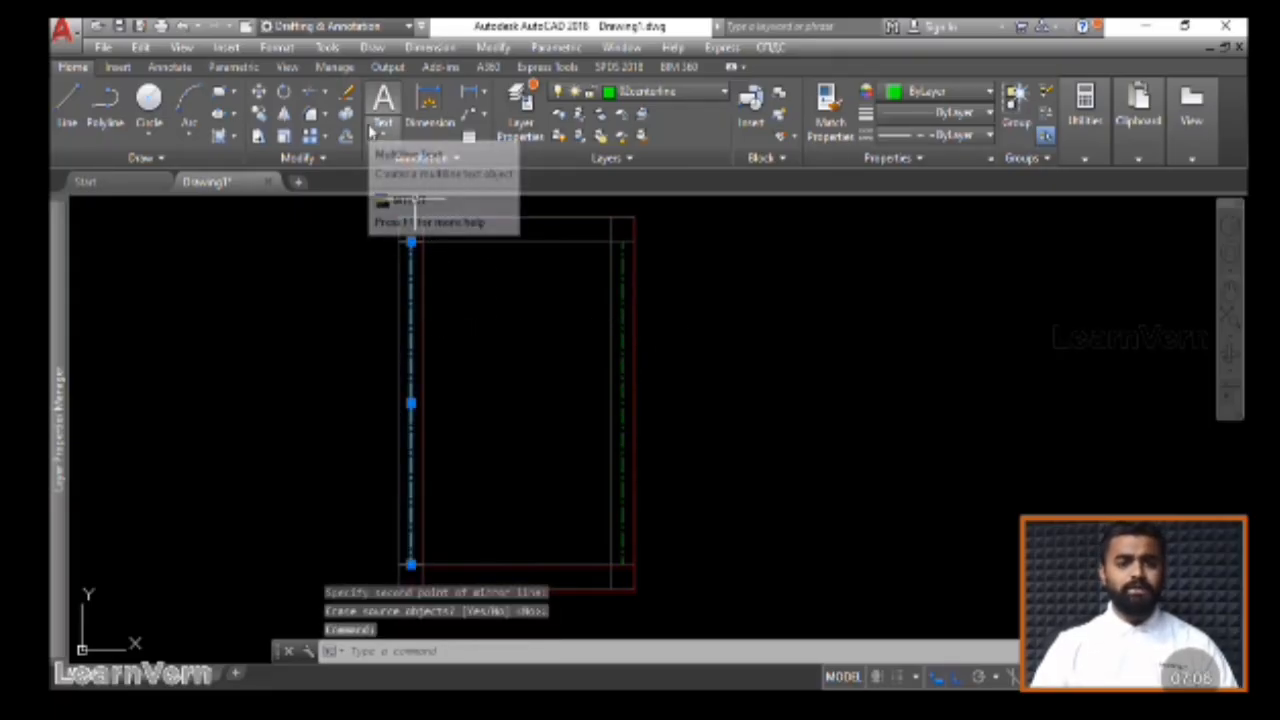
pyautogui.click(284, 93)
pyautogui.click(400, 241)
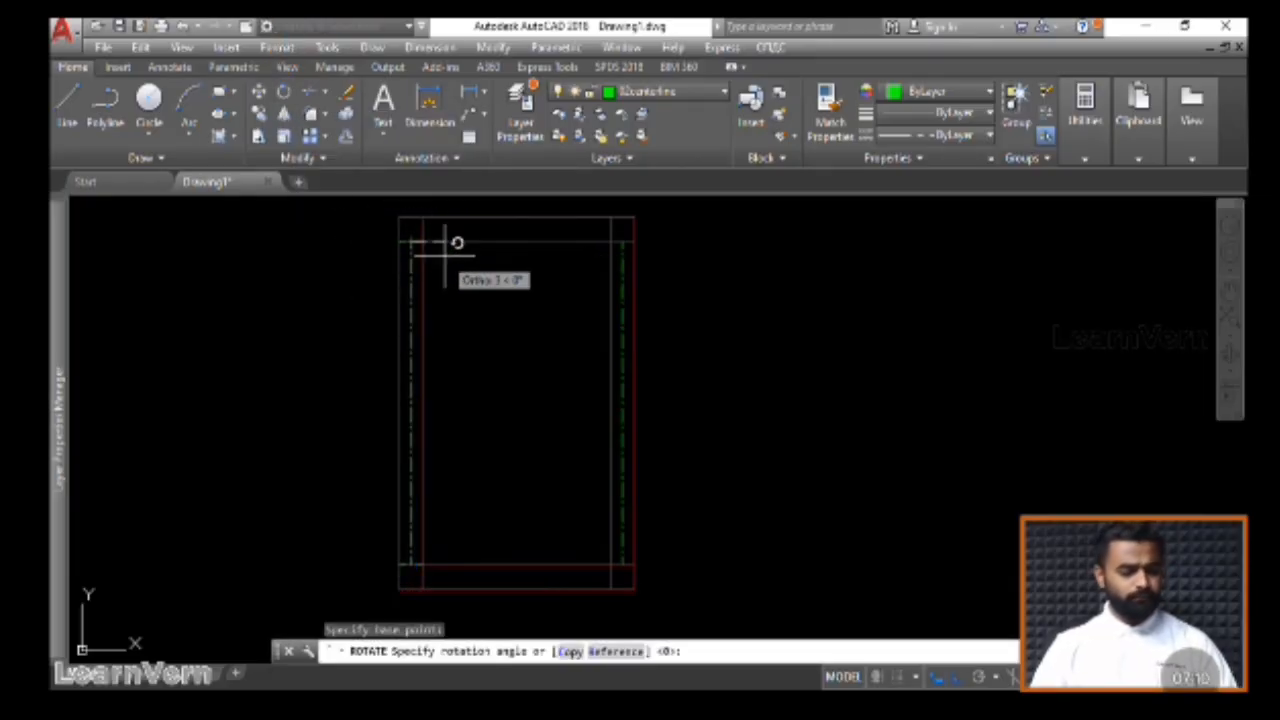
pyautogui.write('c')
pyautogui.press('Return')
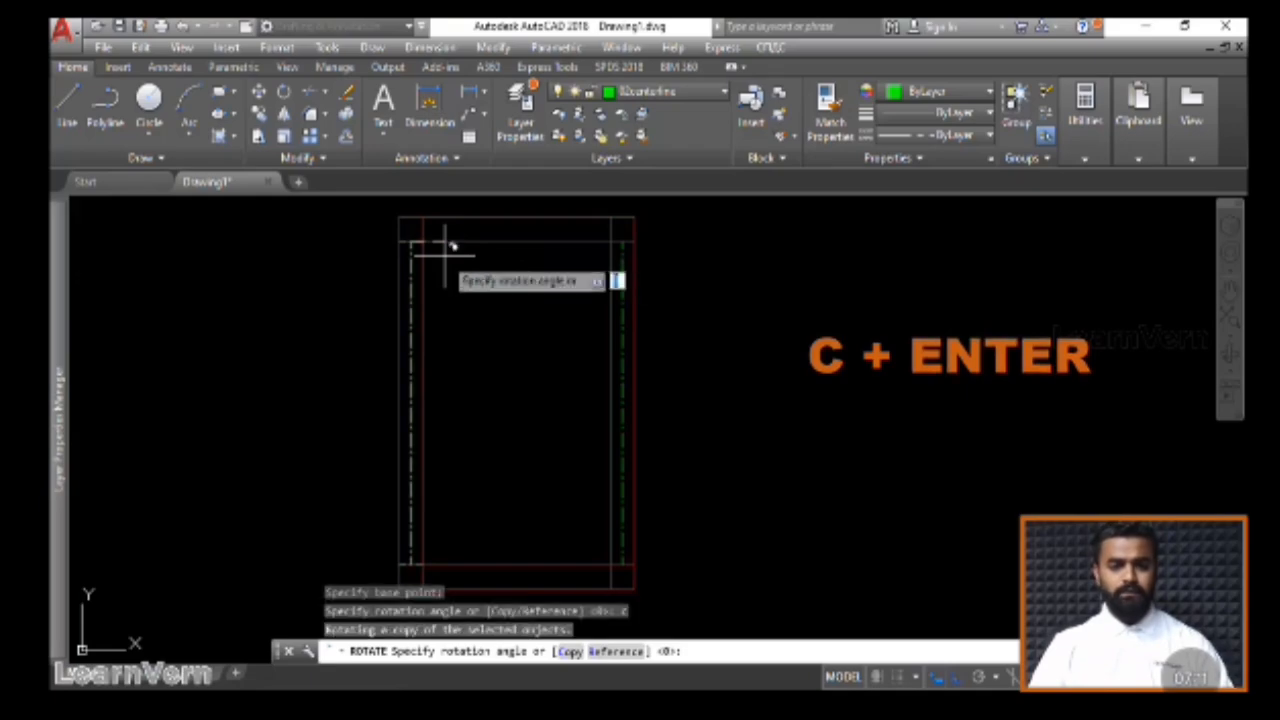
pyautogui.click(745, 248)
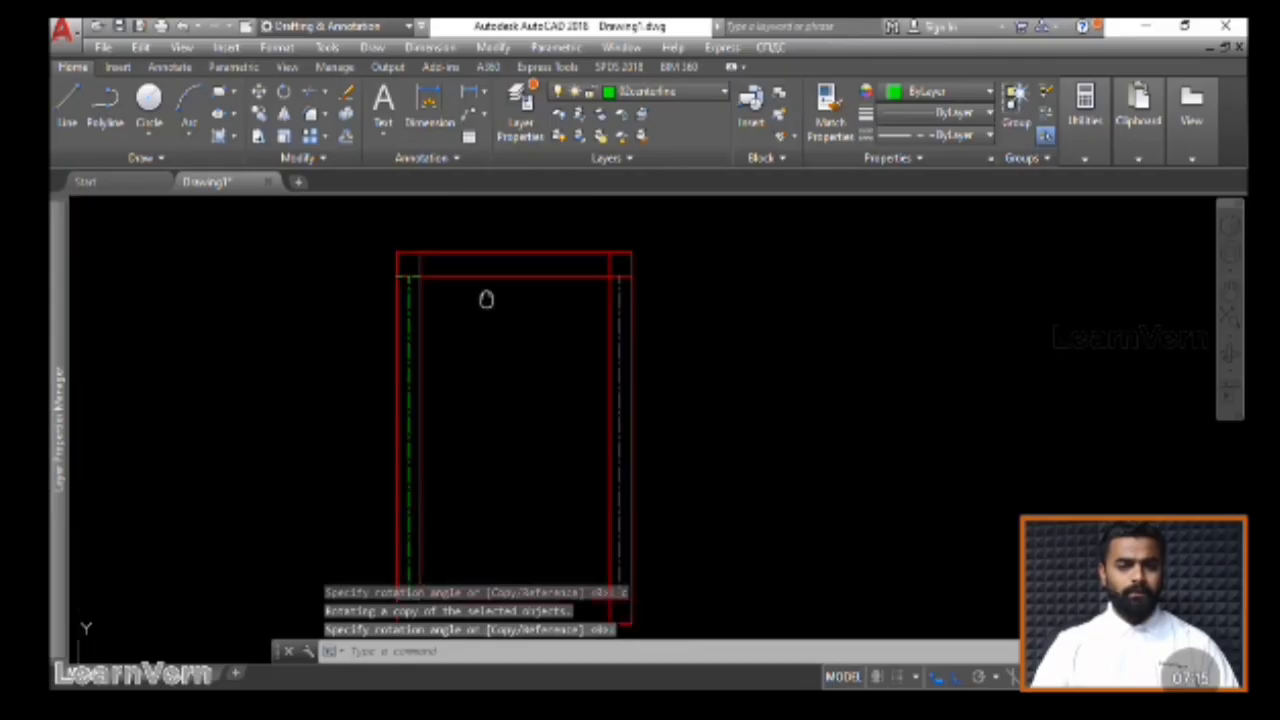
pyautogui.scroll(-4, 486, 294)
pyautogui.scroll(4, 491, 320)
pyautogui.moveTo(491, 320); pyautogui.dragTo(491, 303, button='middle')
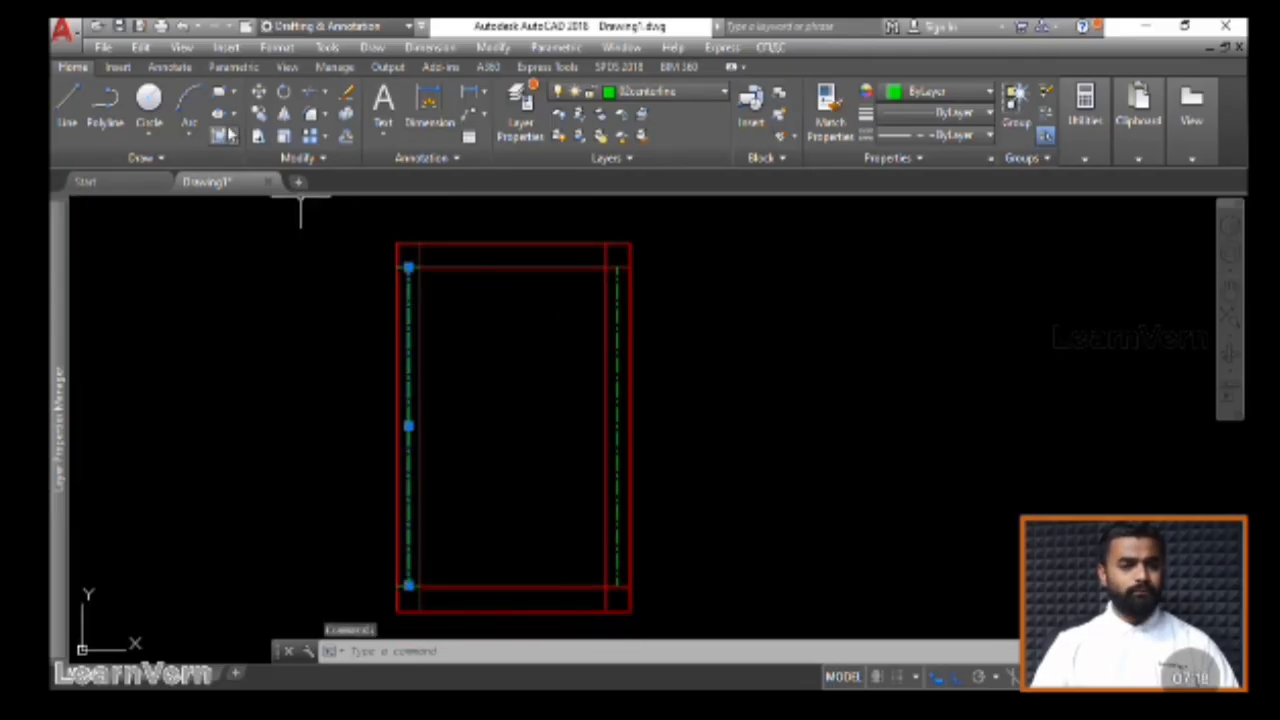
pyautogui.click(283, 93)
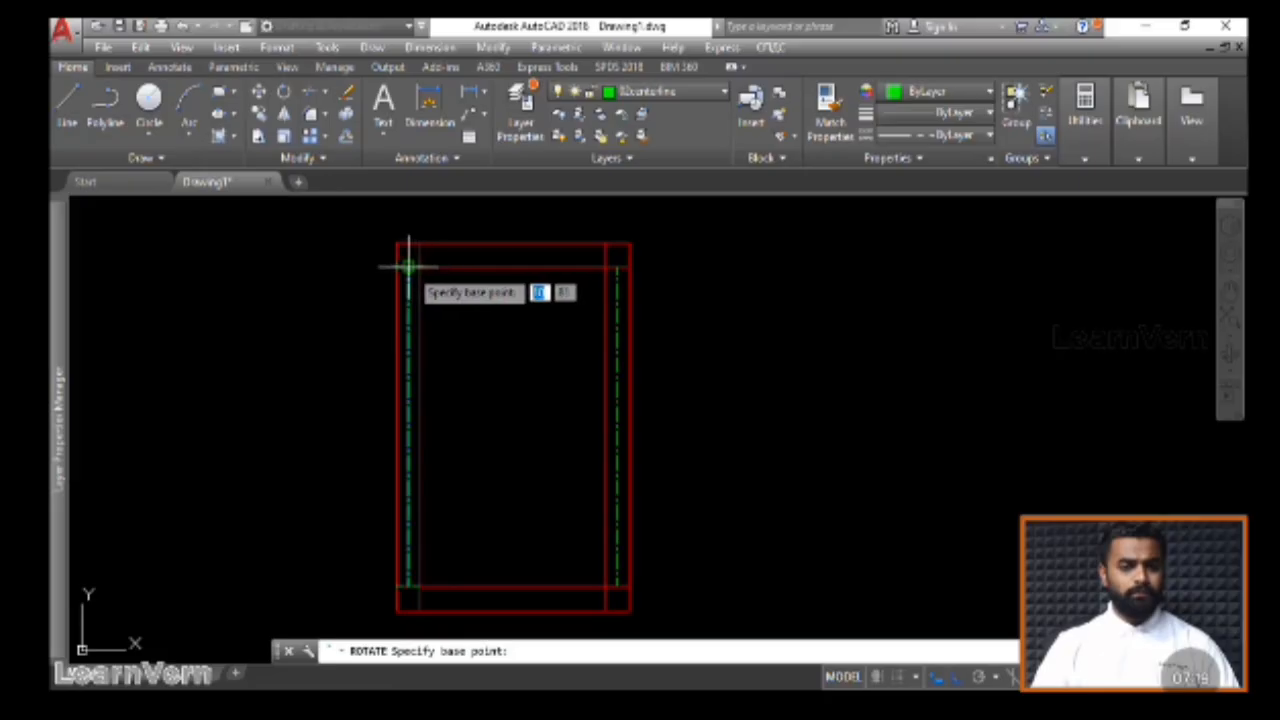
pyautogui.press('Escape')
pyautogui.click(370, 257)
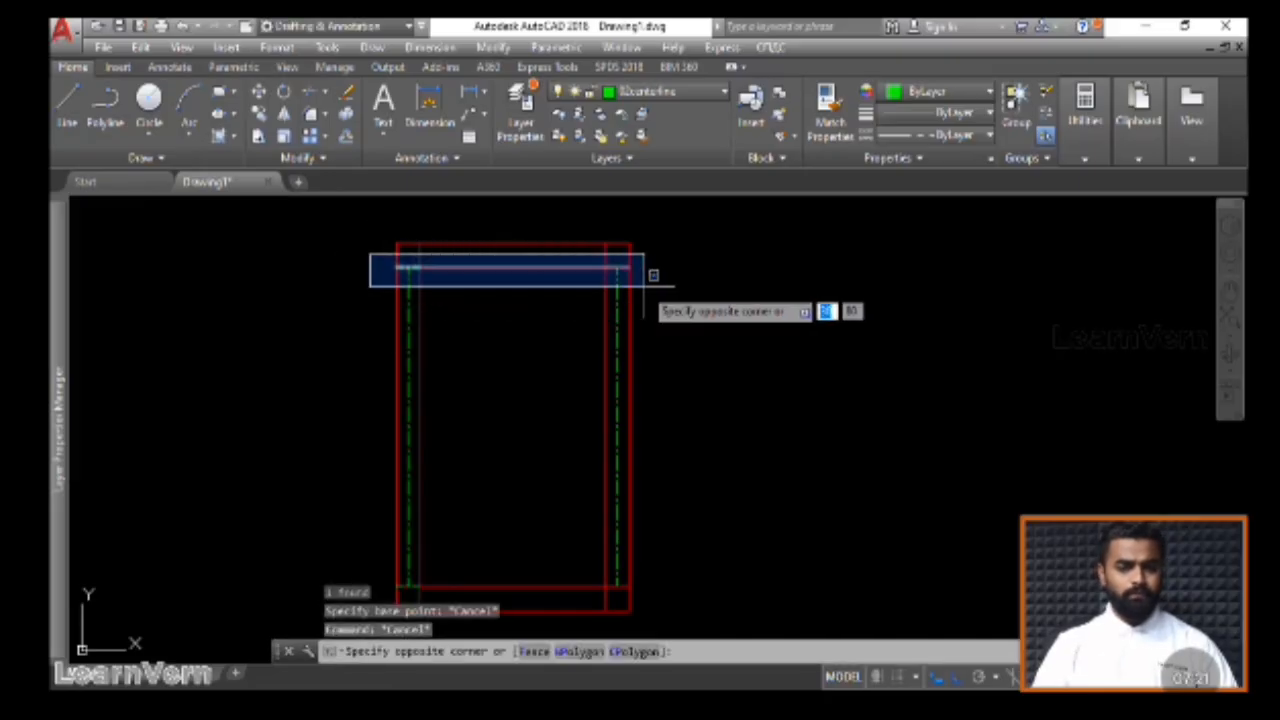
pyautogui.click(652, 286)
pyautogui.press('Escape')
pyautogui.press('Escape')
pyautogui.click(520, 303)
pyautogui.click(494, 262)
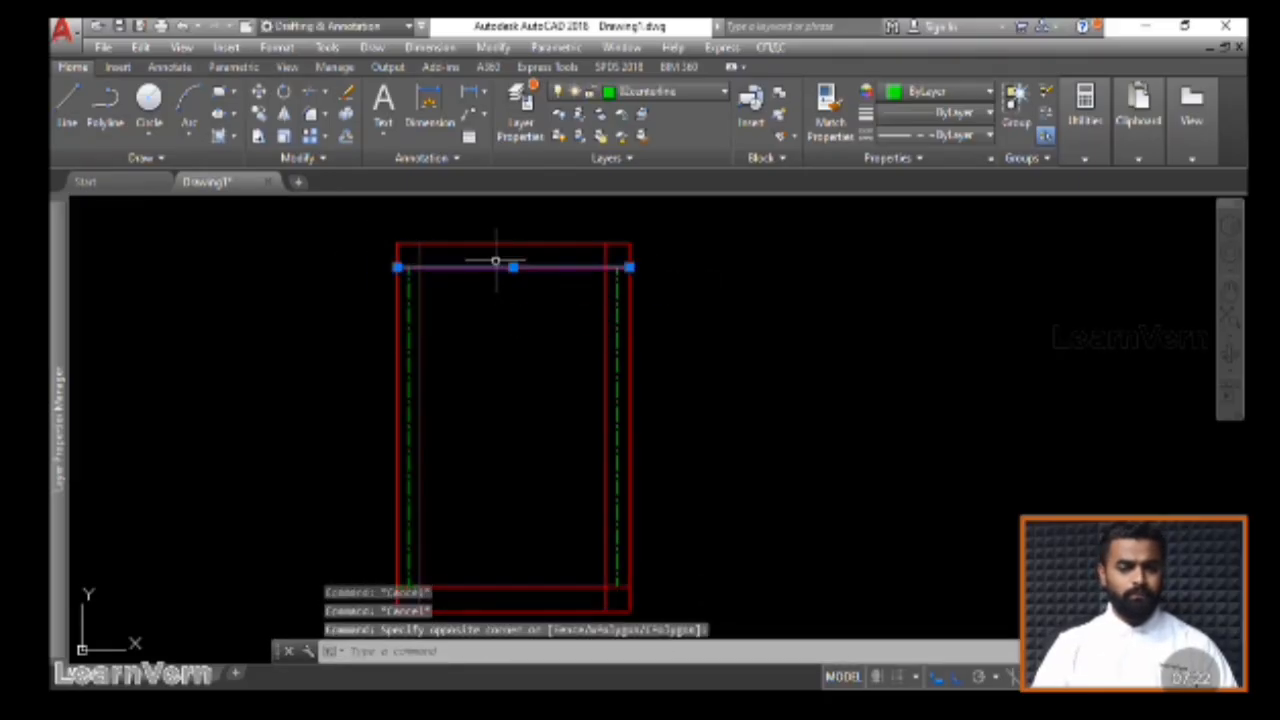
pyautogui.press('Escape')
pyautogui.press('Escape')
# Copy the left wall's centerline horizontally to an empty spot outside the room, left of the wall outline
pyautogui.click(410, 279)
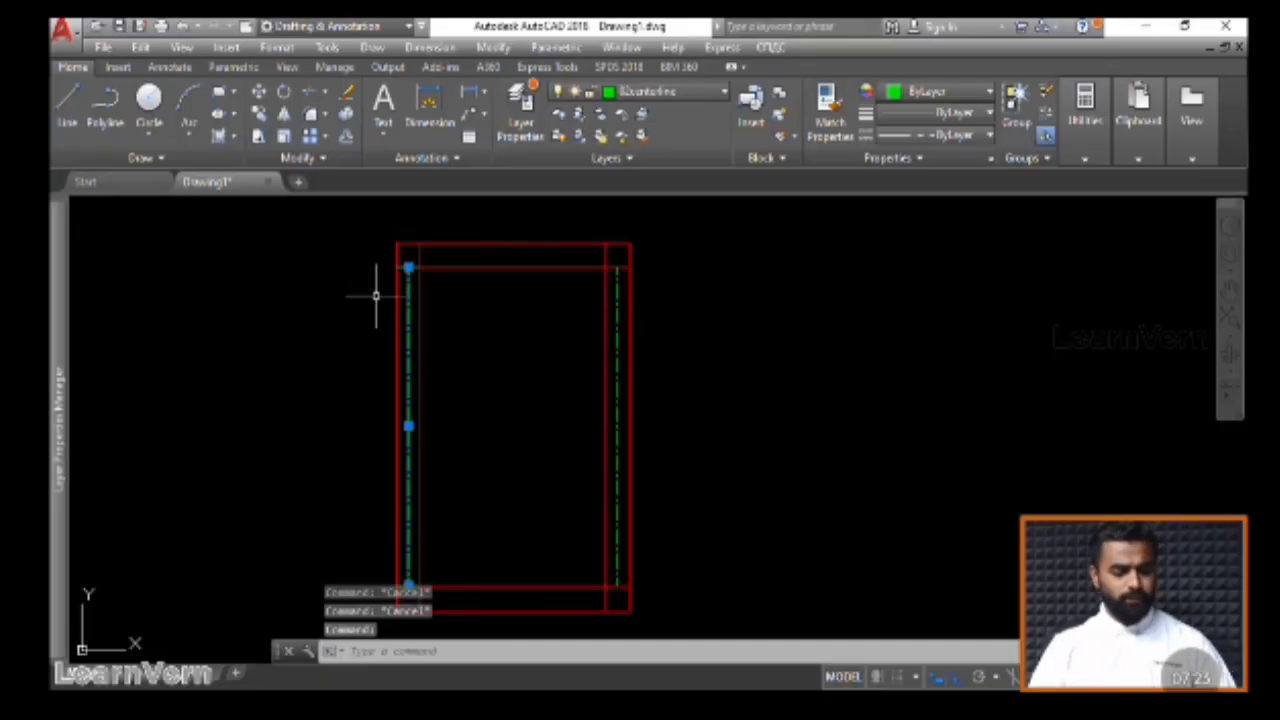
pyautogui.write('co')
pyautogui.press('Return')
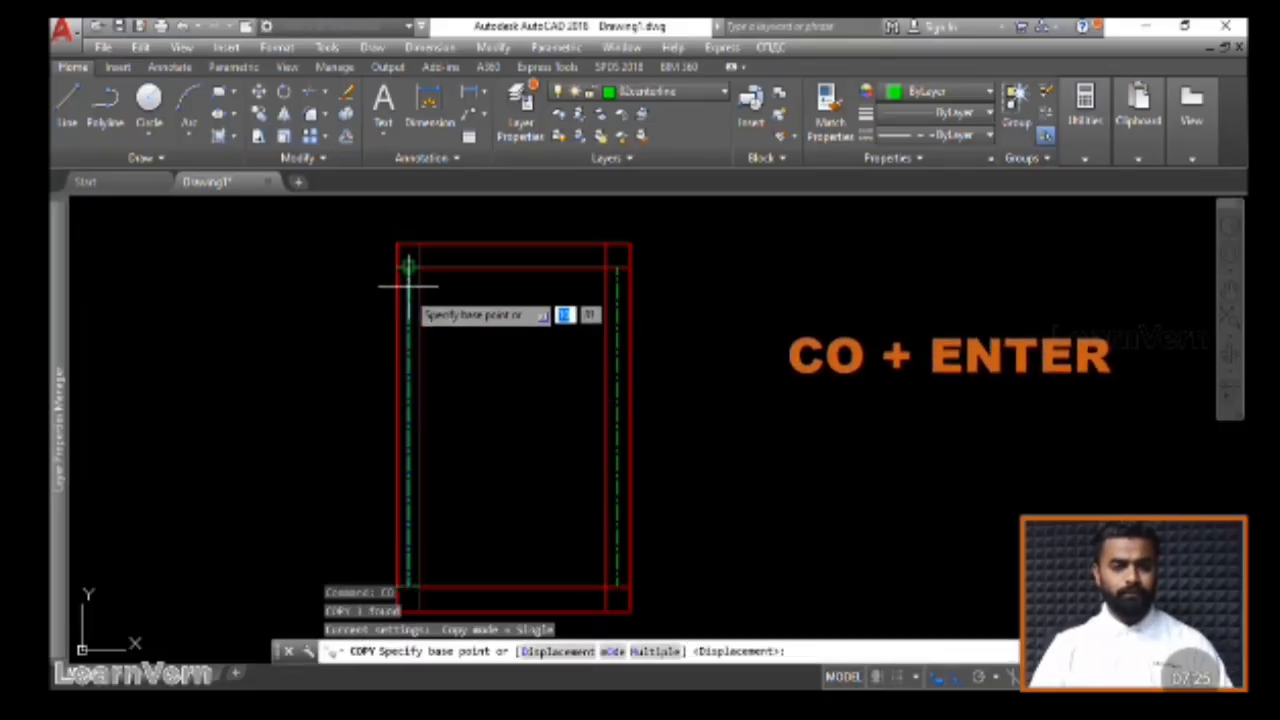
pyautogui.click(408, 267)
pyautogui.click(317, 255)
pyautogui.press('Escape')
pyautogui.click(338, 314)
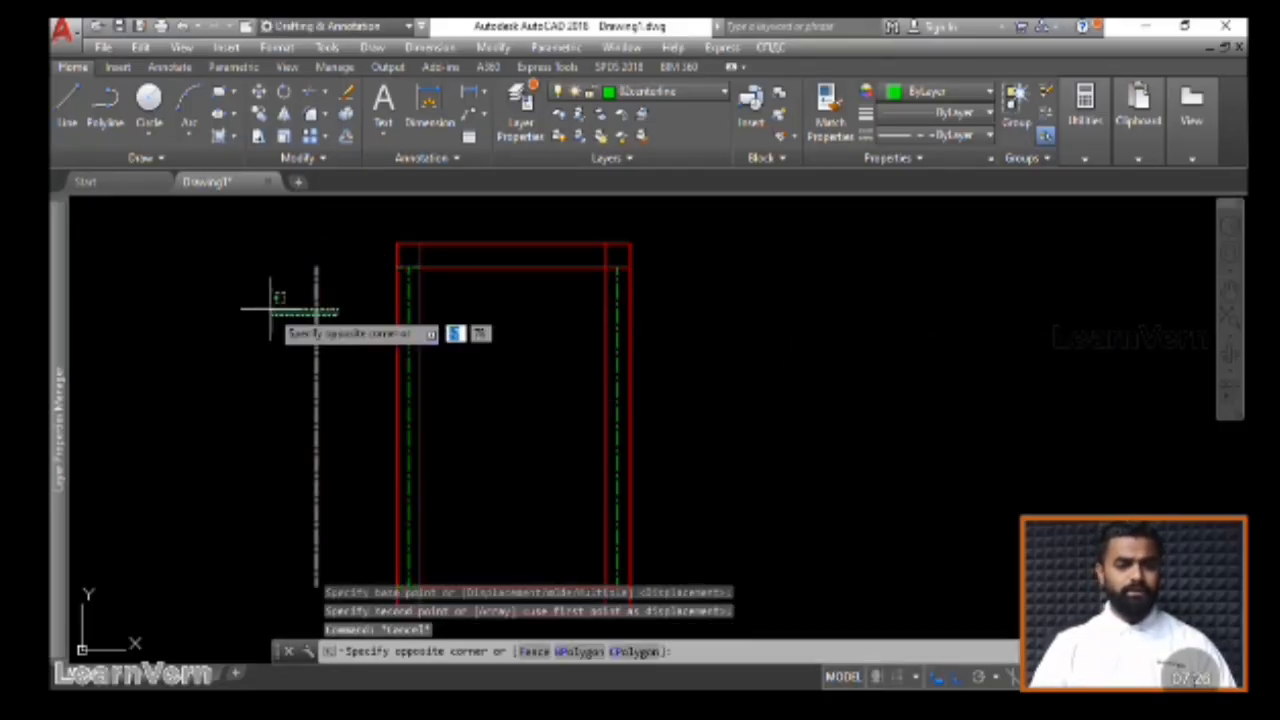
pyautogui.click(272, 285)
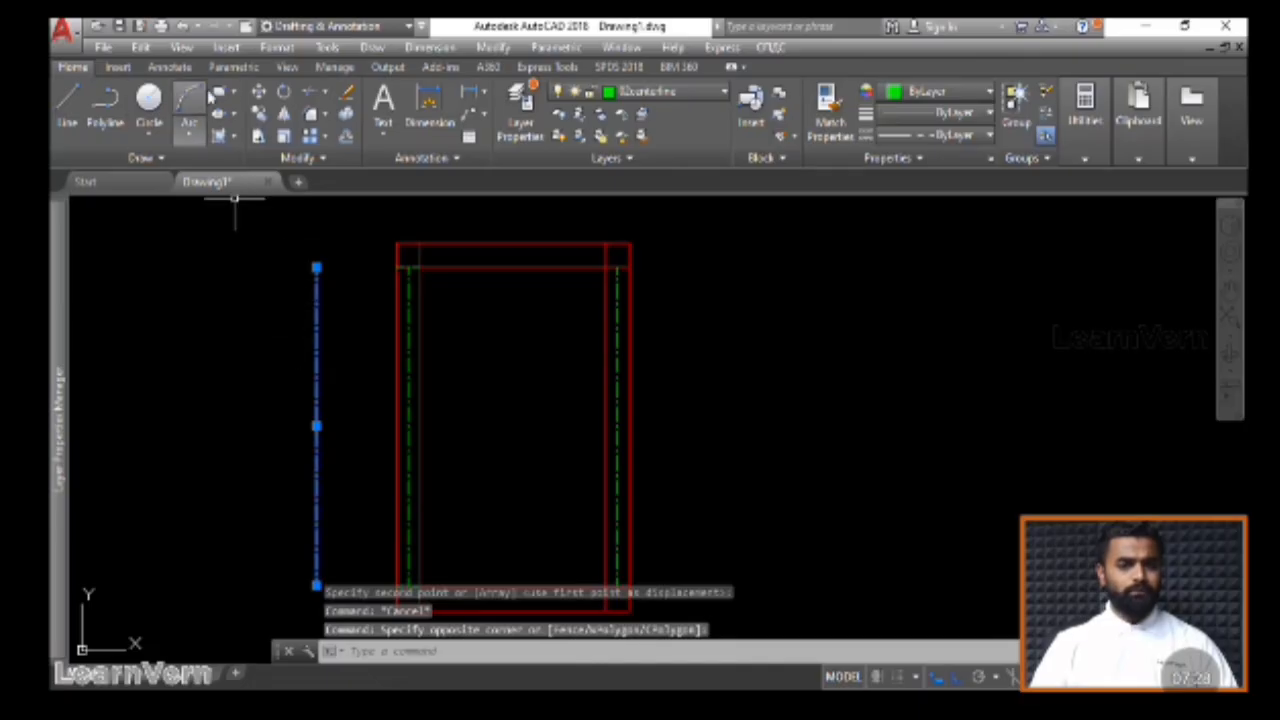
pyautogui.write('m')
pyautogui.press('Return')
pyautogui.click(316, 267)
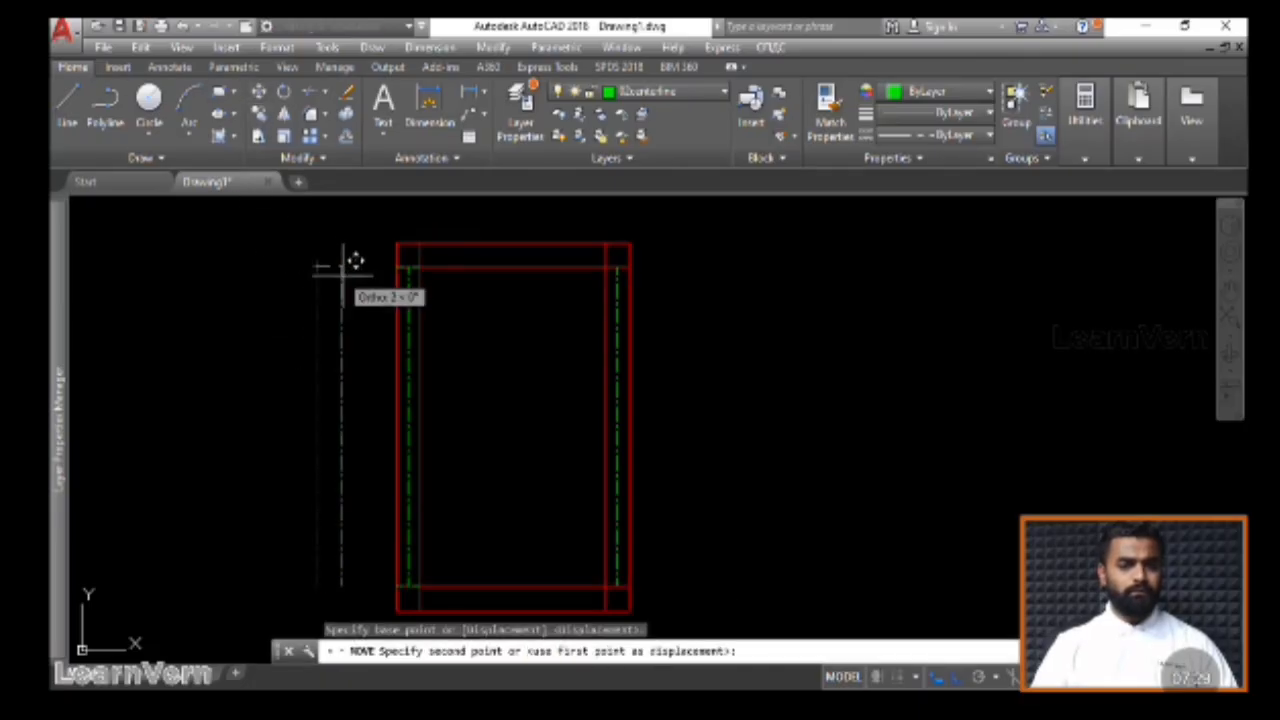
pyautogui.press('Escape')
# Rotate the copied centerline outside the room about its upper end so it lies horizontally towards the room
pyautogui.click(317, 251)
pyautogui.click(298, 268)
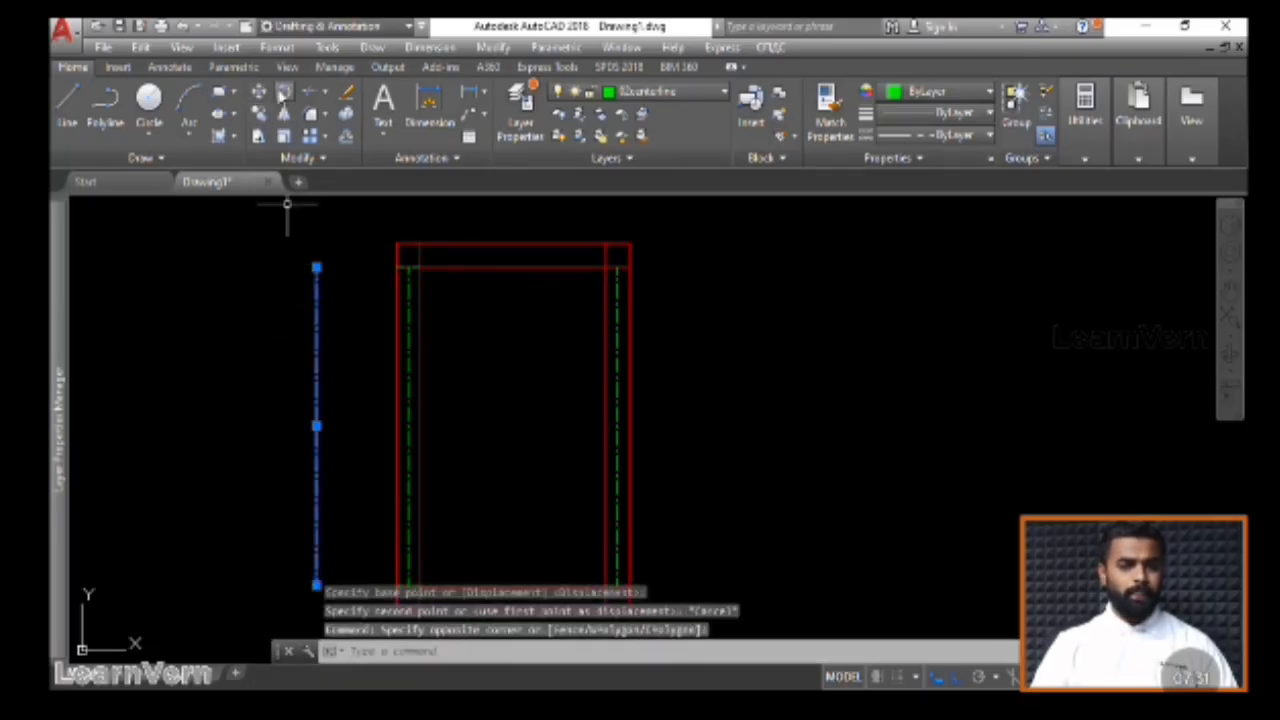
pyautogui.click(284, 91)
pyautogui.click(316, 267)
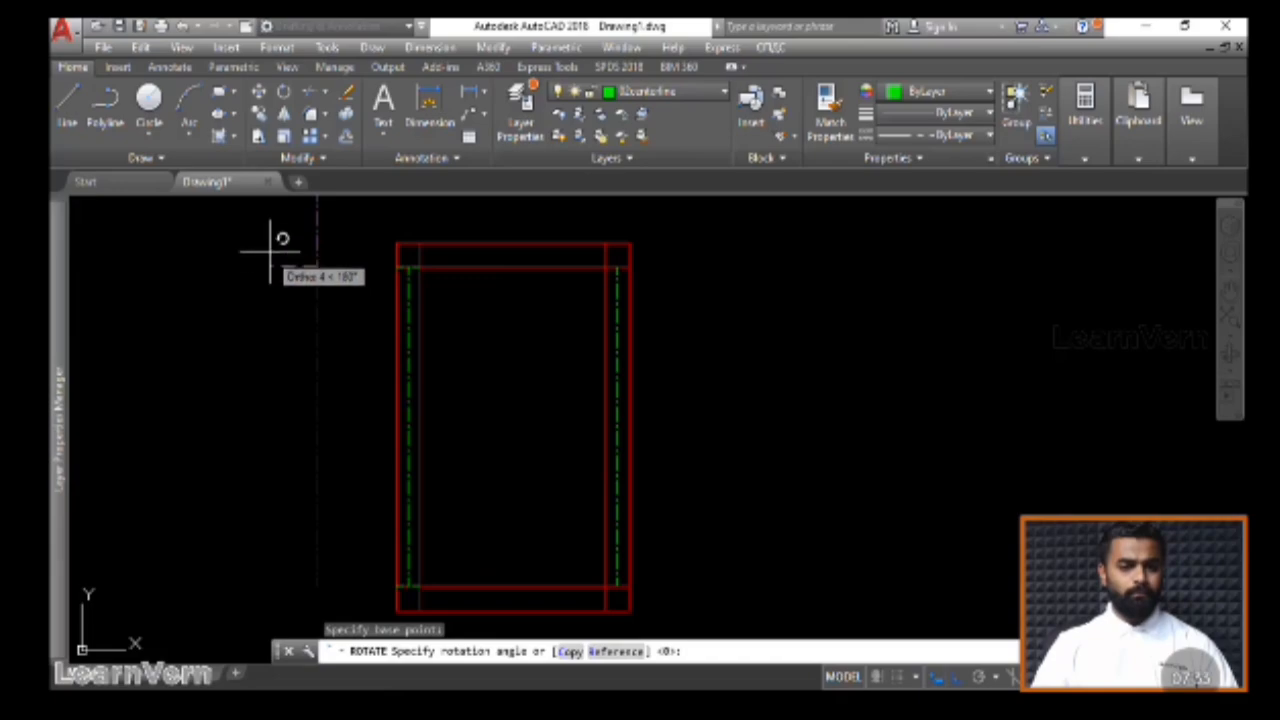
pyautogui.click(310, 240)
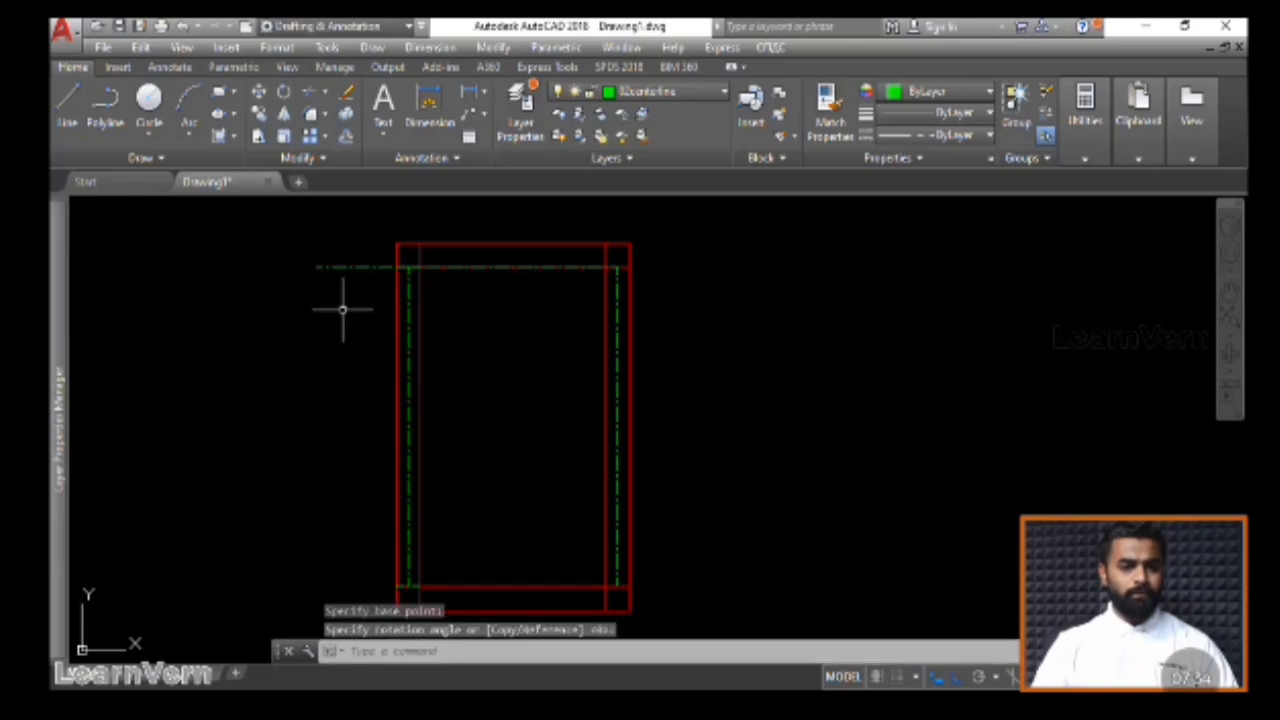
pyautogui.click(343, 302)
pyautogui.click(325, 248)
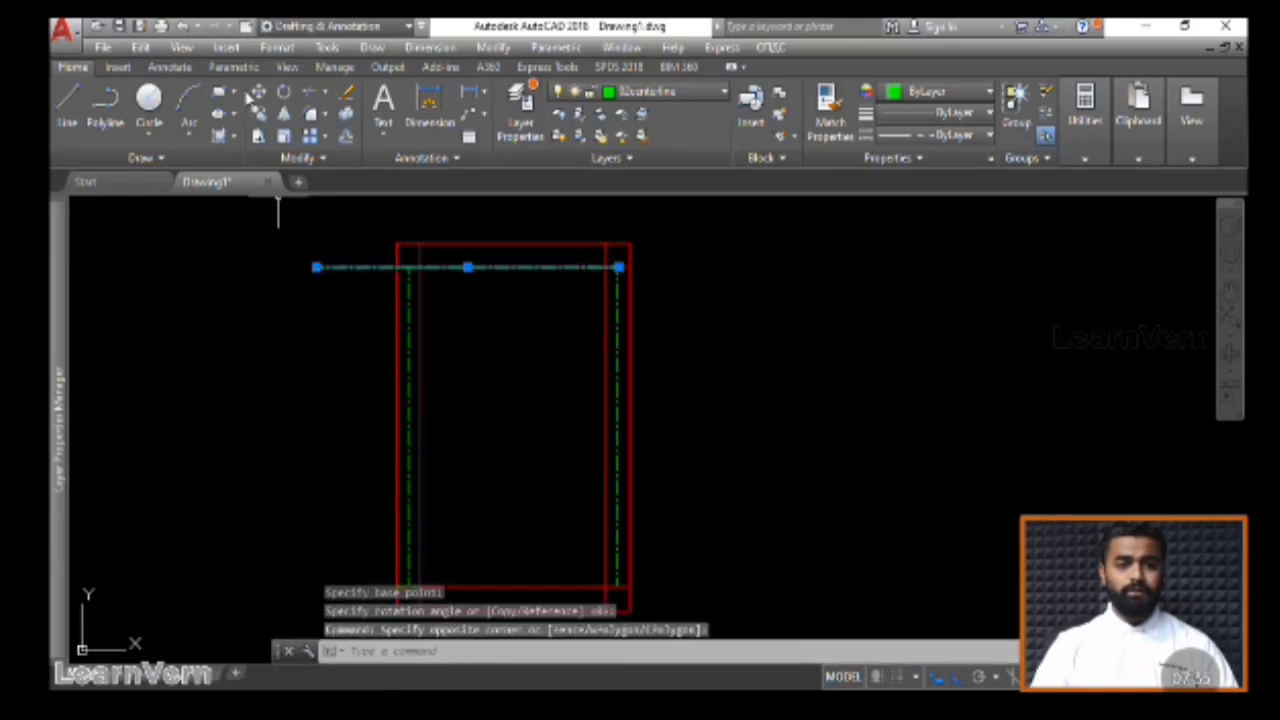
pyautogui.press('Escape')
pyautogui.press('Escape')
# Draw a vertical helper line from the room's inner upper-left corner up to the outer edge of the top wall
pyautogui.scroll(3, 420, 282)
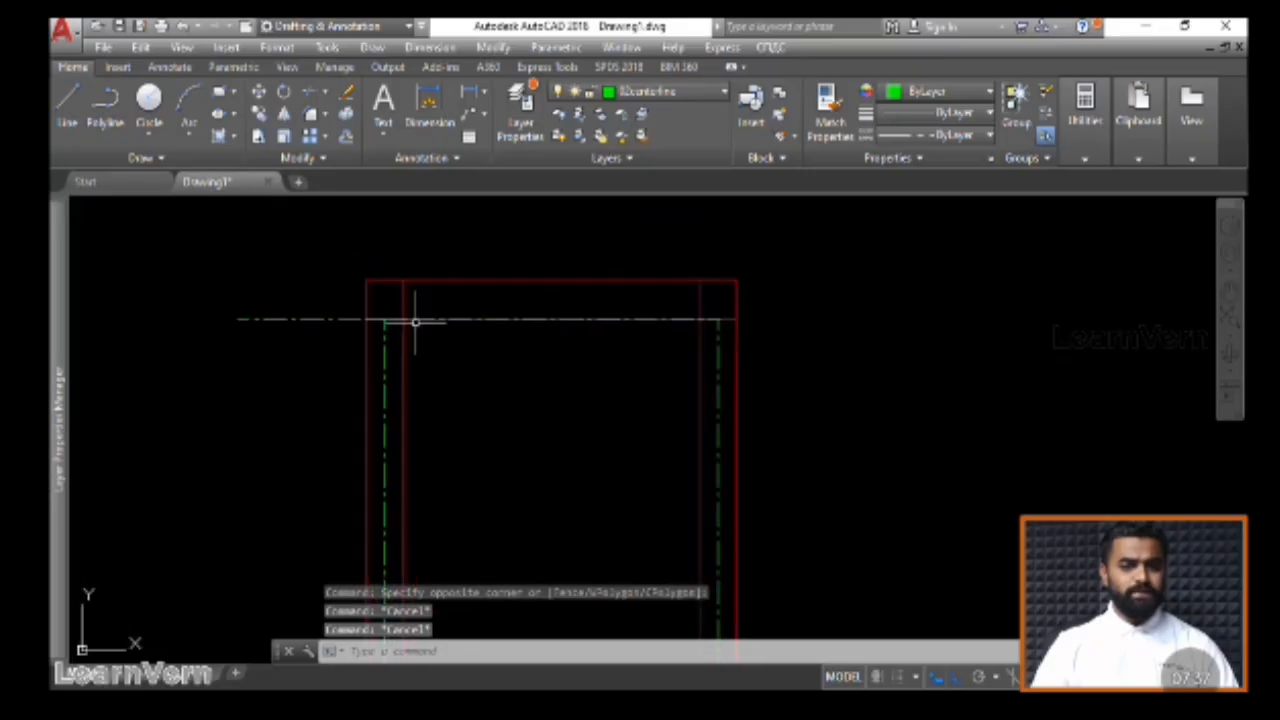
pyautogui.click(68, 110)
pyautogui.scroll(4, 434, 330)
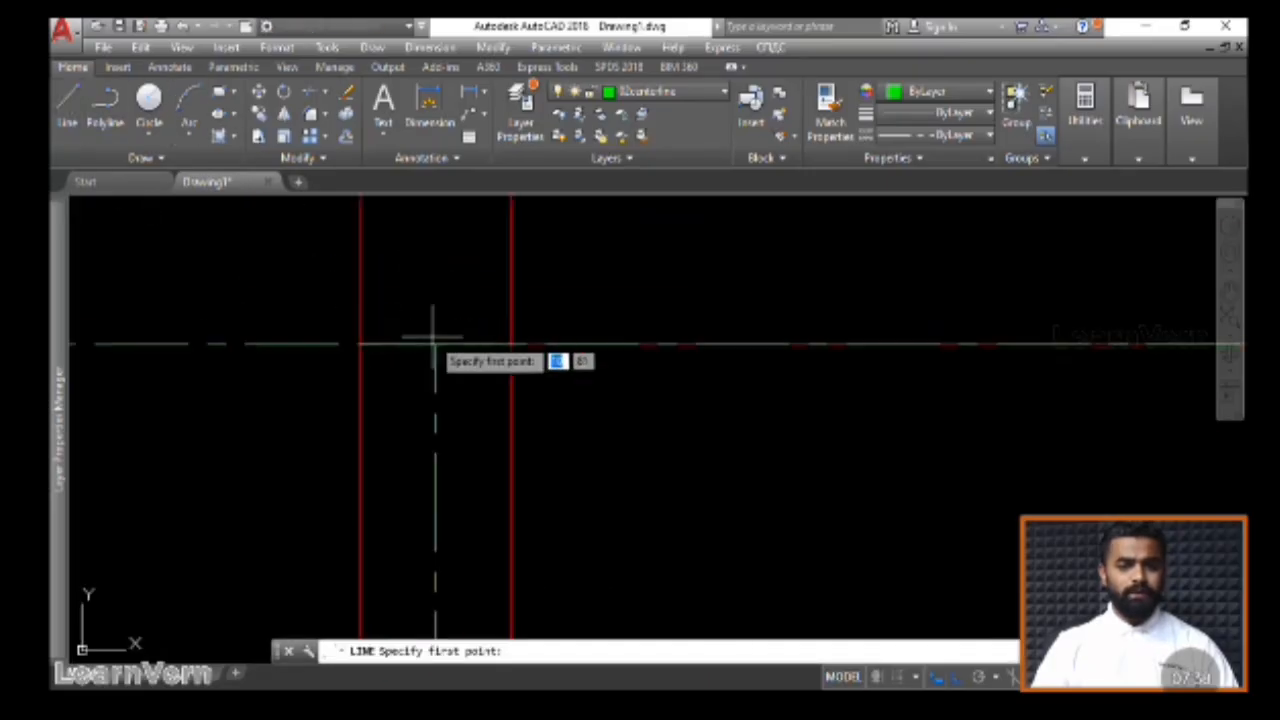
pyautogui.moveTo(533, 298); pyautogui.dragTo(500, 337, button='middle')
pyautogui.click(480, 378)
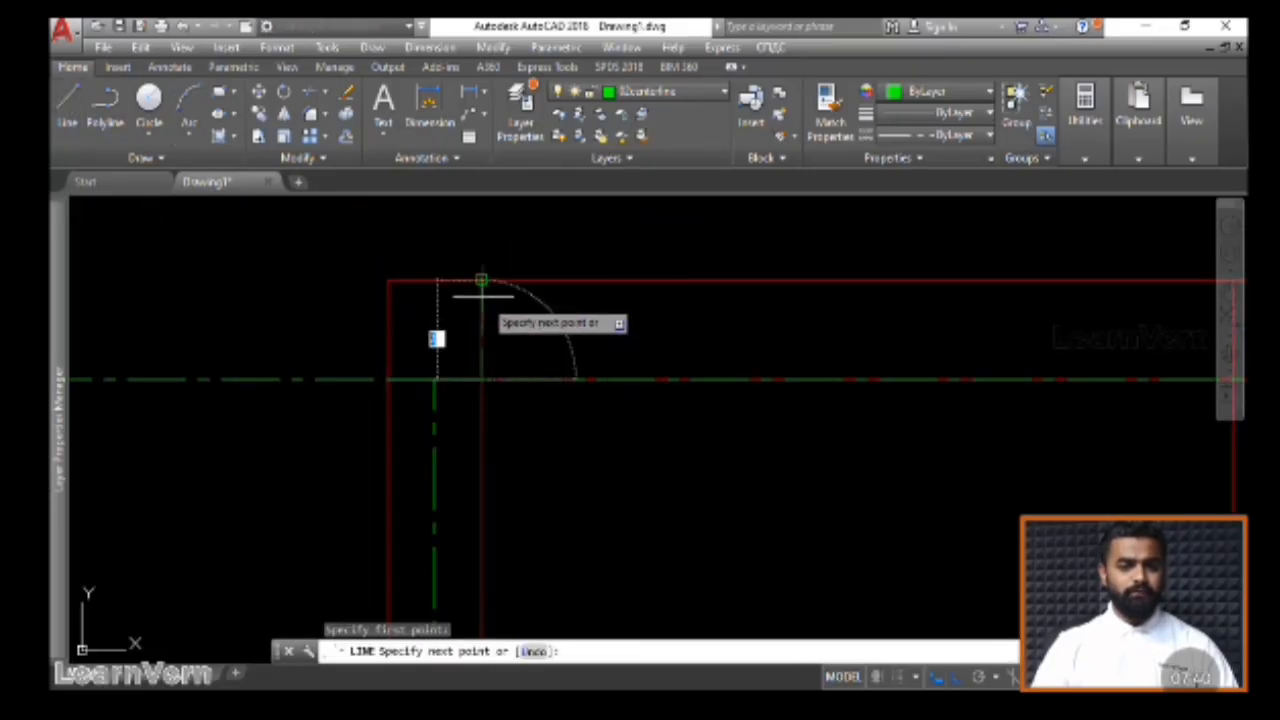
pyautogui.press('Escape')
# Move the horizontal centerline by its outer end to the midpoint of the vertical helper line in the top wall
pyautogui.click(279, 366)
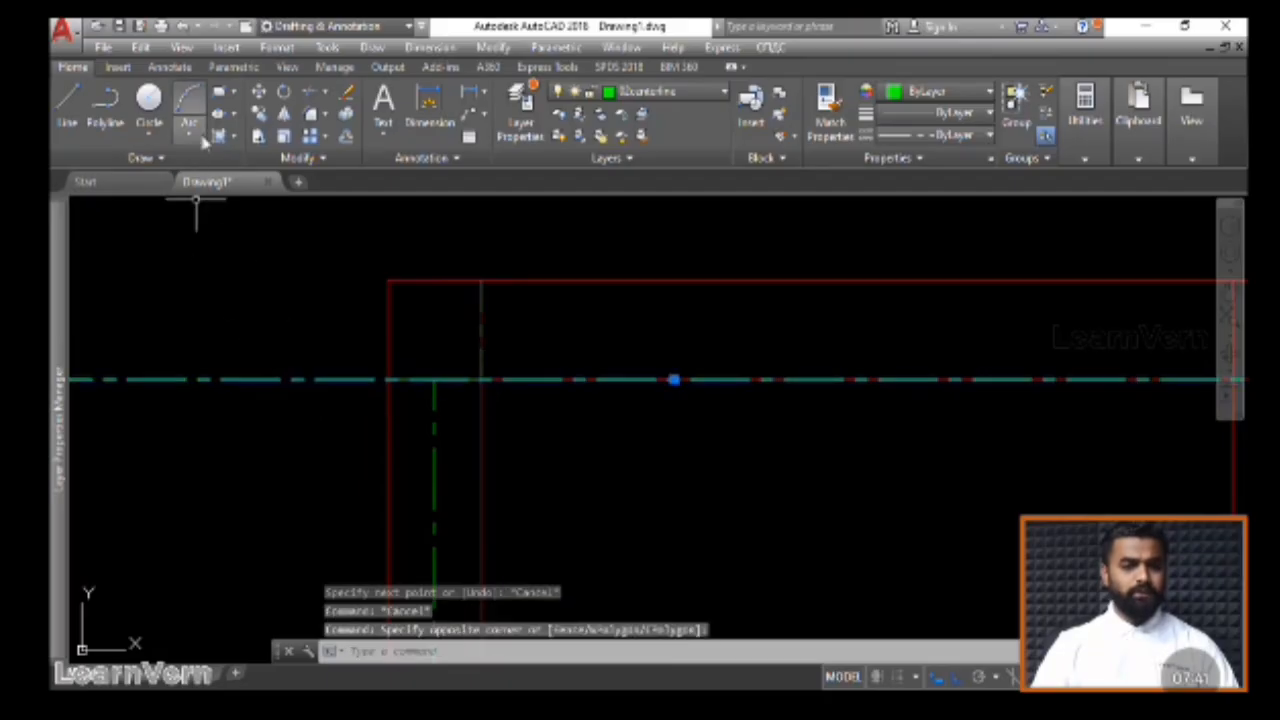
pyautogui.click(258, 92)
pyautogui.scroll(-5, 200, 360)
pyautogui.click(150, 364)
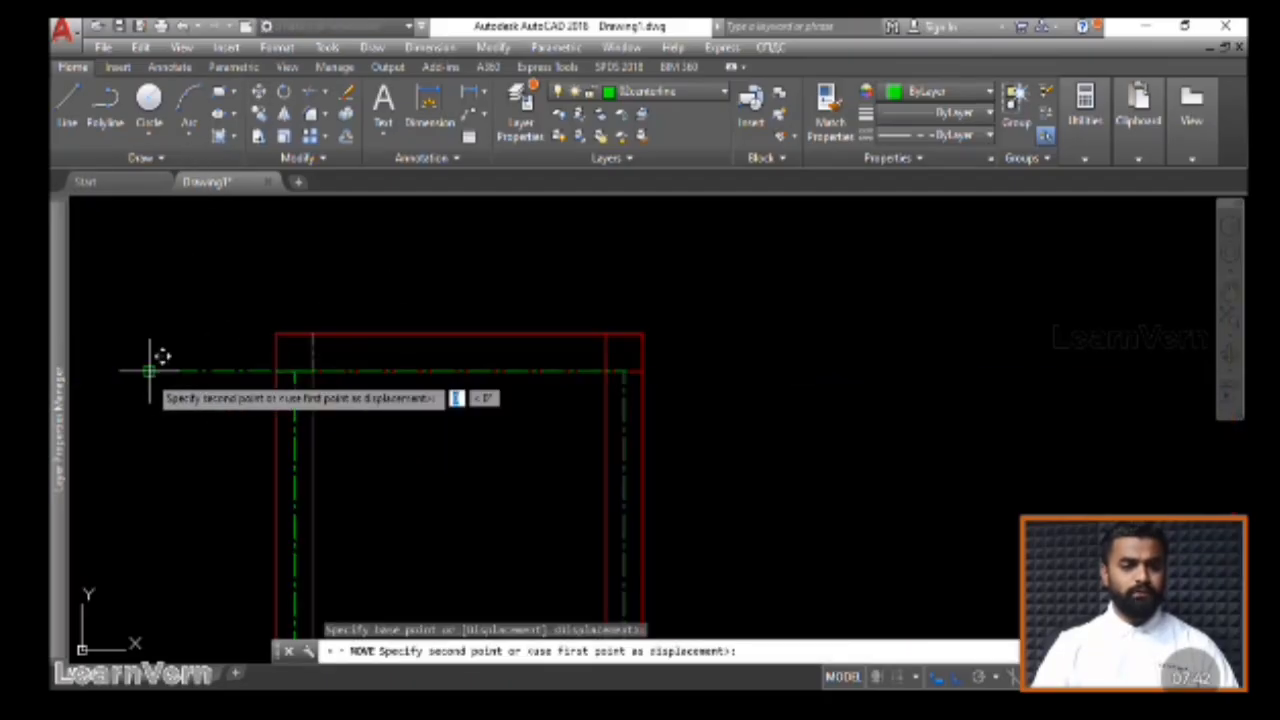
pyautogui.scroll(3, 320, 342)
pyautogui.press('Escape')
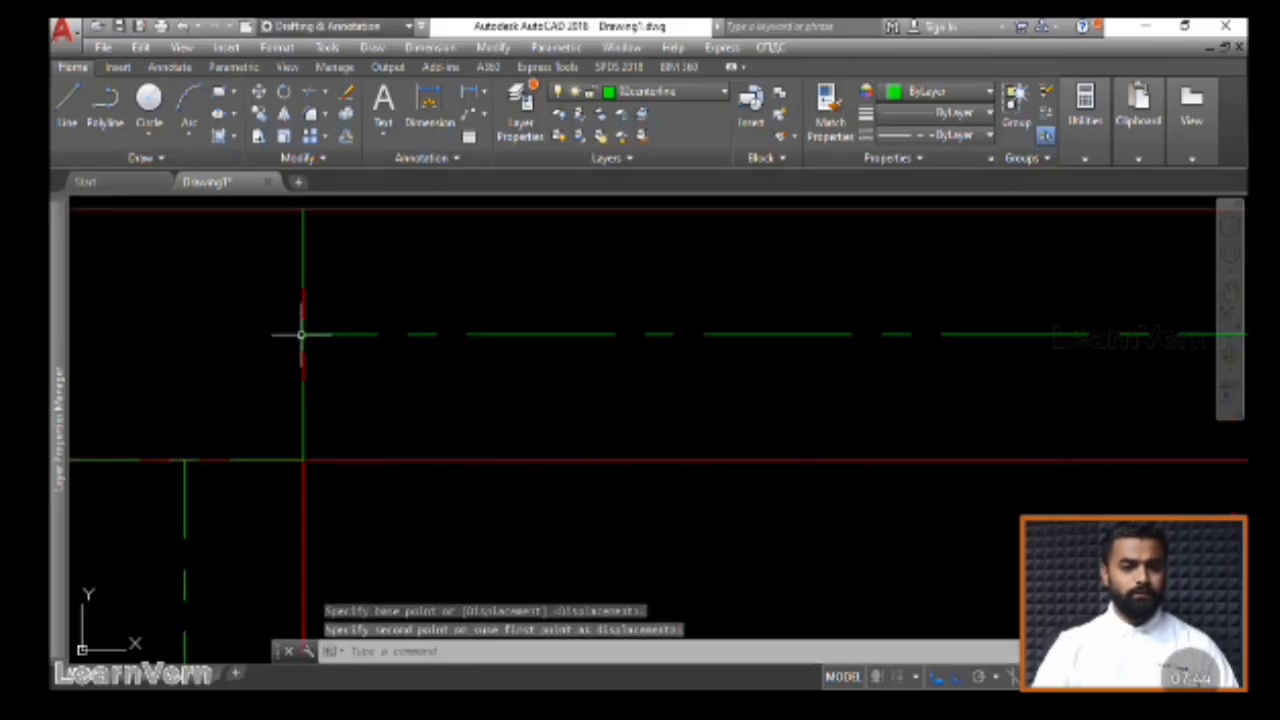
# Trim the top centerline back to the right wall's inner line, and trim the adjoining wall piece between that line and the right centerline
pyautogui.scroll(-2, 378, 380)
pyautogui.scroll(-2, 378, 380)
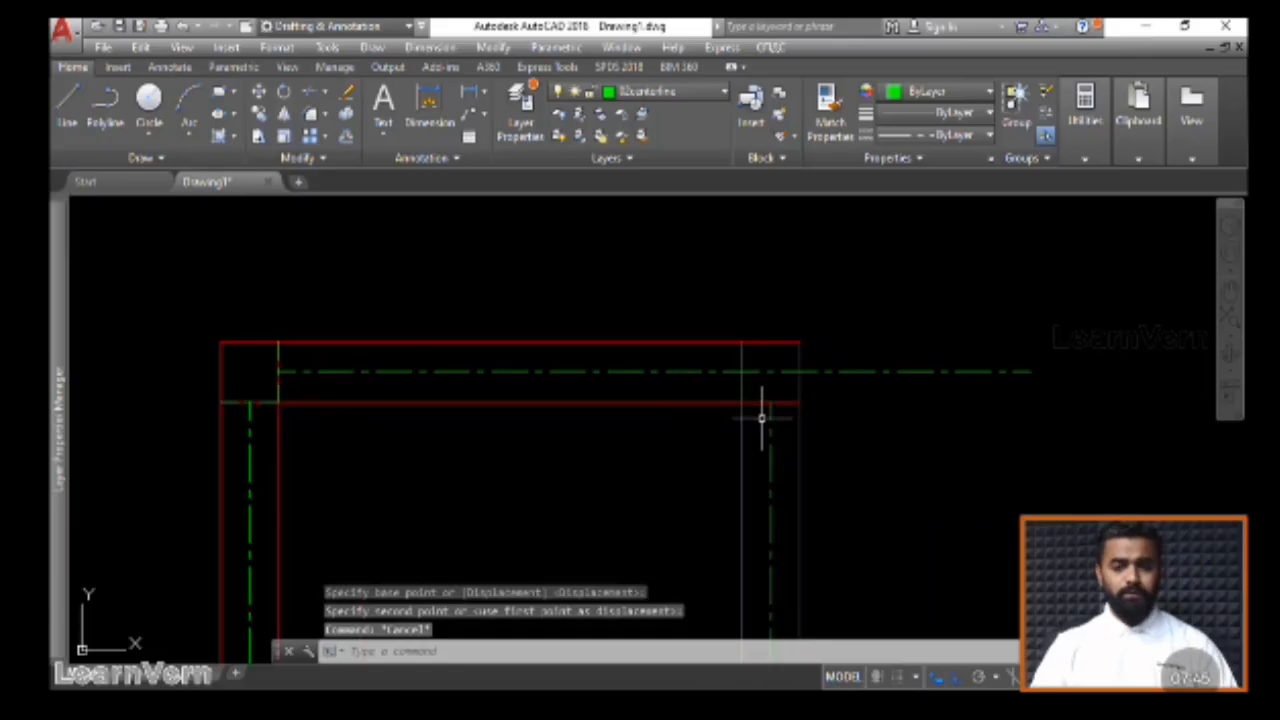
pyautogui.write('tr')
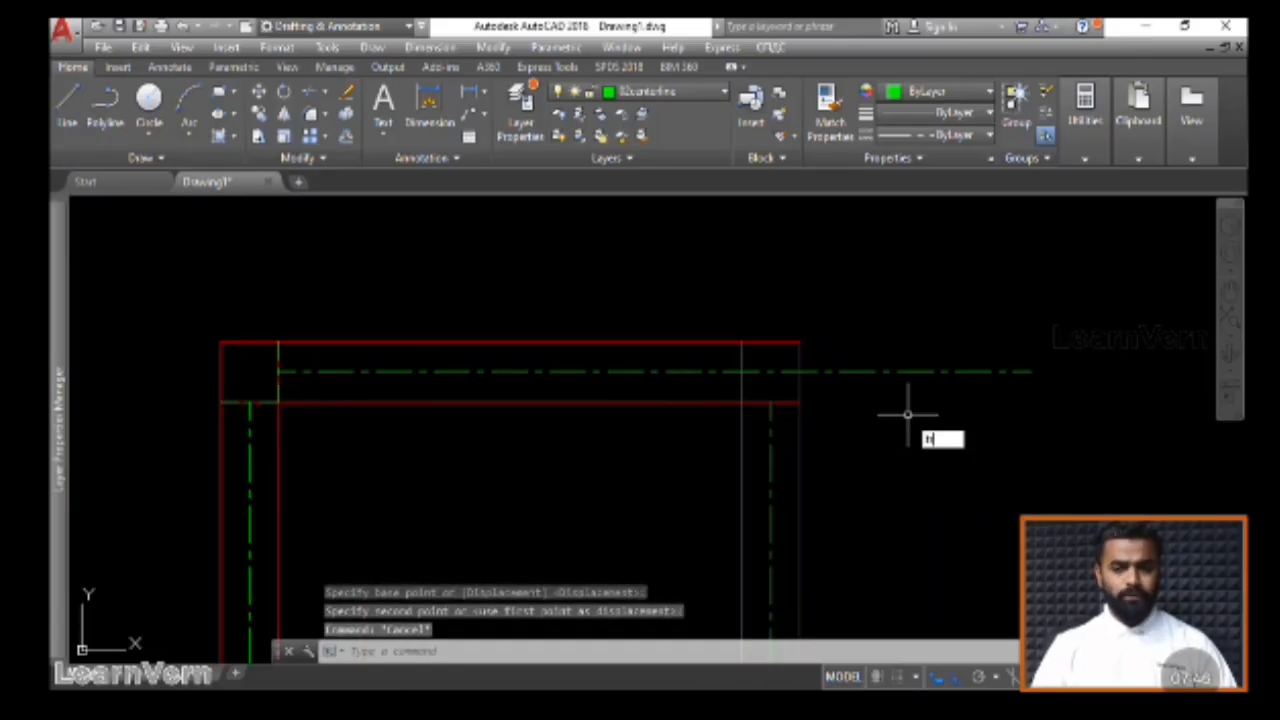
pyautogui.press('Return')
pyautogui.press('Return')
pyautogui.click(871, 349)
pyautogui.click(908, 429)
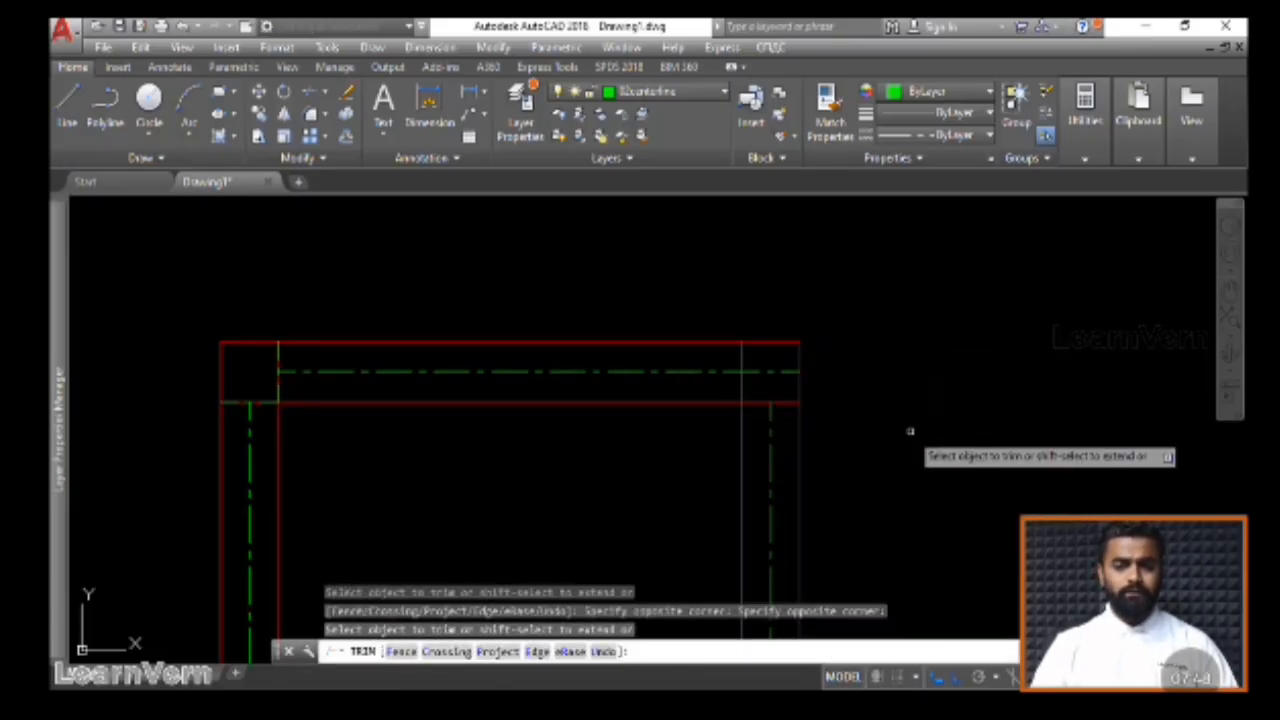
pyautogui.click(765, 371)
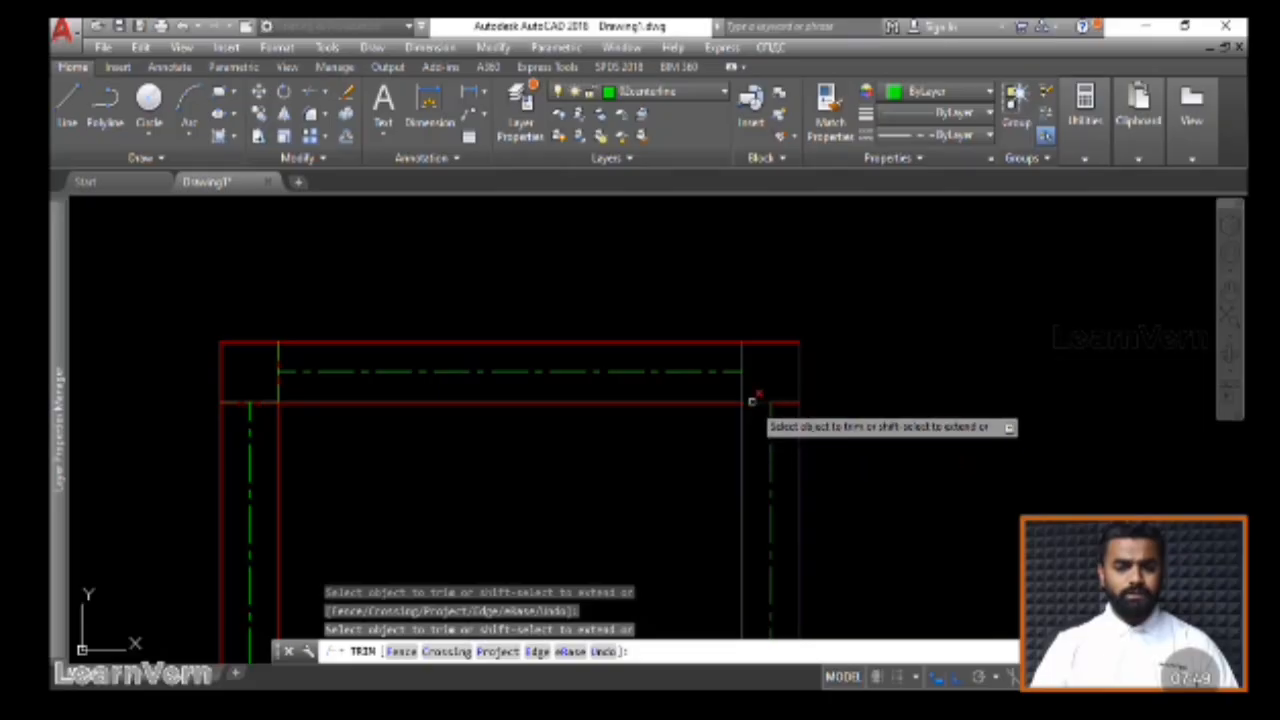
pyautogui.click(782, 404)
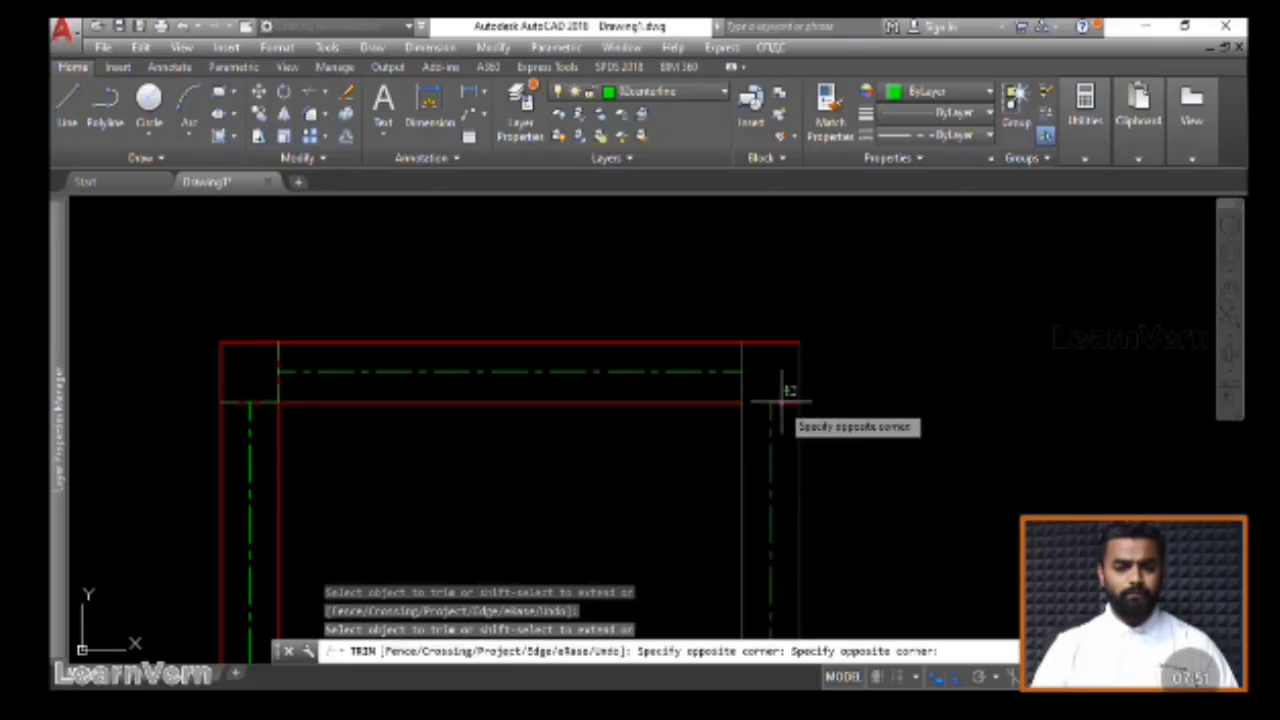
pyautogui.press('Escape')
# Trim the upper half of the vertical helper line and the outer half of the horizontal helper line at the upper-left corner
pyautogui.moveTo(351, 414); pyautogui.dragTo(460, 381, button='middle')
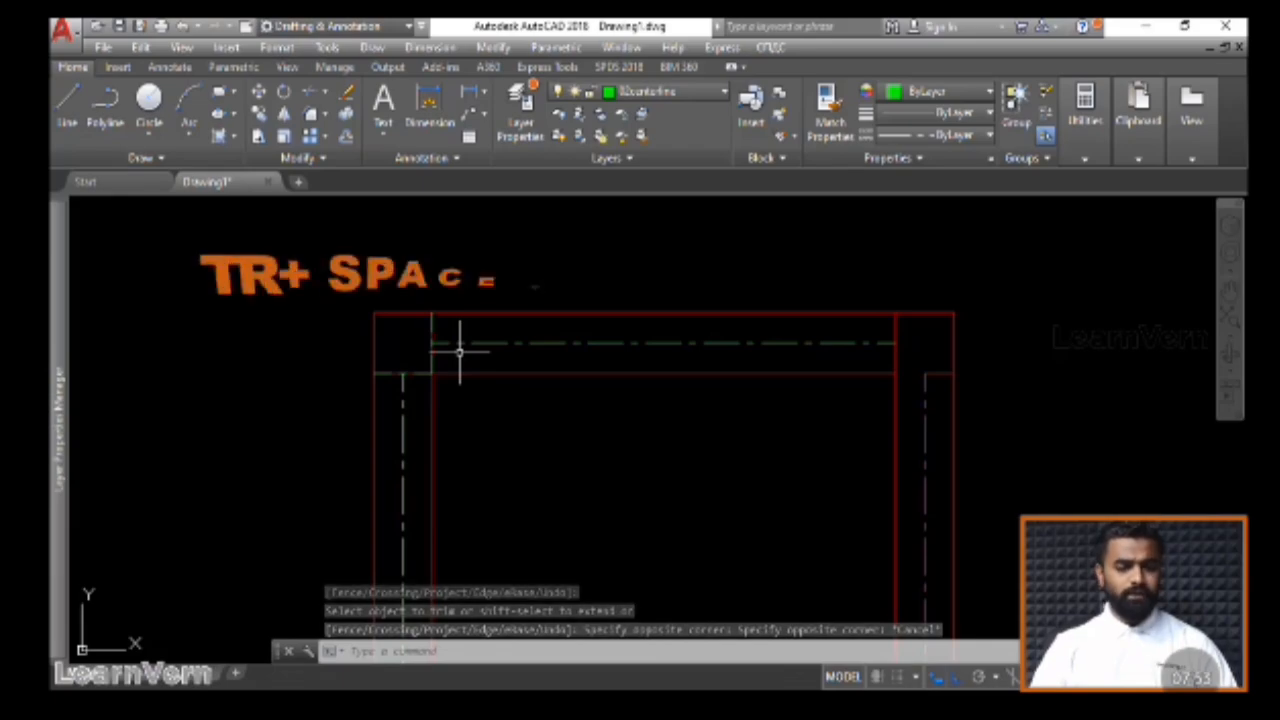
pyautogui.write('tr')
pyautogui.press('space')
pyautogui.press('space')
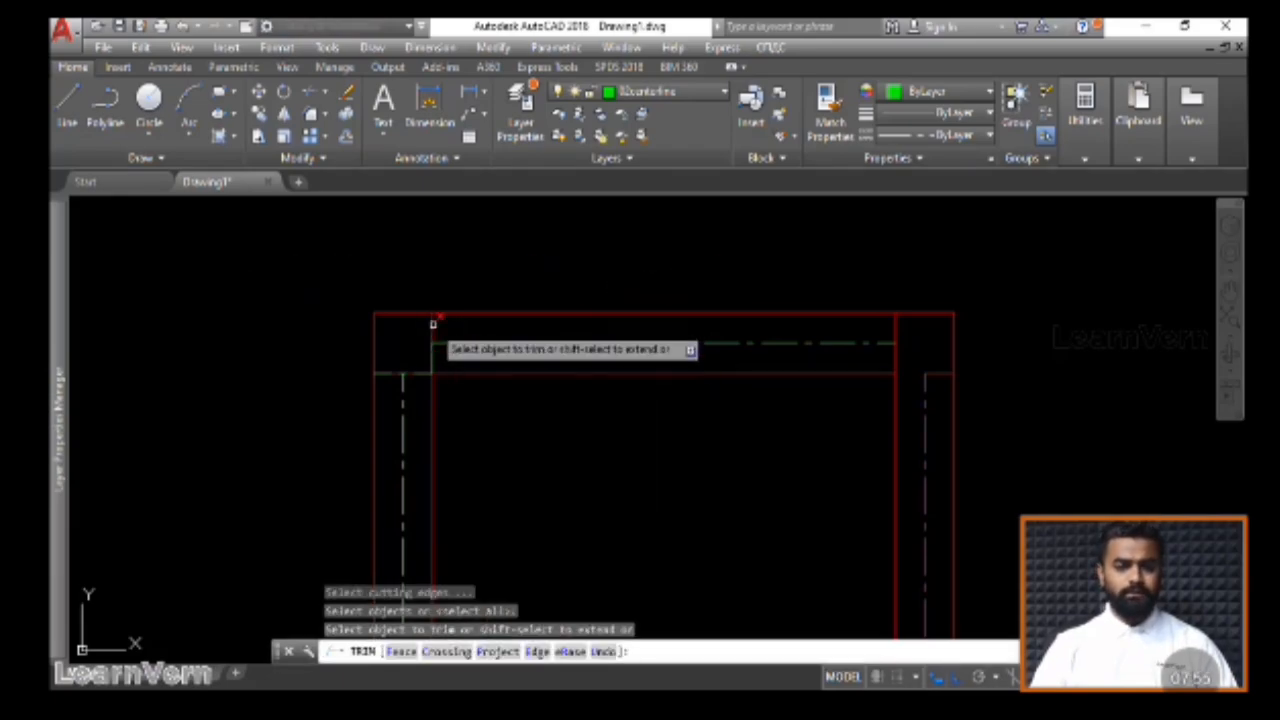
pyautogui.click(433, 323)
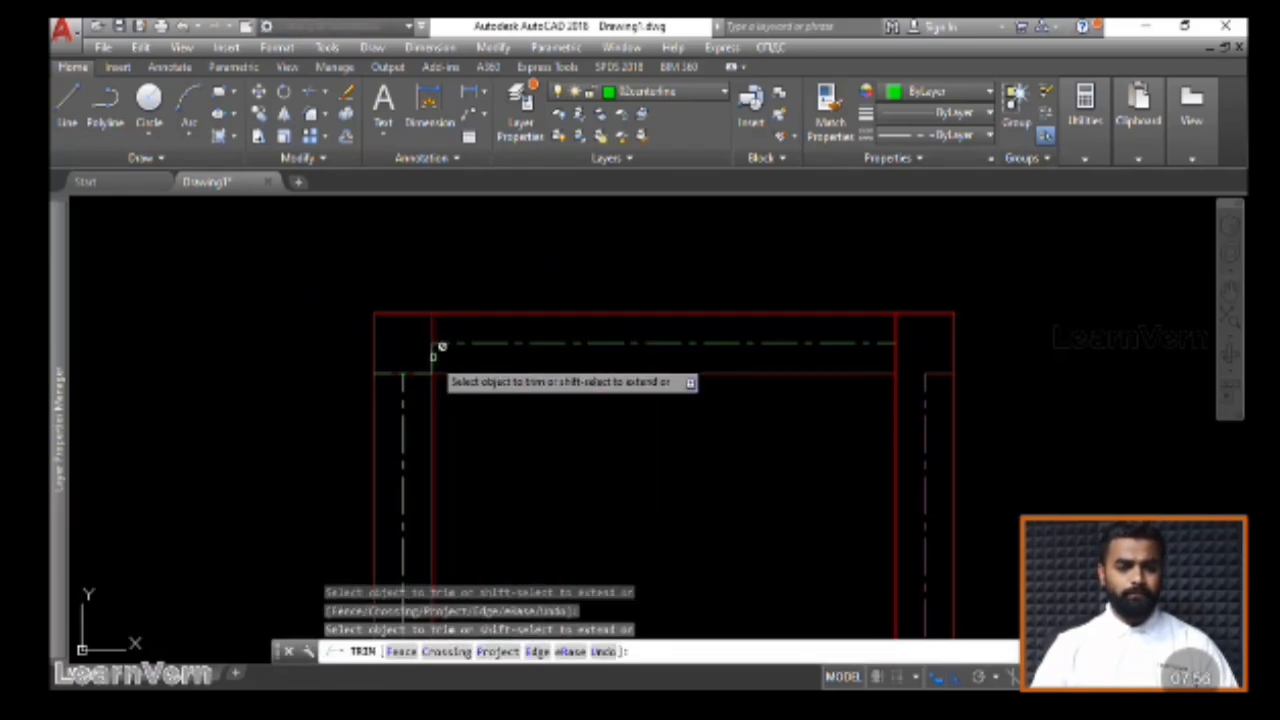
pyautogui.click(438, 346)
pyautogui.click(434, 330)
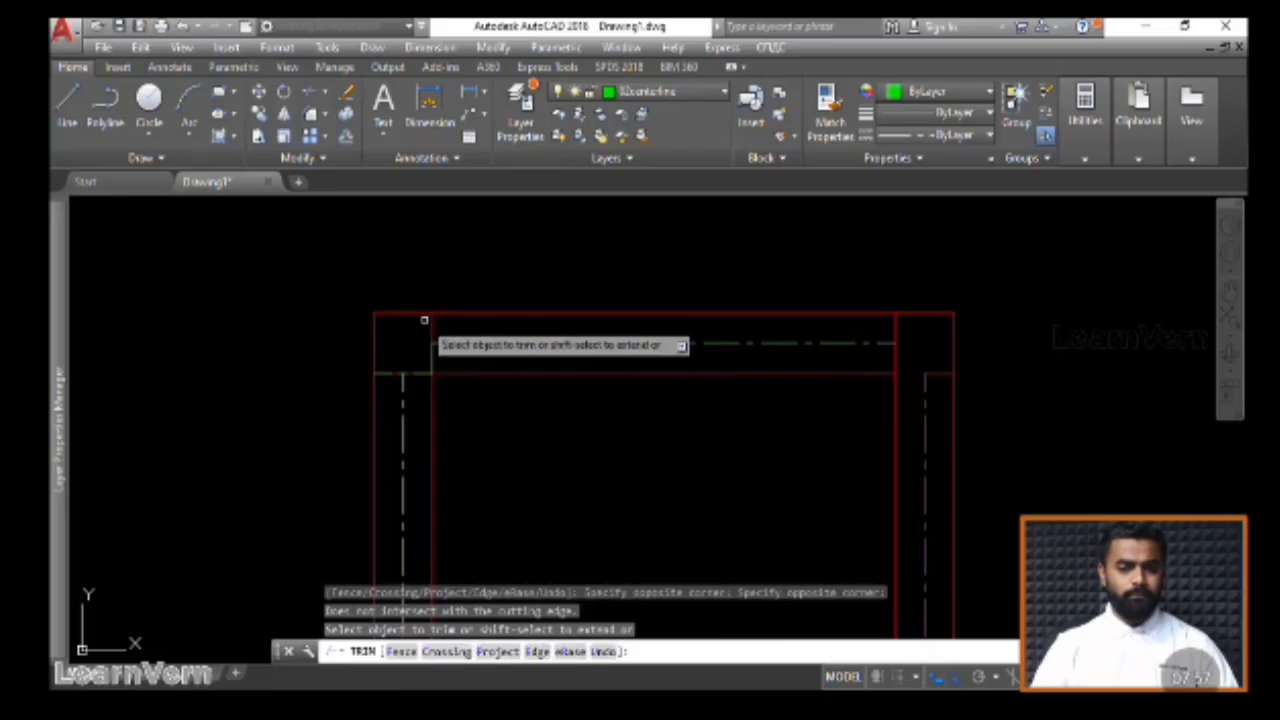
pyautogui.press('Escape')
pyautogui.press('space')
pyautogui.press('space')
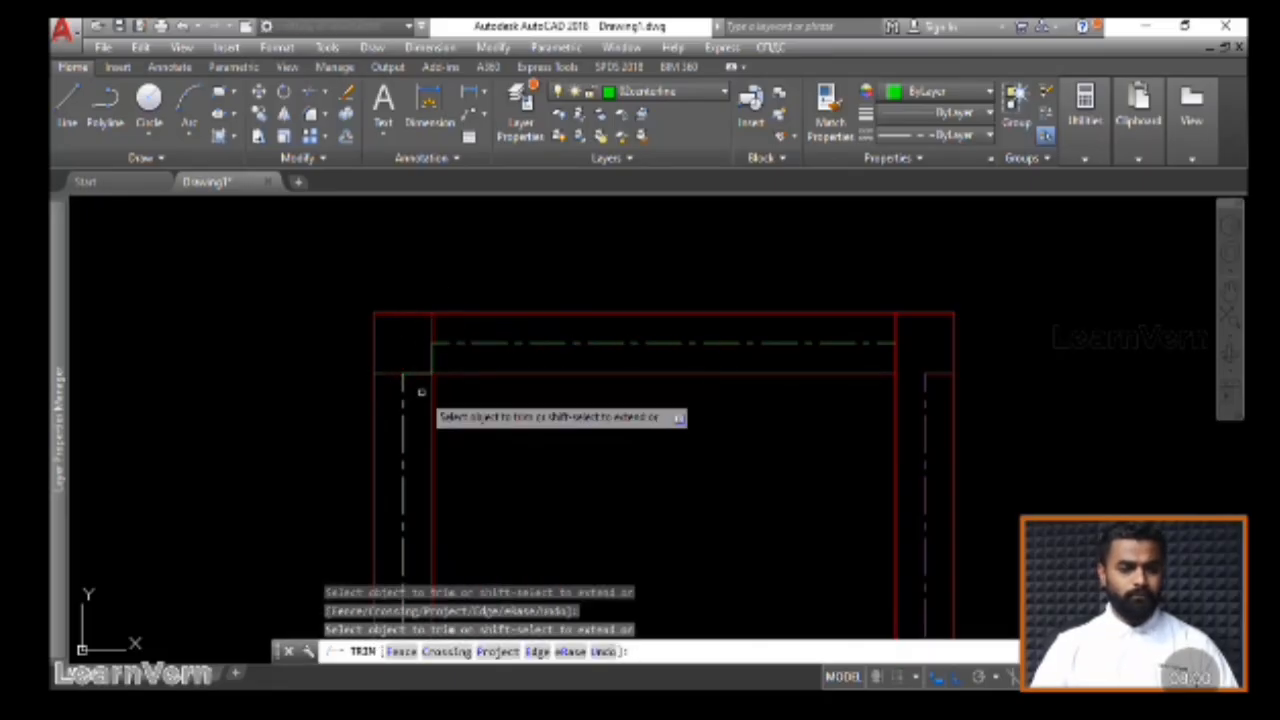
pyautogui.press('Escape')
pyautogui.press('Escape')
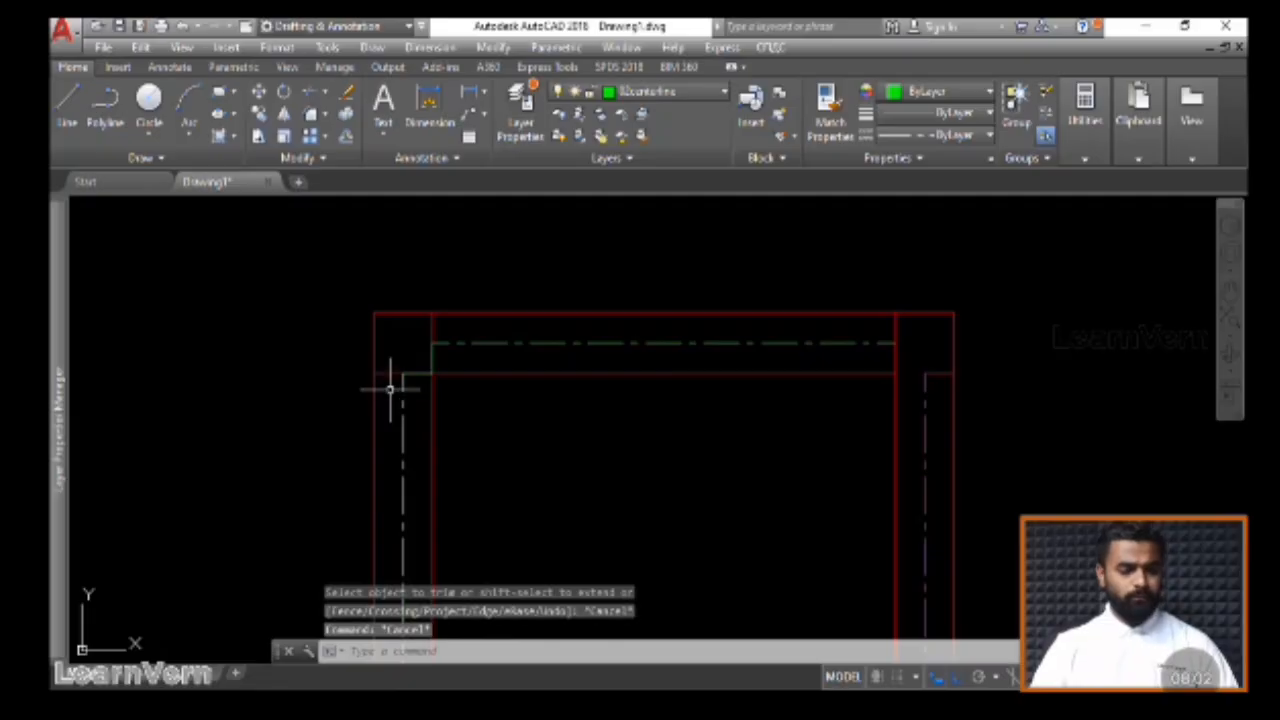
# Trim the wall piece between the left outer edge and left centerline, and erase the vertical wall piece above the top centerline's starting end
pyautogui.press('space')
pyautogui.press('space')
pyautogui.click(392, 376)
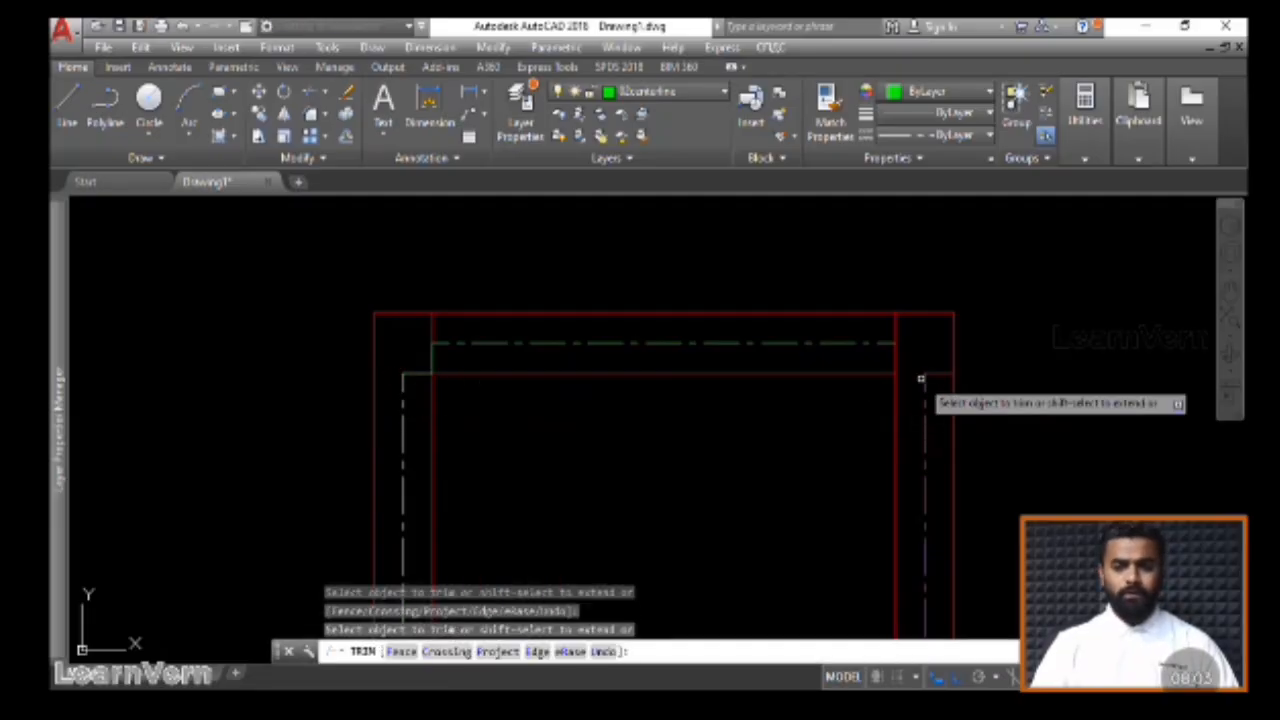
pyautogui.click(440, 313)
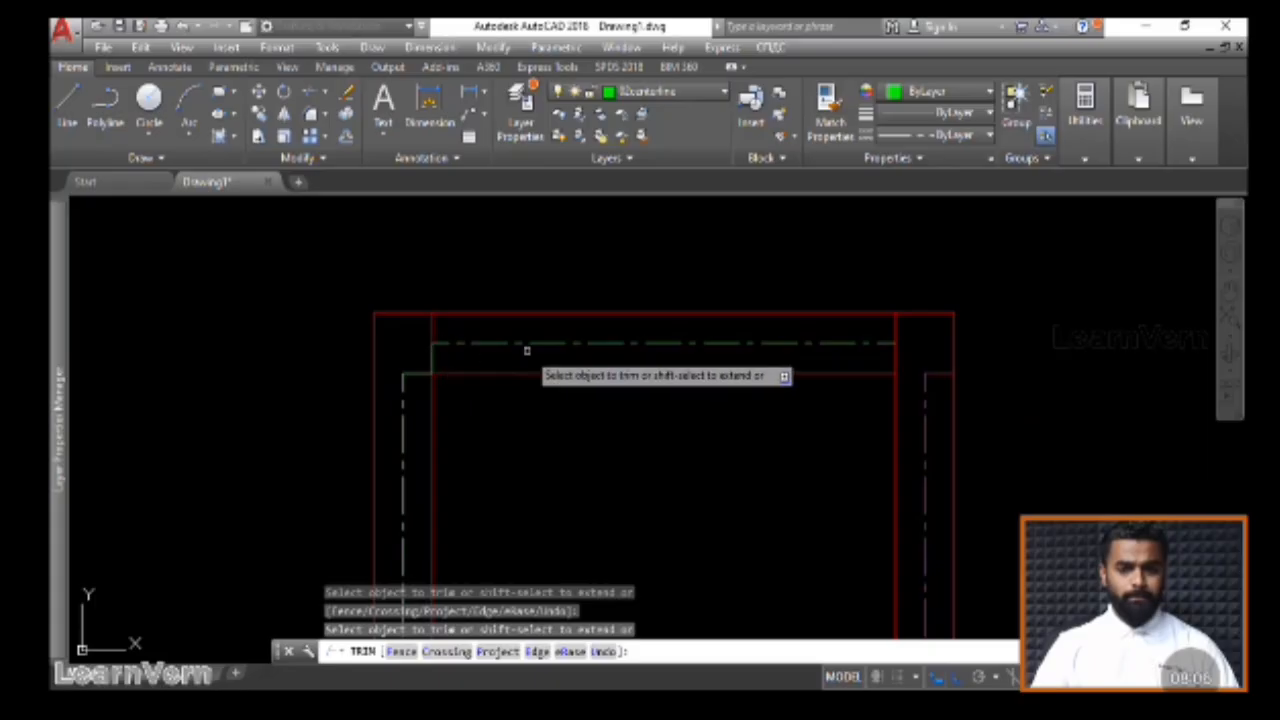
pyautogui.press('Escape')
pyautogui.click(432, 327)
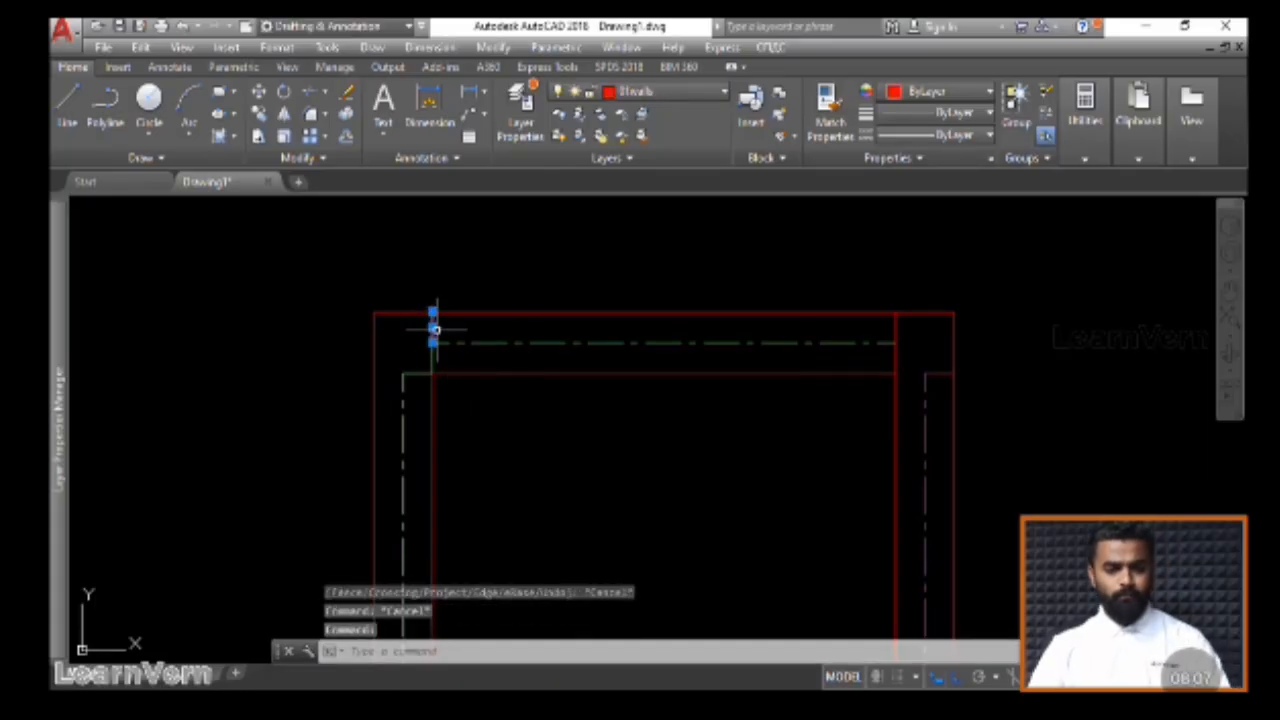
pyautogui.press('Delete')
# Trim the right wall's inner line where it runs through the top wall, back to the inner upper-right corner
pyautogui.click(895, 335)
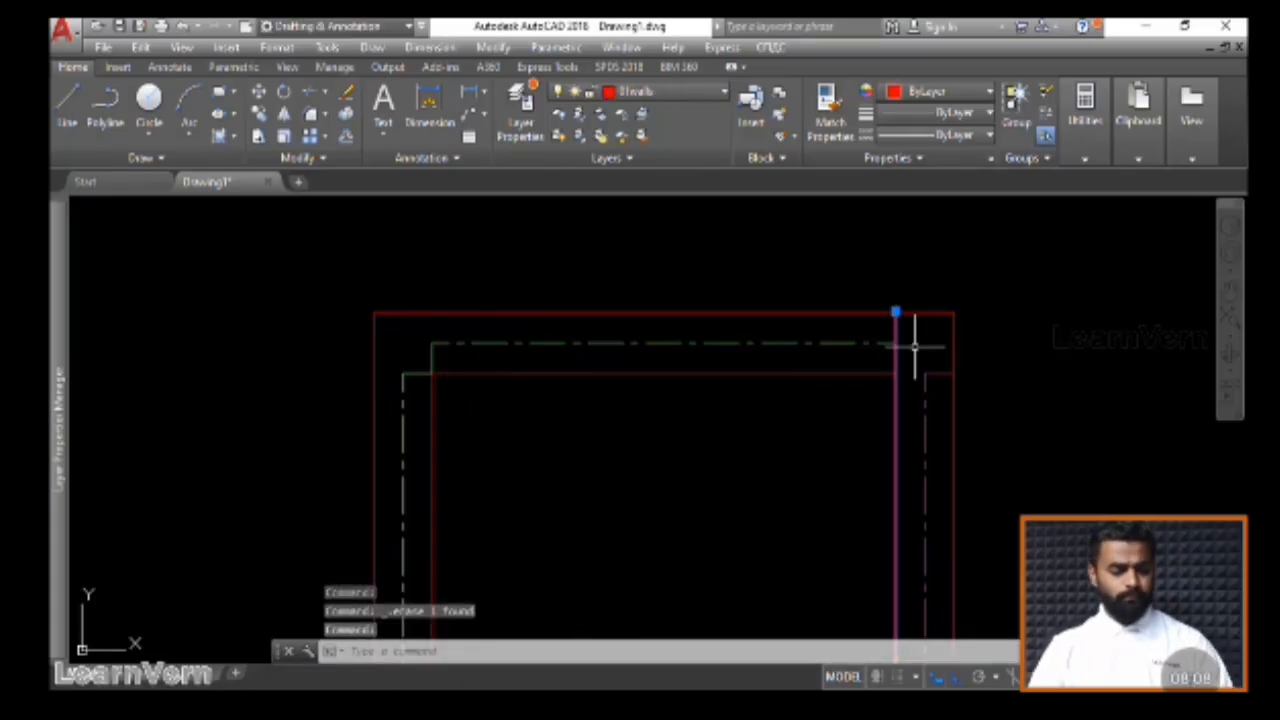
pyautogui.write('tr')
pyautogui.press('Return')
pyautogui.press('Return')
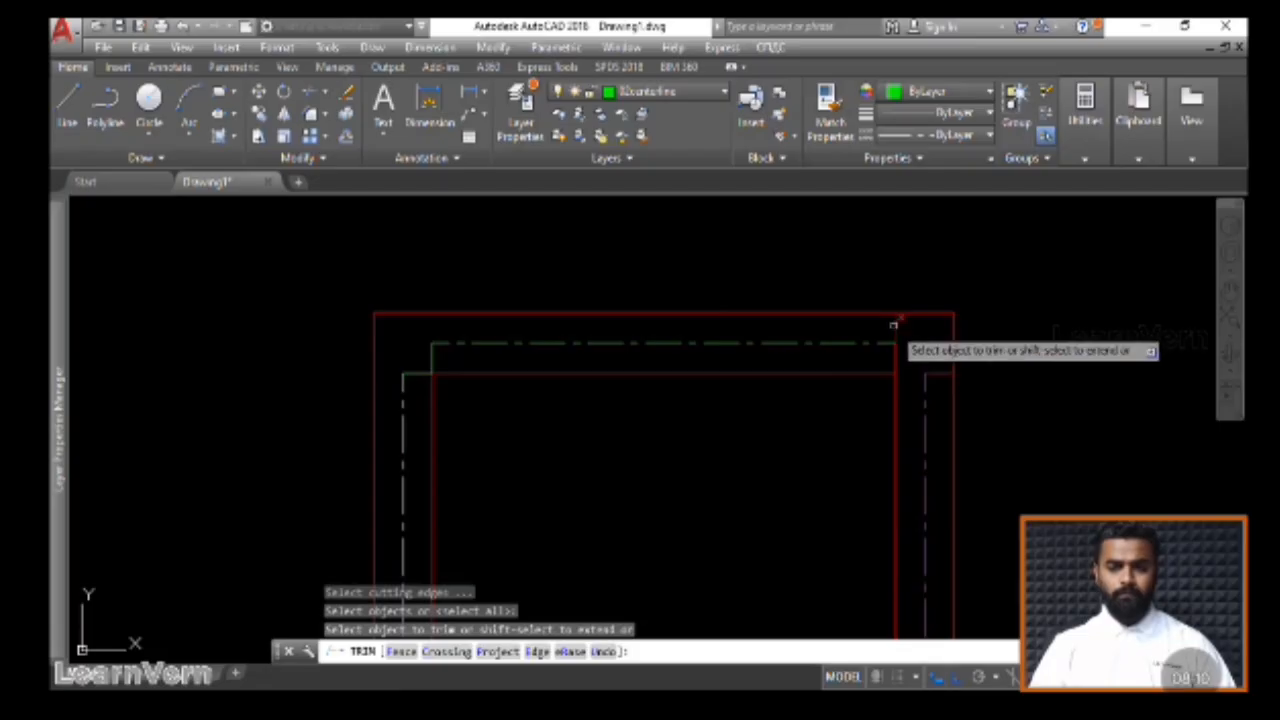
pyautogui.press('Escape')
pyautogui.press('Escape')
pyautogui.press('Escape')
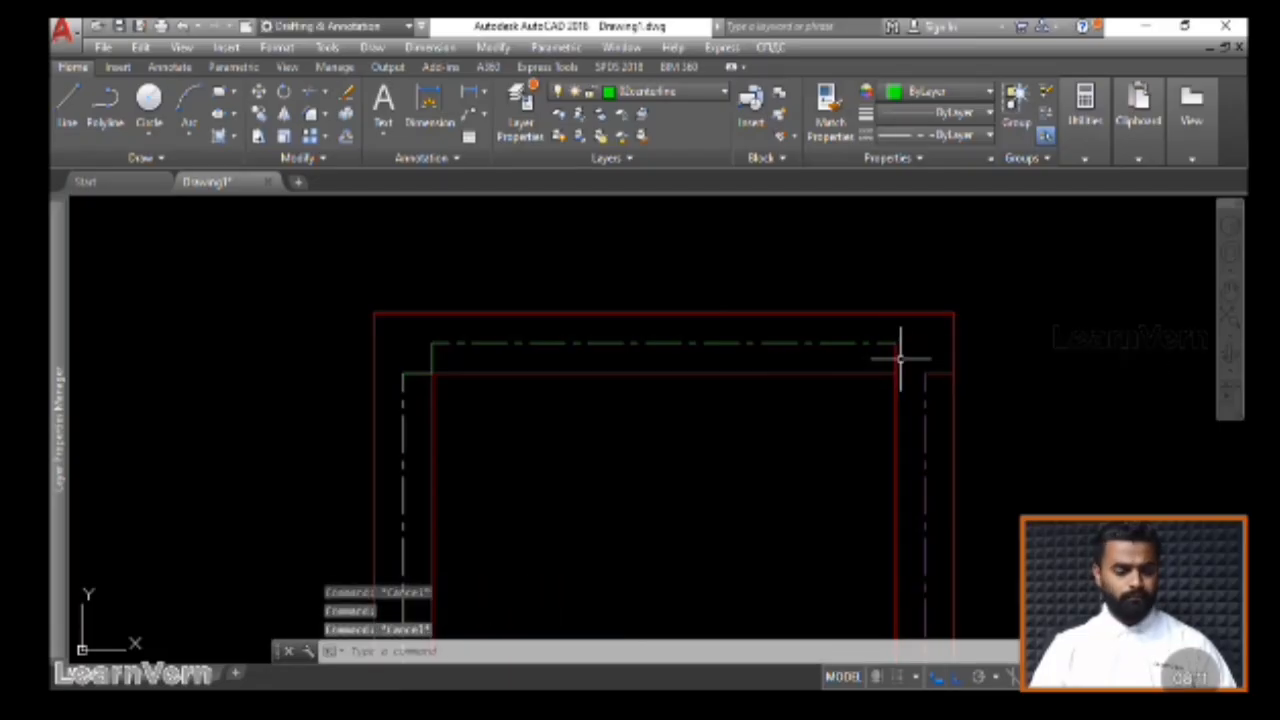
pyautogui.write('tr')
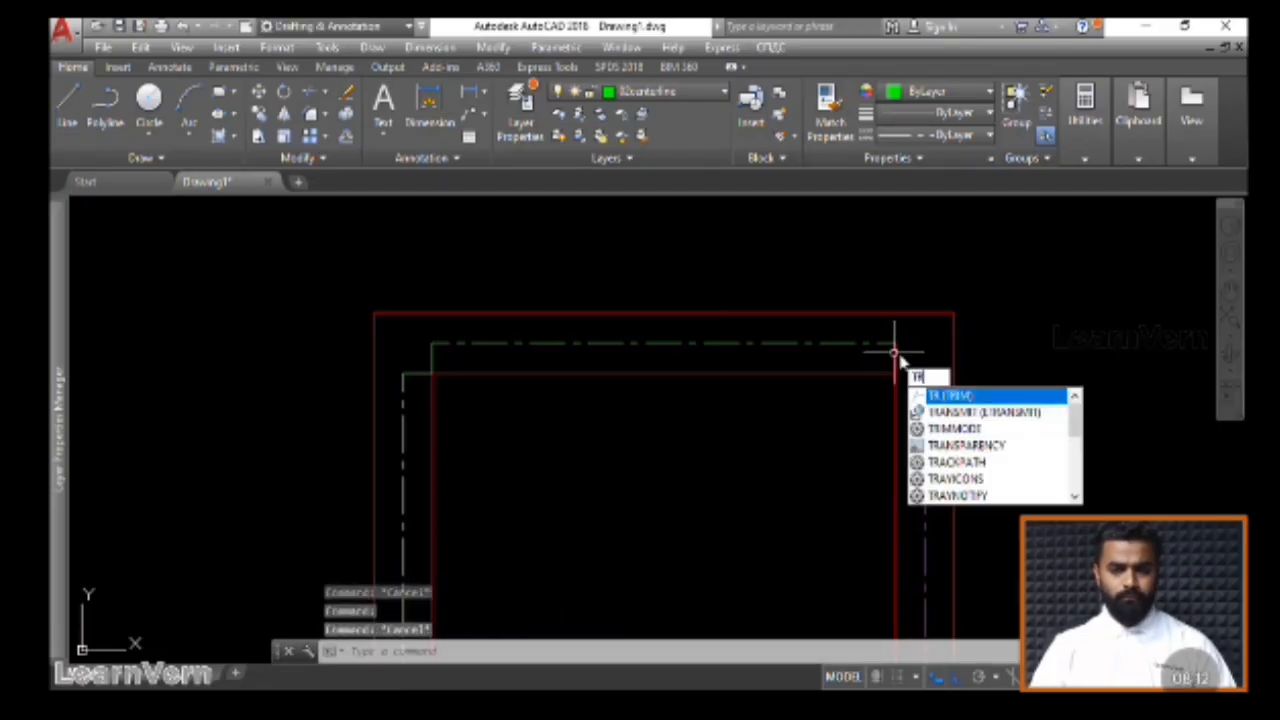
pyautogui.press('Return')
pyautogui.press('Return')
pyautogui.press('Escape')
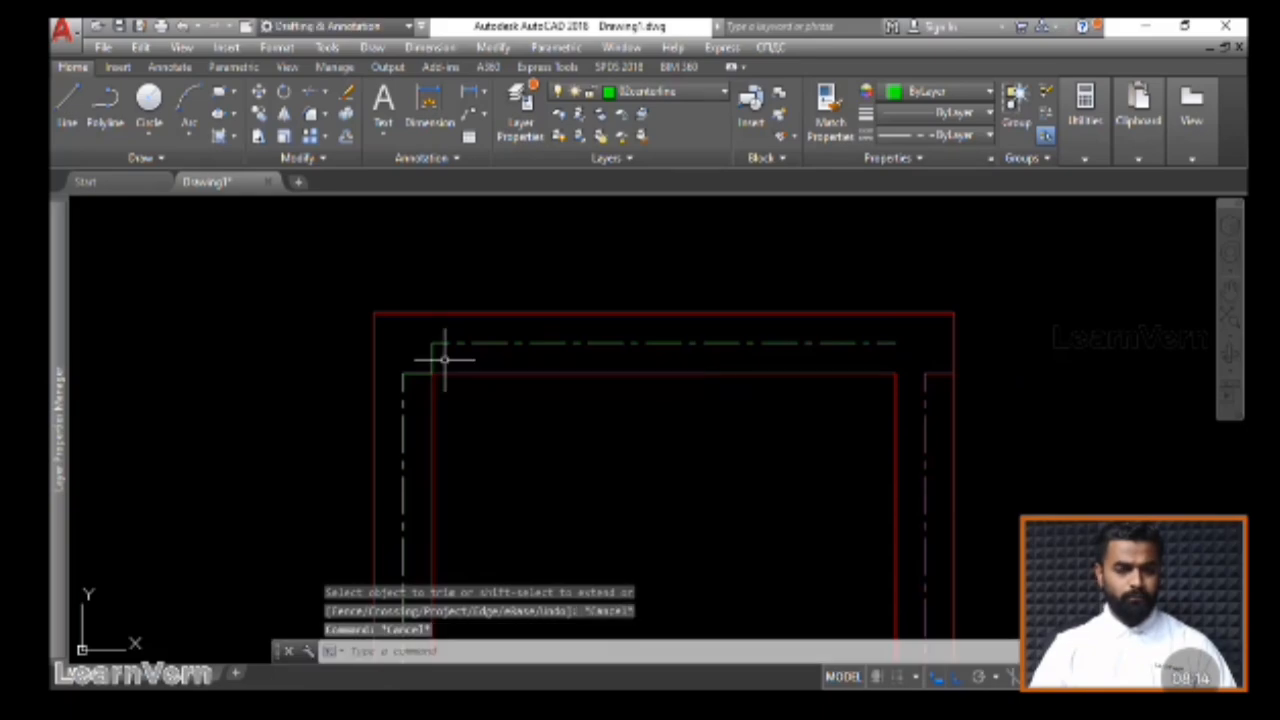
# Erase the leftover vertical and horizontal helper pieces beside the inner upper-left corner
pyautogui.click(431, 361)
pyautogui.press('Delete')
pyautogui.scroll(-4, 580, 398)
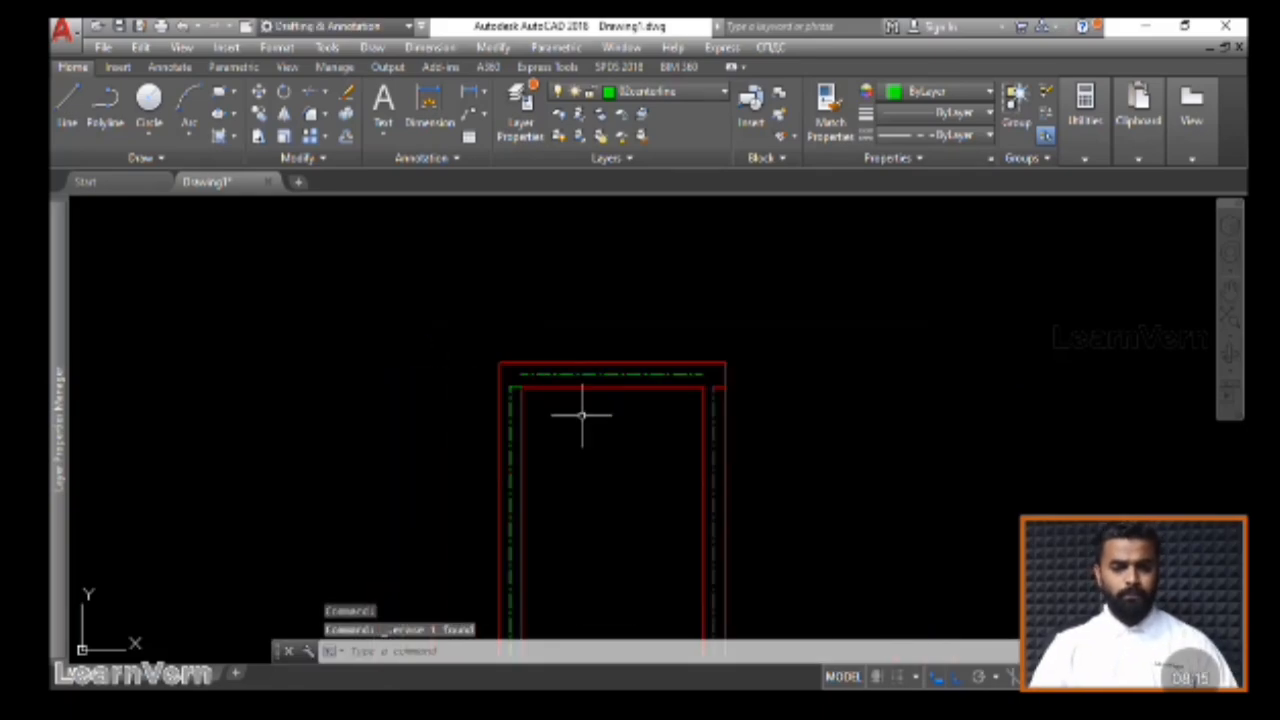
pyautogui.scroll(2, 583, 418)
pyautogui.scroll(3, 522, 387)
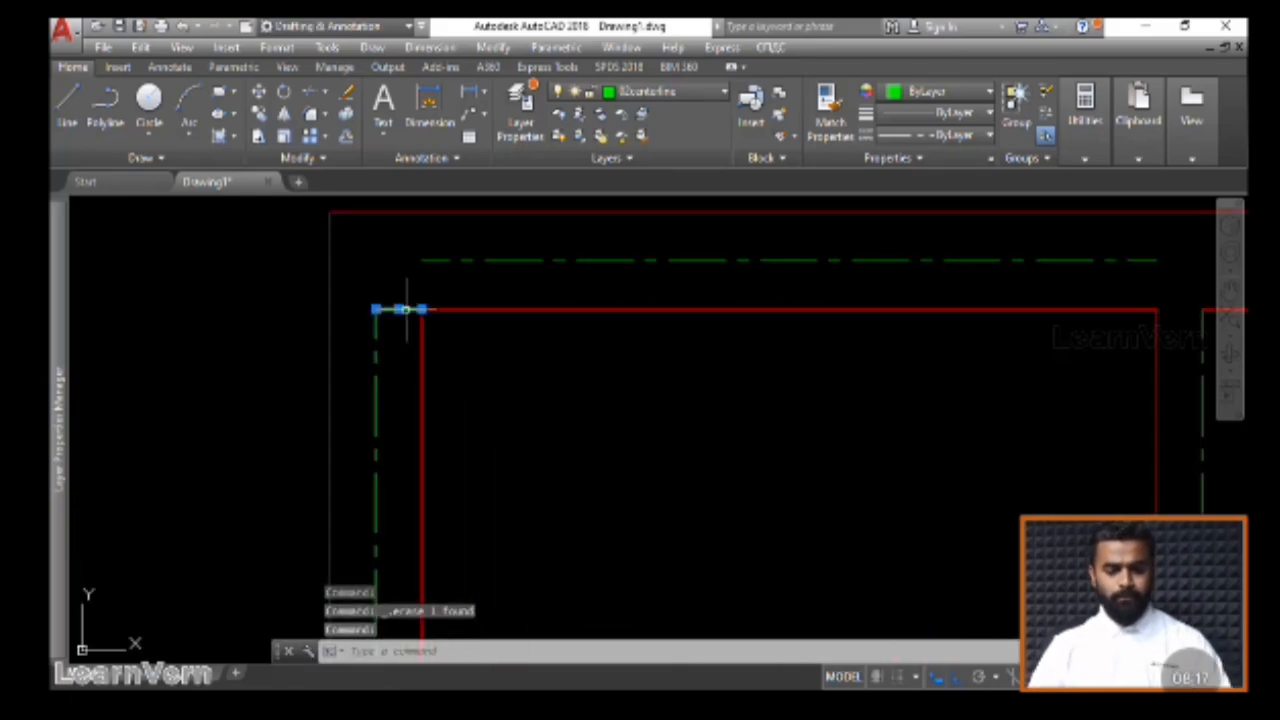
# Trim the short wall stub beyond the inner upper-left corner and erase the matching stub in the right wall
pyautogui.scroll(-2, 637, 376)
pyautogui.write('tr')
pyautogui.press('Return')
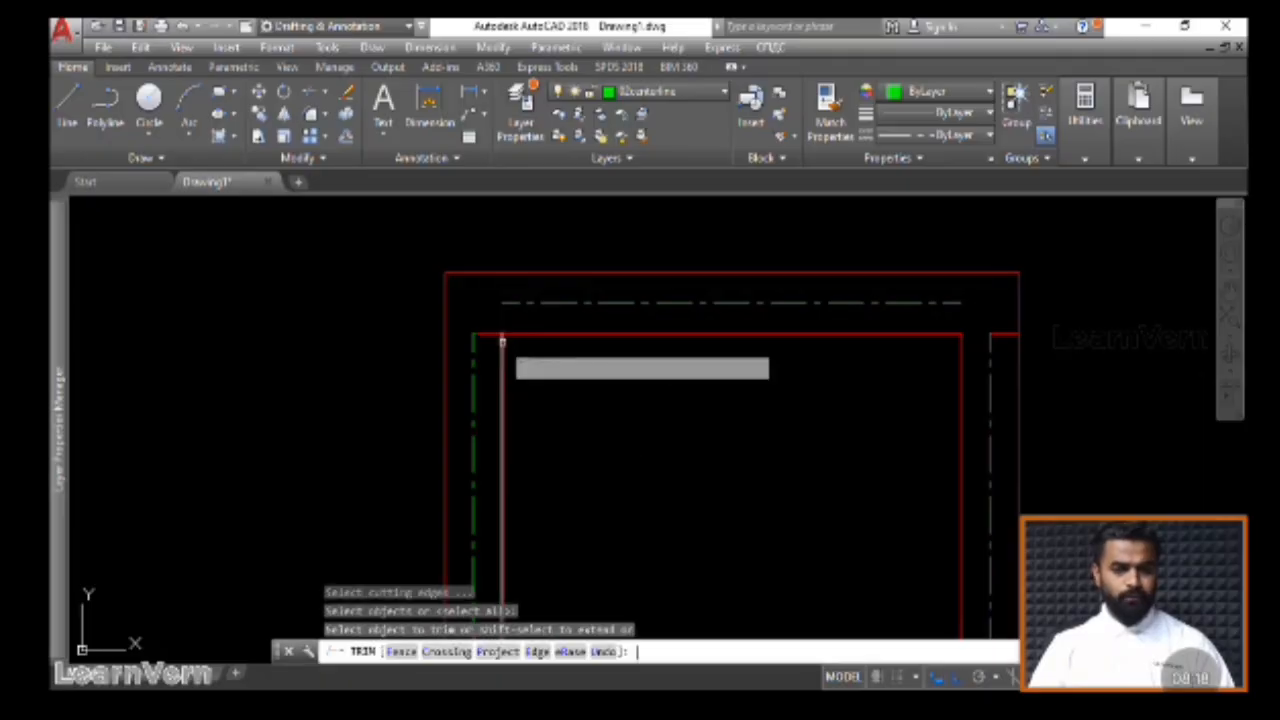
pyautogui.click(490, 337)
pyautogui.press('Escape')
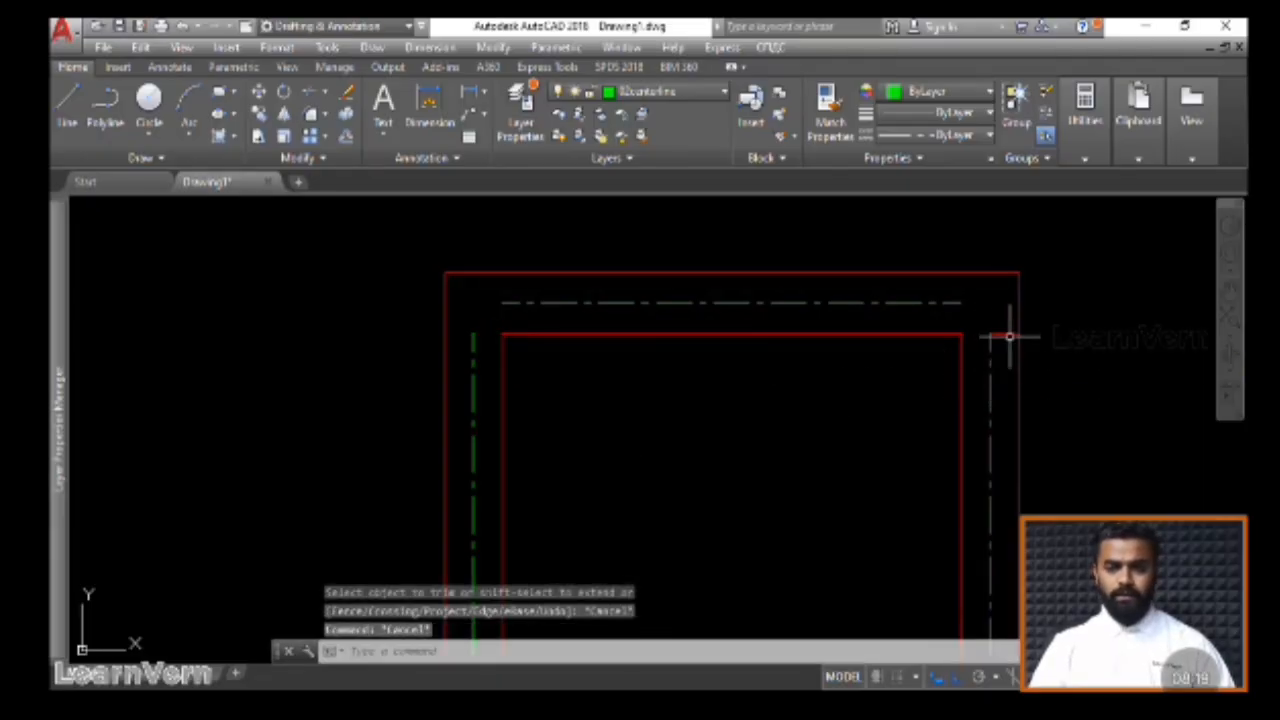
pyautogui.click(1003, 336)
pyautogui.press('Delete')
pyautogui.scroll(-4, 770, 430)
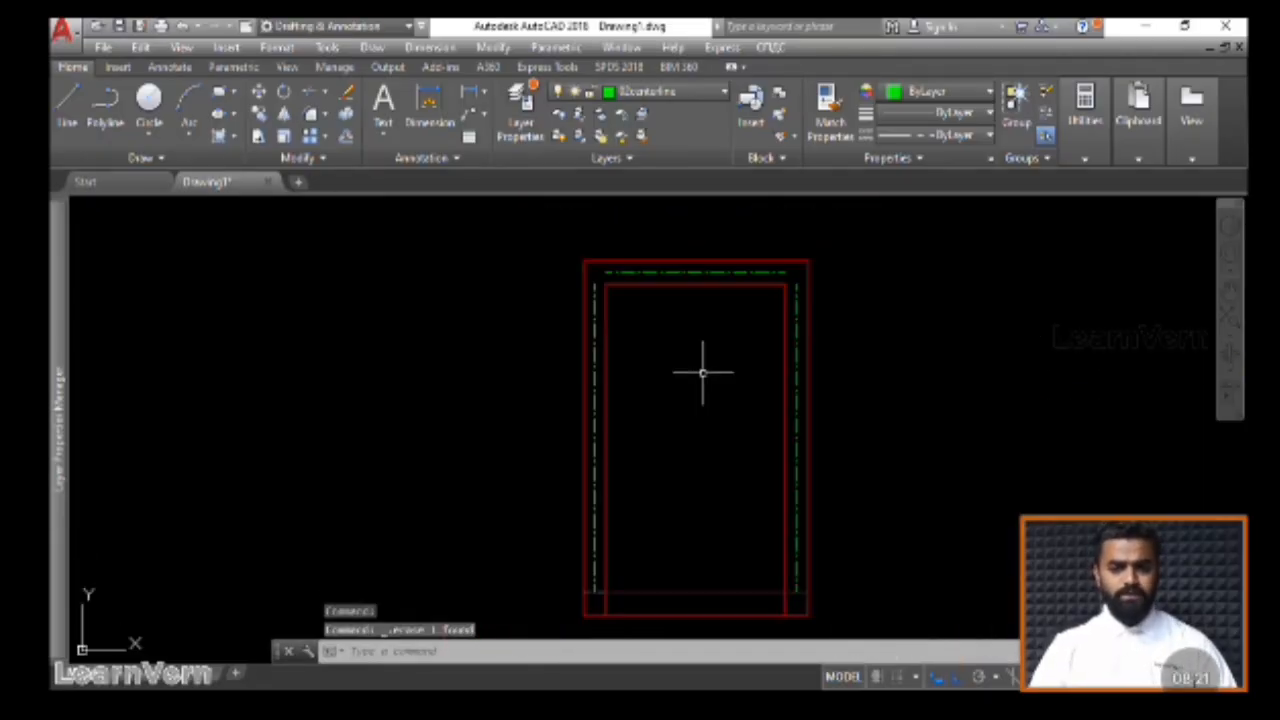
pyautogui.moveTo(703, 373); pyautogui.dragTo(677, 466, button='middle')
pyautogui.scroll(2, 660, 481)
pyautogui.scroll(-4, 677, 423)
pyautogui.scroll(2, 676, 467)
pyautogui.scroll(2, 708, 405)
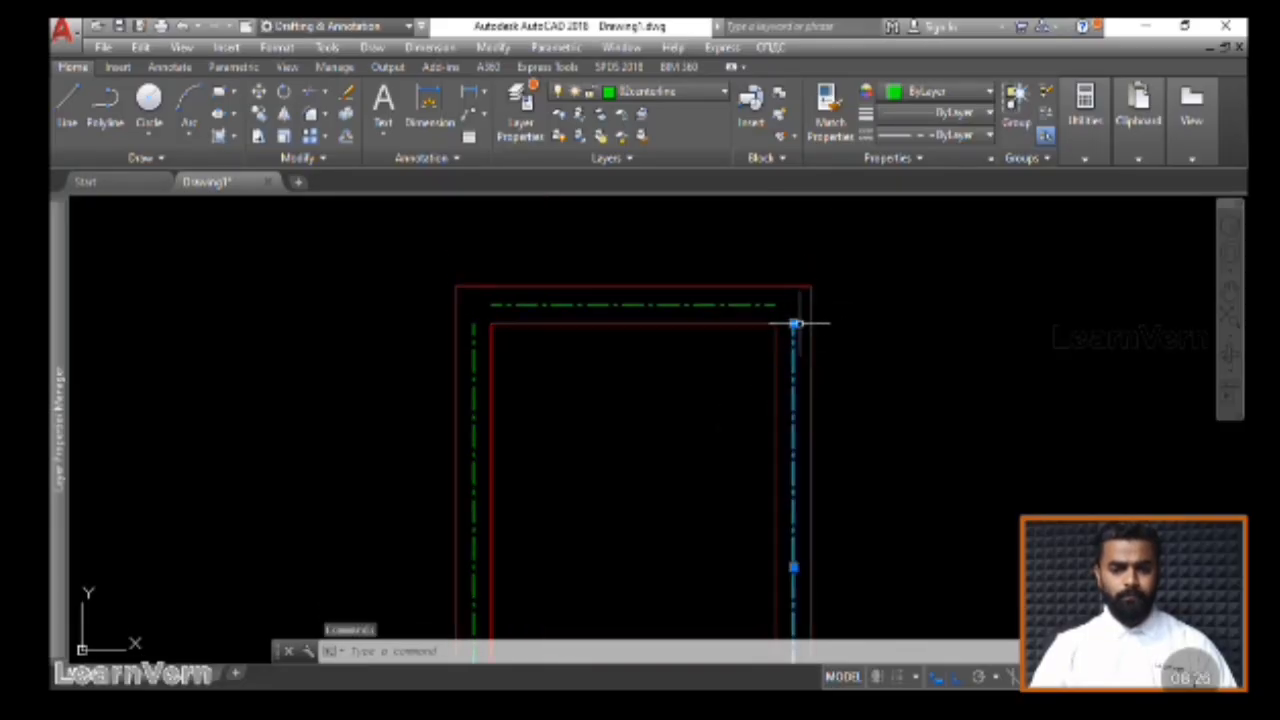
# Stretch the upper end of the right wall's centerline straight up past the top wall's outer edge
pyautogui.click(791, 322)
pyautogui.click(782, 248)
pyautogui.click(753, 304)
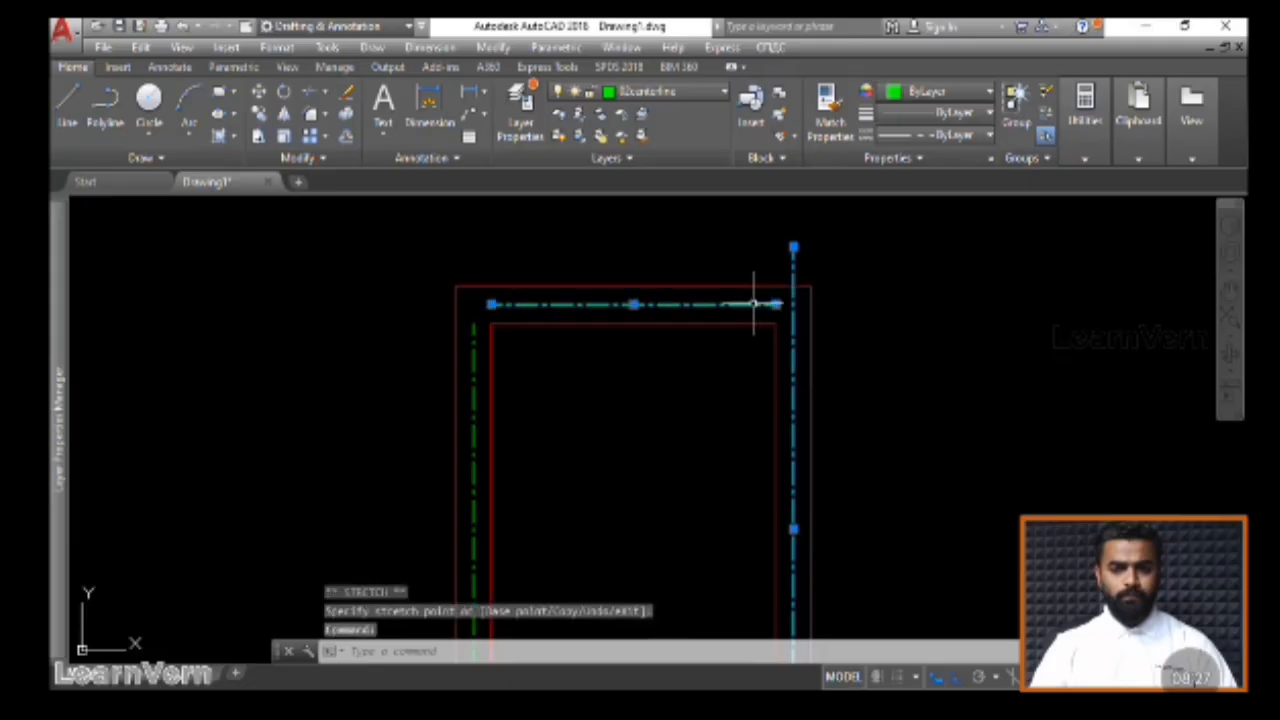
pyautogui.press('Escape')
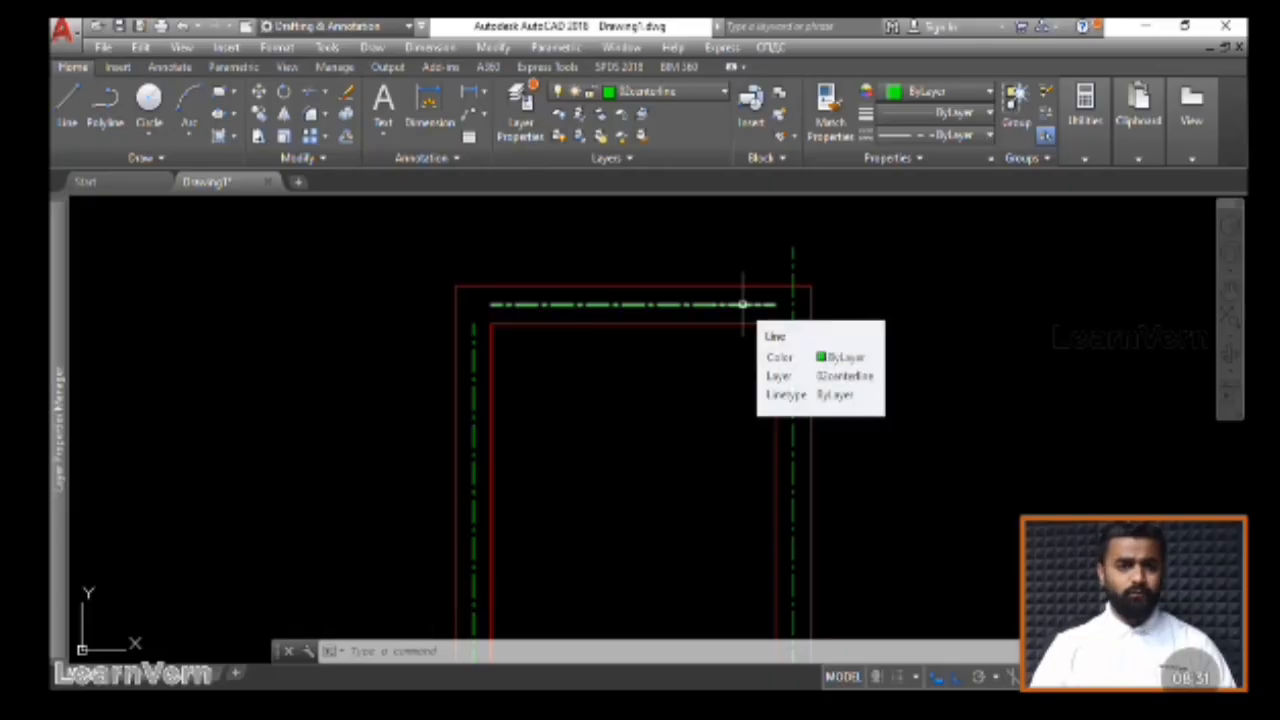
# Extend the top centerline to the right wall's centerline
pyautogui.write('EX')
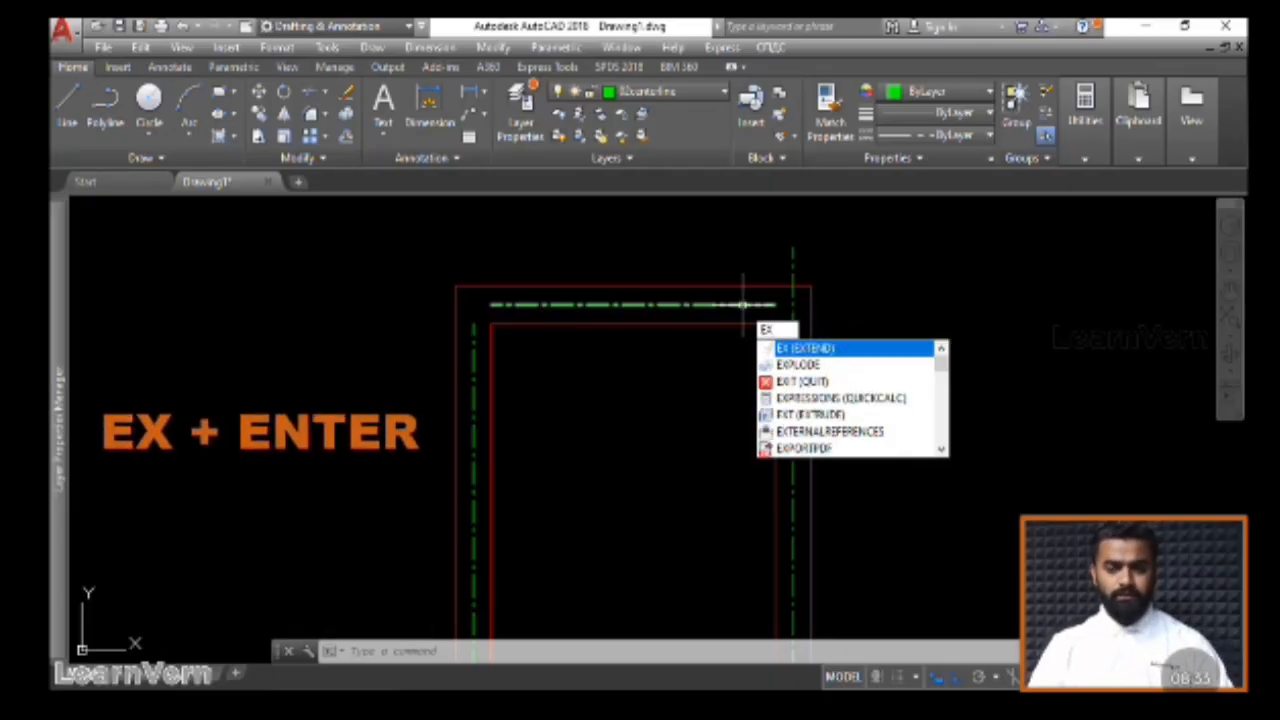
pyautogui.press('Return')
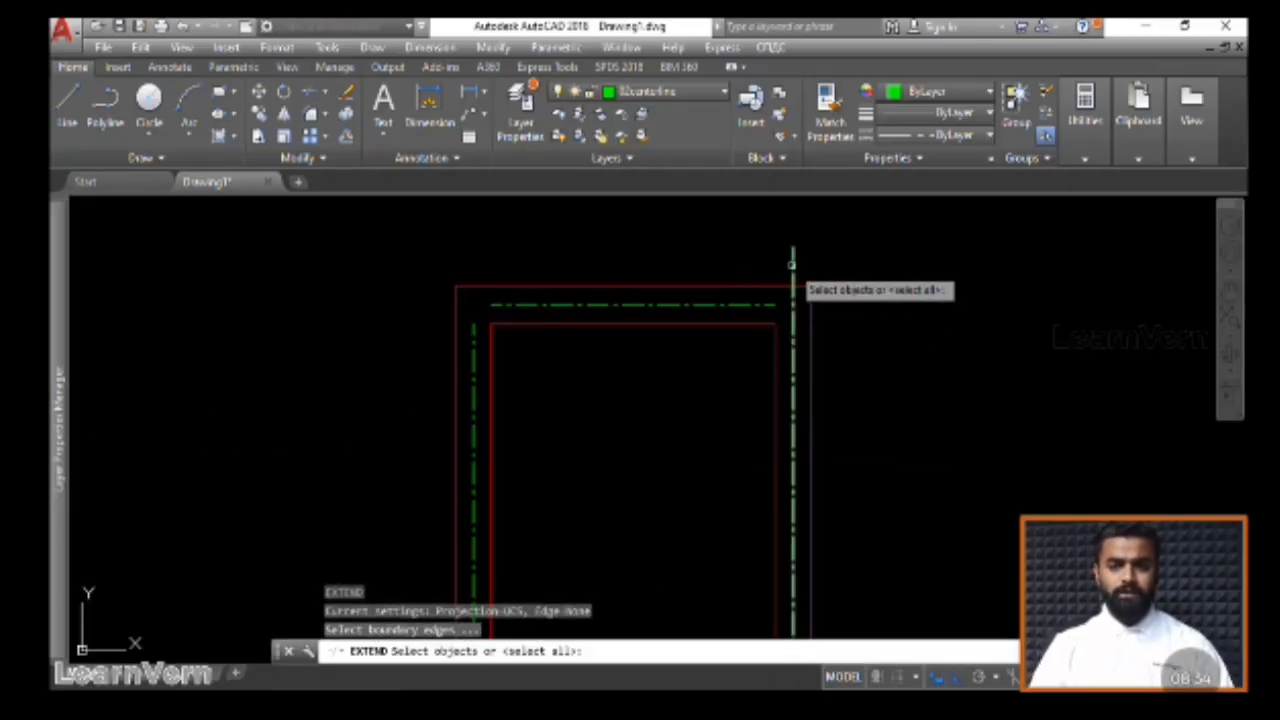
pyautogui.click(792, 262)
pyautogui.press('Return')
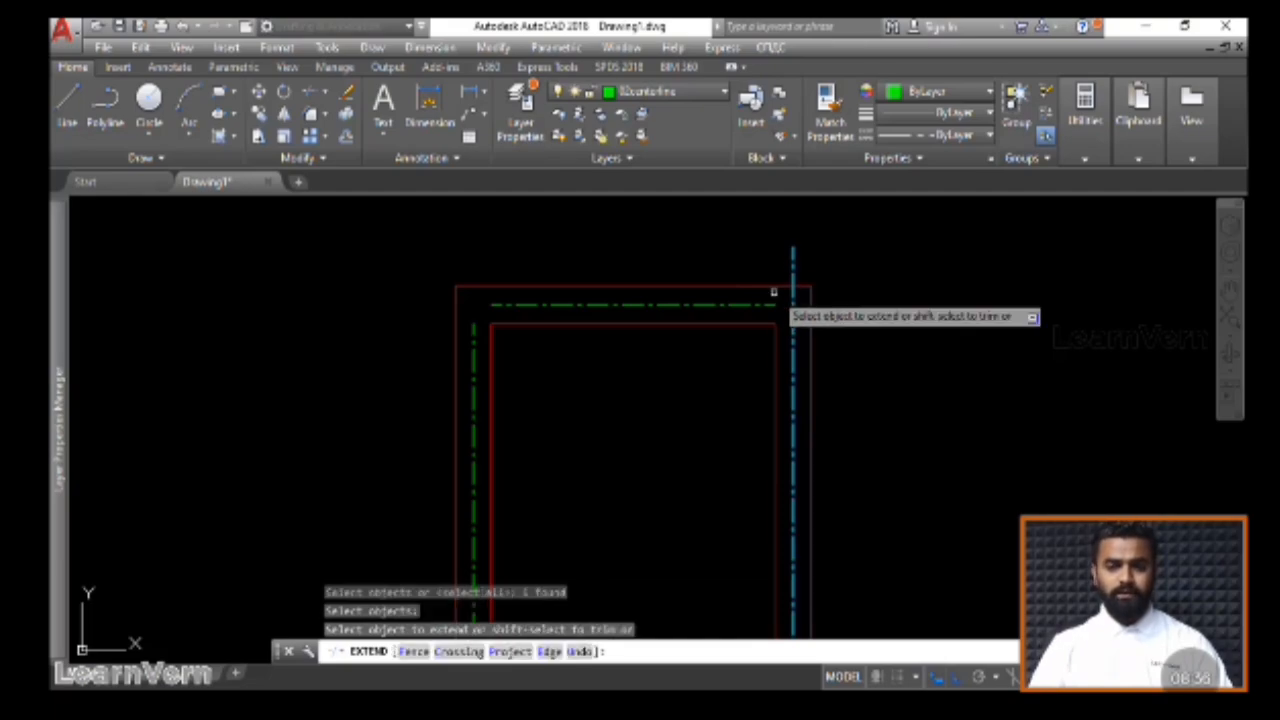
pyautogui.click(761, 304)
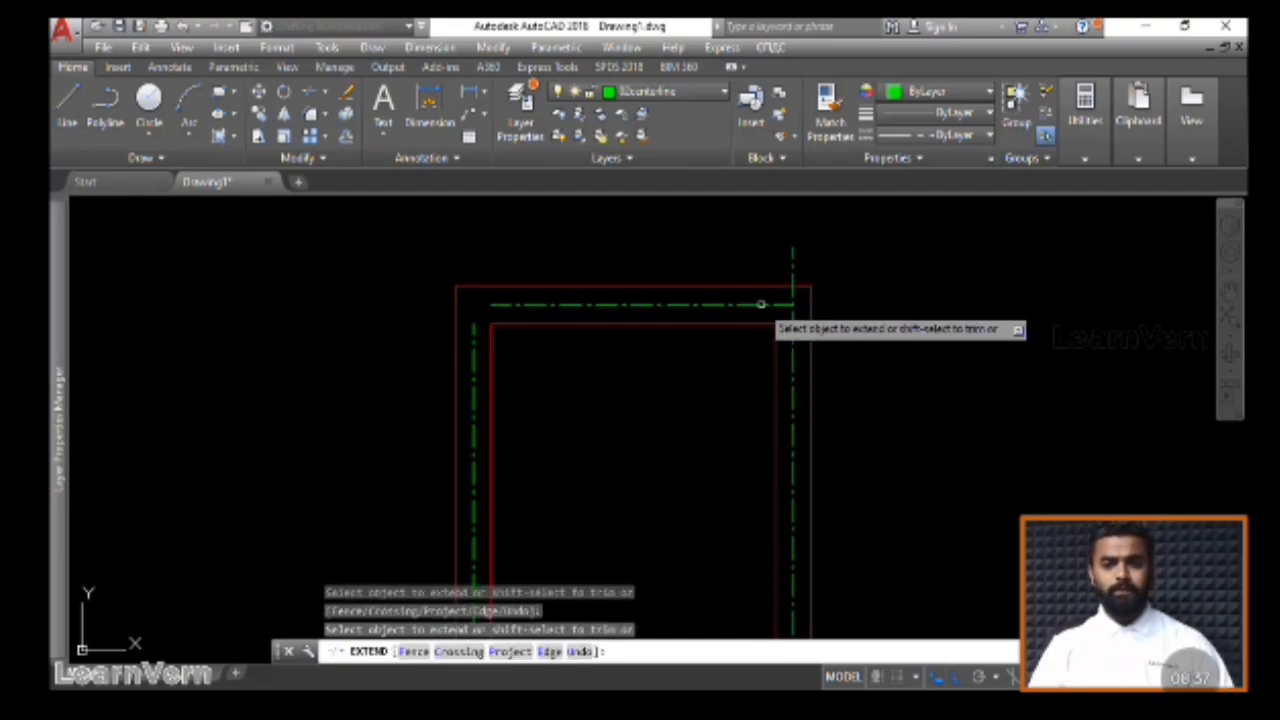
pyautogui.press('Escape')
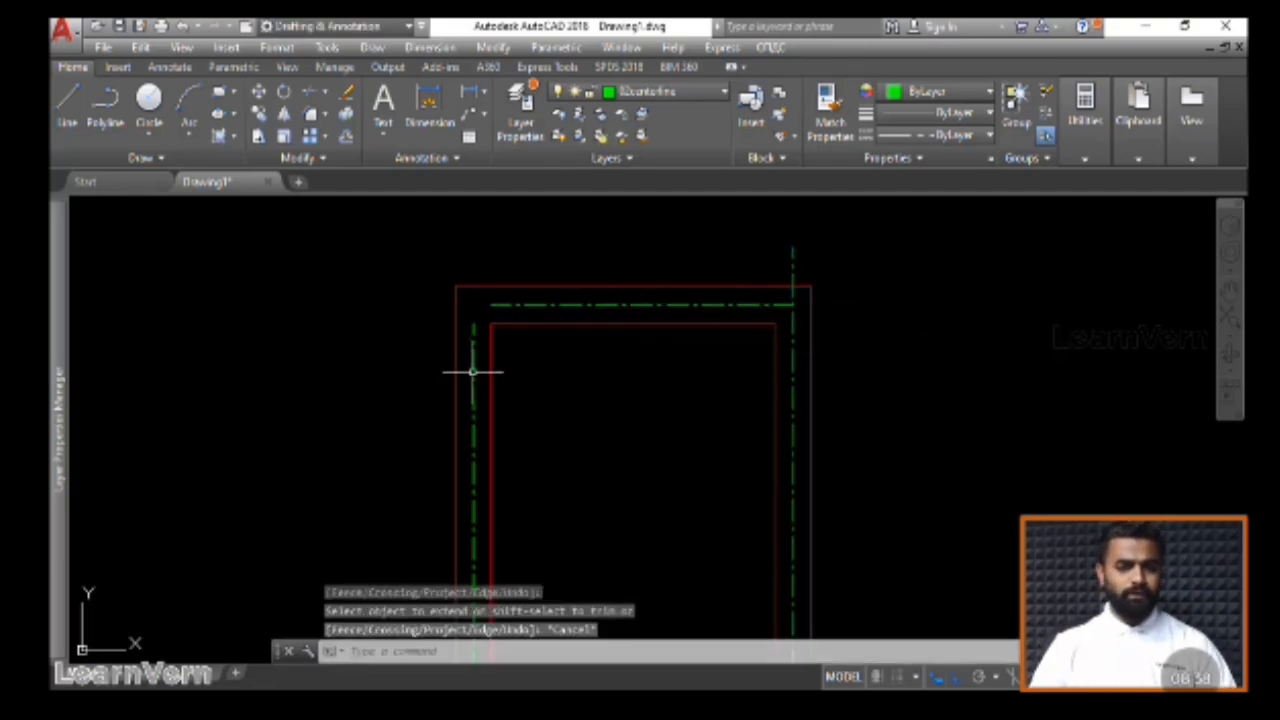
# Stretch the left end of the top centerline horizontally out past the left wall's outer edge
pyautogui.click(498, 304)
pyautogui.click(469, 304)
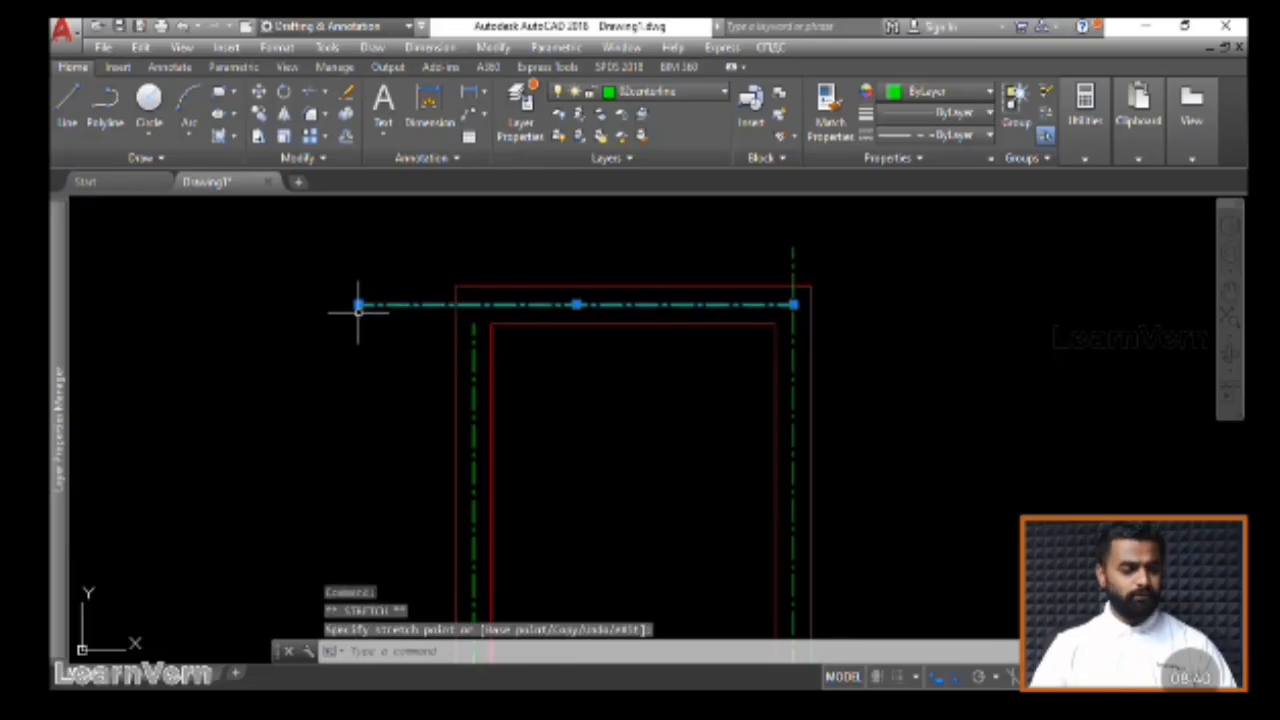
pyautogui.click(362, 305)
pyautogui.press('Escape')
pyautogui.press('Escape')
# Extend the left wall's centerline up to the top centerline
pyautogui.write('ex')
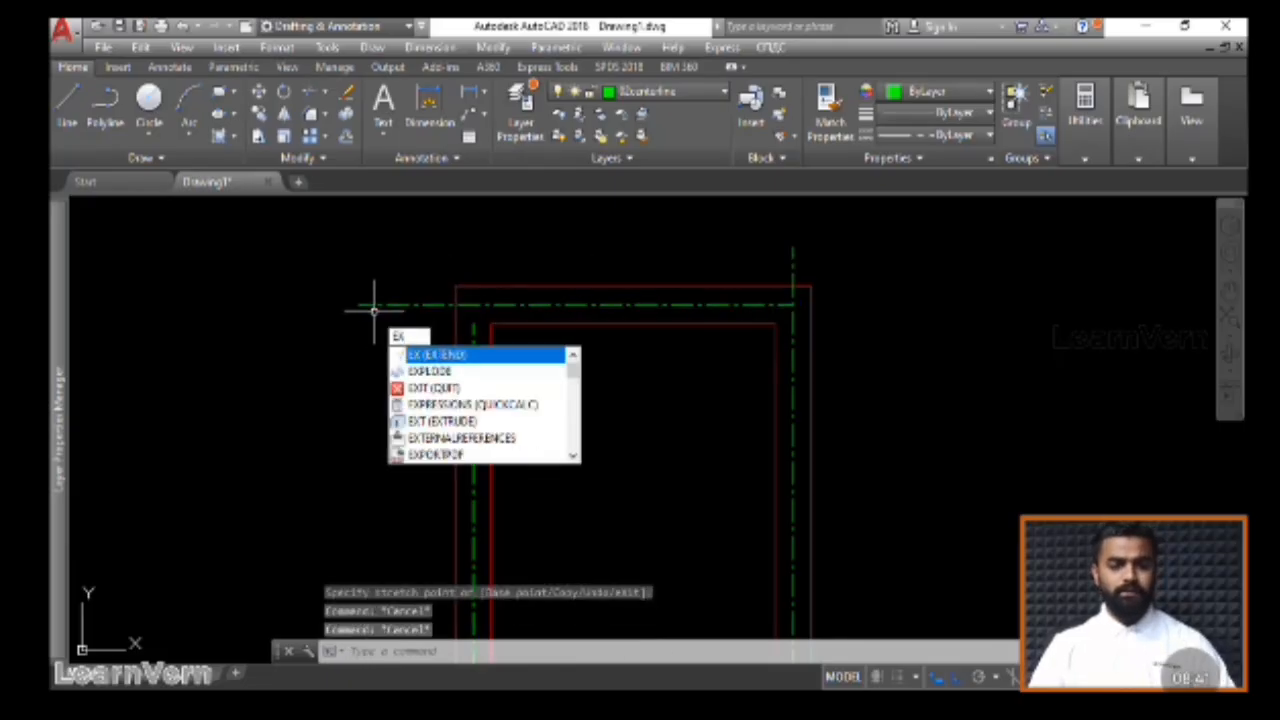
pyautogui.press('Return')
pyautogui.click(399, 304)
pyautogui.press('Return')
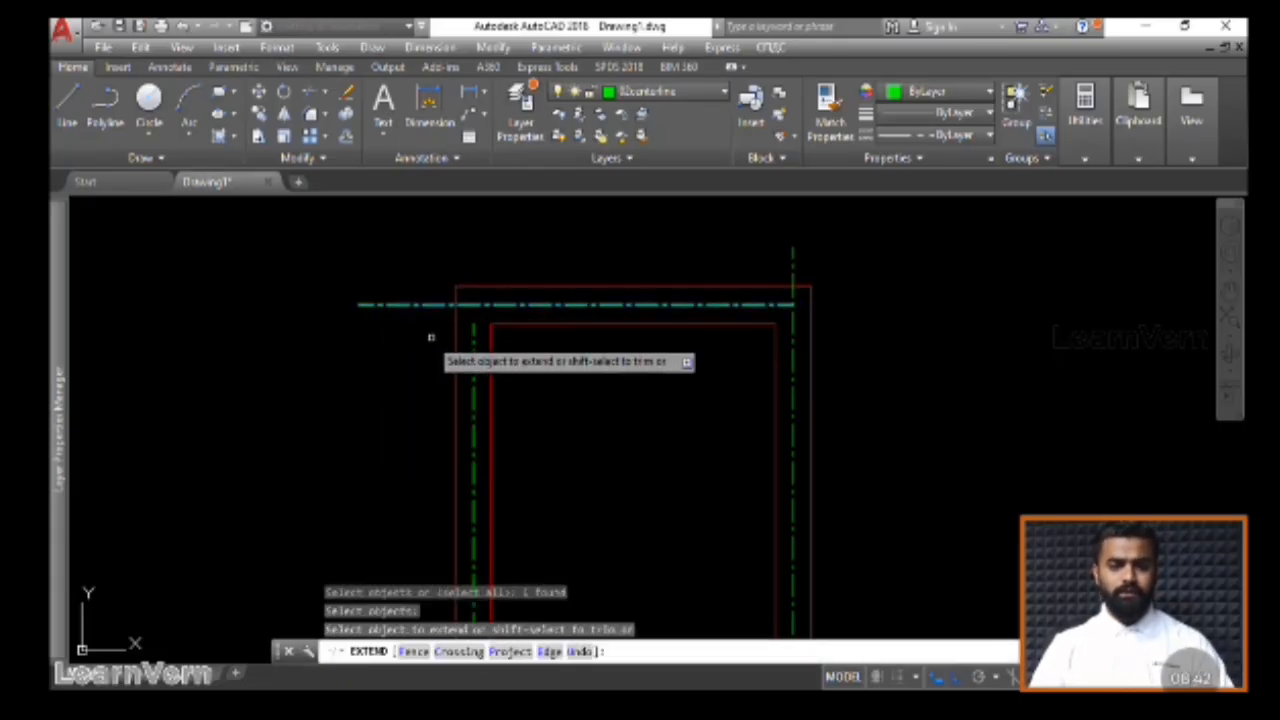
pyautogui.click(472, 350)
pyautogui.press('Escape')
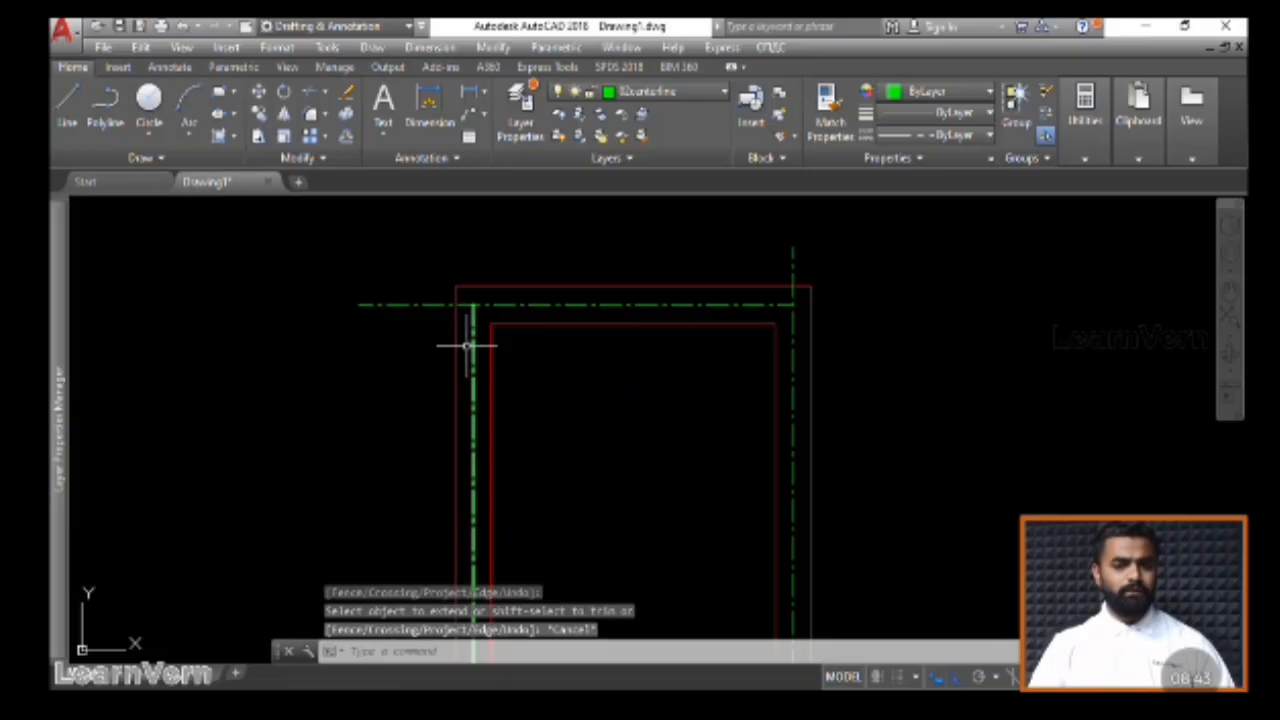
# Trim the part of the top centerline that overhangs to the left of the left centerline
pyautogui.click(409, 330)
pyautogui.press('Escape')
pyautogui.write('tr')
pyautogui.press('Return')
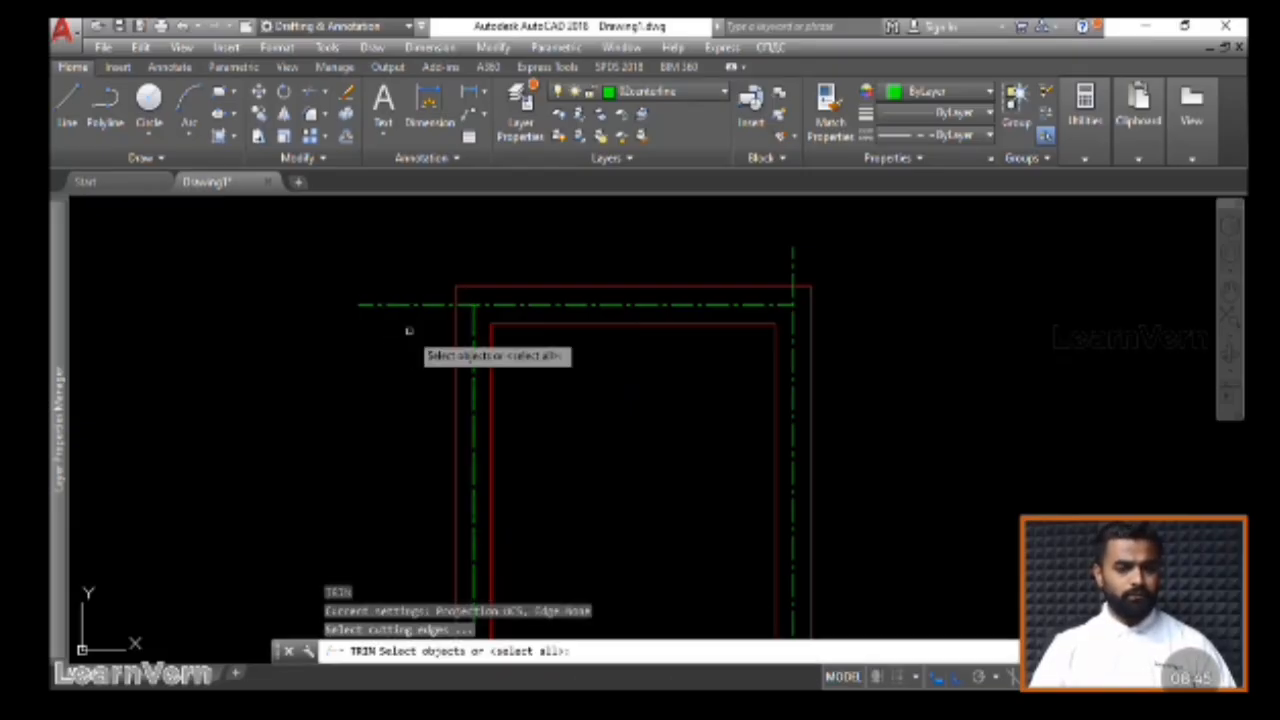
pyautogui.press('Return')
pyautogui.click(409, 330)
pyautogui.click(409, 288)
pyautogui.click(461, 305)
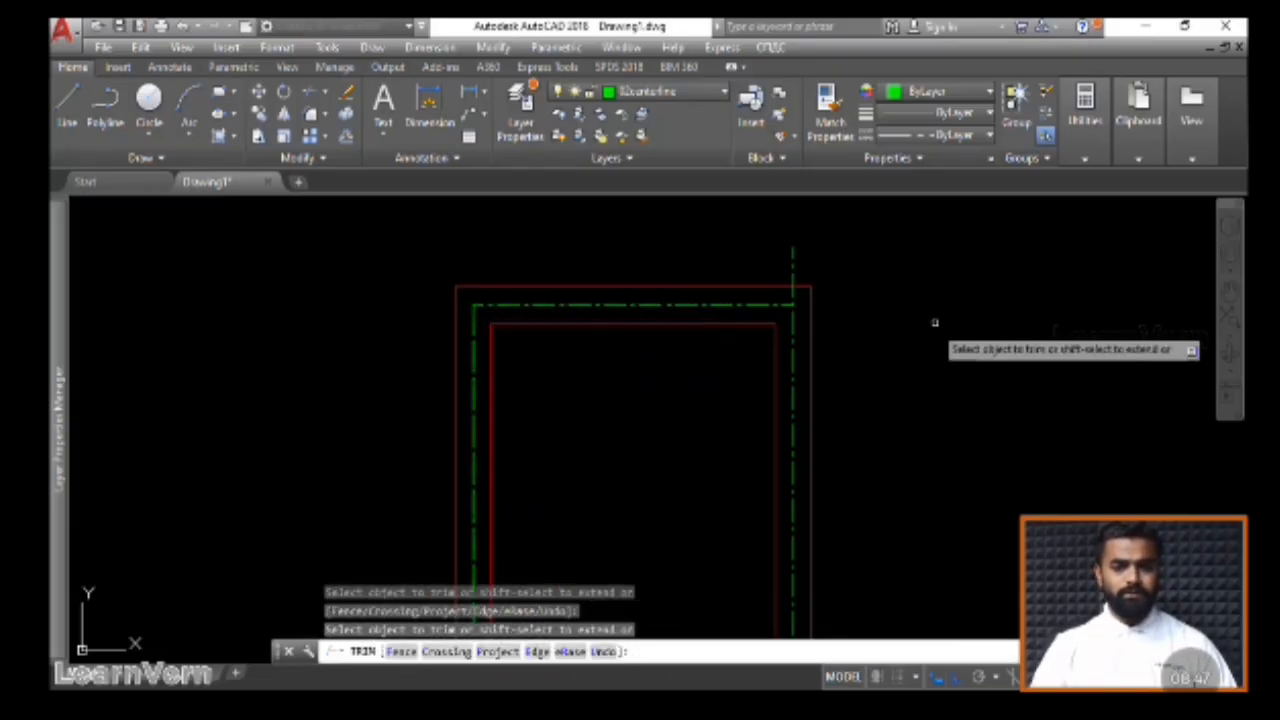
# Trim the part of the right centerline that rises above the top centerline
pyautogui.click(819, 259)
pyautogui.click(783, 260)
pyautogui.click(795, 296)
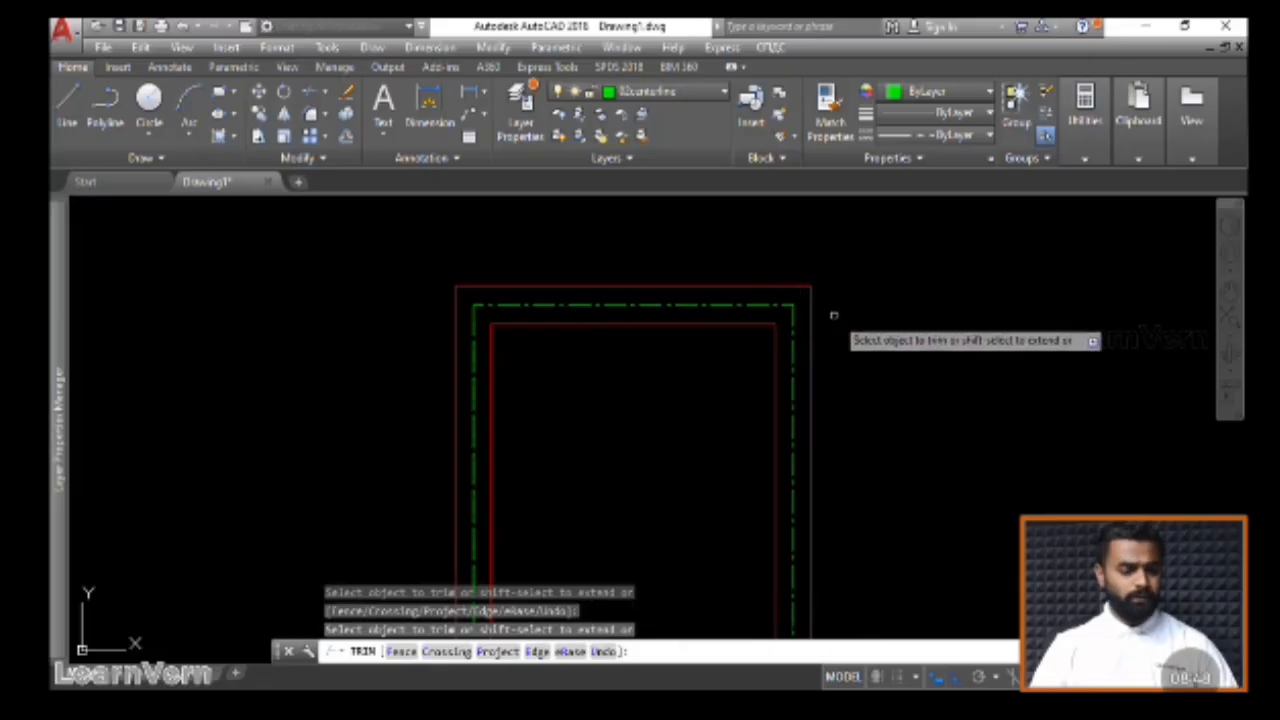
pyautogui.press('Escape')
pyautogui.click(697, 305)
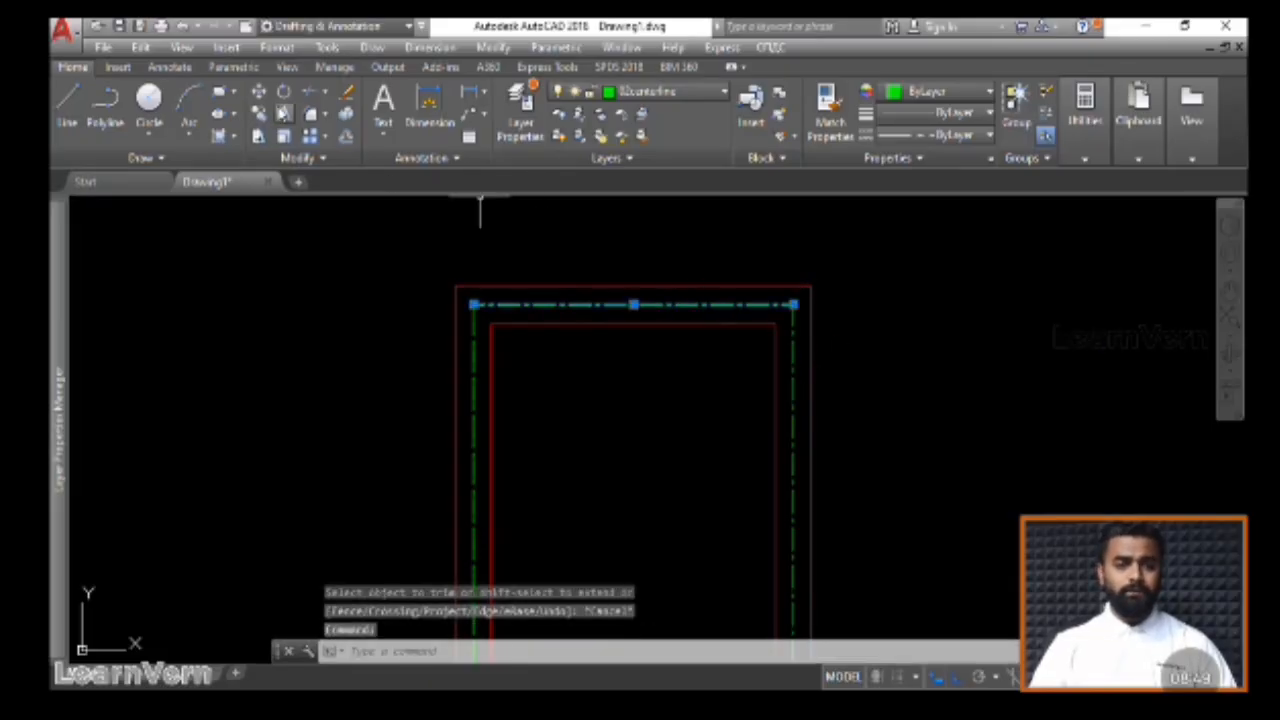
pyautogui.click(284, 113)
pyautogui.moveTo(586, 491)
pyautogui.mouseDown(button='middle')
pyautogui.moveTo(543, 296)
pyautogui.moveTo(580, 391)
pyautogui.mouseUp(button='middle')
pyautogui.scroll(-2, 591, 403)
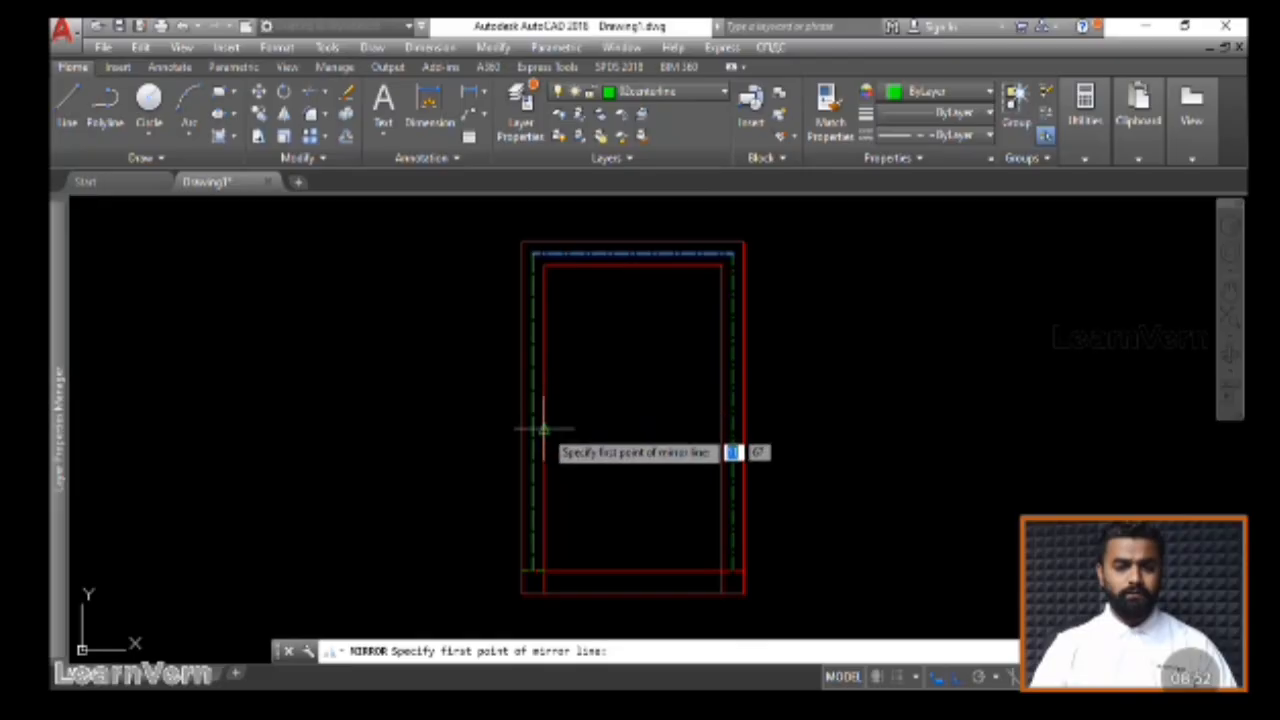
pyautogui.click(543, 429)
pyautogui.click(719, 436)
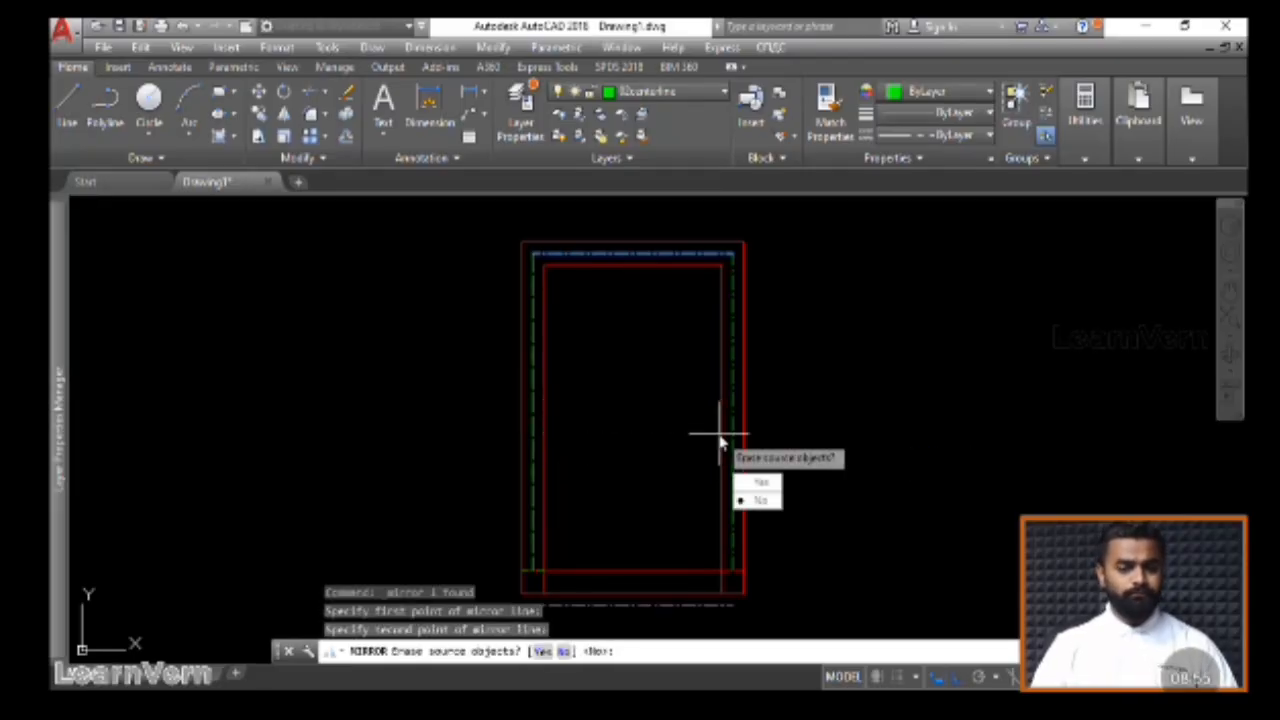
pyautogui.press('Escape')
pyautogui.press('Escape')
pyautogui.press('Escape')
# Trim the left and right walls' inner lines where they run through the bottom wall
pyautogui.moveTo(711, 434)
pyautogui.mouseDown(button='middle')
pyautogui.moveTo(654, 437)
pyautogui.moveTo(642, 356)
pyautogui.mouseUp(button='middle')
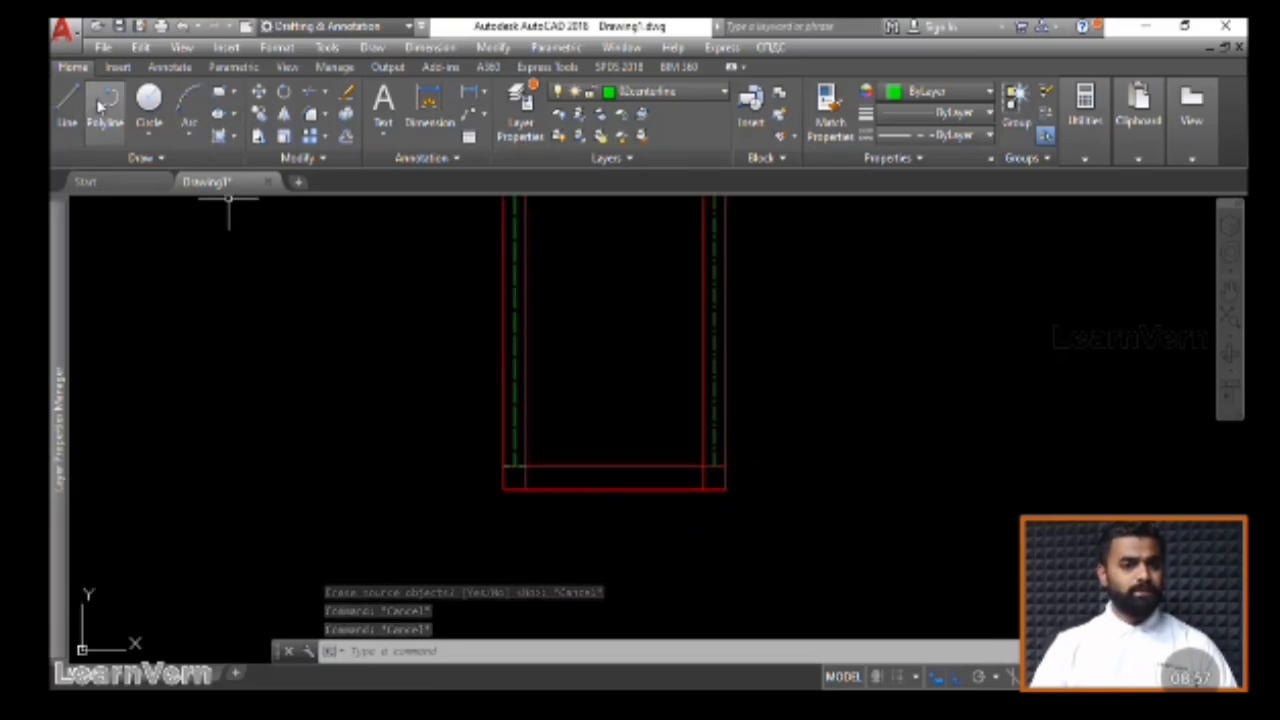
pyautogui.hotkey('ctrl', 'space')
pyautogui.write('tr')
pyautogui.press('space')
pyautogui.press('space')
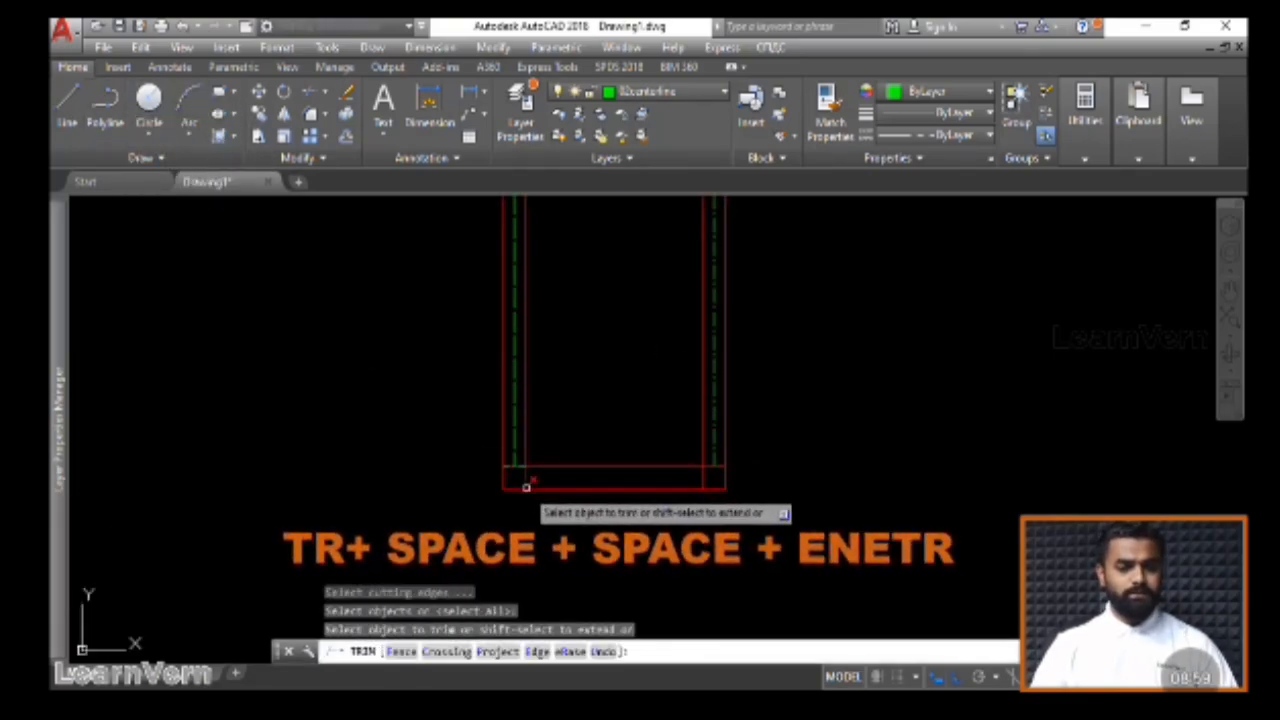
pyautogui.press('Escape')
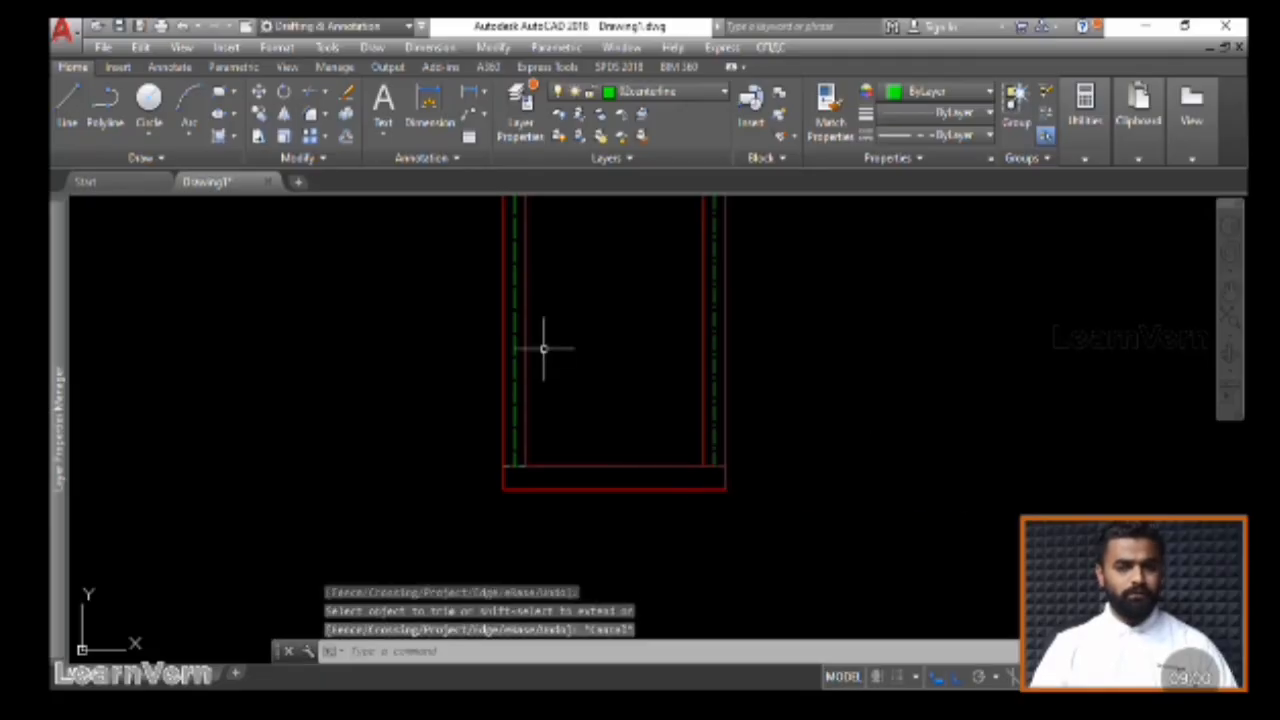
# Mirror the top centerline about a horizontal line through the midpoints of the inner side walls, keeping the original
pyautogui.scroll(-3, 575, 370)
pyautogui.scroll(5, 581, 330)
pyautogui.click(562, 213)
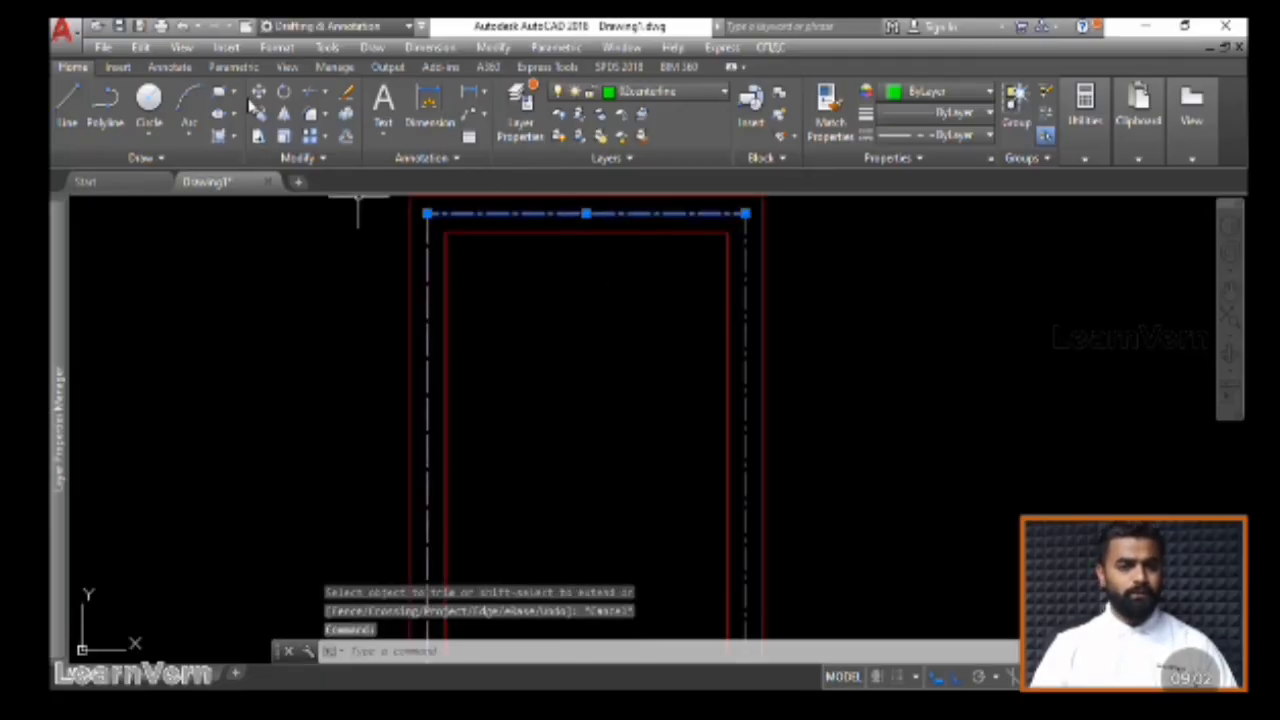
pyautogui.click(298, 113)
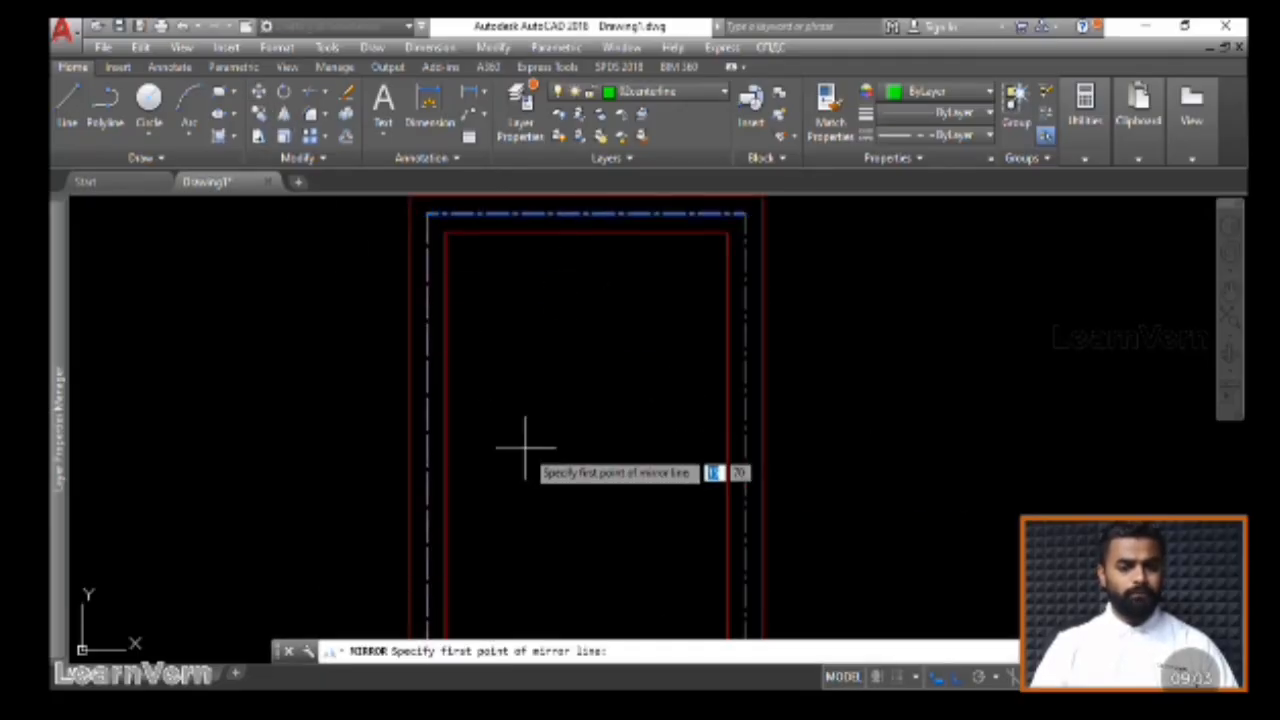
pyautogui.moveTo(523, 443); pyautogui.dragTo(429, 309, button='middle')
pyautogui.click(423, 340)
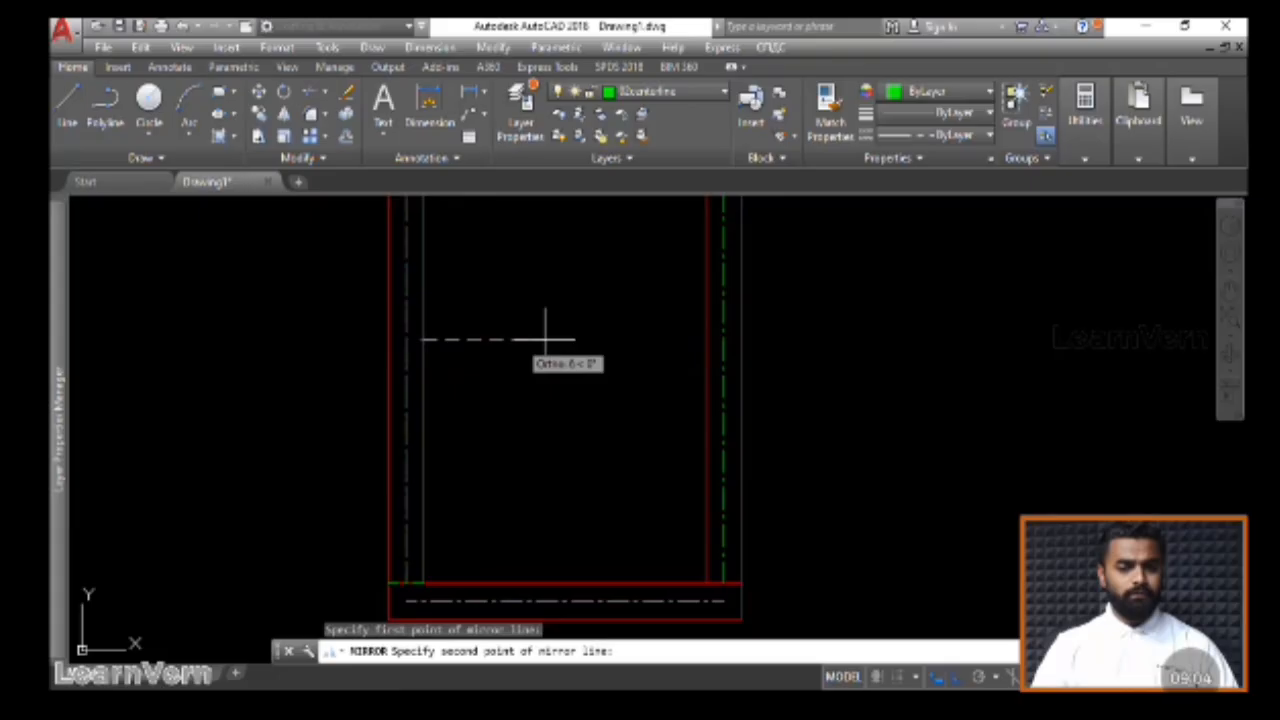
pyautogui.click(702, 336)
pyautogui.press('Return')
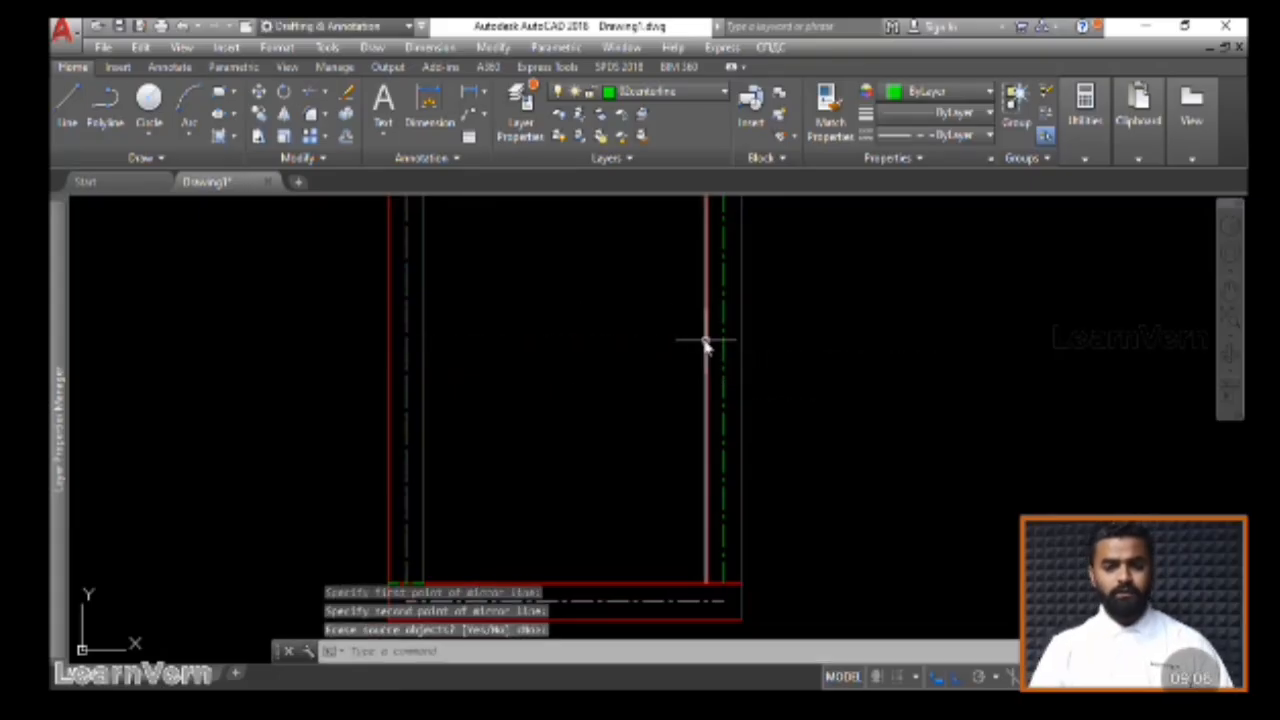
# Stretch both ends of the bottom centerline horizontally out past the outer edges of the side walls
pyautogui.scroll(-2, 597, 446)
pyautogui.moveTo(597, 446); pyautogui.dragTo(582, 380, button='middle')
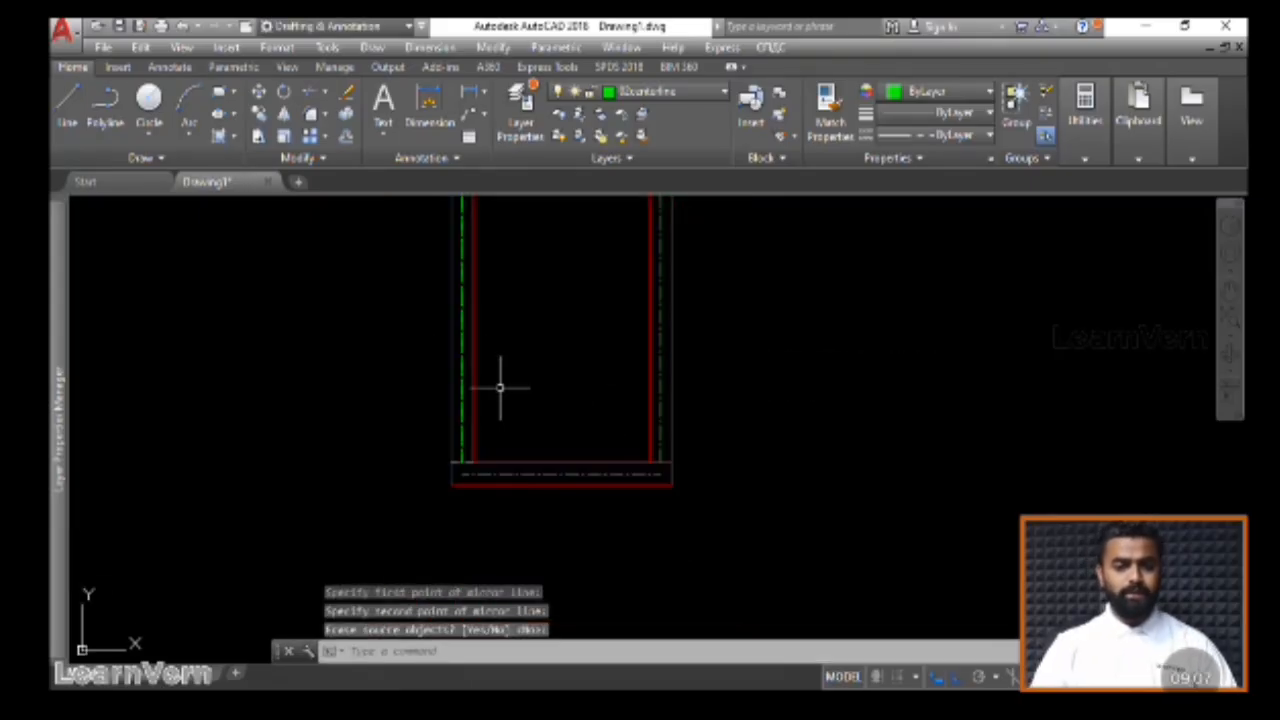
pyautogui.scroll(2, 480, 467)
pyautogui.click(500, 483)
pyautogui.click(446, 482)
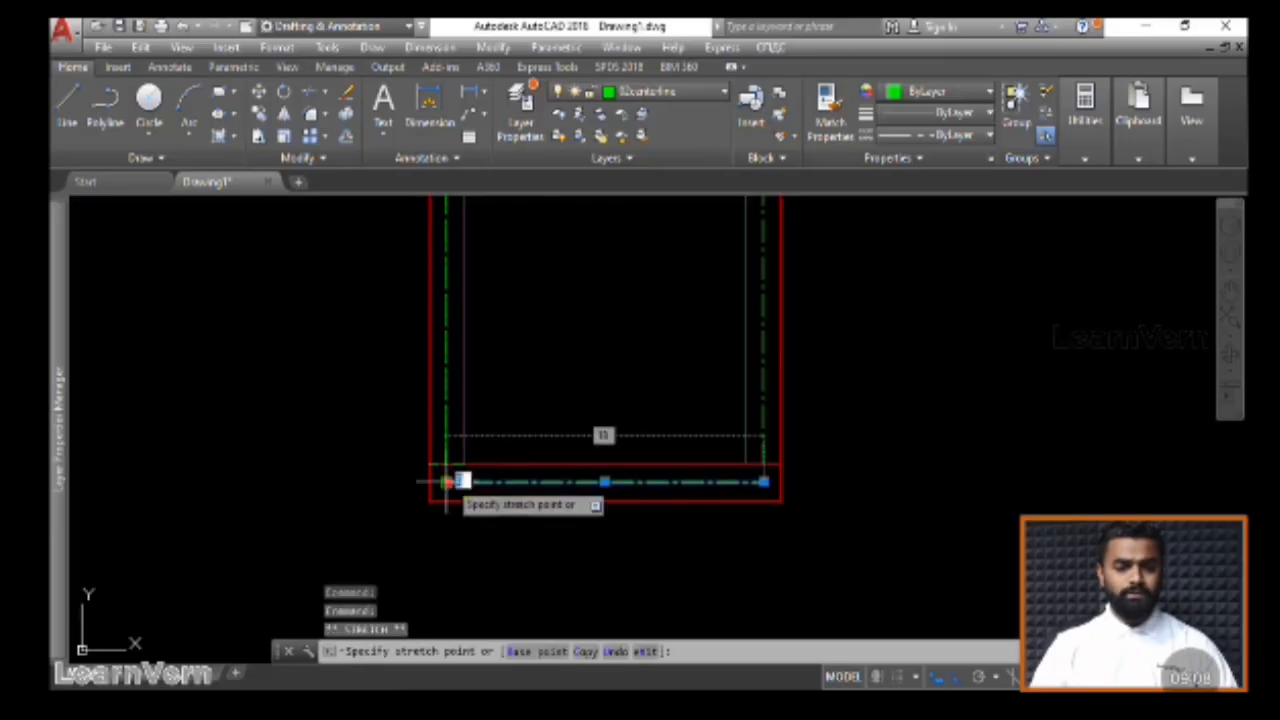
pyautogui.click(339, 482)
pyautogui.press('Escape')
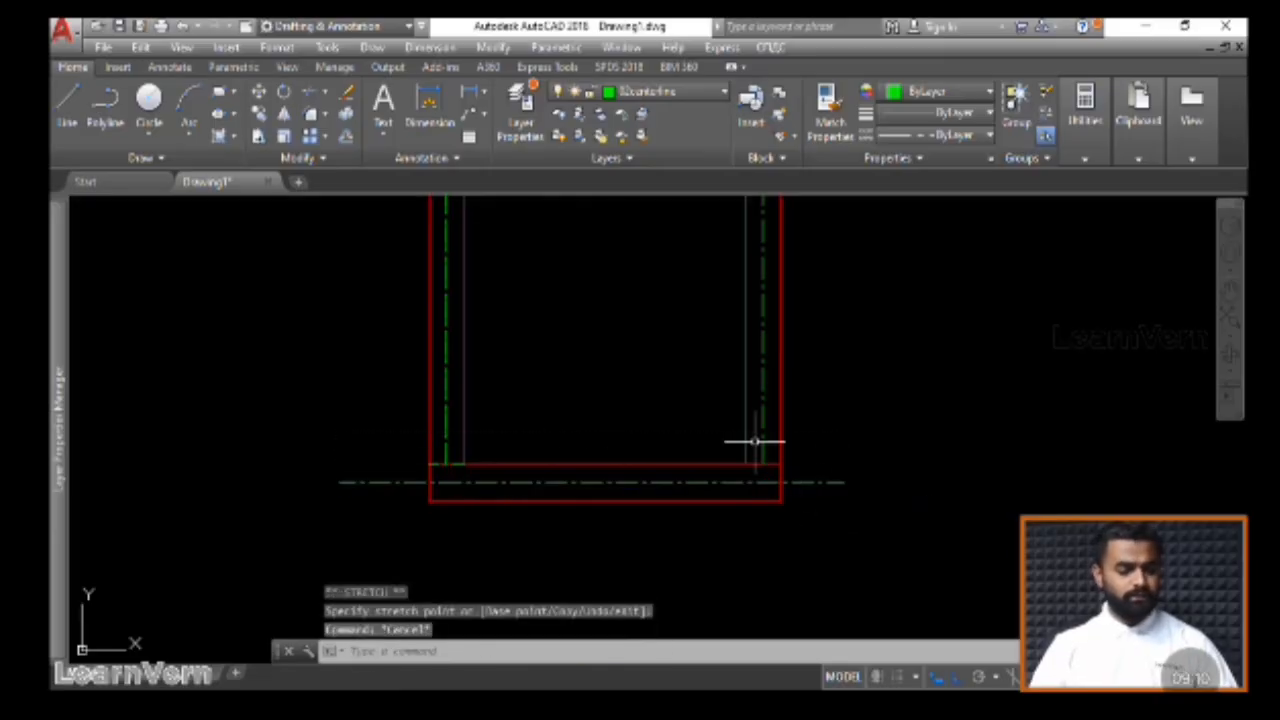
# Extend the left and right walls' centerlines down to the bottom centerline
pyautogui.write('ex')
pyautogui.press('Return')
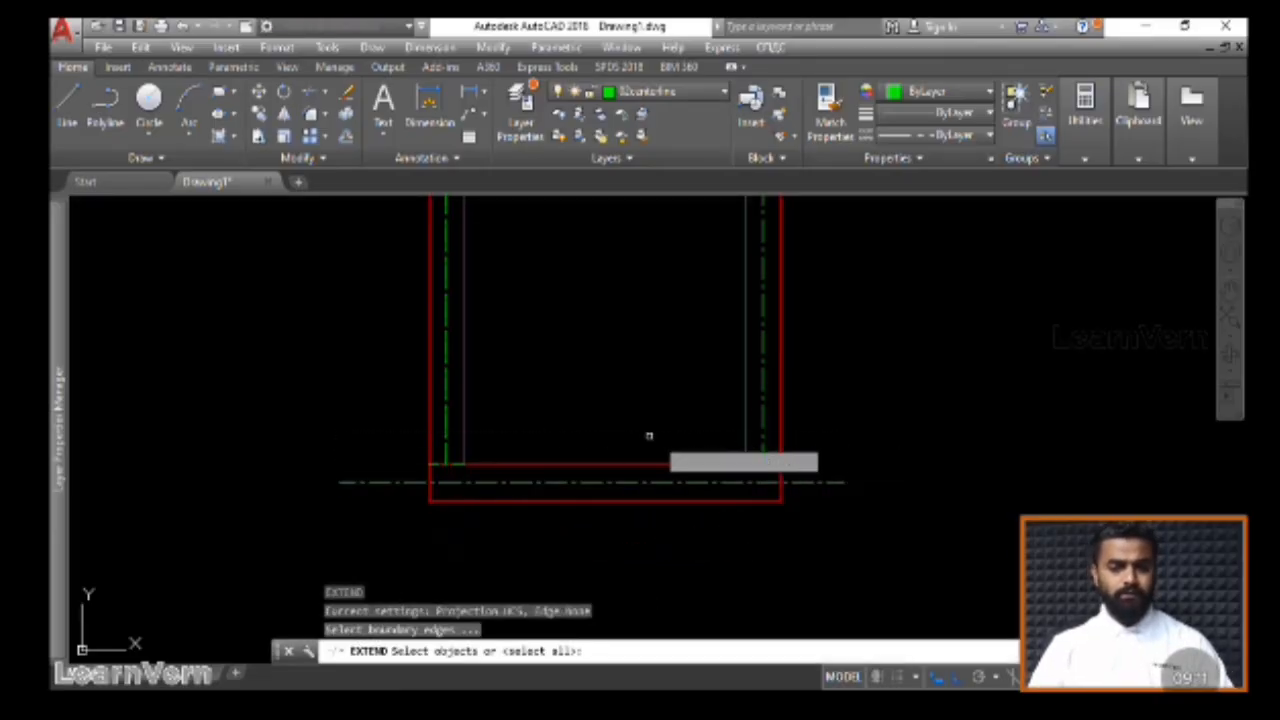
pyautogui.click(590, 482)
pyautogui.press('Return')
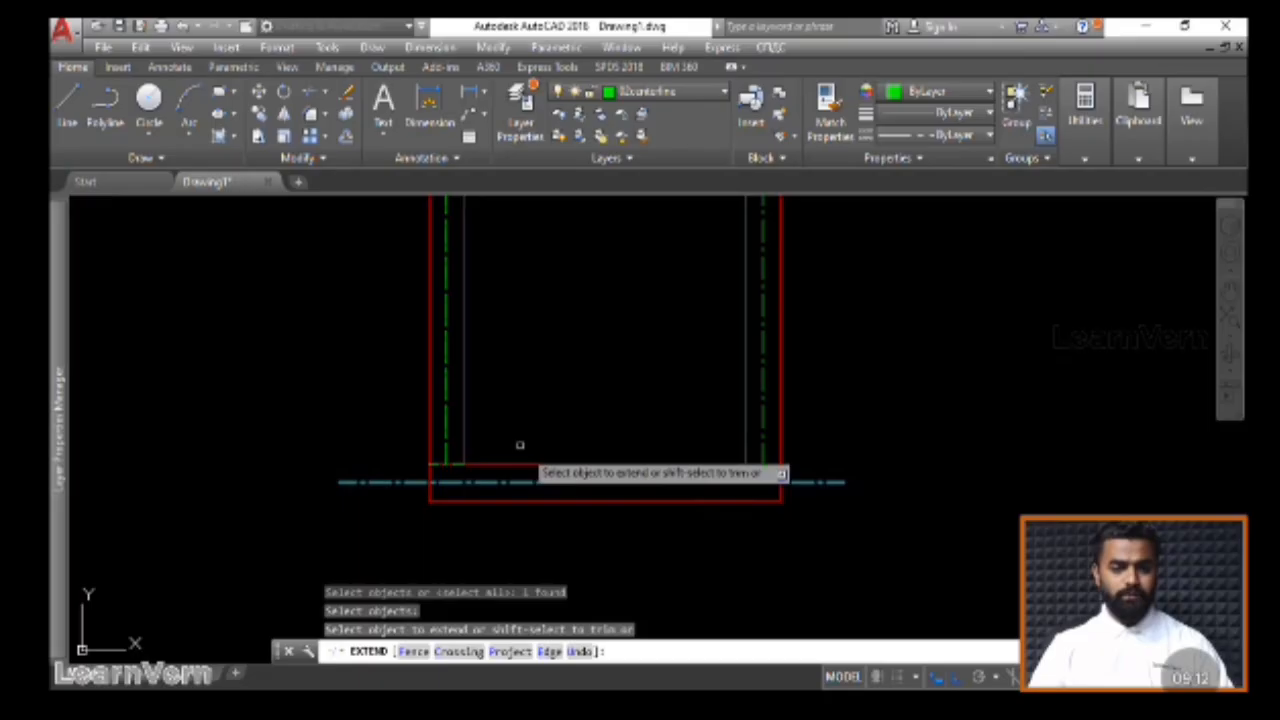
pyautogui.click(446, 423)
pyautogui.press('Escape')
pyautogui.press('Escape')
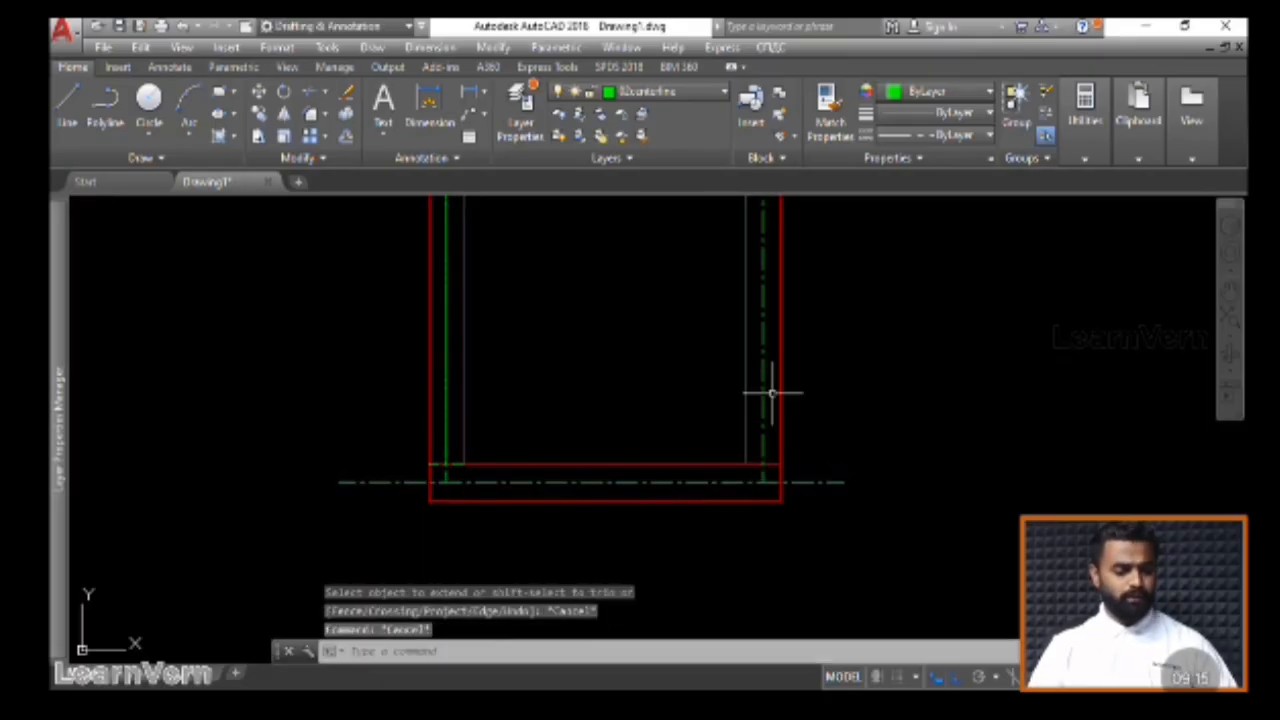
# Trim the bottom centerline's left overhang and the inner wall line between the left outer edge and left centerline
pyautogui.write('tr')
pyautogui.press('Return')
pyautogui.press('Return')
pyautogui.scroll(4, 456, 462)
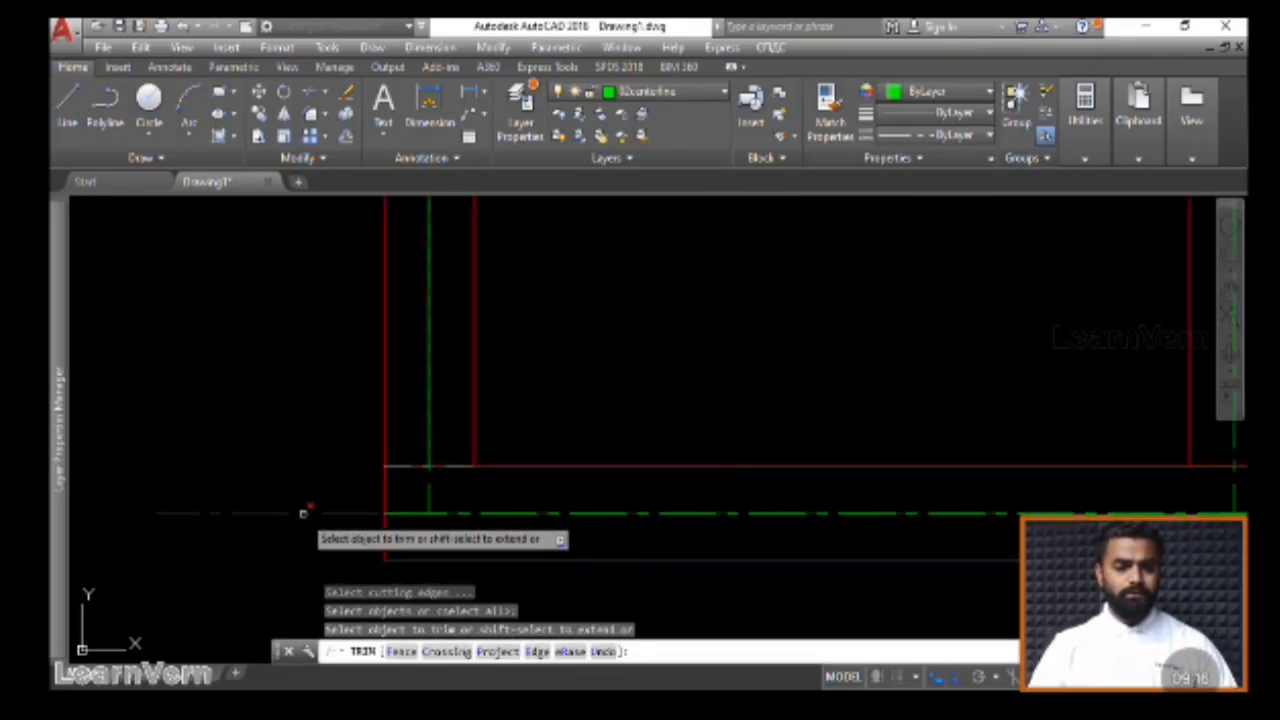
pyautogui.click(392, 513)
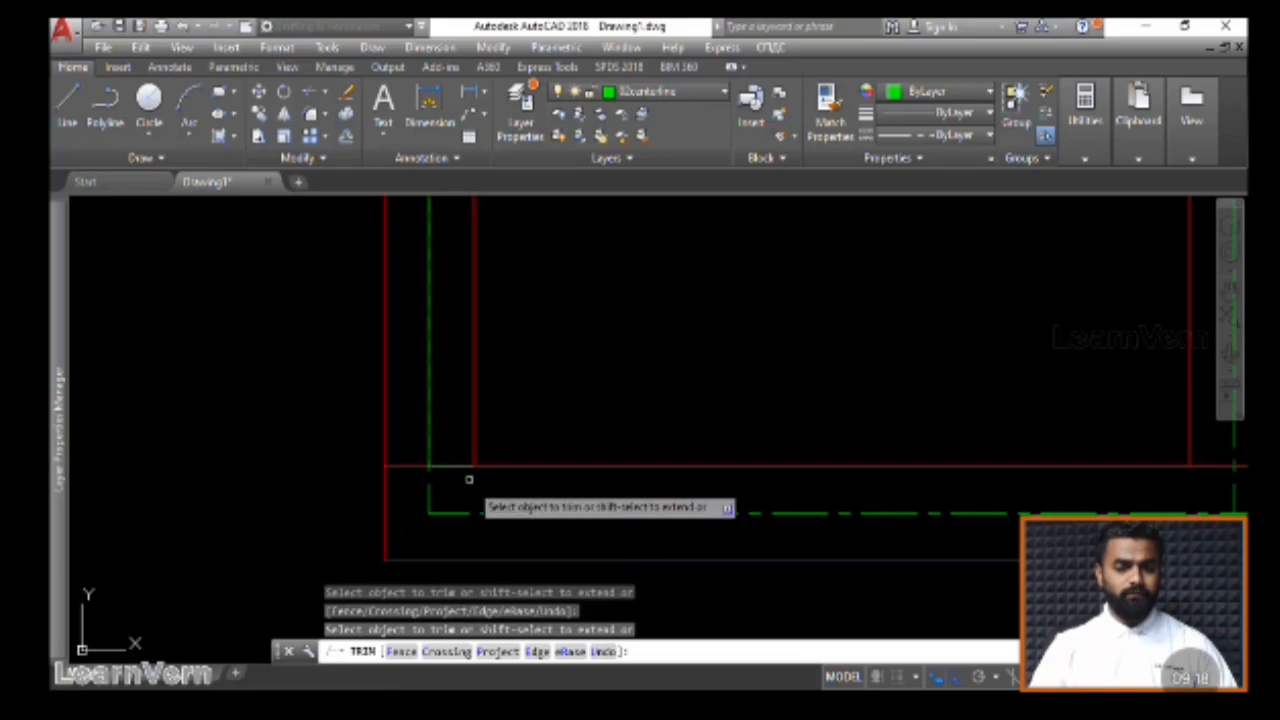
pyautogui.click(404, 466)
# Trim the bottom centerline's right overhang and the inner wall line between the right centerline and right outer edge
pyautogui.scroll(-2, 650, 513)
pyautogui.moveTo(710, 509); pyautogui.dragTo(511, 487, button='middle')
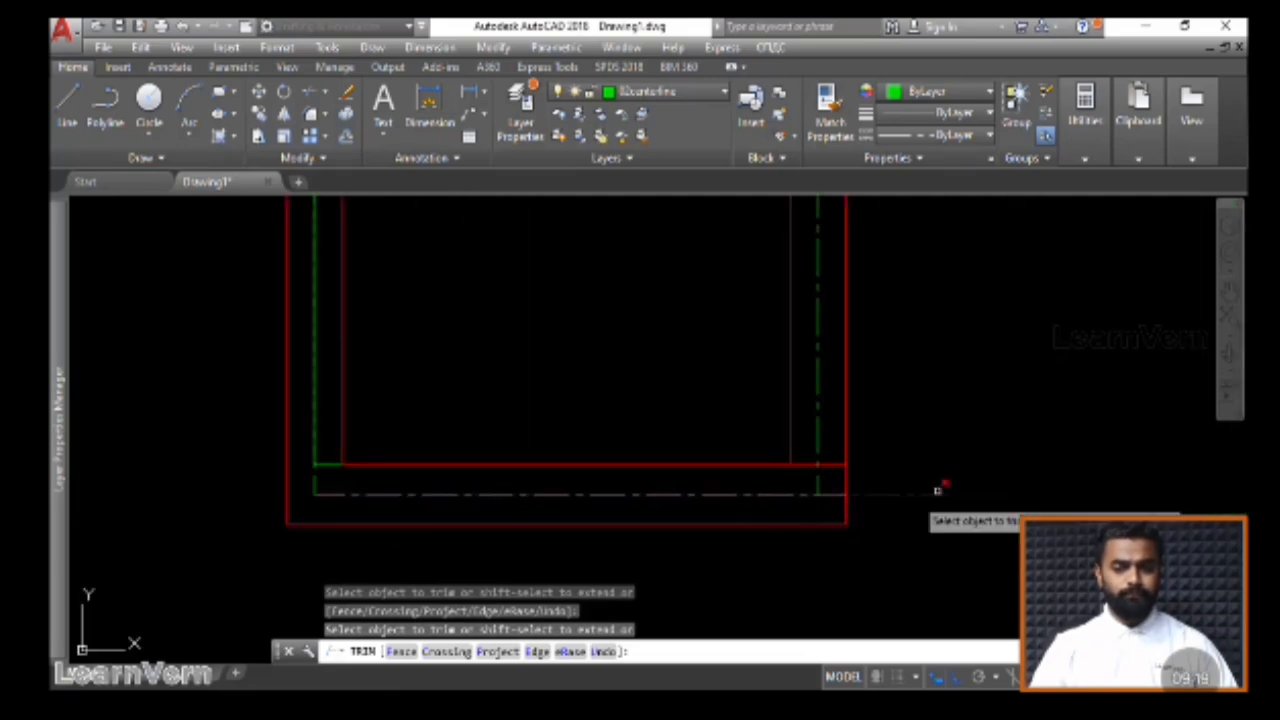
pyautogui.click(910, 495)
pyautogui.click(895, 489)
pyautogui.click(838, 463)
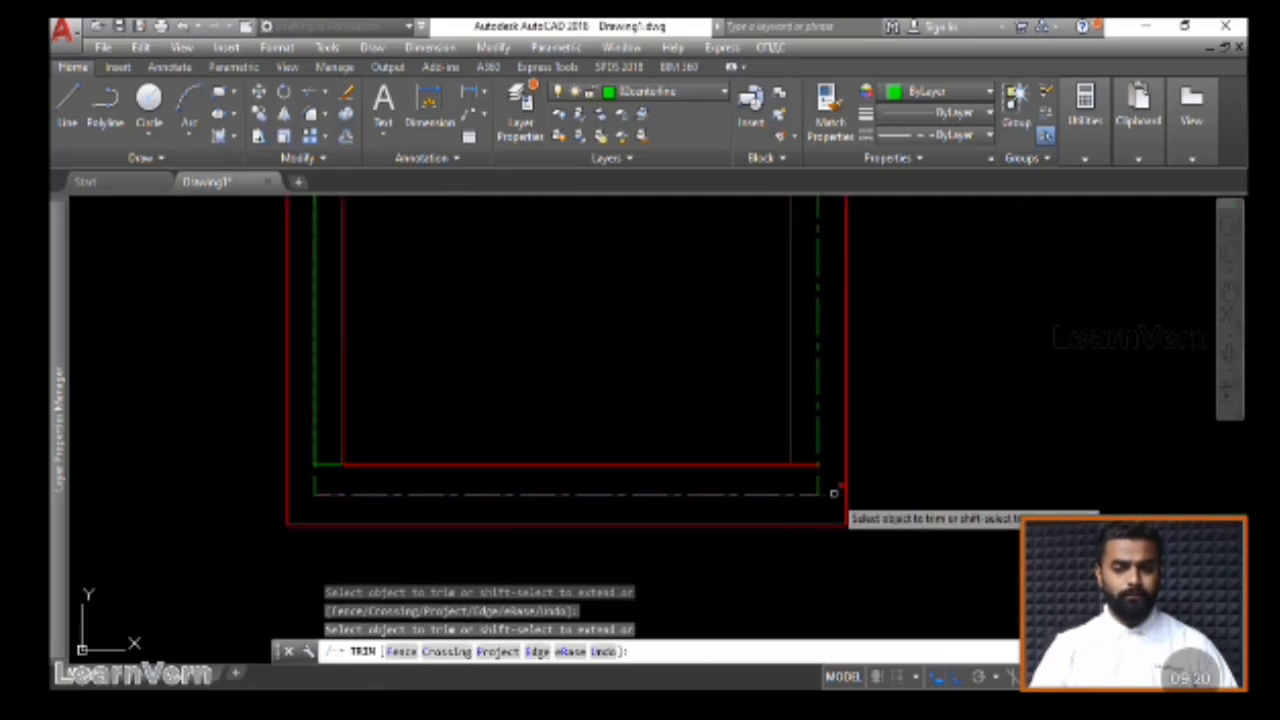
pyautogui.click(835, 494)
pyautogui.press('Escape')
# Remove the leftover stubs of the bottom inner wall line between each side centerline and the adjacent inner side wall edge
pyautogui.click(330, 465)
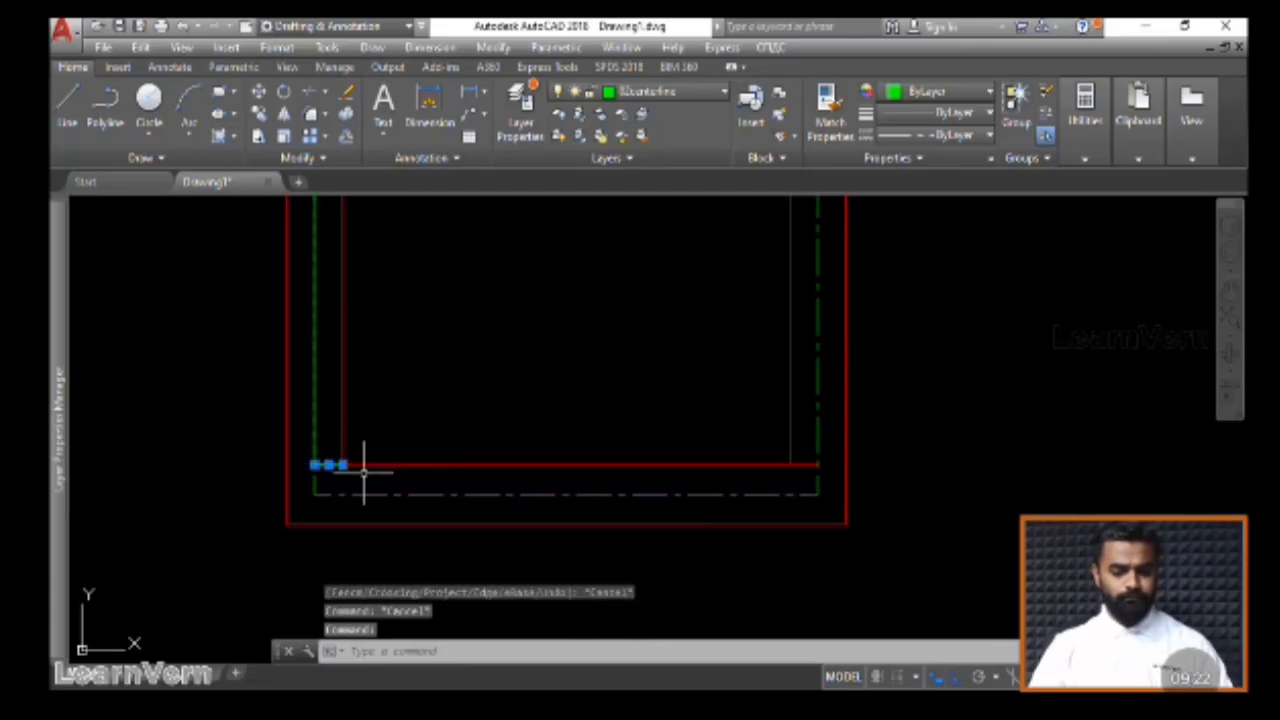
pyautogui.press('Delete')
pyautogui.write('tr')
pyautogui.press('Return')
pyautogui.press('Return')
pyautogui.click(324, 464)
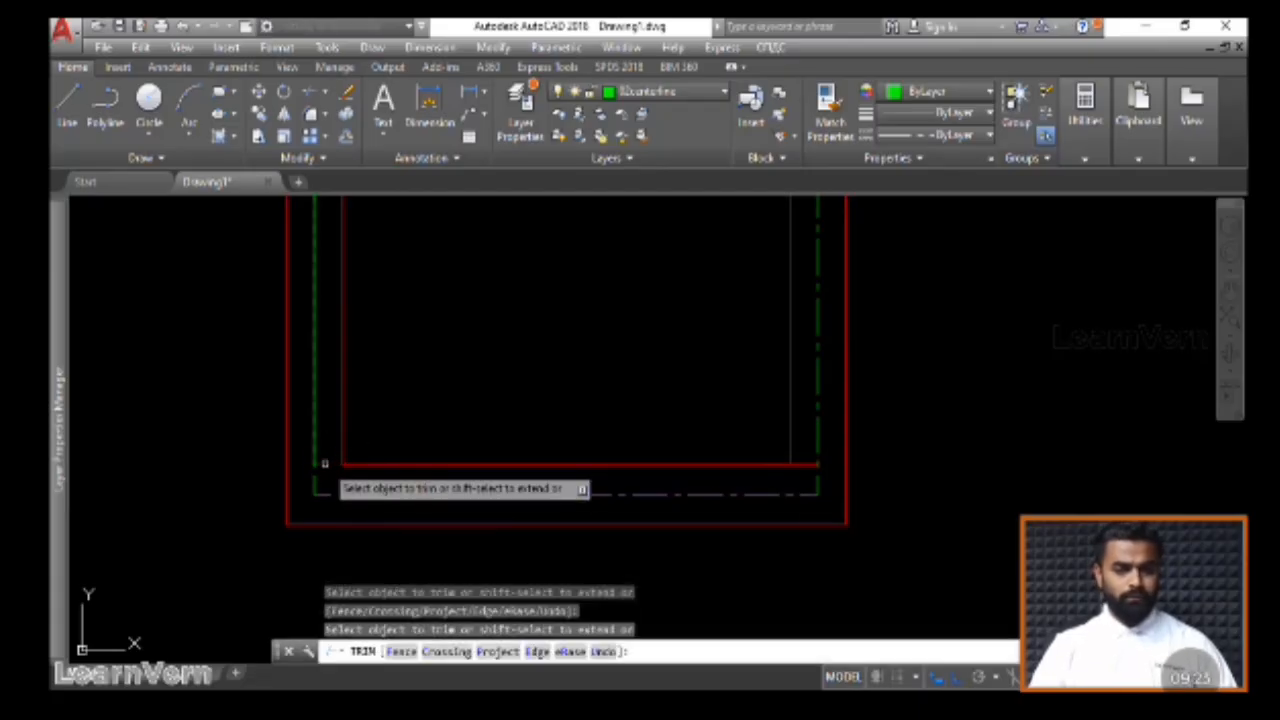
pyautogui.click(803, 464)
pyautogui.press('Escape')
# Draw a vertical line about 5 units long downward from the midpoint of the bottom inner wall line
pyautogui.scroll(-5, 680, 443)
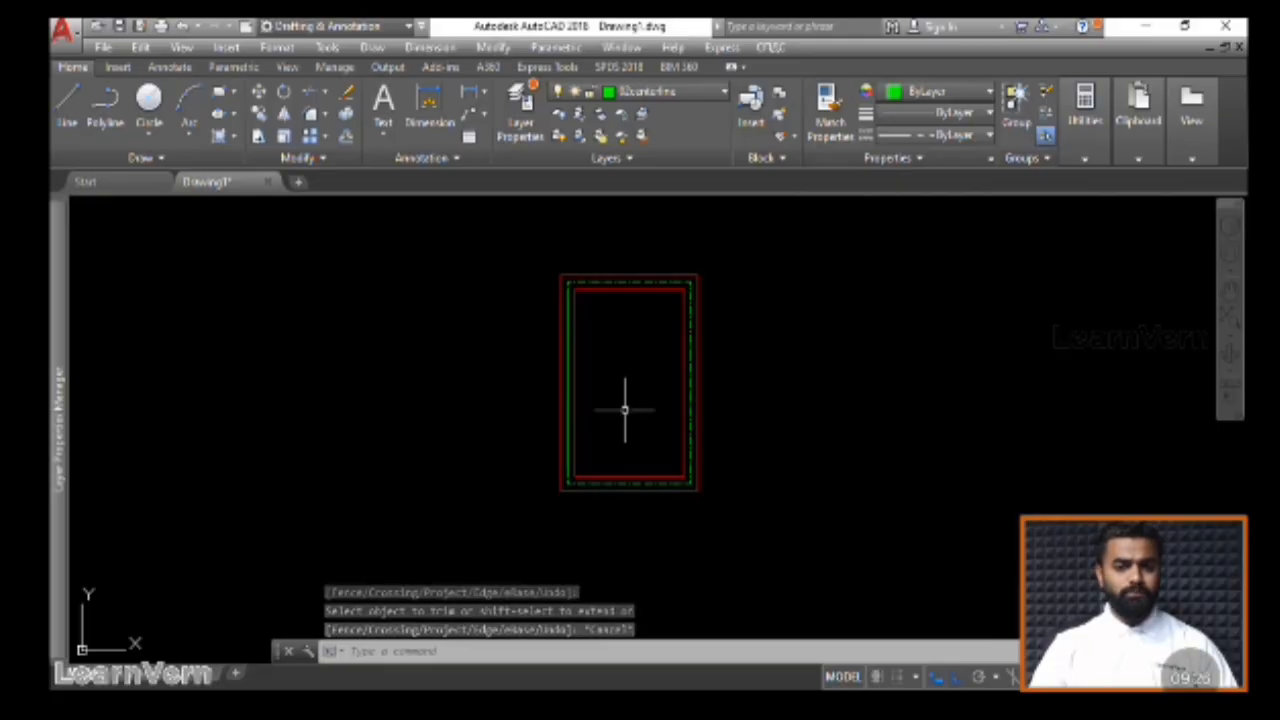
pyautogui.scroll(2, 626, 408)
pyautogui.moveTo(655, 363); pyautogui.dragTo(630, 408, button='middle')
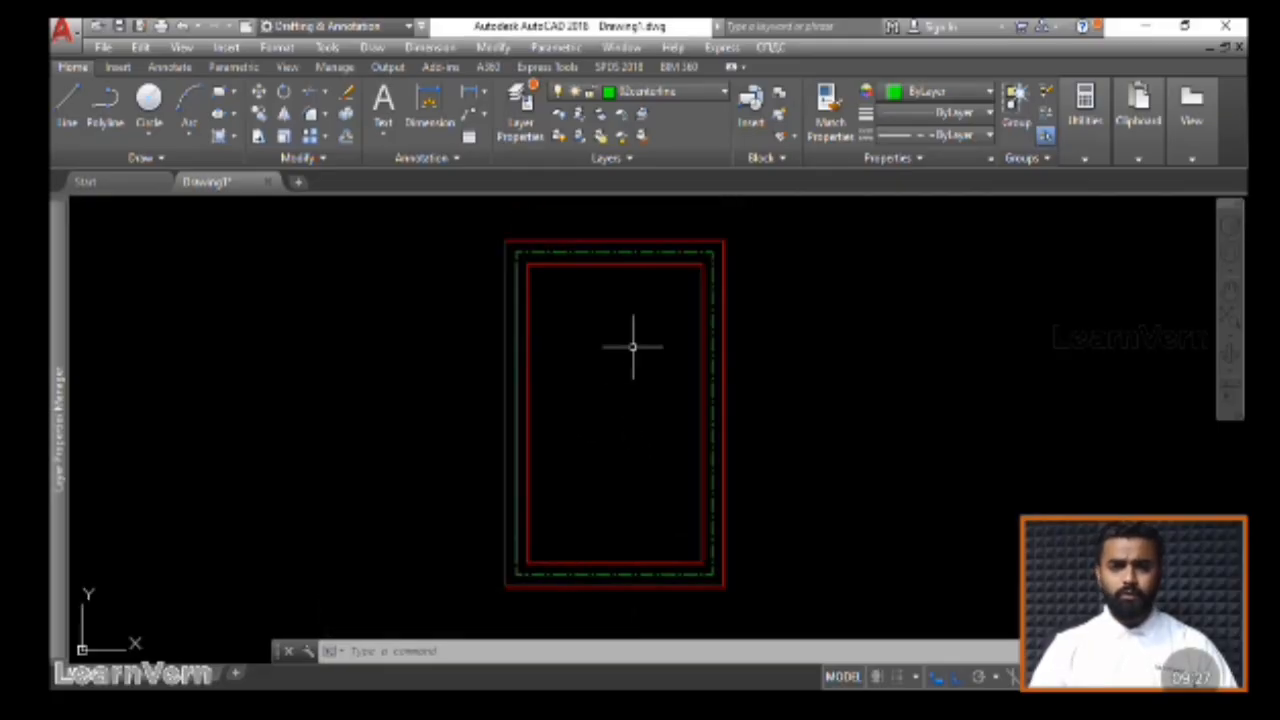
pyautogui.click(73, 118)
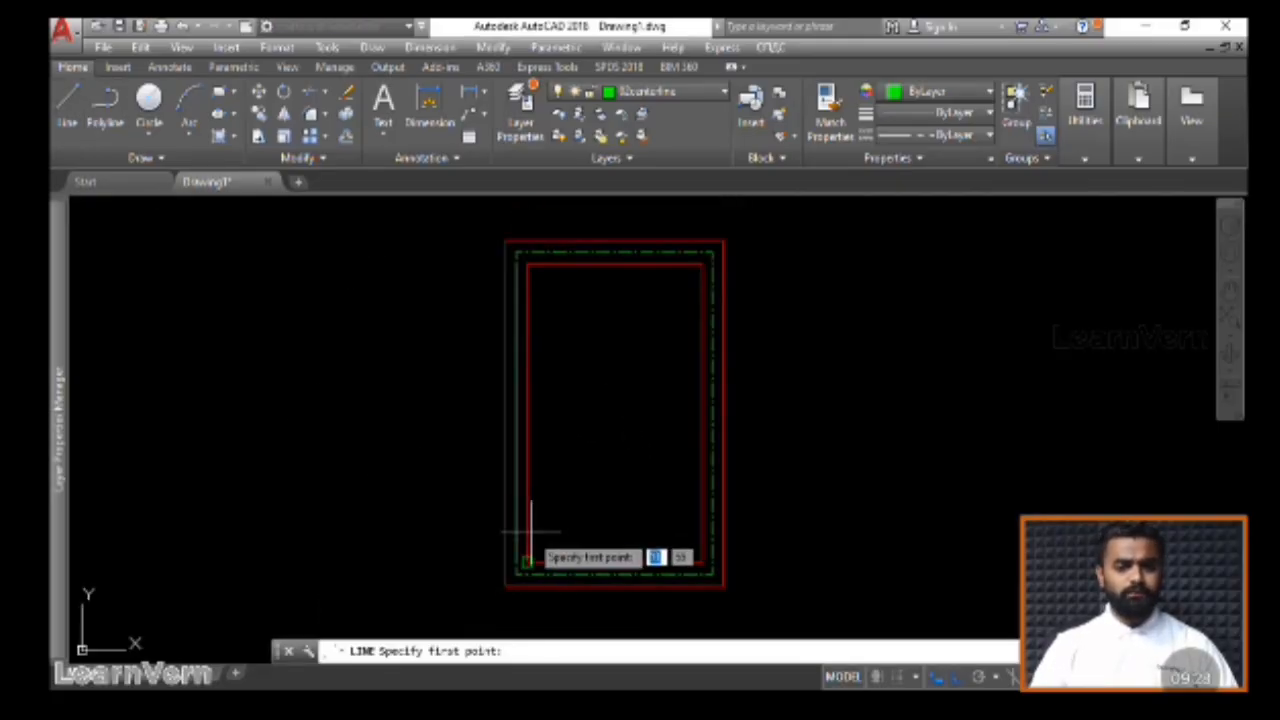
pyautogui.click(614, 563)
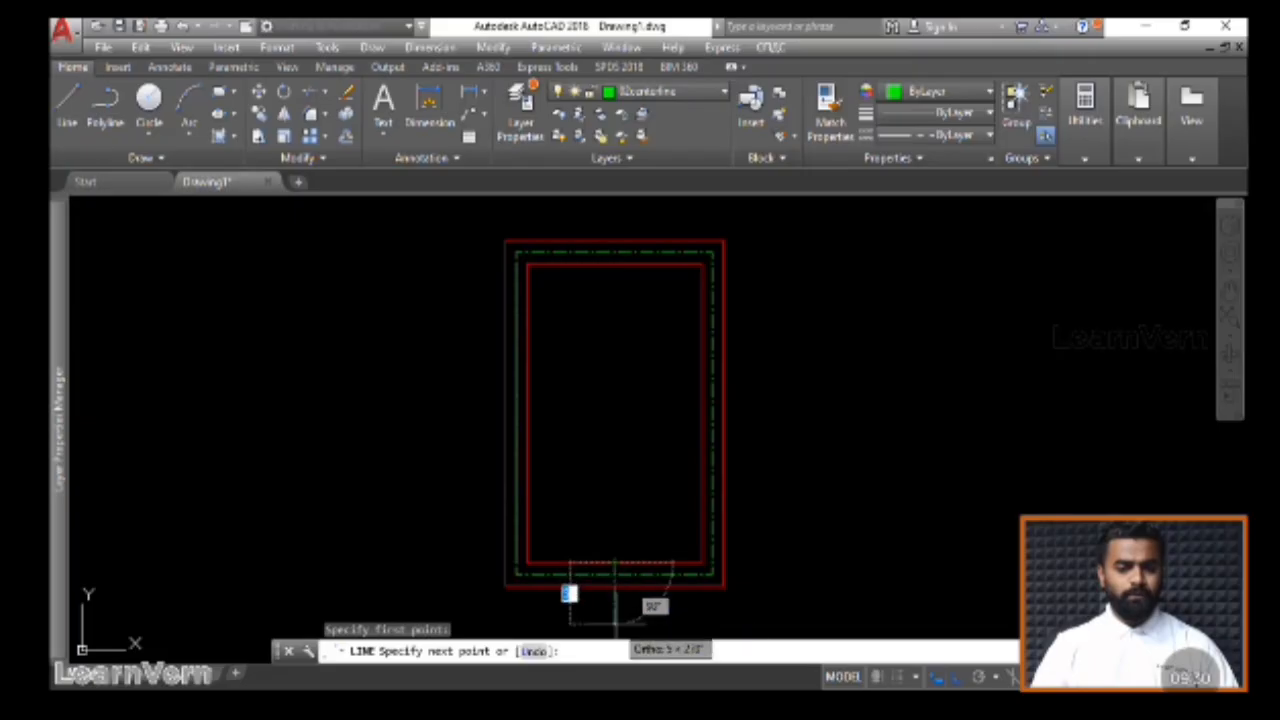
pyautogui.press('Escape')
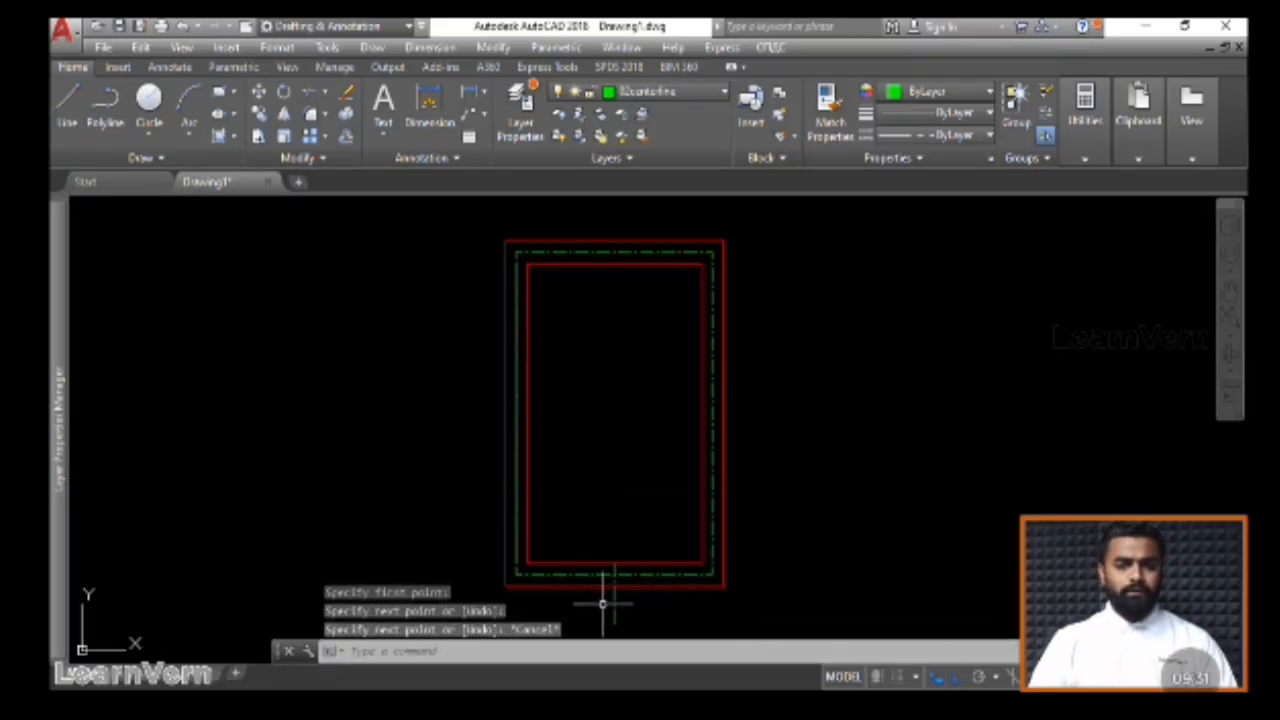
# Offset the vertical line at the bottom wall's middle by 2 units to both sides
pyautogui.moveTo(640, 495); pyautogui.dragTo(604, 410, button='middle')
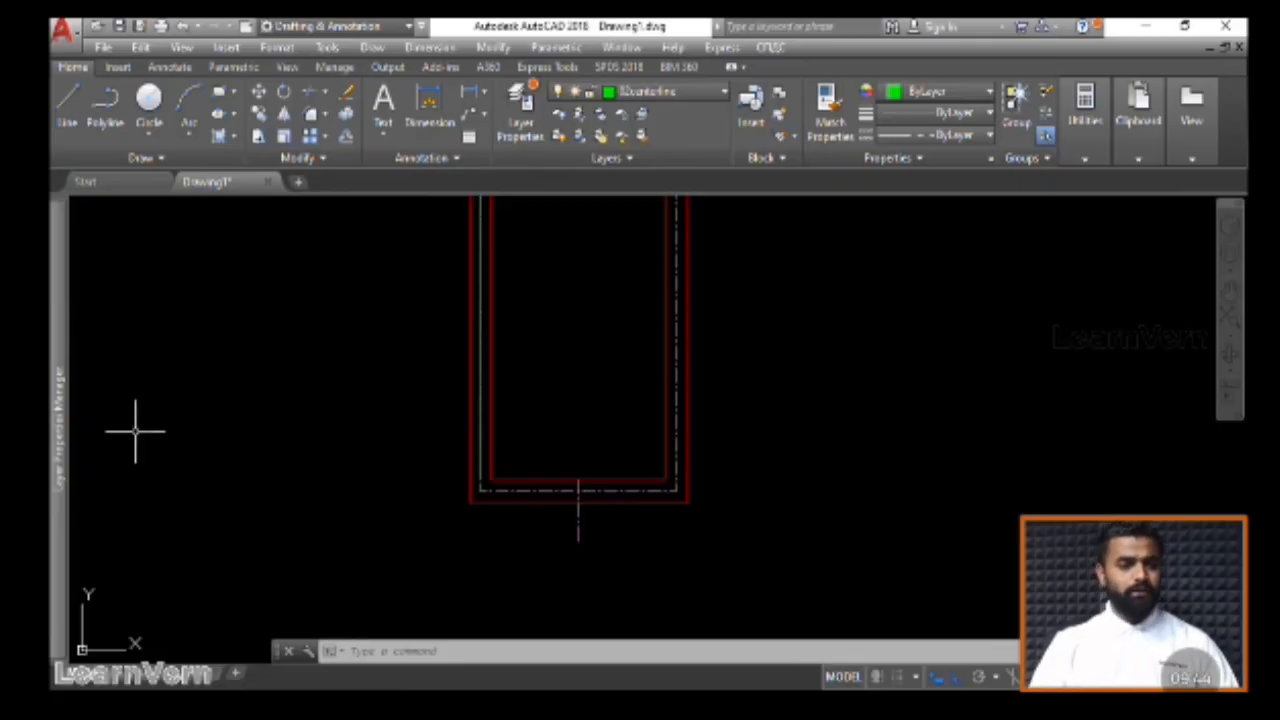
pyautogui.write('o')
pyautogui.press('Return')
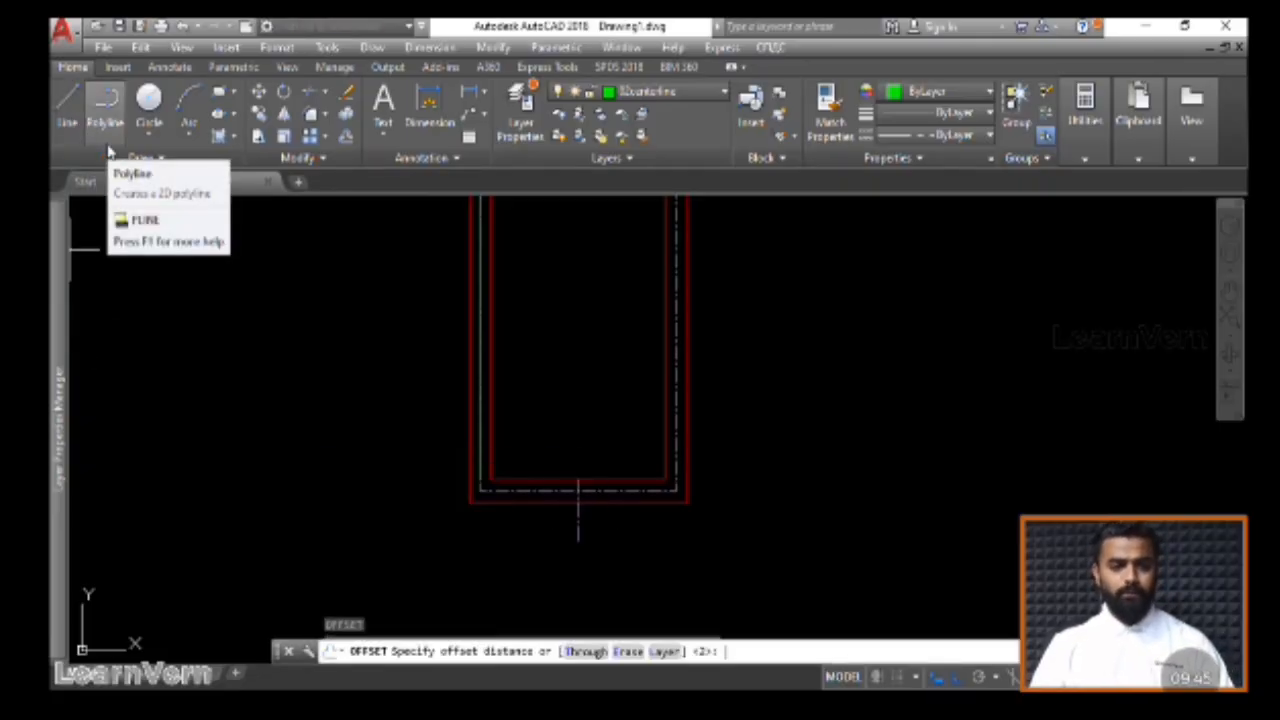
pyautogui.press('Return')
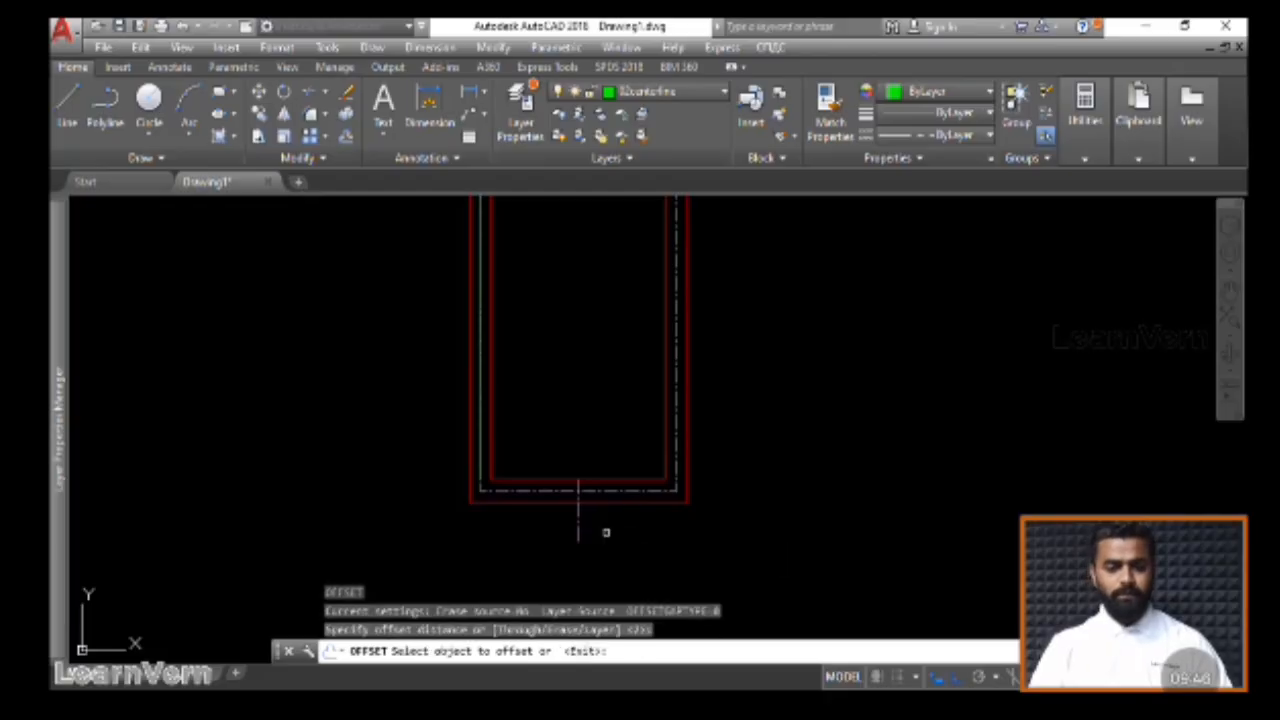
pyautogui.click(580, 528)
pyautogui.click(588, 510)
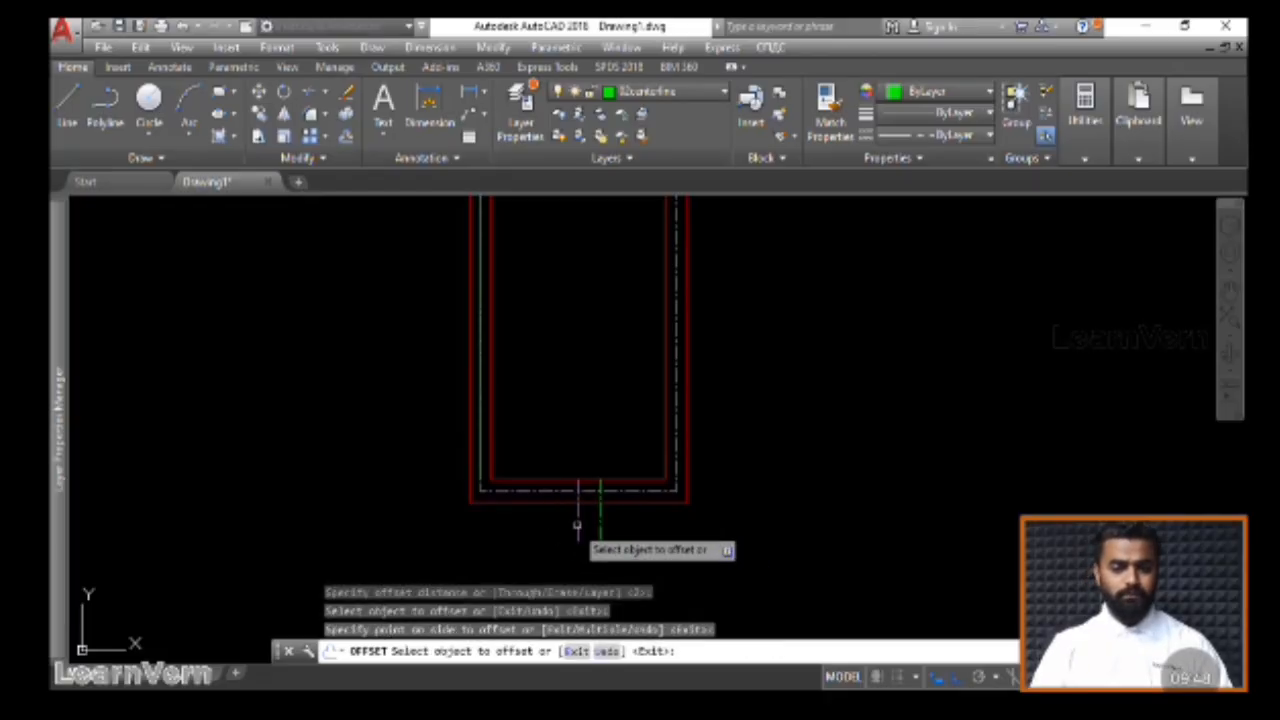
pyautogui.click(577, 525)
pyautogui.click(535, 515)
pyautogui.press('Escape')
# Trim the overhangs of the three vertical lines below the bottom wall's outer edge
pyautogui.scroll(2, 569, 518)
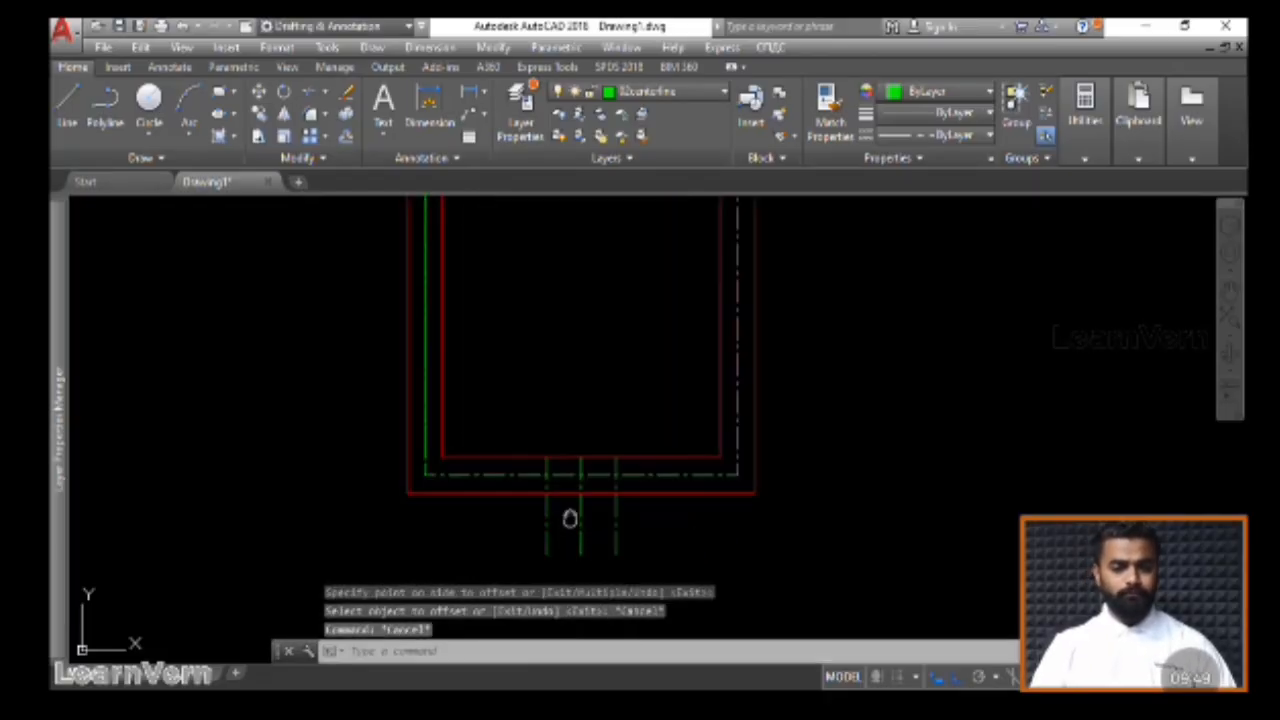
pyautogui.moveTo(569, 518); pyautogui.dragTo(581, 477, button='middle')
pyautogui.write('tr')
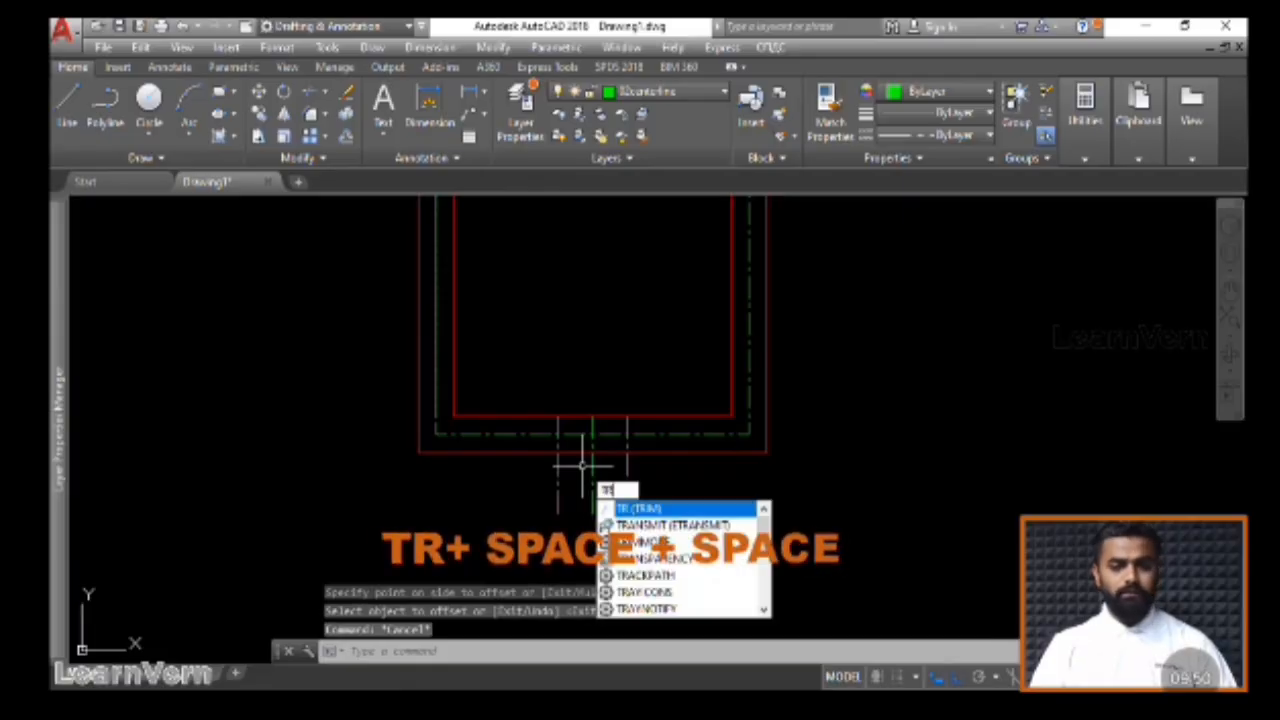
pyautogui.press('space')
pyautogui.press('space')
pyautogui.click(635, 500)
pyautogui.click(571, 486)
# Trim the bottom wall lines and centerline between the two offset lines to open the doorway, and delete the leftover middle line
pyautogui.click(576, 462)
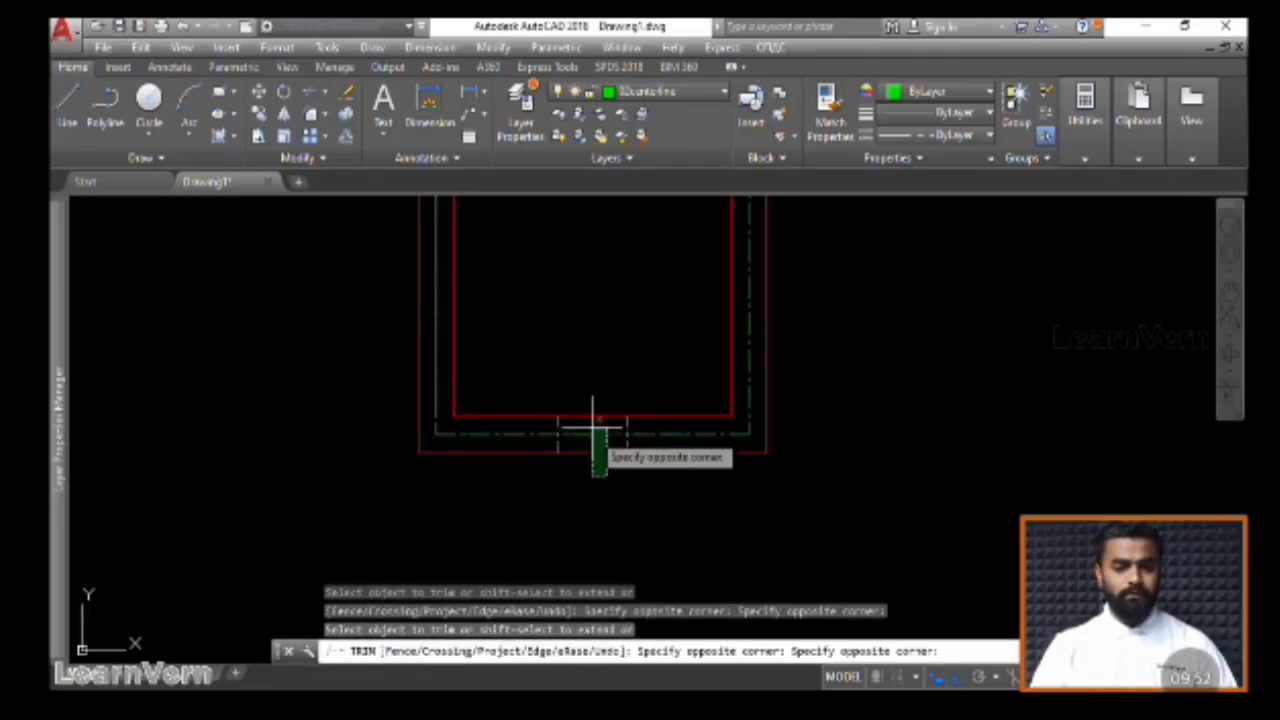
pyautogui.click(588, 408)
pyautogui.press('Escape')
pyautogui.click(593, 437)
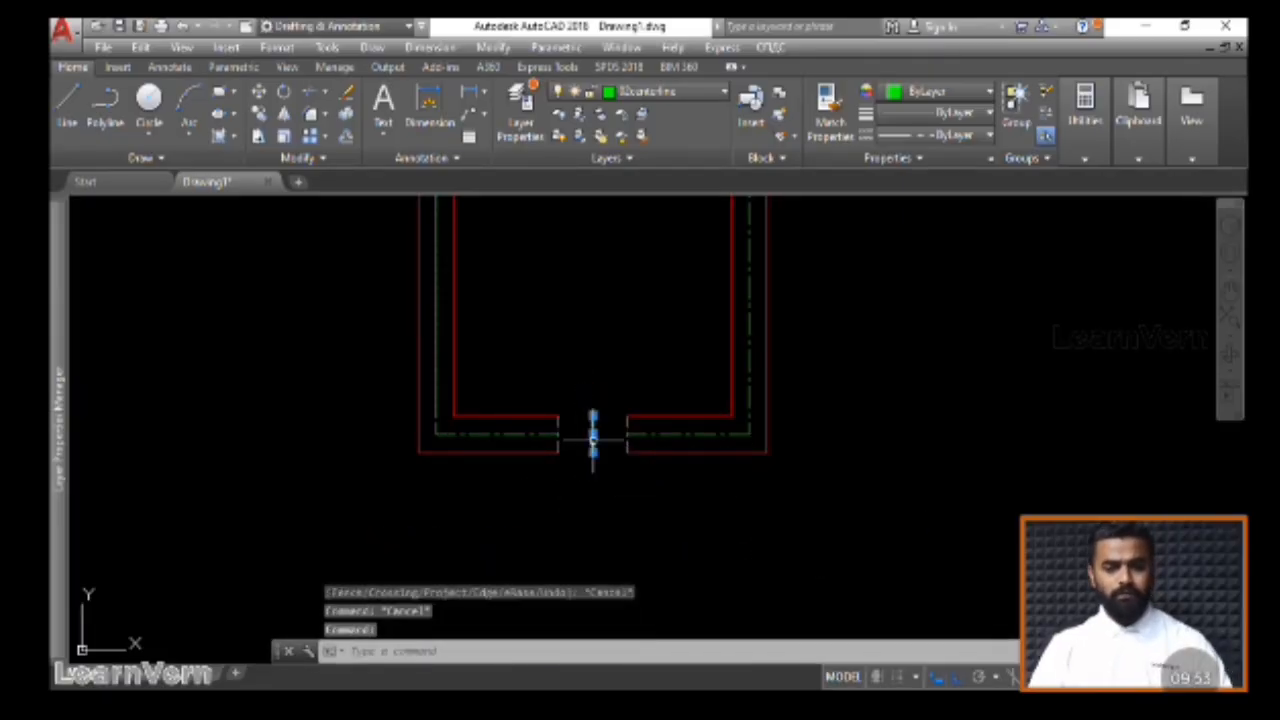
pyautogui.press('Delete')
# Move the two short vertical lines closing the wall ends at the doorway to the 01walls layer
pyautogui.scroll(-2, 584, 370)
pyautogui.moveTo(586, 363); pyautogui.dragTo(586, 449, button='middle')
pyautogui.scroll(-2, 600, 398)
pyautogui.scroll(2, 603, 400)
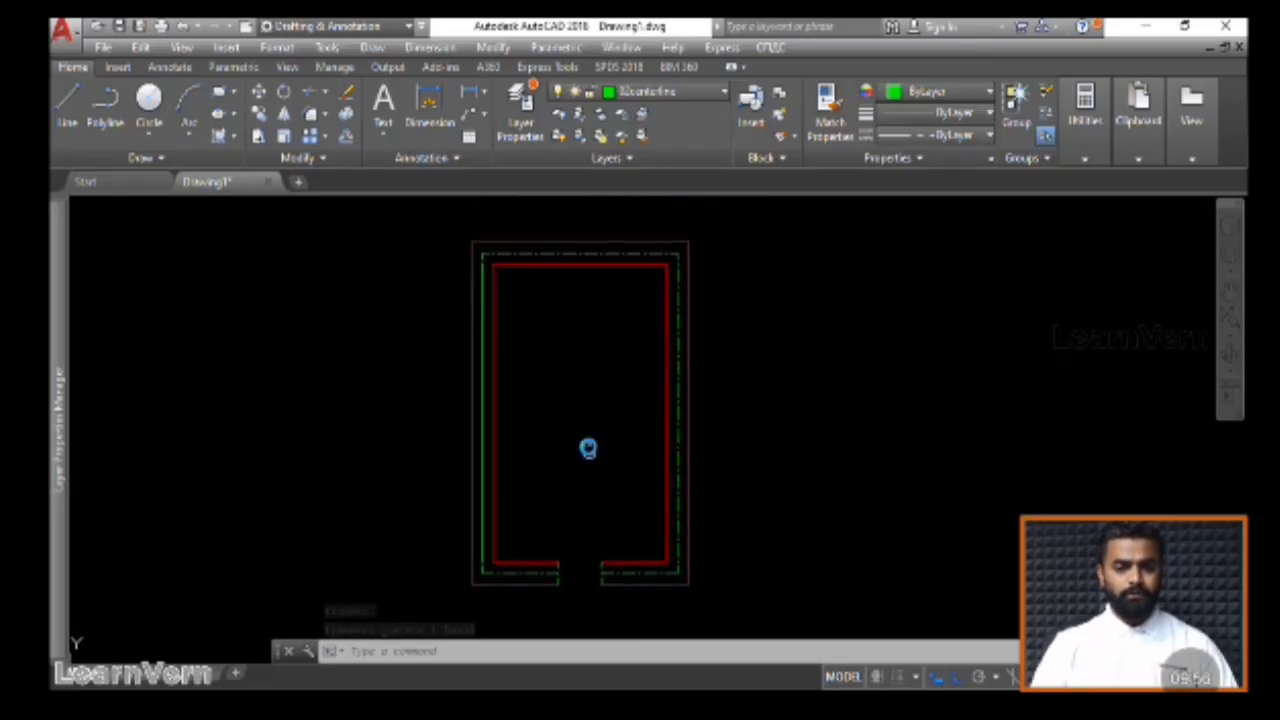
pyautogui.scroll(1, 566, 492)
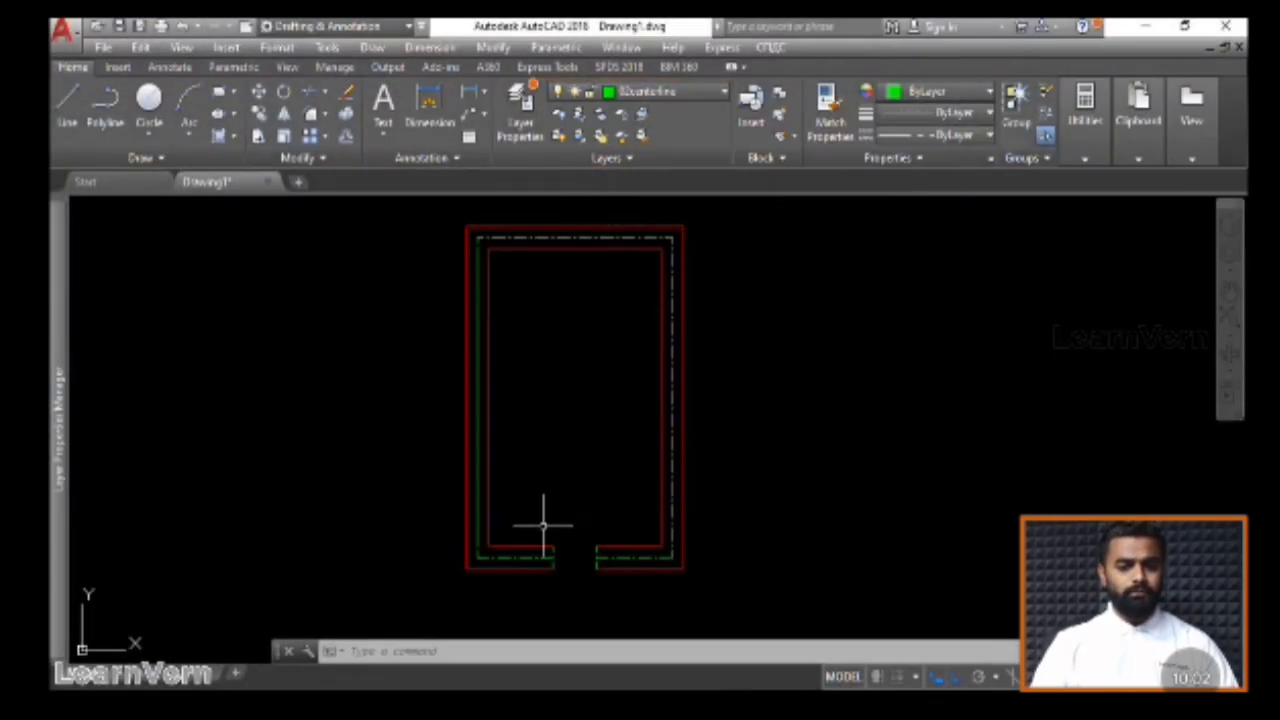
pyautogui.click(549, 520)
pyautogui.click(565, 585)
pyautogui.click(591, 514)
pyautogui.click(603, 595)
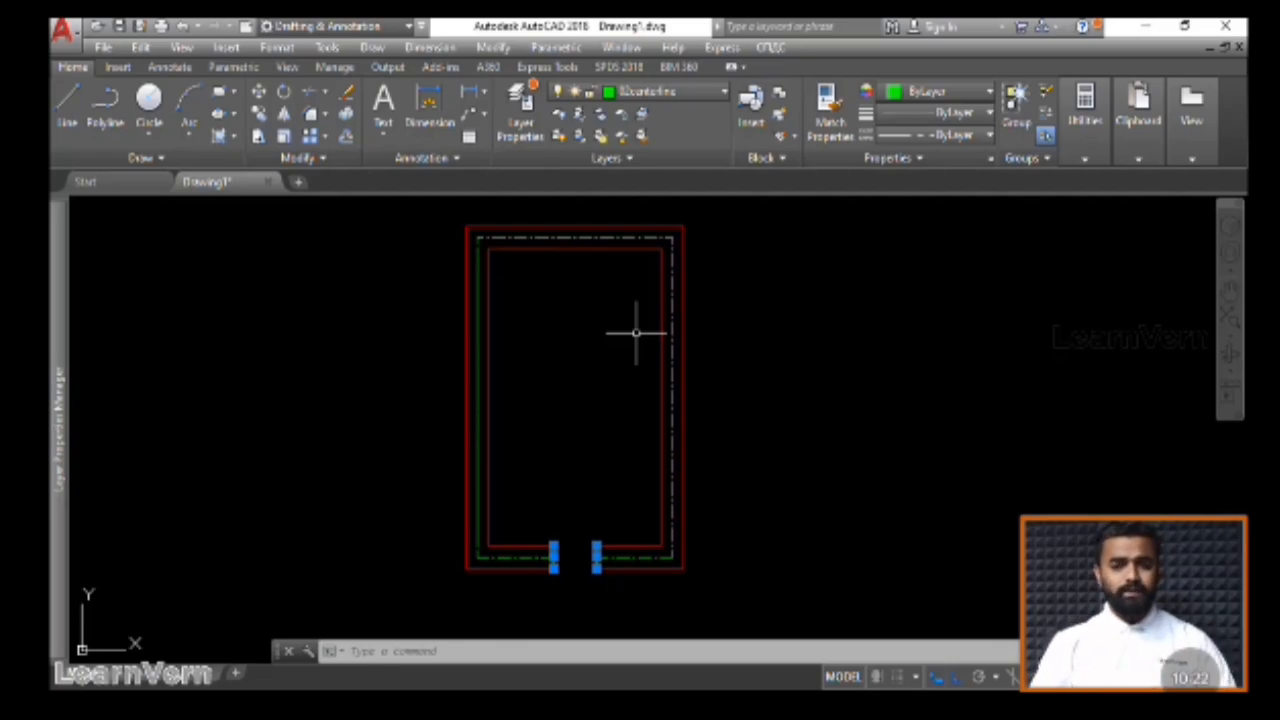
pyautogui.click(693, 97)
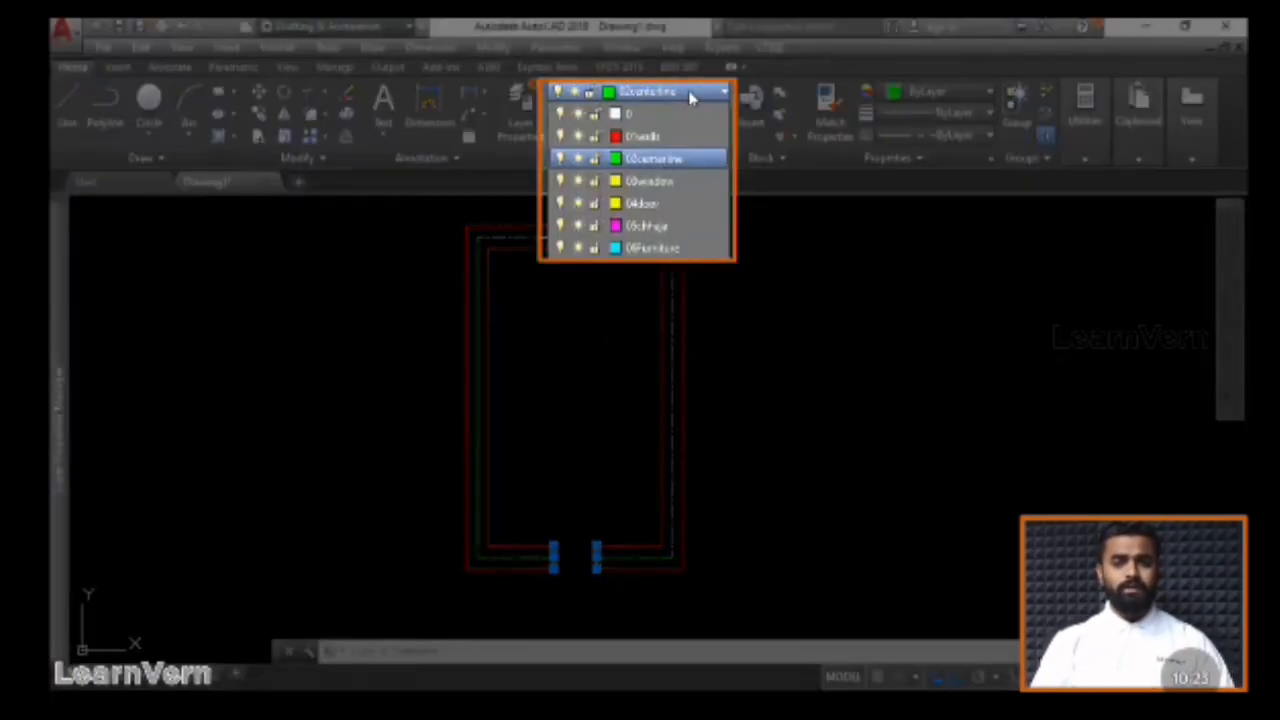
pyautogui.click(660, 137)
pyautogui.click(537, 571)
pyautogui.press('Escape')
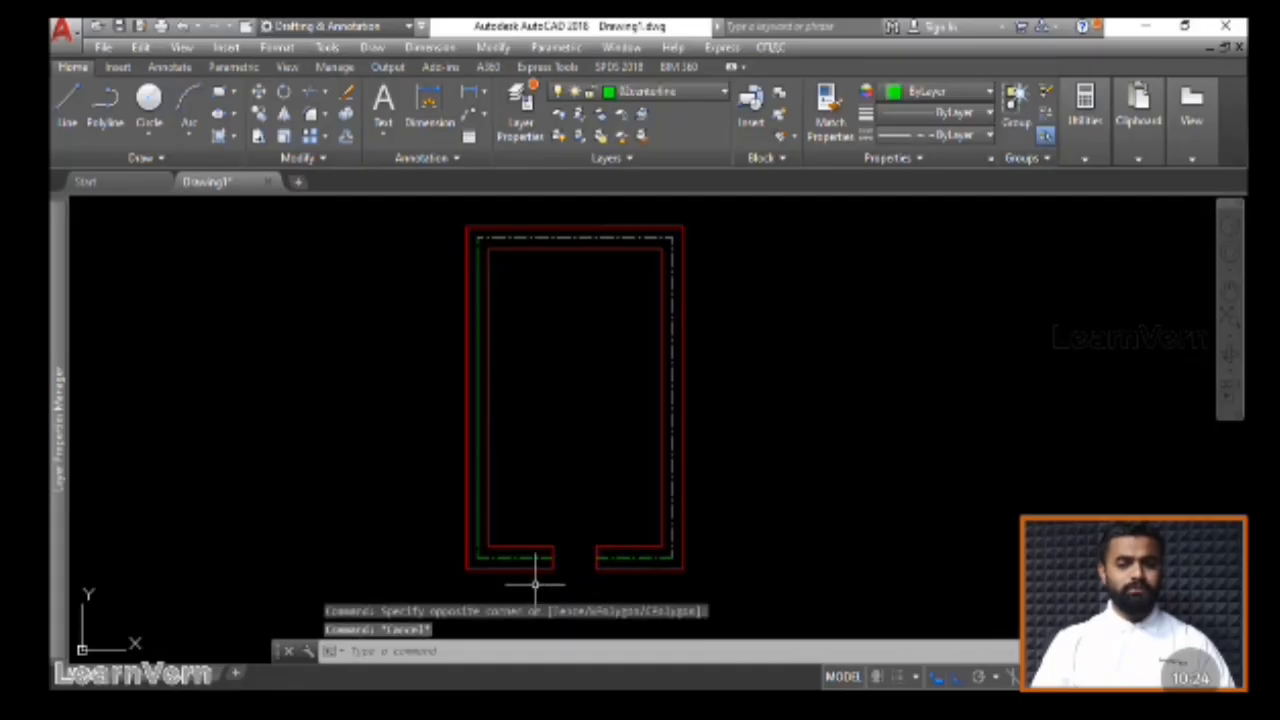
# Delete the duplicate line overlapping the left wall's centerline
pyautogui.scroll(4, 537, 571)
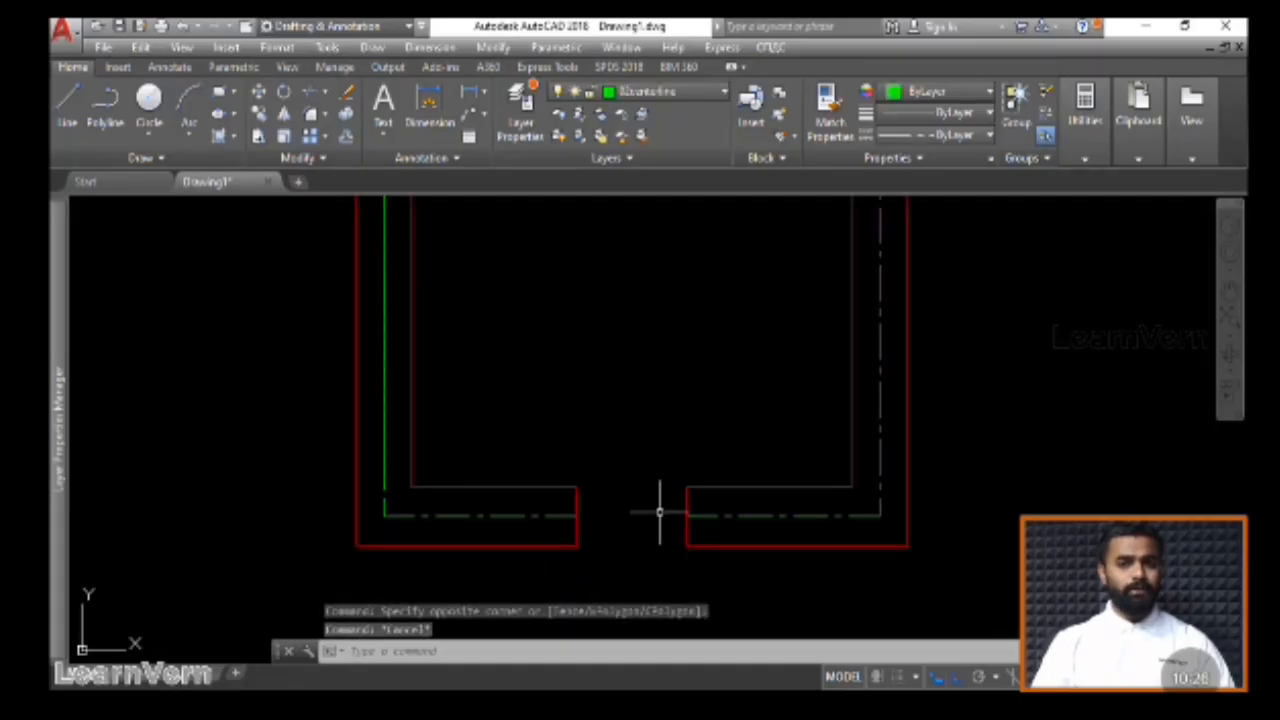
pyautogui.scroll(-4, 614, 480)
pyautogui.moveTo(620, 423); pyautogui.dragTo(592, 483, button='middle')
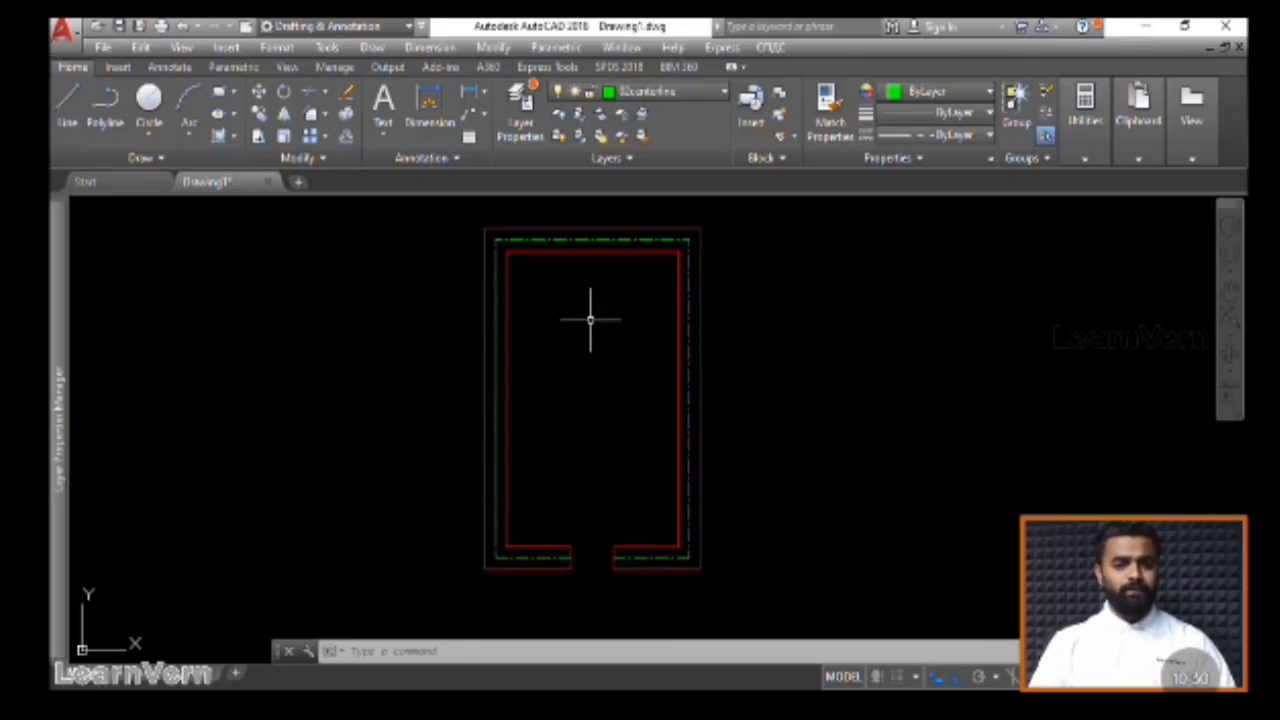
pyautogui.scroll(2, 493, 326)
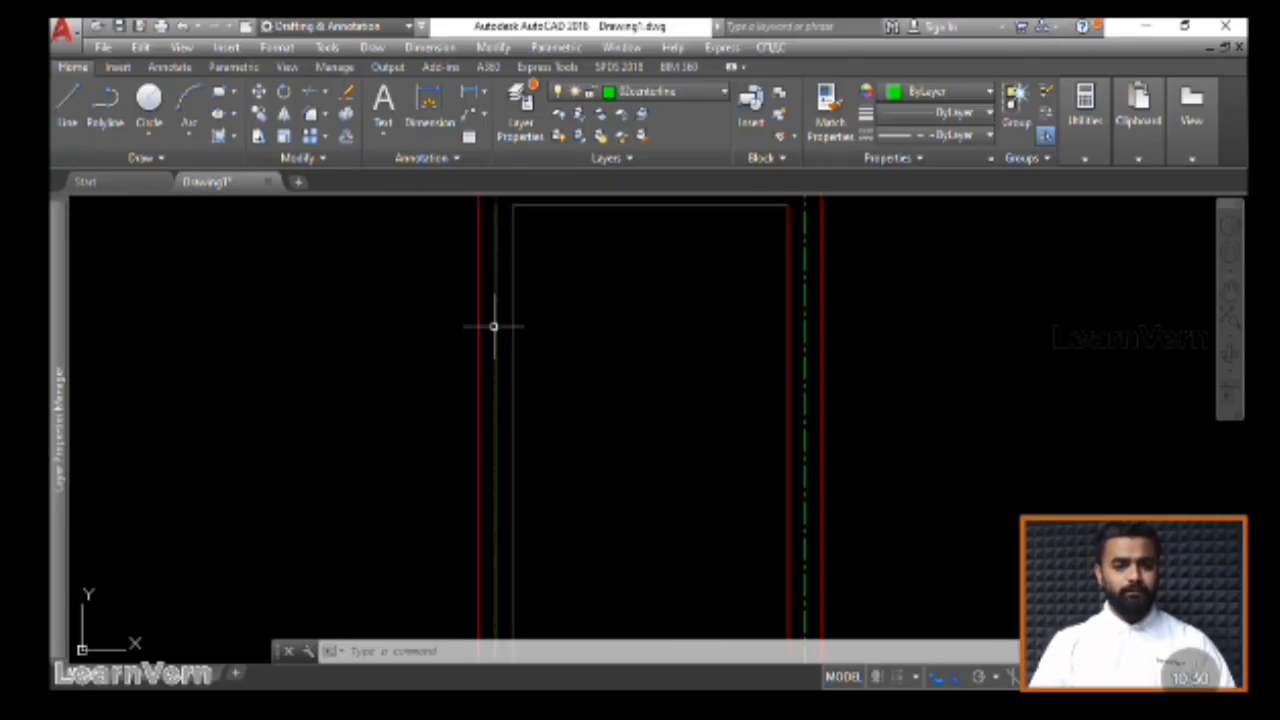
pyautogui.click(495, 387)
pyautogui.press('Delete')
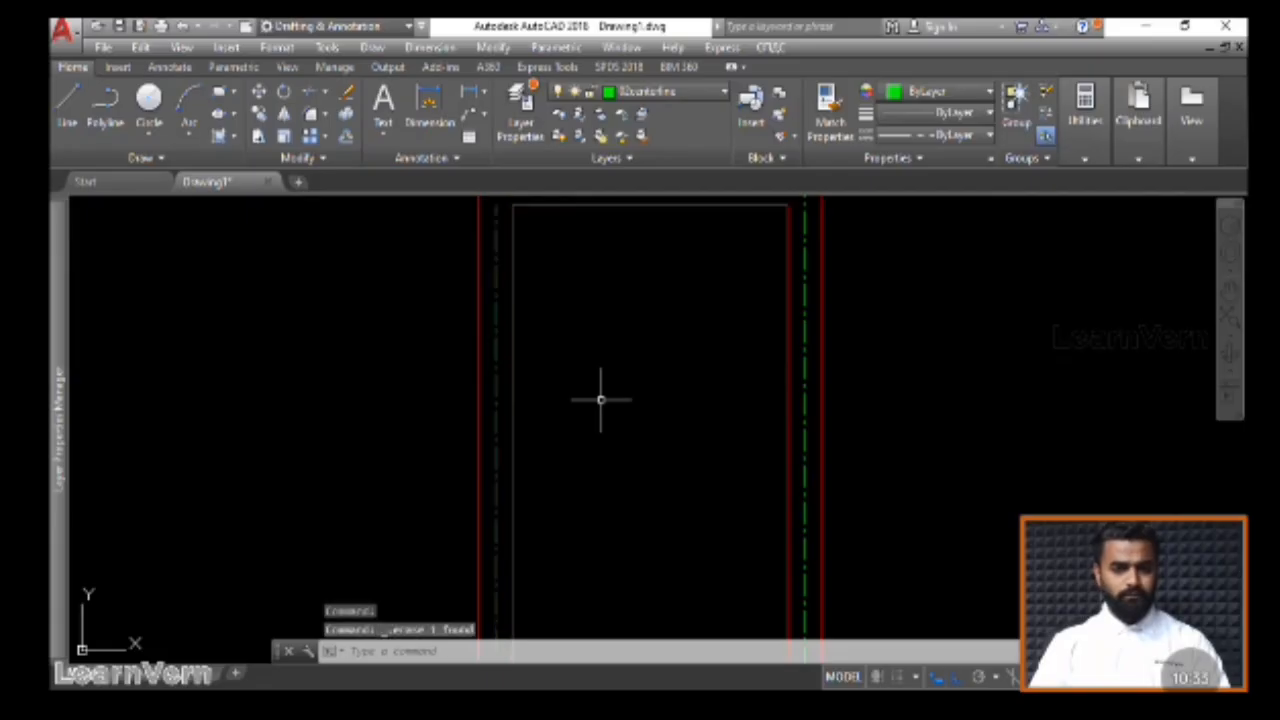
# Stretch the left wall's centerline at both ends to meet the top and bottom centerlines
pyautogui.scroll(-2, 601, 400)
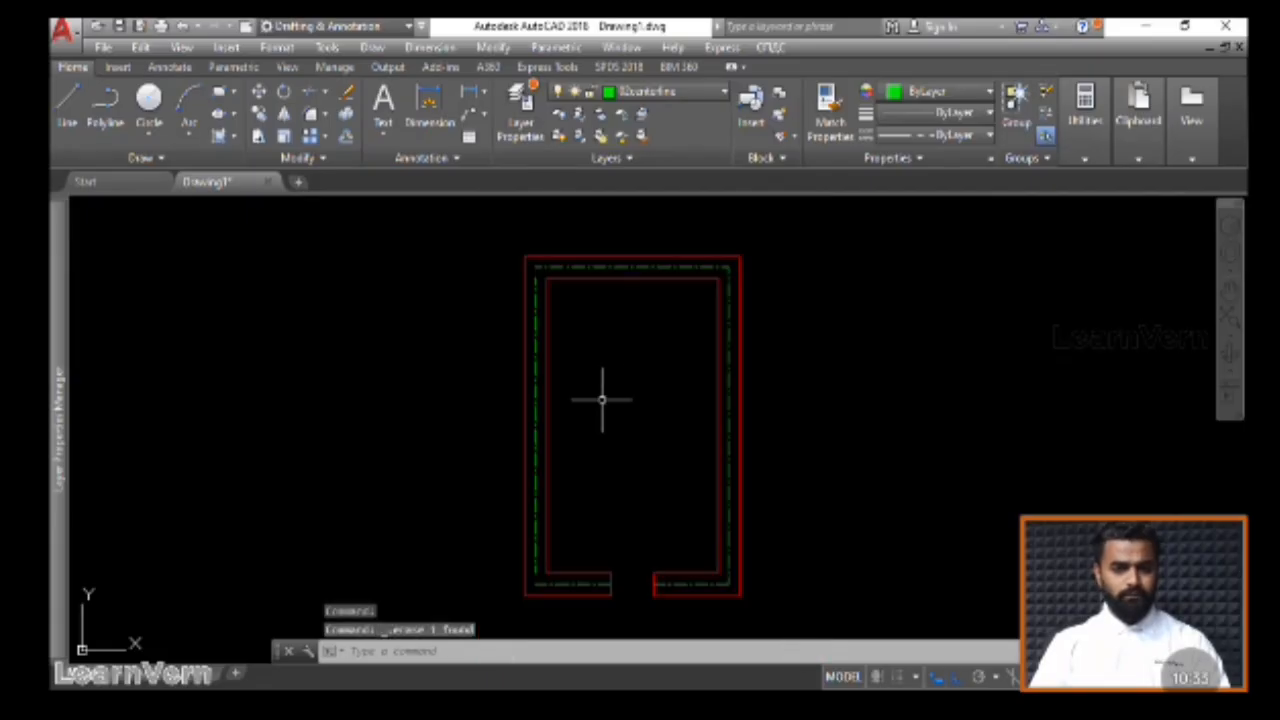
pyautogui.click(536, 296)
pyautogui.click(536, 277)
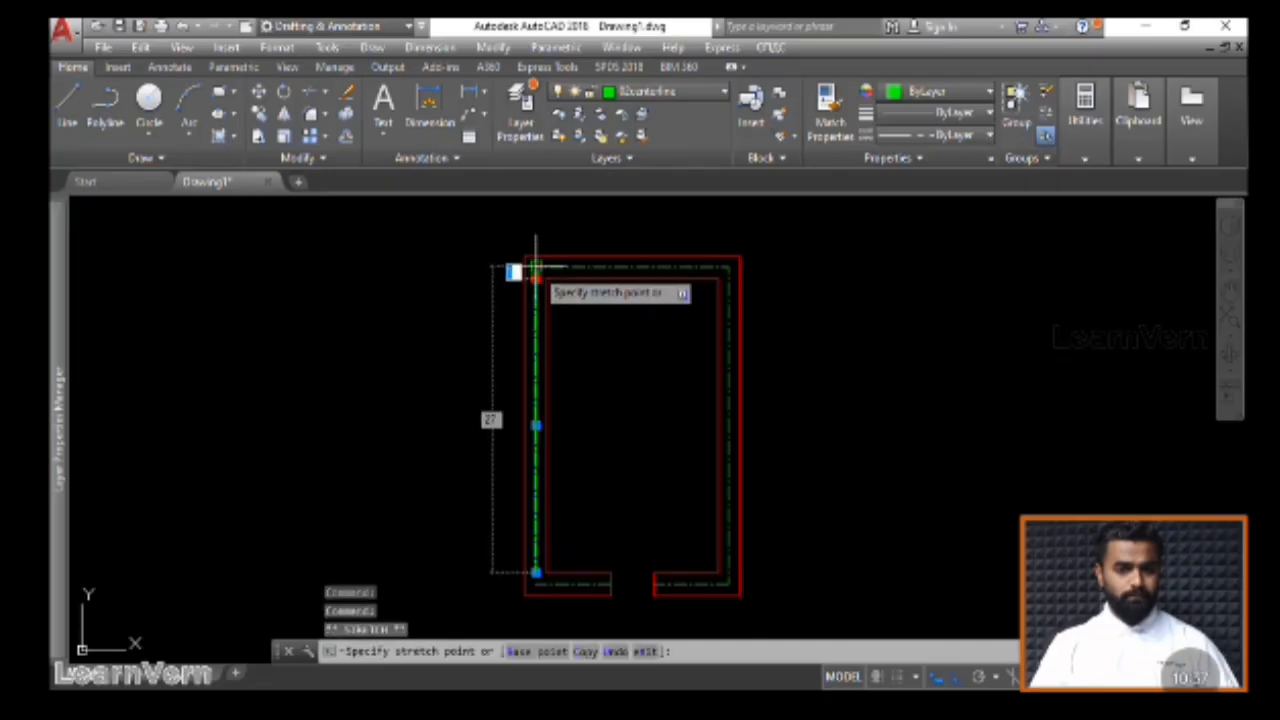
pyautogui.click(536, 266)
pyautogui.click(536, 573)
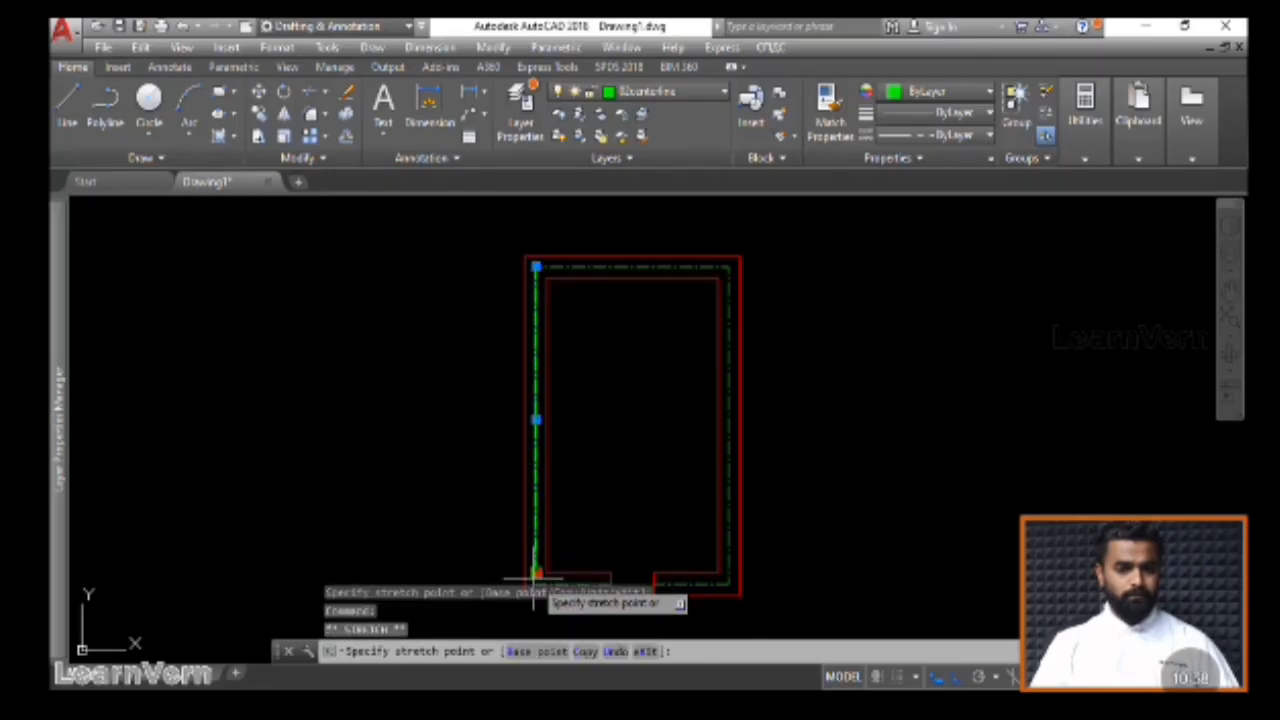
pyautogui.press('Escape')
pyautogui.press('Escape')
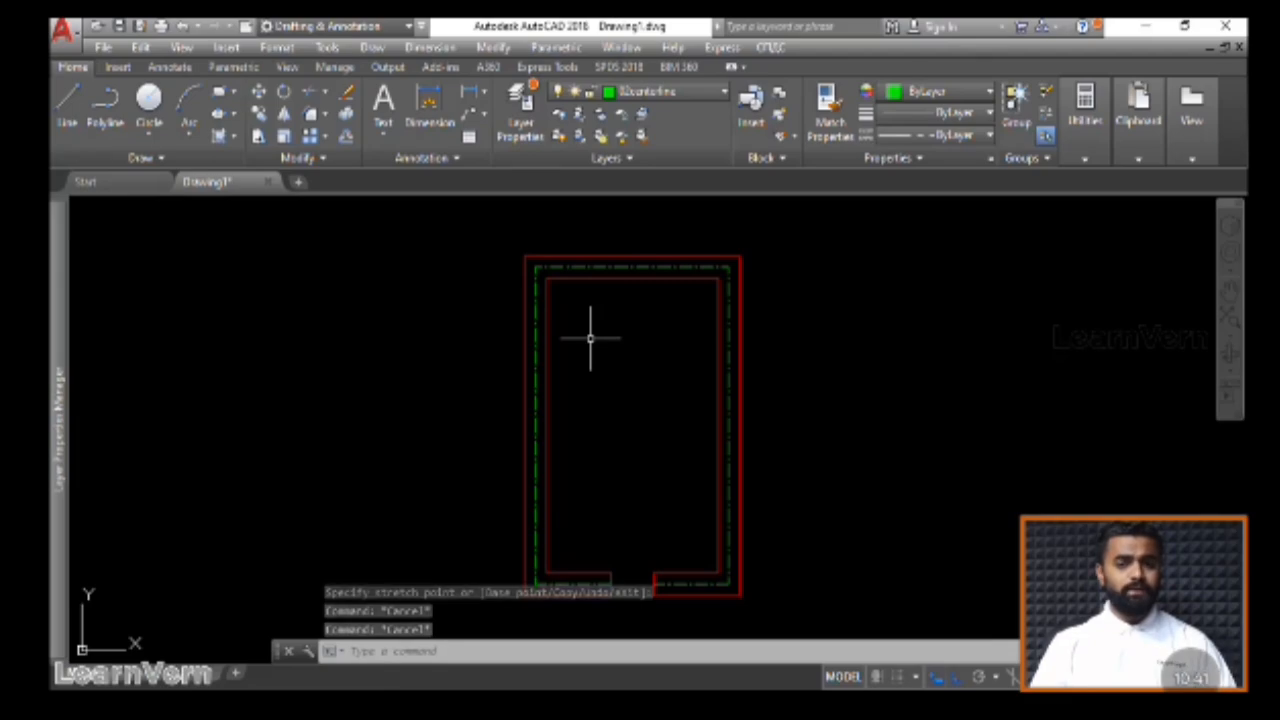
# Make 03window the current layer
pyautogui.click(642, 93)
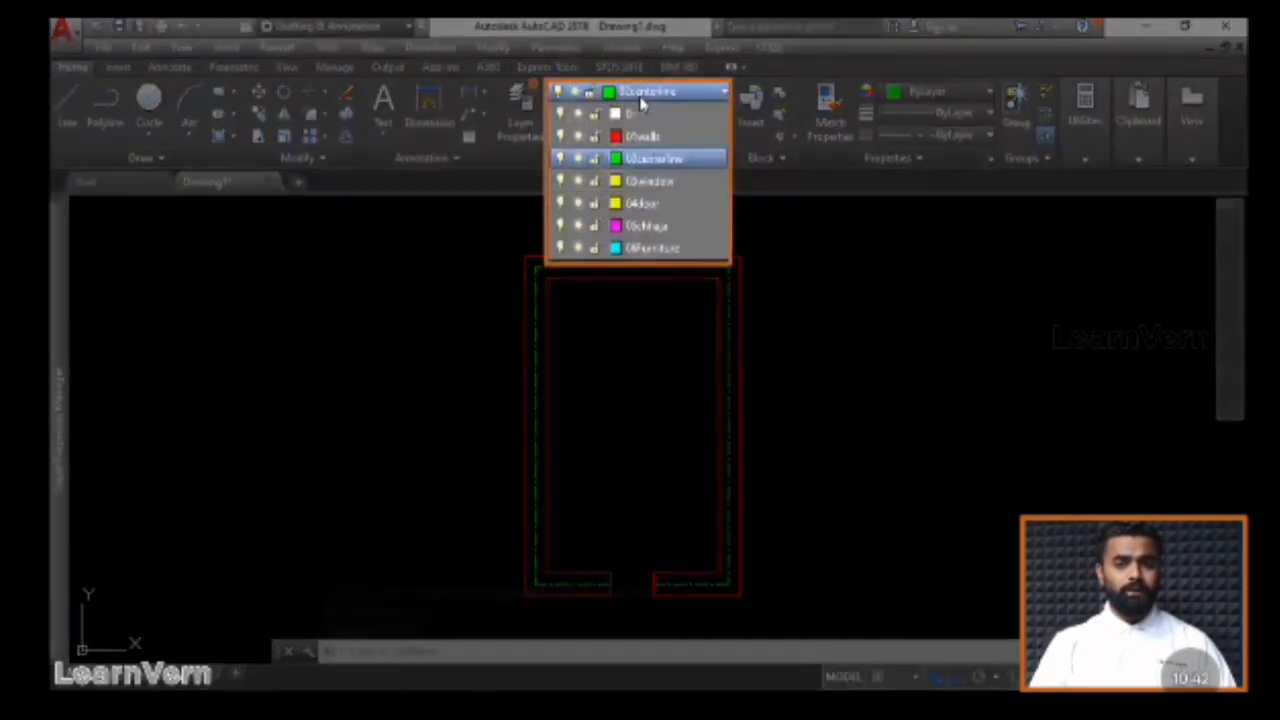
pyautogui.click(648, 181)
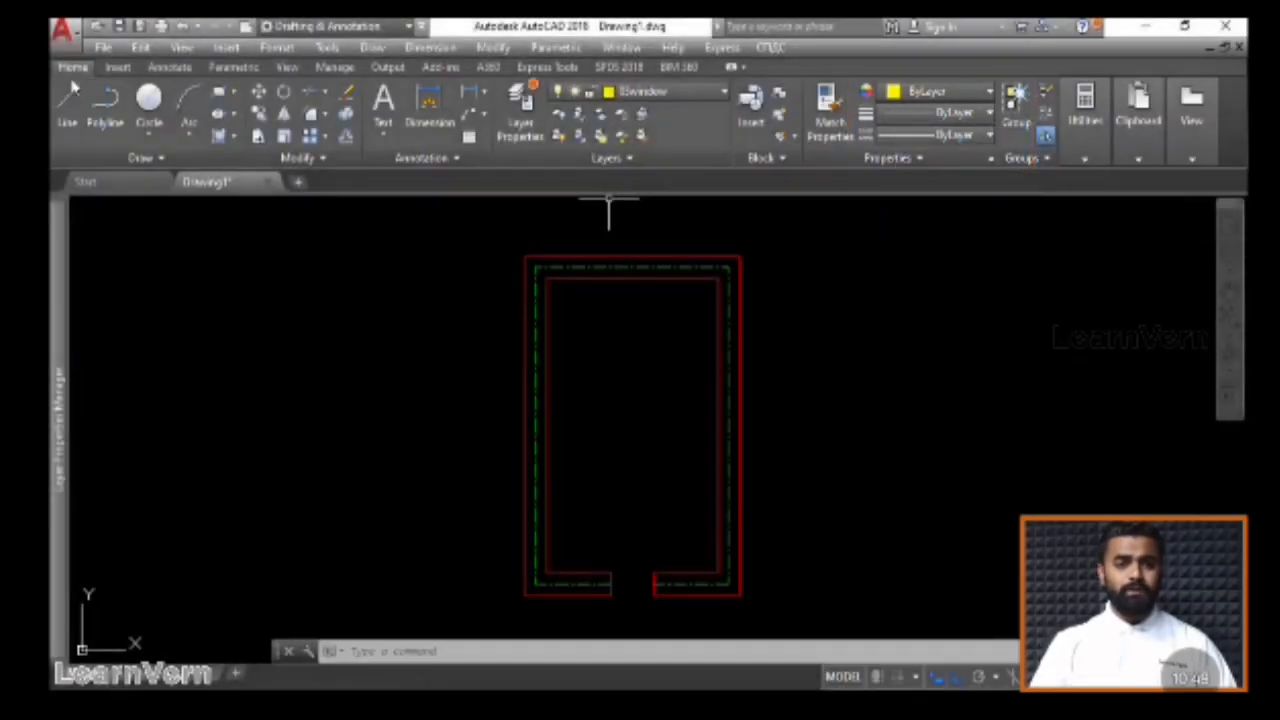
pyautogui.click(72, 98)
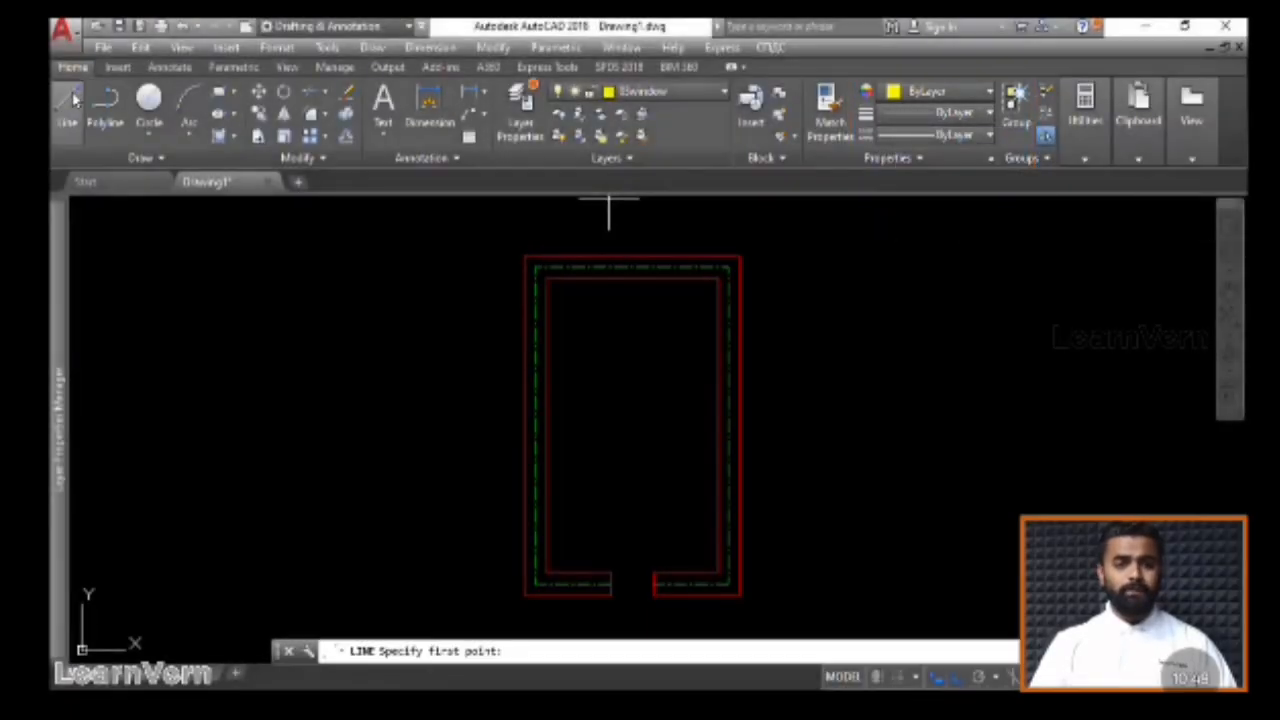
pyautogui.click(537, 428)
pyautogui.click(567, 428)
pyautogui.click(840, 426)
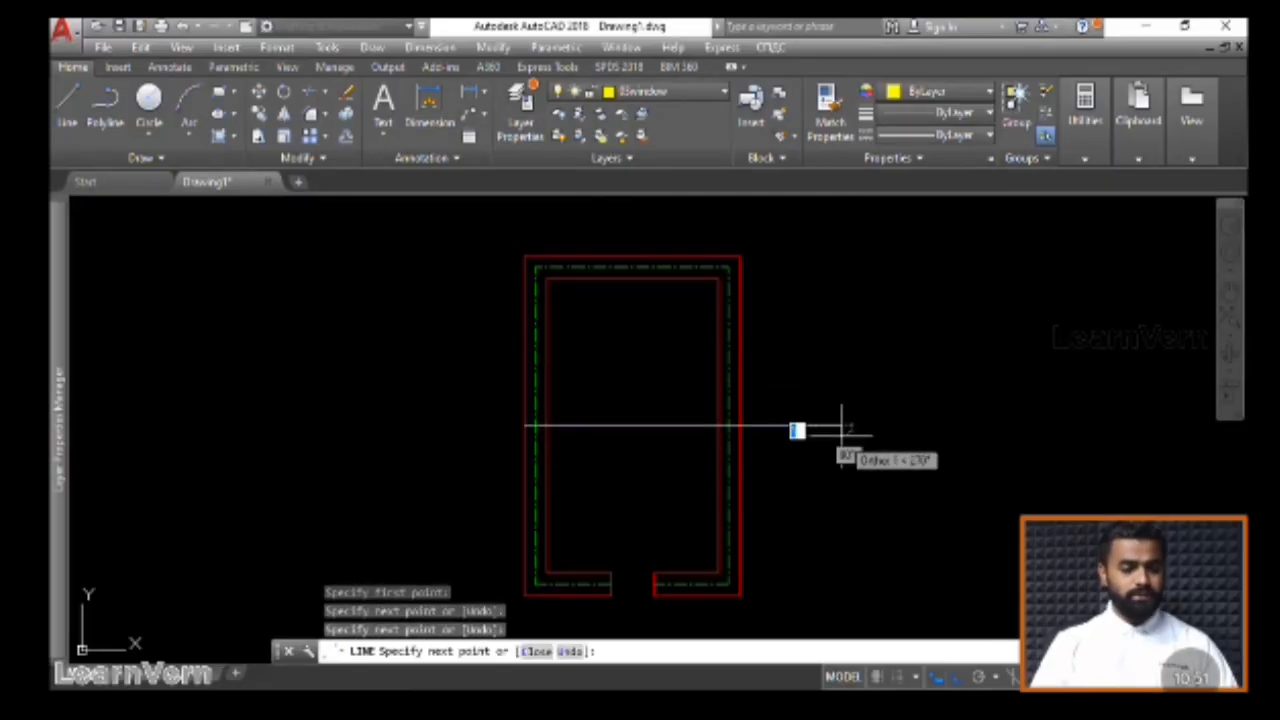
pyautogui.press('Escape')
pyautogui.click(818, 445)
pyautogui.click(785, 385)
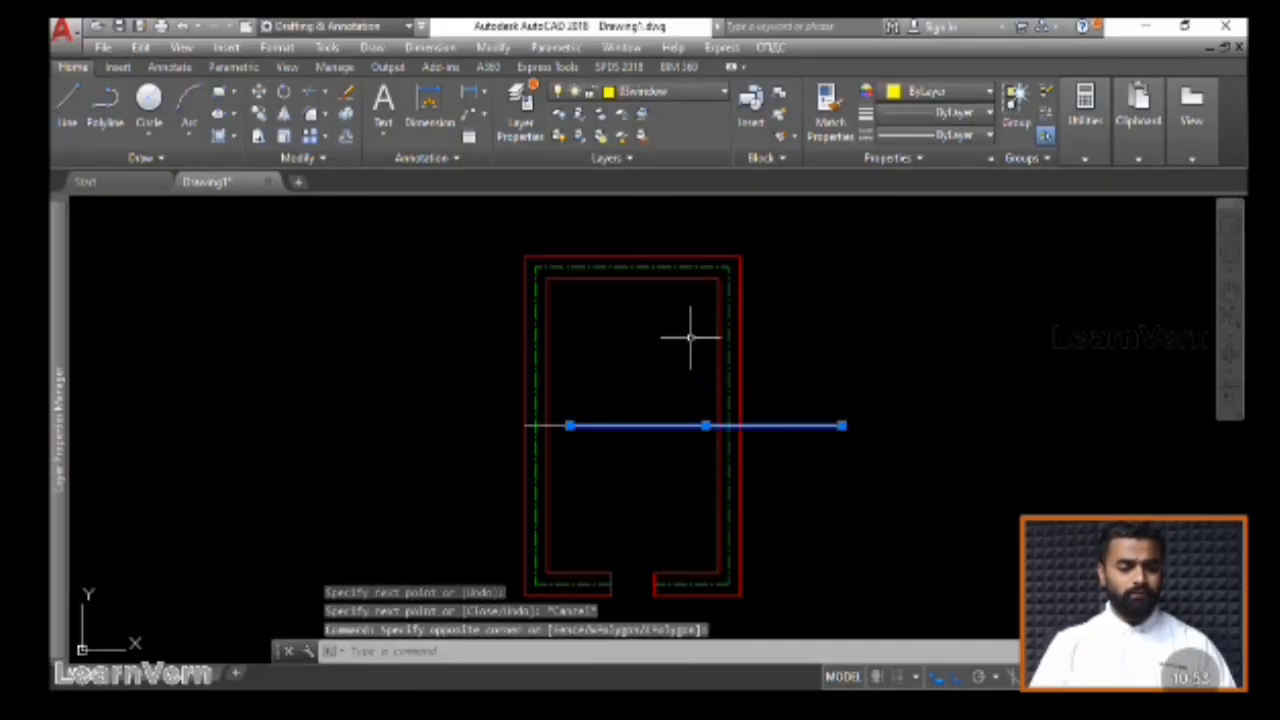
pyautogui.press('Escape')
pyautogui.press('Escape')
pyautogui.click(643, 455)
pyautogui.click(556, 407)
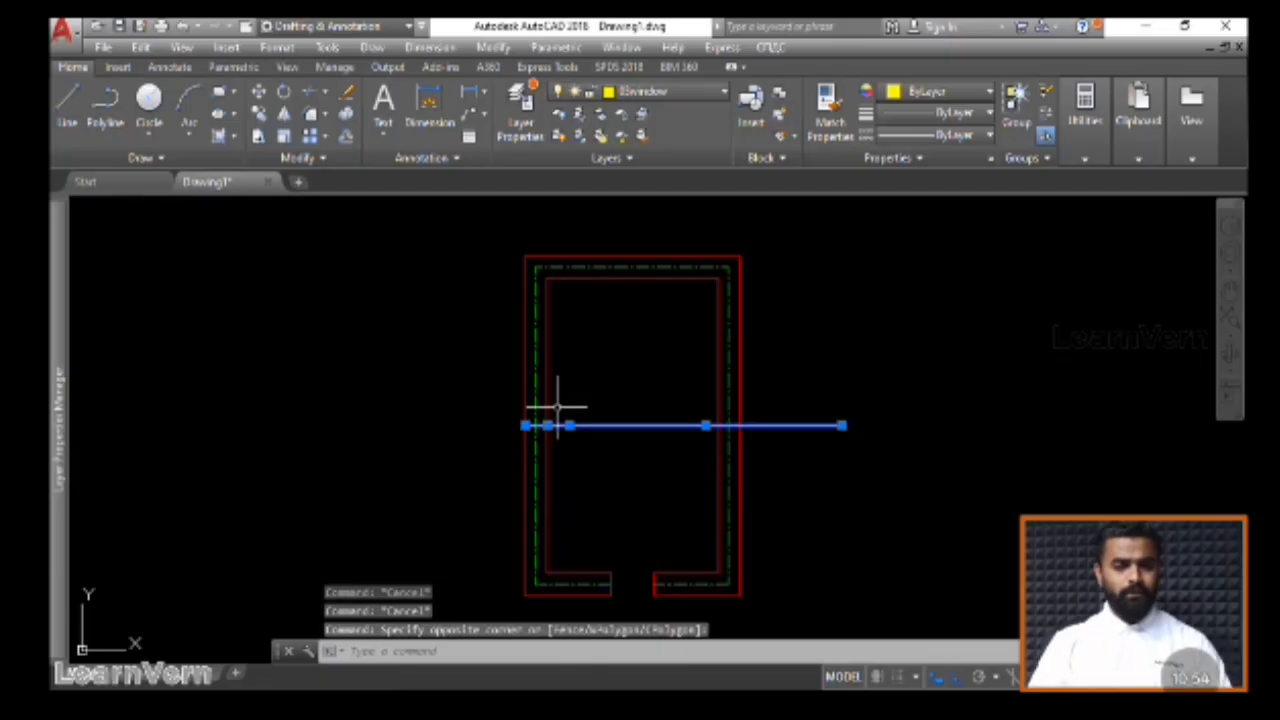
pyautogui.press('Delete')
# Draw a horizontal line across the room at the walls' mid-height, extending past both outer side walls
pyautogui.click(67, 105)
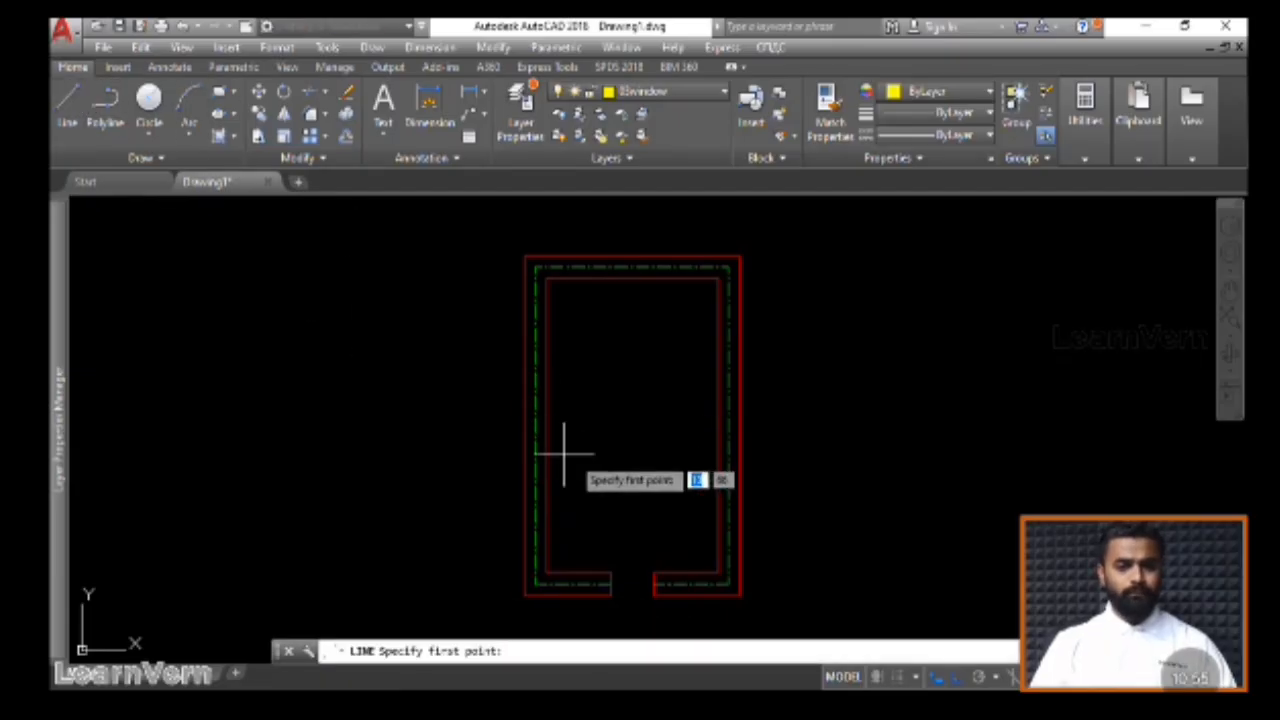
pyautogui.click(511, 425)
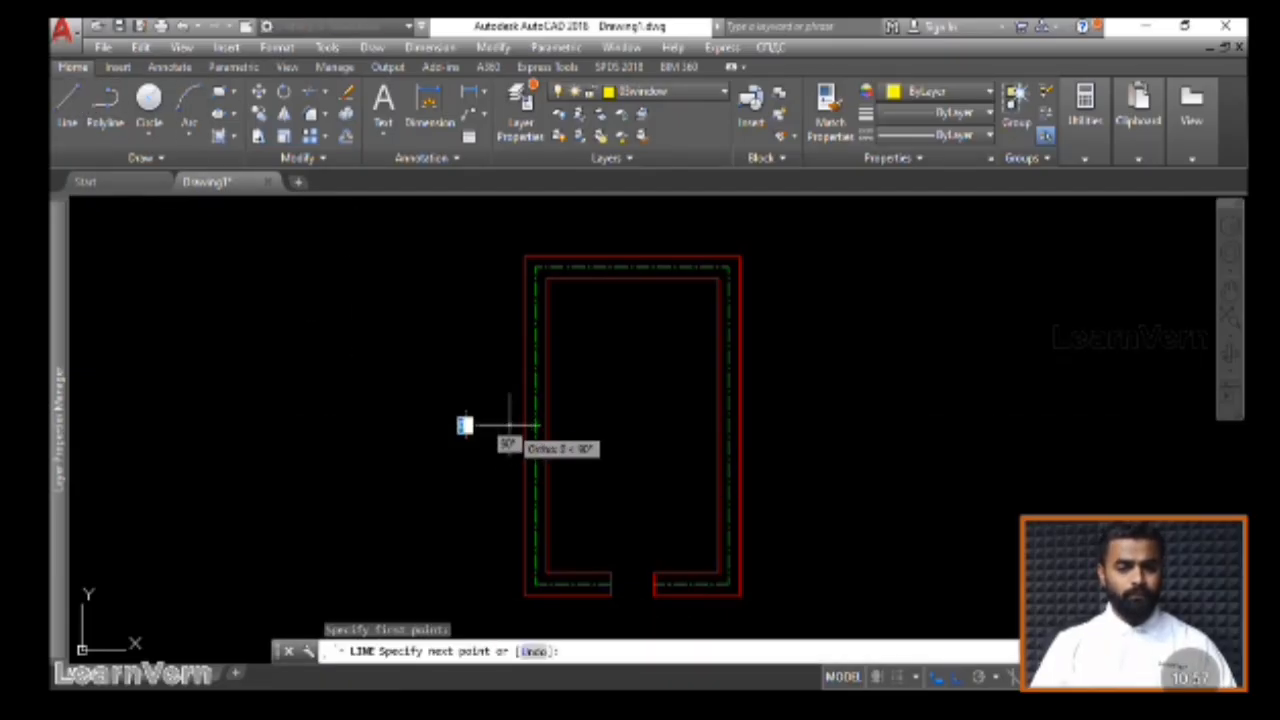
pyautogui.click(785, 438)
pyautogui.press('Escape')
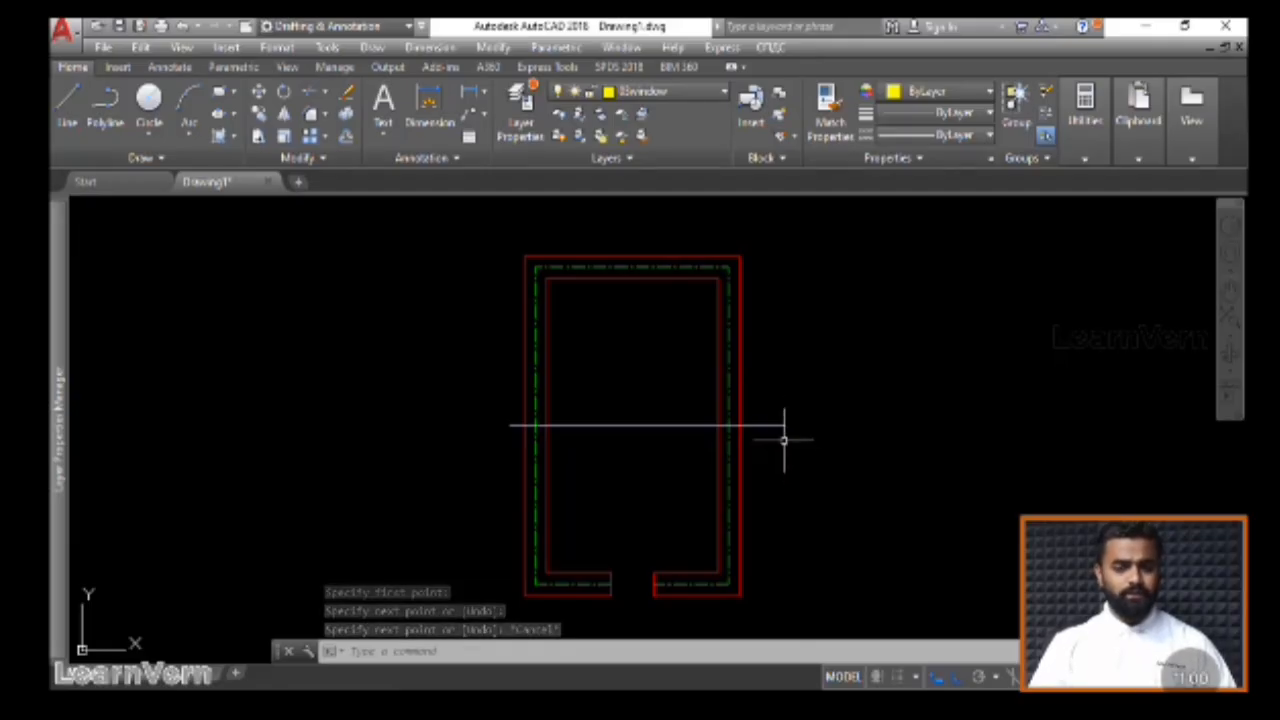
# Offset the horizontal line by 3 units both upward and downward
pyautogui.write('O')
pyautogui.press('Return')
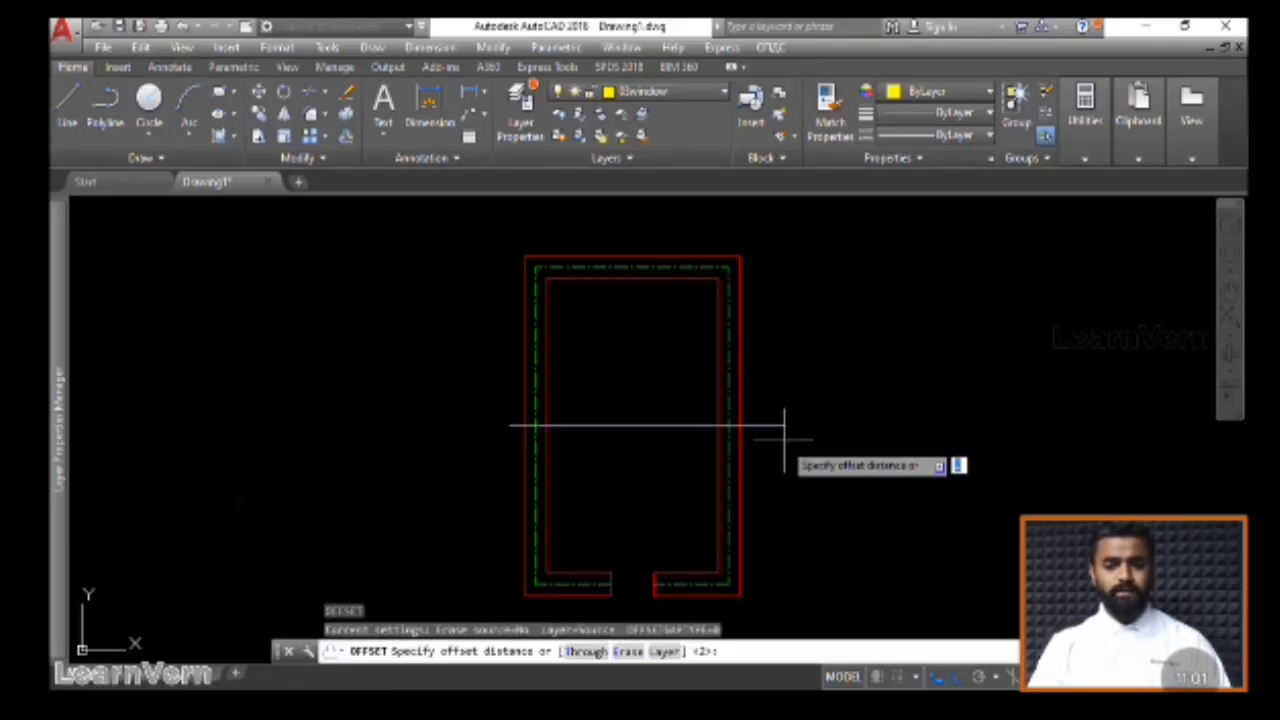
pyautogui.press('Return')
pyautogui.click(777, 426)
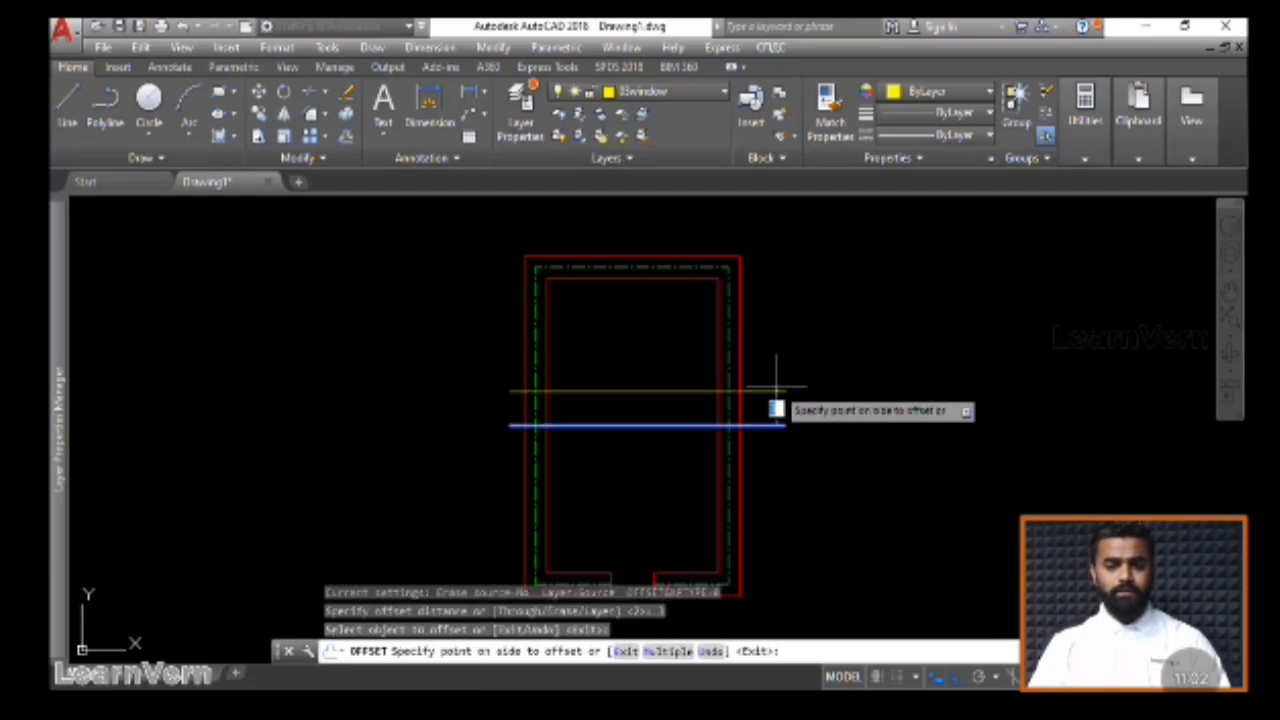
pyautogui.click(772, 402)
pyautogui.click(771, 430)
pyautogui.click(768, 470)
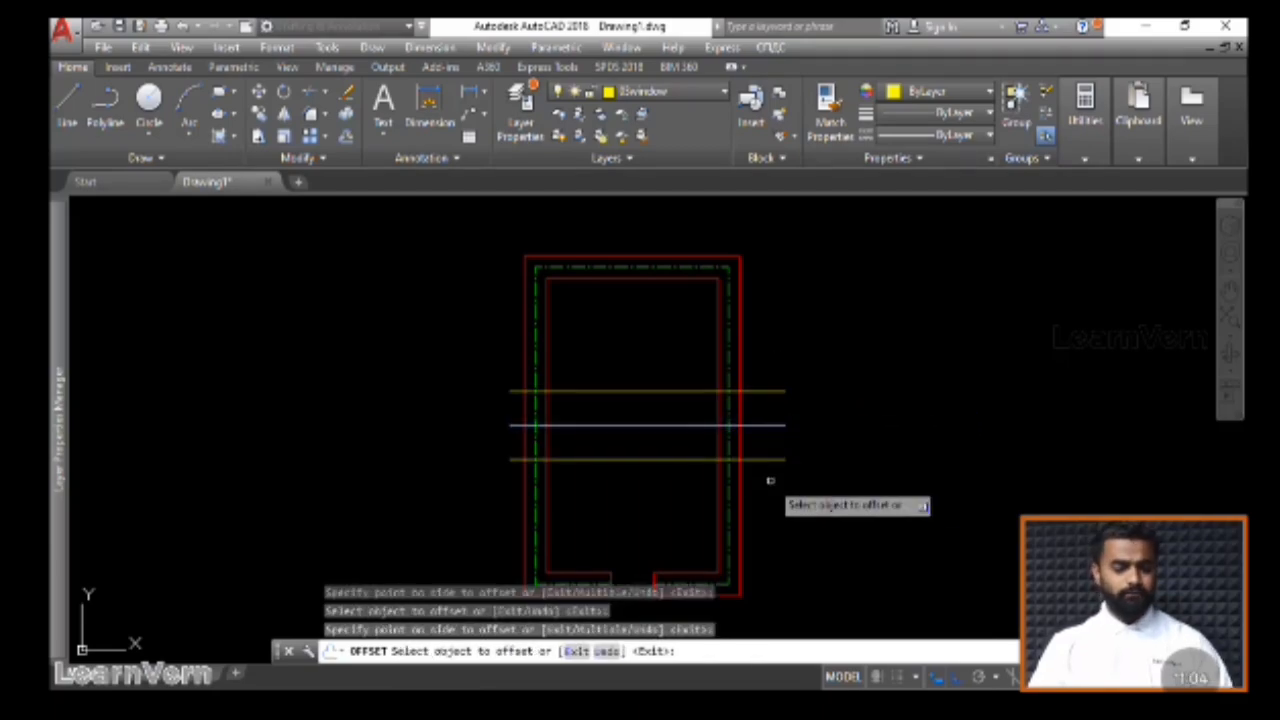
pyautogui.press('Escape')
pyautogui.press('Escape')
pyautogui.press('Escape')
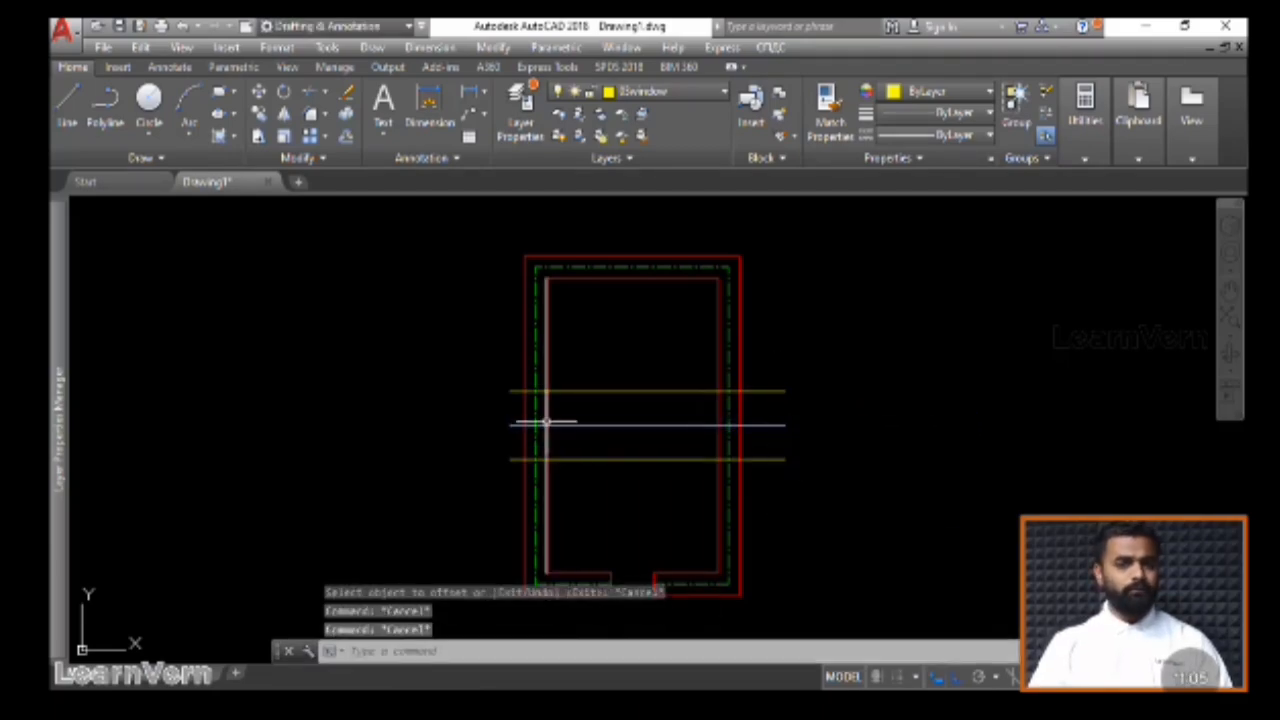
# Trim the ends of the three horizontal lines that extend beyond the left and right outer walls
pyautogui.write('TR')
pyautogui.press('Return')
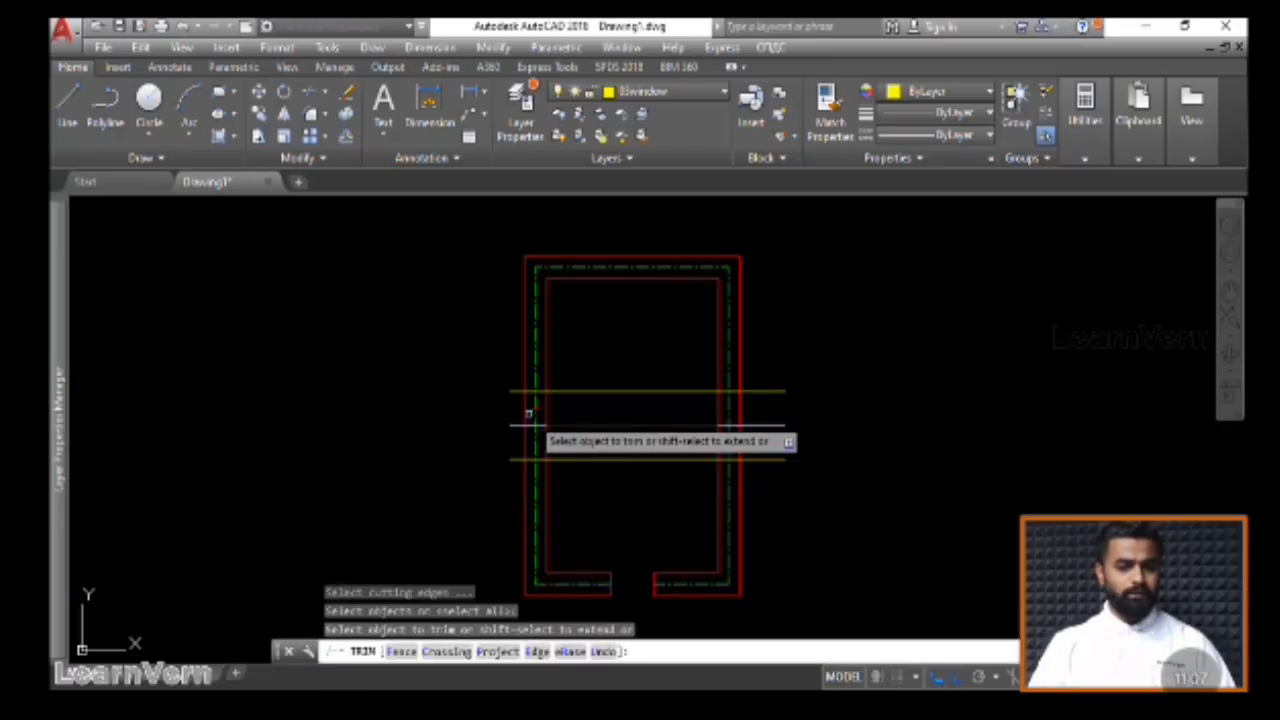
pyautogui.click(497, 360)
pyautogui.click(514, 500)
pyautogui.click(809, 507)
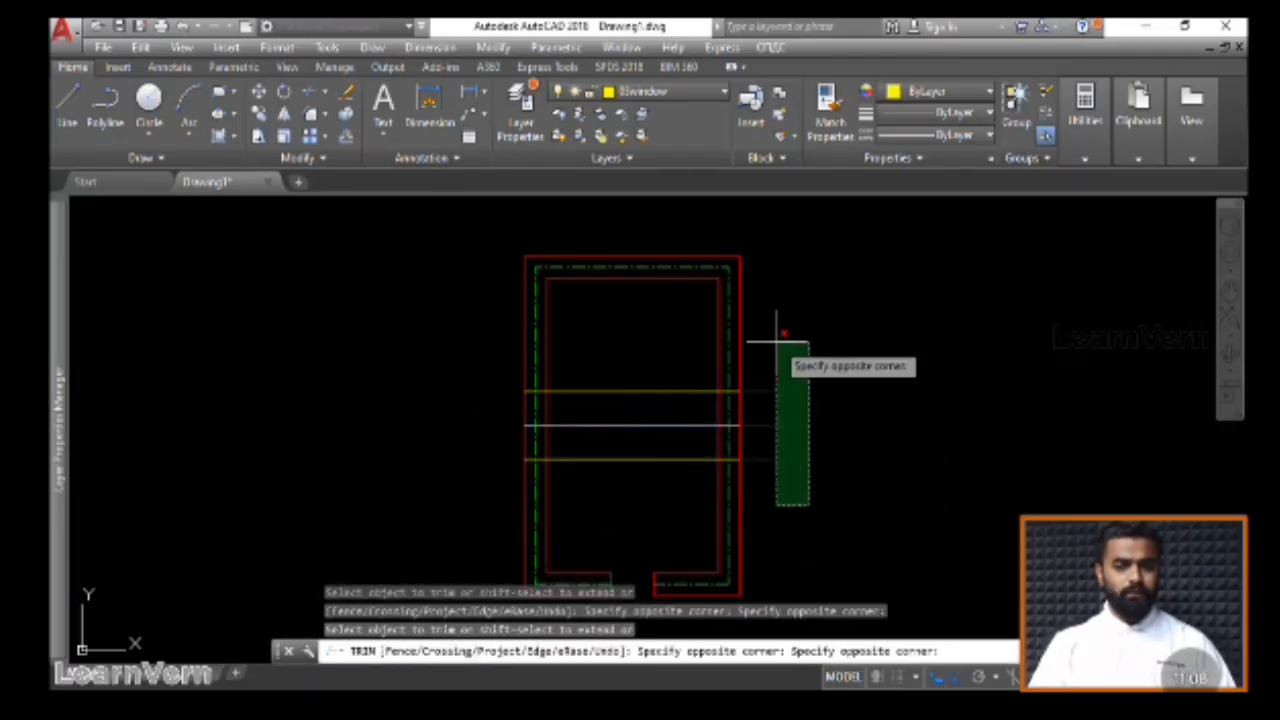
pyautogui.click(771, 340)
# Trim the middle horizontal line and the centerlines inside both side walls at the window openings, and delete the leftover stub
pyautogui.scroll(4, 610, 423)
pyautogui.click(432, 456)
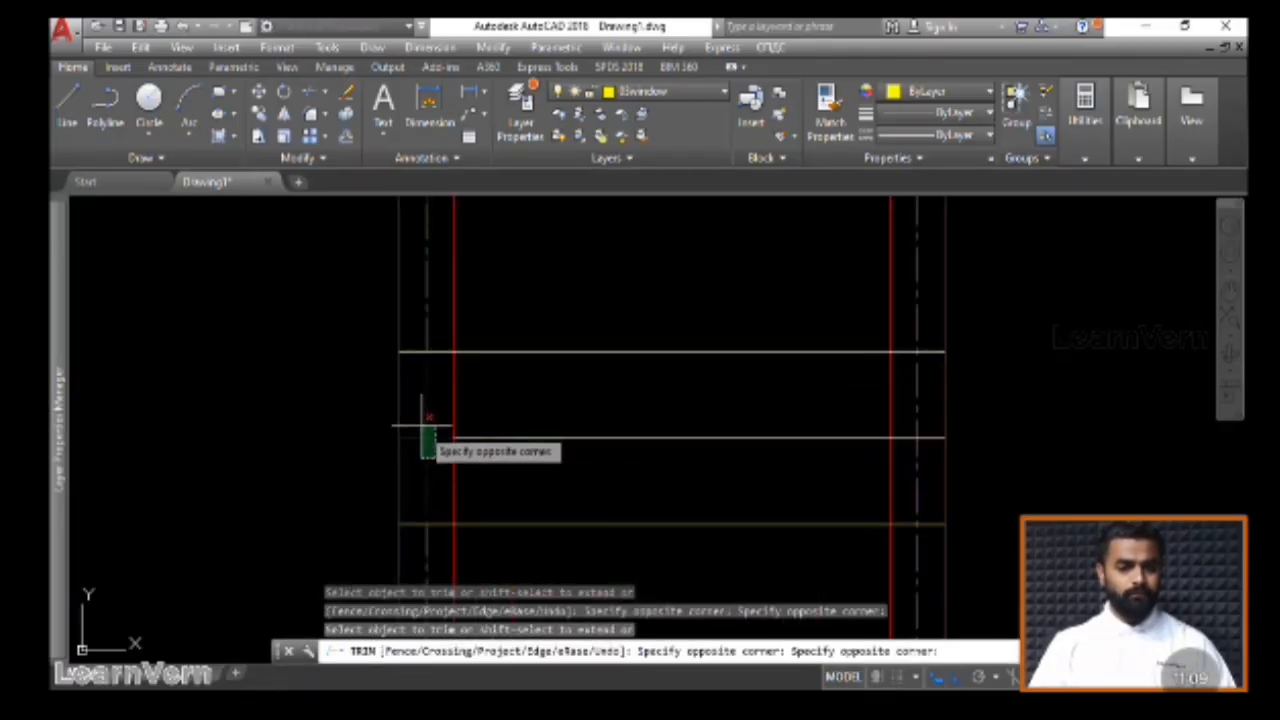
pyautogui.click(428, 421)
pyautogui.click(931, 449)
pyautogui.click(911, 431)
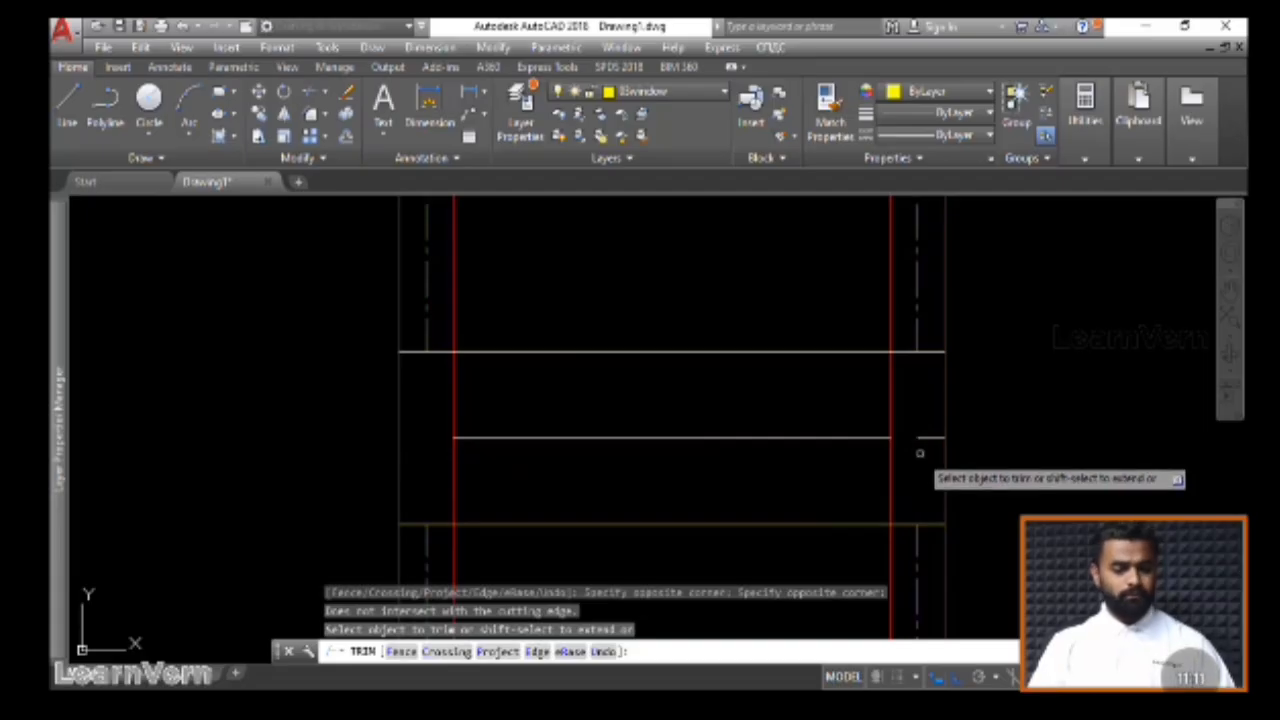
pyautogui.press('Escape')
pyautogui.press('Escape')
pyautogui.click(923, 437)
pyautogui.press('Delete')
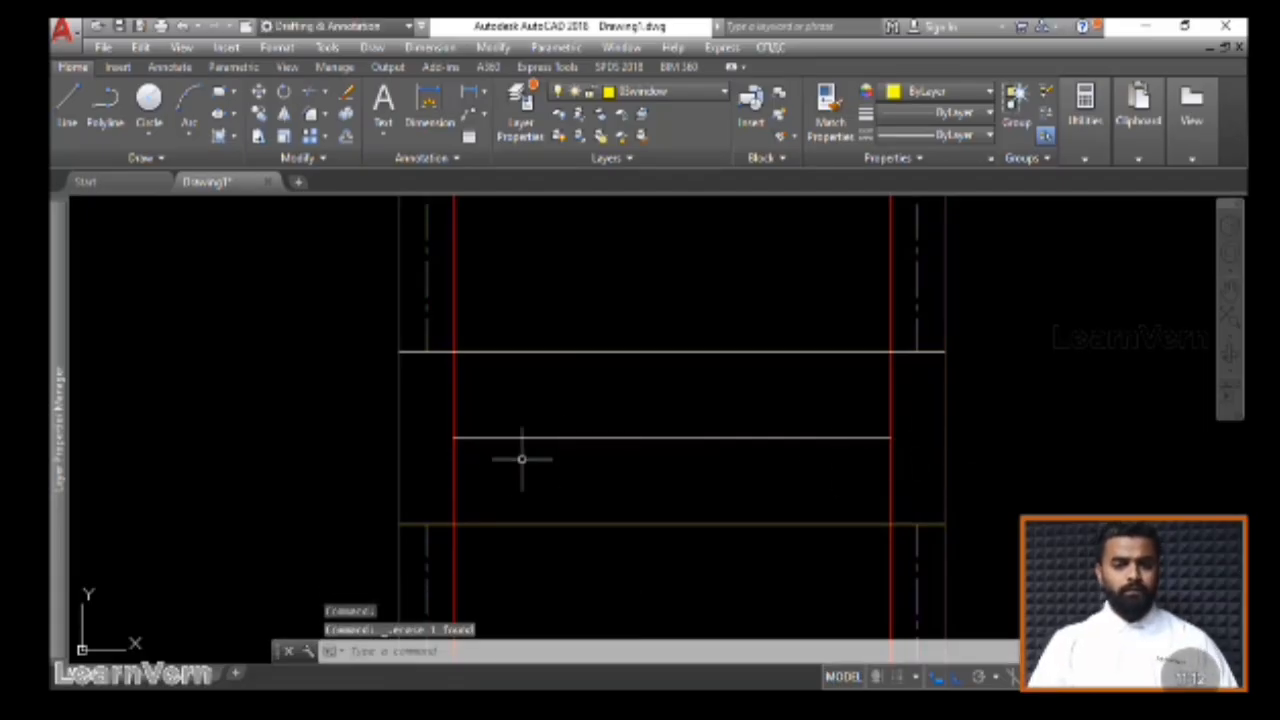
# Draw a vertical line along the centerline of each side wall, from the upper to the lower horizontal window line
pyautogui.moveTo(429, 420); pyautogui.dragTo(457, 412, button='middle')
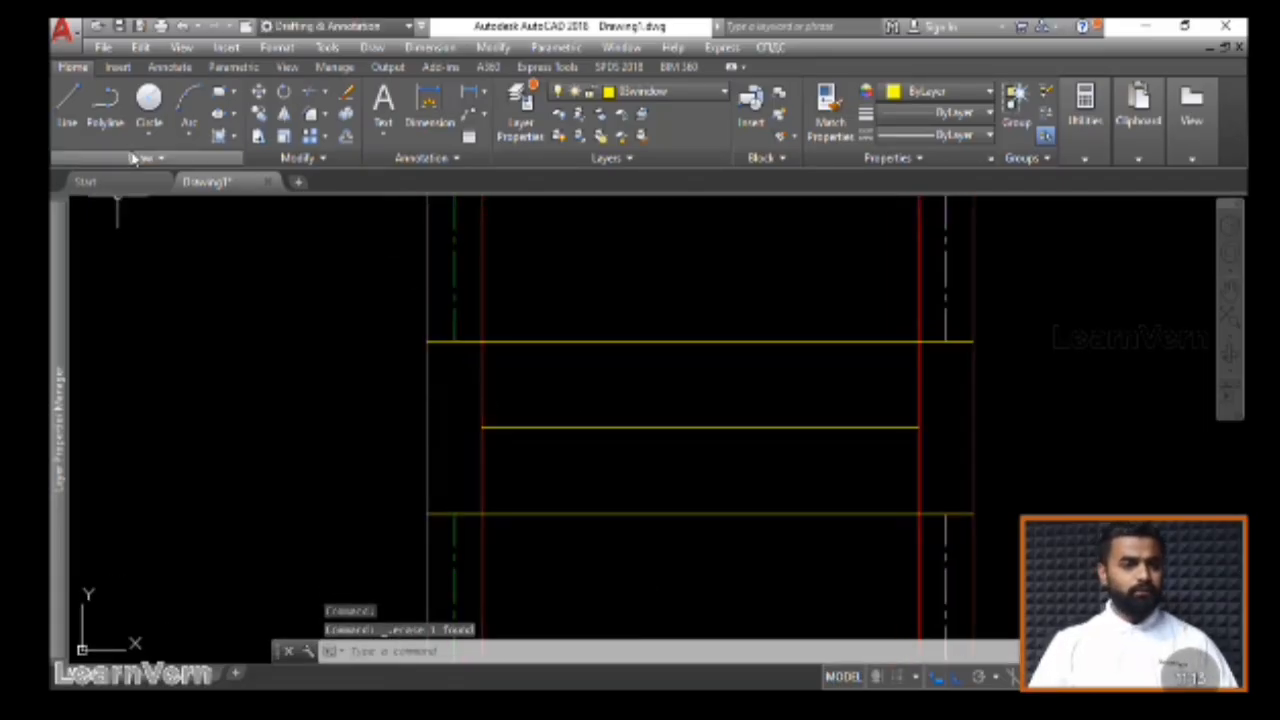
pyautogui.click(67, 105)
pyautogui.click(454, 341)
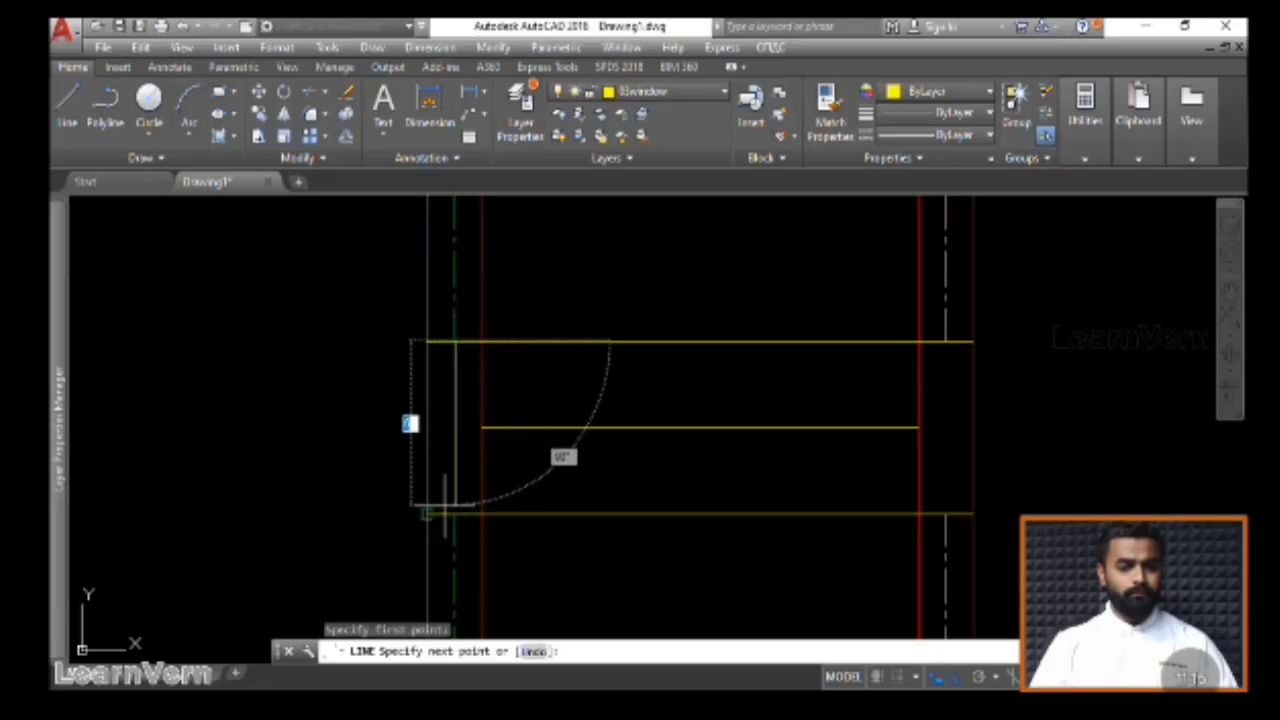
pyautogui.press('Escape')
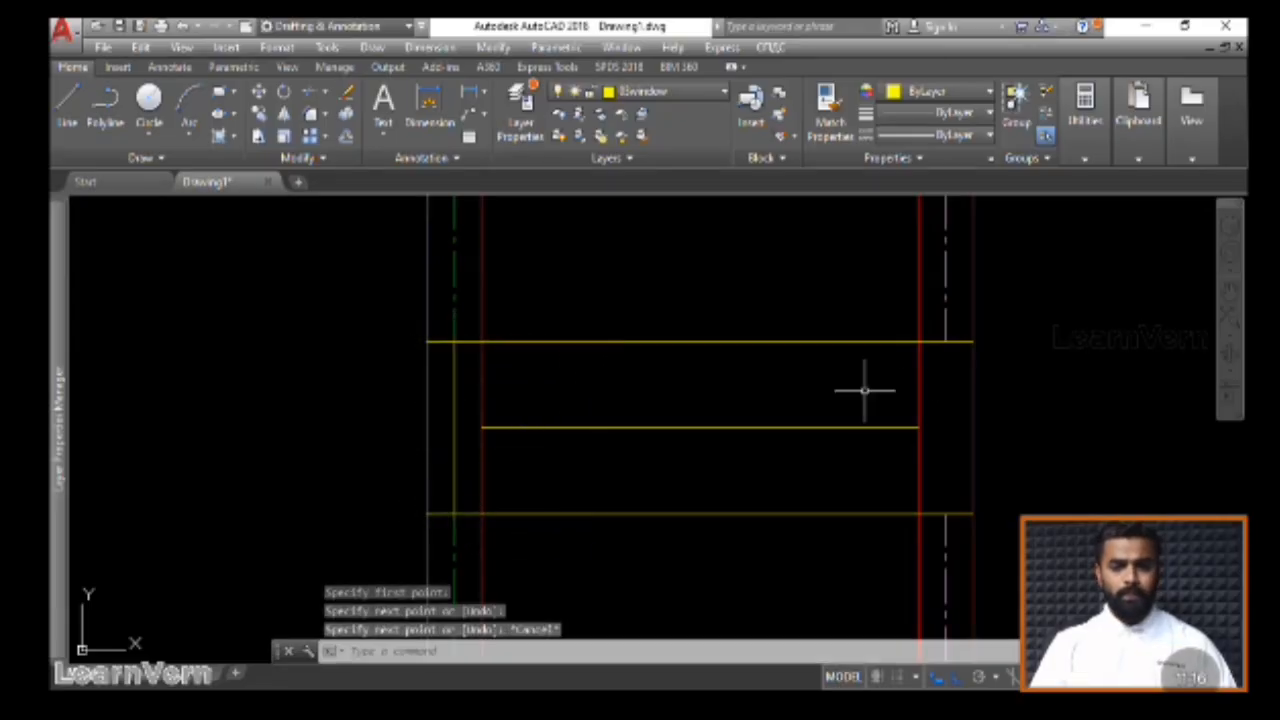
pyautogui.press('space')
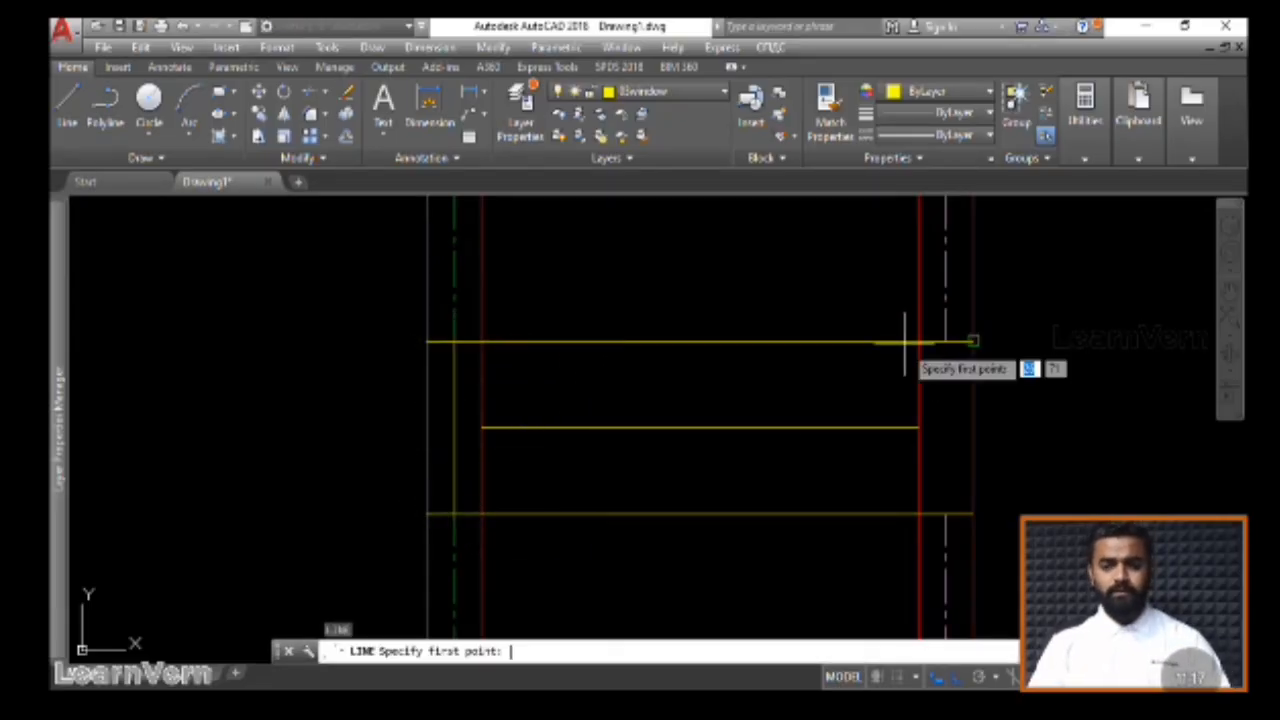
pyautogui.click(945, 342)
pyautogui.click(945, 515)
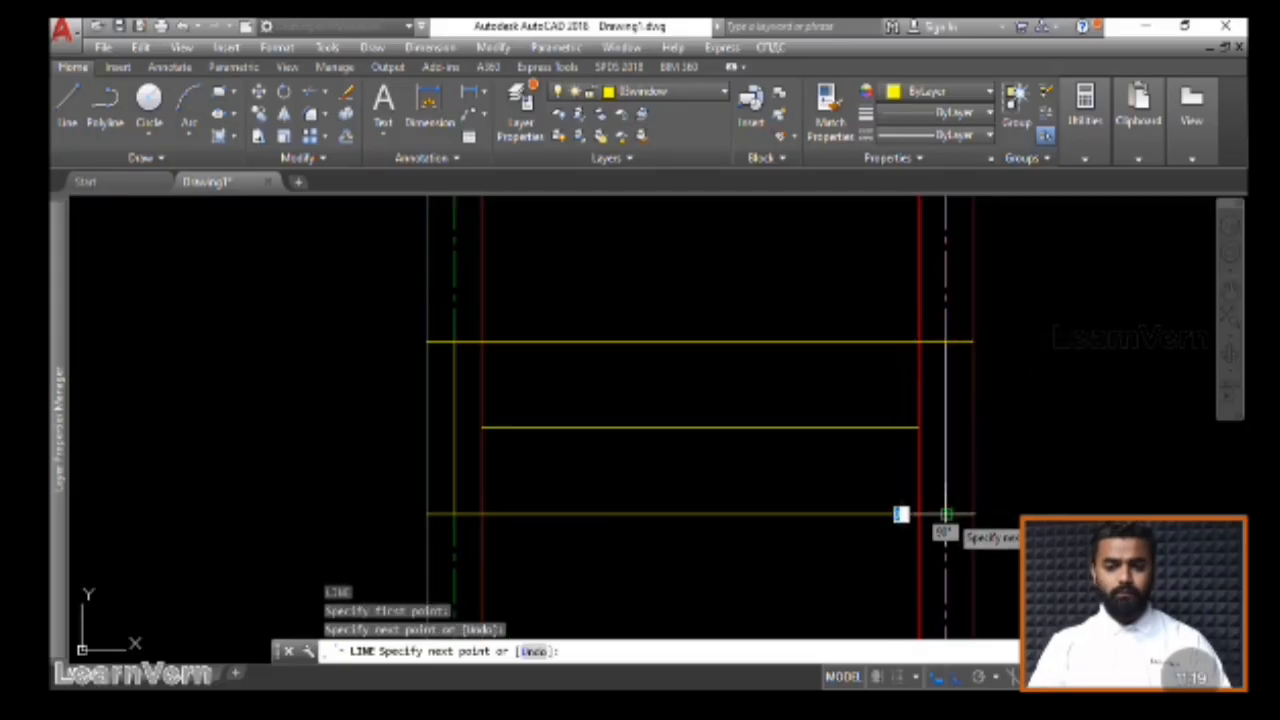
pyautogui.press('Escape')
pyautogui.press('Escape')
pyautogui.press('Escape')
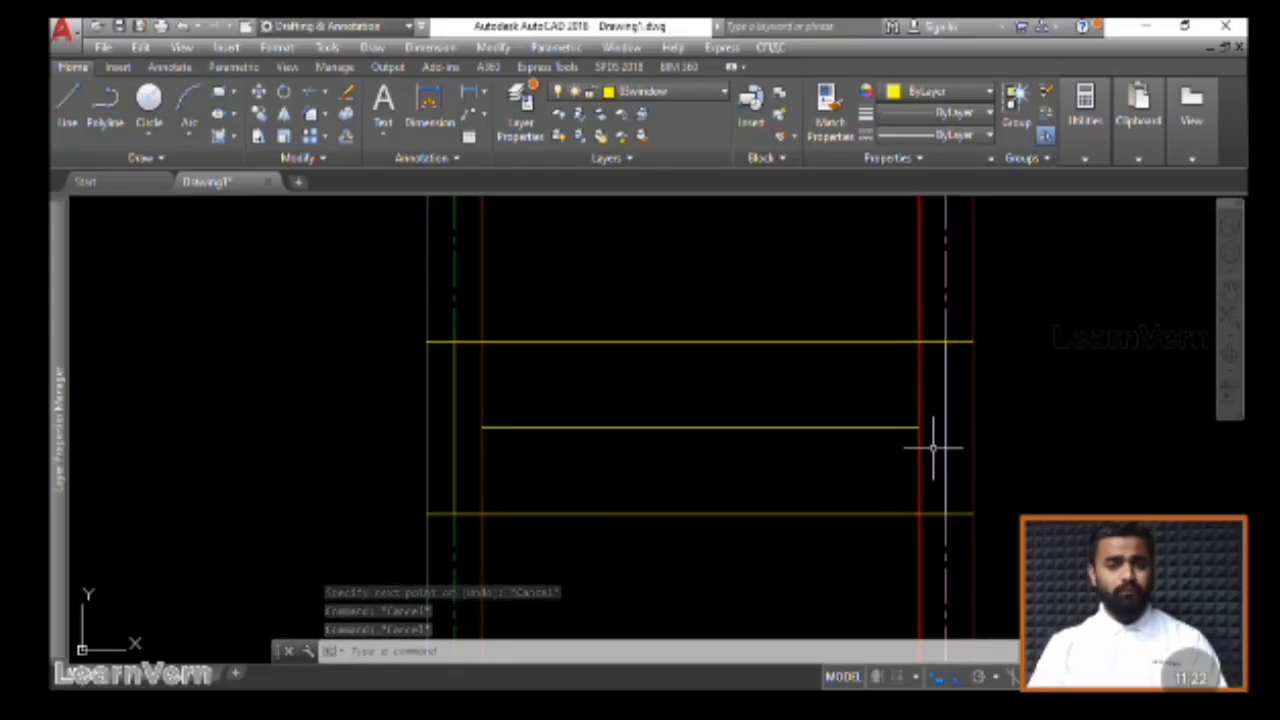
pyautogui.rightClick(320, 322)
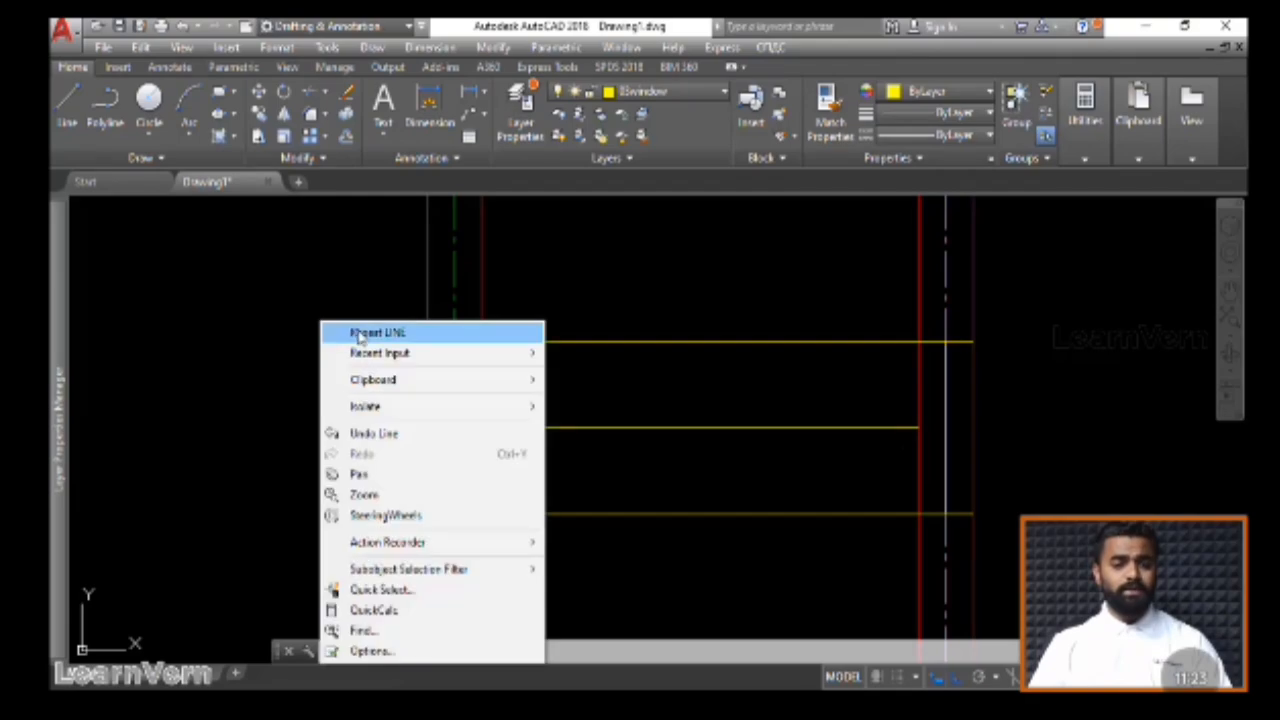
pyautogui.press('Escape')
pyautogui.write('l')
pyautogui.press('Return')
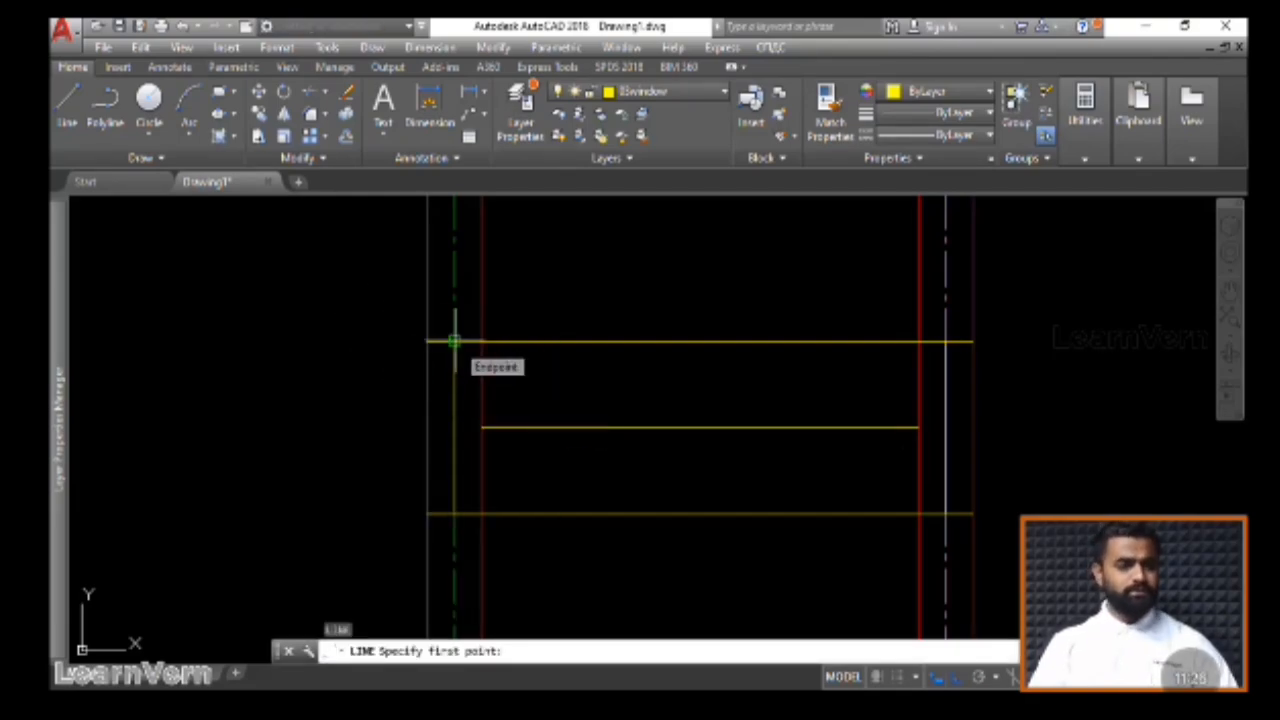
pyautogui.press('Escape')
pyautogui.press('Escape')
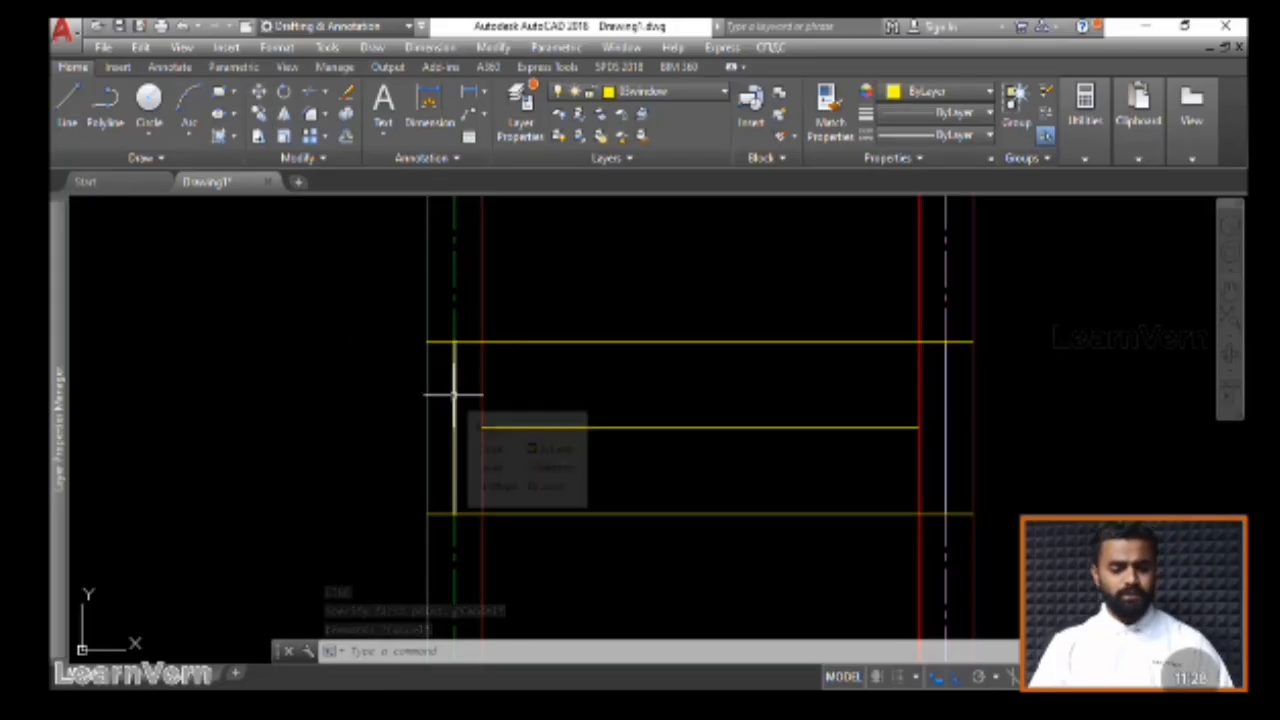
# Offset the vertical window line in the left wall by 0.5 to both sides
pyautogui.write('e')
pyautogui.press('Return')
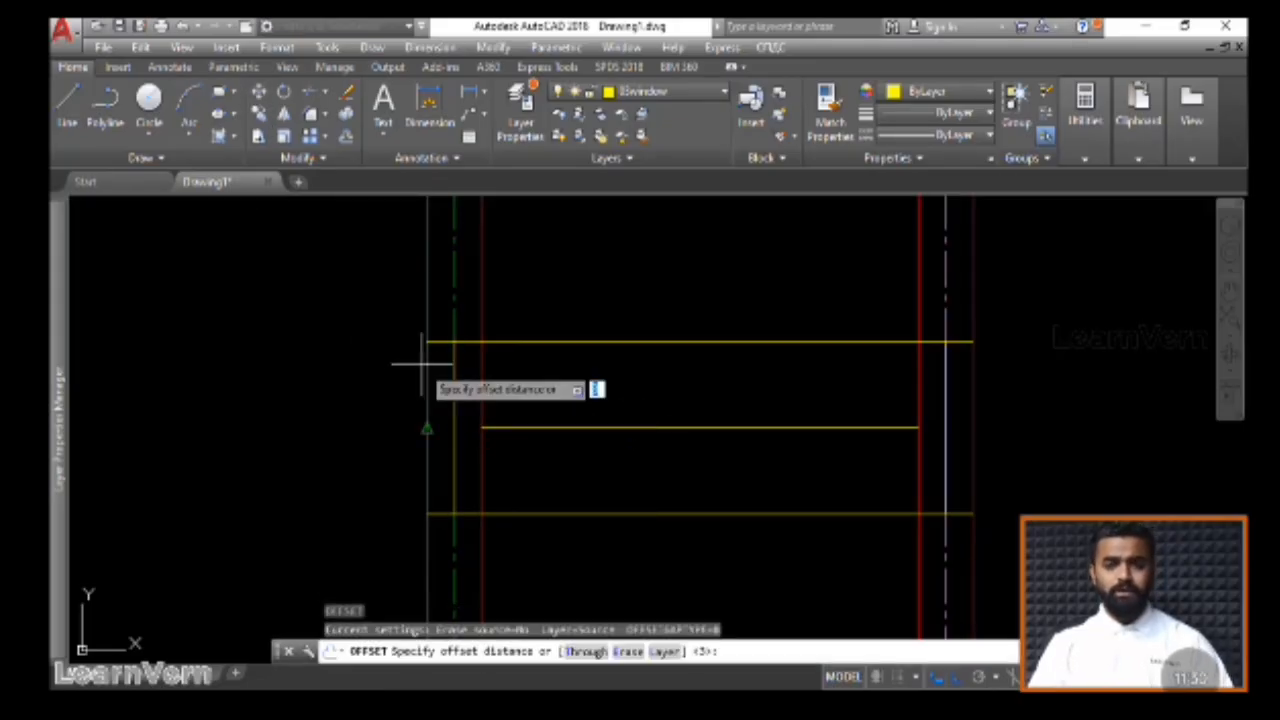
pyautogui.write('0.5')
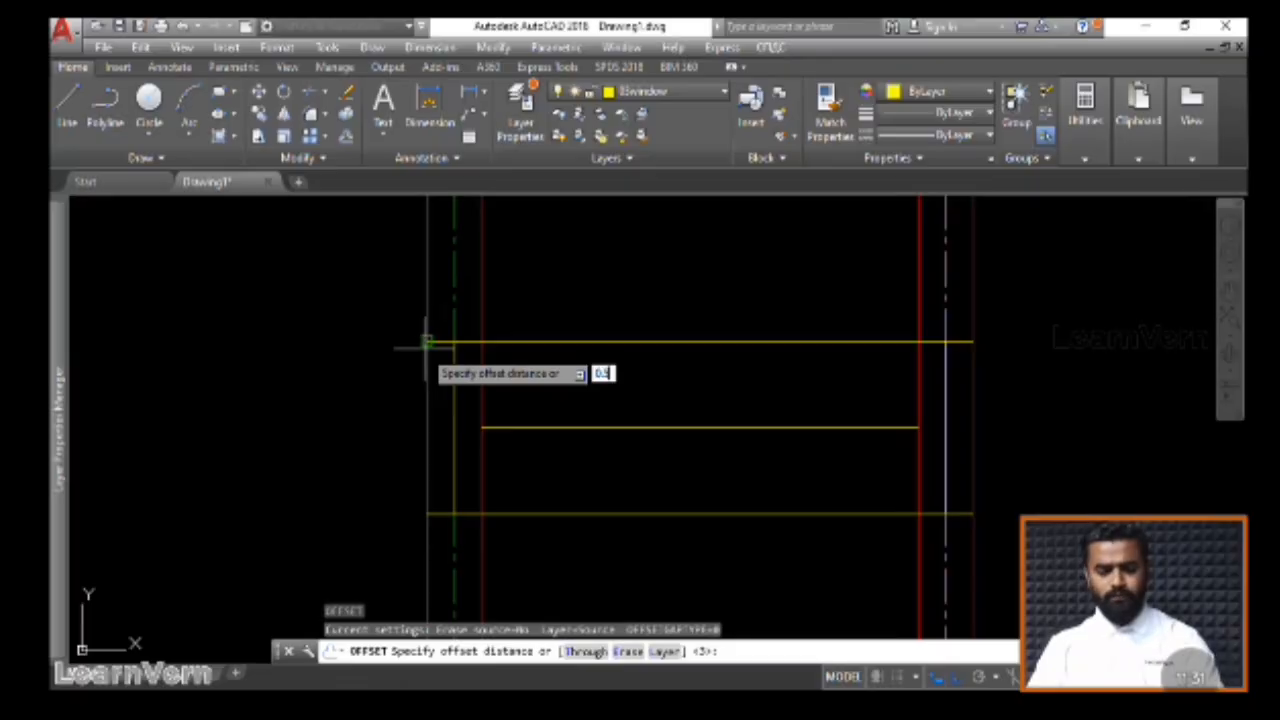
pyautogui.press('Return')
pyautogui.click(452, 394)
pyautogui.click(455, 394)
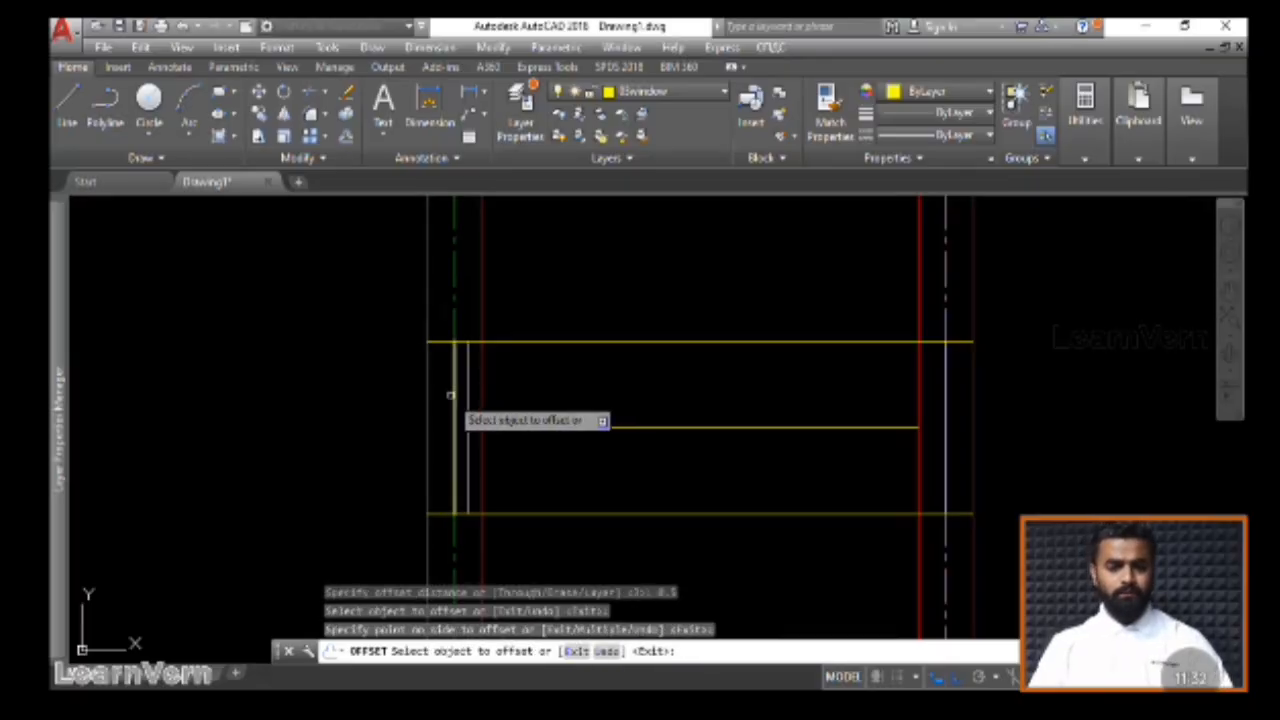
pyautogui.click(455, 394)
pyautogui.click(398, 380)
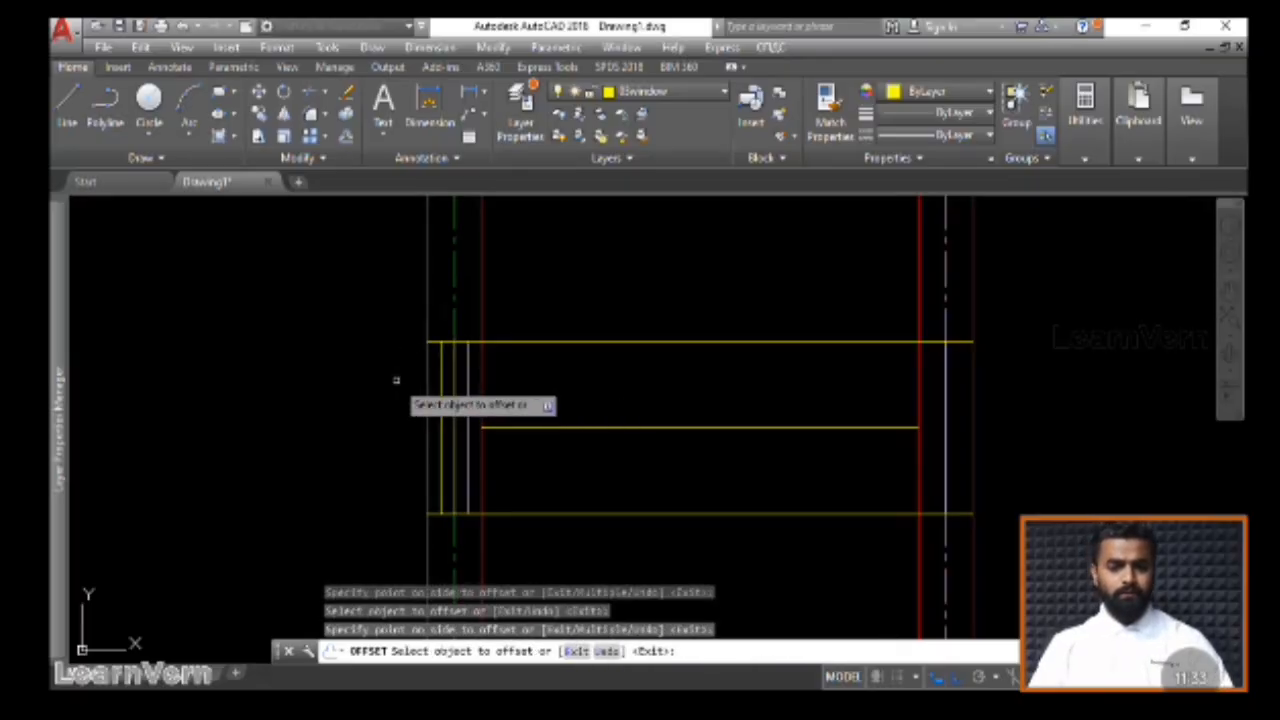
# Offset the vertical window line in the right wall to both sides by the same 0.5 distance
pyautogui.click(946, 399)
pyautogui.click(938, 402)
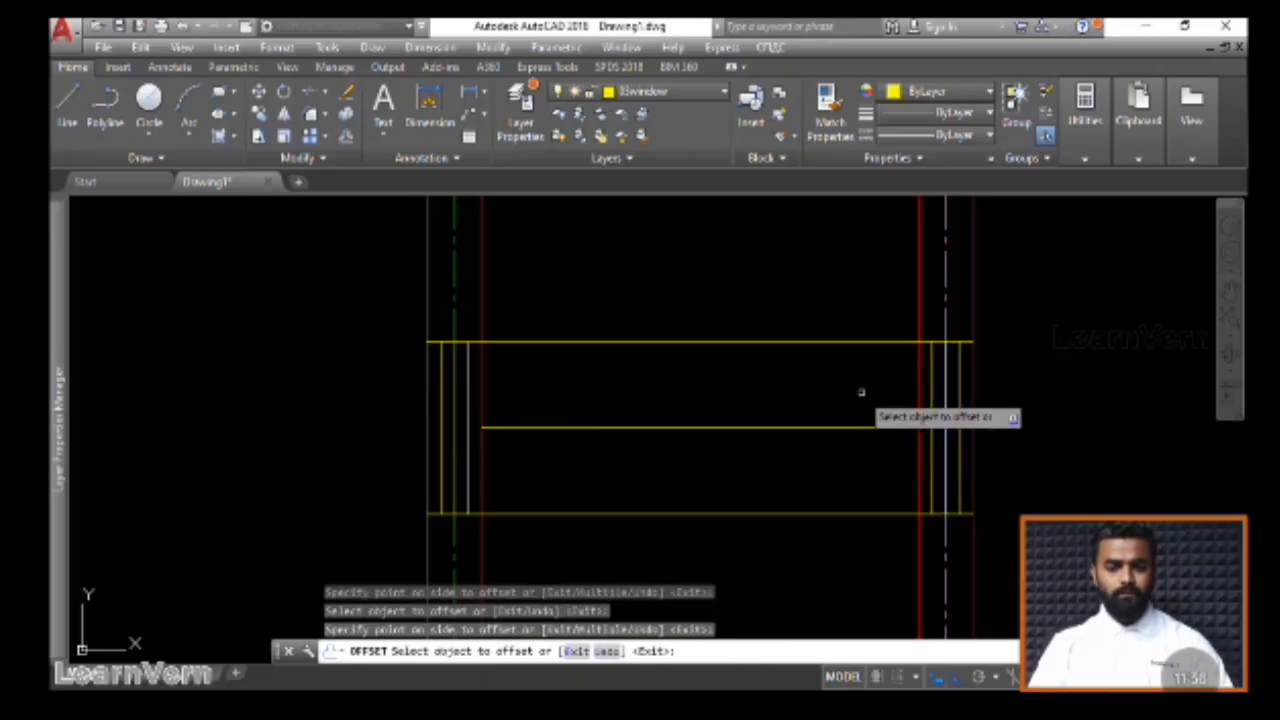
pyautogui.press('Escape')
pyautogui.press('Escape')
pyautogui.press('Escape')
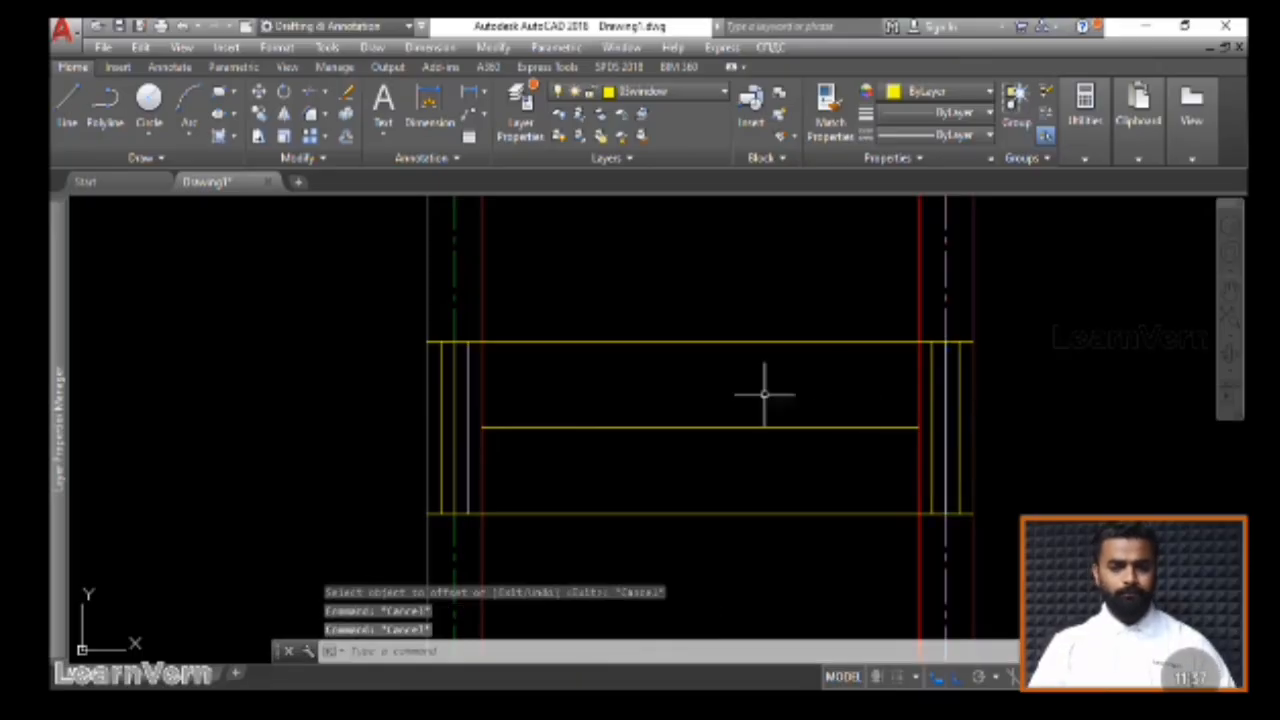
# Delete the original middle vertical line from the left and right windows, keeping the offset pairs
pyautogui.click(455, 396)
pyautogui.press('Delete')
pyautogui.click(948, 417)
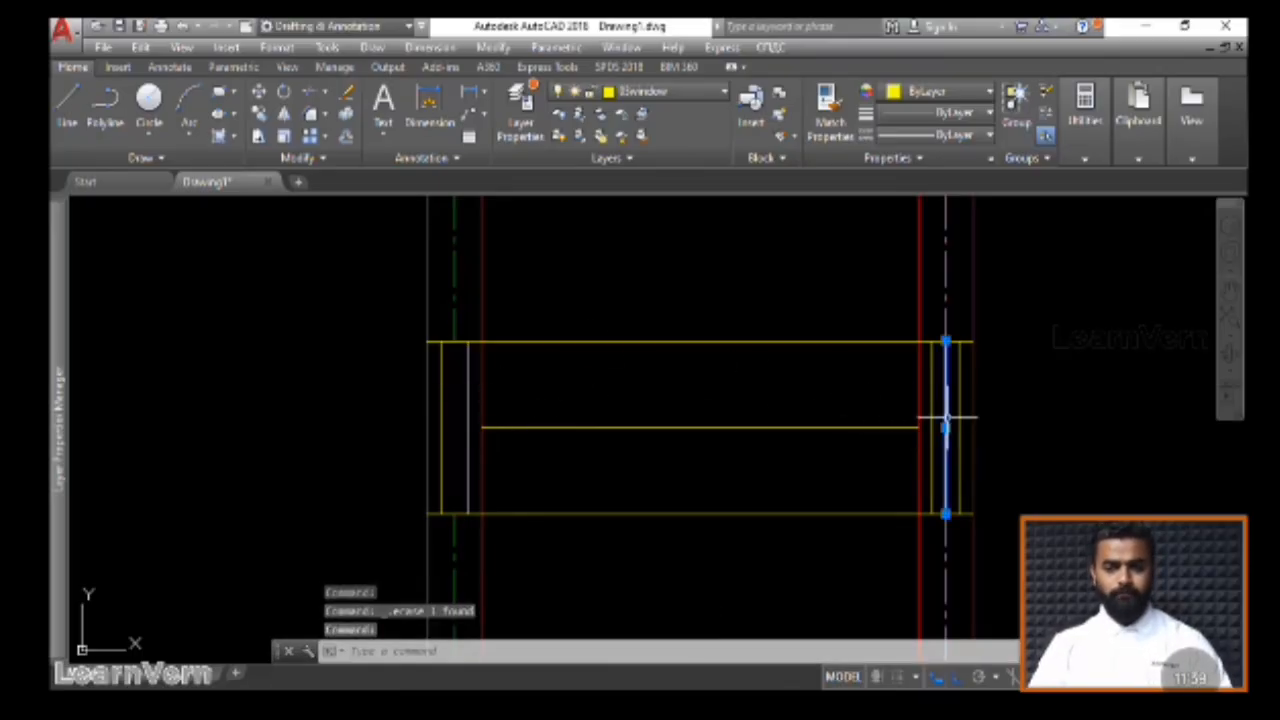
pyautogui.press('Delete')
# Trim the upper and lower horizontal window lines between the inner walls, and delete the middle horizontal line
pyautogui.scroll(-2, 990, 431)
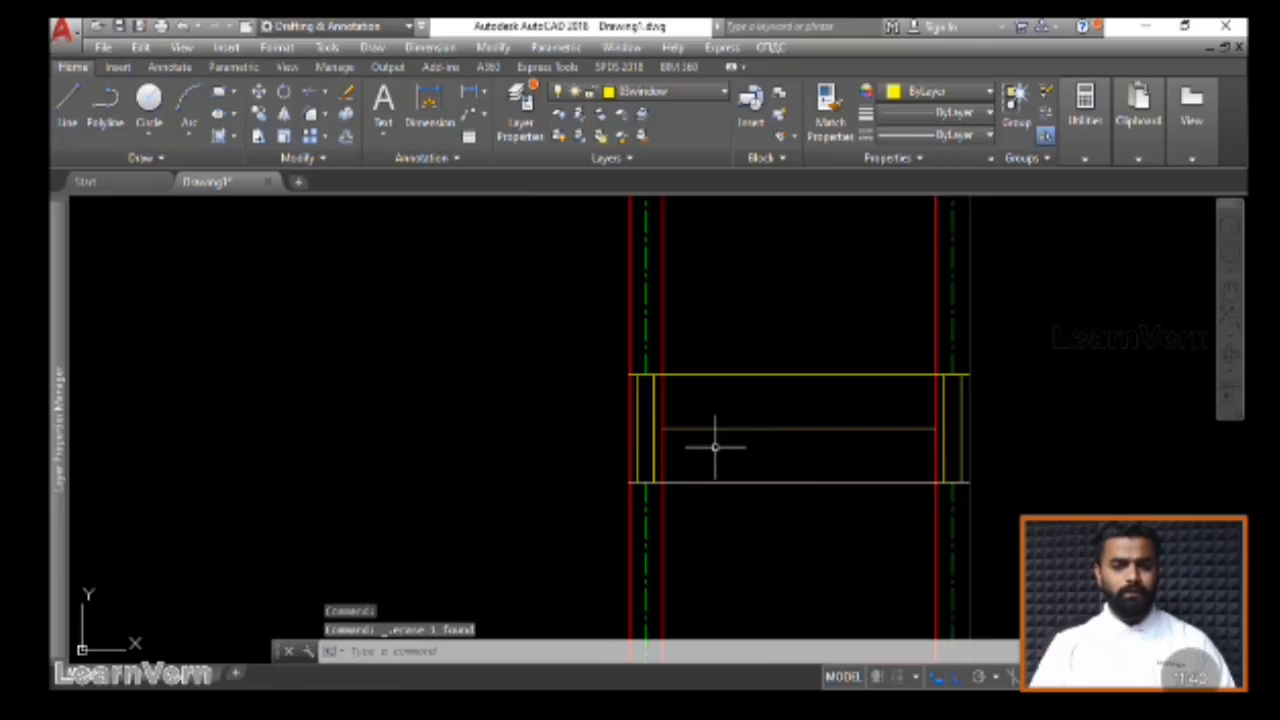
pyautogui.click(831, 540)
pyautogui.click(751, 333)
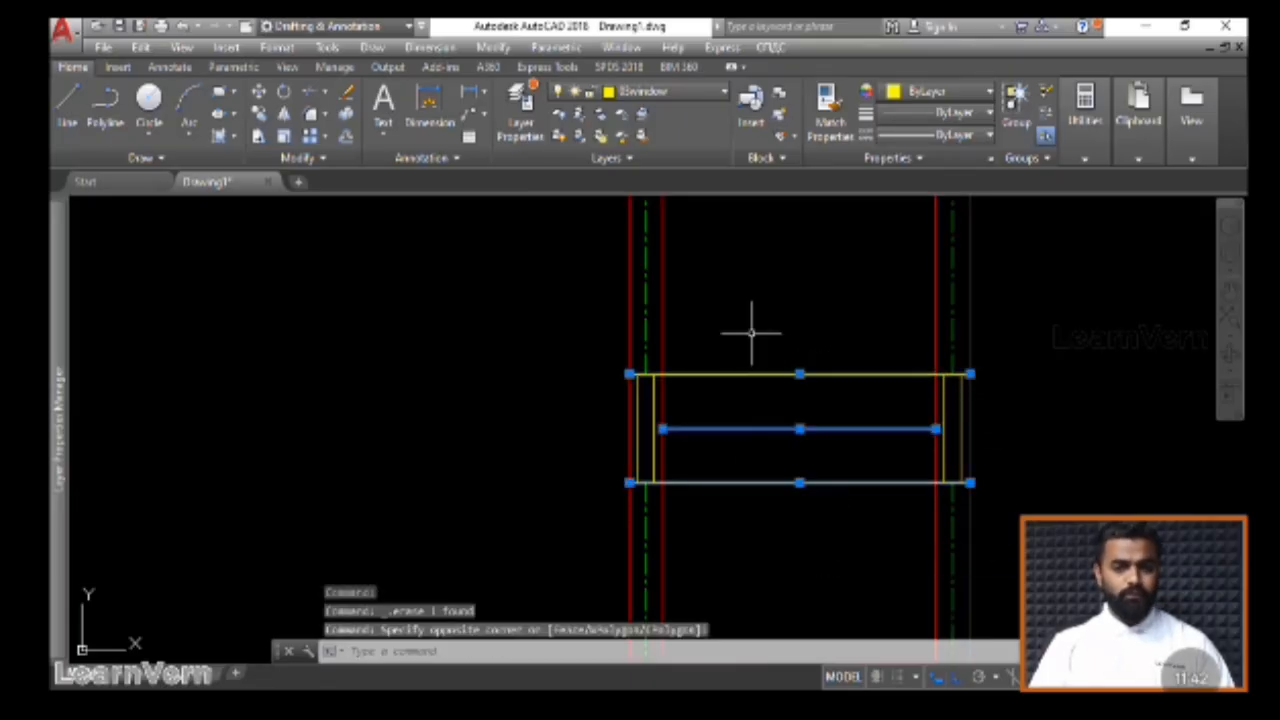
pyautogui.press('Escape')
pyautogui.press('Escape')
pyautogui.write('tr')
pyautogui.press('Return')
pyautogui.press('Return')
pyautogui.click(831, 538)
pyautogui.click(775, 298)
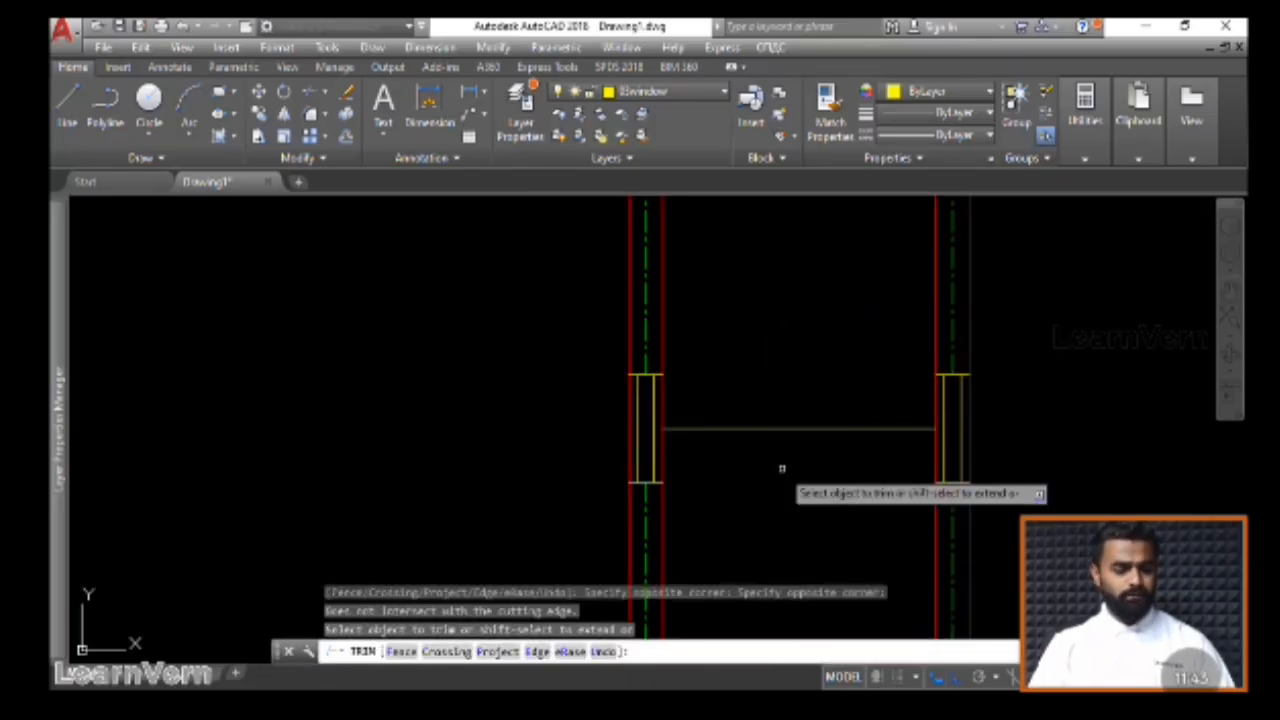
pyautogui.press('Escape')
pyautogui.click(785, 430)
pyautogui.press('Delete')
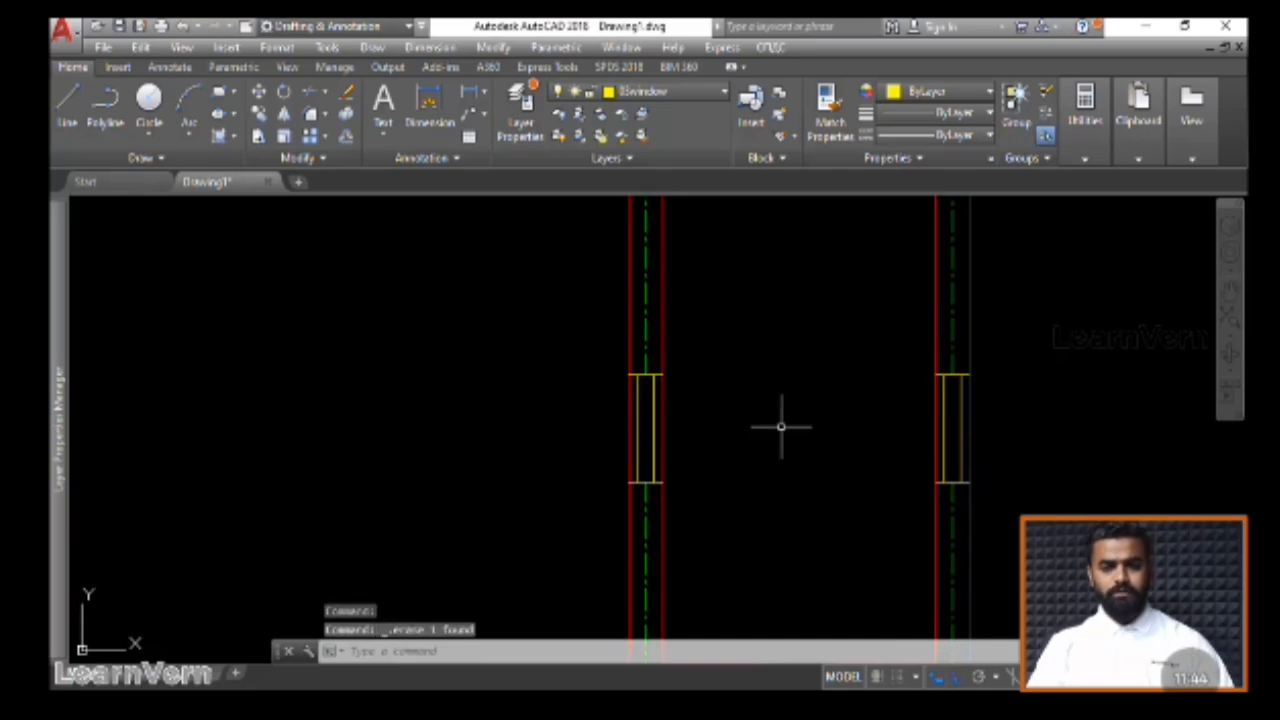
# Group the four lines of the left wall's window
pyautogui.scroll(-4, 771, 408)
pyautogui.scroll(2, 771, 426)
pyautogui.moveTo(740, 429); pyautogui.dragTo(663, 423, button='middle')
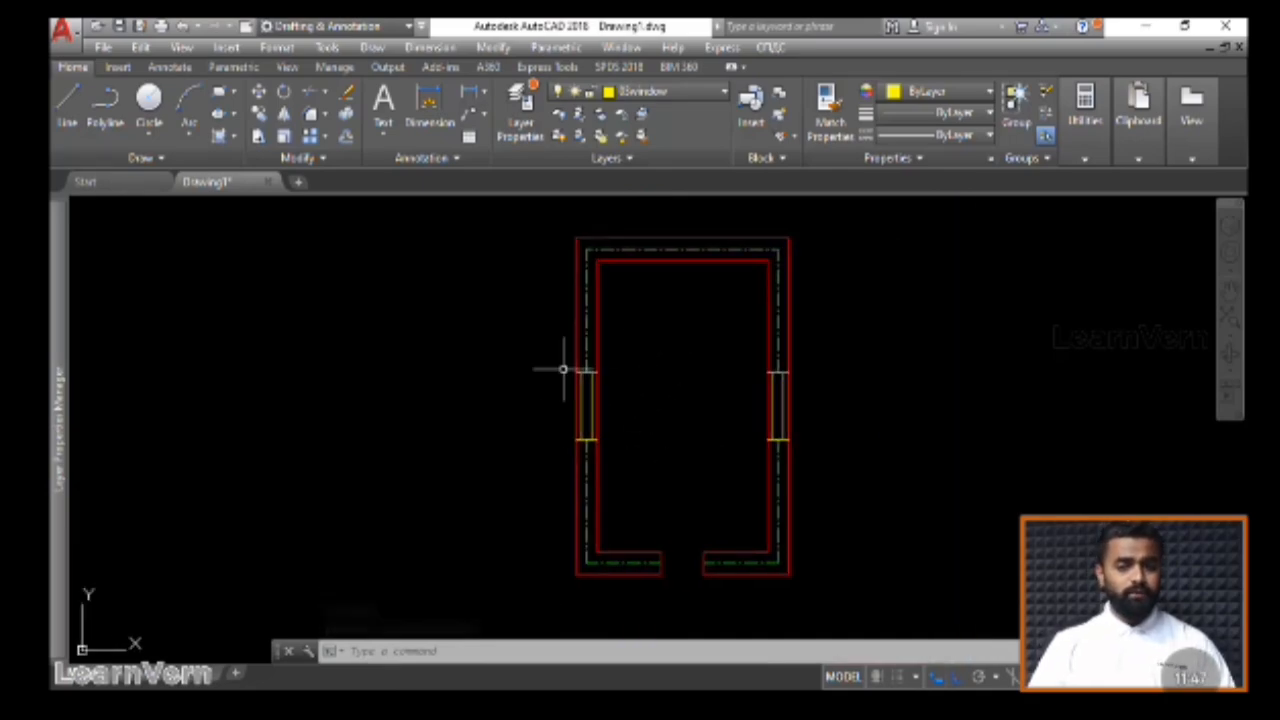
pyautogui.click(562, 358)
pyautogui.click(621, 462)
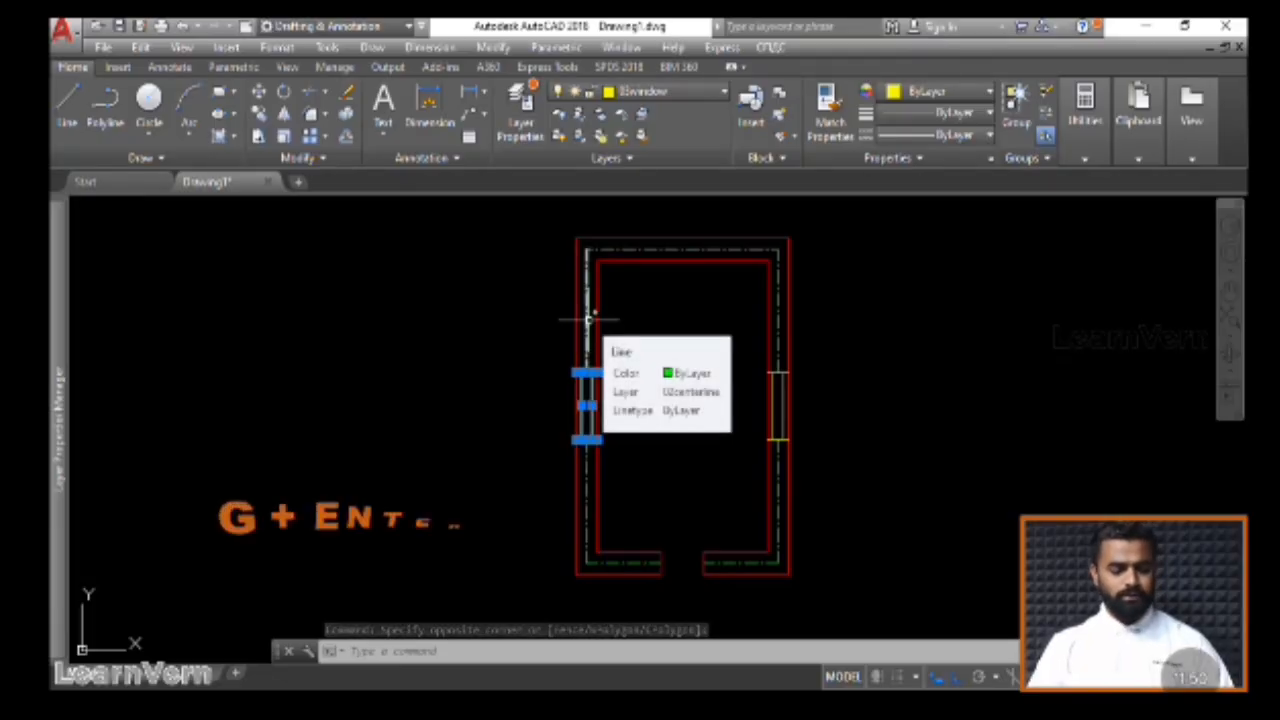
pyautogui.write('G')
pyautogui.press('Return')
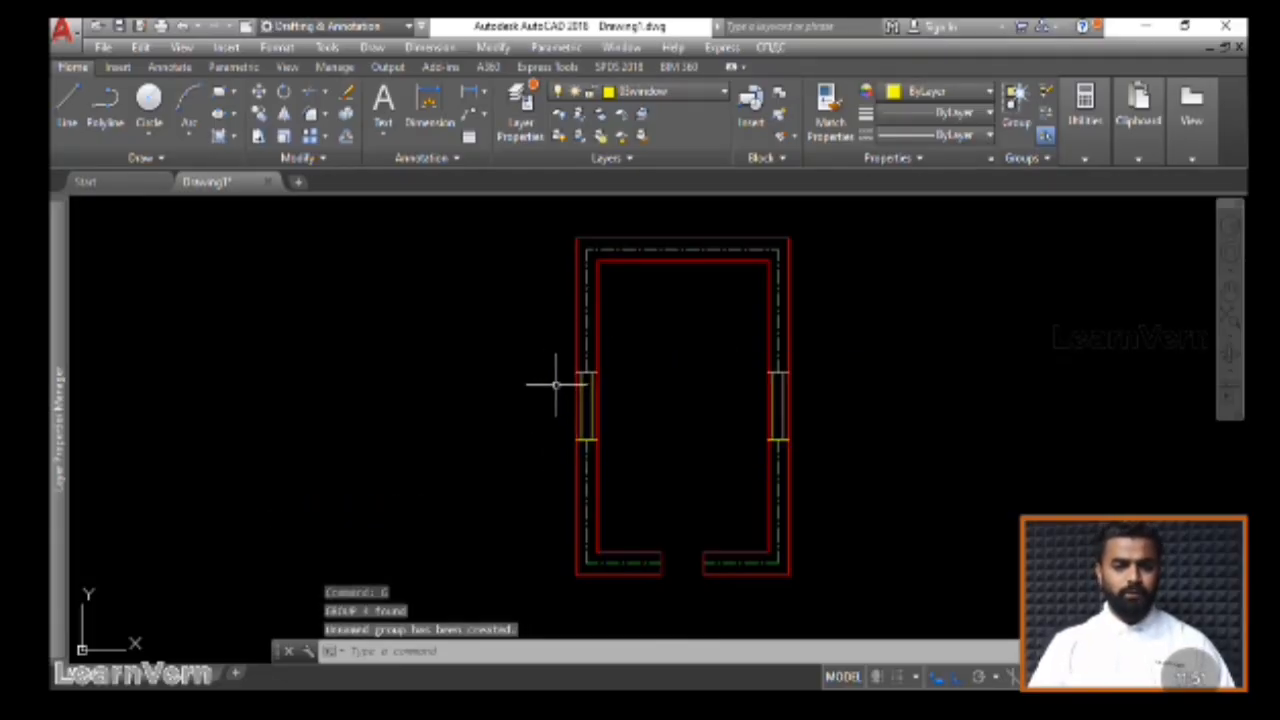
# Select the grouped left window and the ungrouped lines of the right window in turn to compare how they select
pyautogui.click(586, 391)
pyautogui.scroll(4, 592, 445)
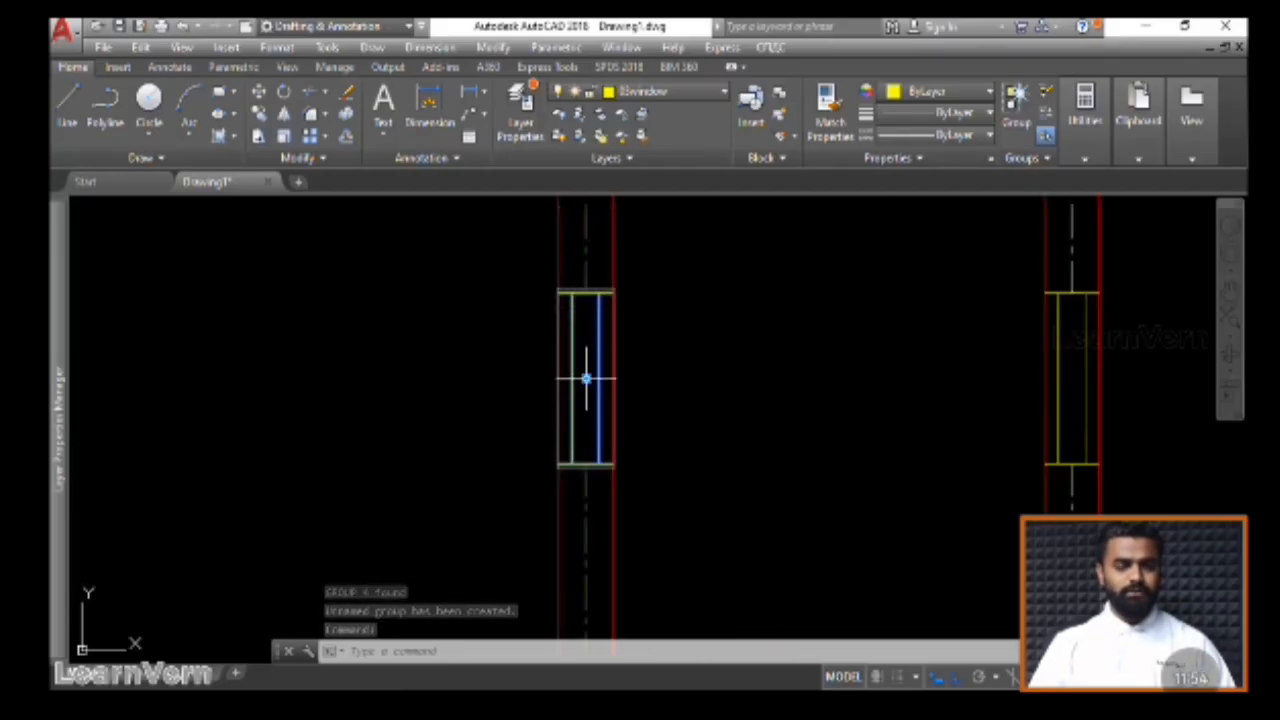
pyautogui.press('Escape')
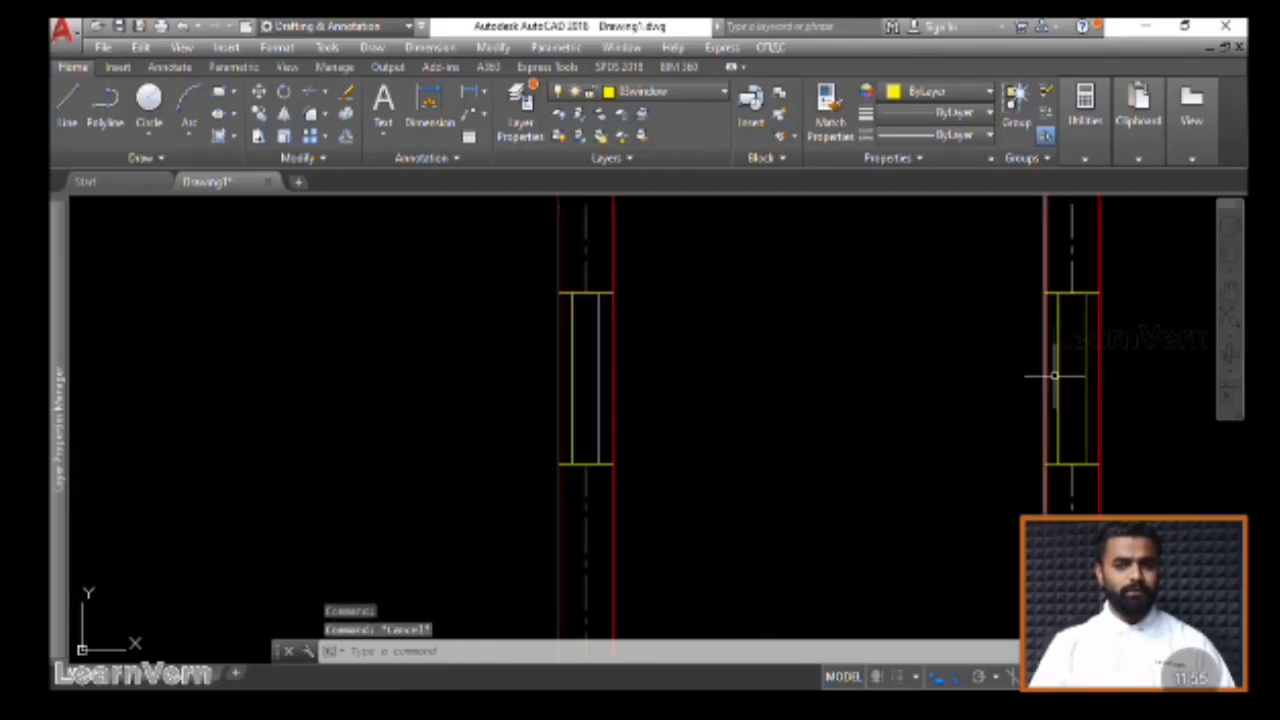
pyautogui.click(1058, 370)
pyautogui.click(1082, 366)
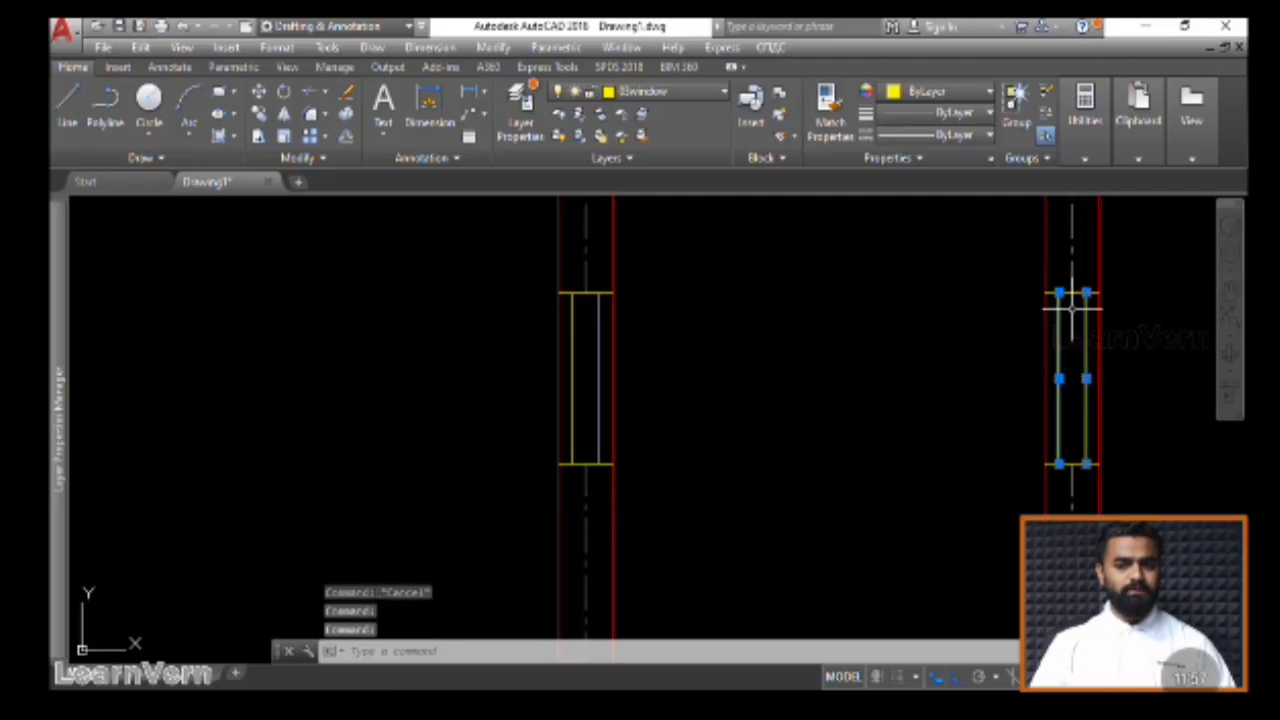
pyautogui.click(1075, 293)
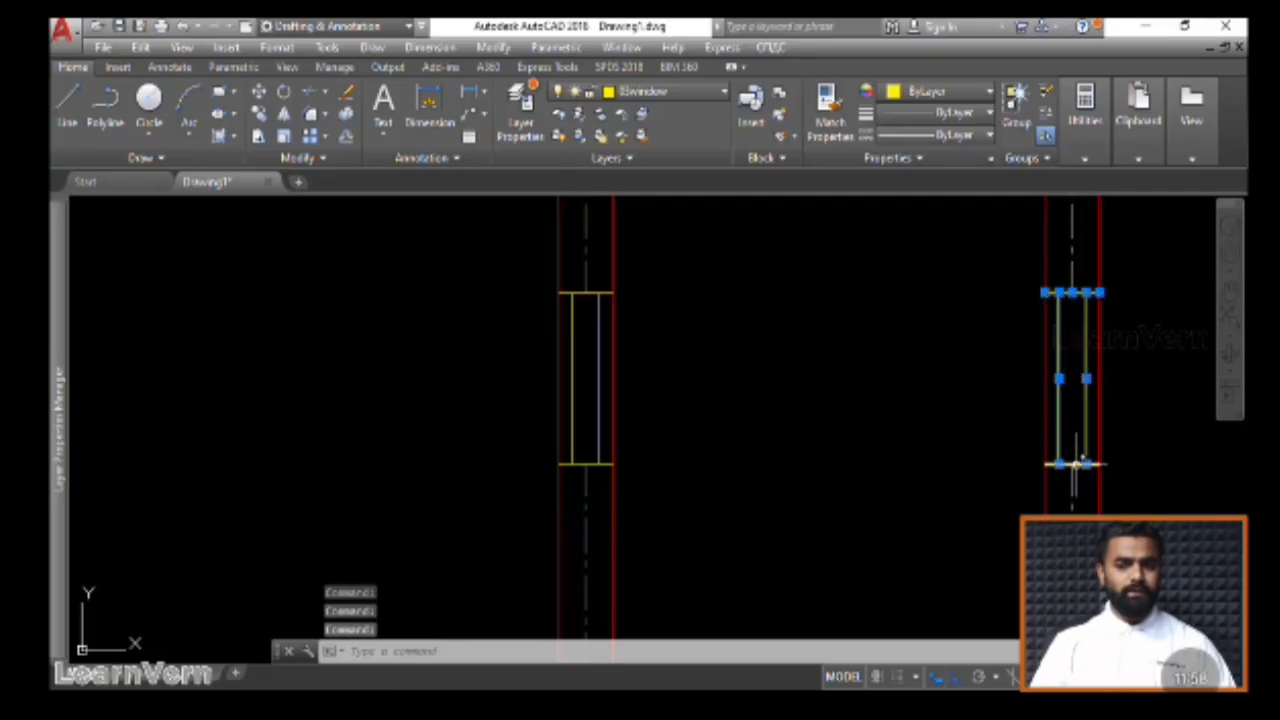
pyautogui.press('Escape')
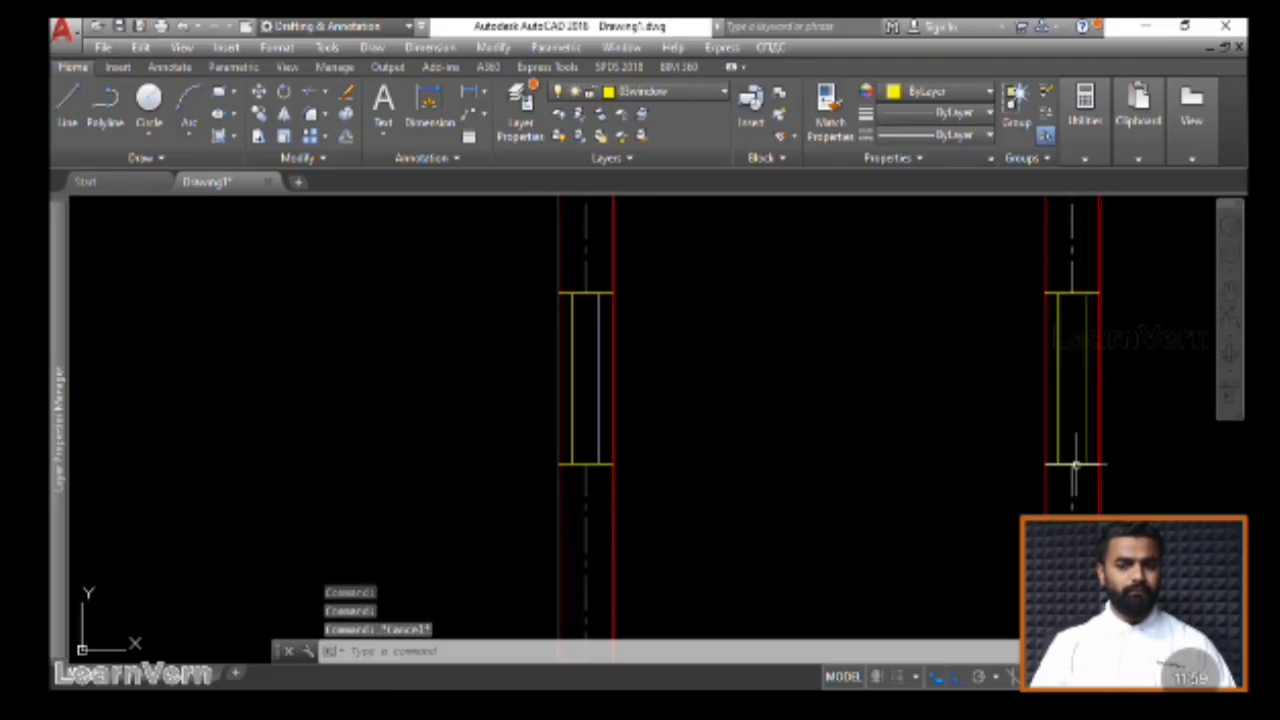
pyautogui.click(598, 384)
pyautogui.press('Escape')
# Copy the grouped left window into the empty space outside the left wall, using its upper-left corner as the base point
pyautogui.click(598, 435)
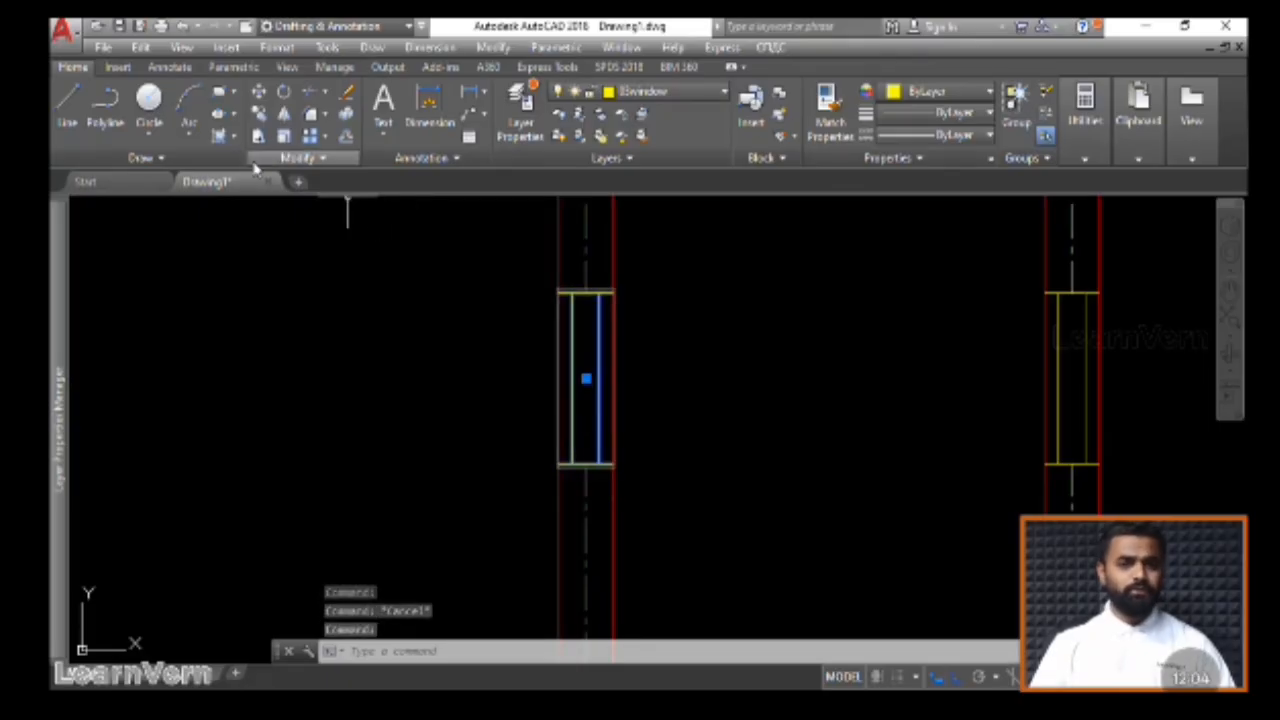
pyautogui.click(258, 113)
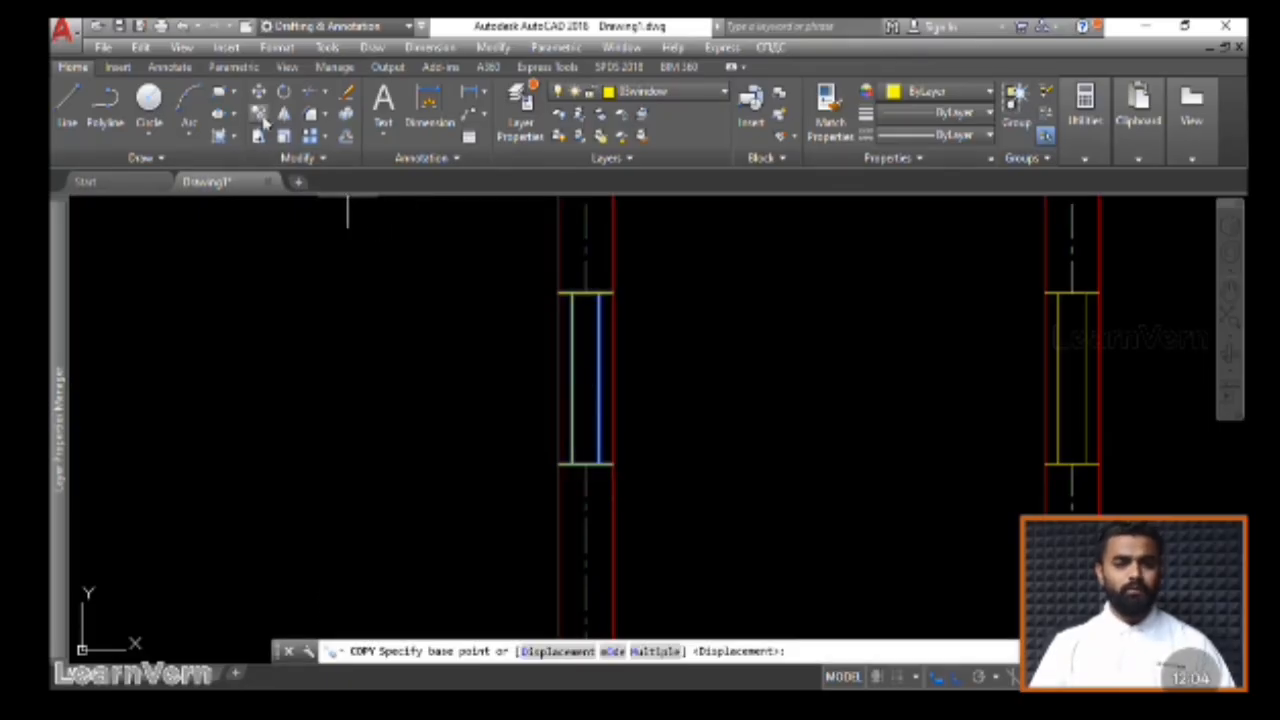
pyautogui.click(557, 293)
pyautogui.click(341, 282)
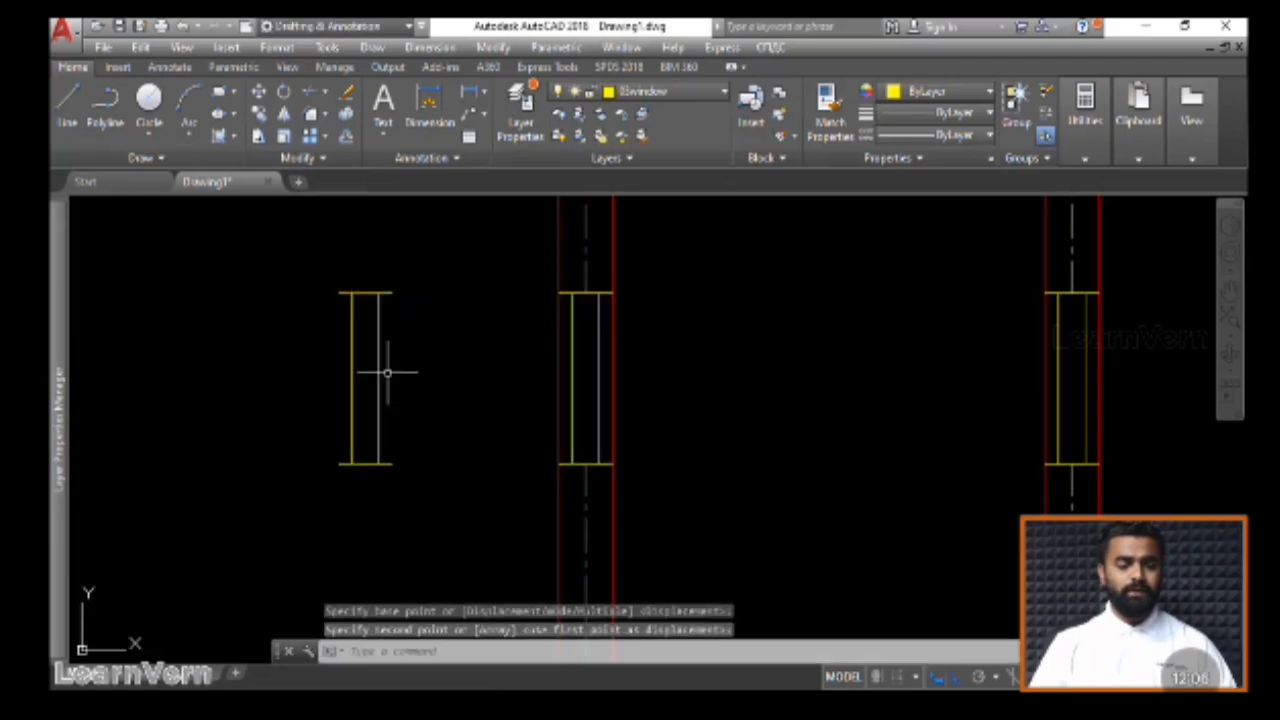
# Rotate the copied window 90 degrees about the midpoint of its left vertical line so it lies horizontally
pyautogui.click(409, 513)
pyautogui.click(294, 251)
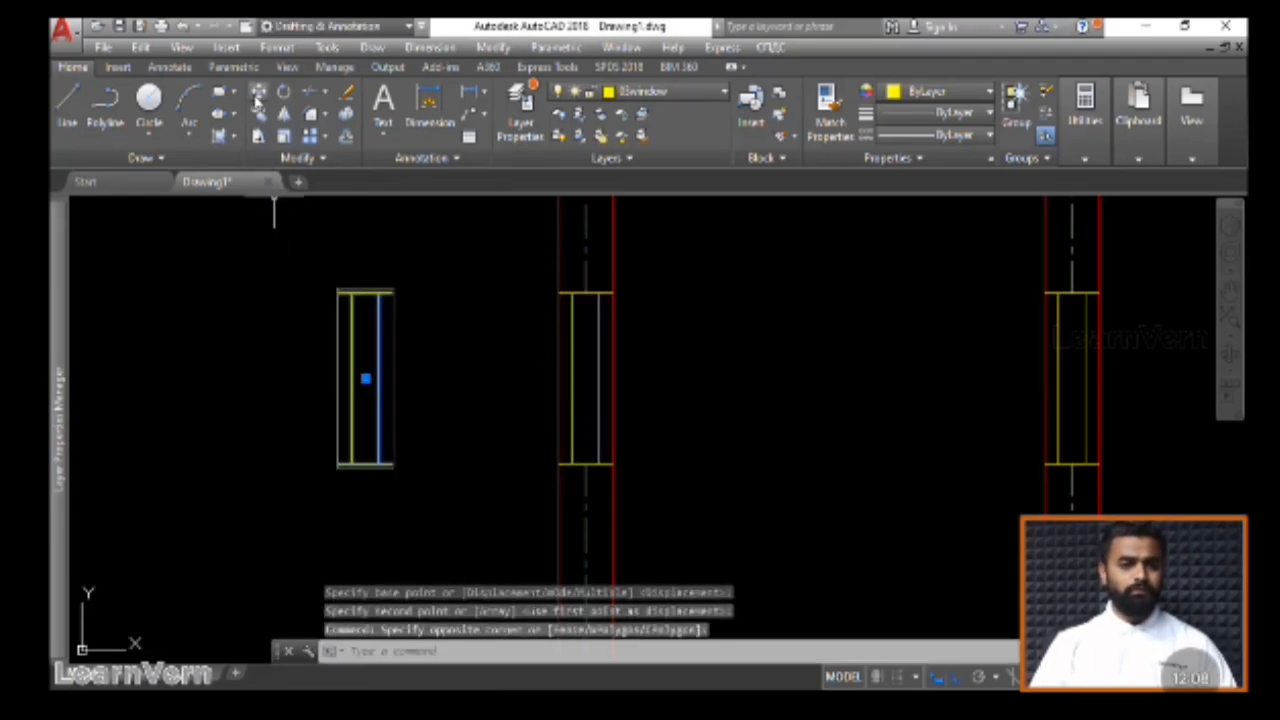
pyautogui.click(284, 91)
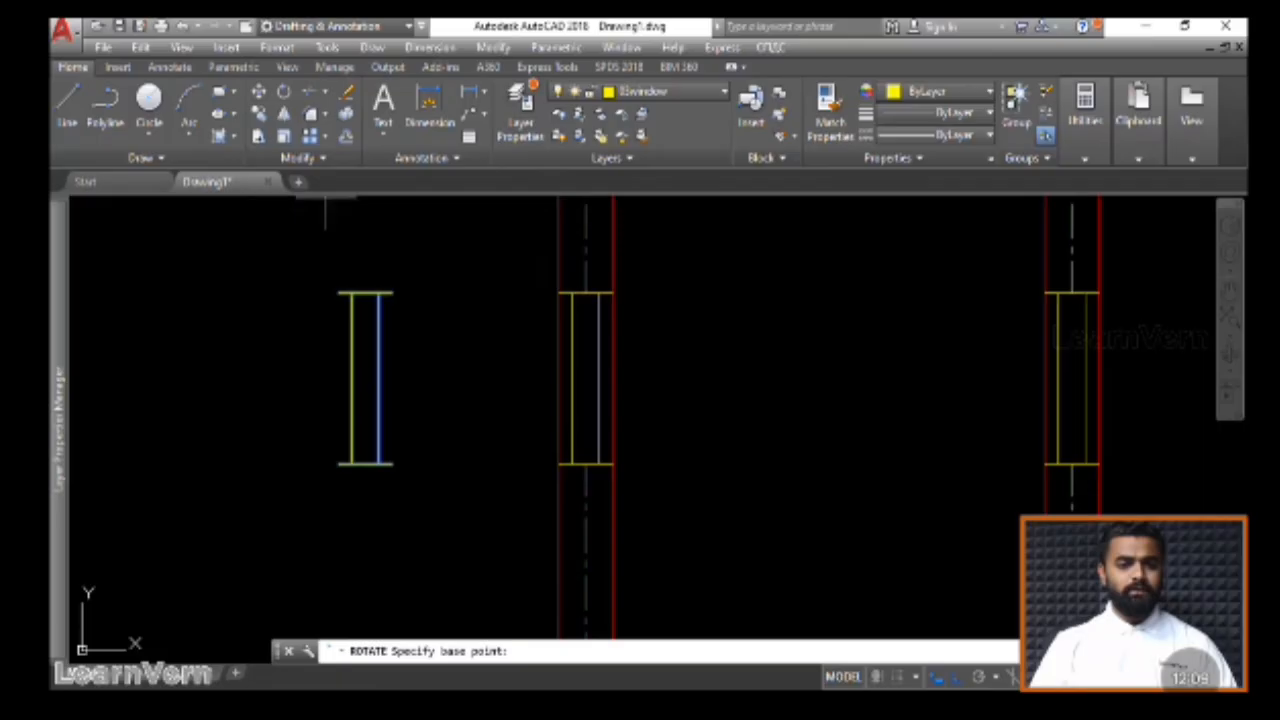
pyautogui.click(351, 378)
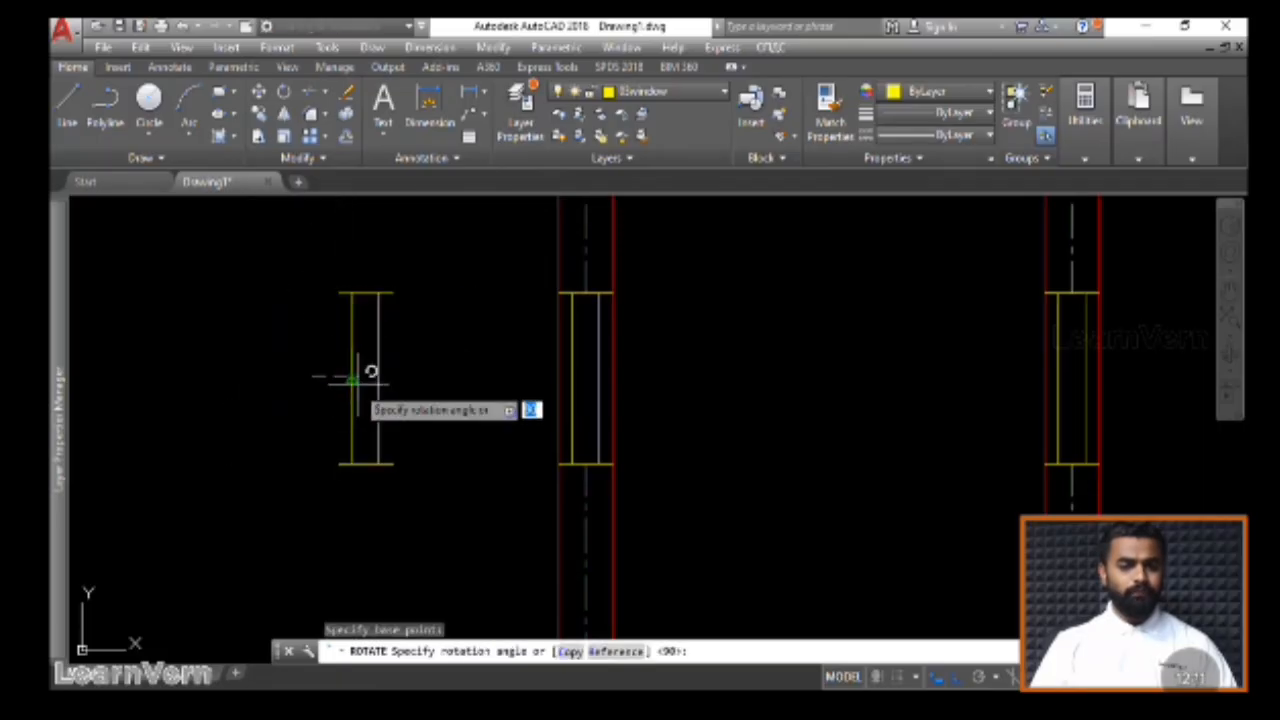
pyautogui.click(343, 277)
# With Ortho off, move the rotated window by its lower-left endpoint to the midpoint of the top wall's inner line
pyautogui.click(443, 380)
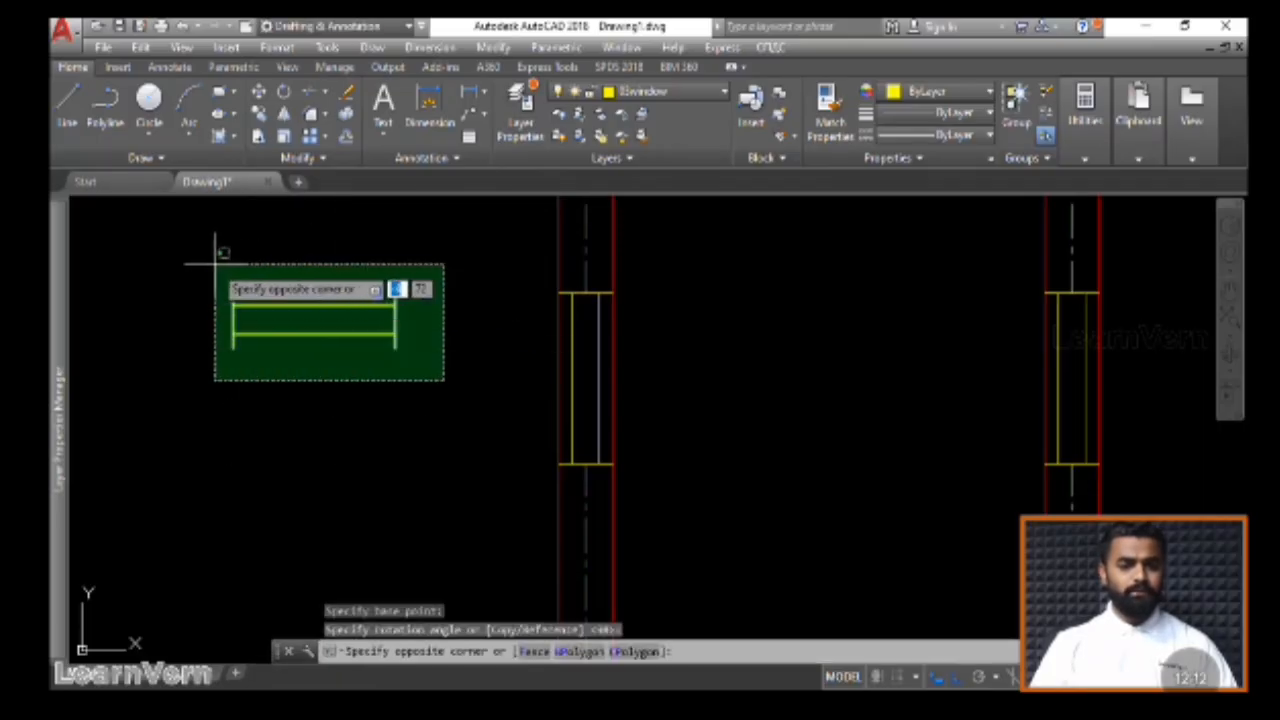
pyautogui.click(215, 250)
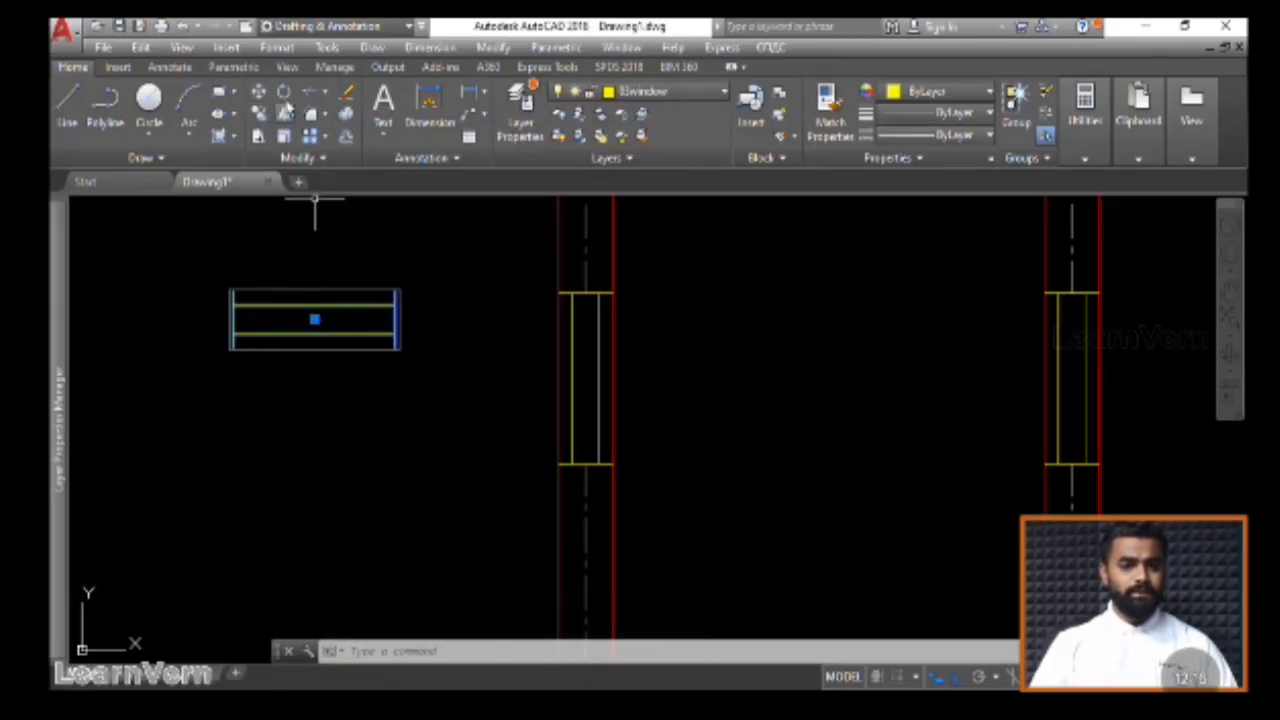
pyautogui.click(258, 93)
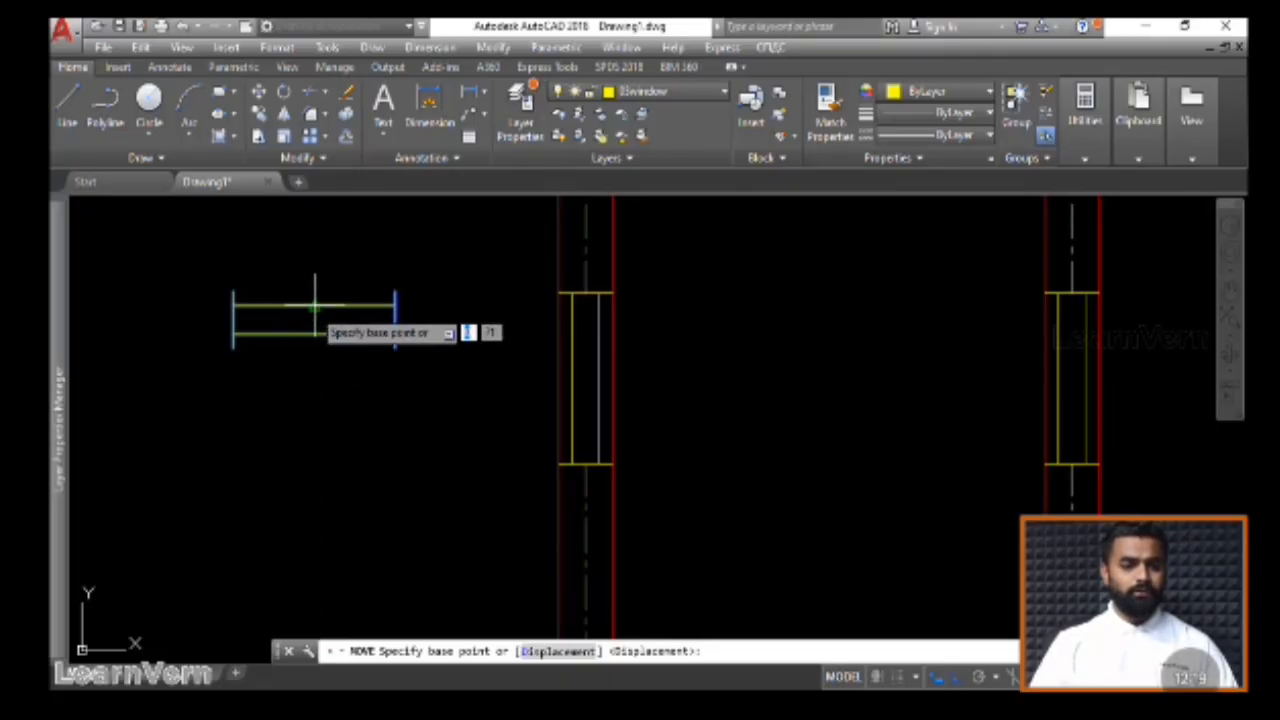
pyautogui.click(232, 347)
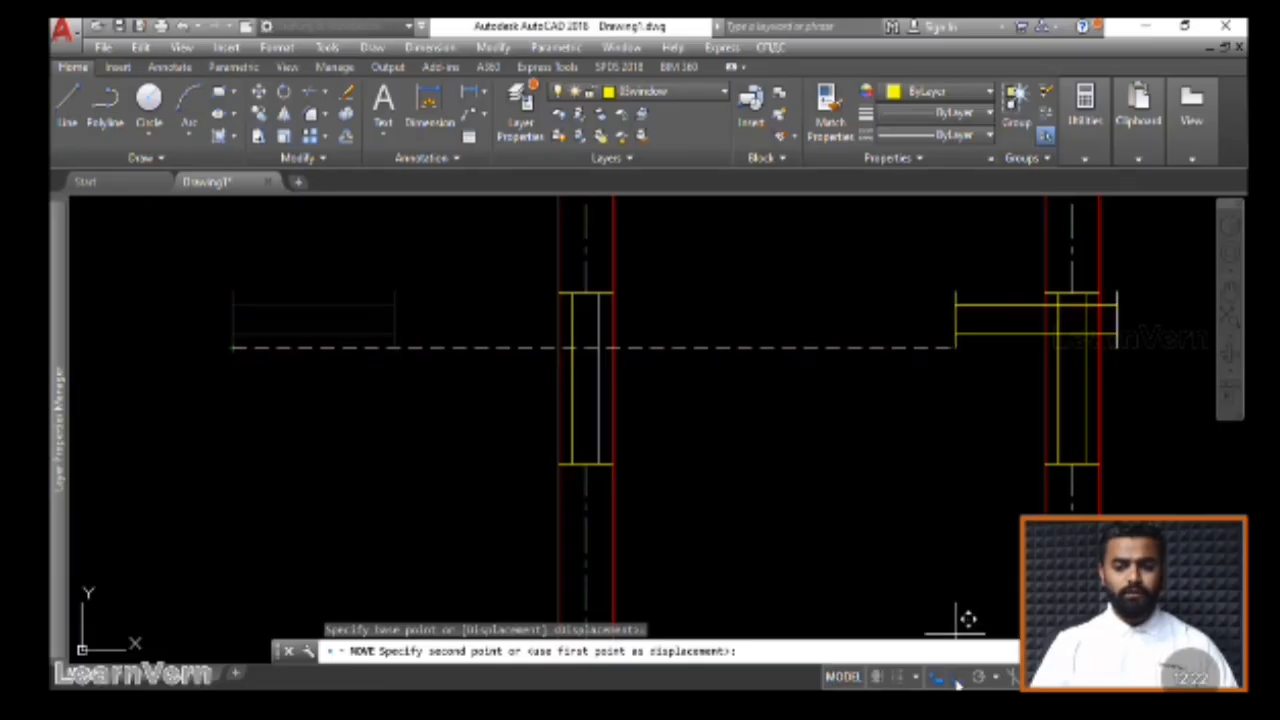
pyautogui.click(957, 678)
pyautogui.scroll(-2, 786, 364)
pyautogui.moveTo(797, 262); pyautogui.dragTo(642, 466, button='middle')
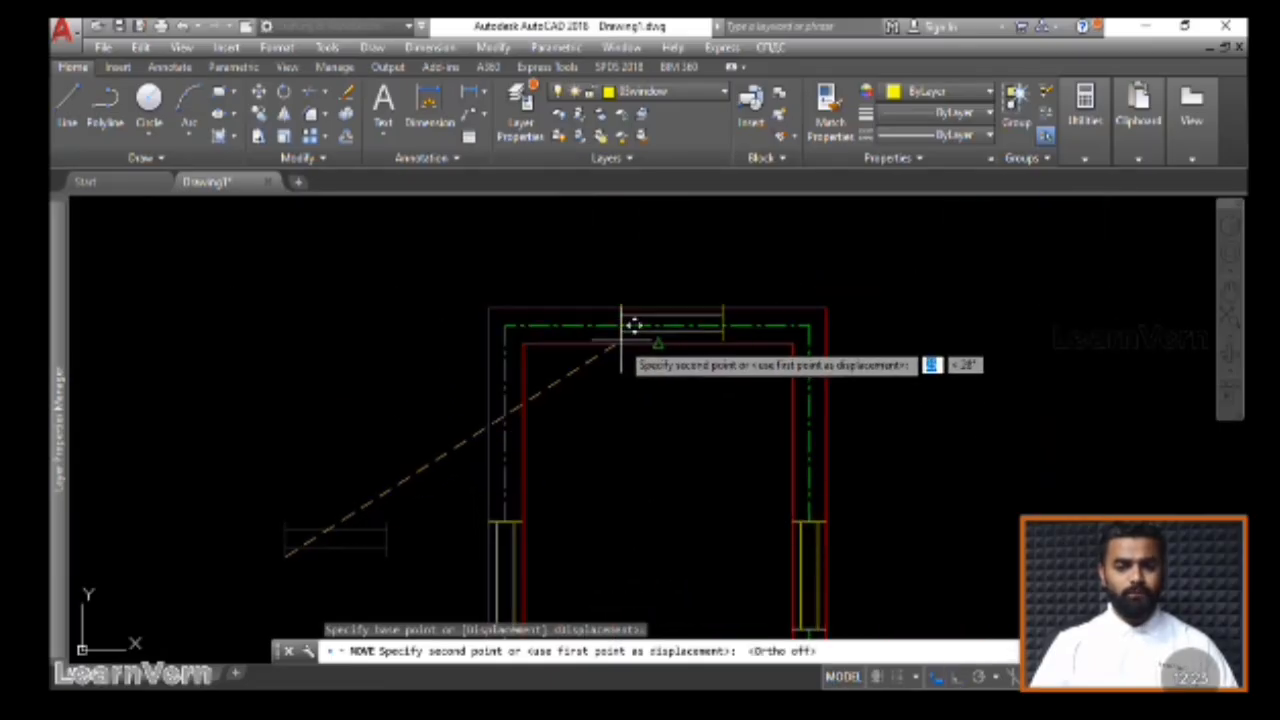
pyautogui.scroll(4, 623, 328)
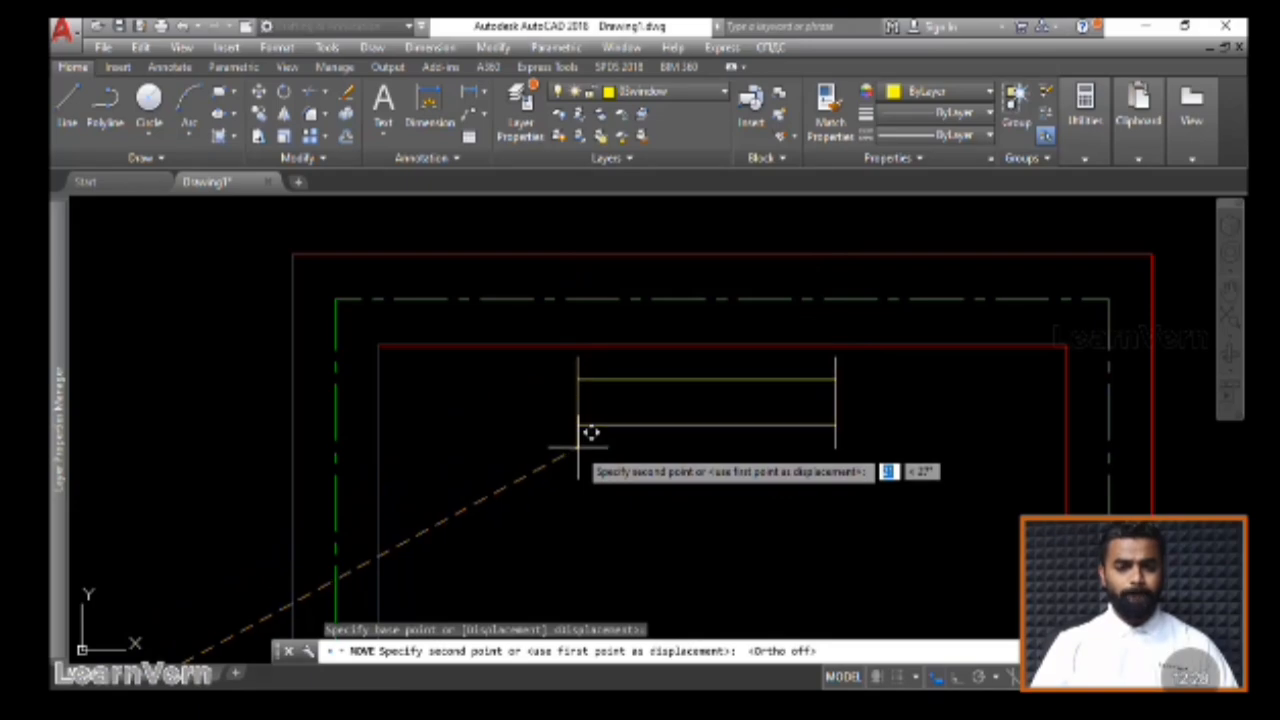
pyautogui.click(722, 346)
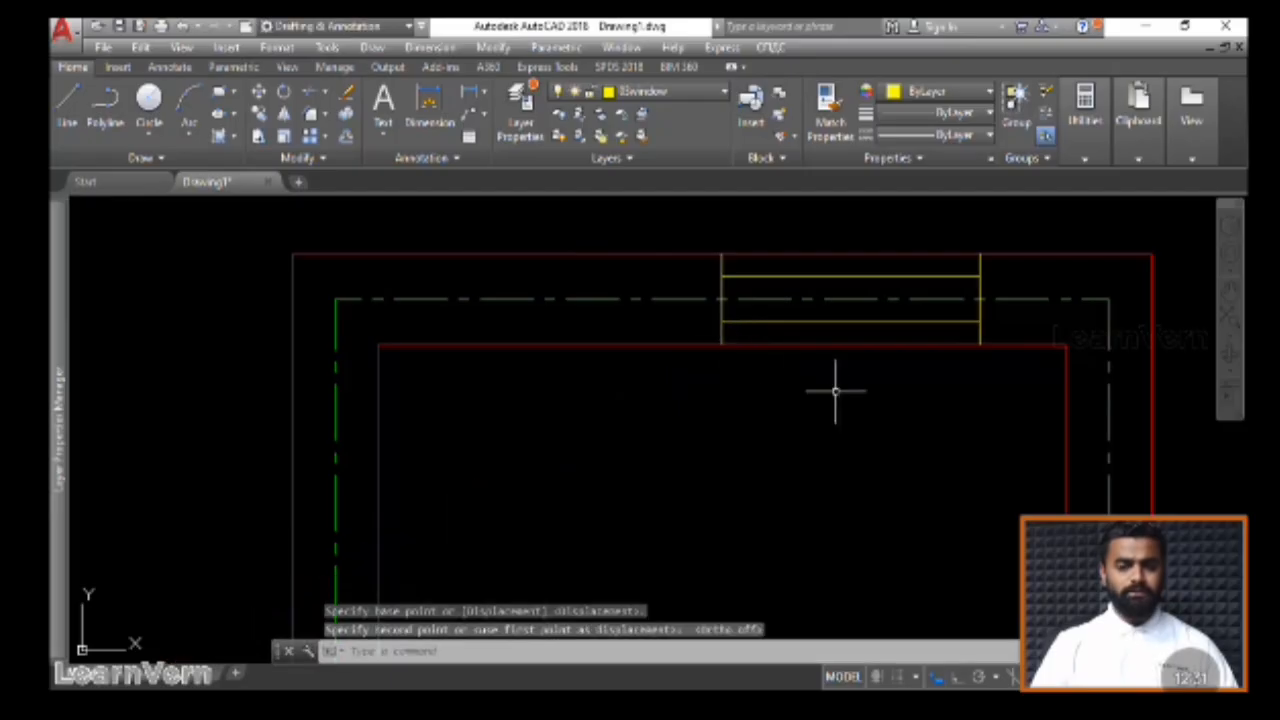
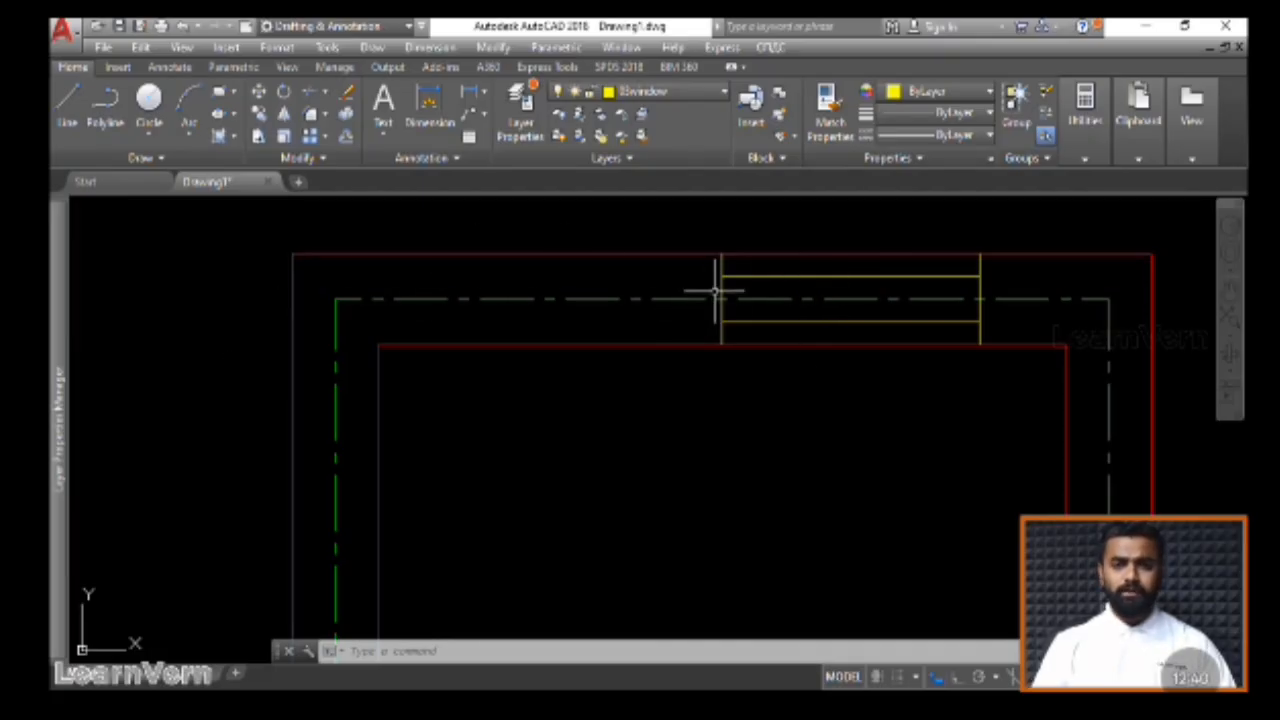
# With Ortho on, move the top window horizontally to the left so it sits roughly centered in the top wall
pyautogui.click(837, 327)
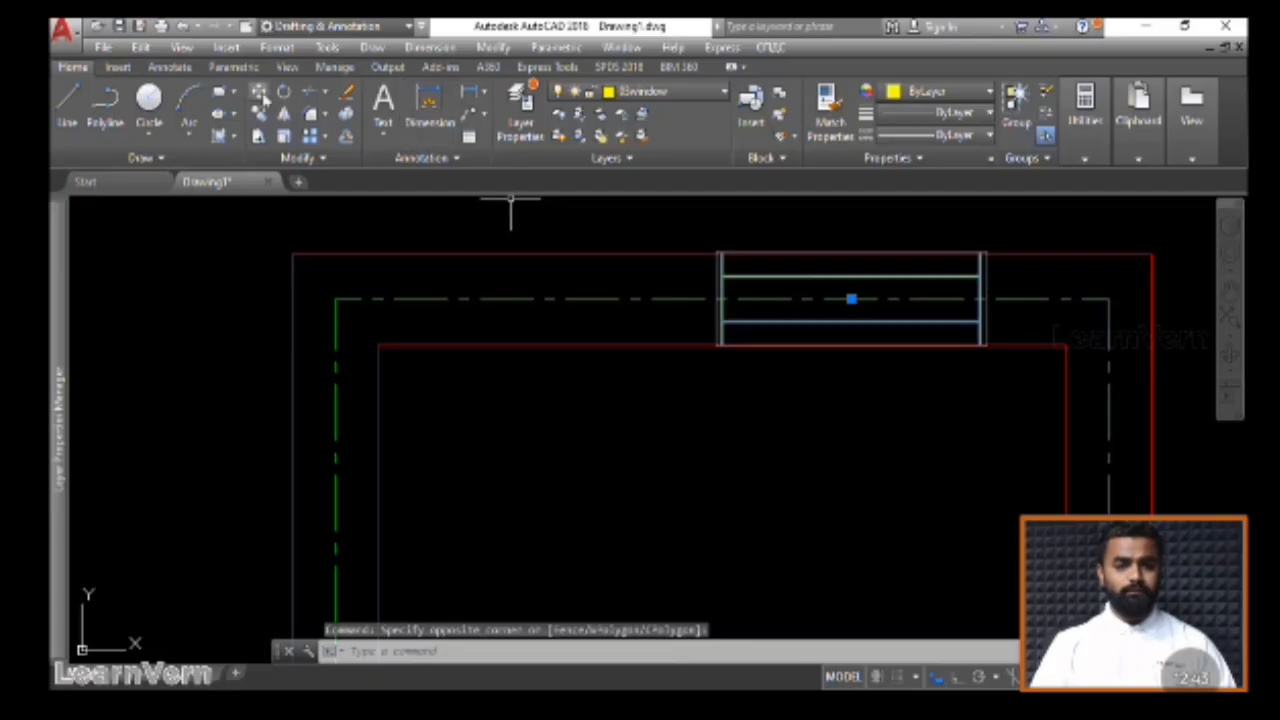
pyautogui.write('m')
pyautogui.press('Return')
pyautogui.click(827, 542)
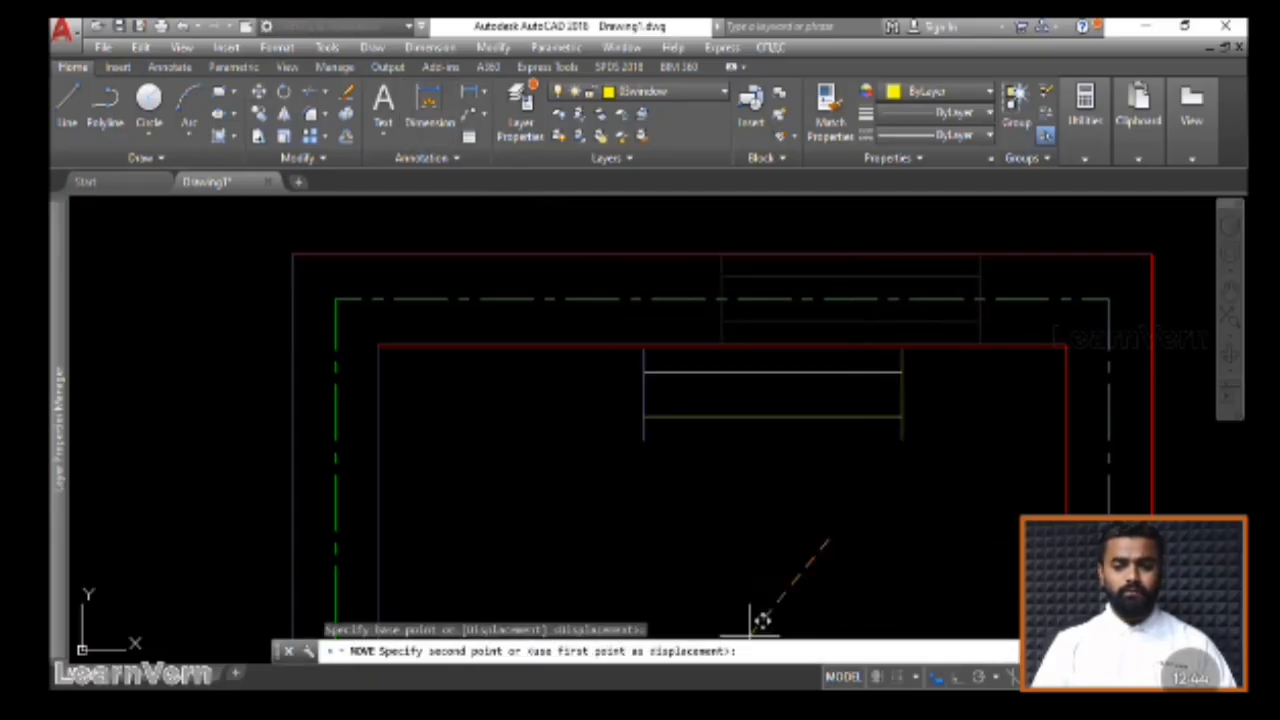
pyautogui.press('F8')
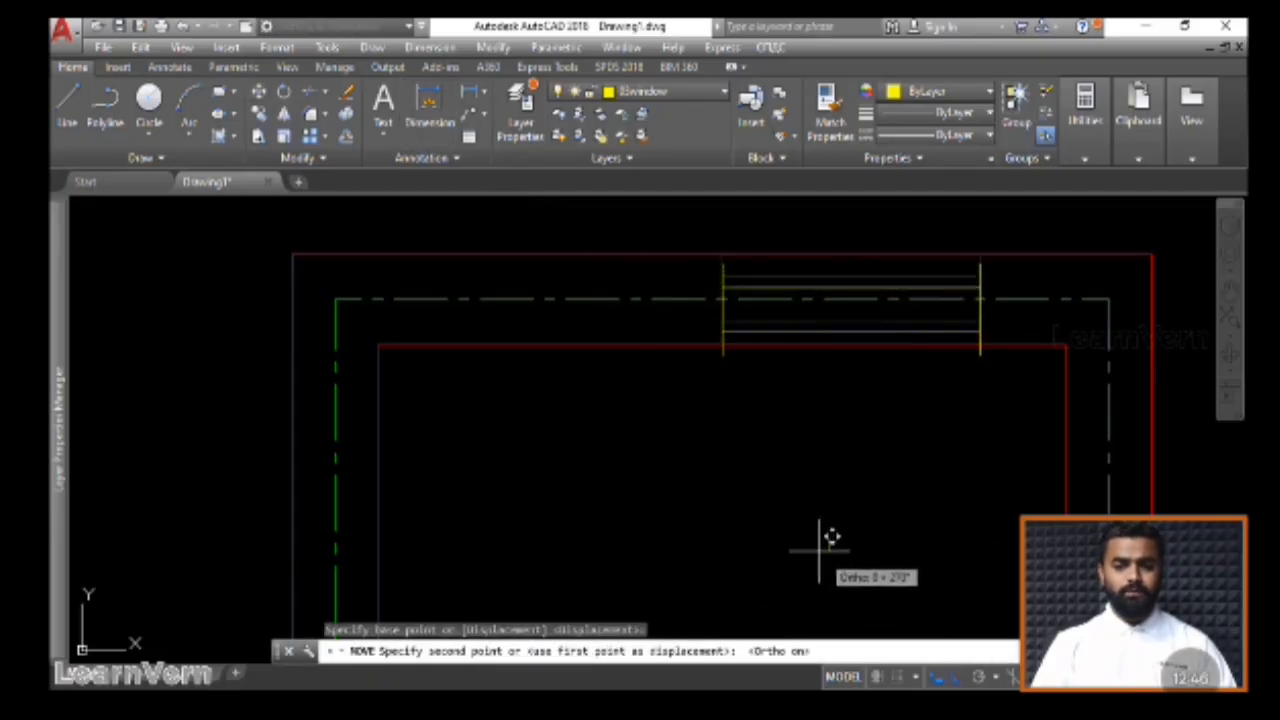
pyautogui.click(695, 531)
# Trim the part of the centerline that runs through the window in the top wall
pyautogui.write('tr')
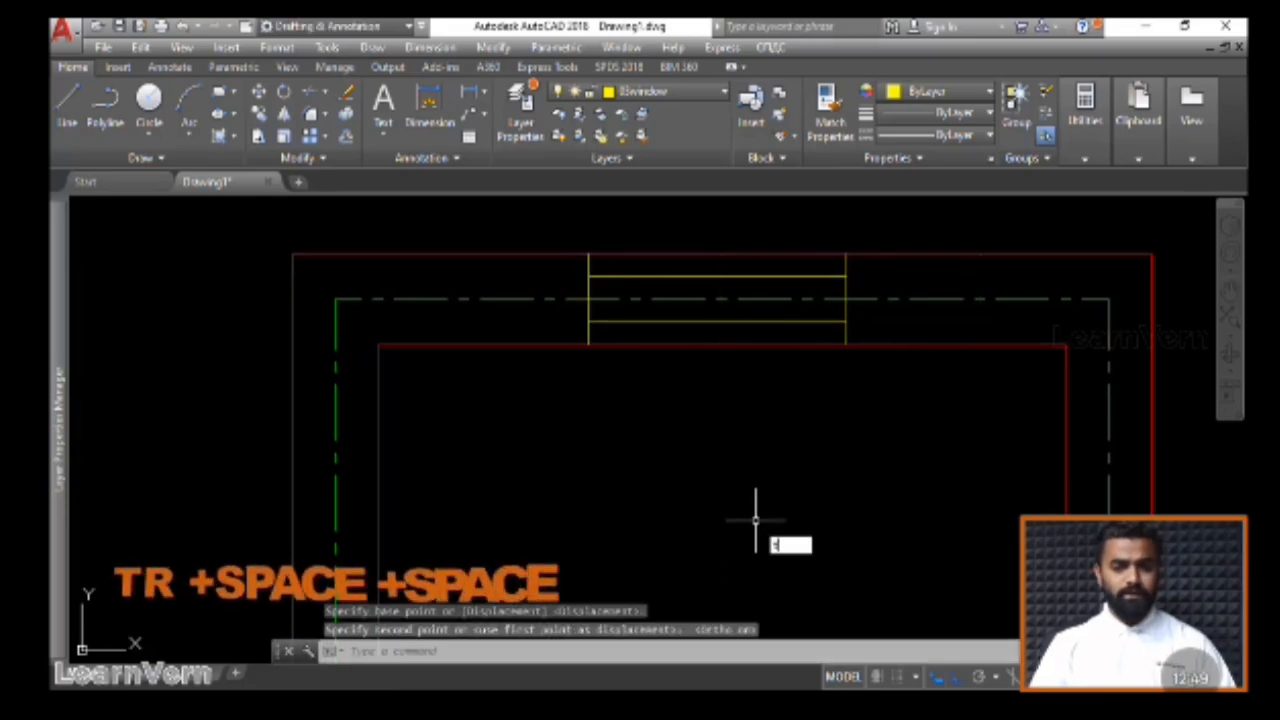
pyautogui.press('space')
pyautogui.press('space')
pyautogui.click(731, 298)
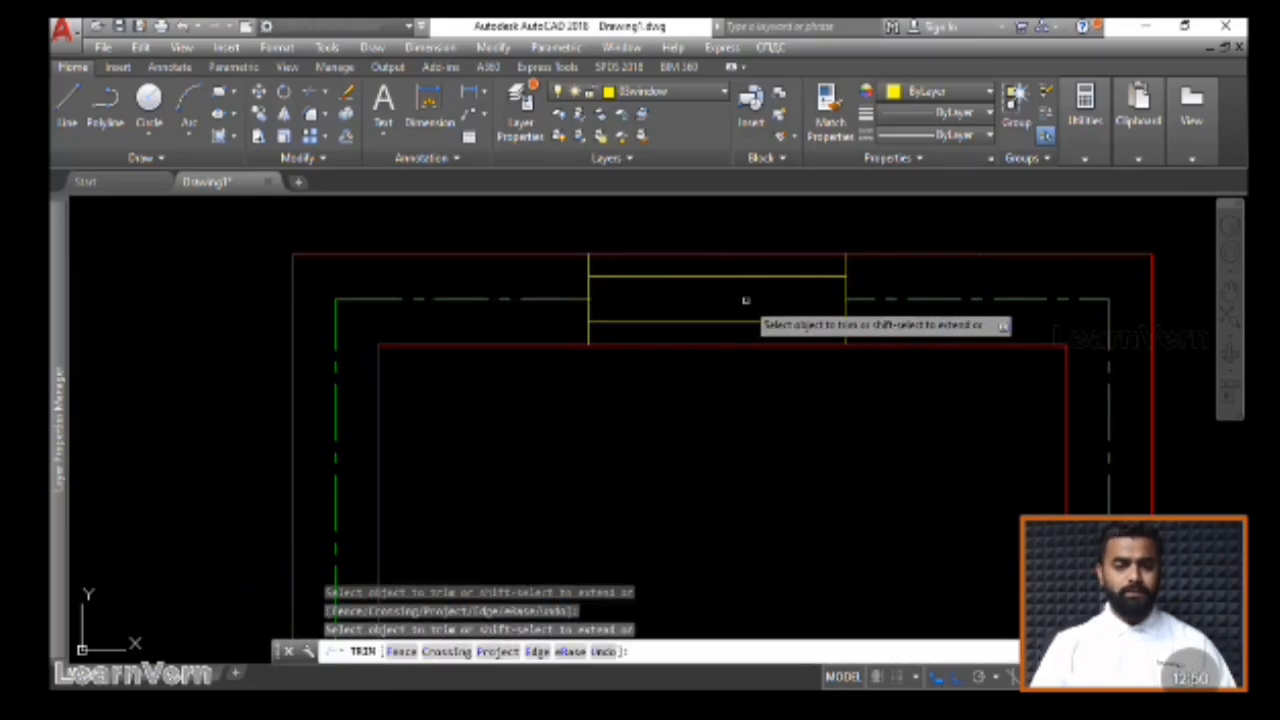
pyautogui.press('Escape')
pyautogui.scroll(-4, 746, 414)
pyautogui.moveTo(729, 499); pyautogui.dragTo(691, 371, button='middle')
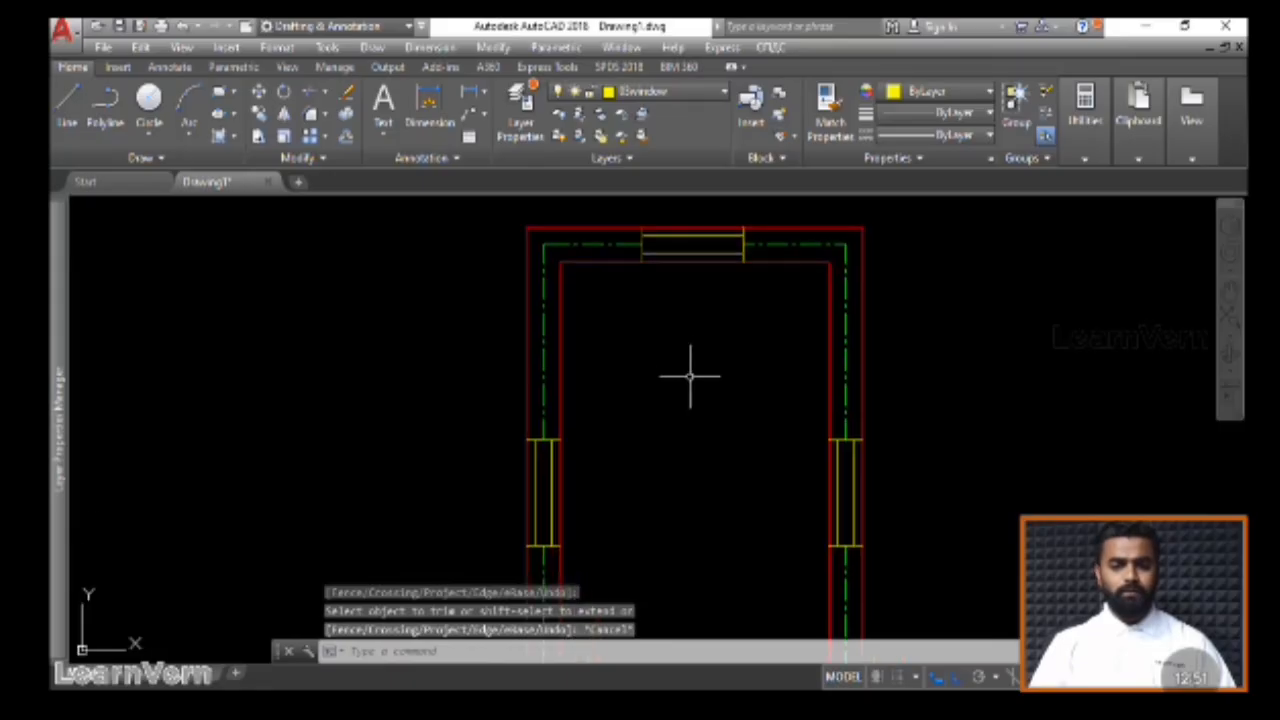
pyautogui.scroll(-2, 671, 400)
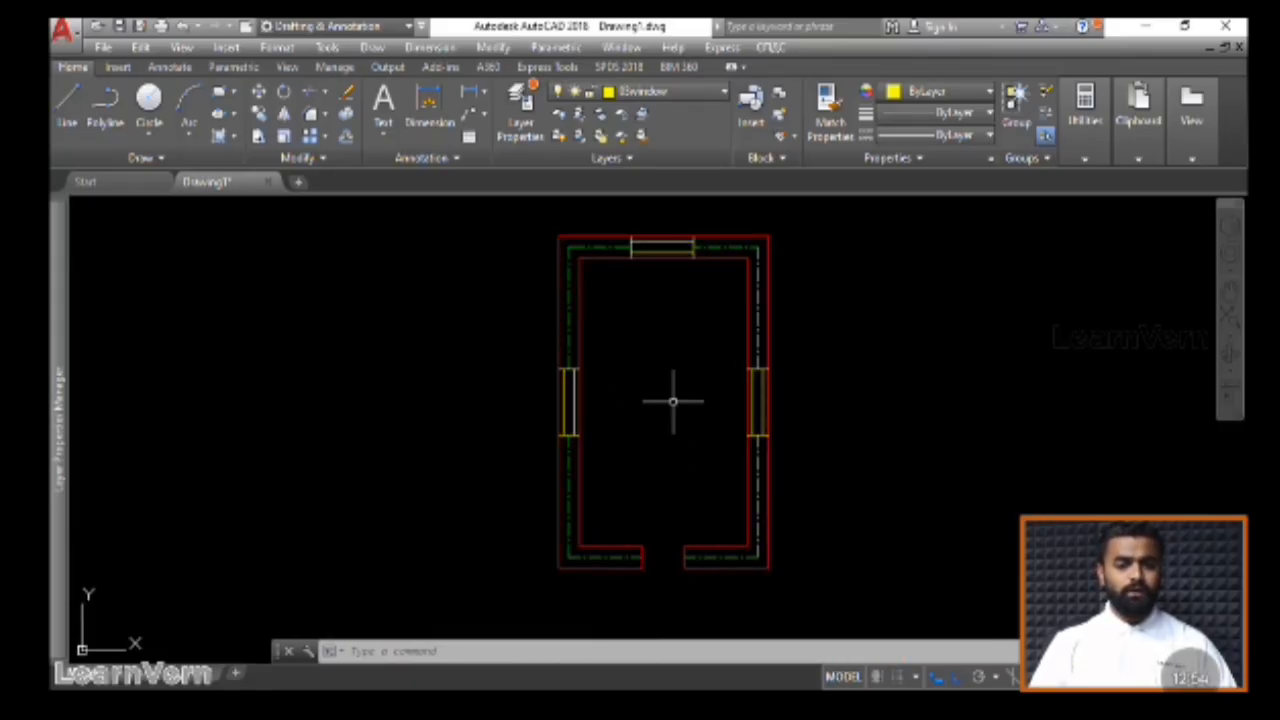
# Draw a circle centered on the inner corner of the door opening's right jamb, with its radius reaching the left jamb's inner corner
pyautogui.click(148, 100)
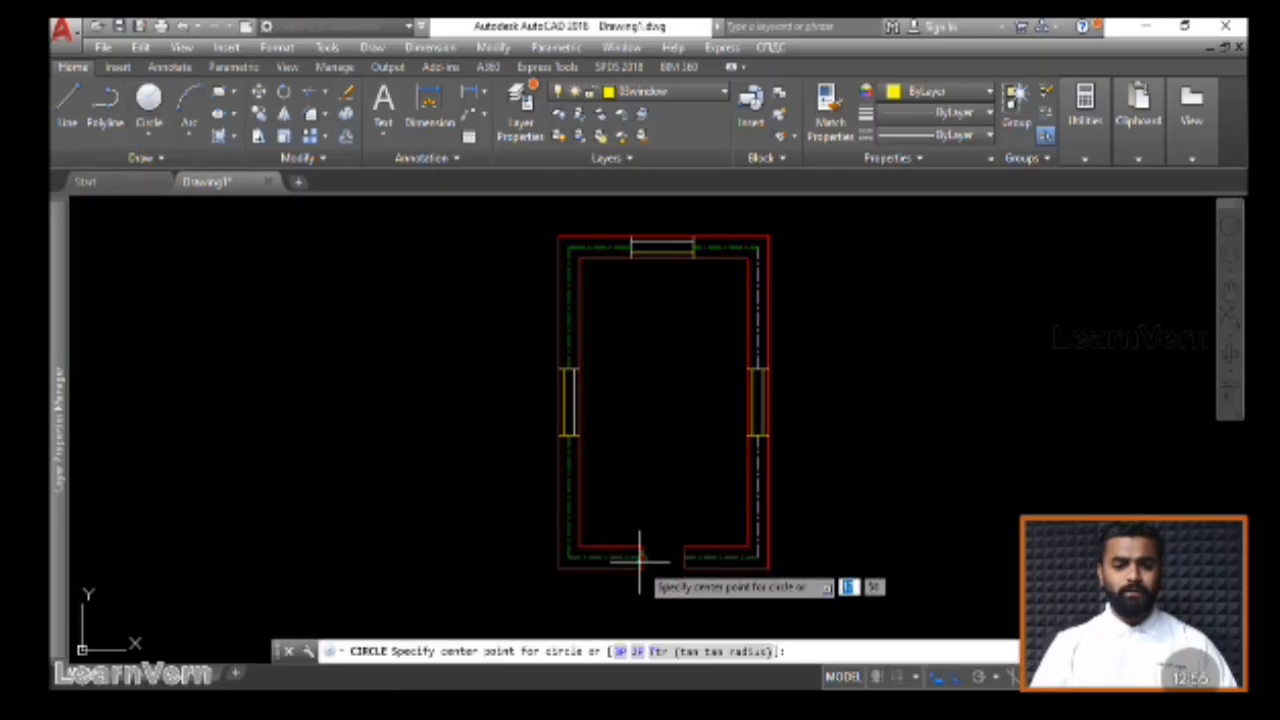
pyautogui.click(686, 538)
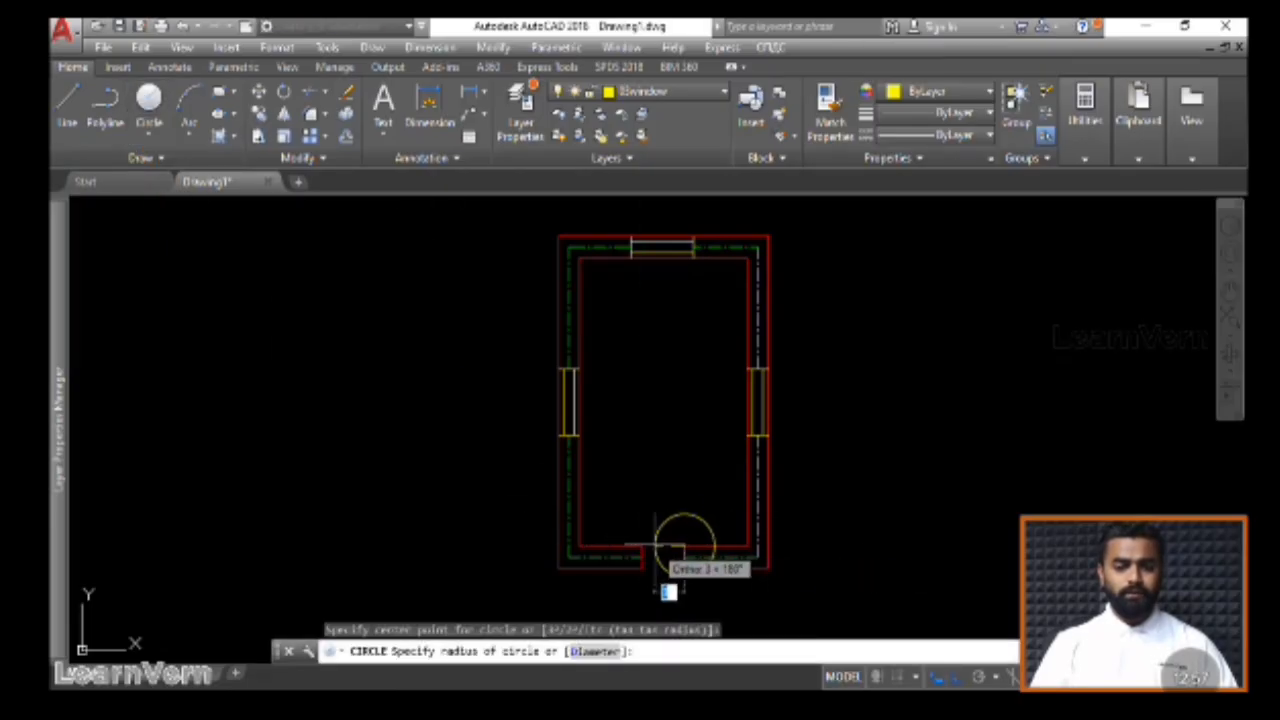
pyautogui.click(645, 546)
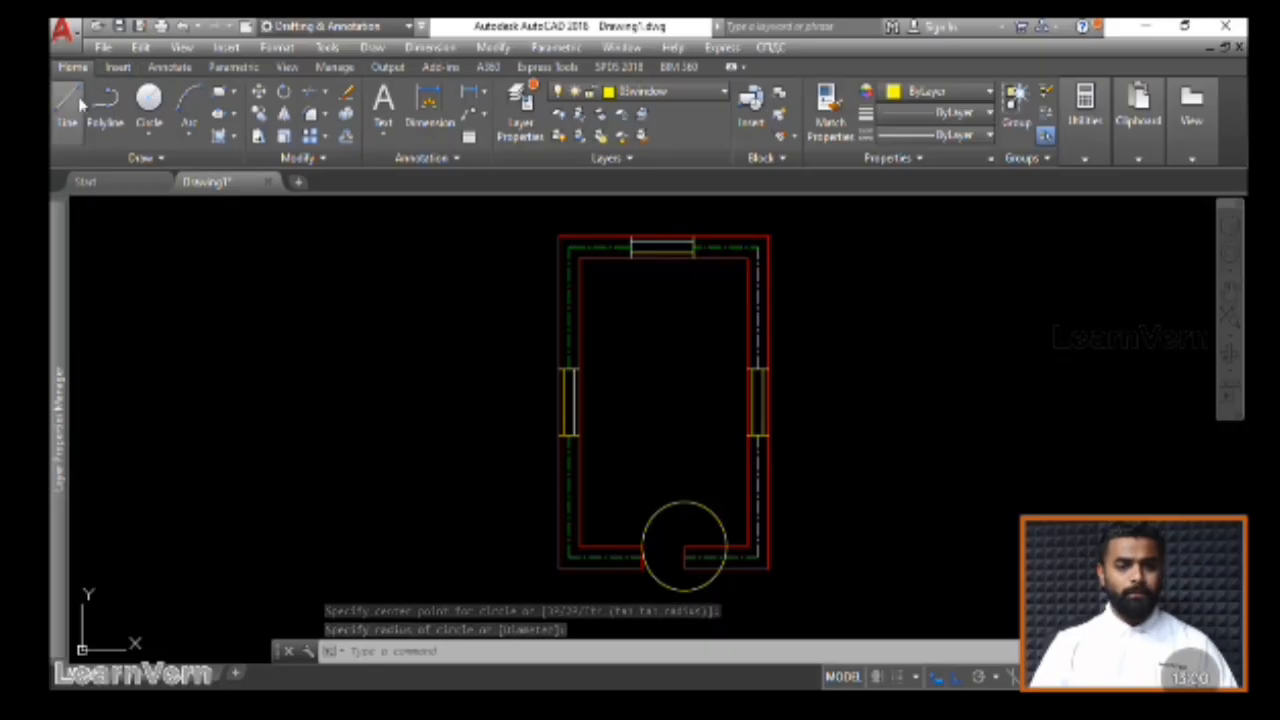
# Draw a vertical line from the circle's center up past the top of the circle
pyautogui.write('l')
pyautogui.press('Return')
pyautogui.click(684, 545)
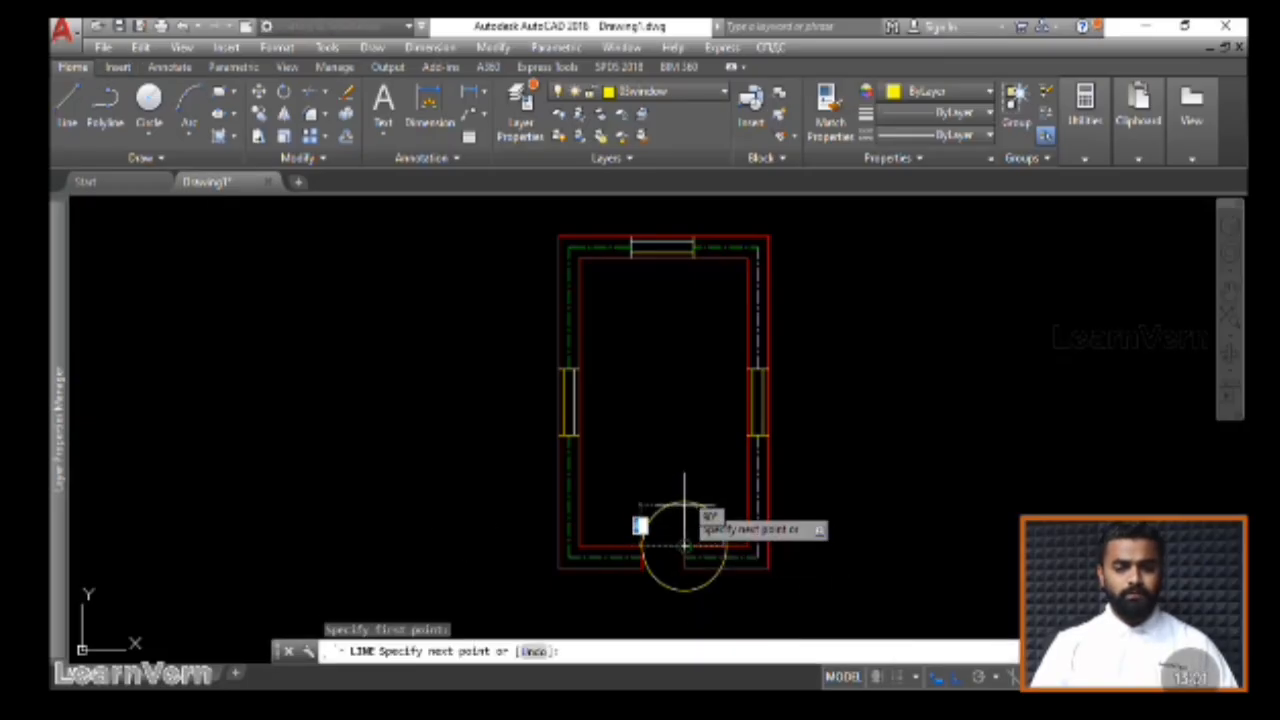
pyautogui.click(685, 541)
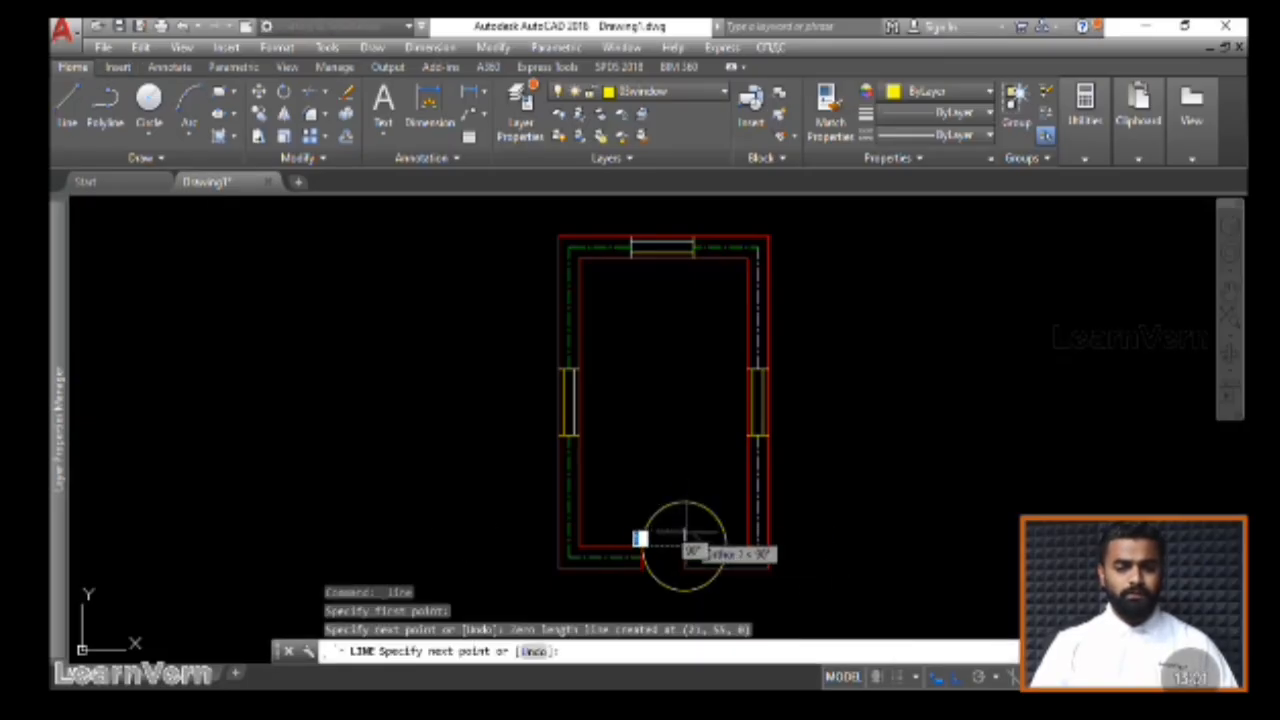
pyautogui.click(681, 440)
pyautogui.press('Escape')
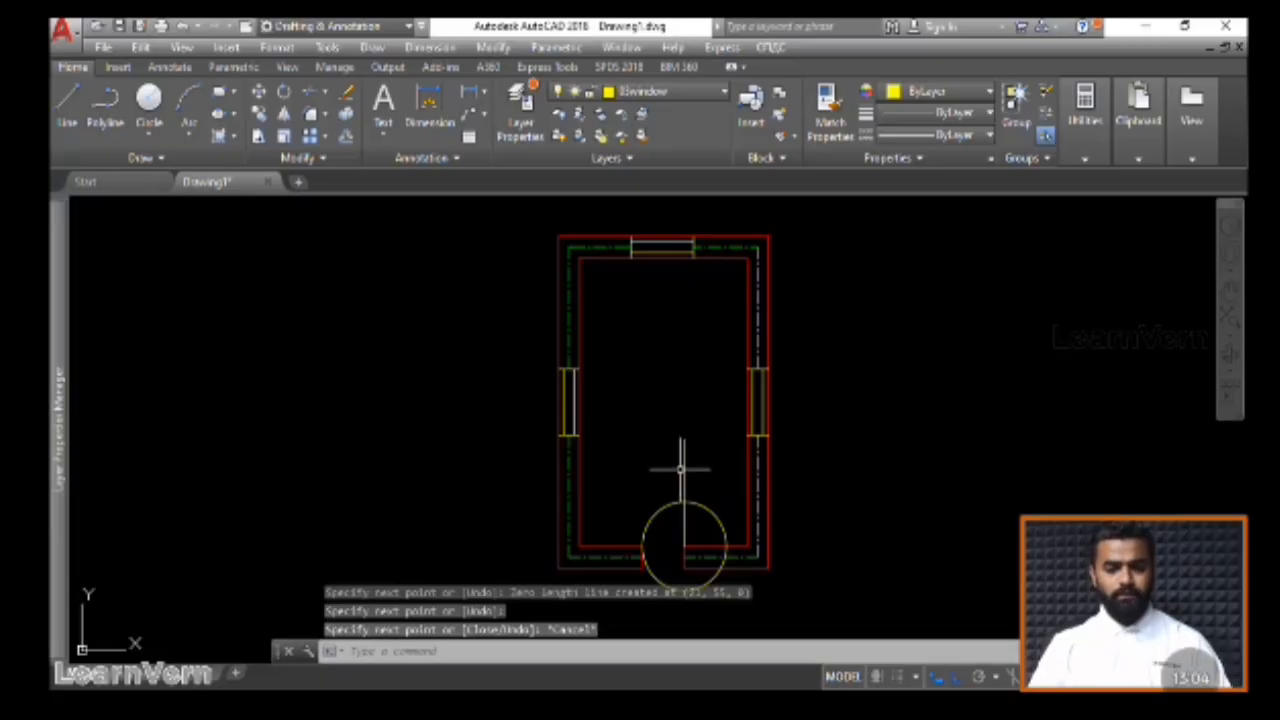
# Draw a horizontal line across the door opening from the circle's center to the left jamb's inner corner
pyautogui.press('Return')
pyautogui.click(684, 543)
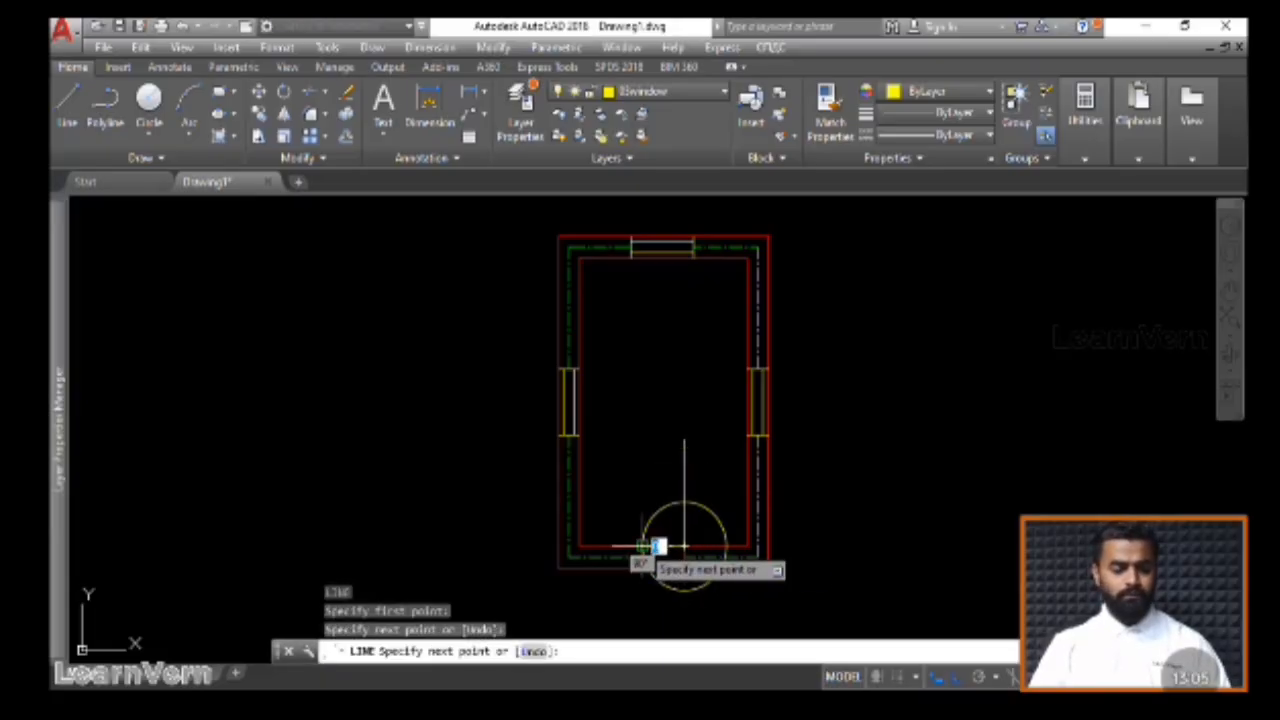
pyautogui.press('Escape')
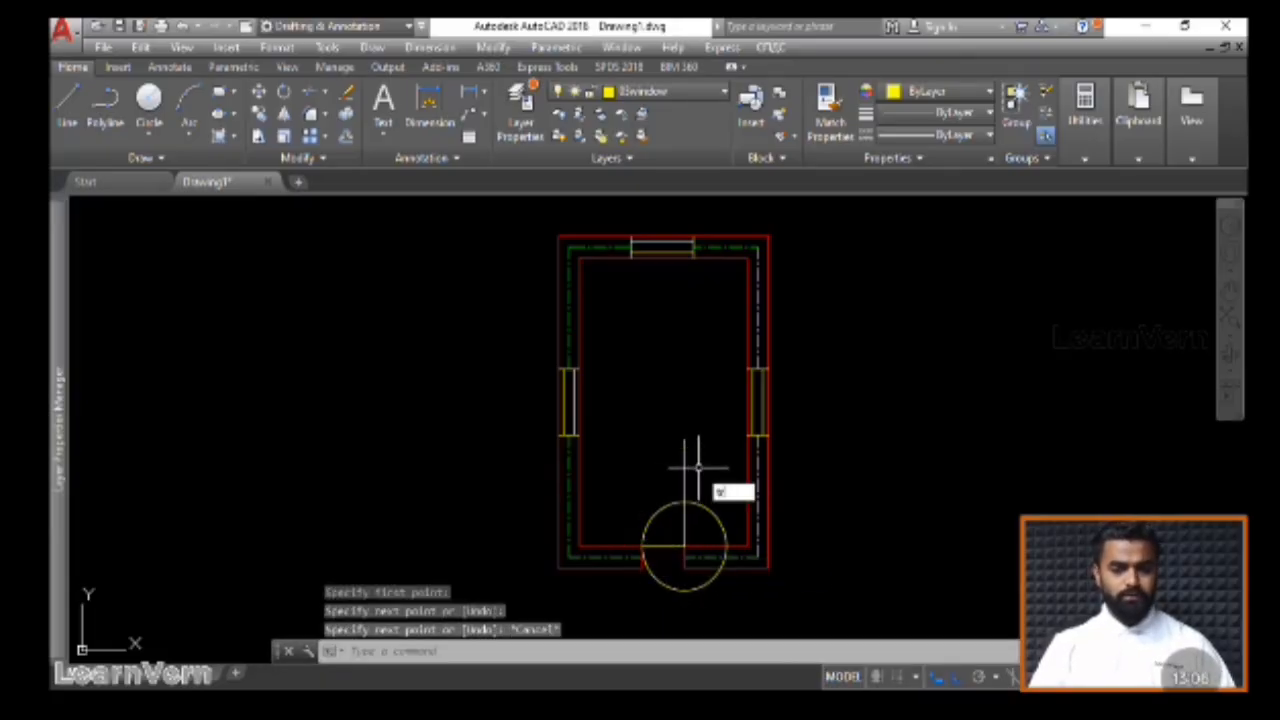
# Trim the door circle down to the quarter swing arc inside the room and erase the stray line beside the door opening
pyautogui.write('tr')
pyautogui.press('Return')
pyautogui.press('Return')
pyautogui.click(713, 514)
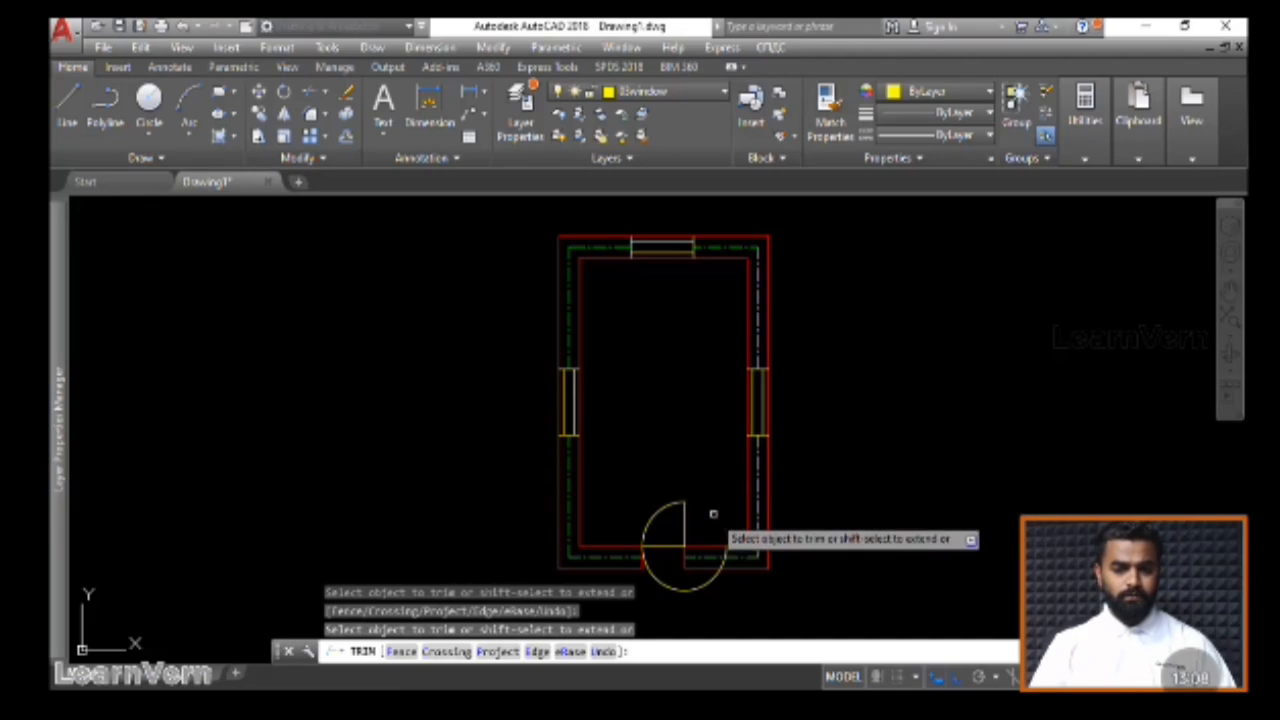
pyautogui.click(714, 572)
pyautogui.press('Escape')
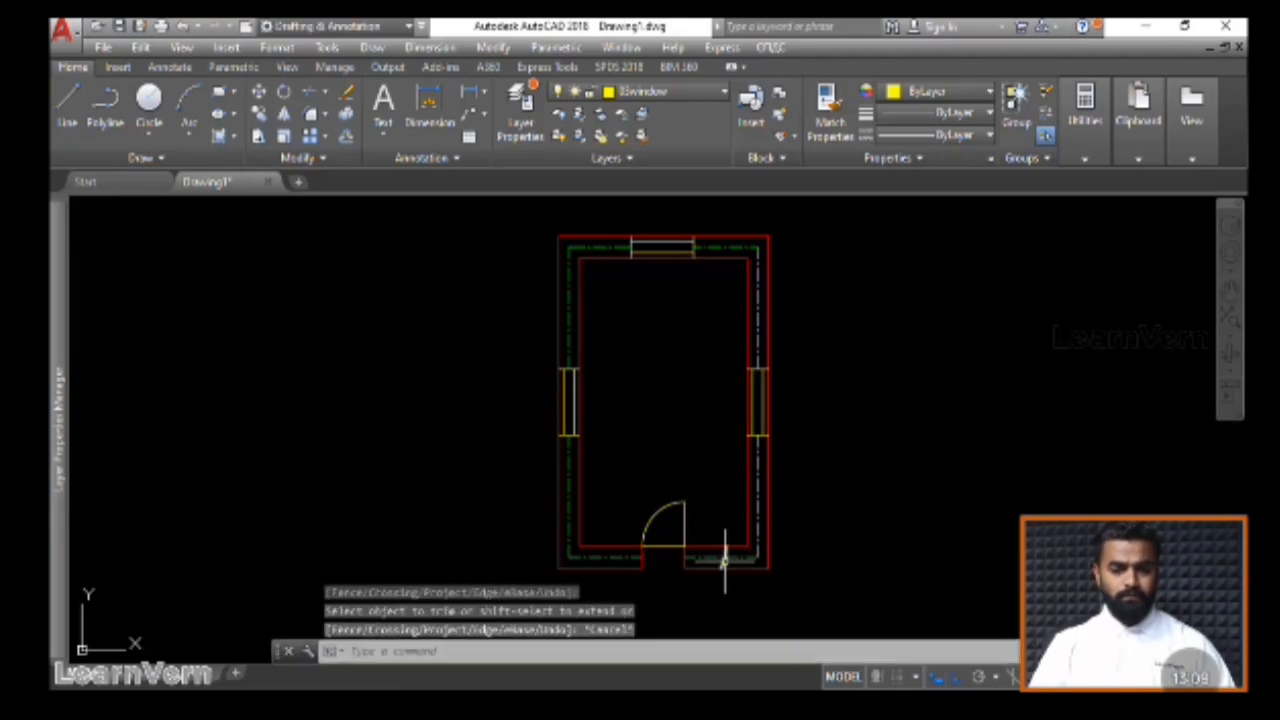
pyautogui.click(725, 560)
pyautogui.press('Delete')
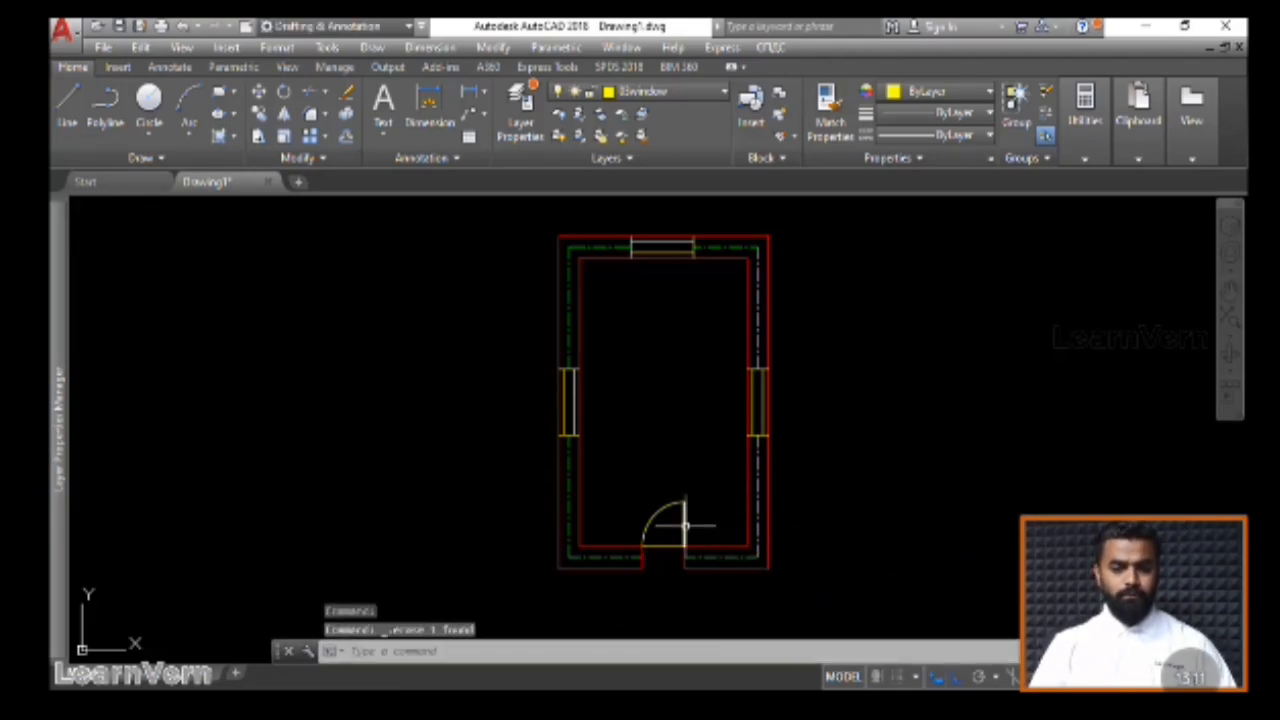
# Offset the vertical door leaf line by 0.2 towards the swing arc to give the leaf thickness
pyautogui.click(685, 524)
pyautogui.write('o')
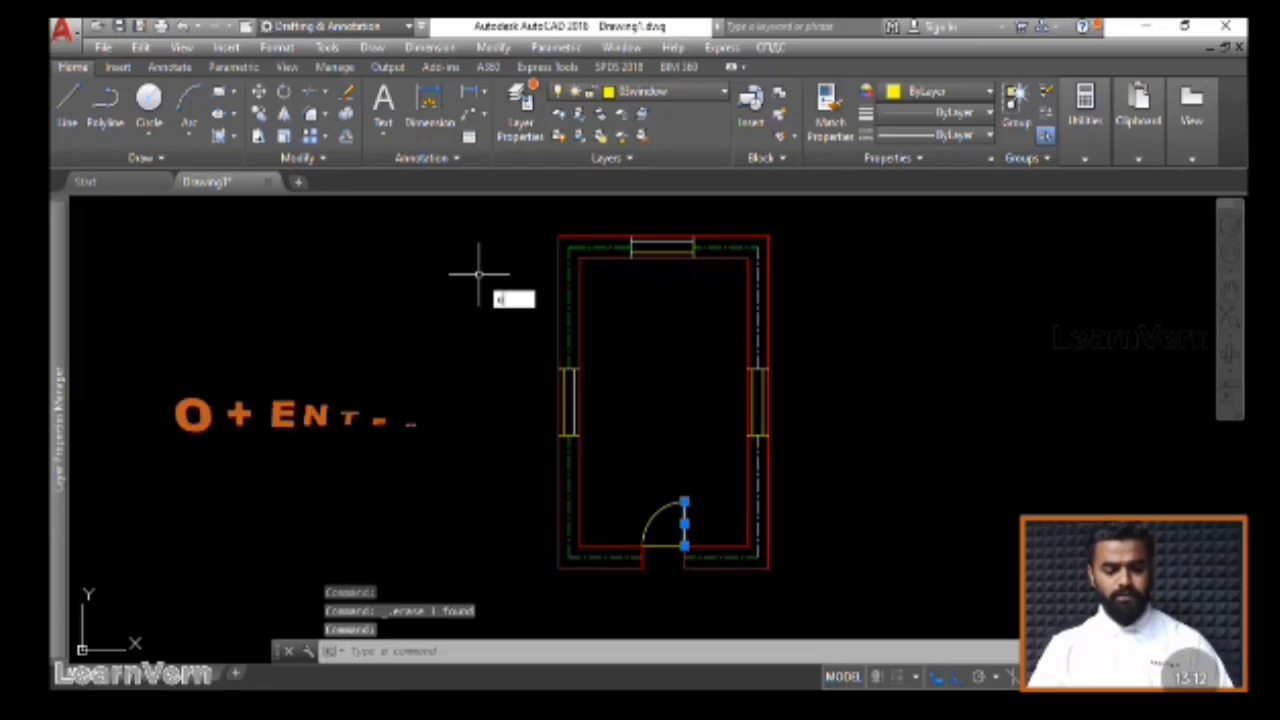
pyautogui.press('Return')
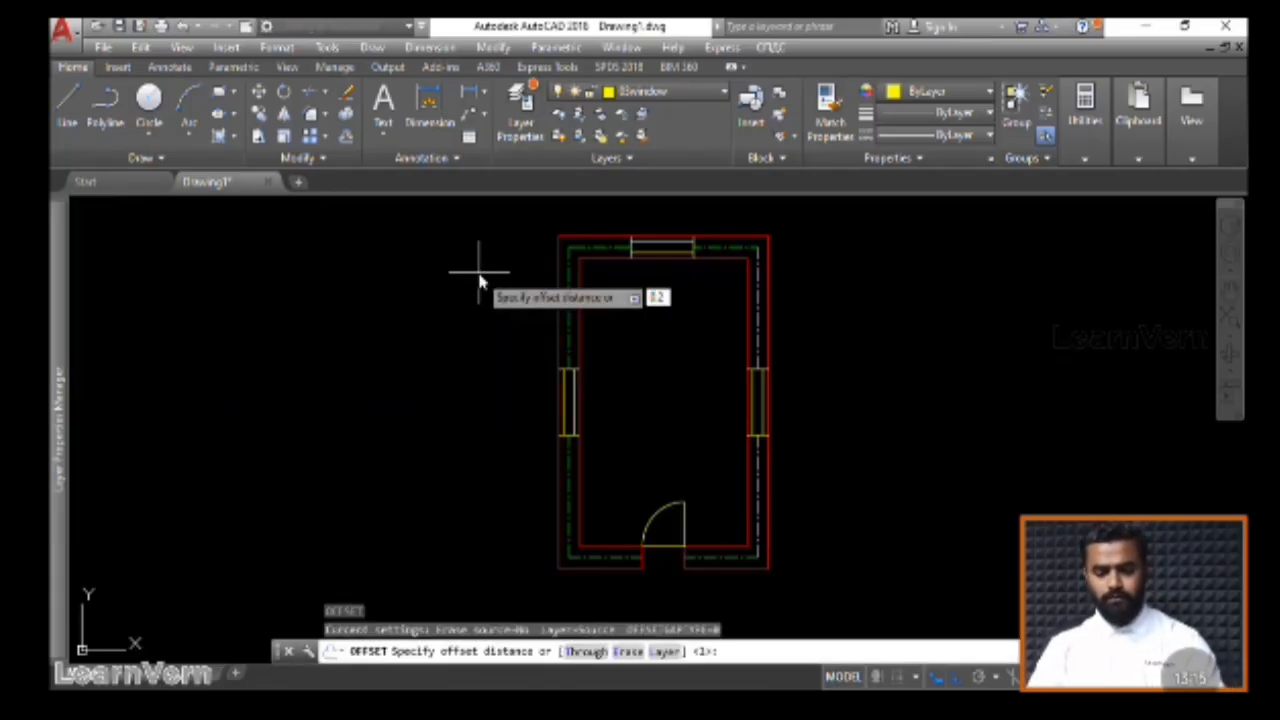
pyautogui.press('Return')
pyautogui.scroll(4, 673, 522)
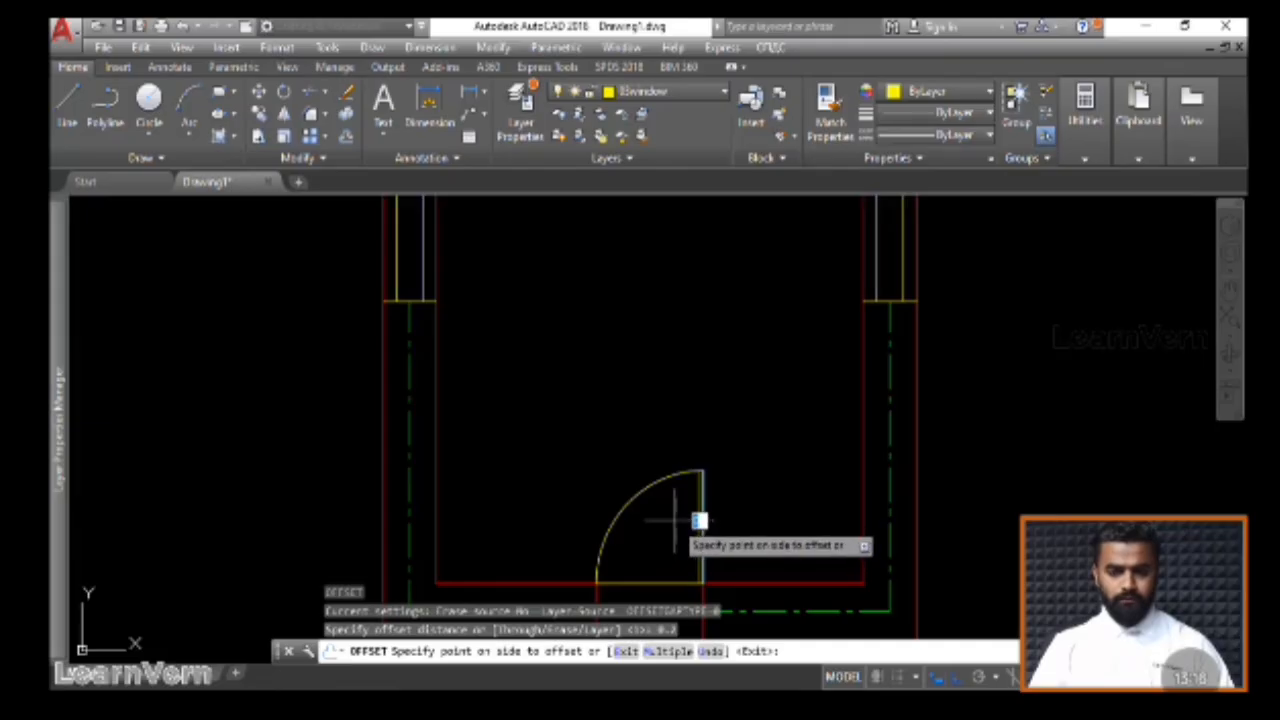
pyautogui.click(698, 521)
pyautogui.press('Escape')
pyautogui.press('Escape')
pyautogui.scroll(-3, 695, 511)
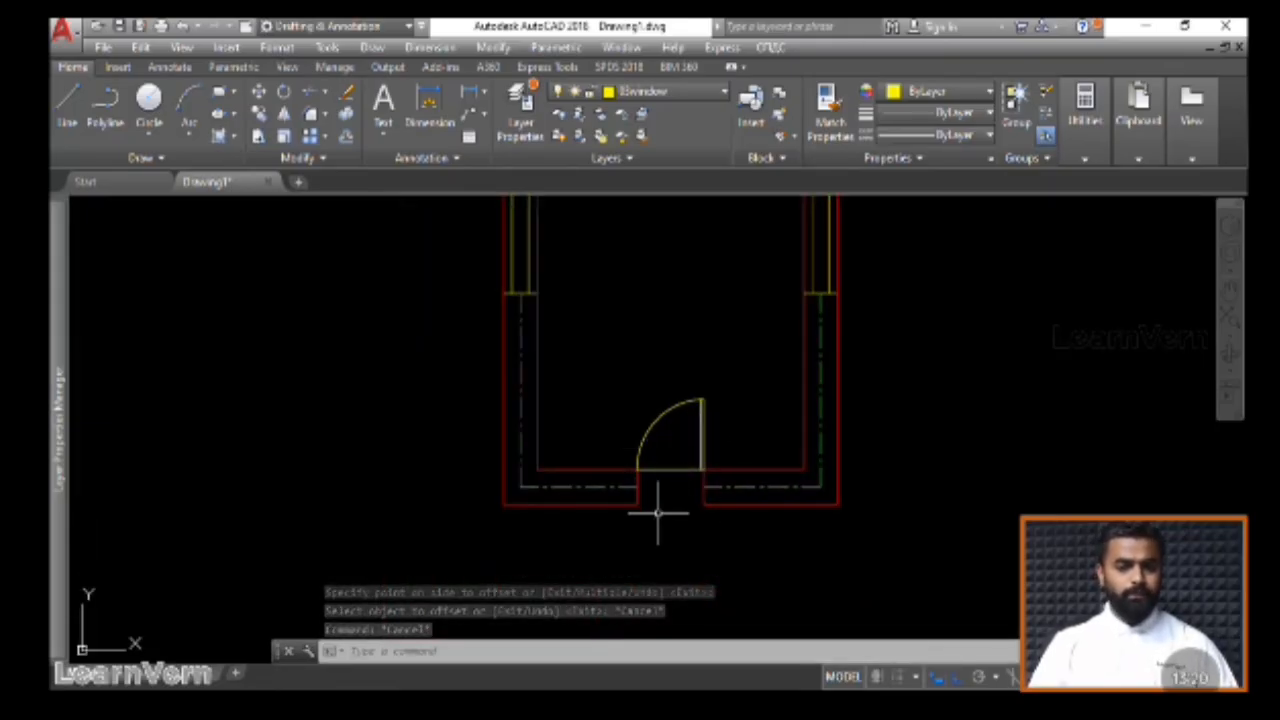
pyautogui.scroll(-2, 640, 410)
pyautogui.moveTo(686, 371); pyautogui.dragTo(675, 461, button='middle')
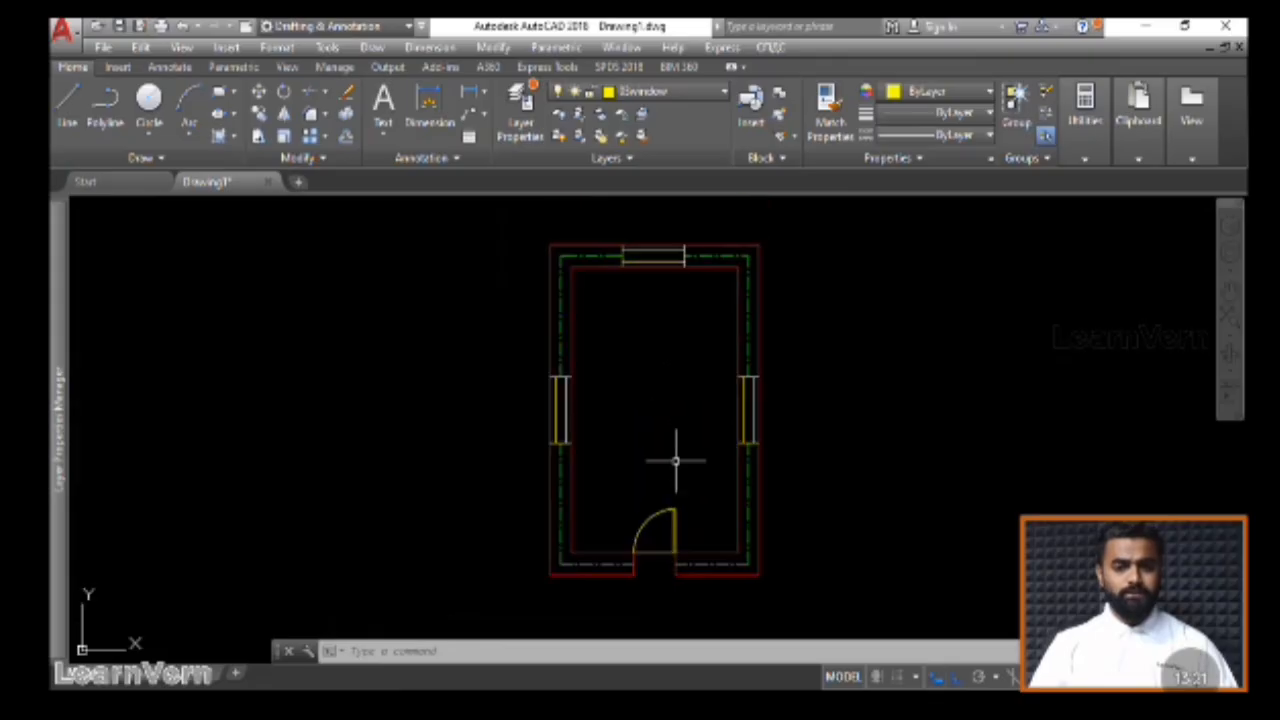
pyautogui.click(660, 91)
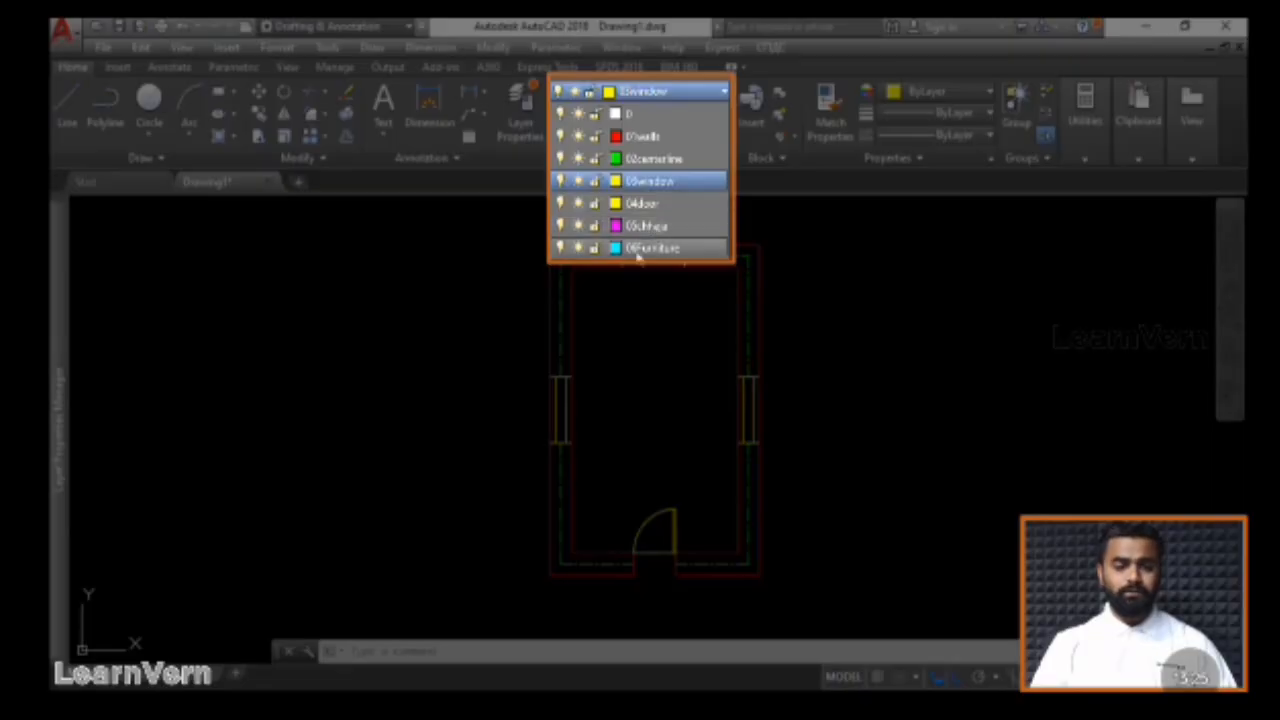
pyautogui.press('Escape')
pyautogui.press('Escape')
pyautogui.scroll(2, 562, 393)
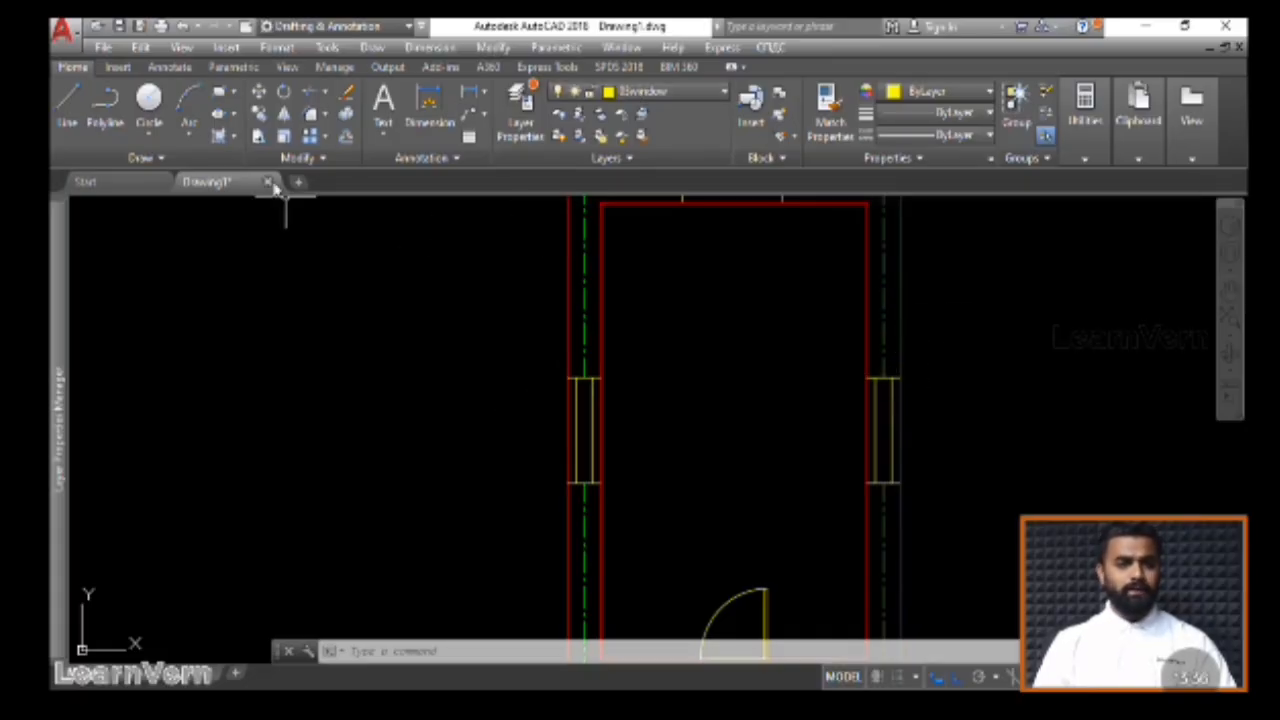
pyautogui.click(69, 112)
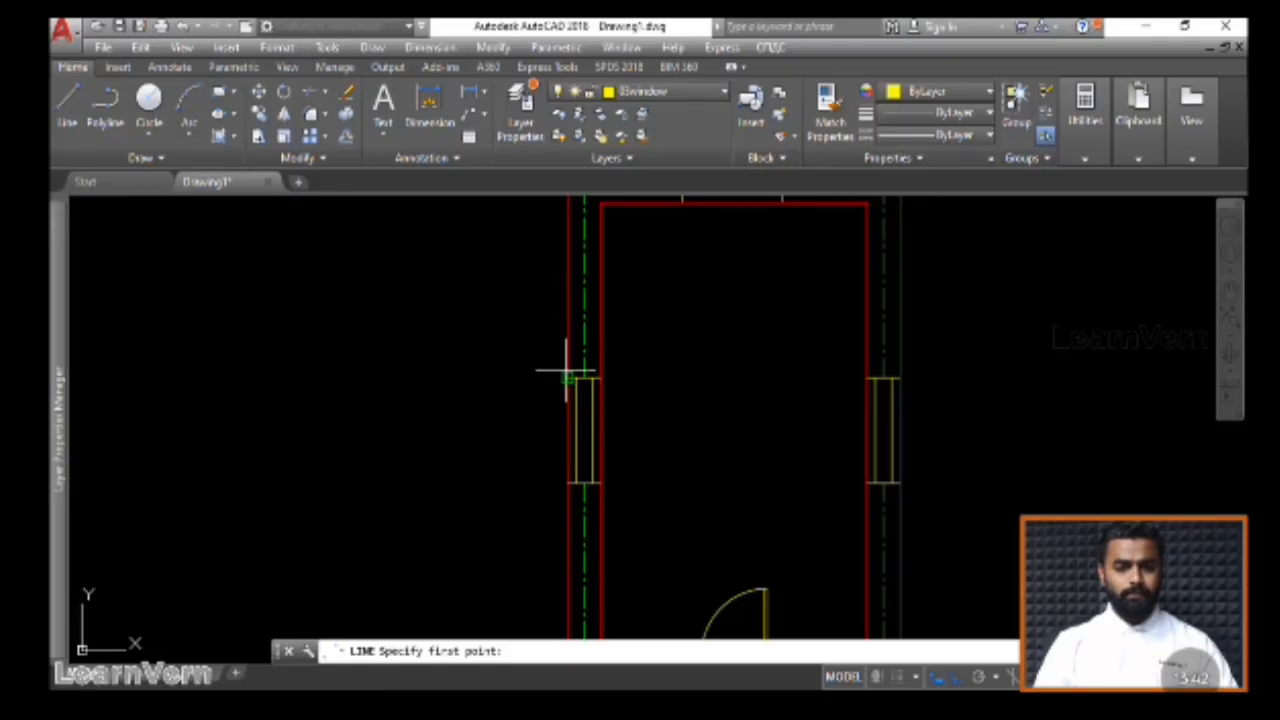
pyautogui.press('Escape')
pyautogui.press('Escape')
pyautogui.press('Escape')
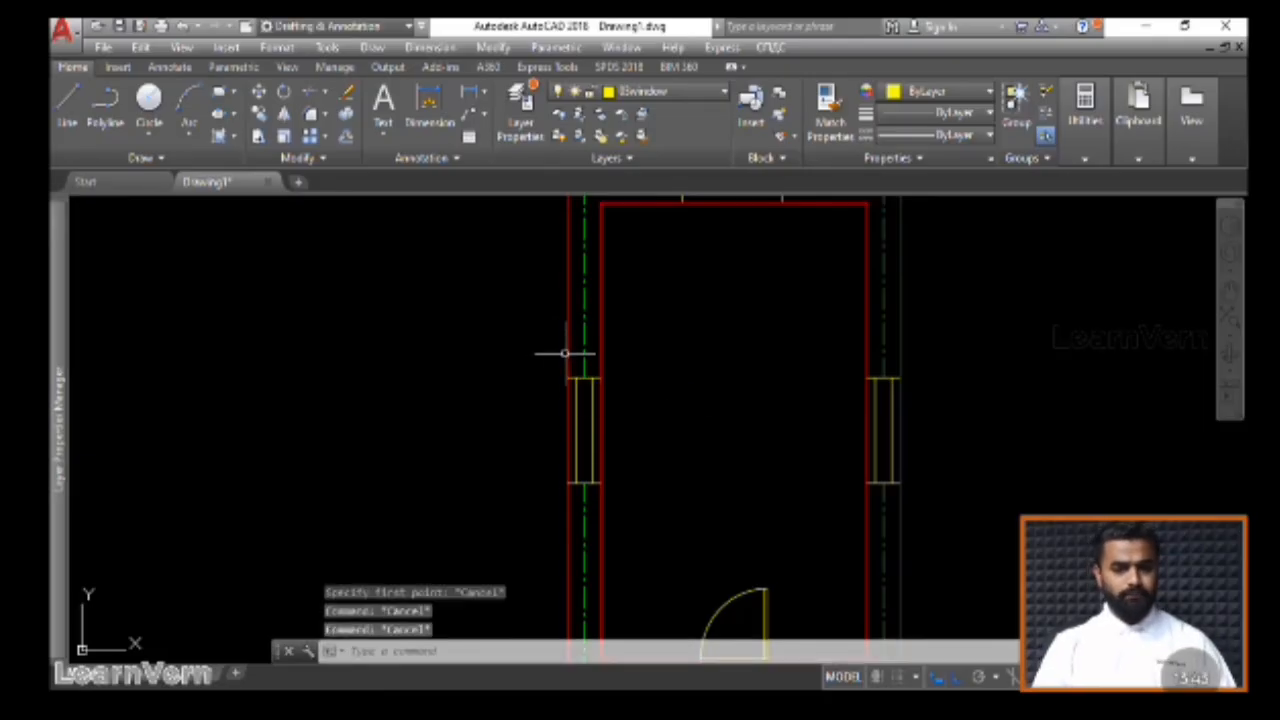
# Offset the upper end line of the right wall's window upward by a distance of 1
pyautogui.scroll(4, 886, 377)
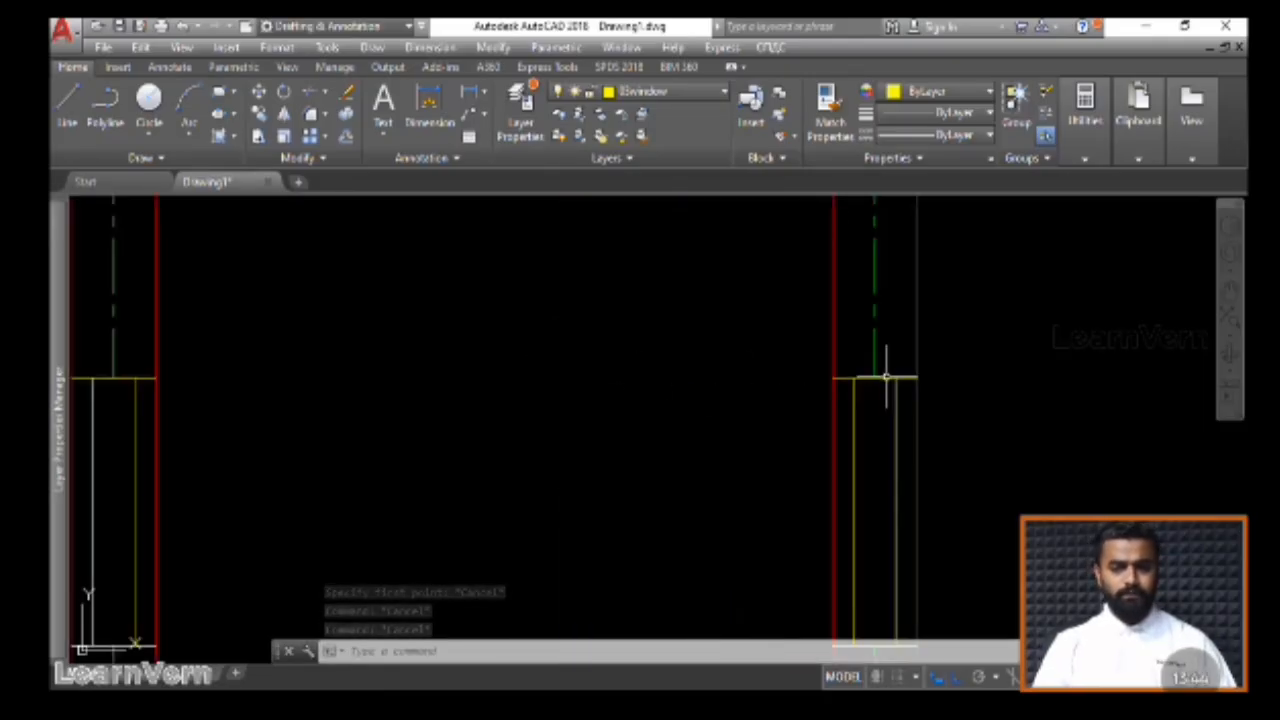
pyautogui.click(902, 377)
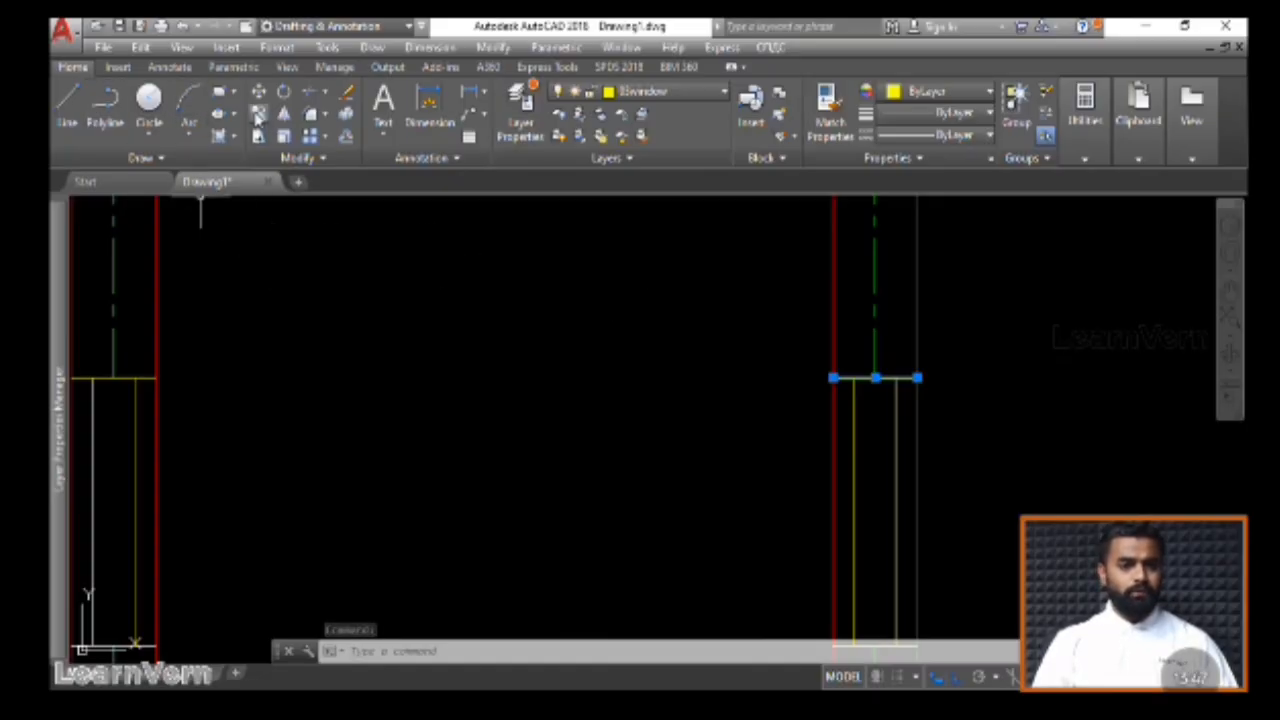
pyautogui.write('o')
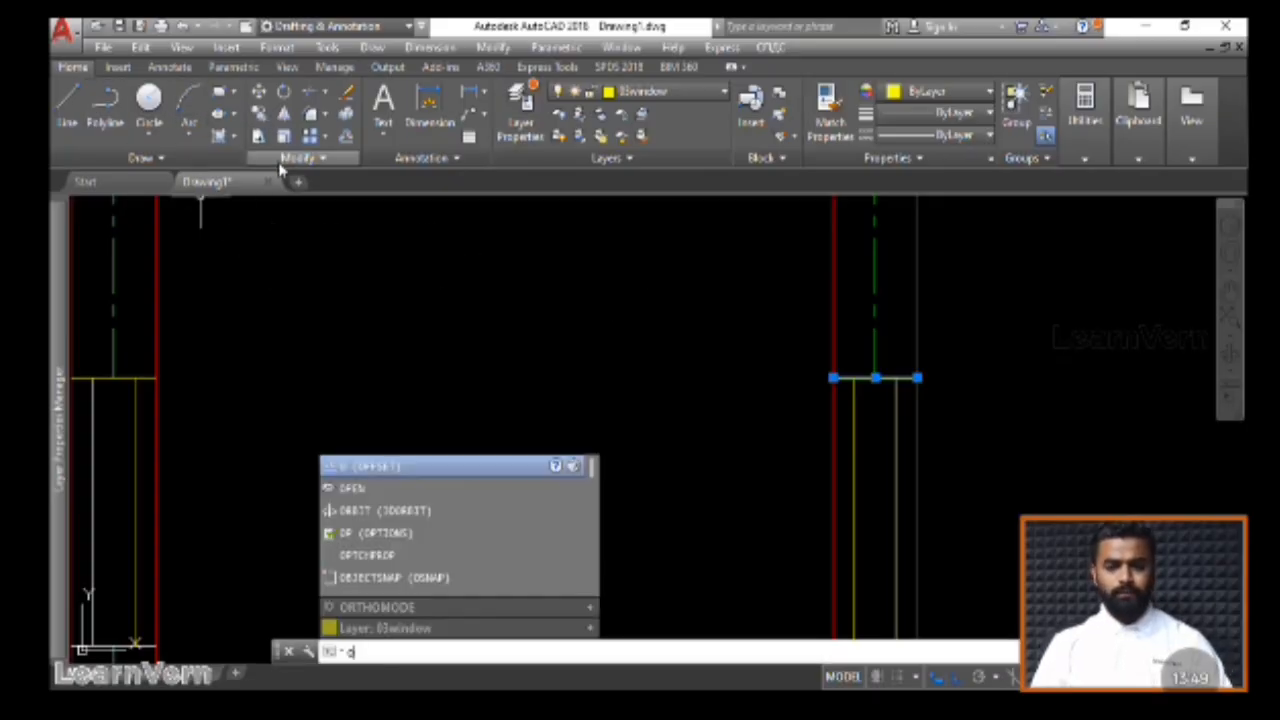
pyautogui.press('Return')
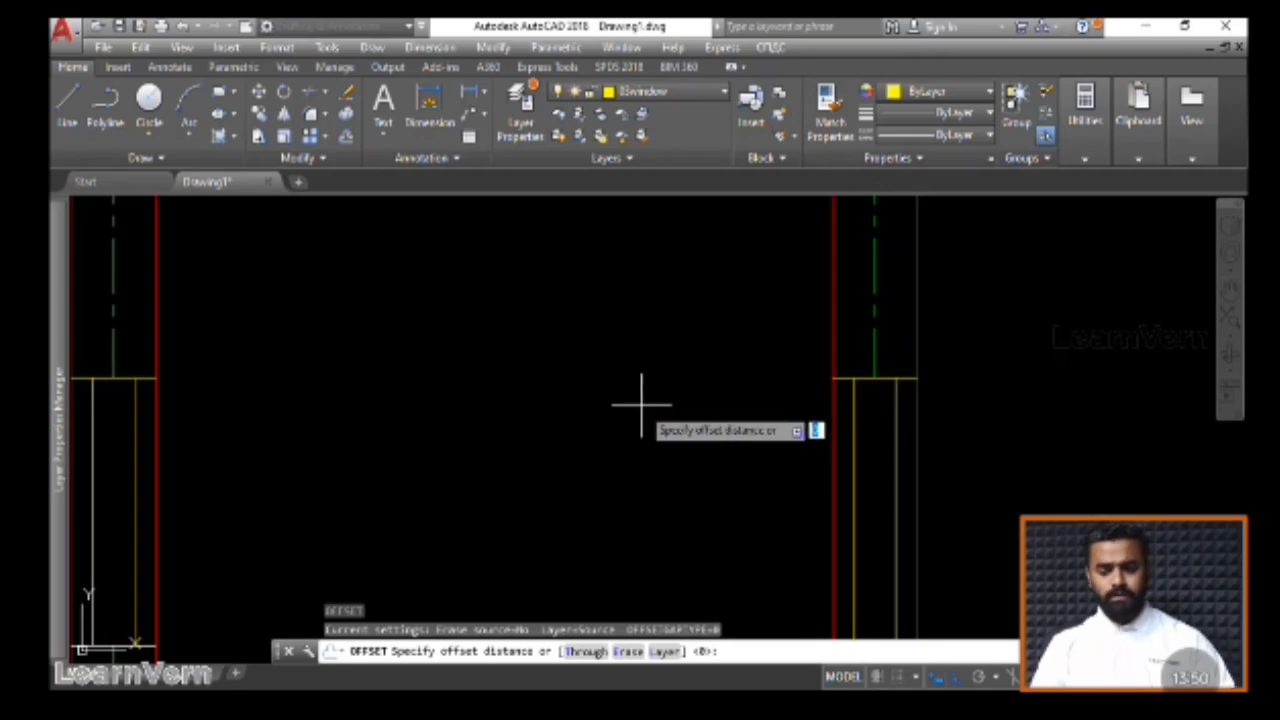
pyautogui.press('Return')
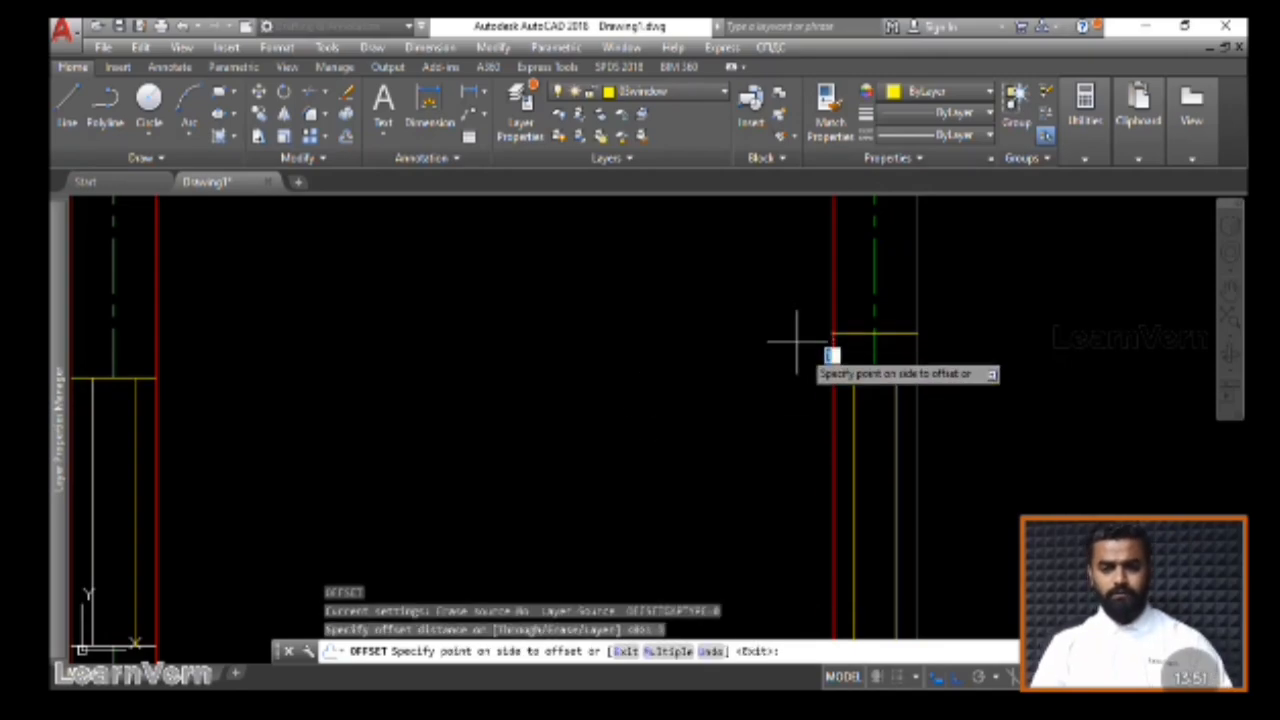
pyautogui.click(795, 303)
pyautogui.press('Escape')
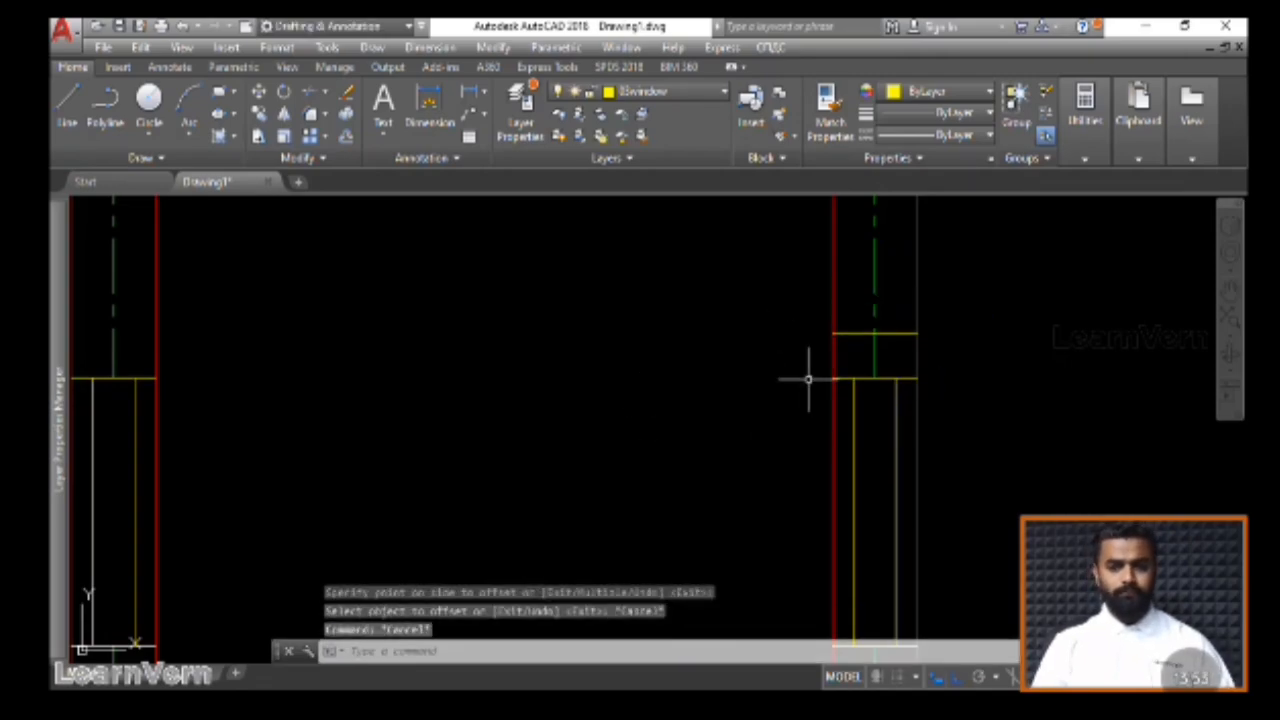
# Offset the lower end line of the right wall's window downward by a distance of 1
pyautogui.scroll(-3, 750, 374)
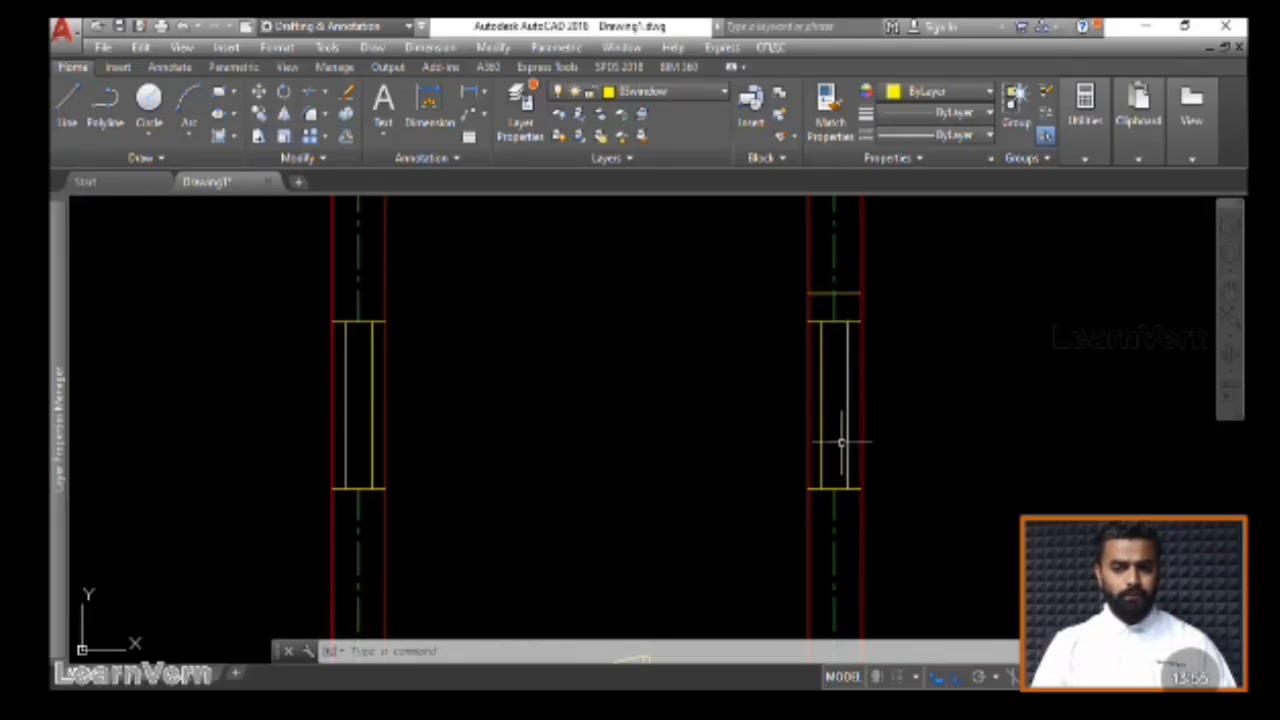
pyautogui.scroll(2, 855, 493)
pyautogui.click(855, 485)
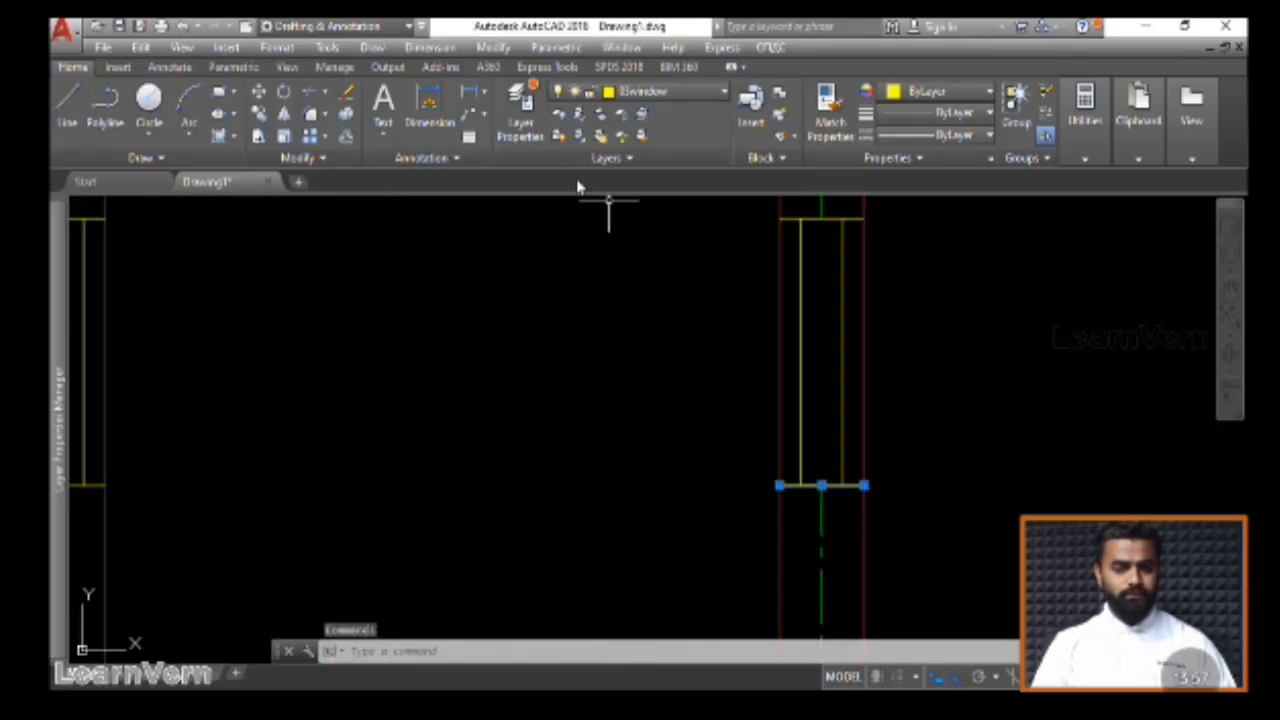
pyautogui.write('o')
pyautogui.press('Return')
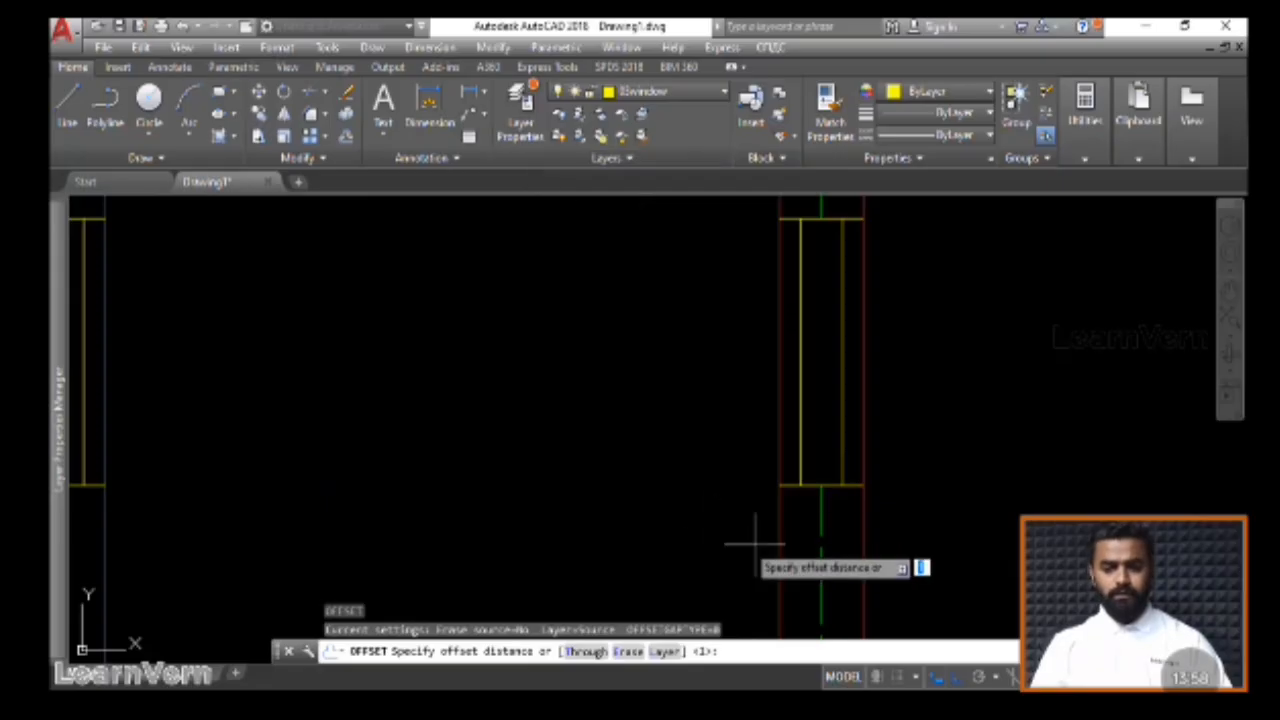
pyautogui.press('Return')
pyautogui.click(734, 580)
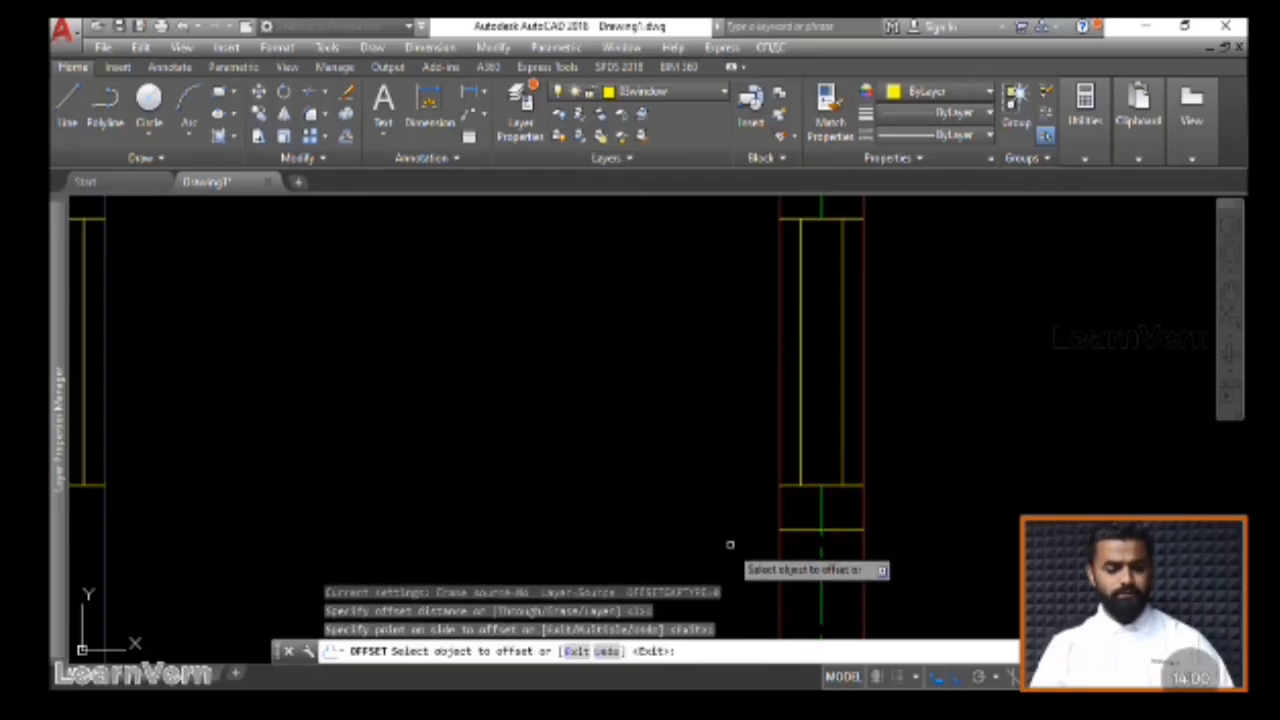
pyautogui.press('Escape')
pyautogui.press('Escape')
# Draw the right window's chhaja outline with lines projecting 1 outside the wall and spanning between the upper and lower offset lines
pyautogui.scroll(-2, 643, 395)
pyautogui.moveTo(643, 395); pyautogui.dragTo(645, 452, button='middle')
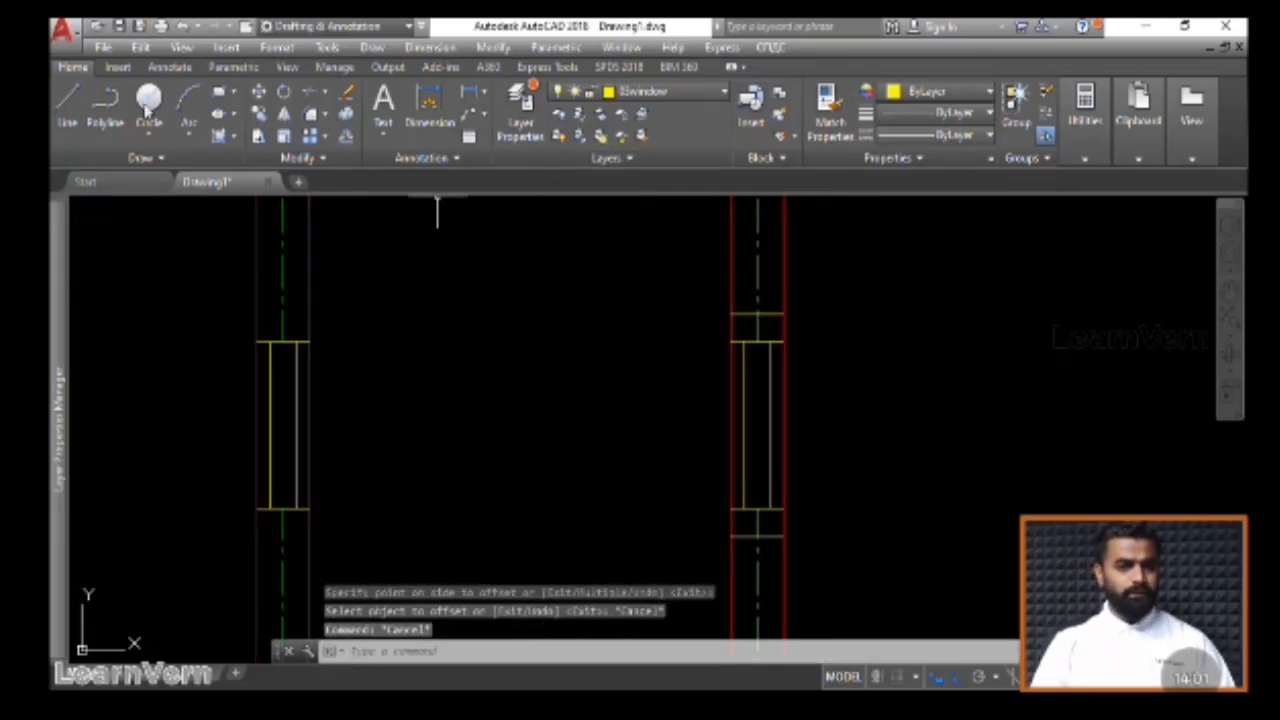
pyautogui.click(650, 91)
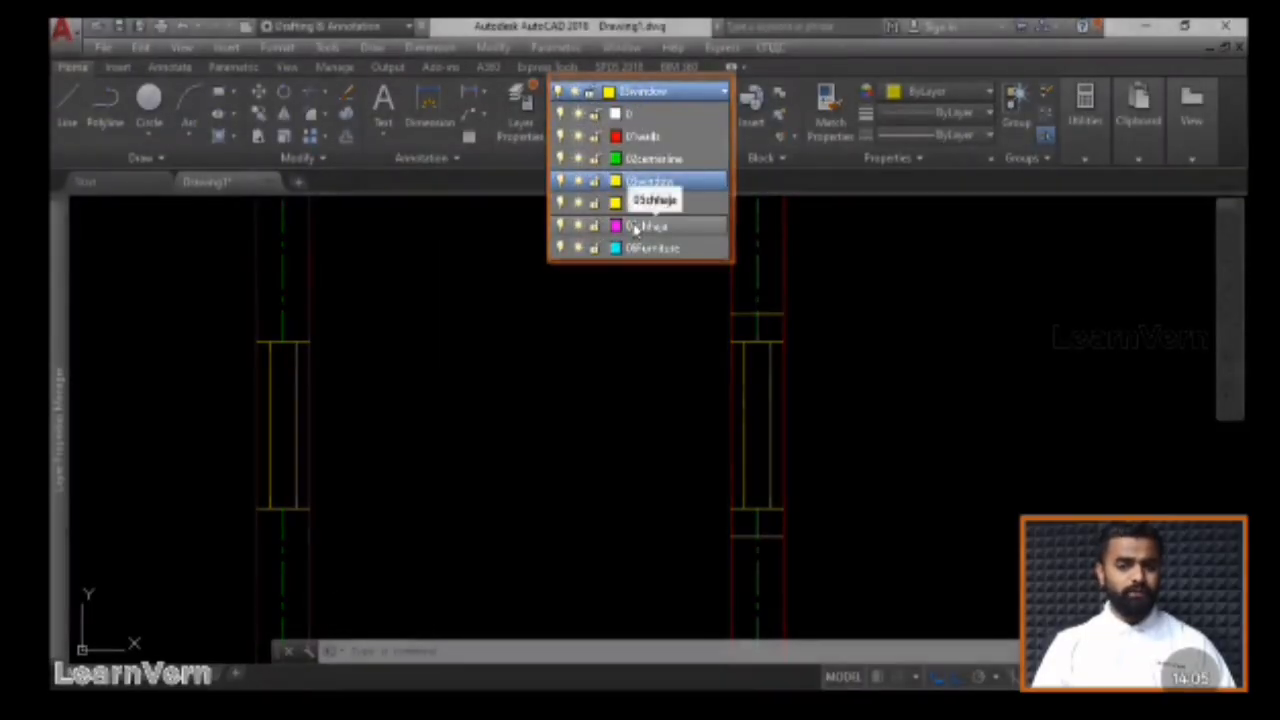
pyautogui.click(634, 229)
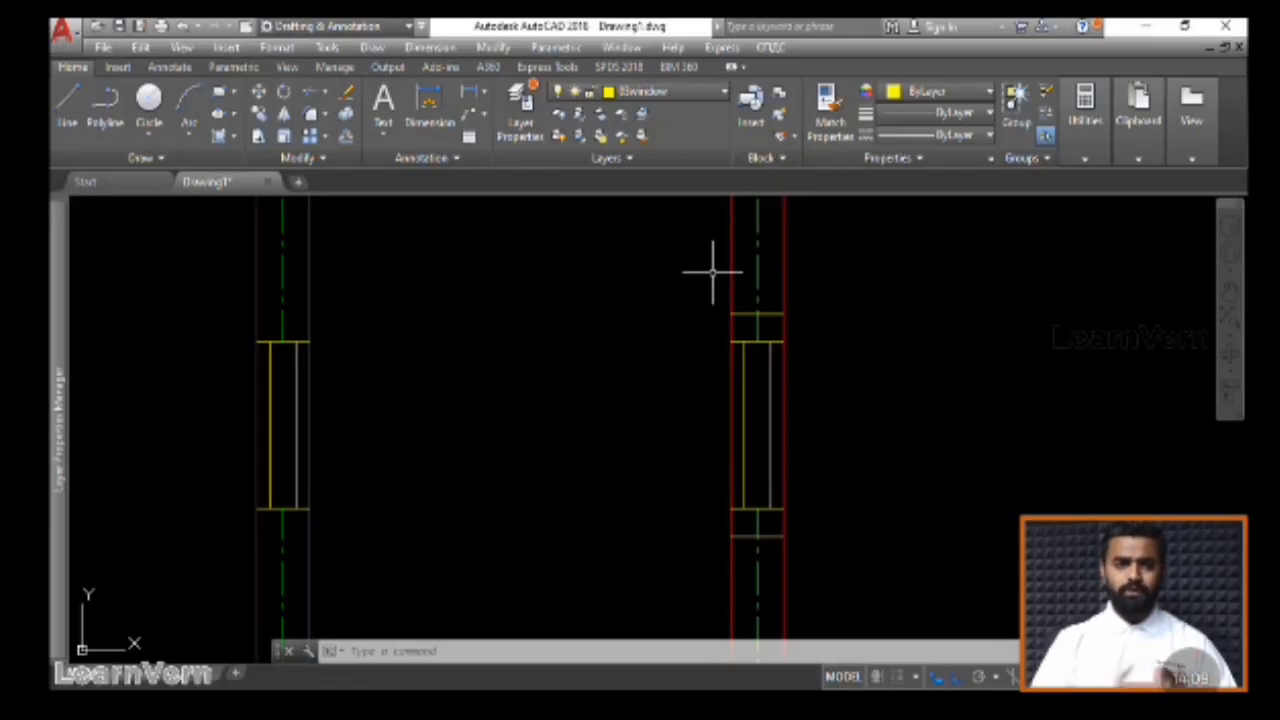
pyautogui.click(62, 112)
pyautogui.click(785, 314)
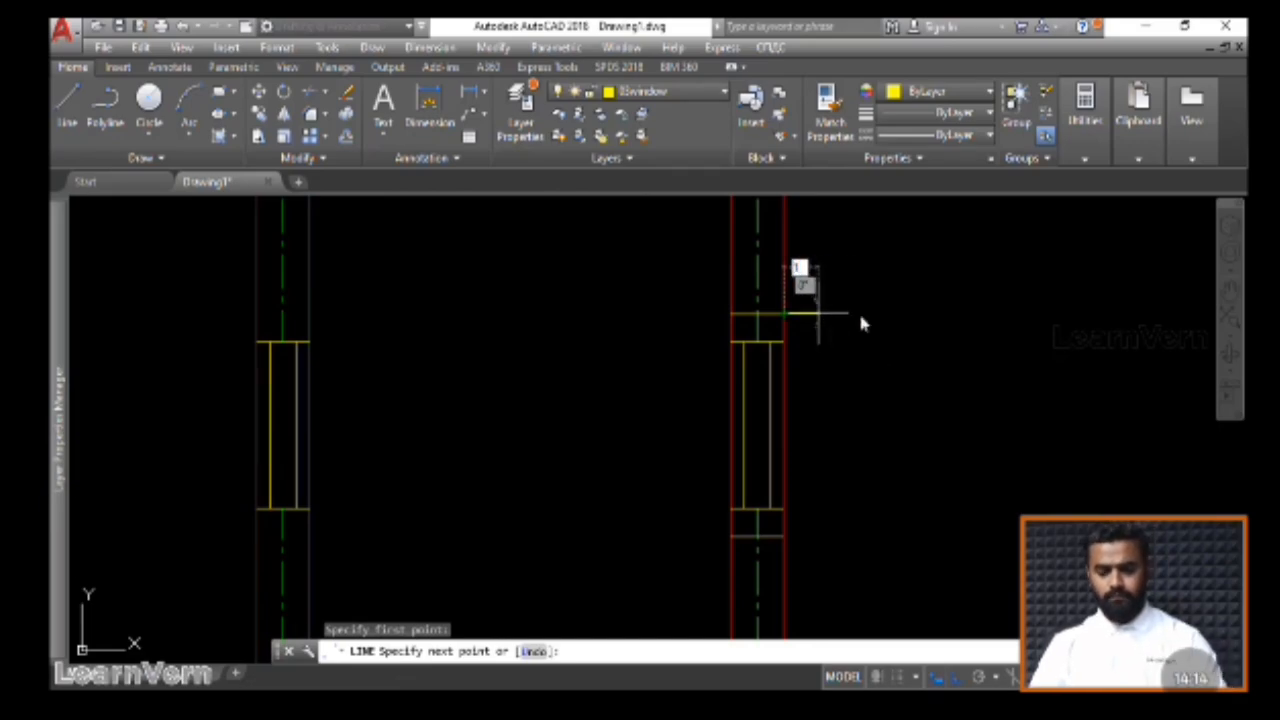
pyautogui.press('Return')
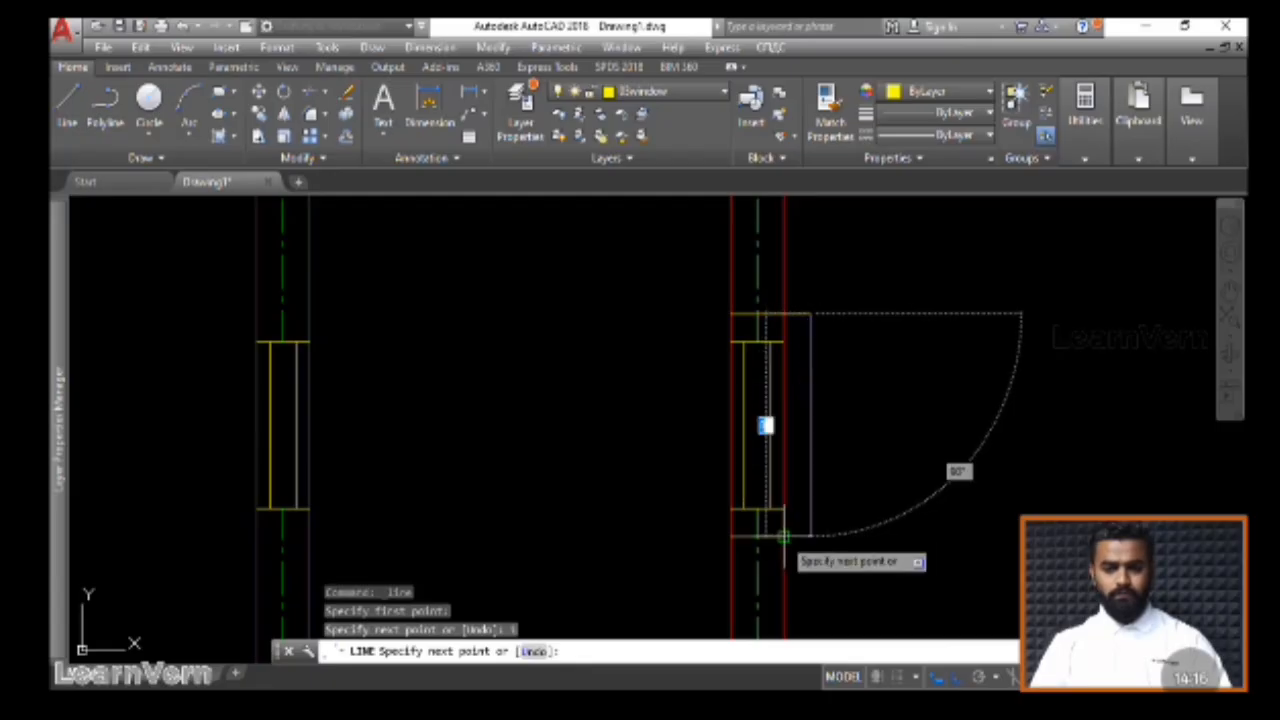
pyautogui.click(810, 537)
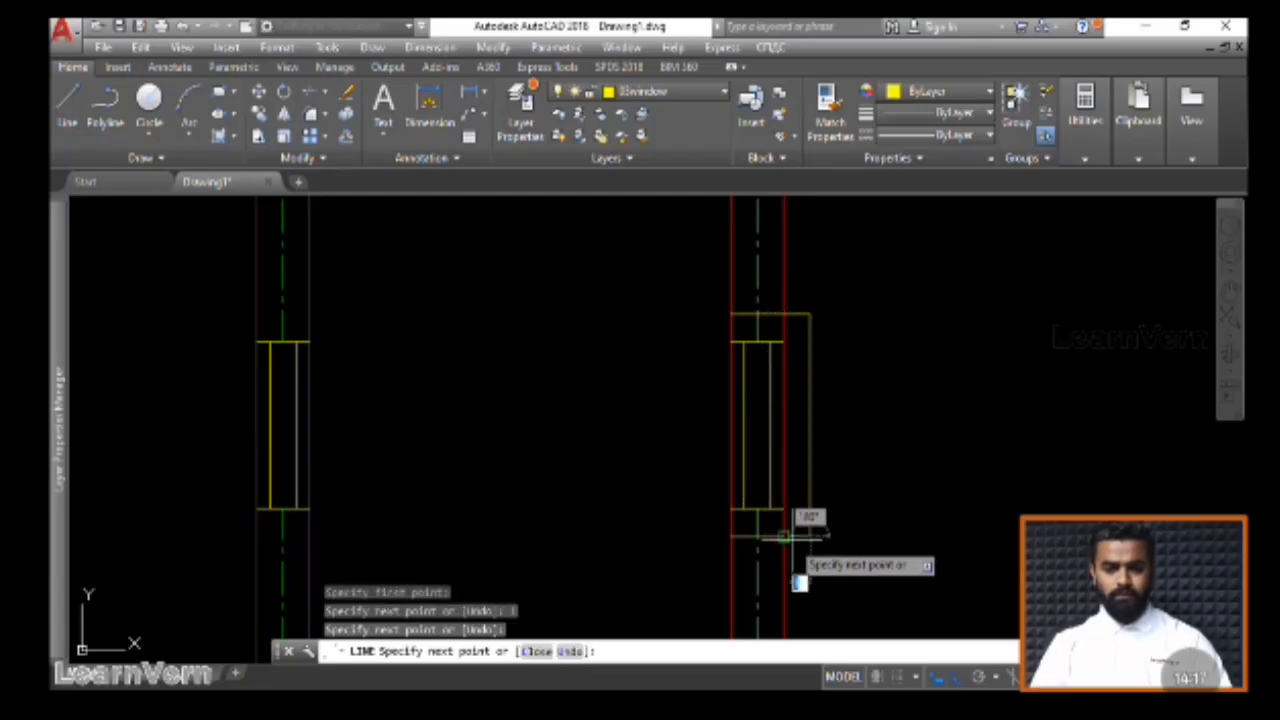
pyautogui.press('Escape')
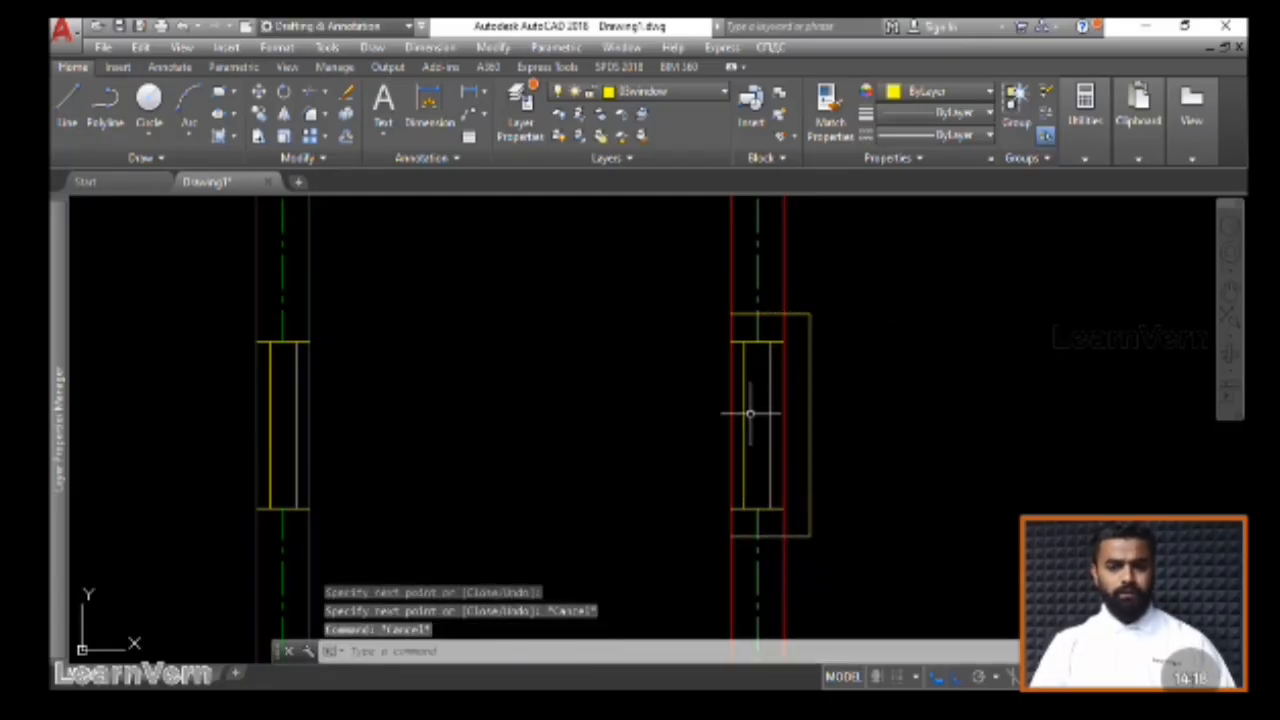
# Erase the two offset guide lines crossing the right wall above and below the window
pyautogui.click(746, 314)
pyautogui.press('Delete')
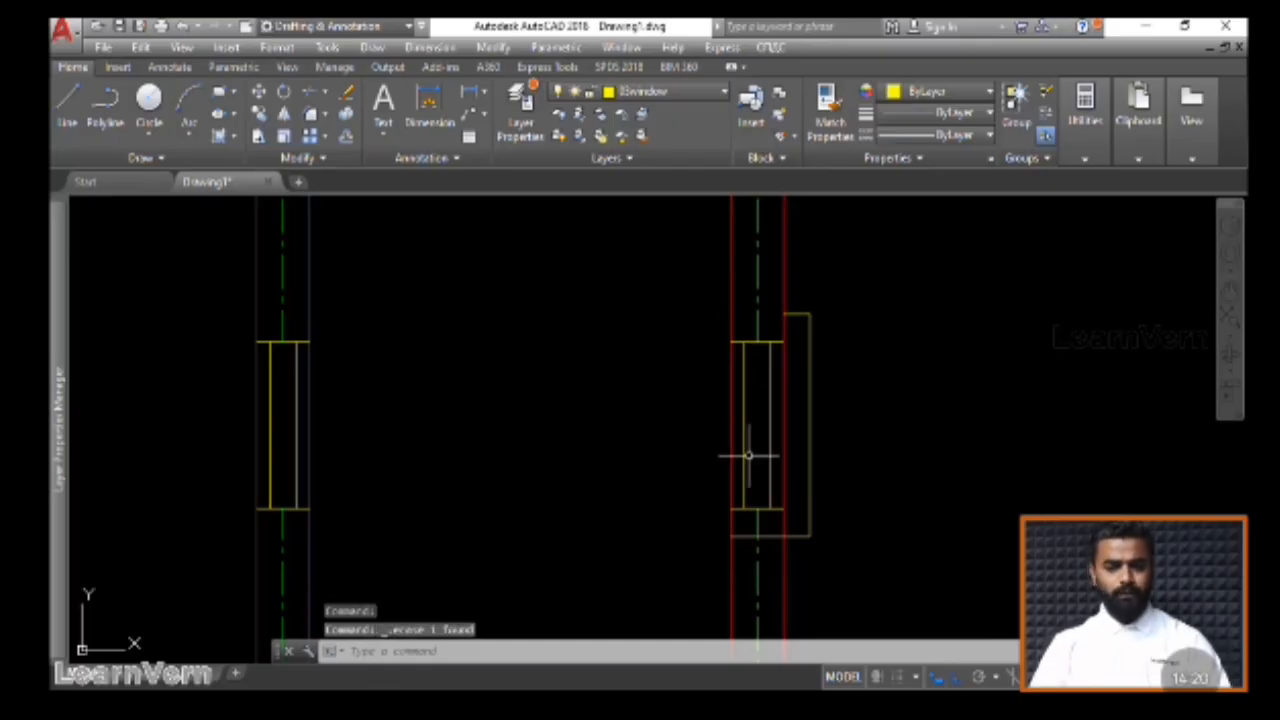
pyautogui.click(750, 537)
pyautogui.press('Delete')
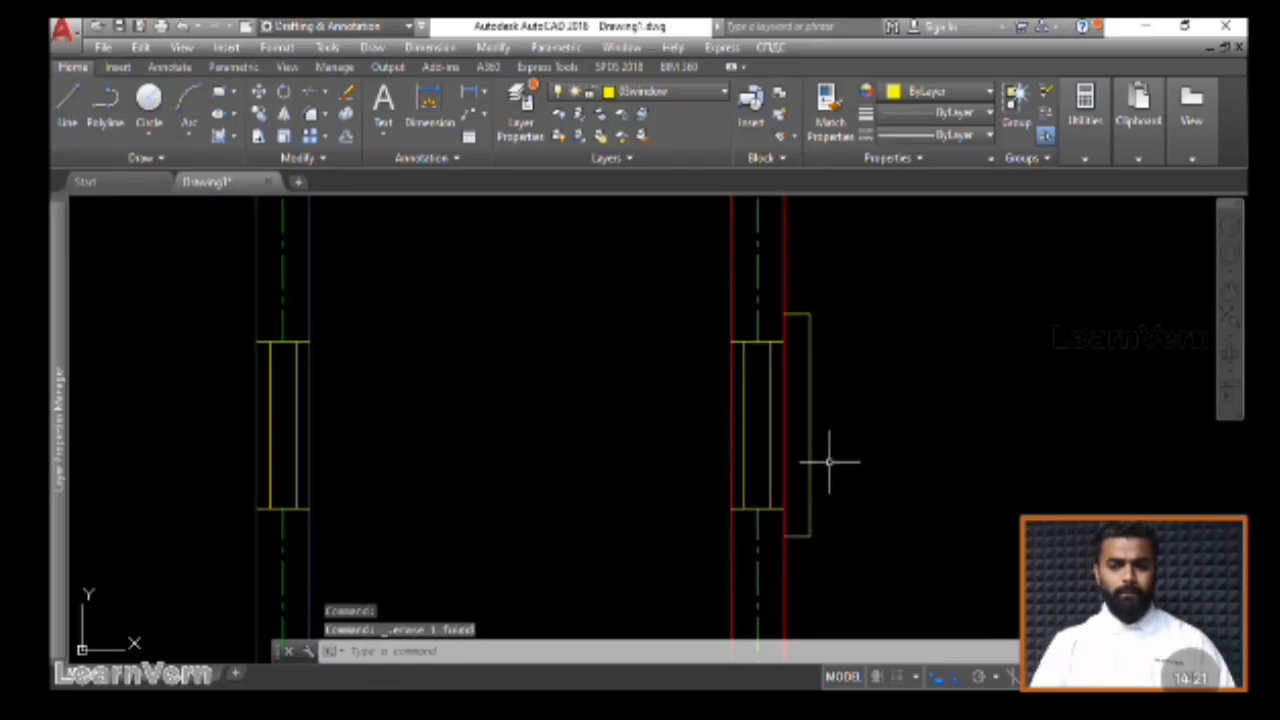
# Move the three lines of the right window's chhaja outline to the 05chhaja layer
pyautogui.moveTo(832, 430); pyautogui.dragTo(838, 382, button='middle')
pyautogui.moveTo(844, 338); pyautogui.dragTo(843, 359, button='middle')
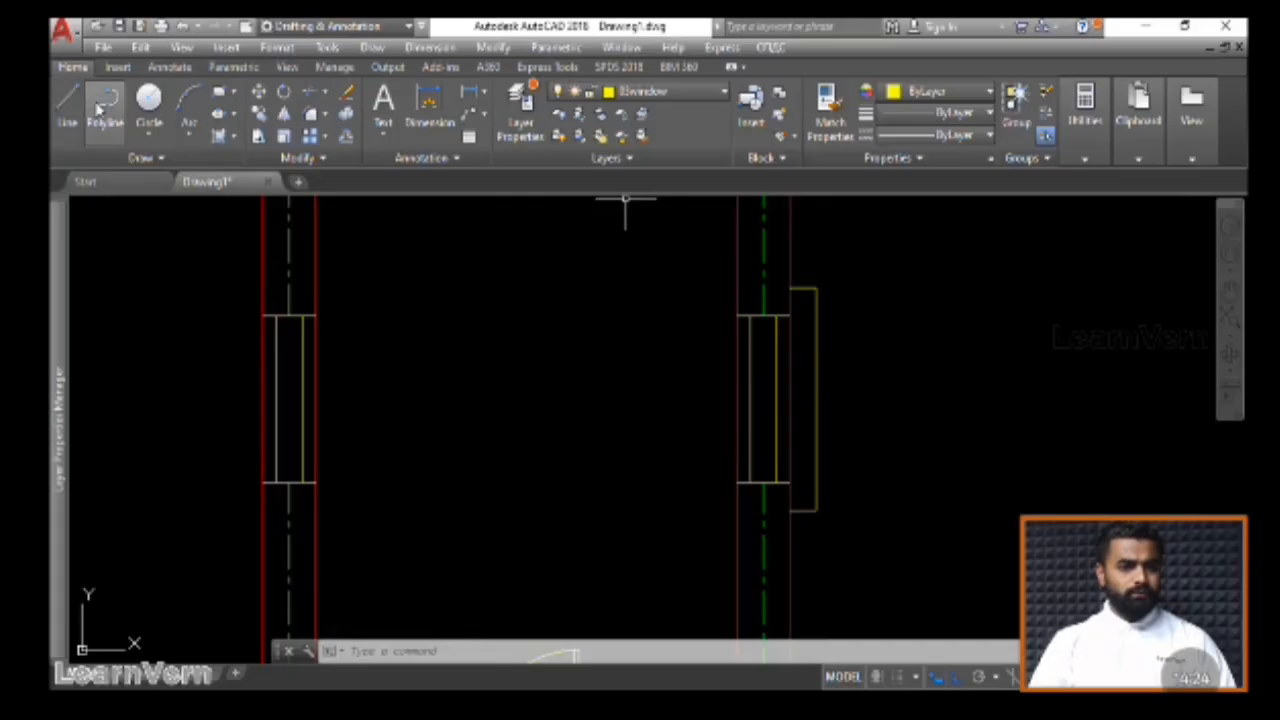
pyautogui.click(859, 393)
pyautogui.click(813, 352)
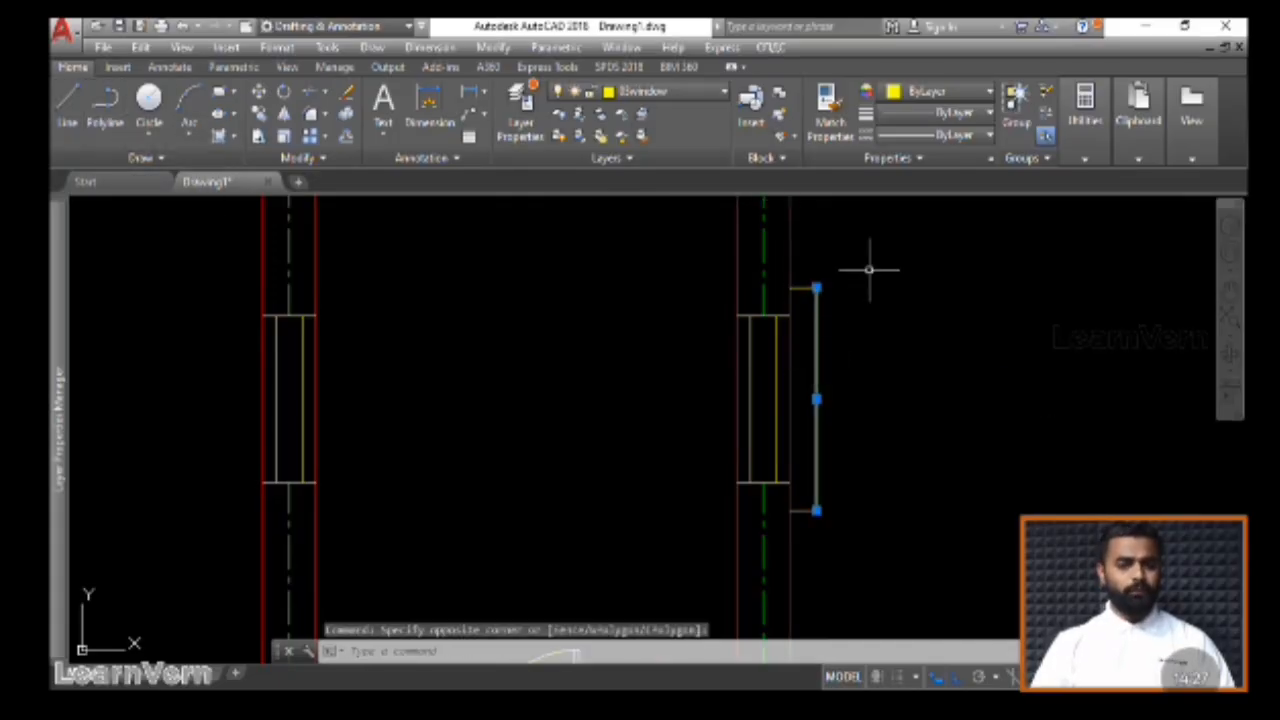
pyautogui.press('Escape')
pyautogui.click(847, 538)
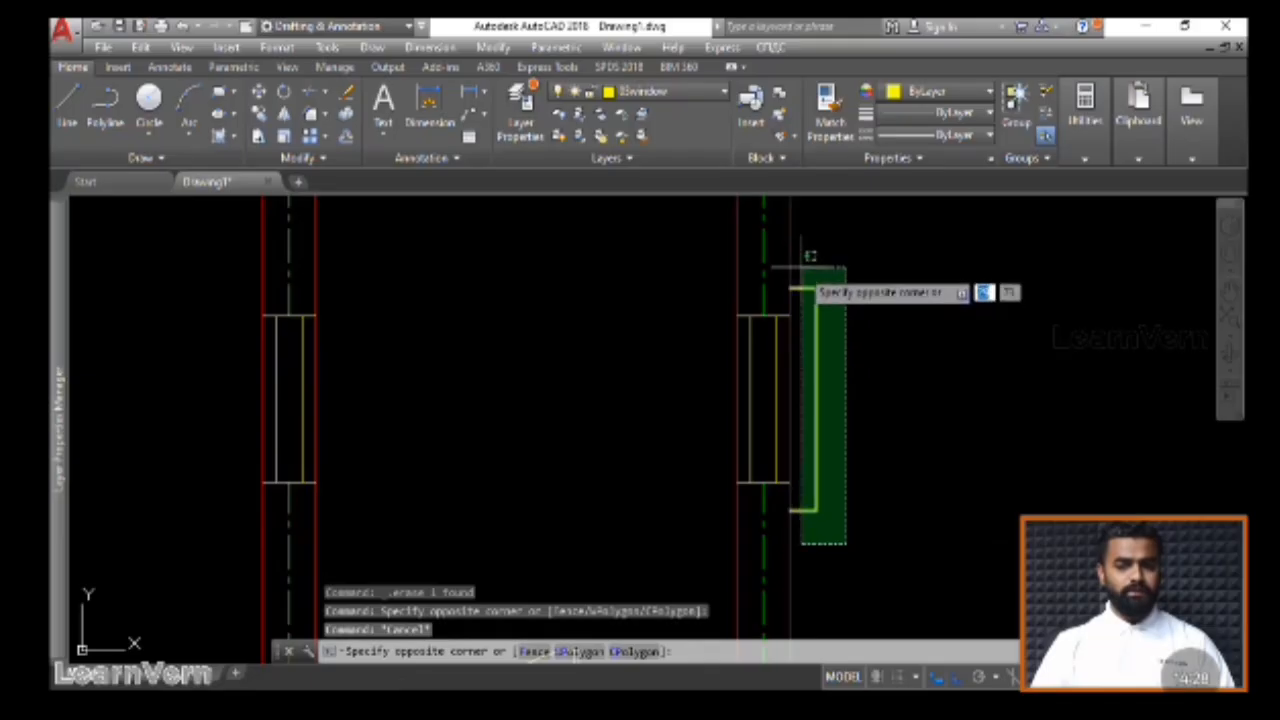
pyautogui.click(806, 258)
pyautogui.click(627, 92)
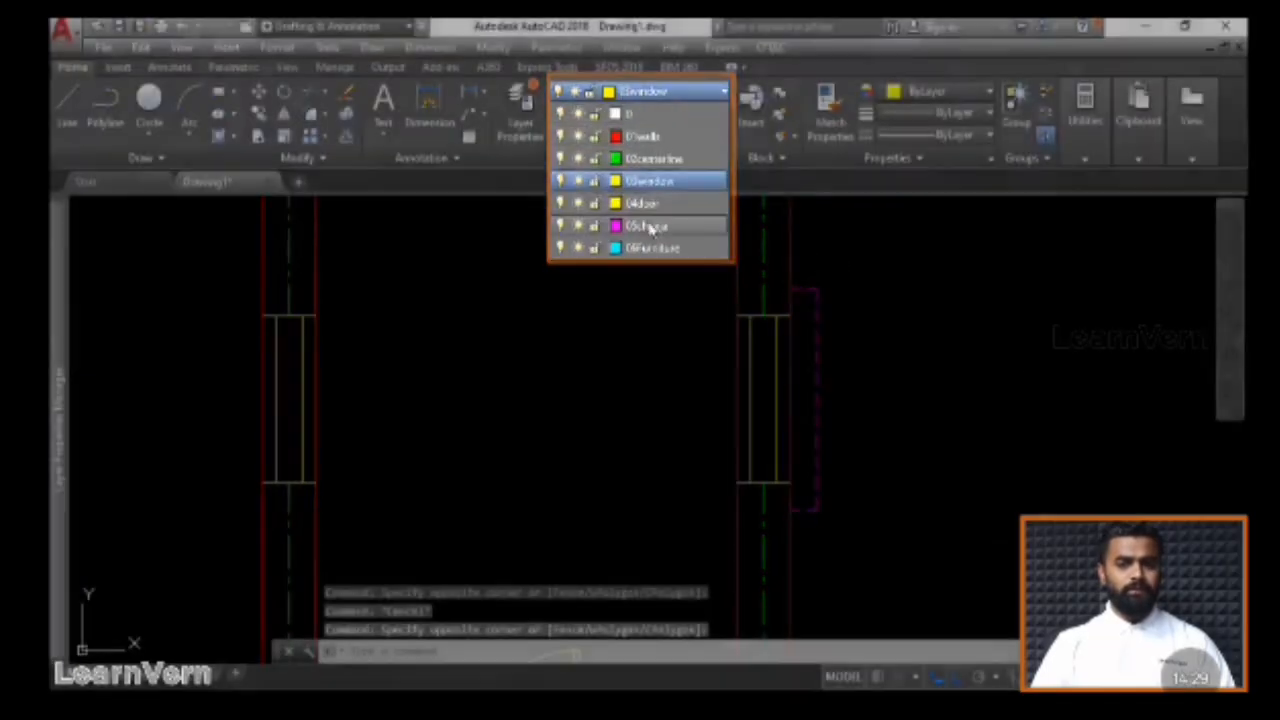
pyautogui.click(635, 226)
pyautogui.press('Escape')
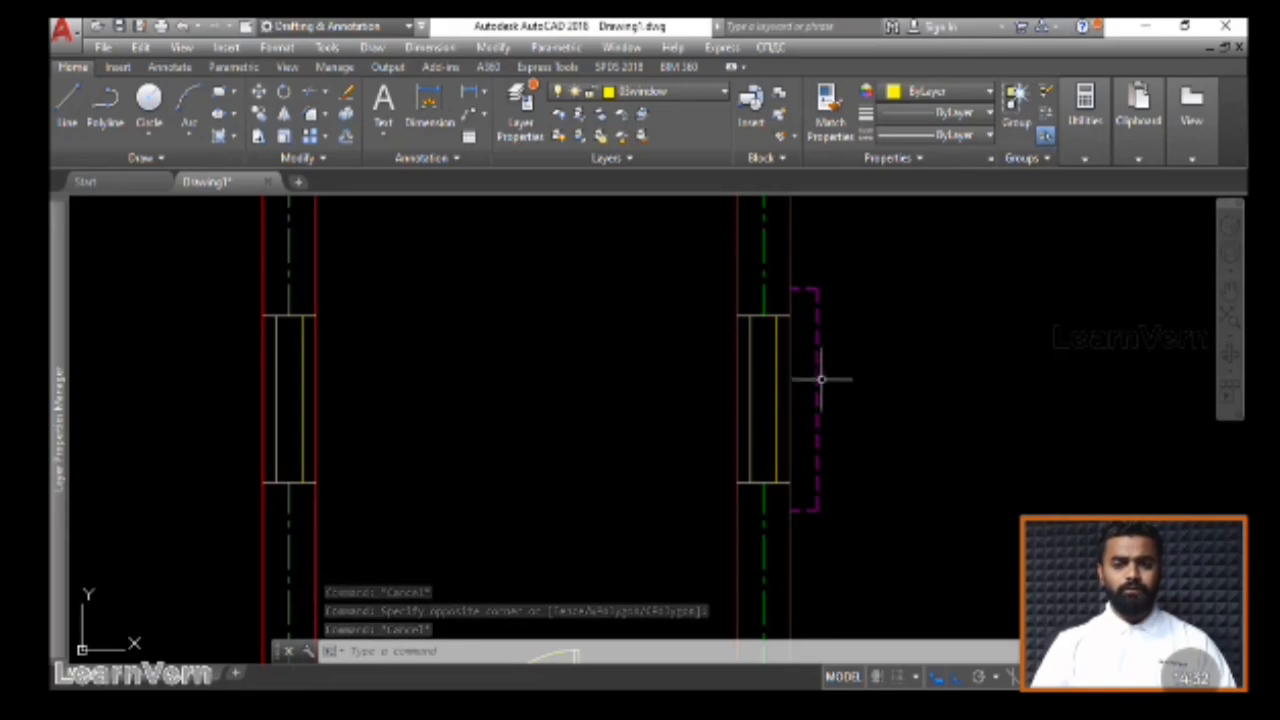
pyautogui.click(818, 357)
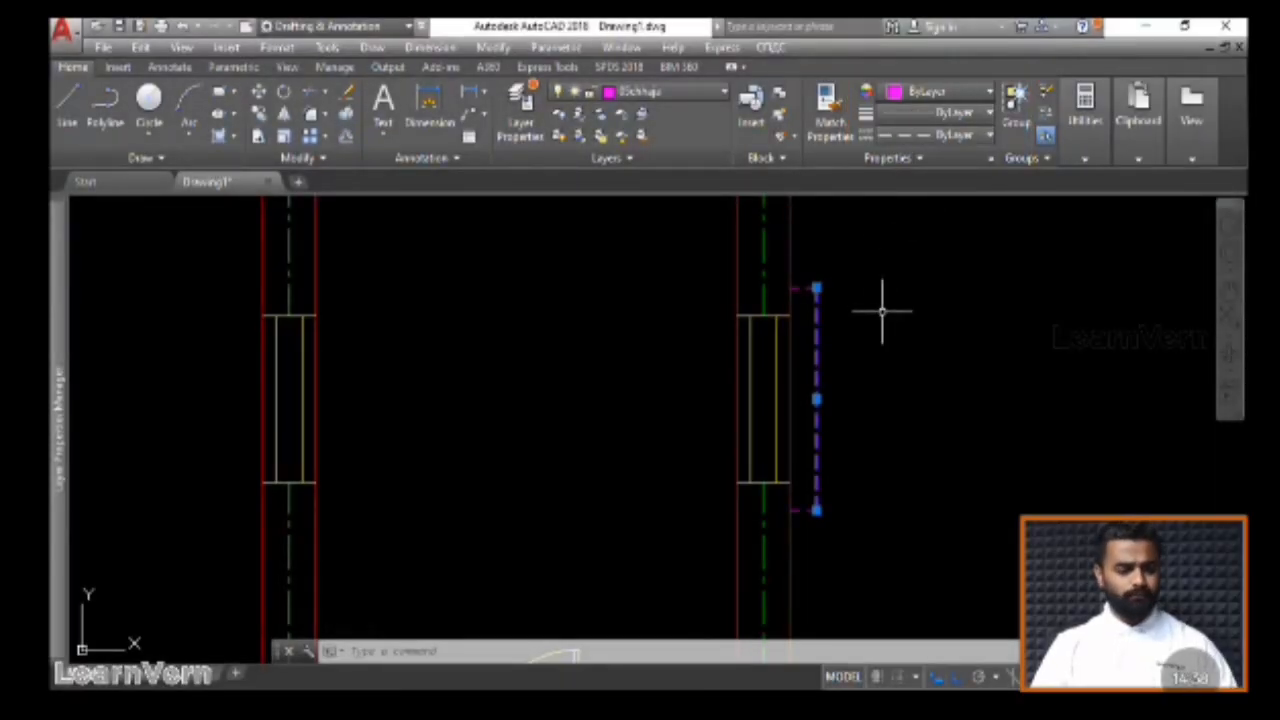
pyautogui.press('Escape')
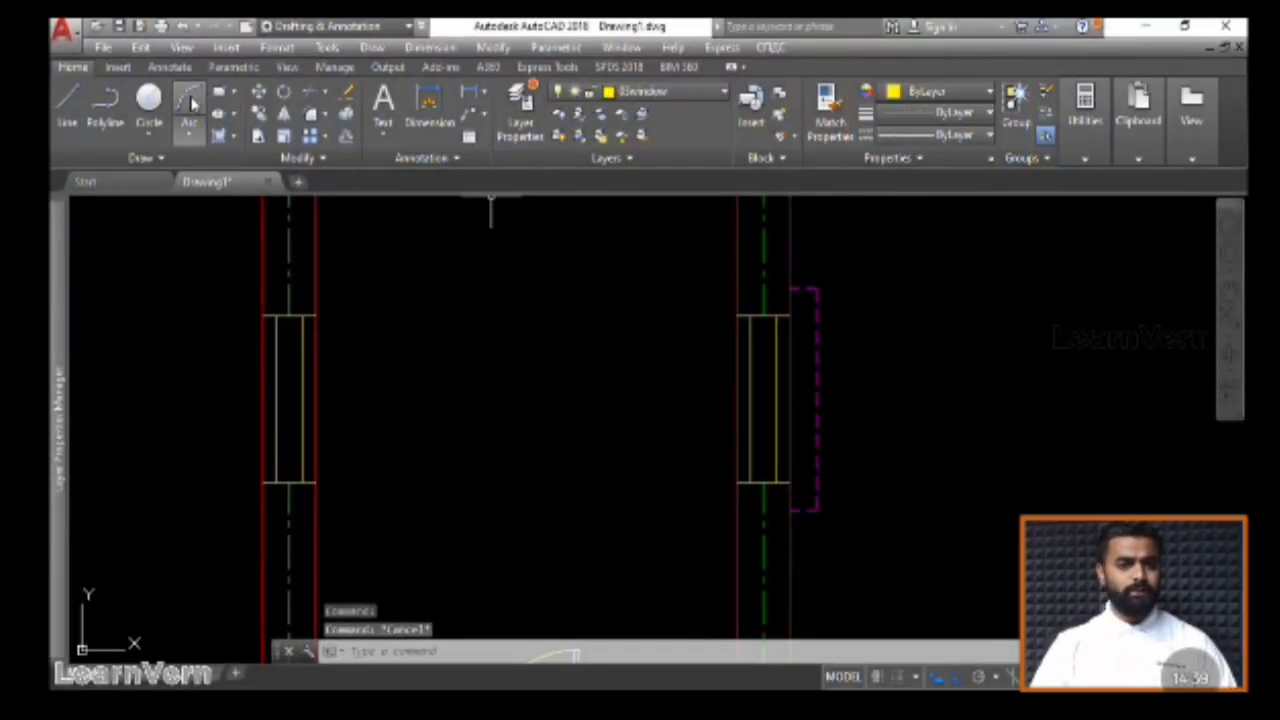
pyautogui.click(835, 530)
pyautogui.click(803, 284)
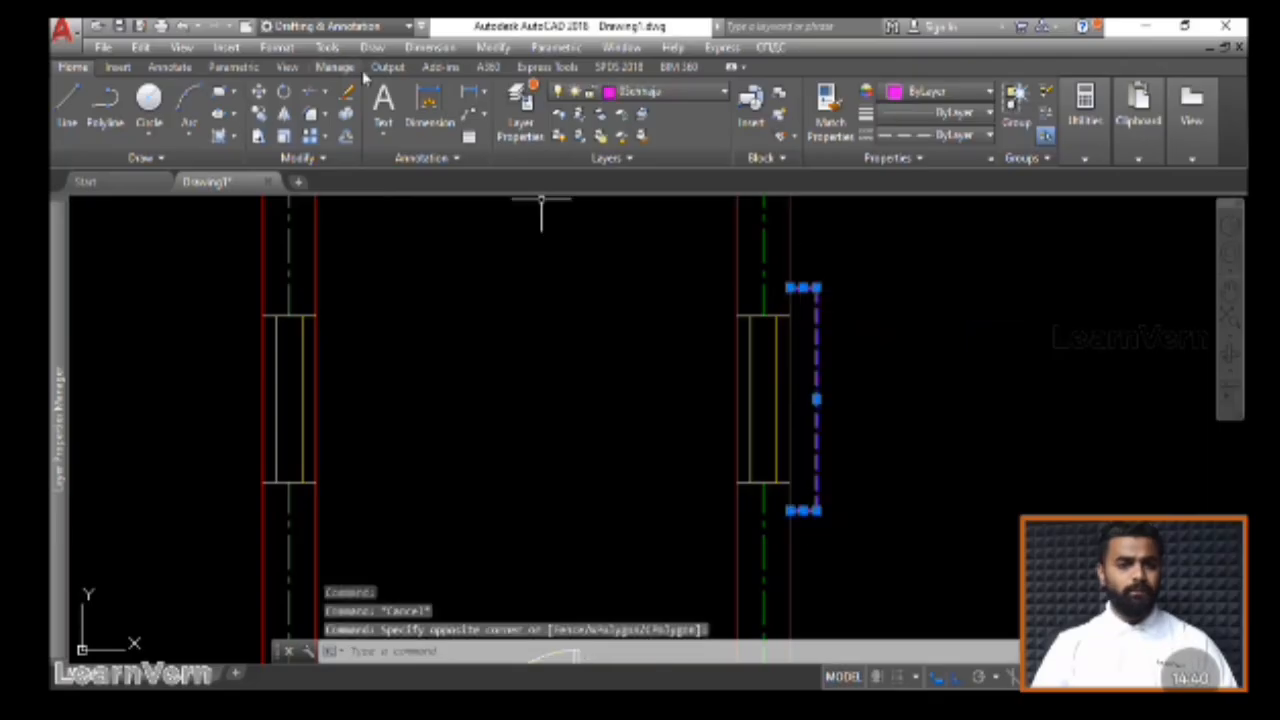
pyautogui.click(285, 114)
pyautogui.scroll(-3, 480, 343)
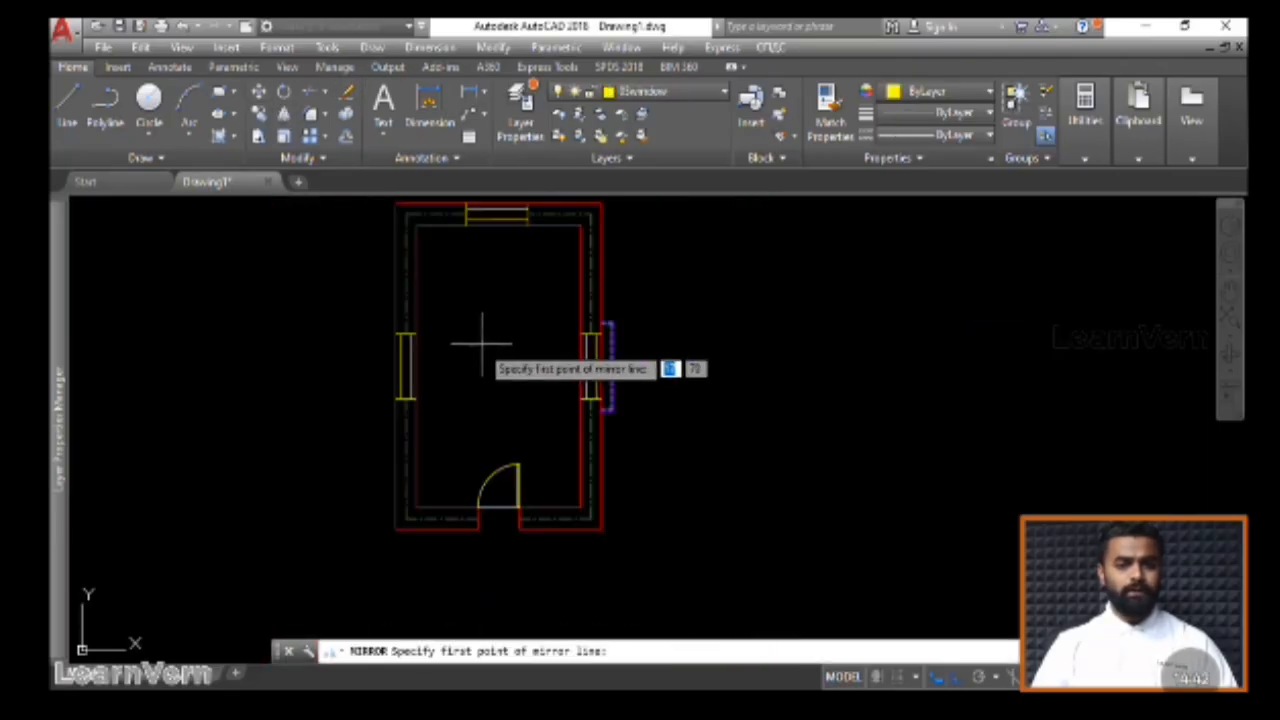
pyautogui.click(497, 225)
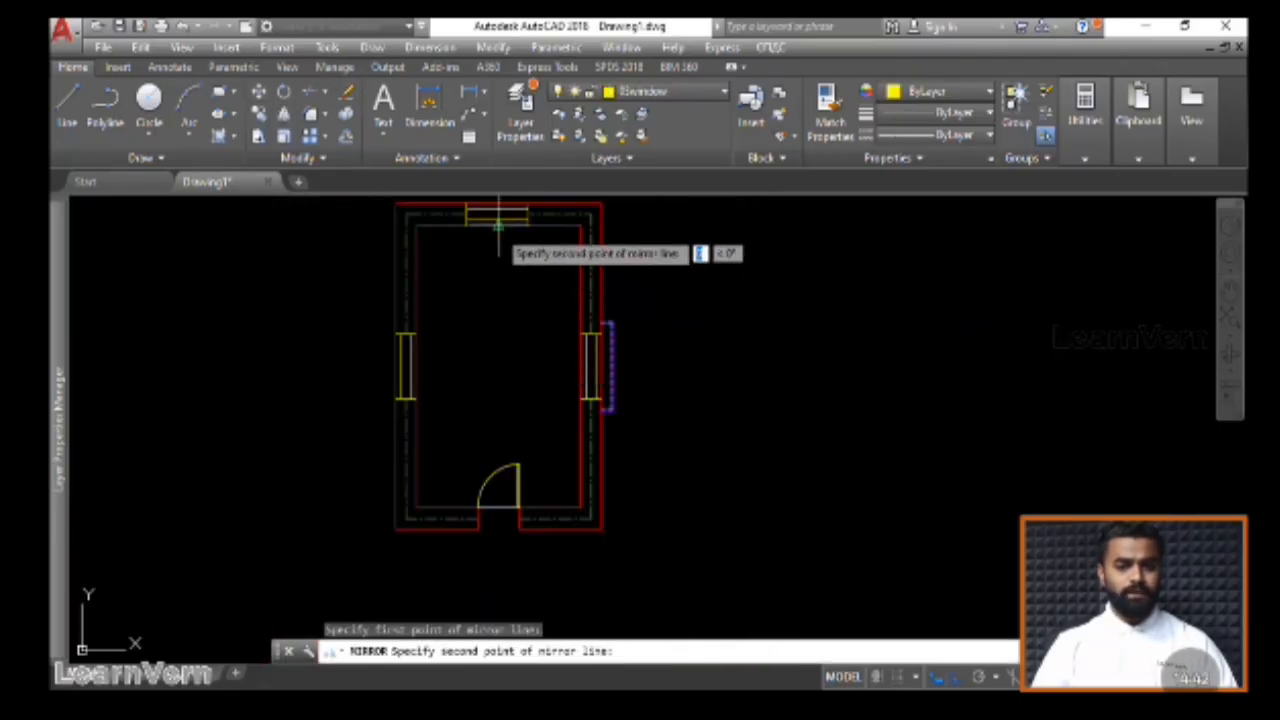
pyautogui.click(500, 514)
pyautogui.scroll(4, 352, 380)
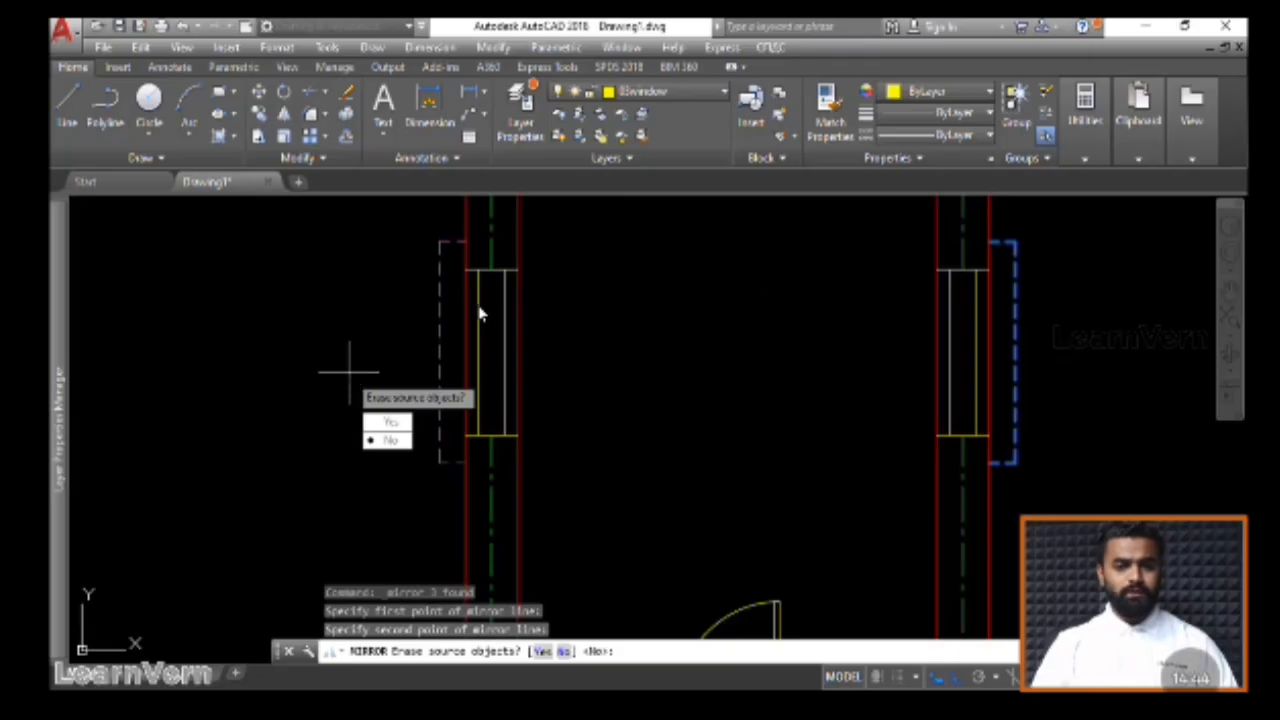
pyautogui.press('Escape')
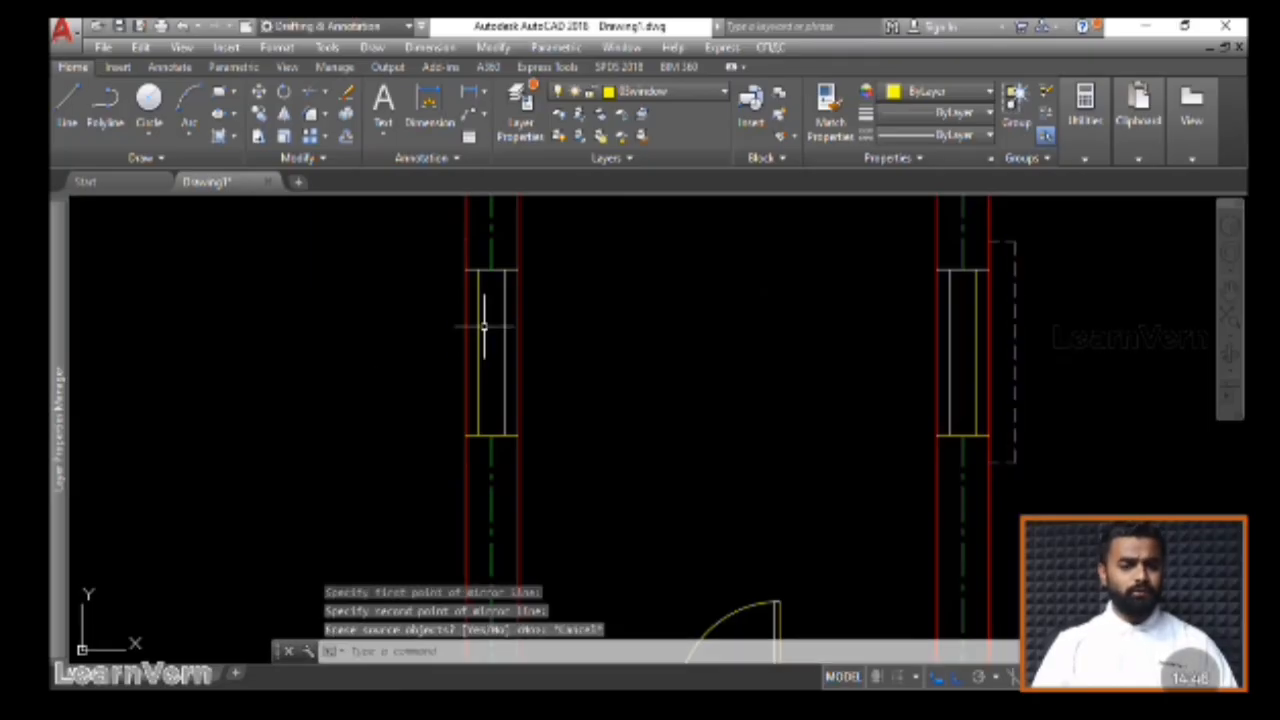
# Mirror the right window's chhaja outline to the left wall about the room's vertical centre line, keeping the source objects
pyautogui.scroll(-3, 514, 334)
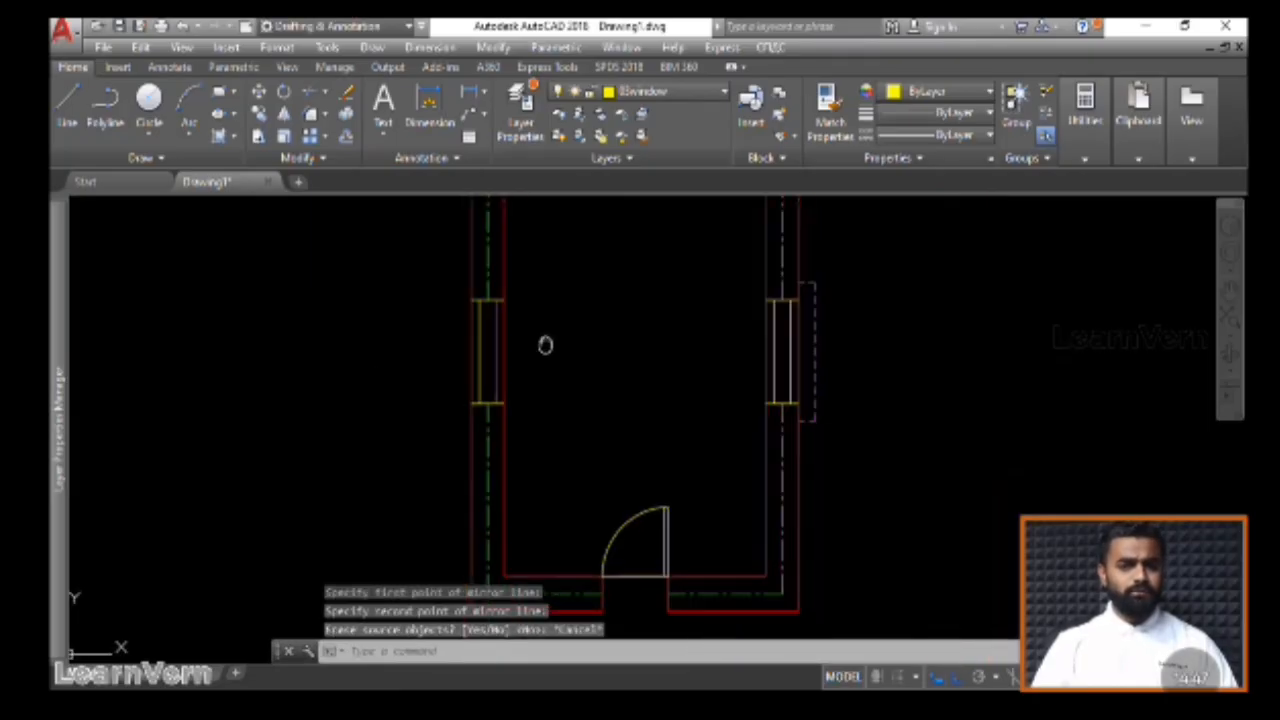
pyautogui.click(730, 460)
pyautogui.click(700, 292)
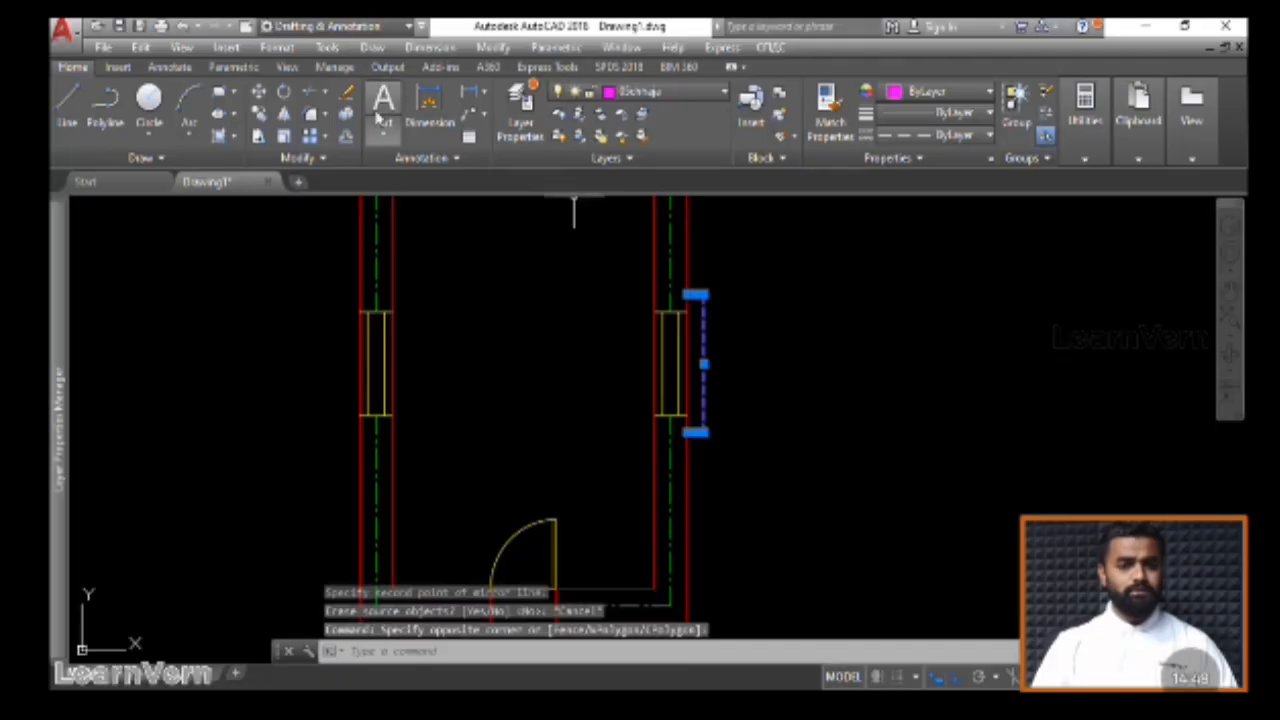
pyautogui.click(286, 115)
pyautogui.scroll(-3, 466, 277)
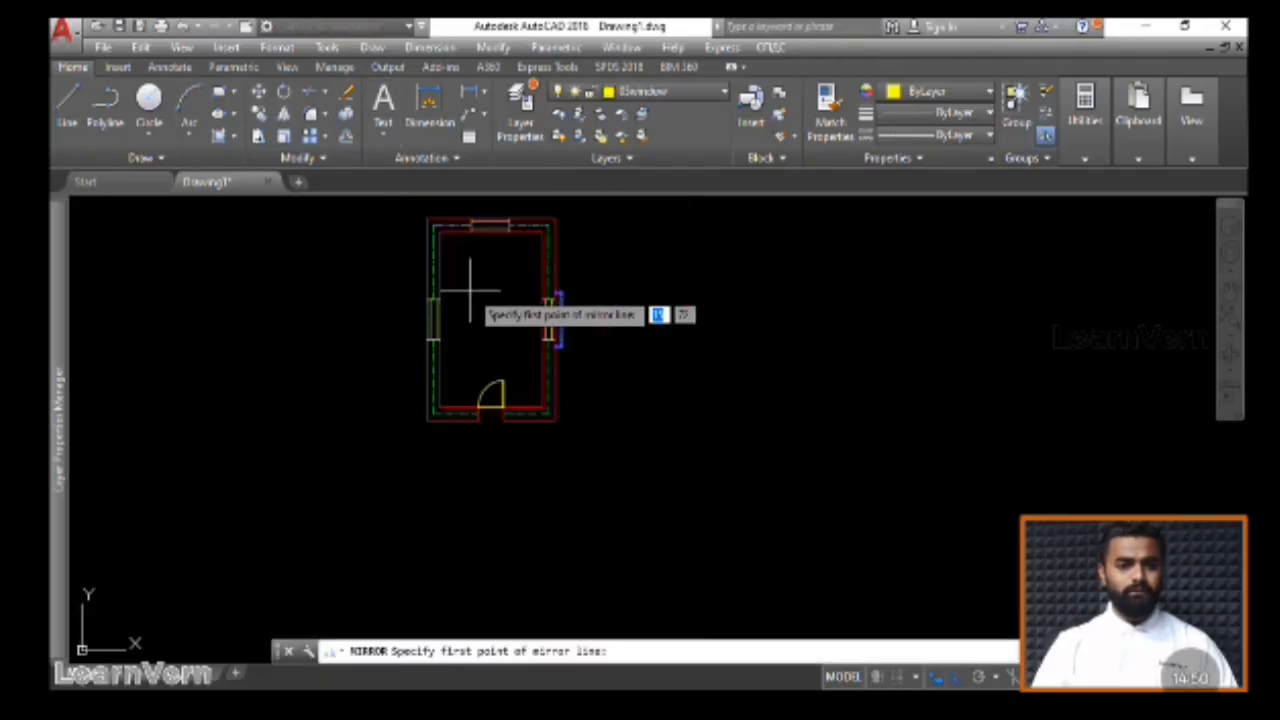
pyautogui.click(491, 222)
pyautogui.scroll(2, 491, 410)
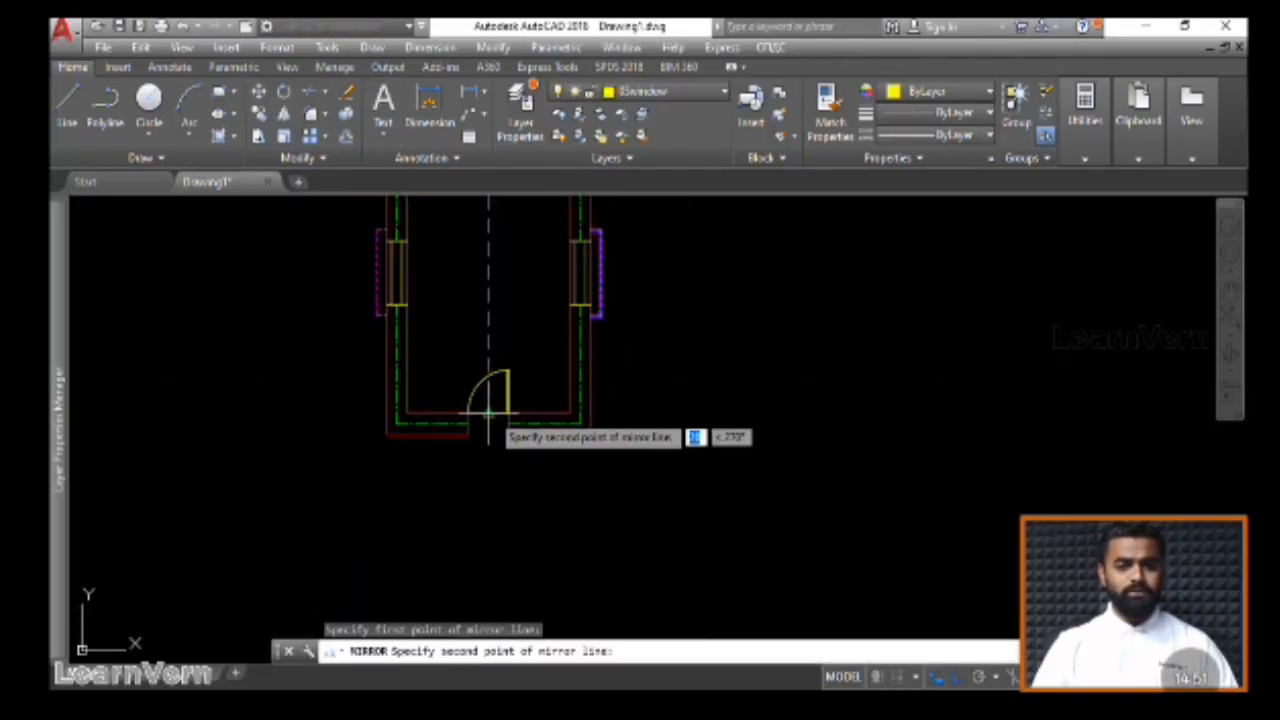
pyautogui.click(491, 422)
pyautogui.press('Return')
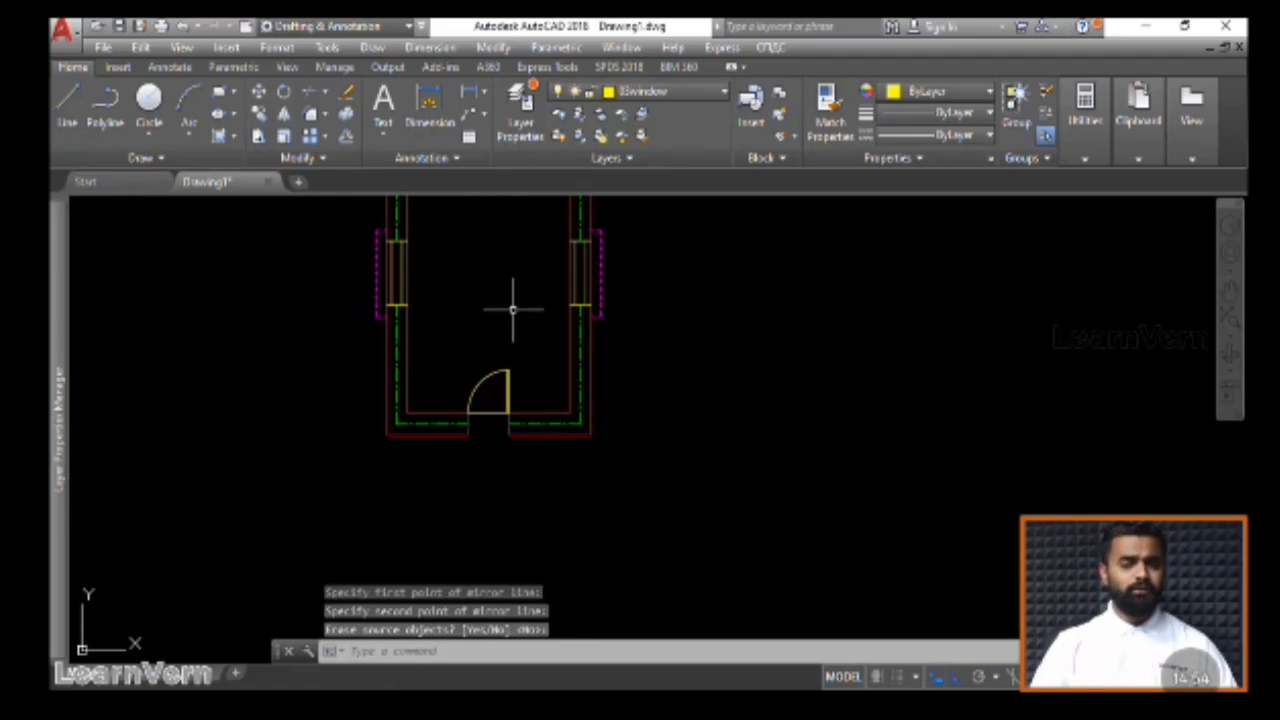
# Draw a vertical guide line from the top window's lower-left corner up past the outer wall line
pyautogui.moveTo(508, 292); pyautogui.dragTo(543, 394, button='middle')
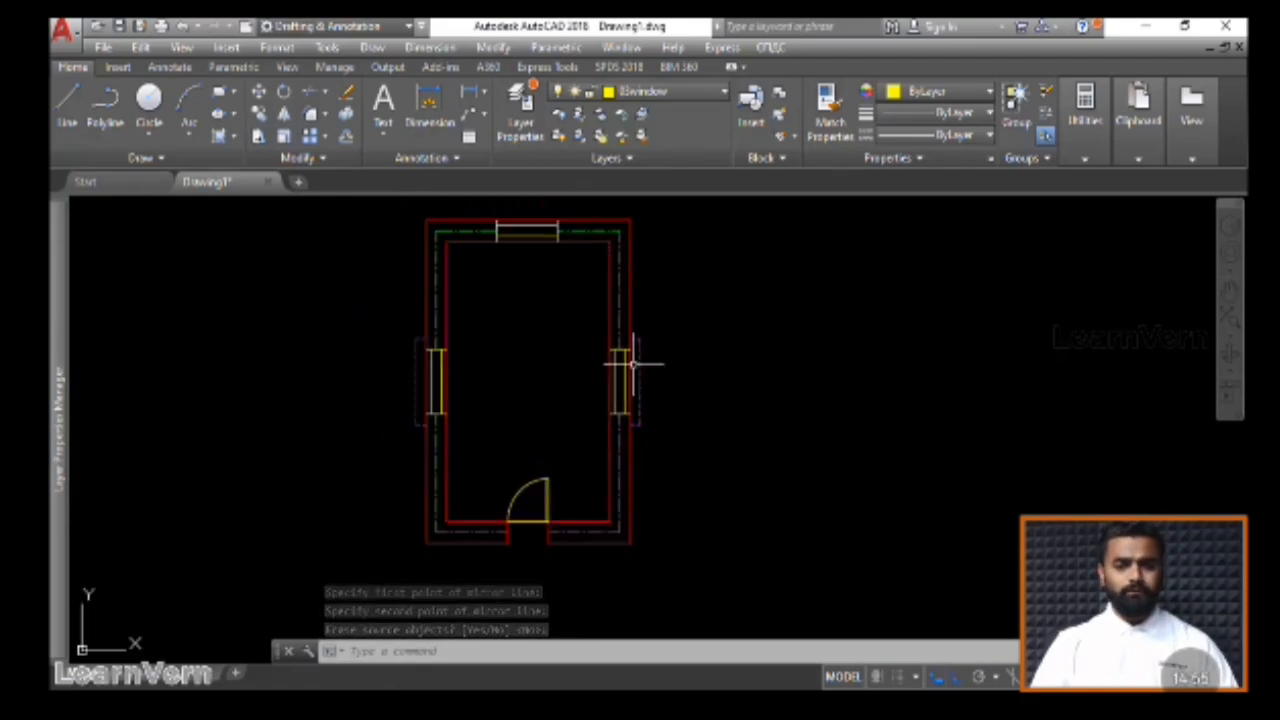
pyautogui.scroll(2, 642, 382)
pyautogui.scroll(-2, 432, 338)
pyautogui.moveTo(440, 303); pyautogui.dragTo(552, 380, button='middle')
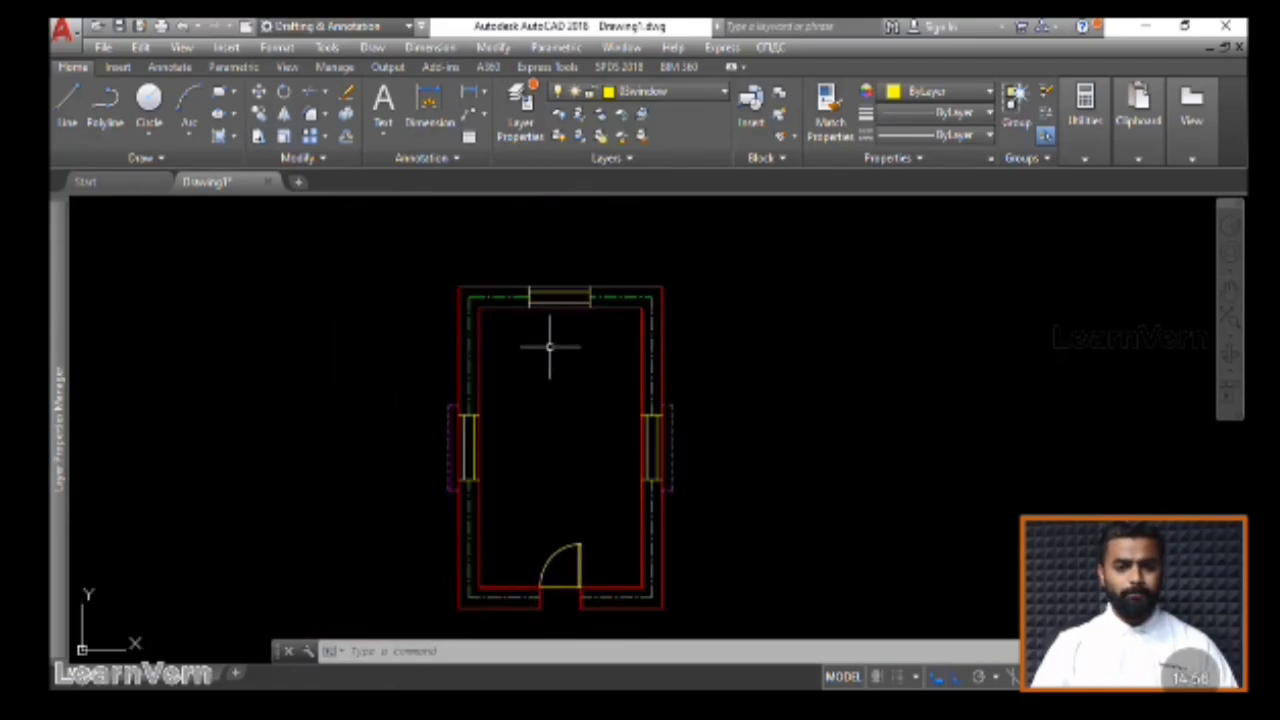
pyautogui.scroll(2, 504, 311)
pyautogui.moveTo(543, 297); pyautogui.dragTo(530, 376, button='middle')
pyautogui.click(68, 105)
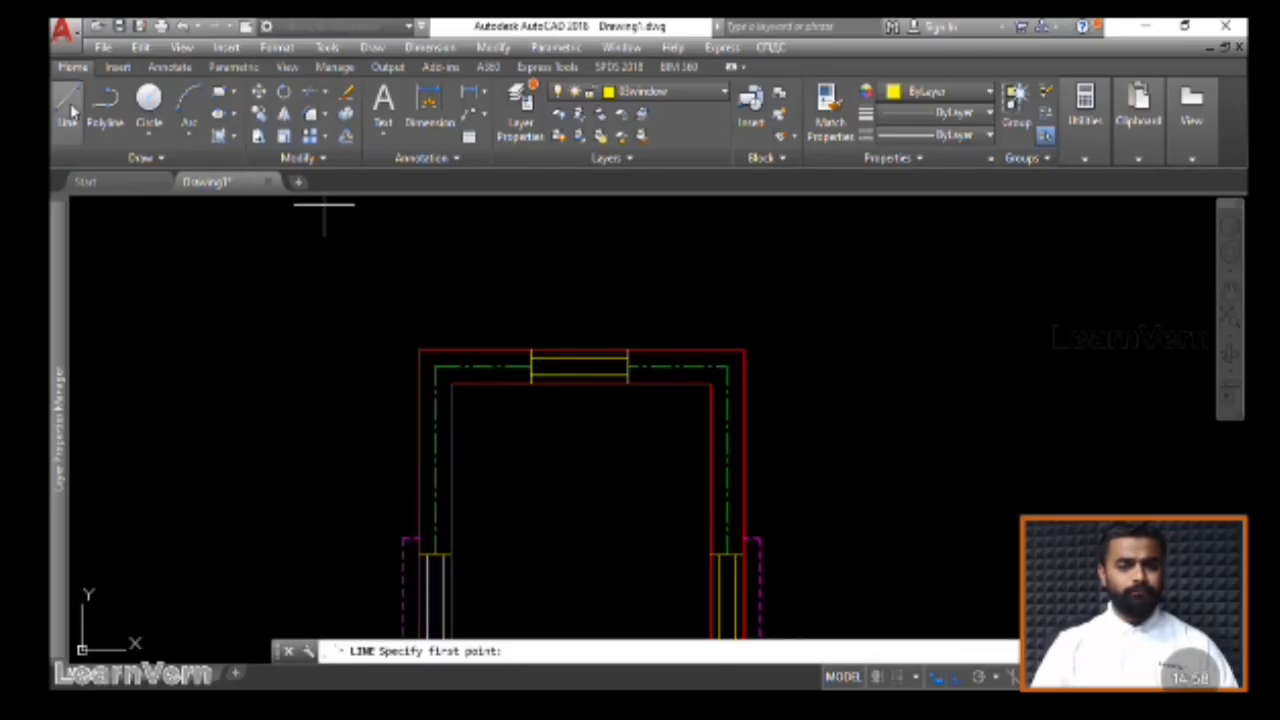
pyautogui.click(531, 382)
pyautogui.press('Escape')
pyautogui.press('Escape')
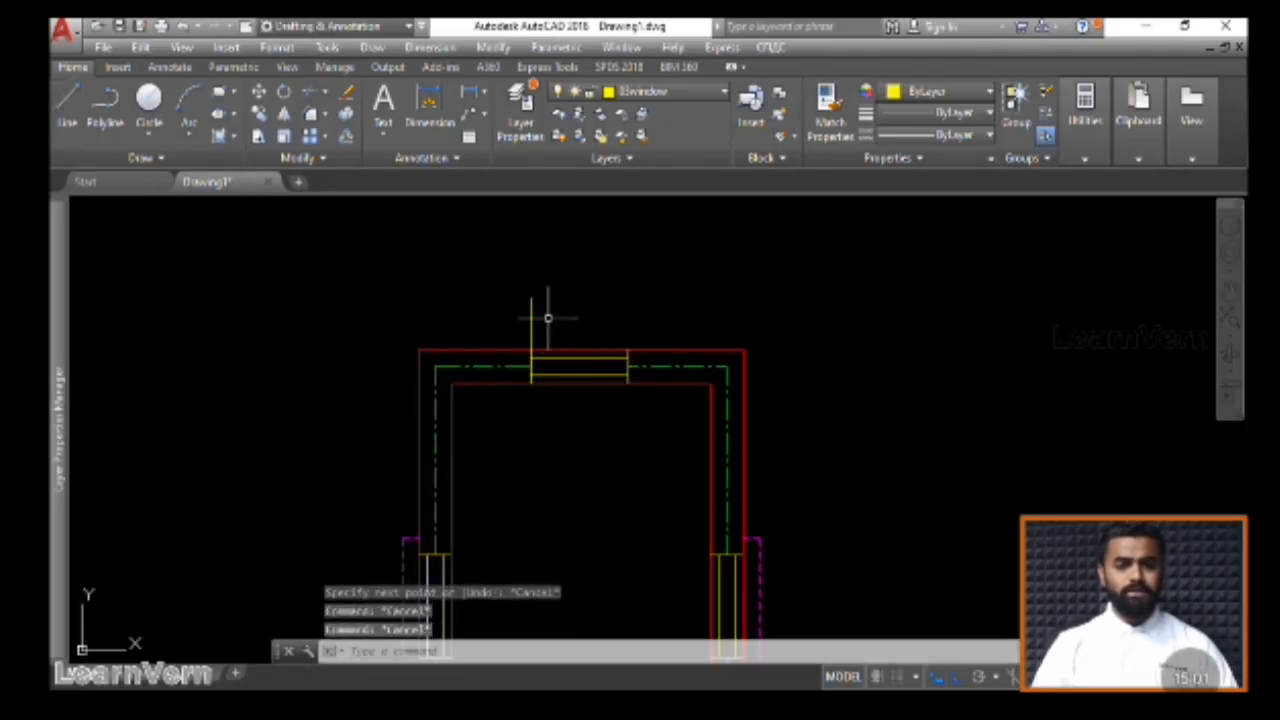
# Offset the vertical guide line at the top window's left end to the left by a distance of 1
pyautogui.click(536, 314)
pyautogui.click(511, 312)
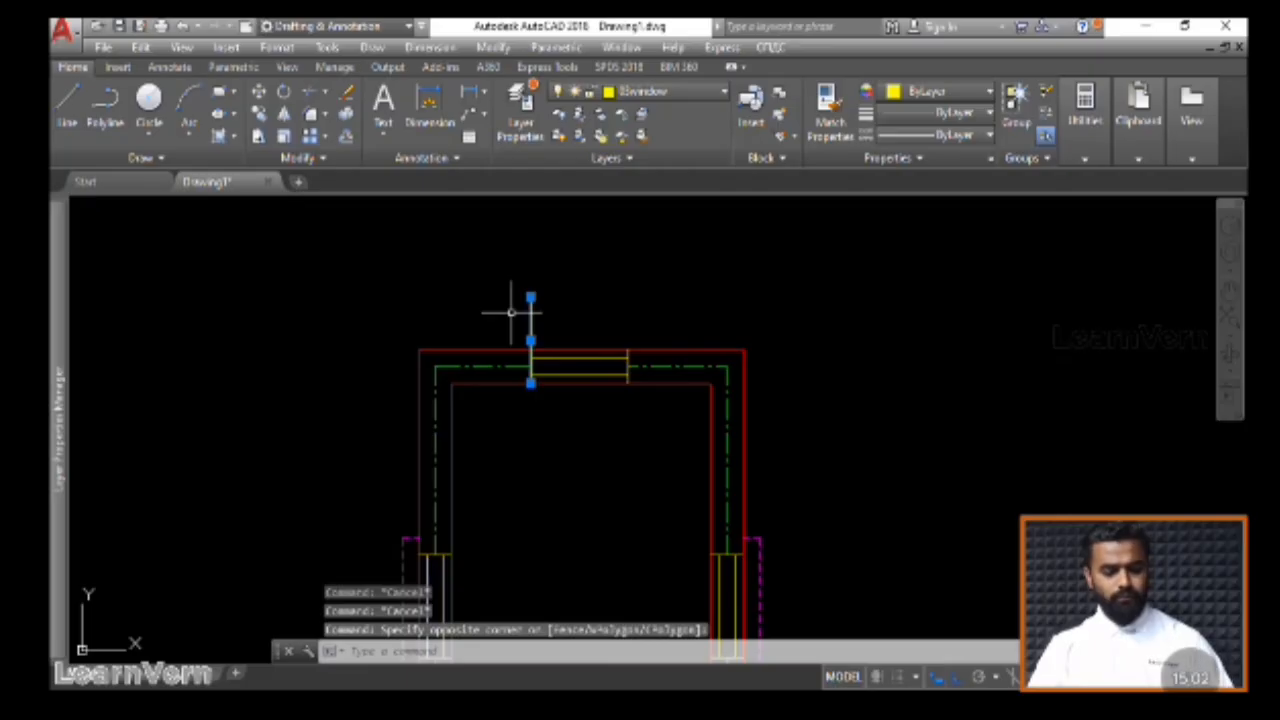
pyautogui.write('o')
pyautogui.press('Return')
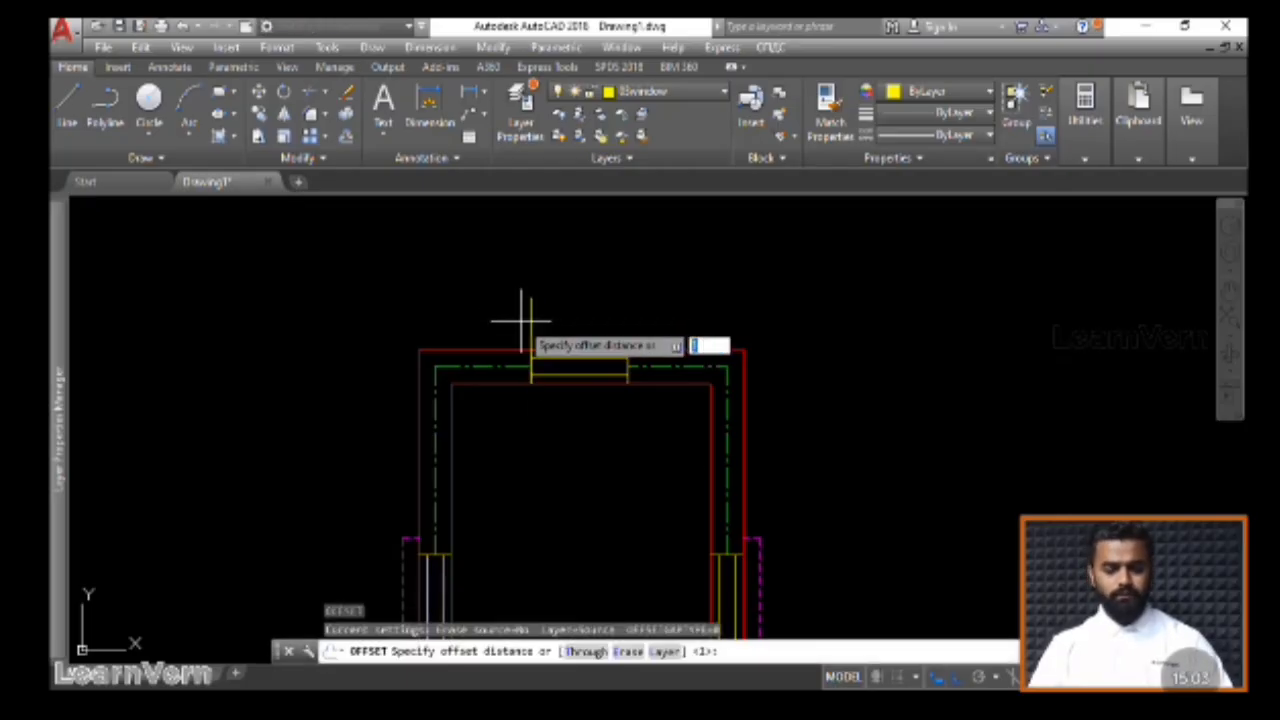
pyautogui.press('Return')
pyautogui.click(530, 318)
pyautogui.click(502, 311)
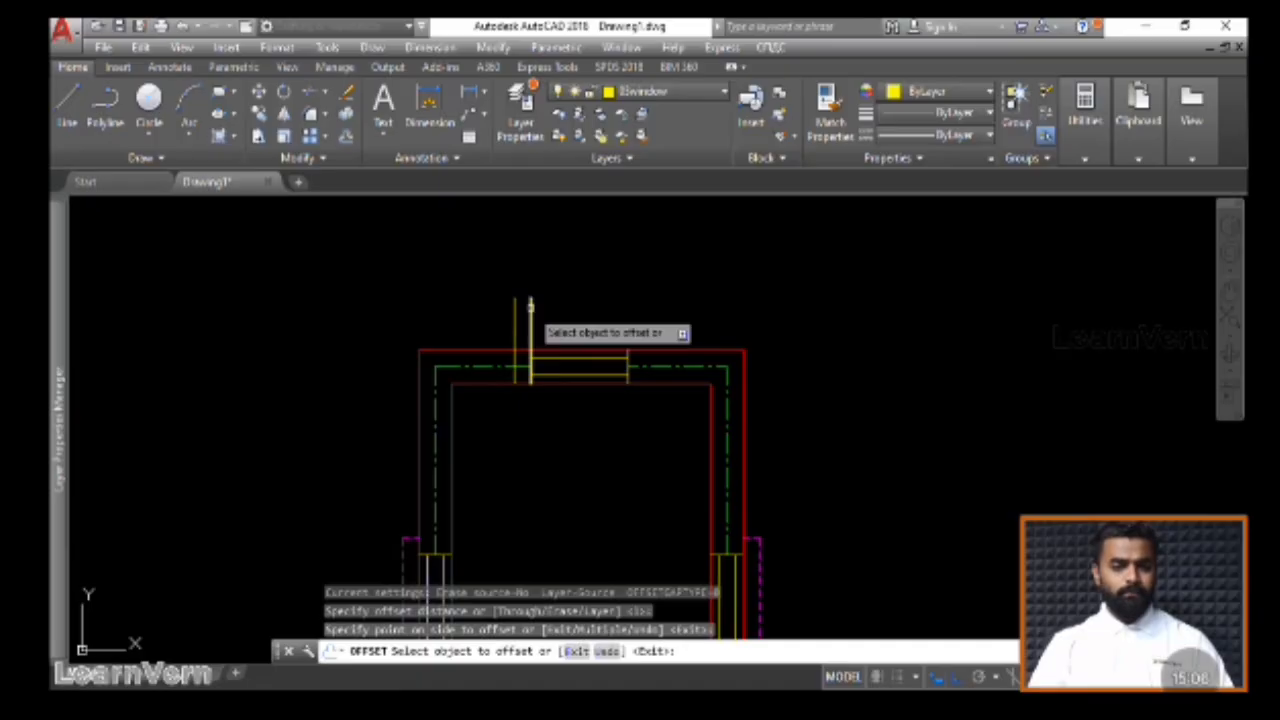
pyautogui.press('Escape')
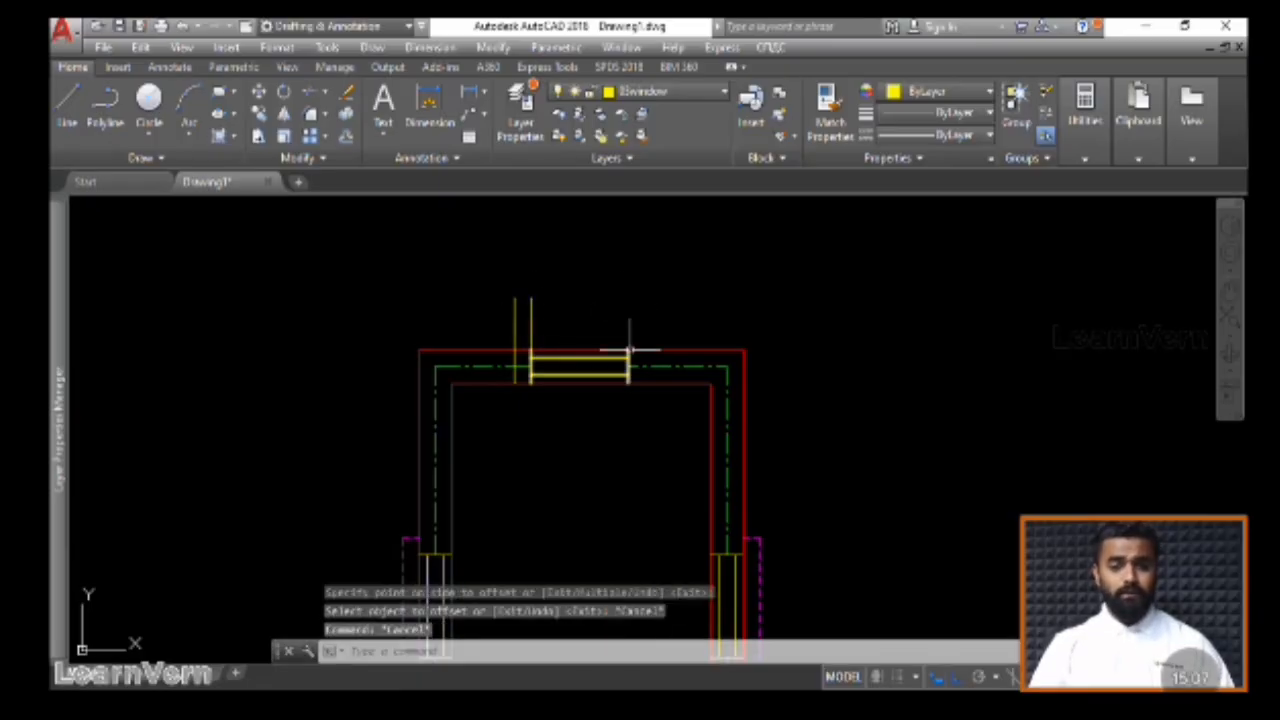
pyautogui.click(67, 100)
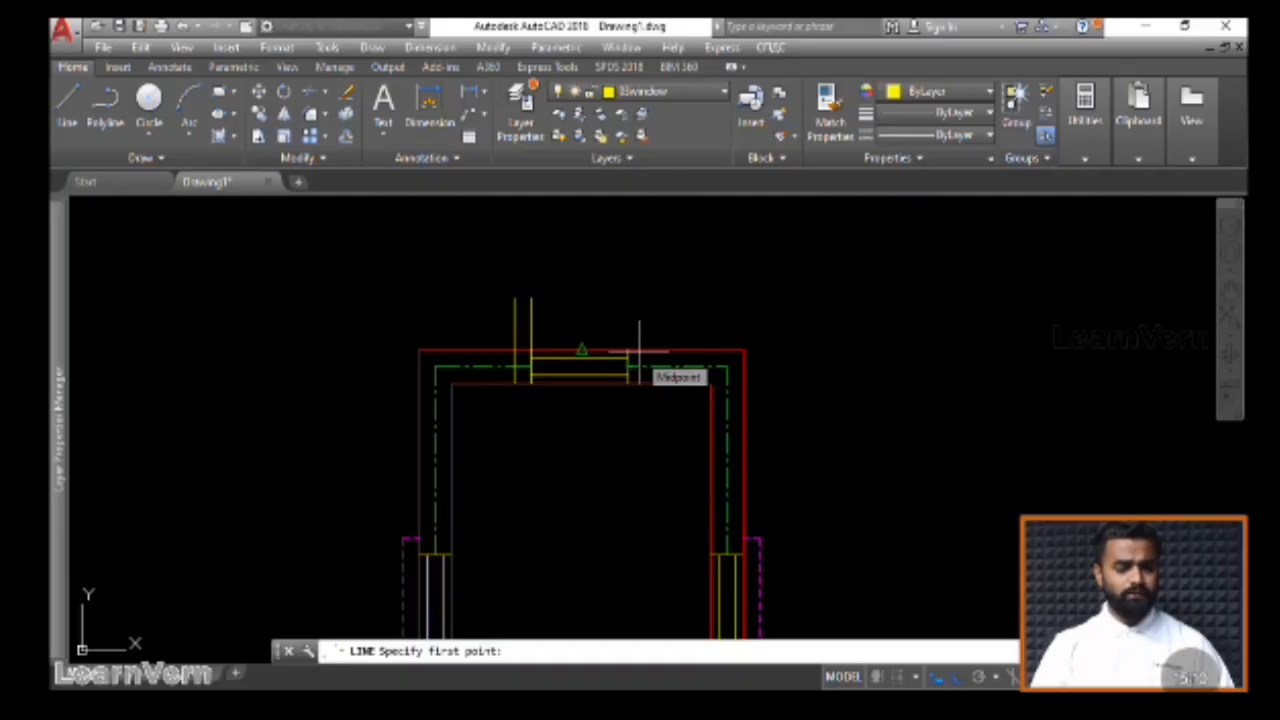
pyautogui.press('Escape')
pyautogui.press('Escape')
# Mirror the offset guide line to the right side of the top window about the window's midpoints, keeping the source line
pyautogui.click(514, 335)
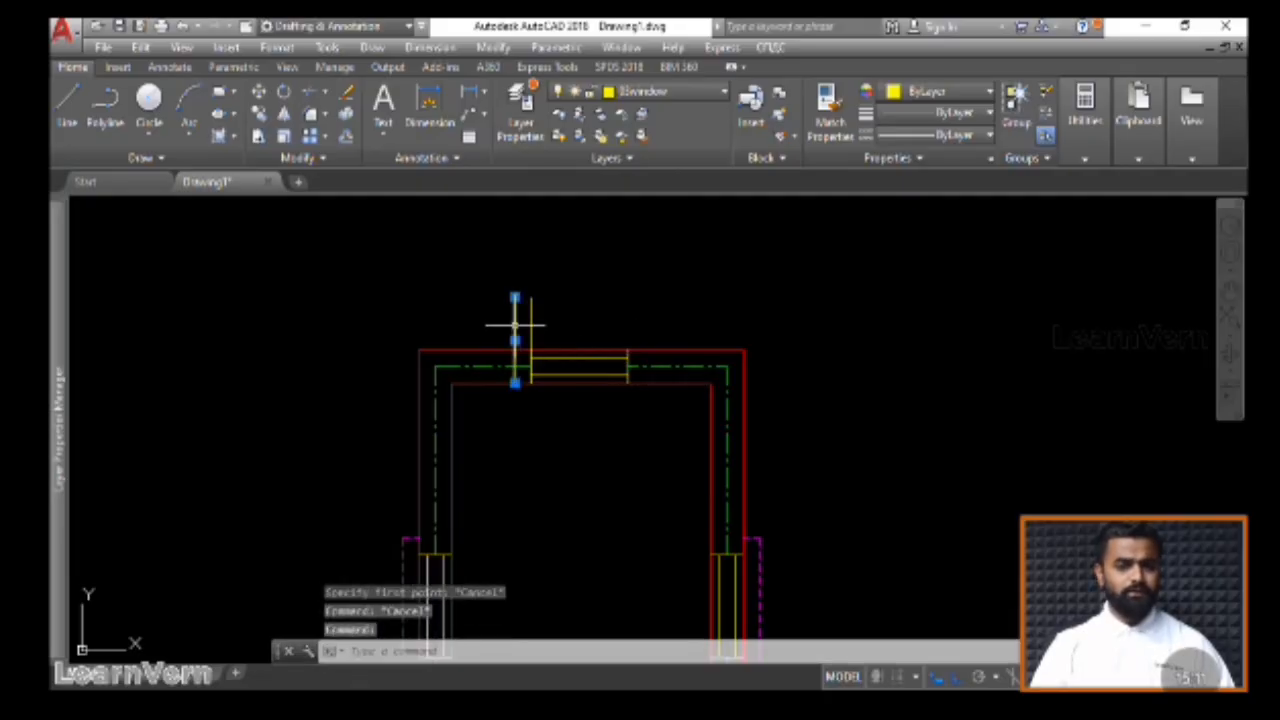
pyautogui.click(284, 113)
pyautogui.click(581, 352)
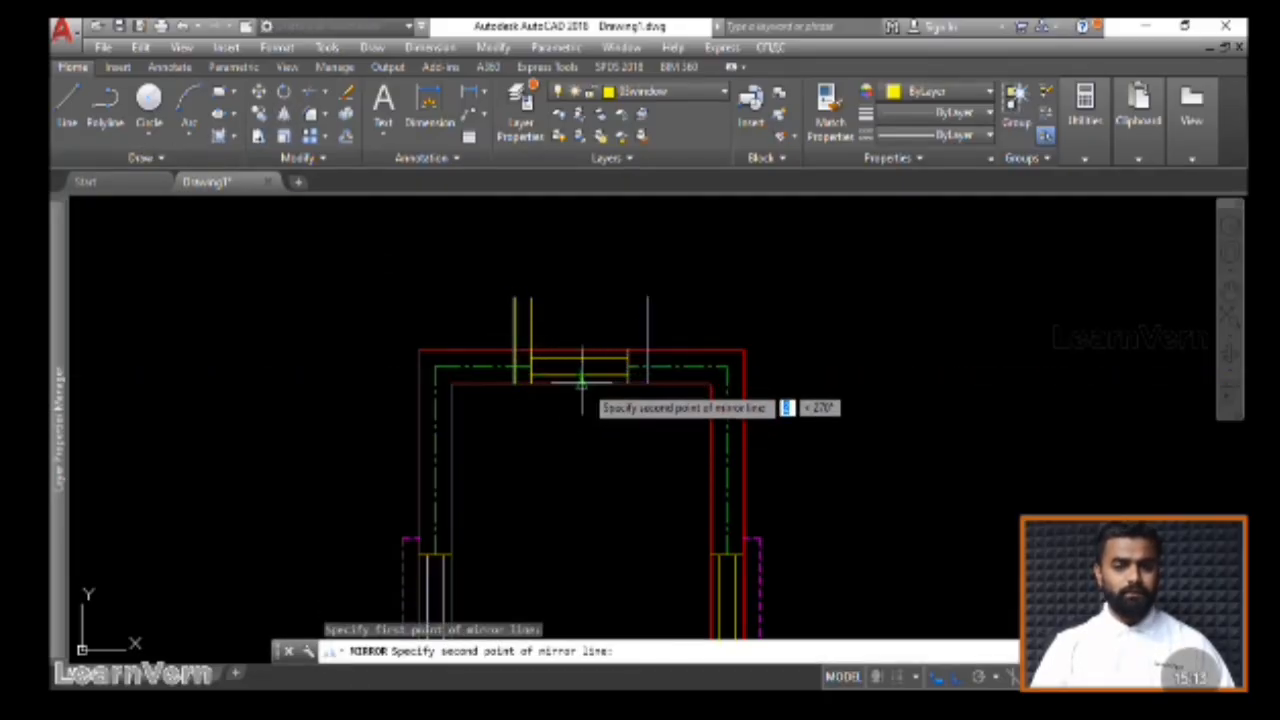
pyautogui.click(583, 386)
pyautogui.press('Return')
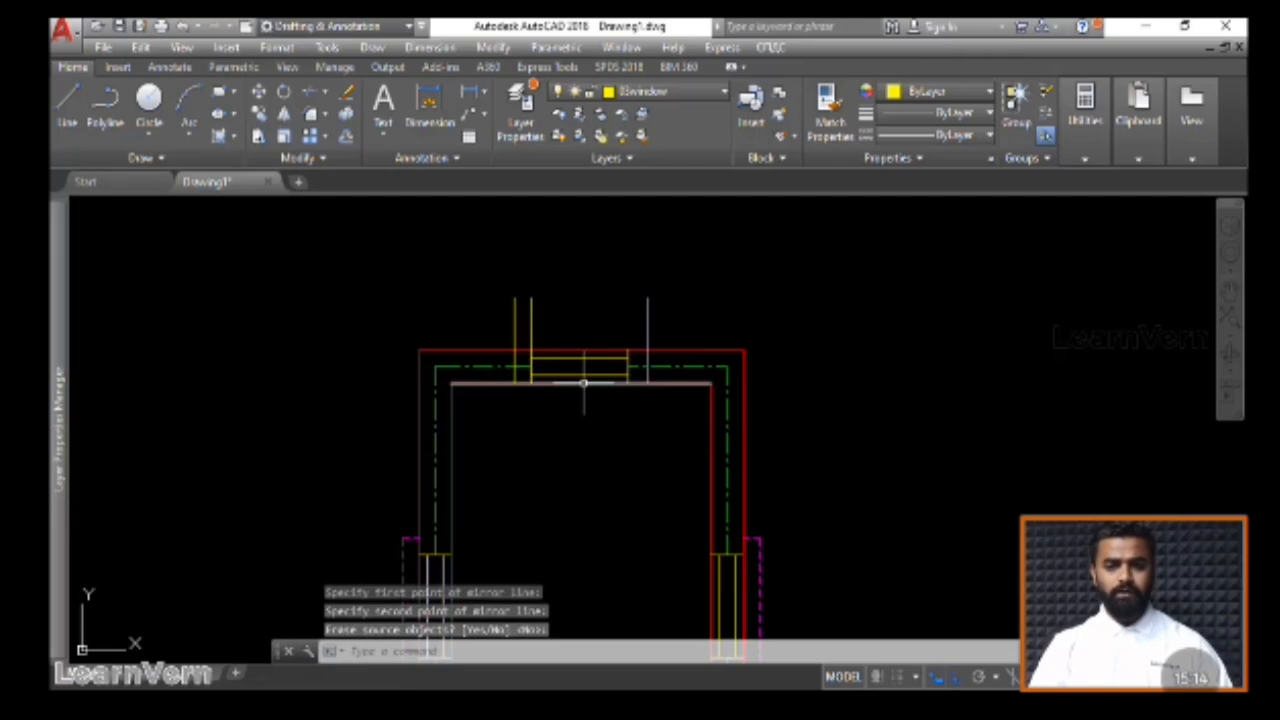
# Erase the original vertical guide line drawn at the top window's left end
pyautogui.click(545, 322)
pyautogui.click(521, 318)
pyautogui.press('Delete')
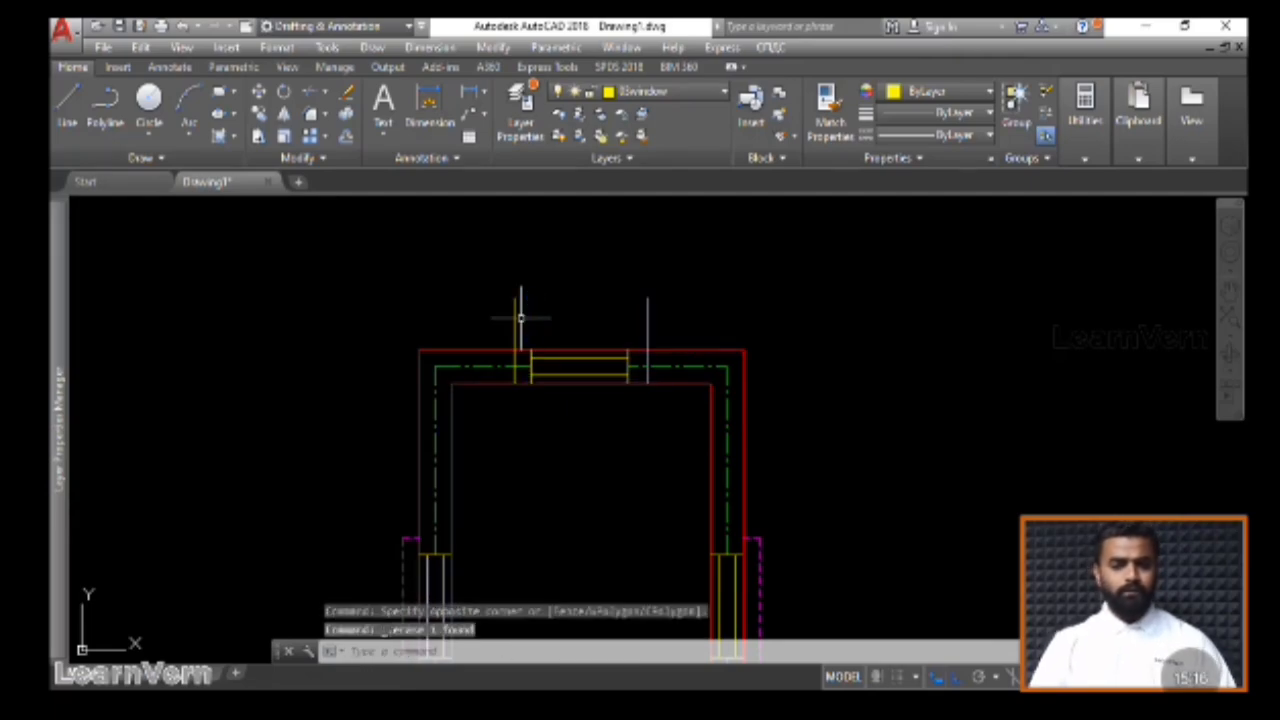
# Offset the top wall's outer line upward by a distance of 1
pyautogui.click(694, 349)
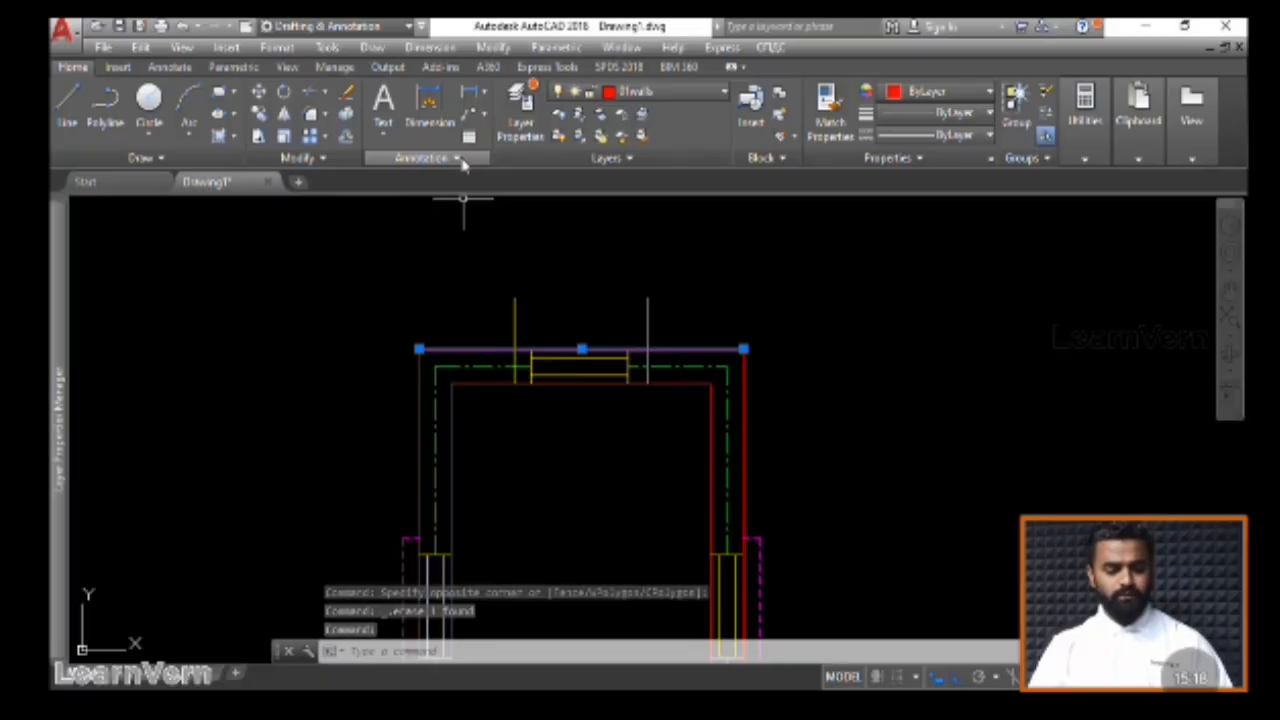
pyautogui.write('o')
pyautogui.press('Return')
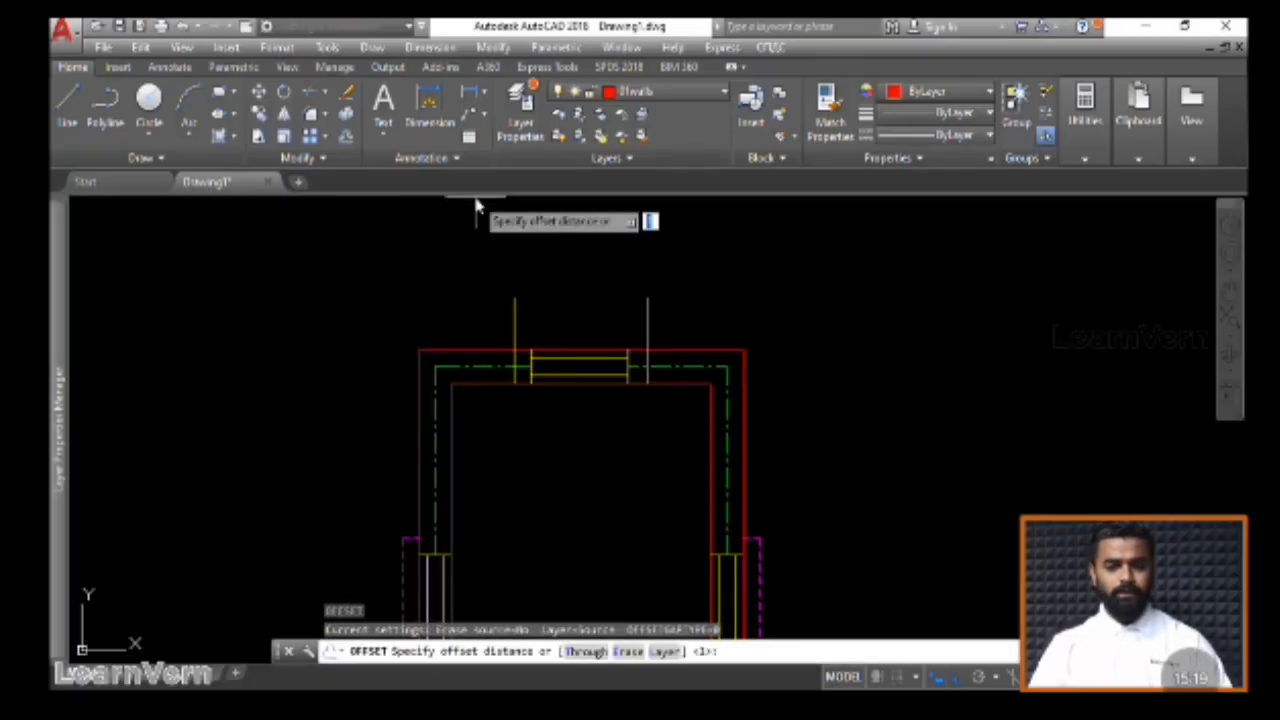
pyautogui.press('Return')
pyautogui.click(437, 292)
pyautogui.press('Escape')
pyautogui.press('Escape')
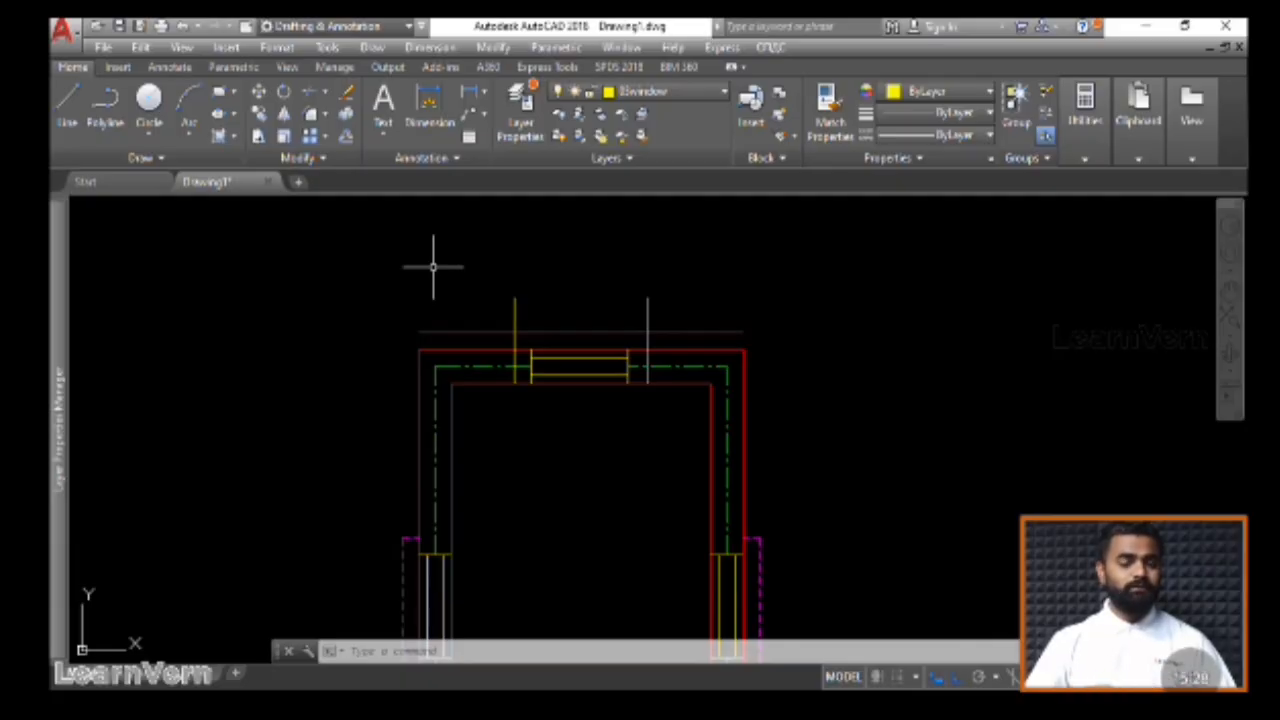
pyautogui.write('RT')
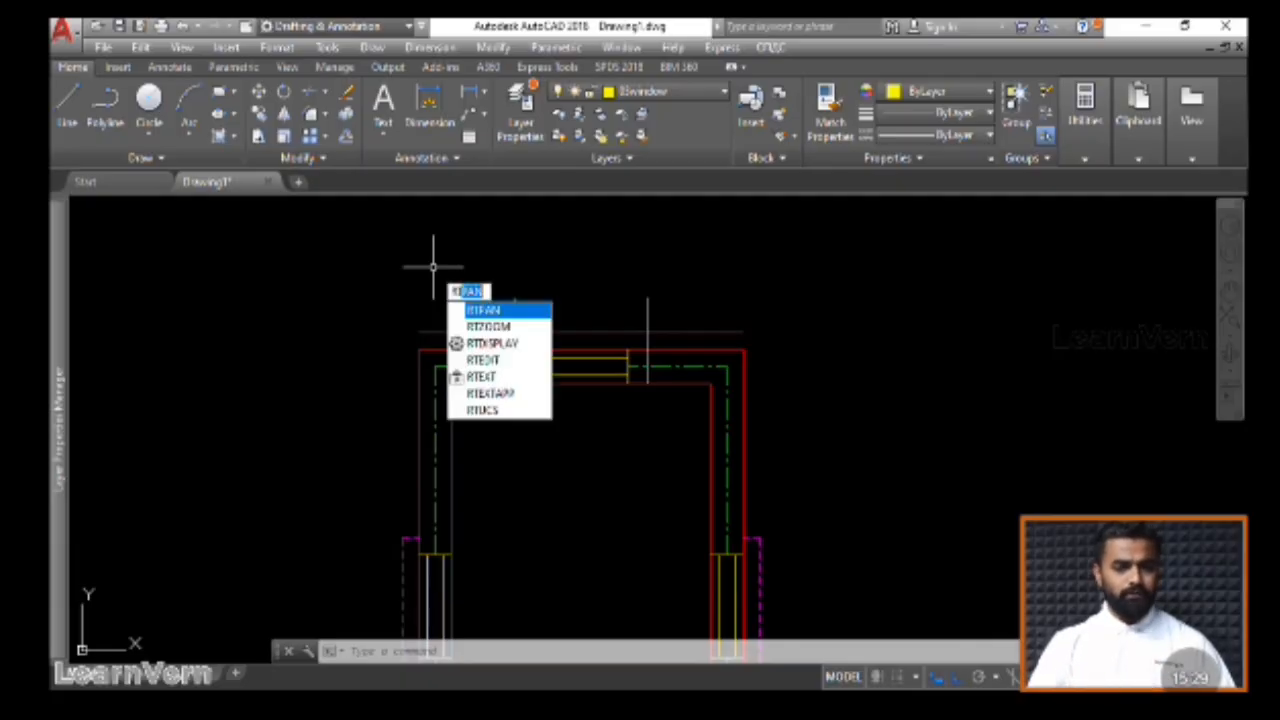
pyautogui.press('BackSpace')
pyautogui.press('BackSpace')
# Trim both vertical guide lines where they extend above the offset line outside the top window
pyautogui.write('t')
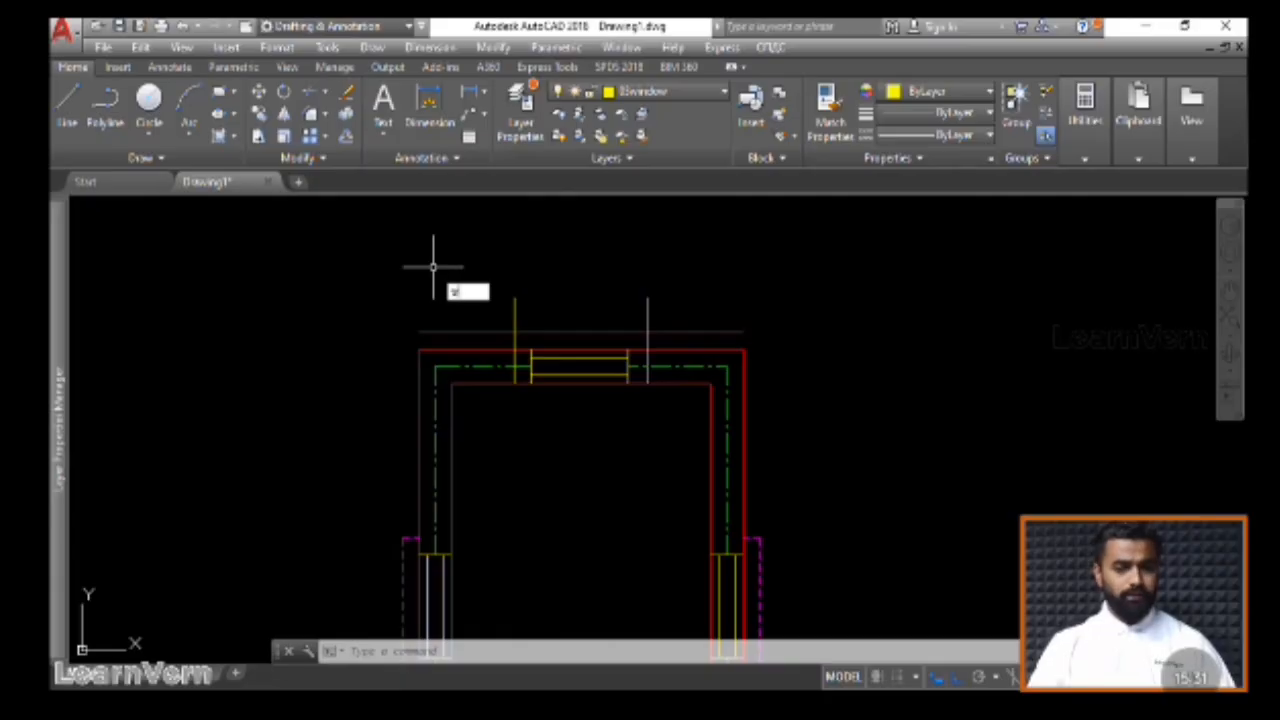
pyautogui.write('r')
pyautogui.press('Return')
pyautogui.press('Return')
pyautogui.click(669, 308)
pyautogui.click(480, 291)
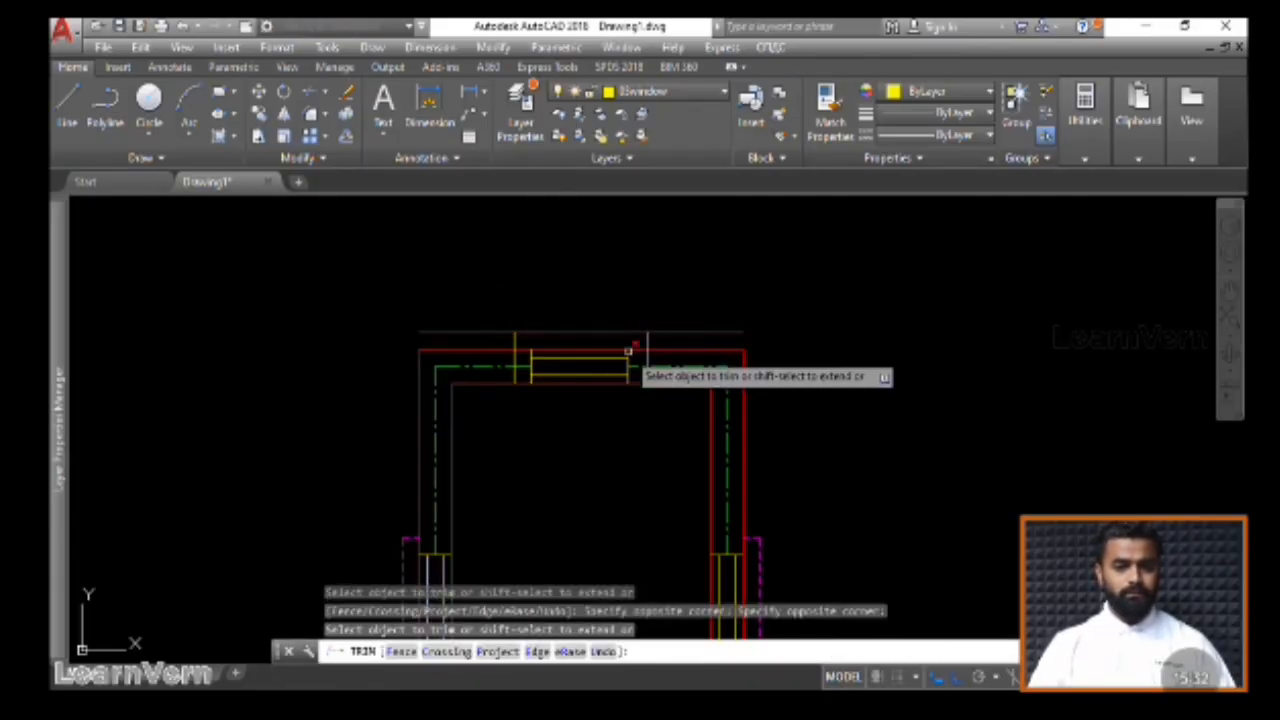
# Trim the ends of the offset horizontal line that extend beyond the two vertical guide lines
pyautogui.click(671, 325)
pyautogui.click(517, 337)
pyautogui.click(508, 332)
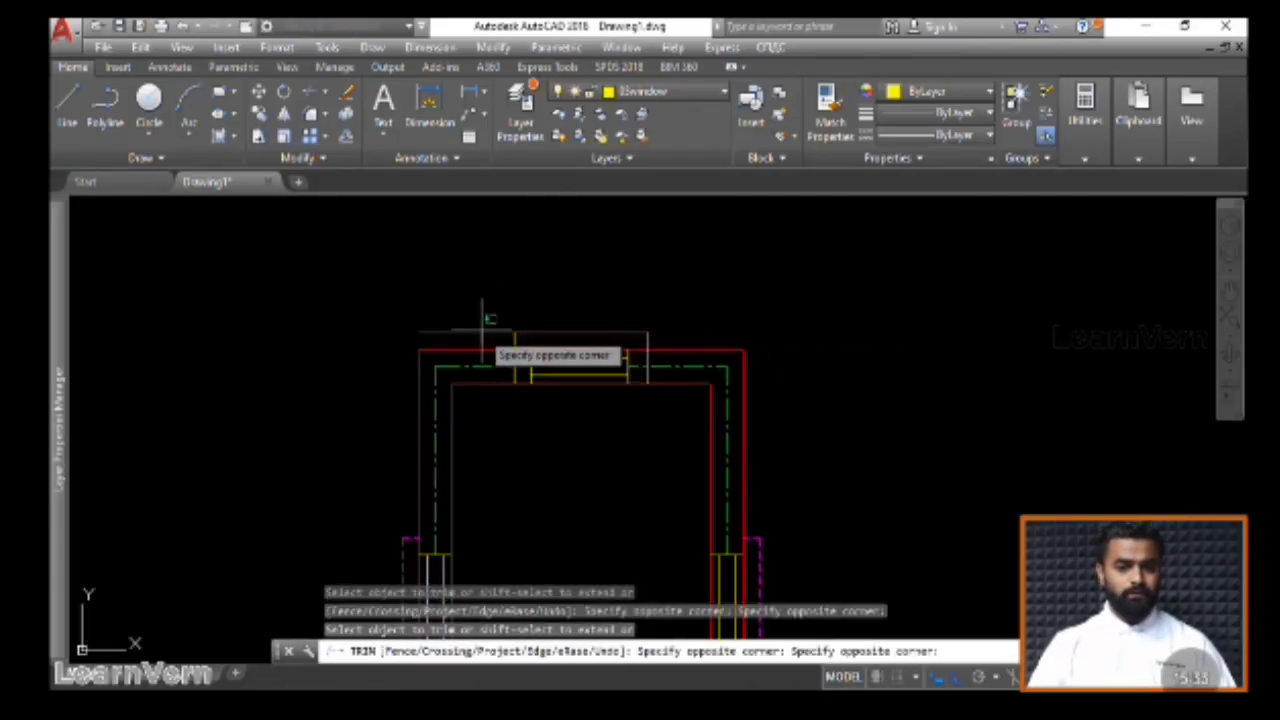
pyautogui.click(484, 322)
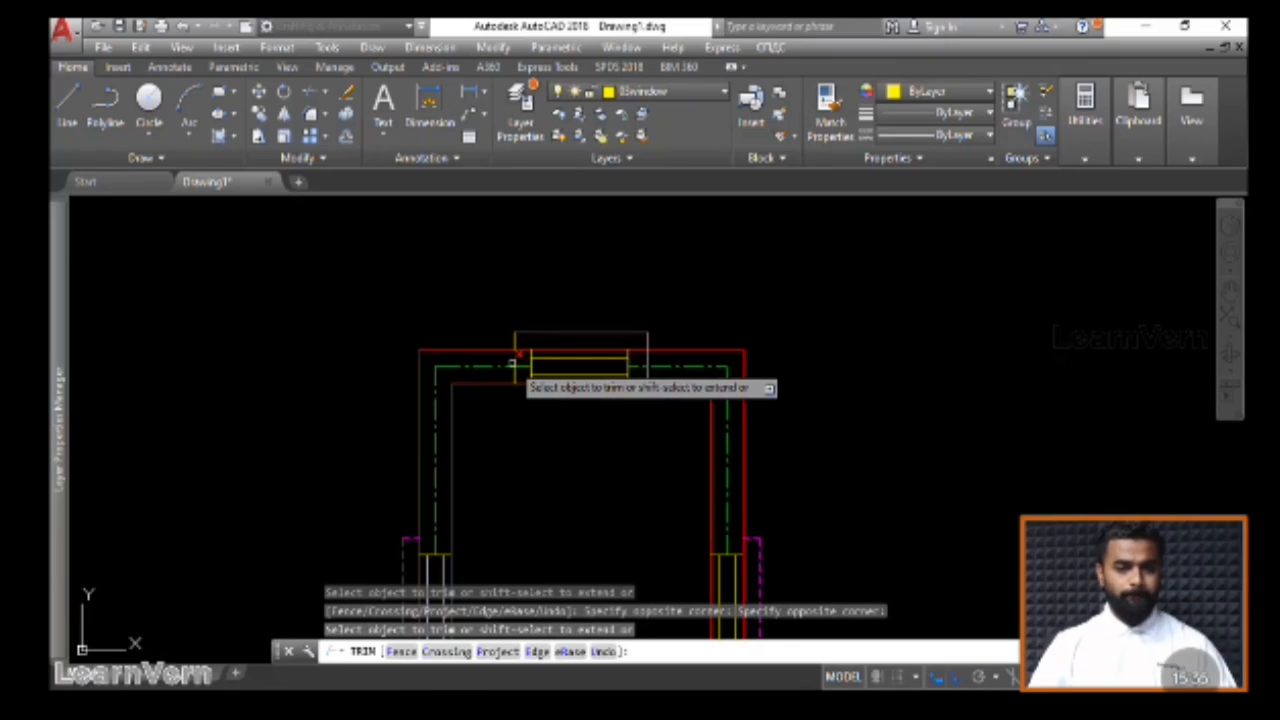
# Remove the leftover parts of both vertical guide lines inside the top wall's thickness
pyautogui.click(514, 359)
pyautogui.click(648, 359)
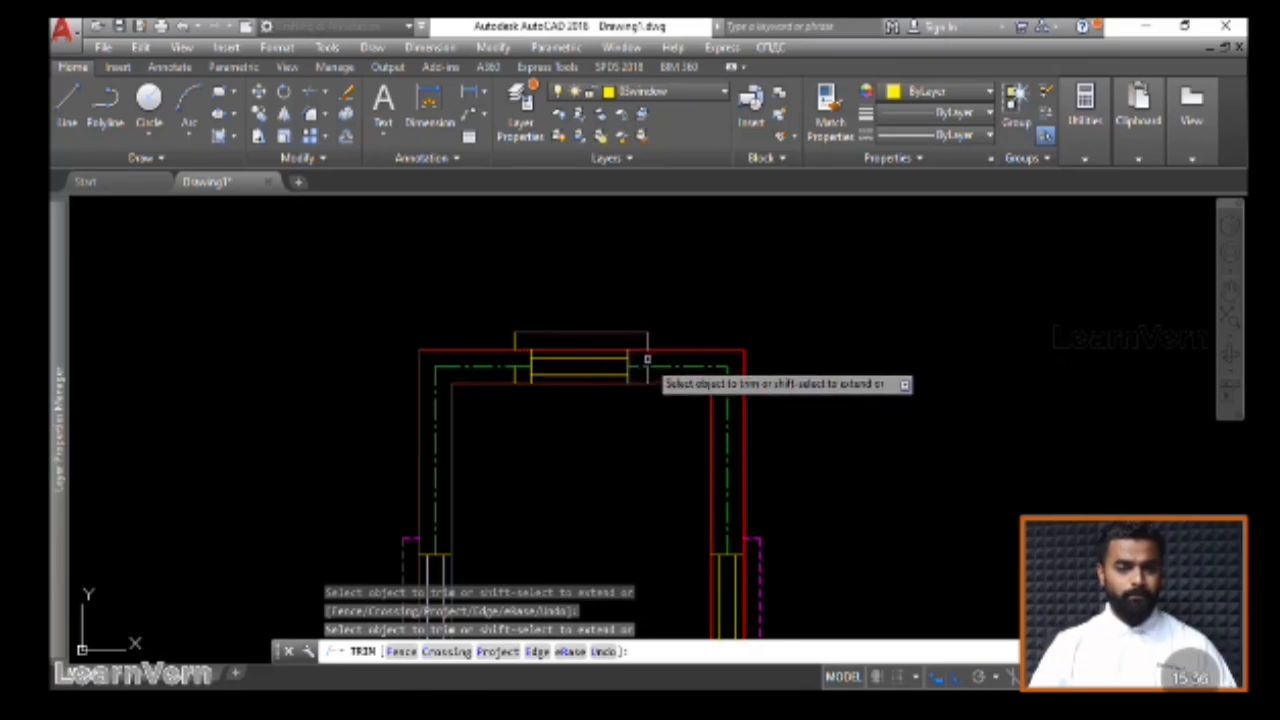
pyautogui.press('Escape')
pyautogui.click(515, 373)
pyautogui.press('Delete')
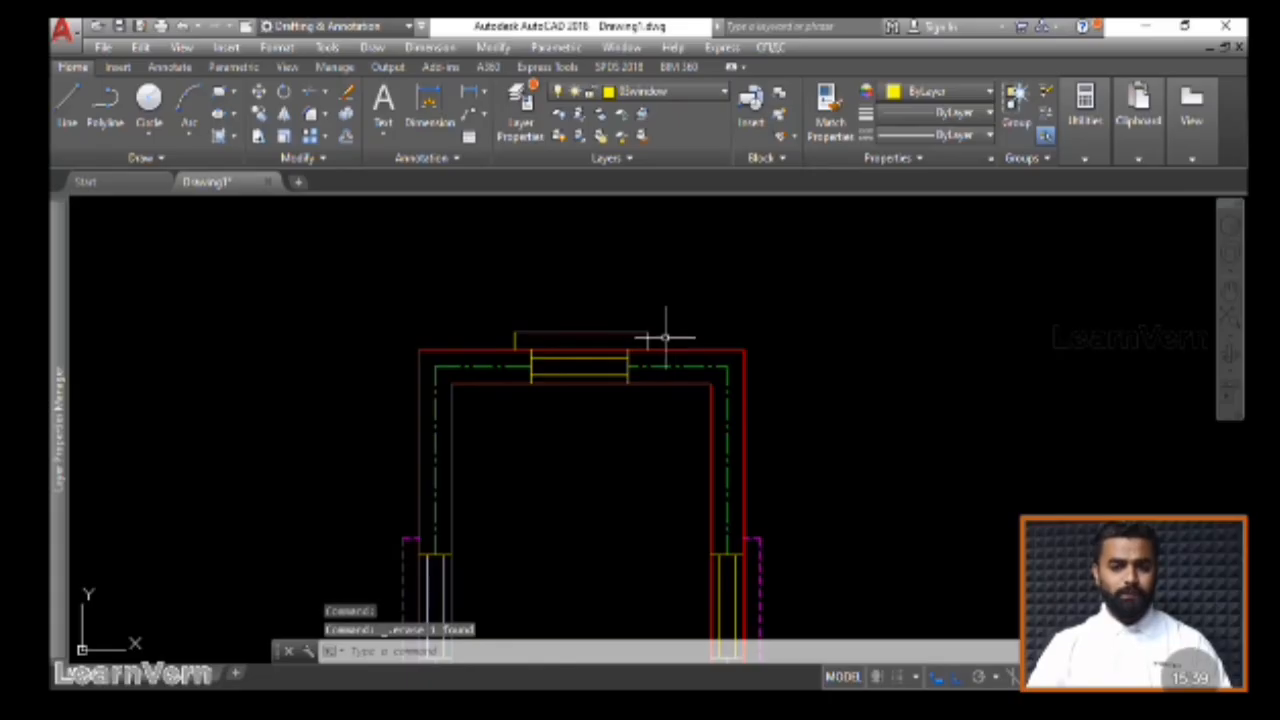
# Move the three outline lines of the top window's projection to the 05chhaja layer
pyautogui.click(665, 336)
pyautogui.click(470, 318)
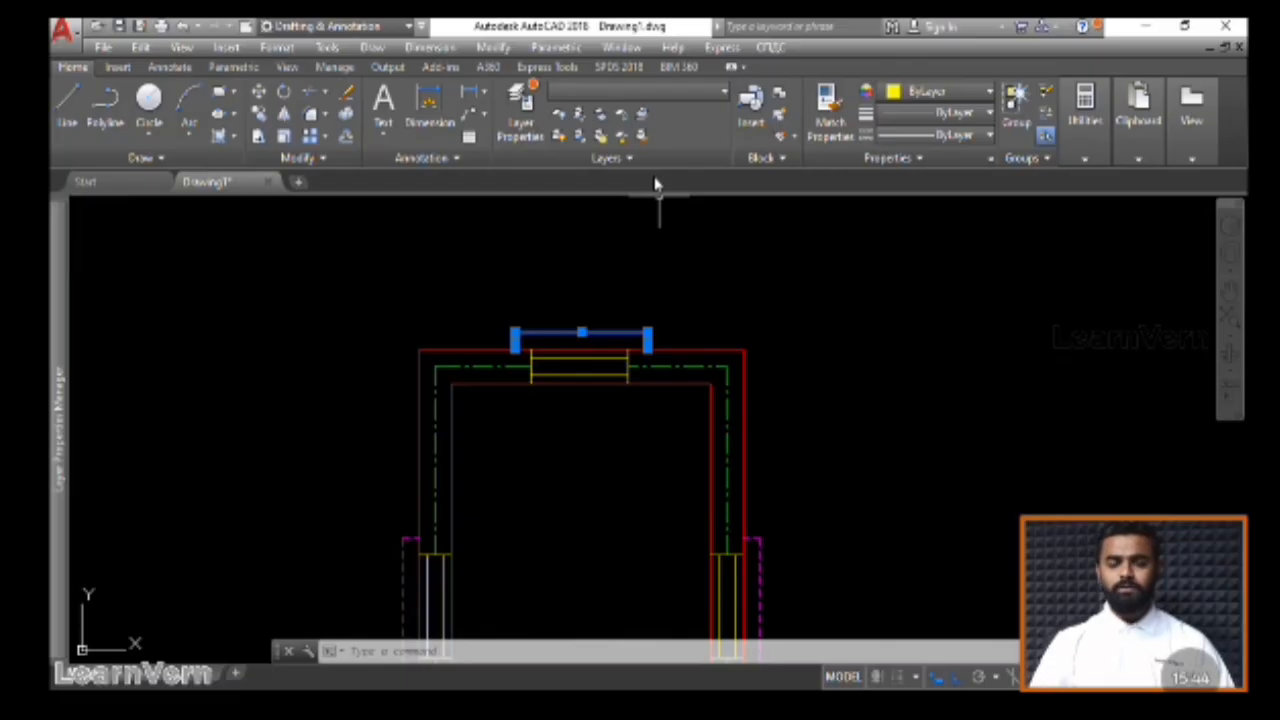
pyautogui.click(690, 92)
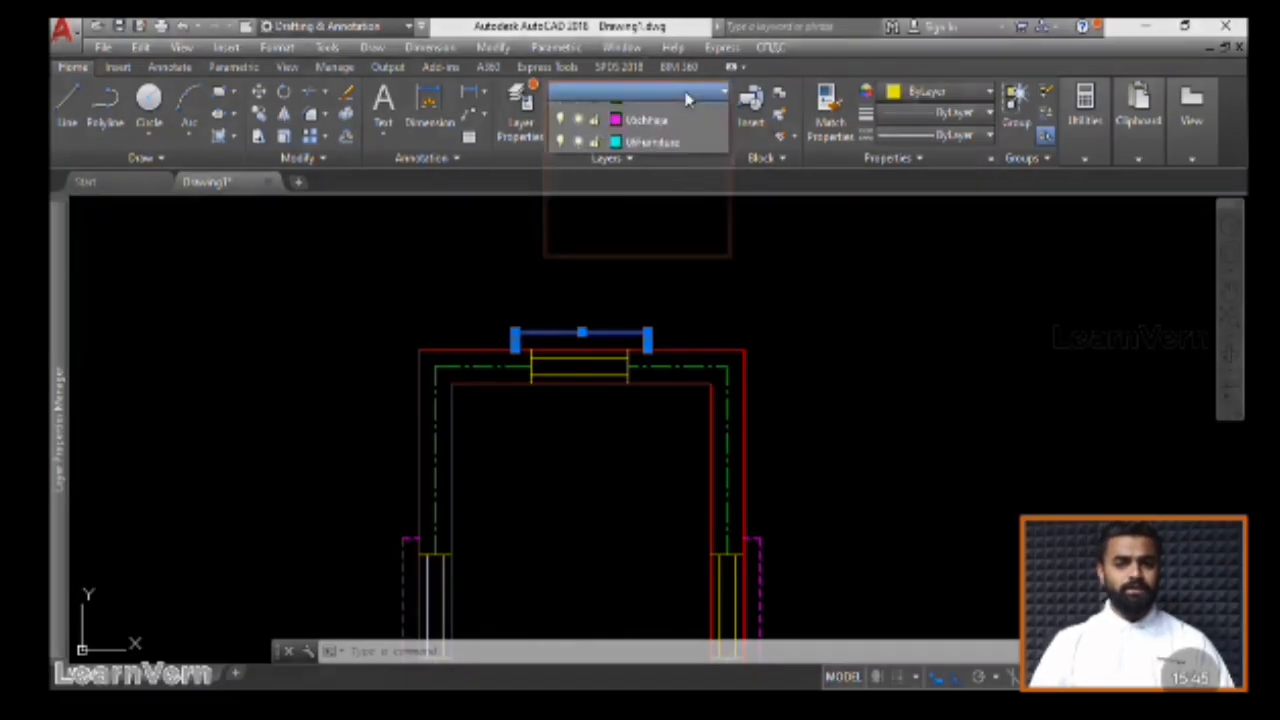
pyautogui.click(664, 228)
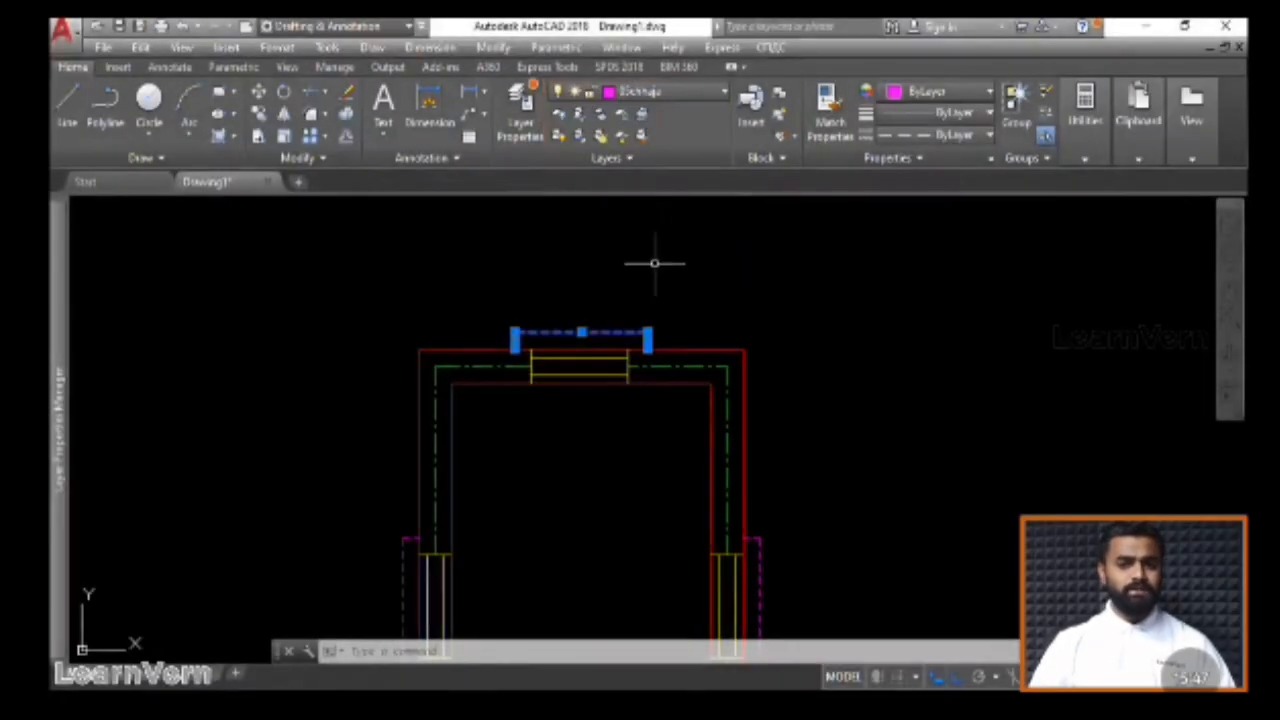
pyautogui.click(629, 333)
pyautogui.press('Escape')
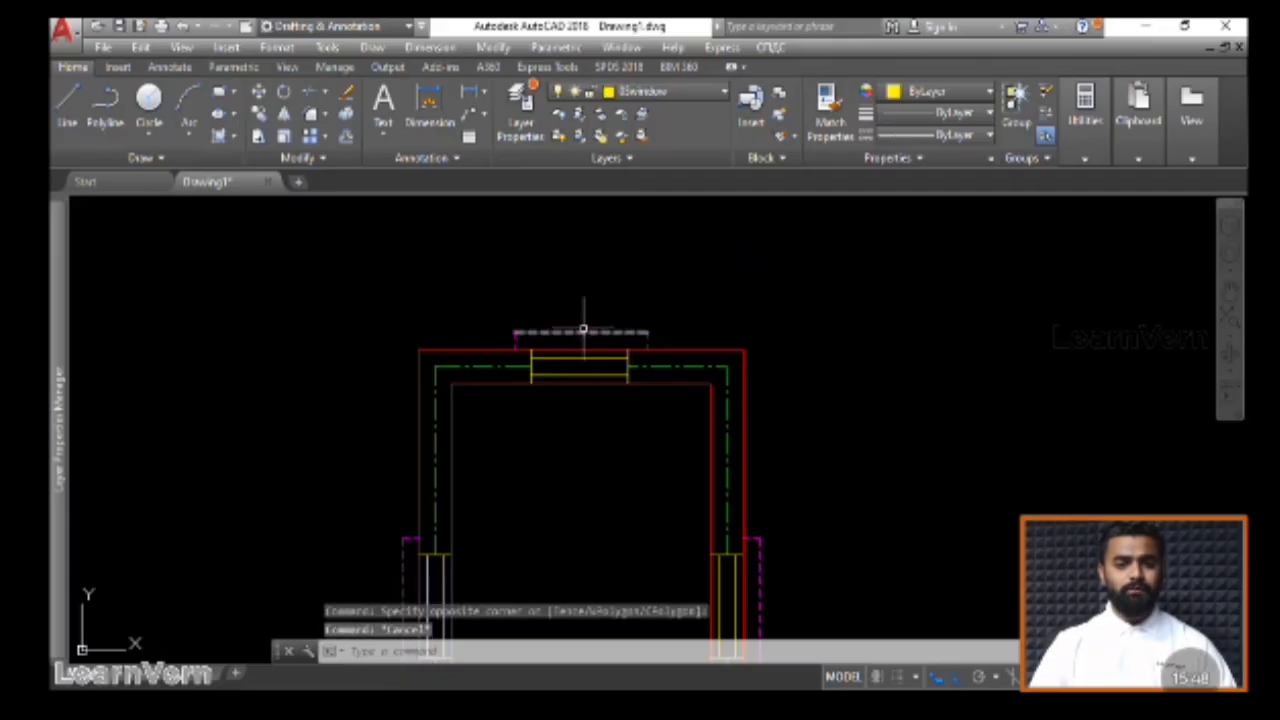
# Mirror the top chhaja outline to the door side about the side windows' midpoints, keeping the source lines
pyautogui.click(674, 342)
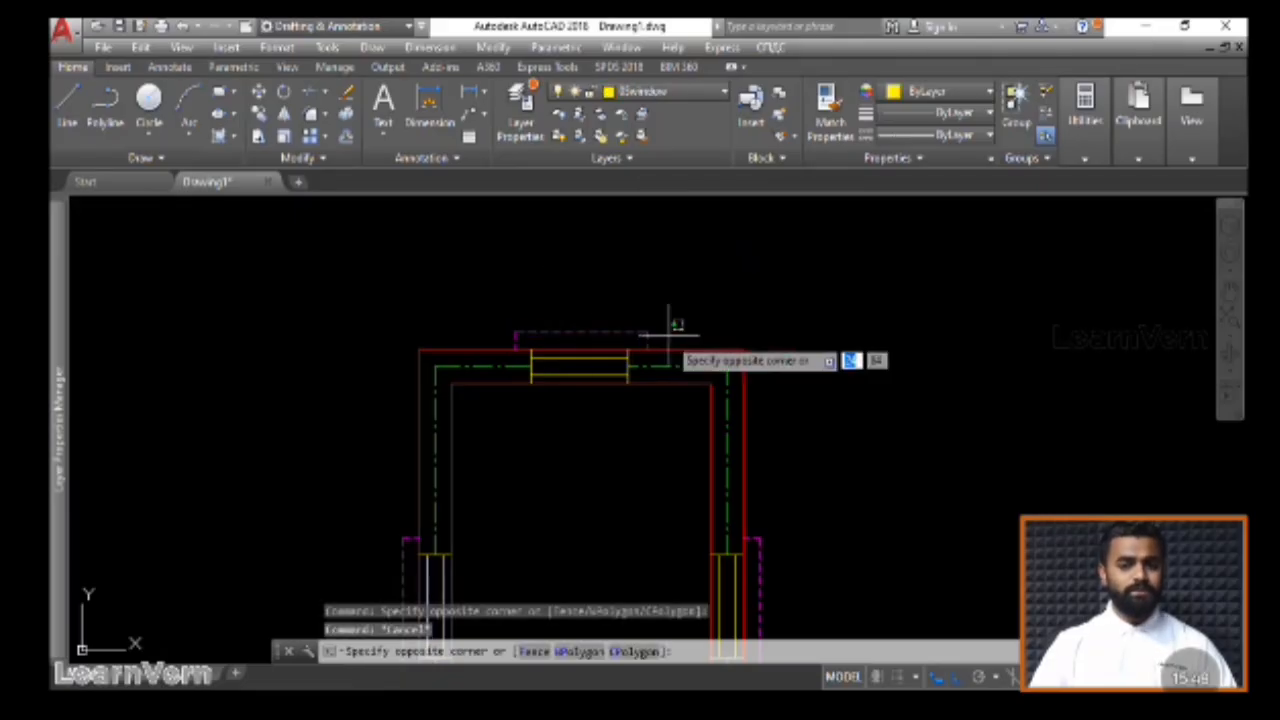
pyautogui.click(497, 302)
pyautogui.click(283, 113)
pyautogui.scroll(-3, 470, 450)
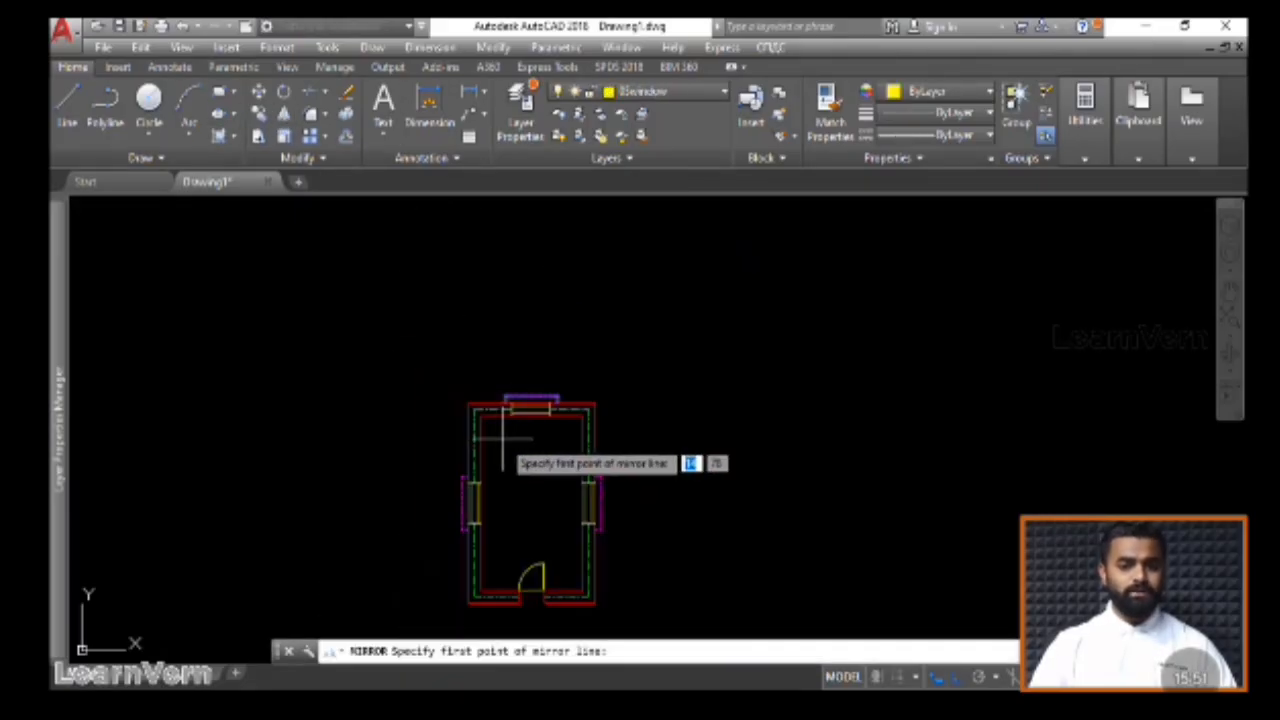
pyautogui.scroll(5, 470, 400)
pyautogui.click(495, 368)
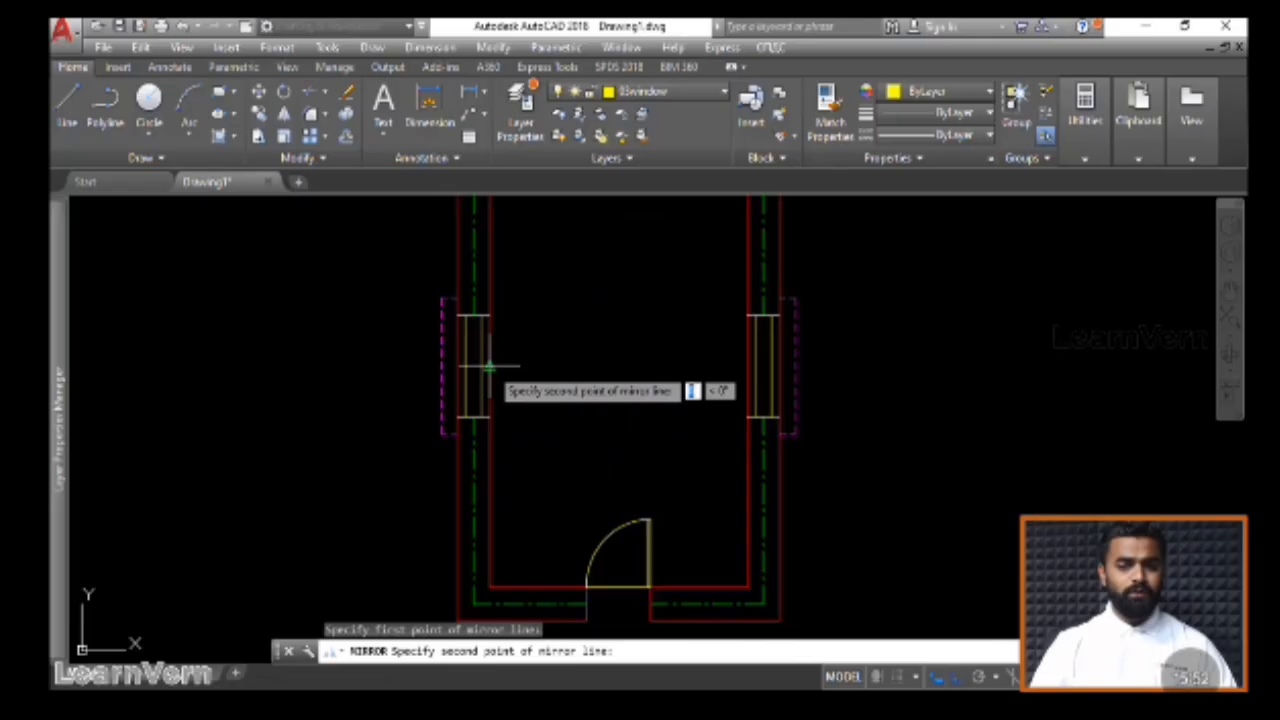
pyautogui.click(747, 368)
pyautogui.press('Return')
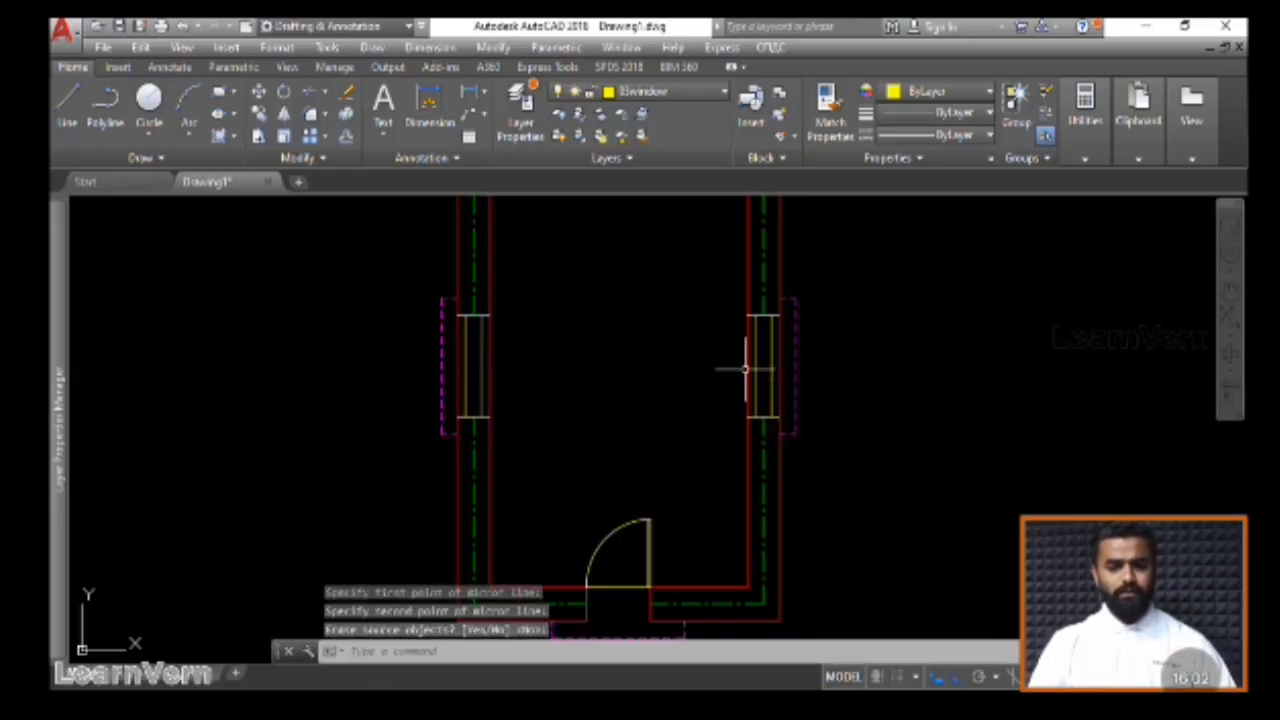
# Add a vertical linear dimension between the left wall's outer corners, placing it to the left of the plan
pyautogui.scroll(-2, 686, 406)
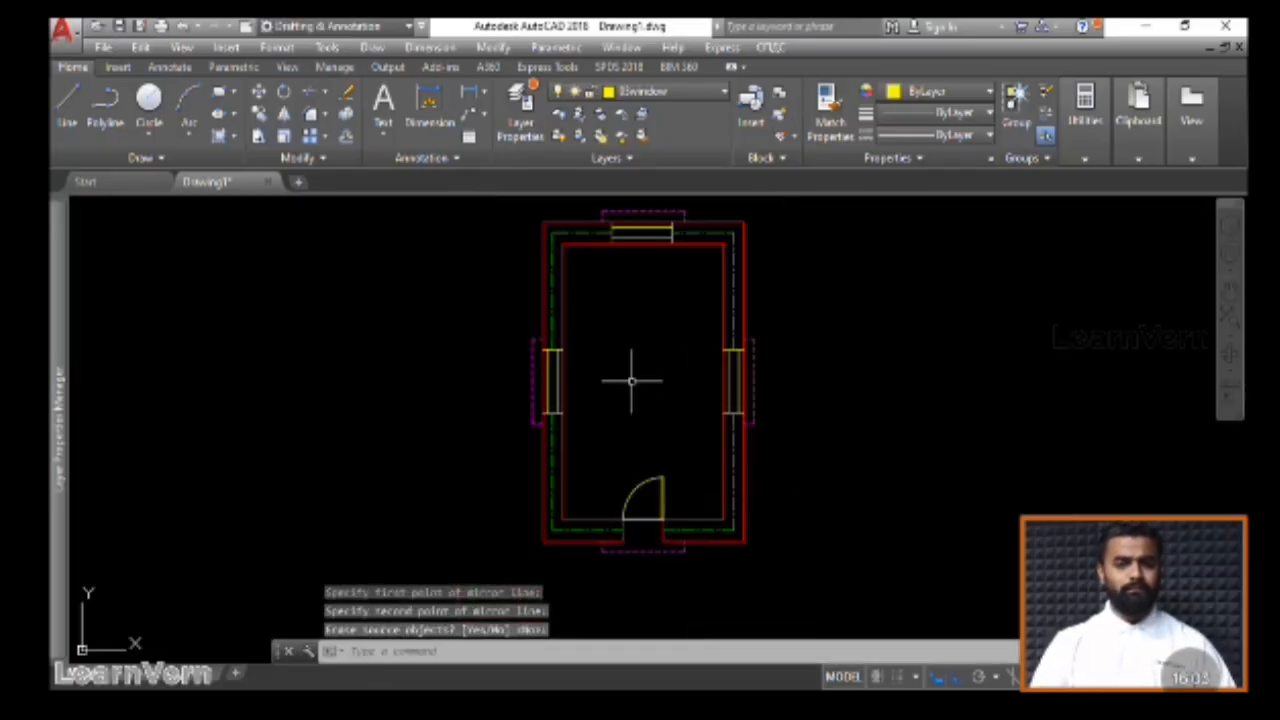
pyautogui.moveTo(632, 380); pyautogui.dragTo(618, 404, button='middle')
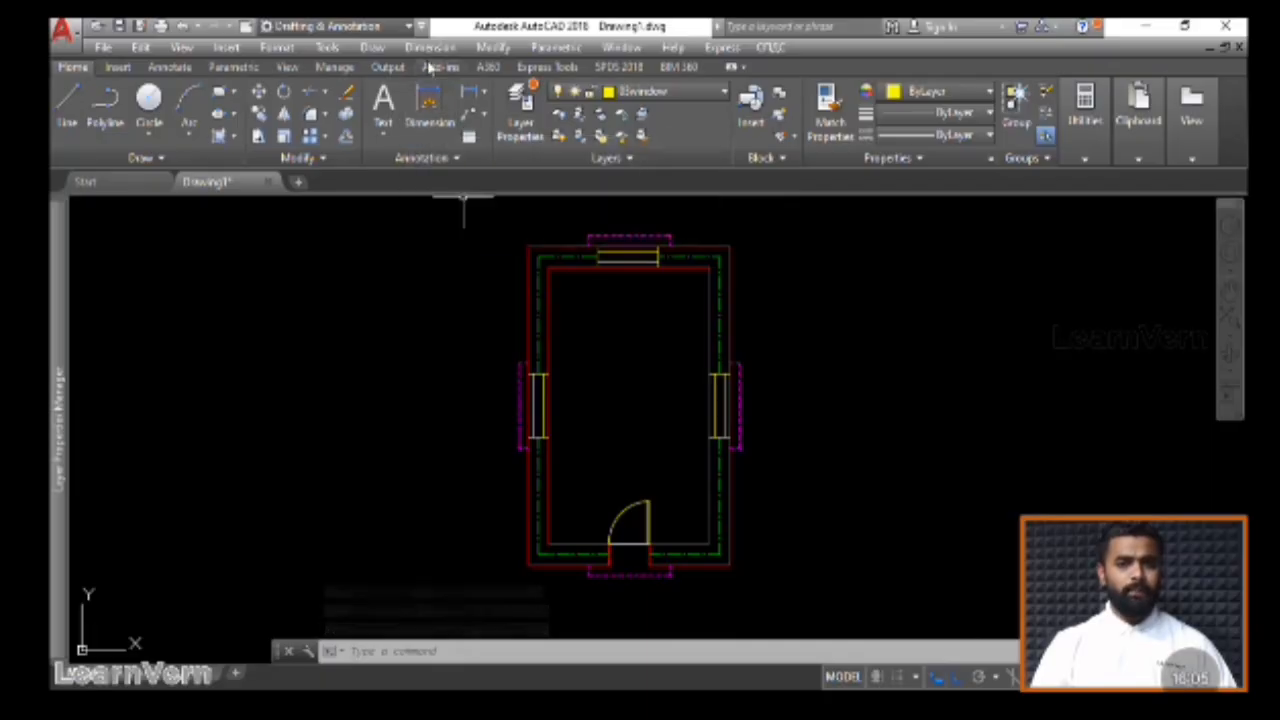
pyautogui.click(430, 128)
pyautogui.click(440, 94)
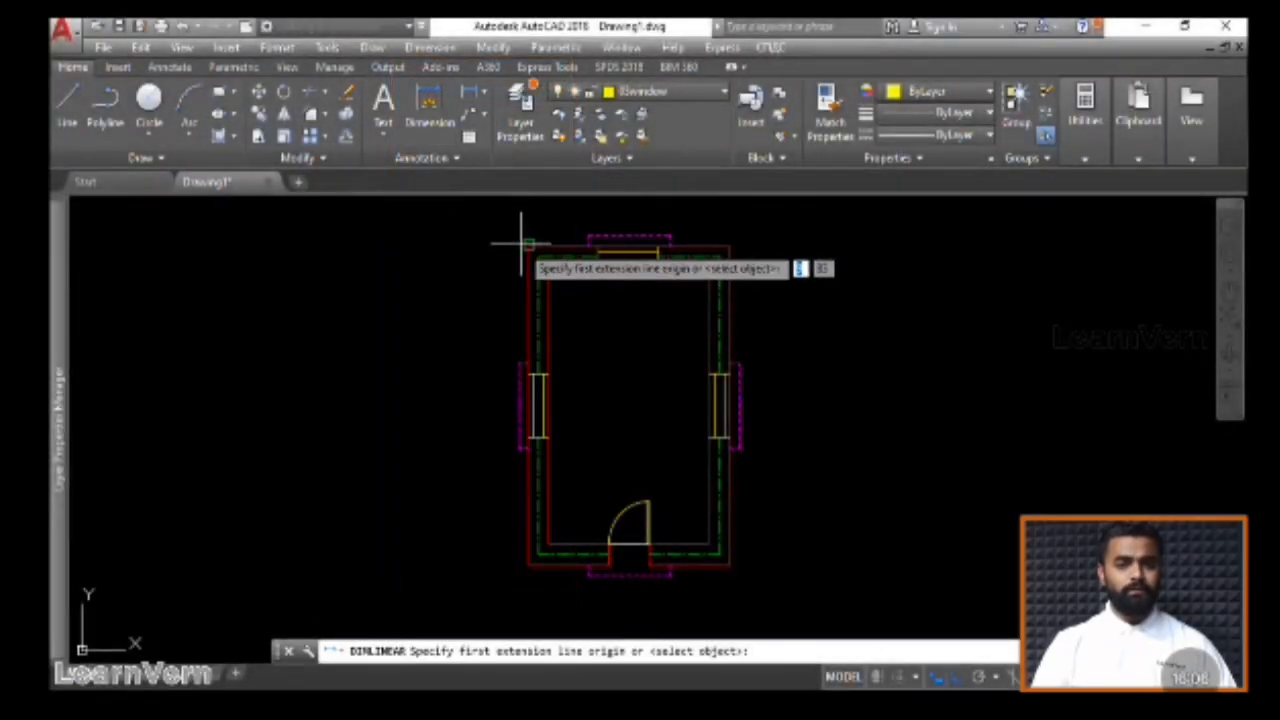
pyautogui.click(529, 244)
pyautogui.click(529, 566)
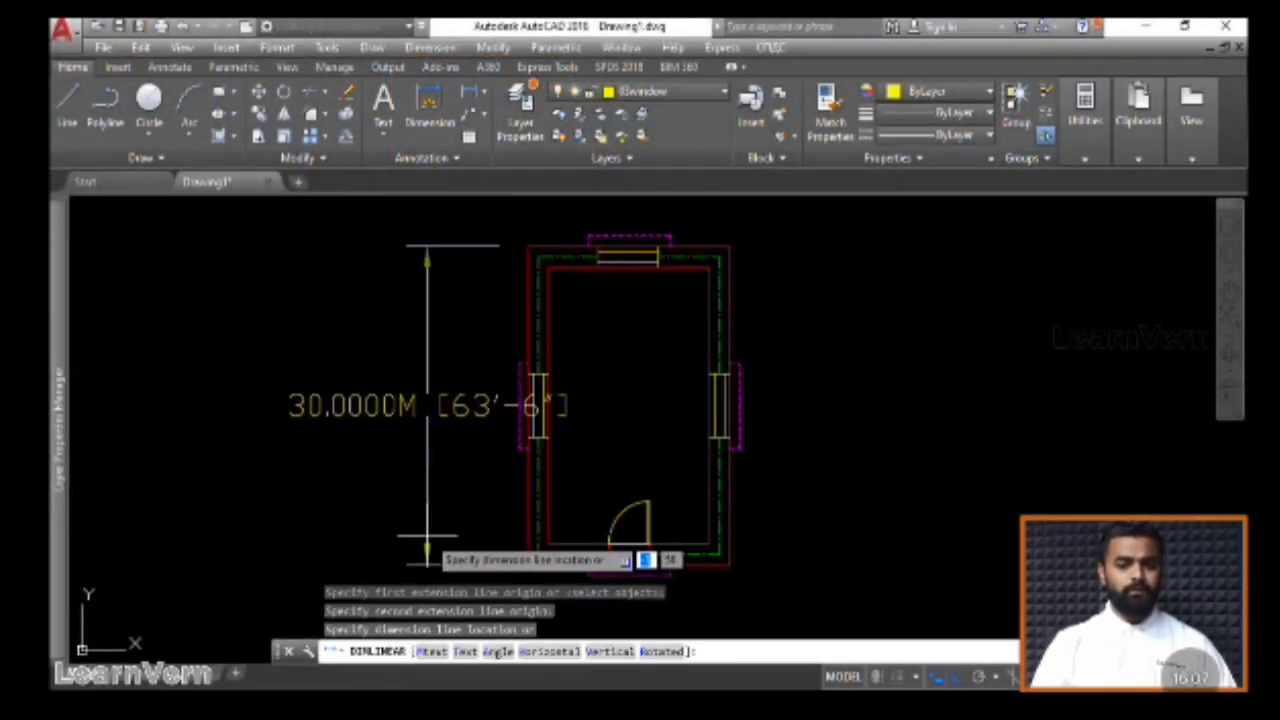
pyautogui.click(355, 533)
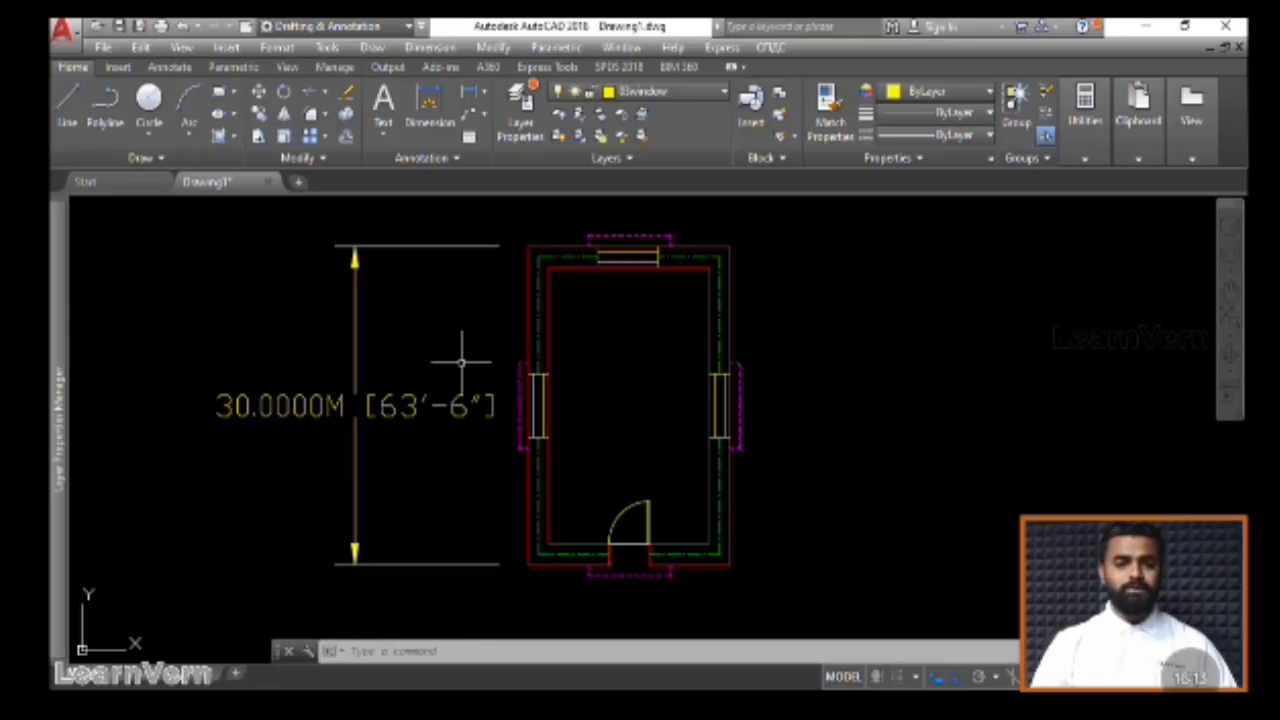
pyautogui.press('Escape')
pyautogui.press('Escape')
# Examine the Standard dimension style's settings for lines, arrows, text, fit, primary units, alternate units and tolerances
pyautogui.write('d')
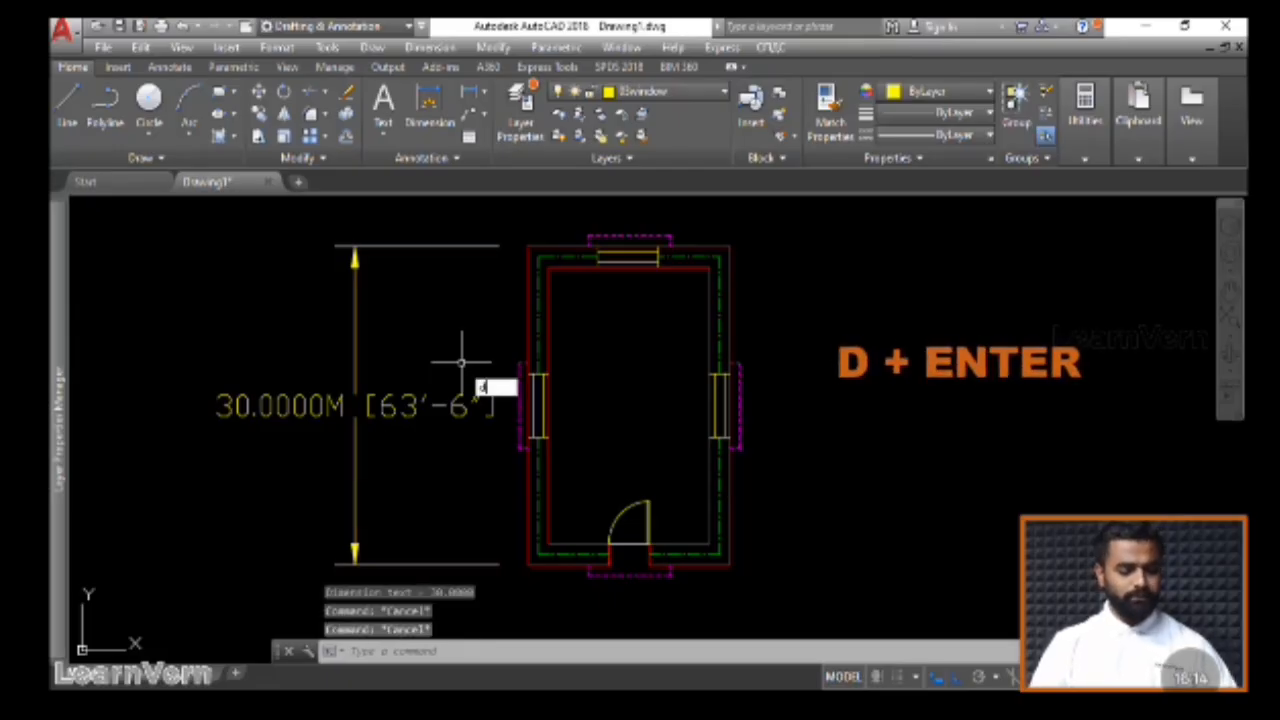
pyautogui.press('Return')
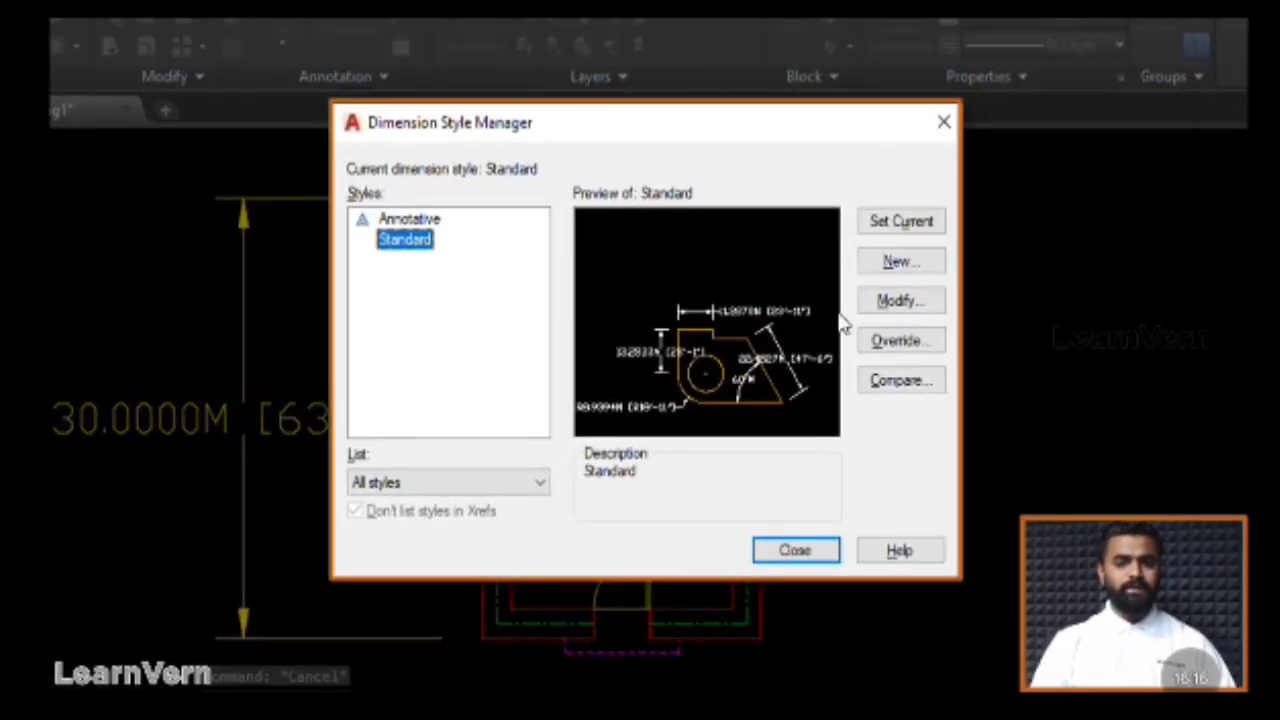
pyautogui.click(897, 301)
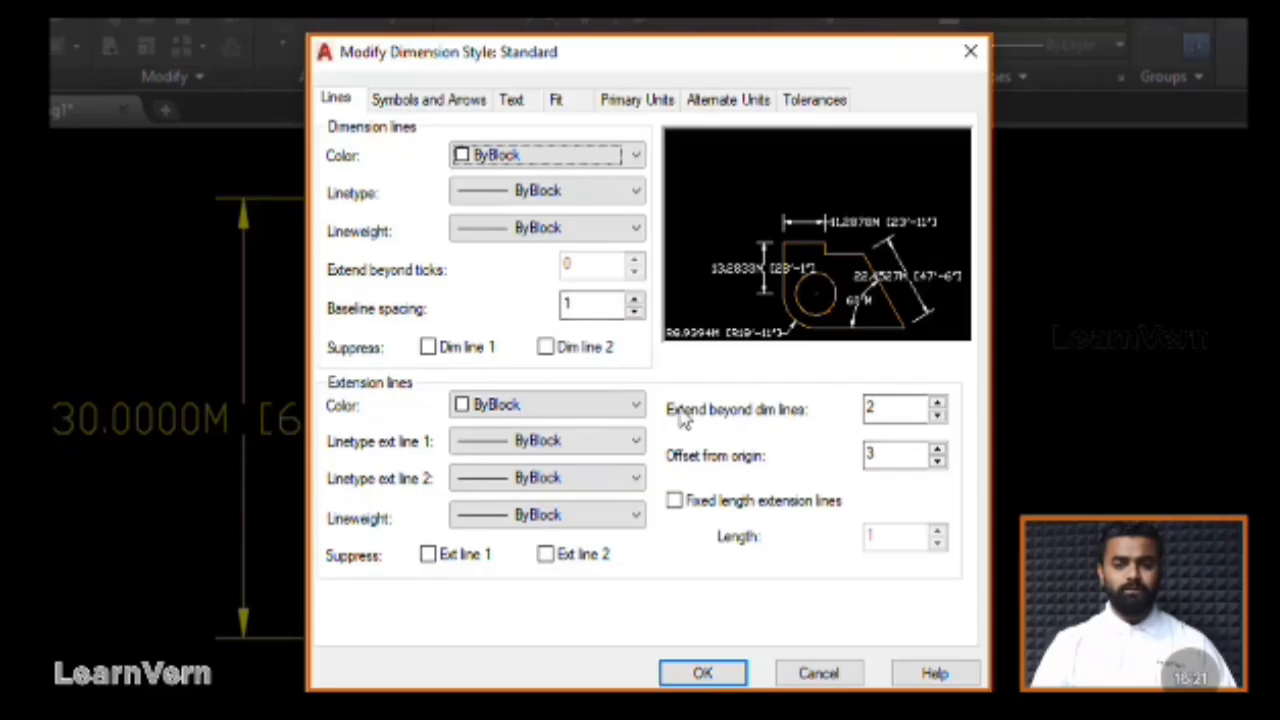
pyautogui.click(420, 100)
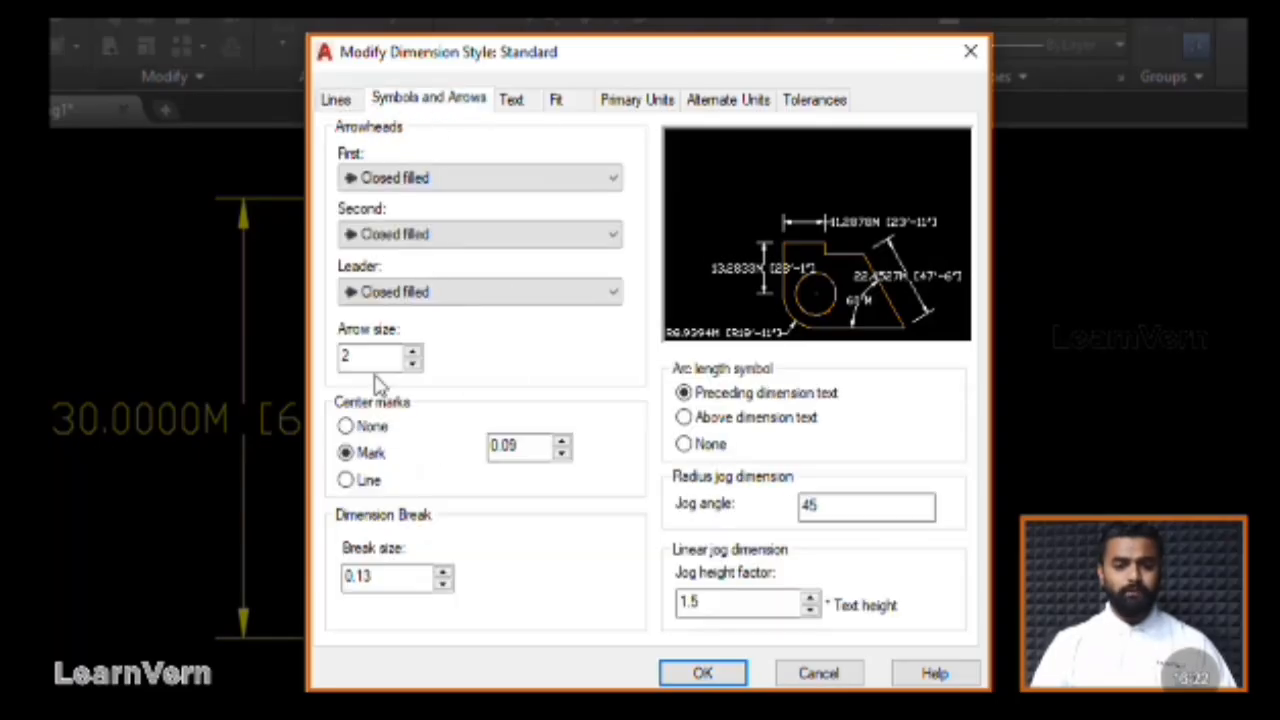
pyautogui.click(511, 100)
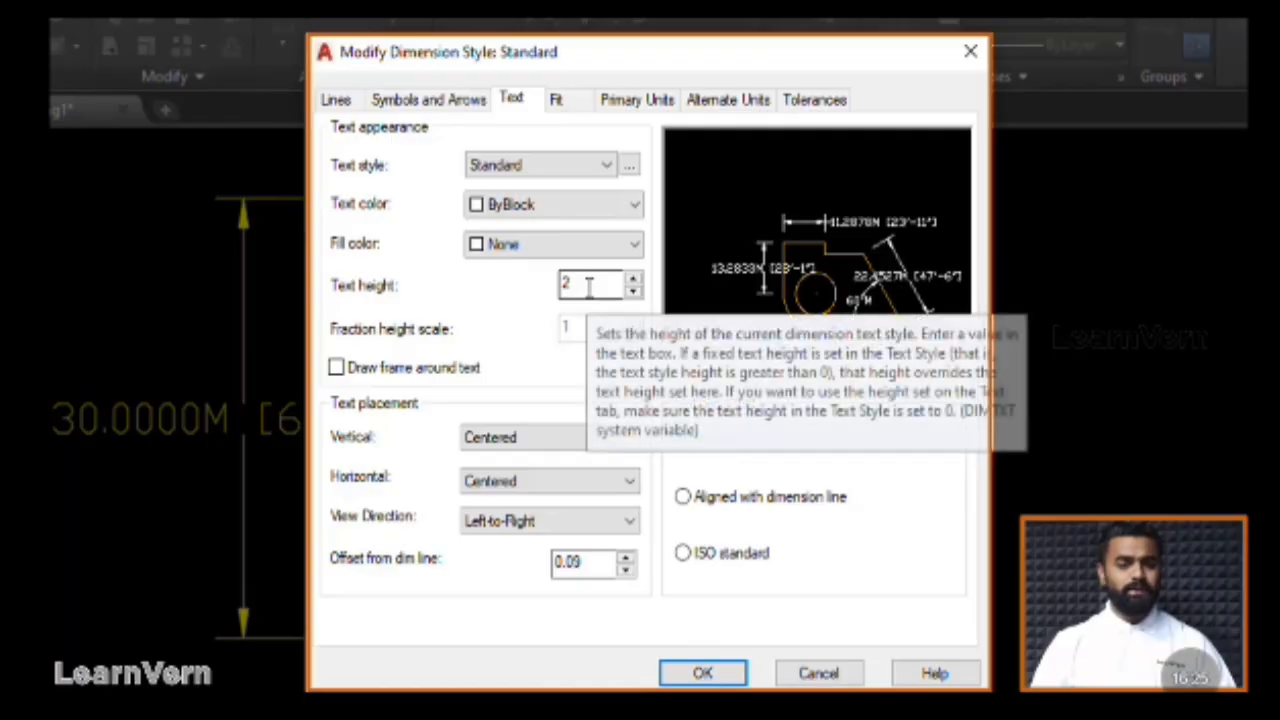
pyautogui.click(558, 102)
pyautogui.click(612, 104)
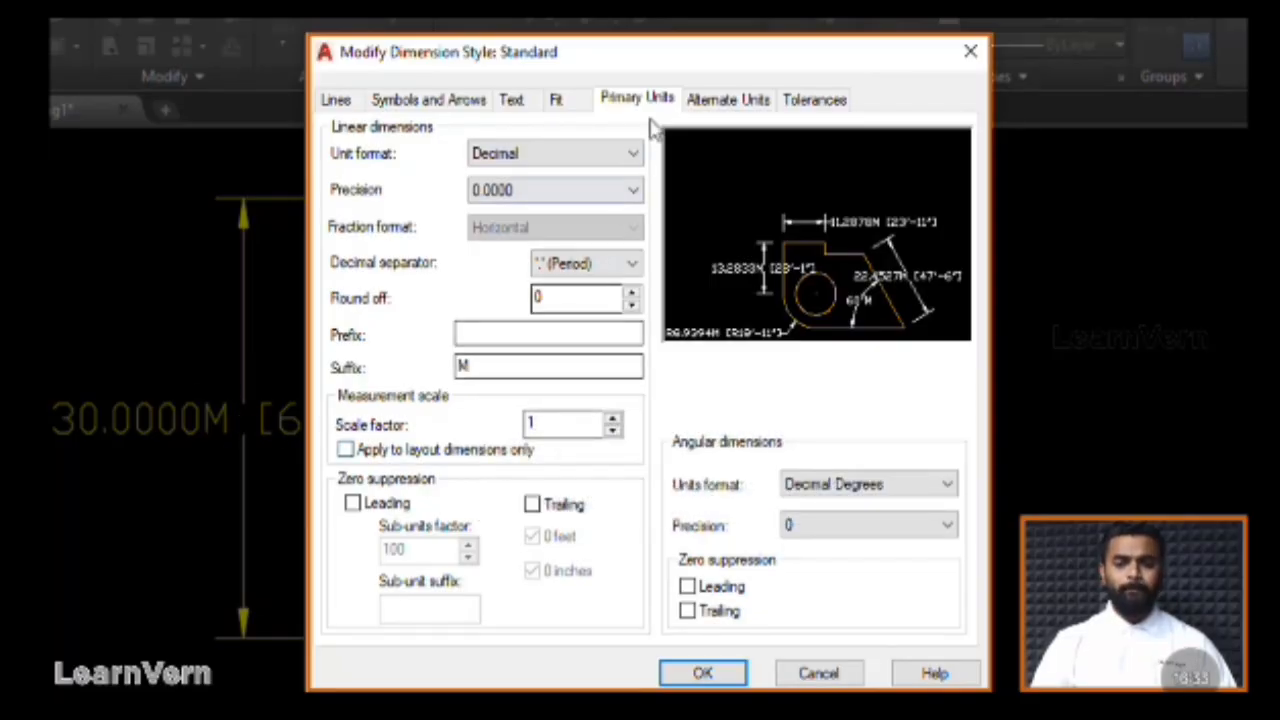
pyautogui.click(707, 100)
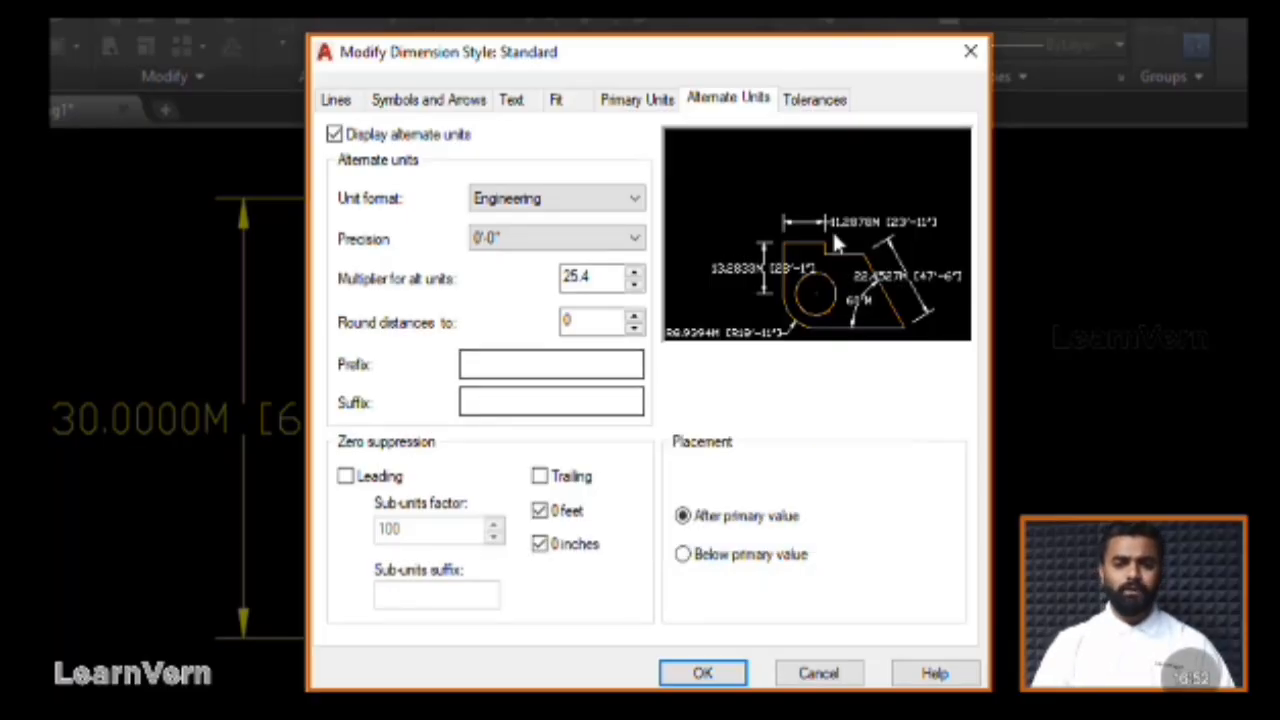
pyautogui.click(816, 100)
pyautogui.click(335, 100)
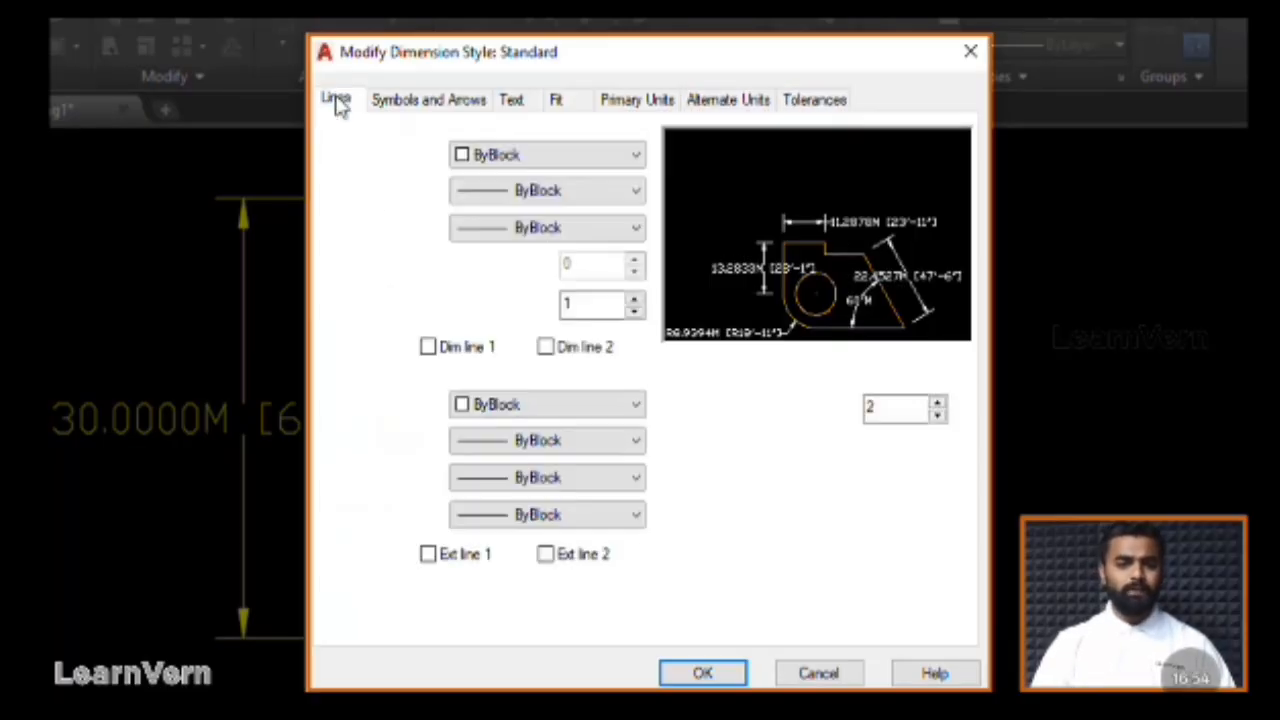
pyautogui.click(744, 673)
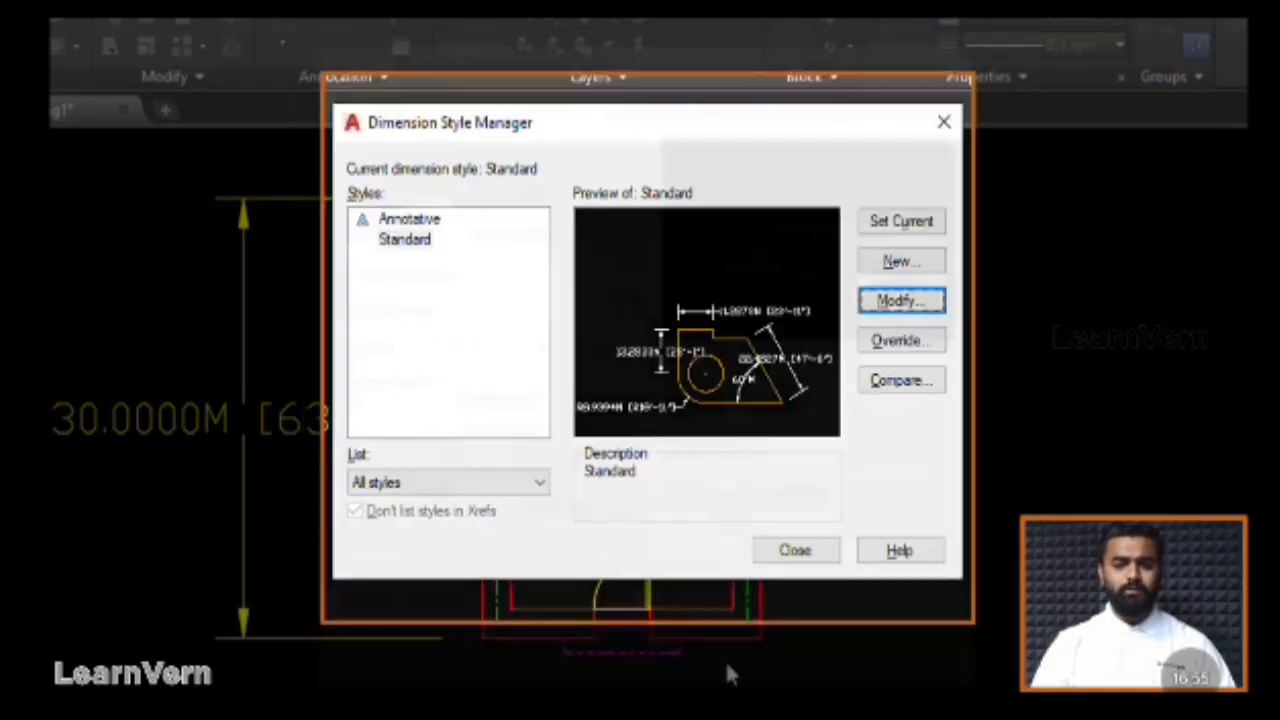
pyautogui.click(828, 550)
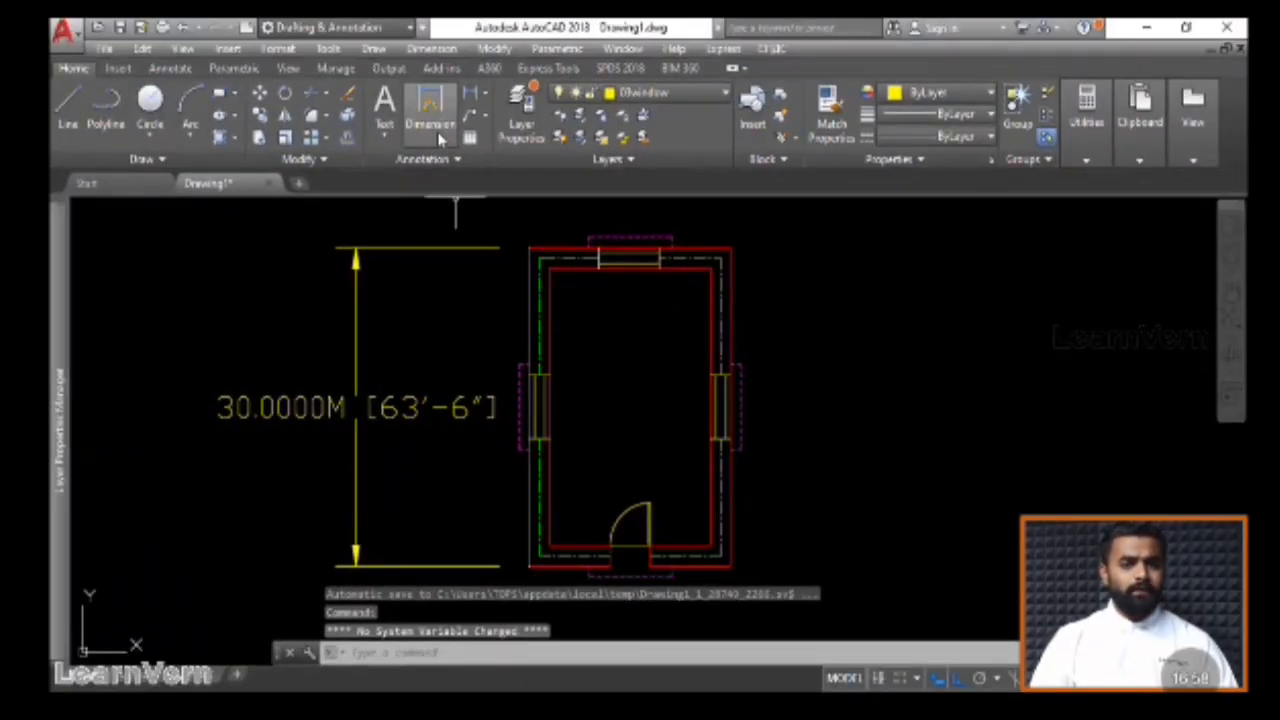
# Add a horizontal linear dimension between the top wall's outer corners, placing it above the plan
pyautogui.click(430, 48)
pyautogui.click(437, 97)
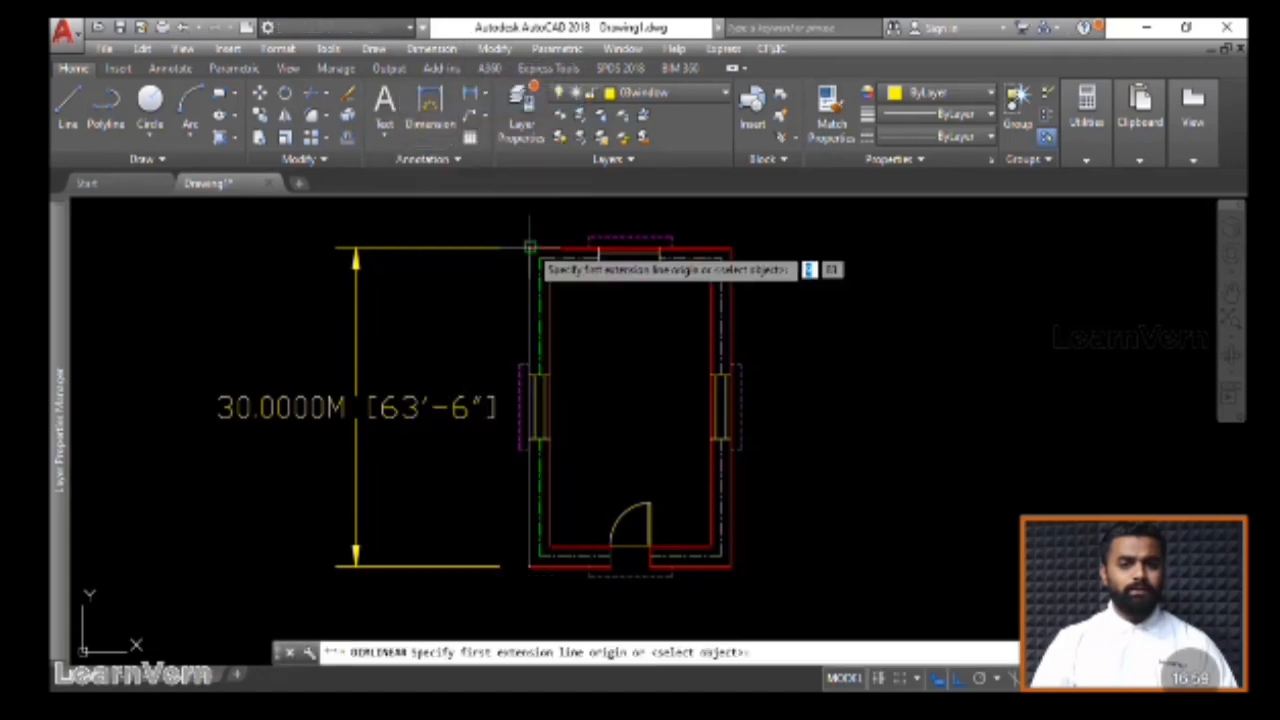
pyautogui.click(529, 248)
pyautogui.click(731, 248)
pyautogui.scroll(-2, 725, 230)
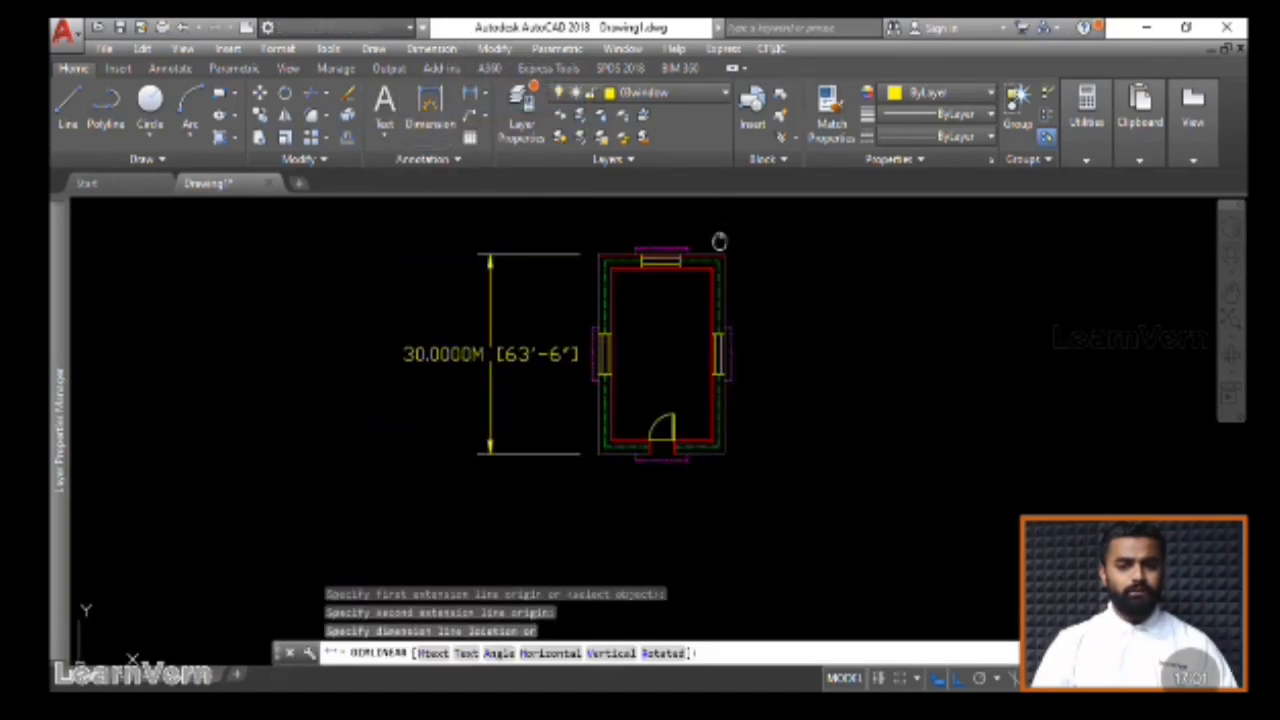
pyautogui.click(712, 245)
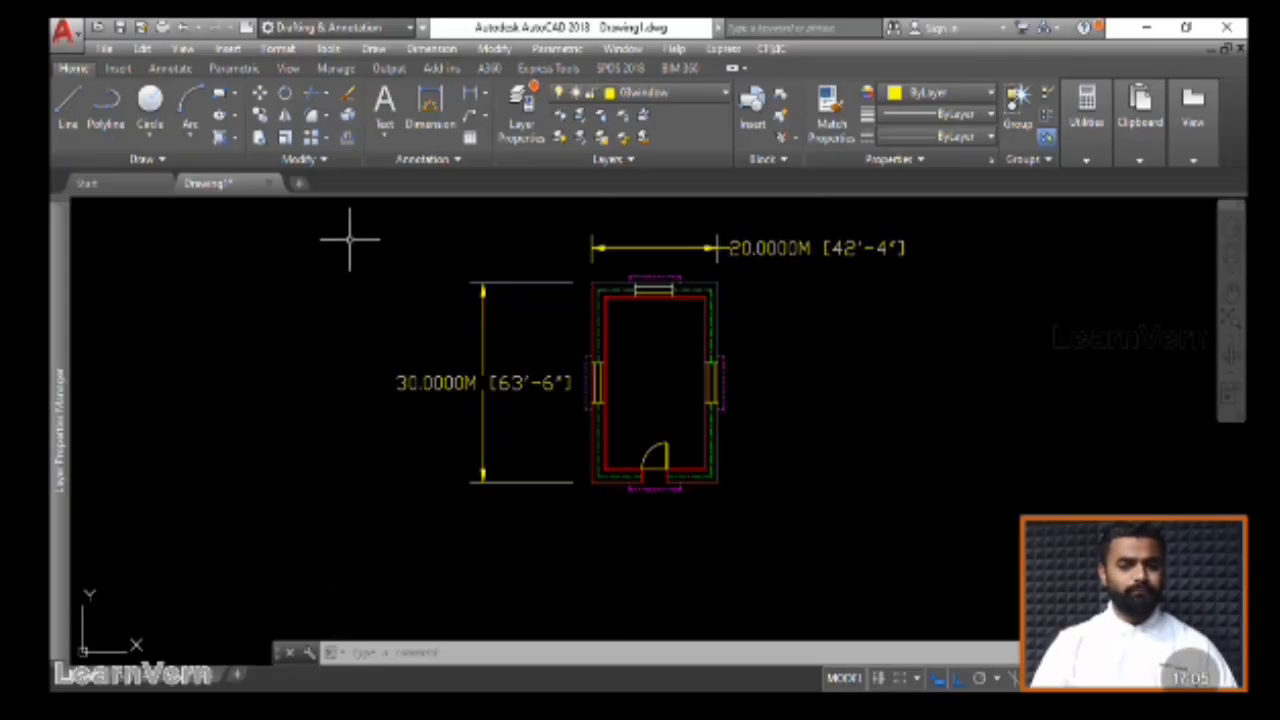
pyautogui.press('Escape')
# Set the Standard dimension style's primary linear unit precision to 0 and make the style current
pyautogui.write('d')
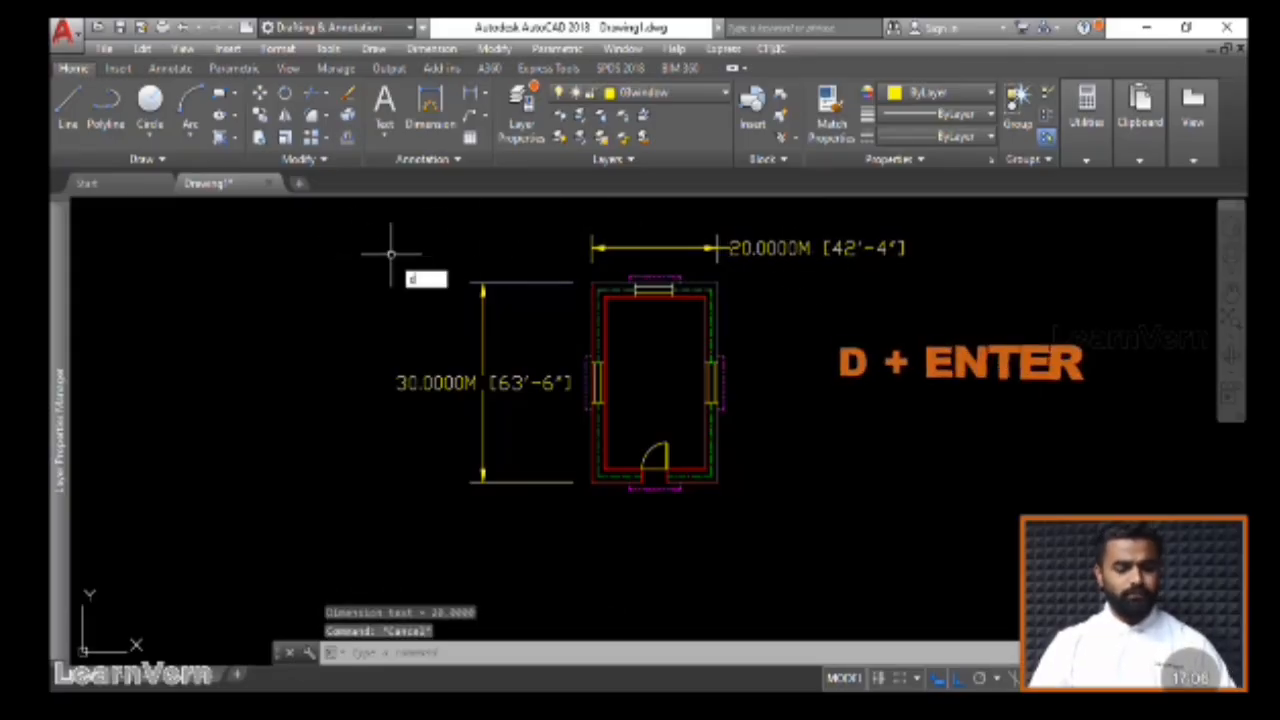
pyautogui.press('Return')
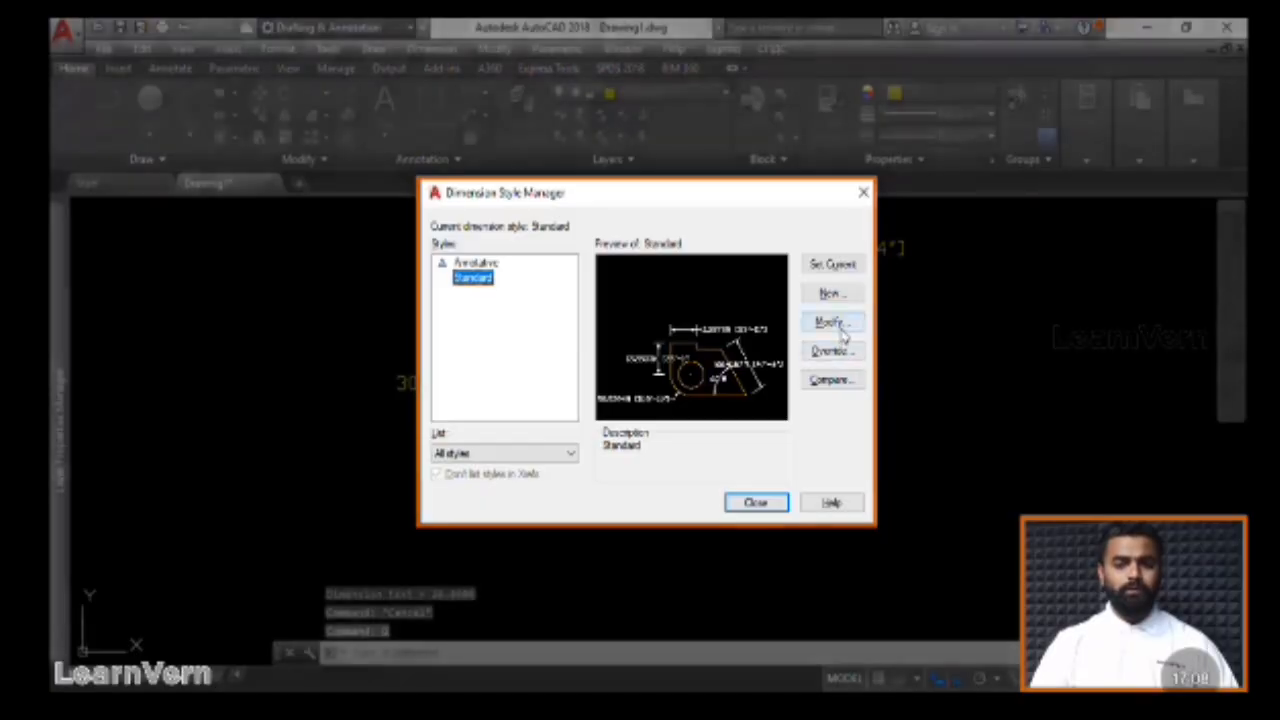
pyautogui.click(830, 322)
pyautogui.click(626, 134)
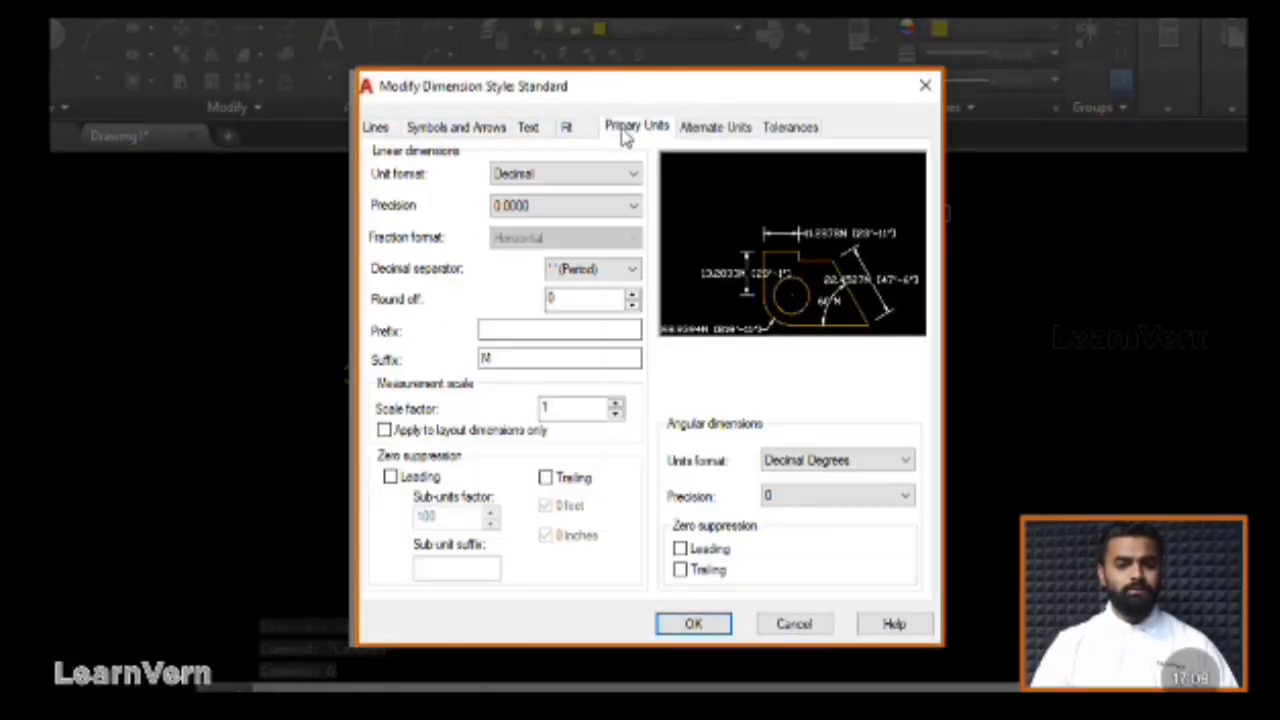
pyautogui.click(630, 210)
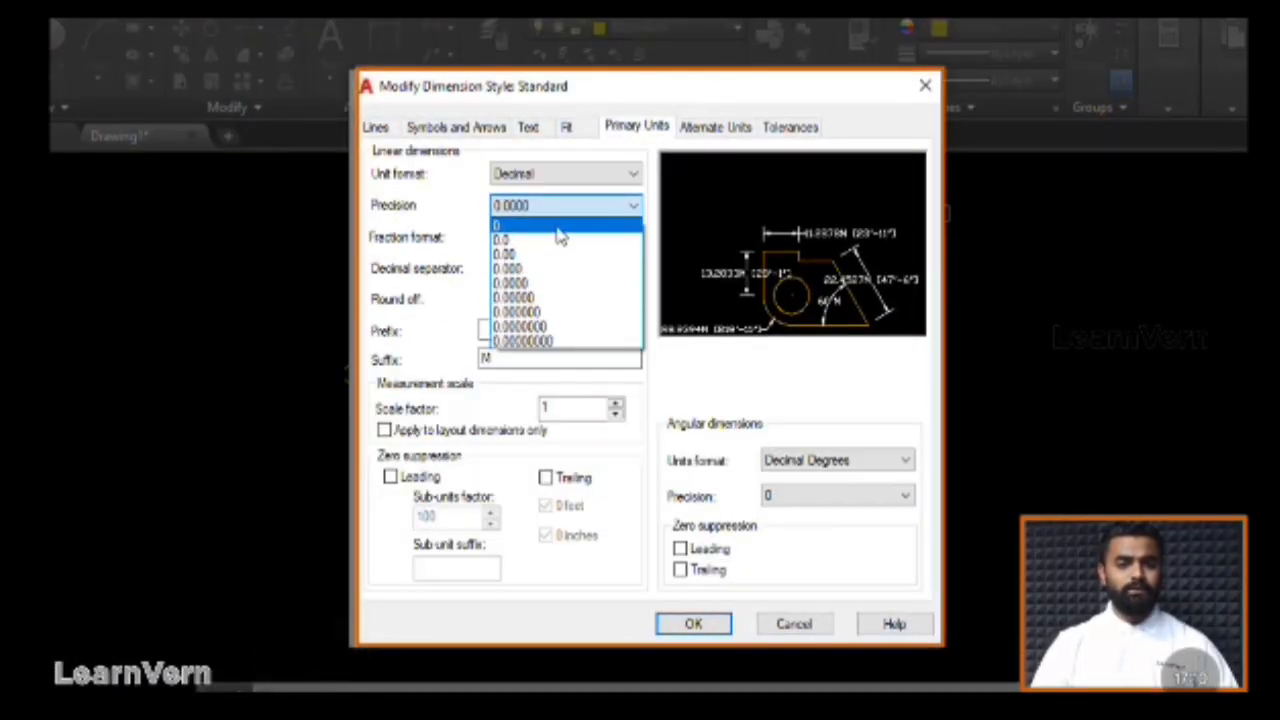
pyautogui.click(560, 233)
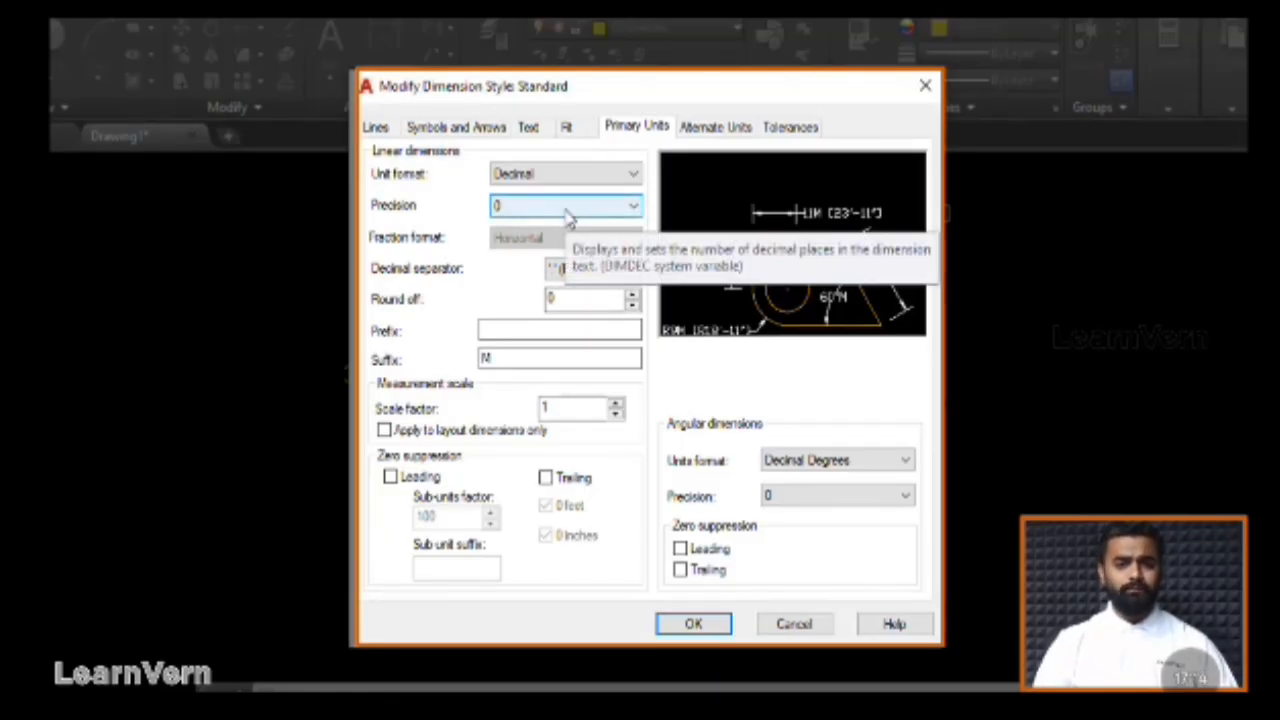
pyautogui.click(700, 623)
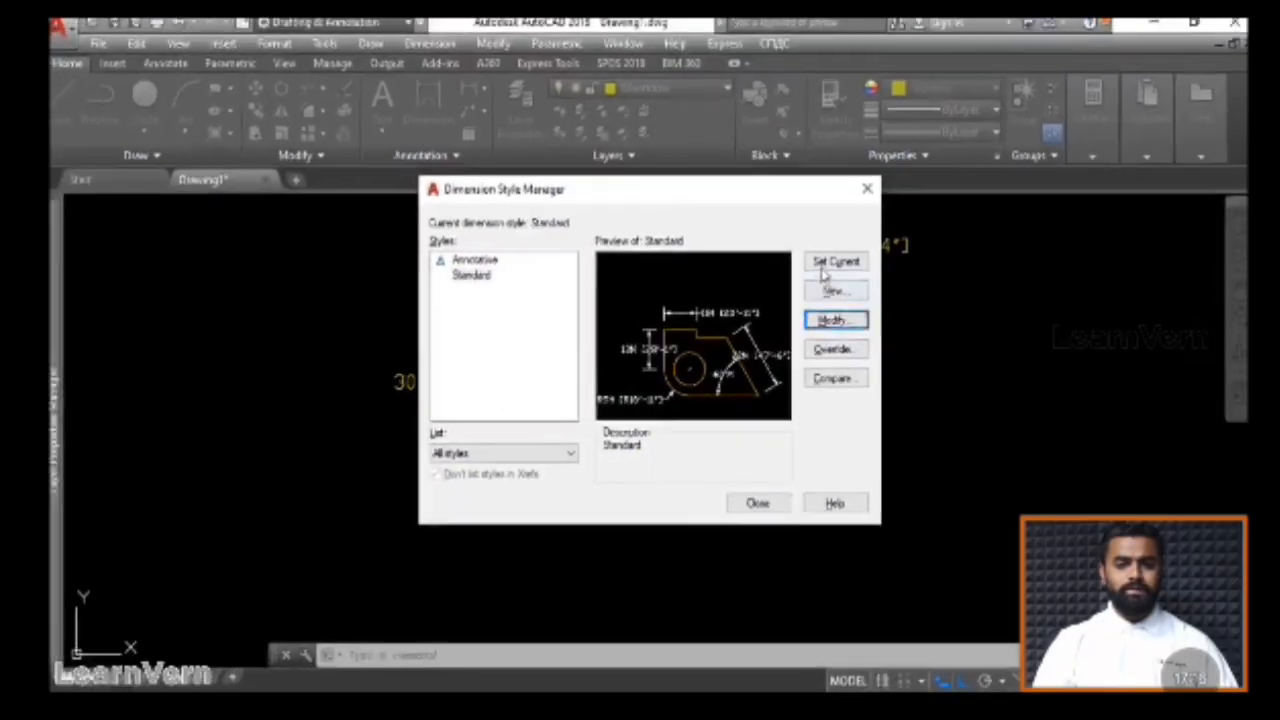
pyautogui.click(822, 267)
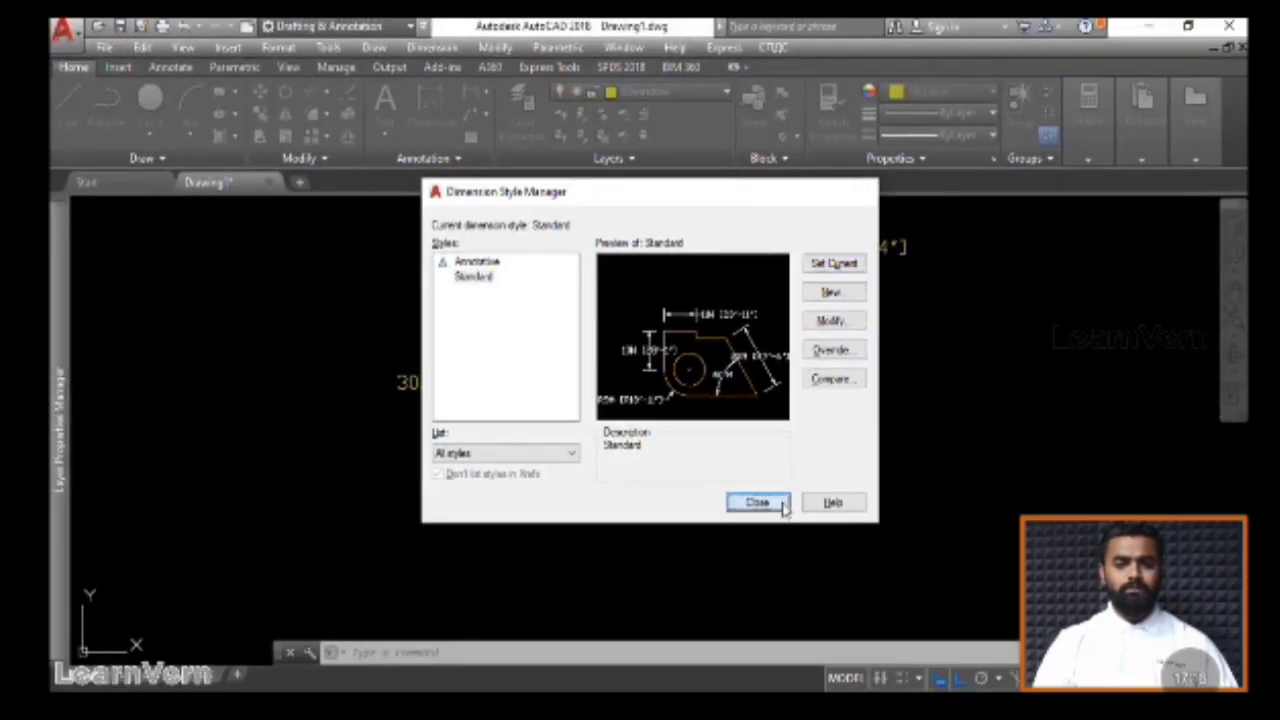
pyautogui.click(757, 502)
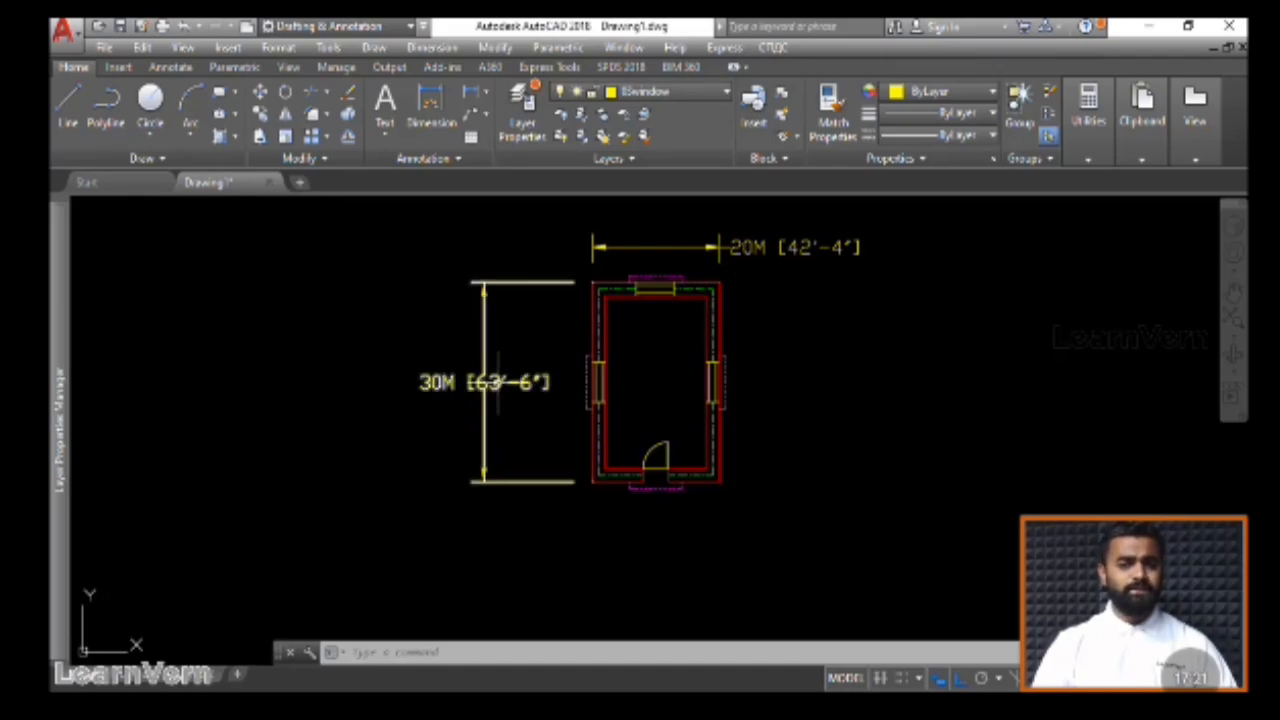
# Add a vertical linear dimension between the left wall's inner corners, placing it inside the room
pyautogui.click(104, 48)
pyautogui.moveTo(440, 48)
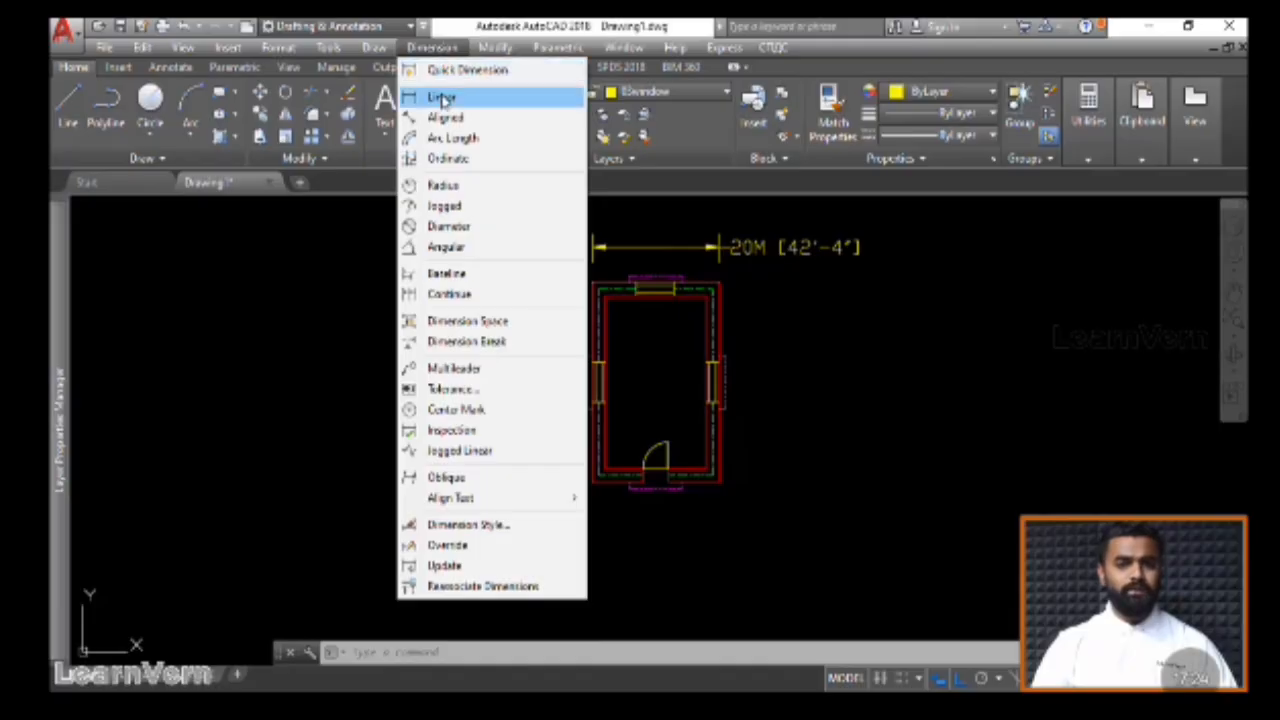
pyautogui.click(441, 98)
pyautogui.click(600, 292)
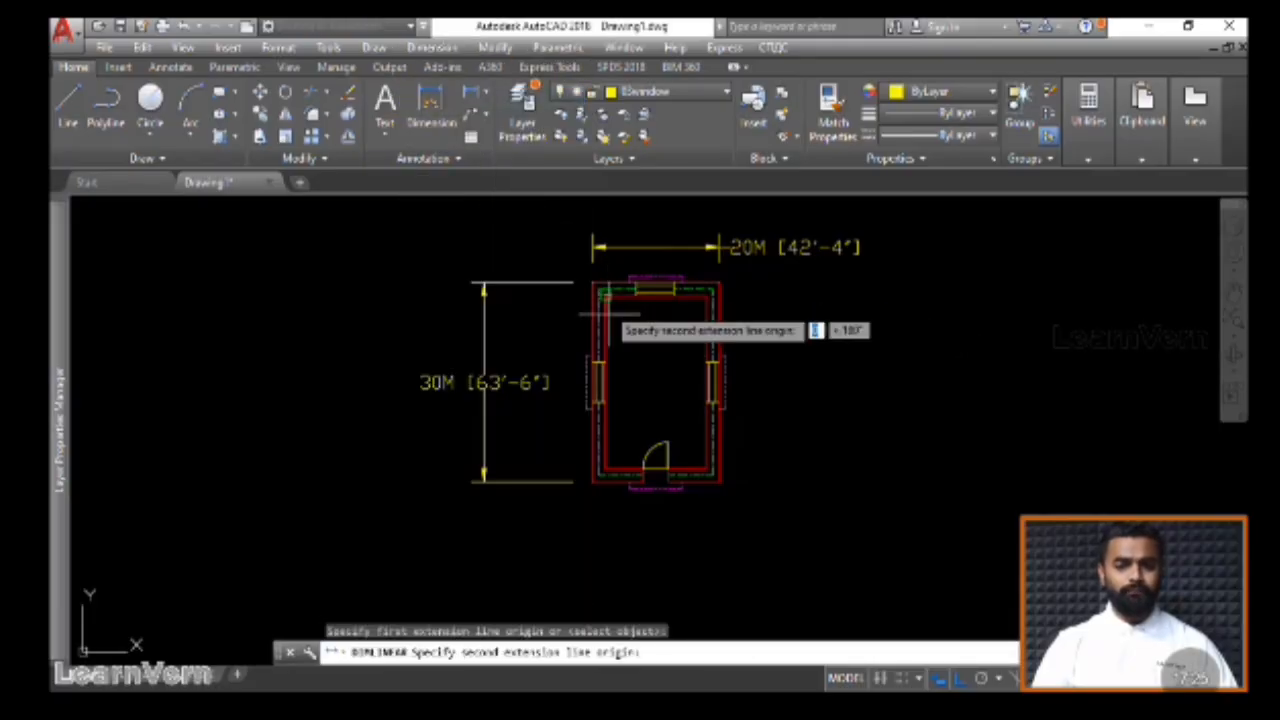
pyautogui.click(603, 463)
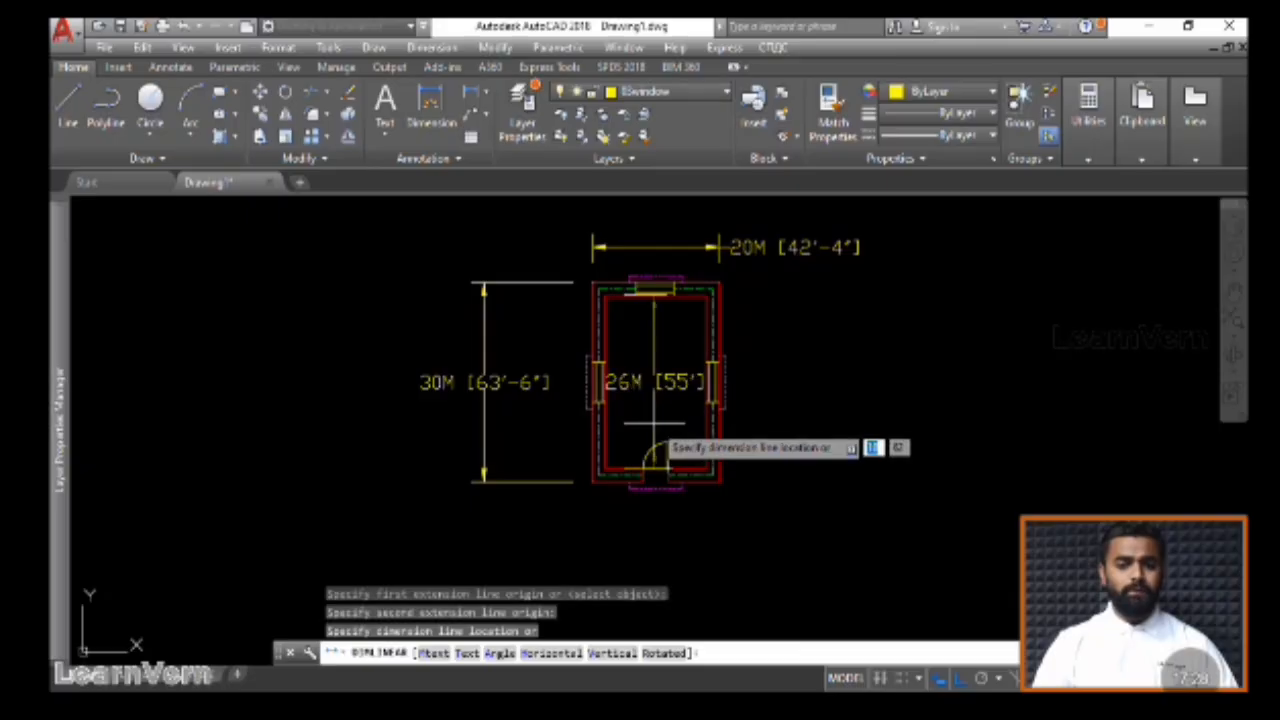
pyautogui.scroll(2, 654, 422)
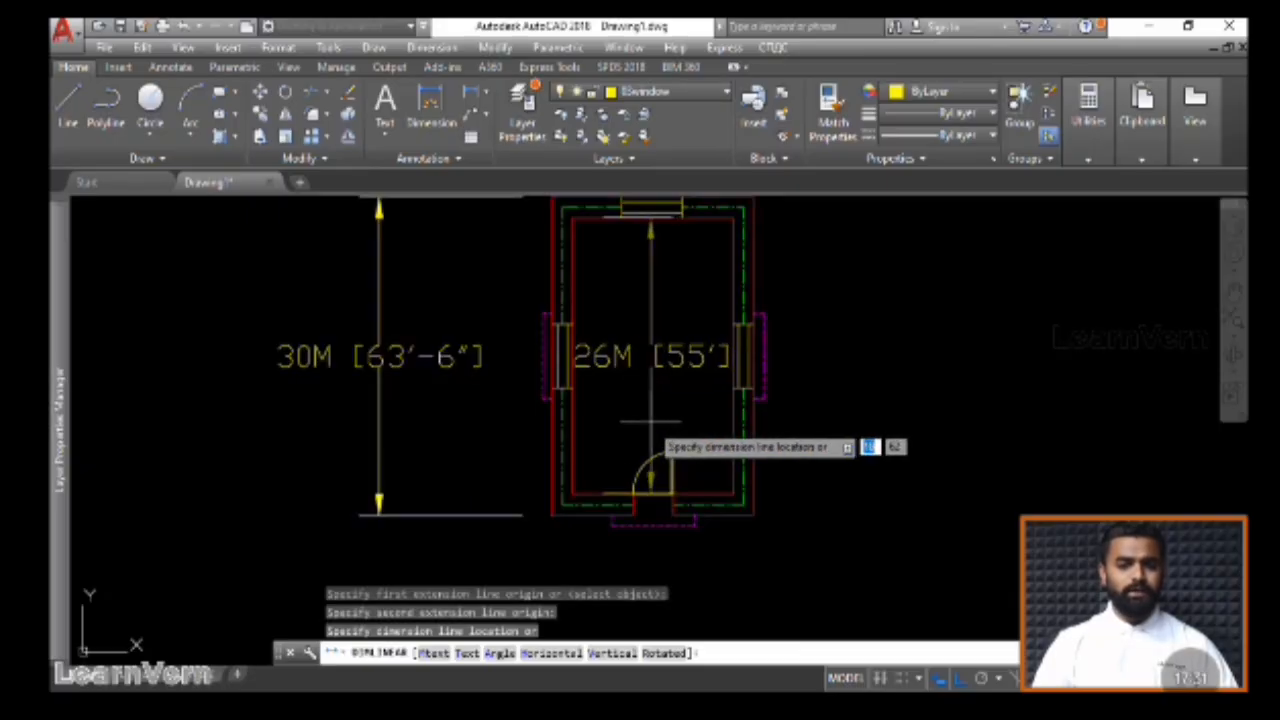
pyautogui.click(654, 422)
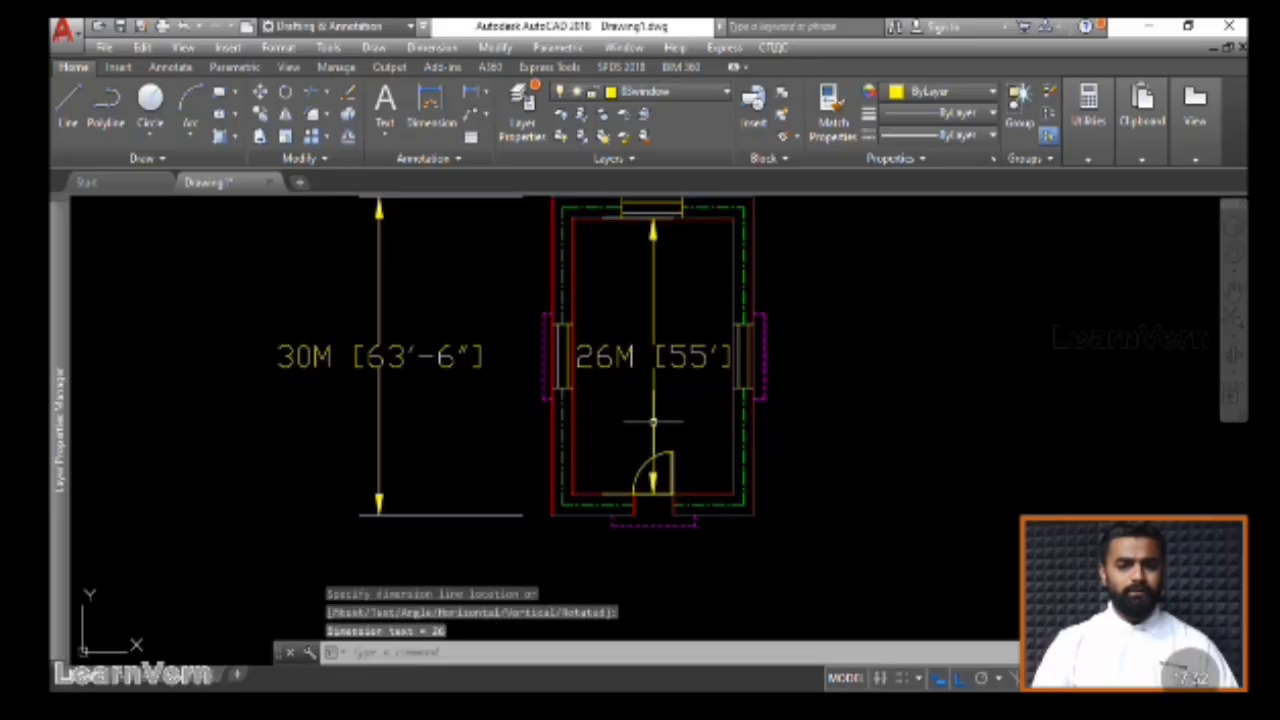
pyautogui.click(72, 104)
pyautogui.click(733, 494)
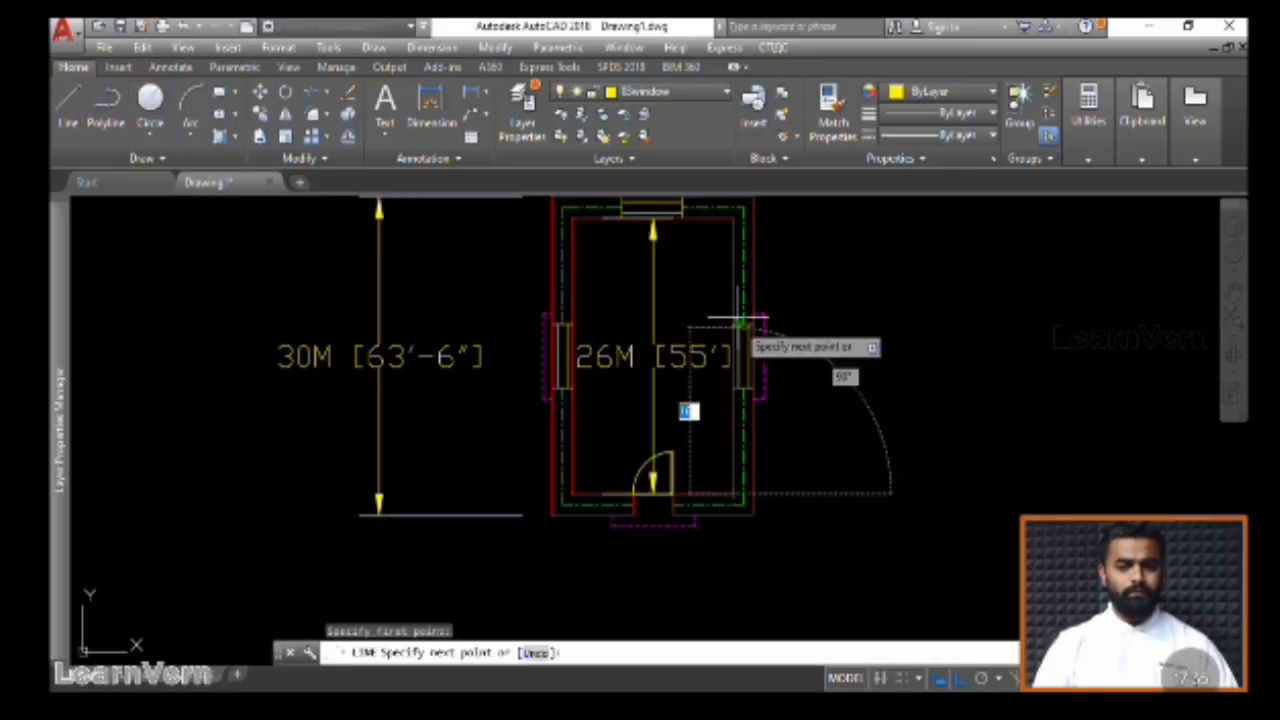
pyautogui.press('Escape')
pyautogui.press('Escape')
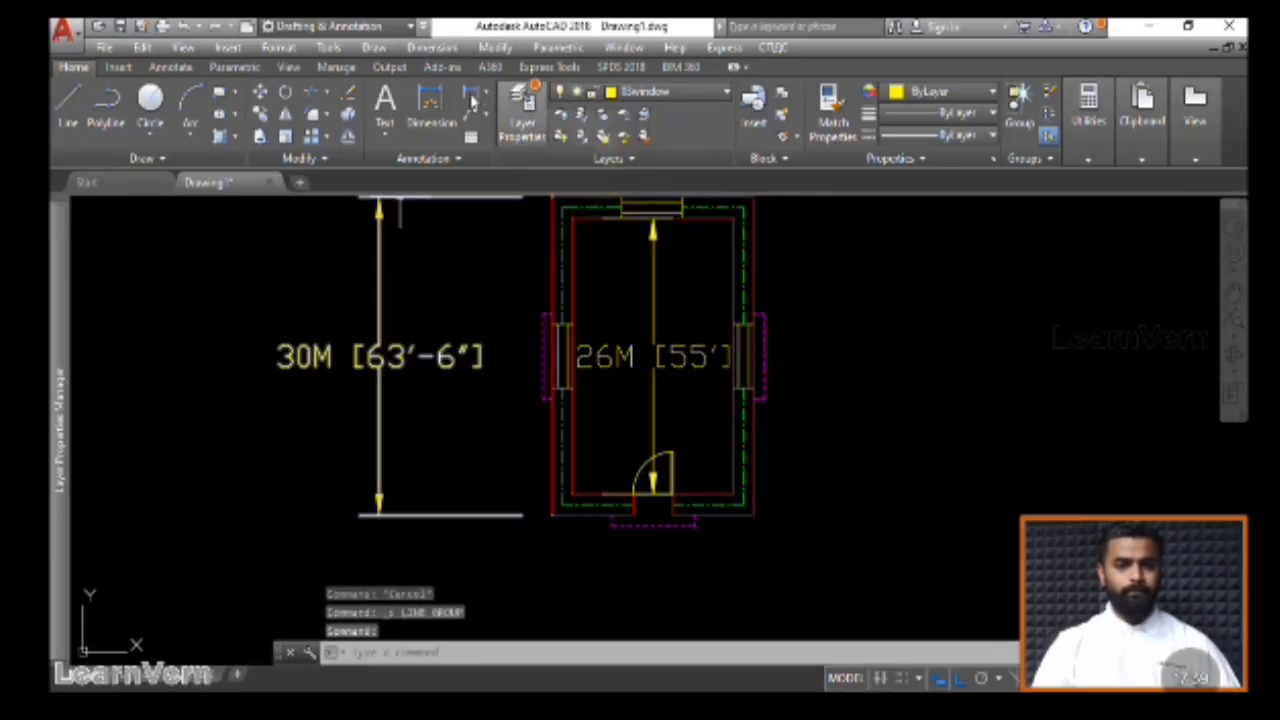
# Add a vertical linear dimension between the right wall's inner corners, placing it to the right of the plan
pyautogui.click(414, 47)
pyautogui.click(440, 95)
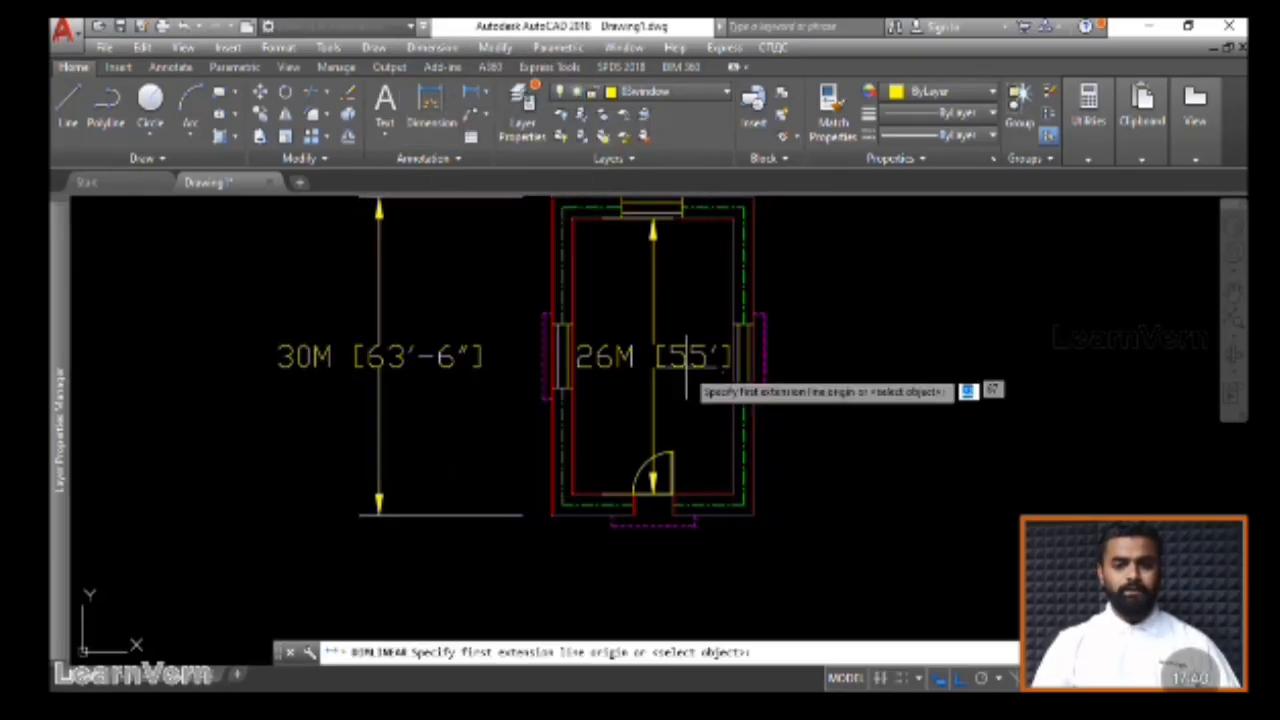
pyautogui.click(741, 493)
pyautogui.click(741, 220)
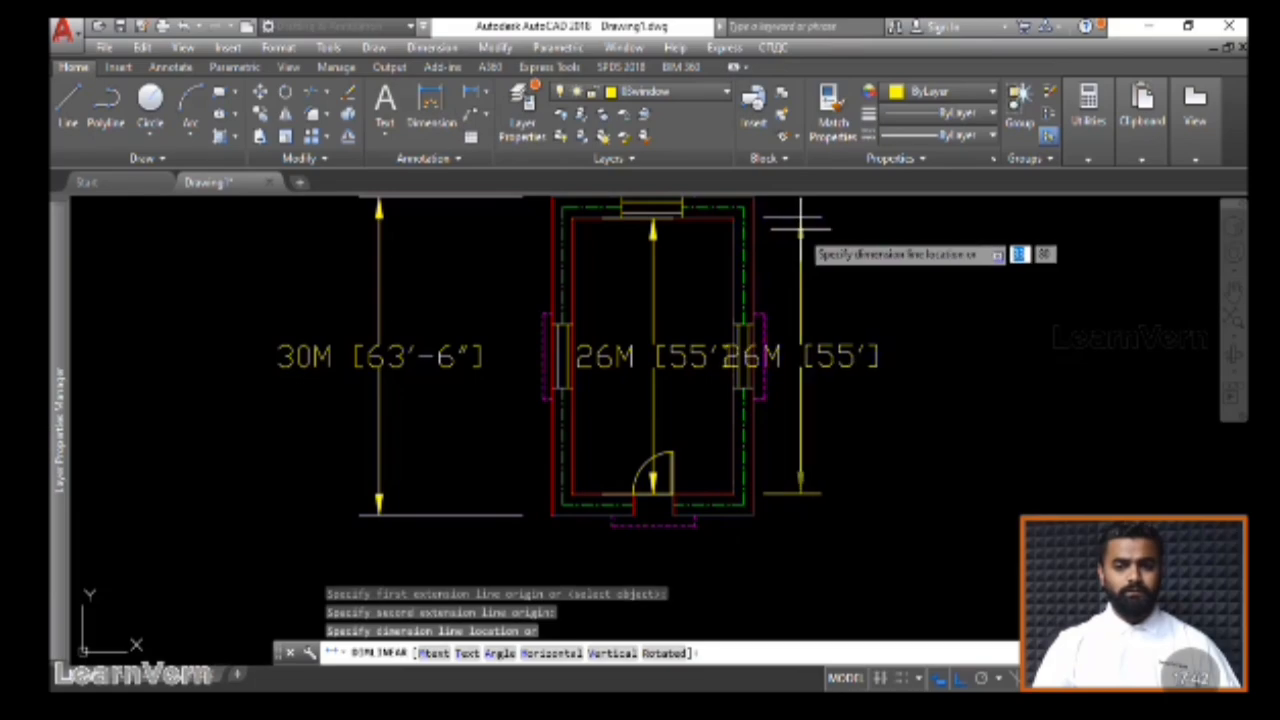
pyautogui.click(798, 220)
# Move the inner-length dimension beside the right wall farther from the plan and delete the duplicate dimension inside the room
pyautogui.click(843, 411)
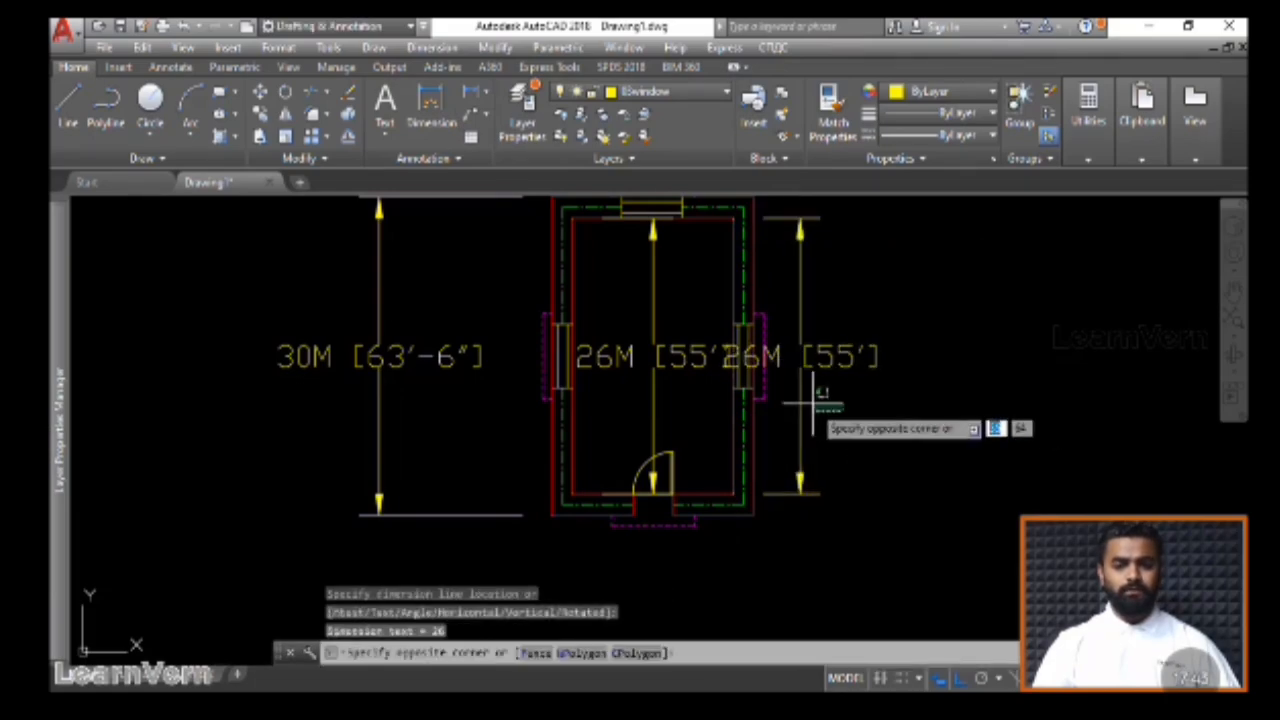
pyautogui.click(783, 396)
pyautogui.click(260, 92)
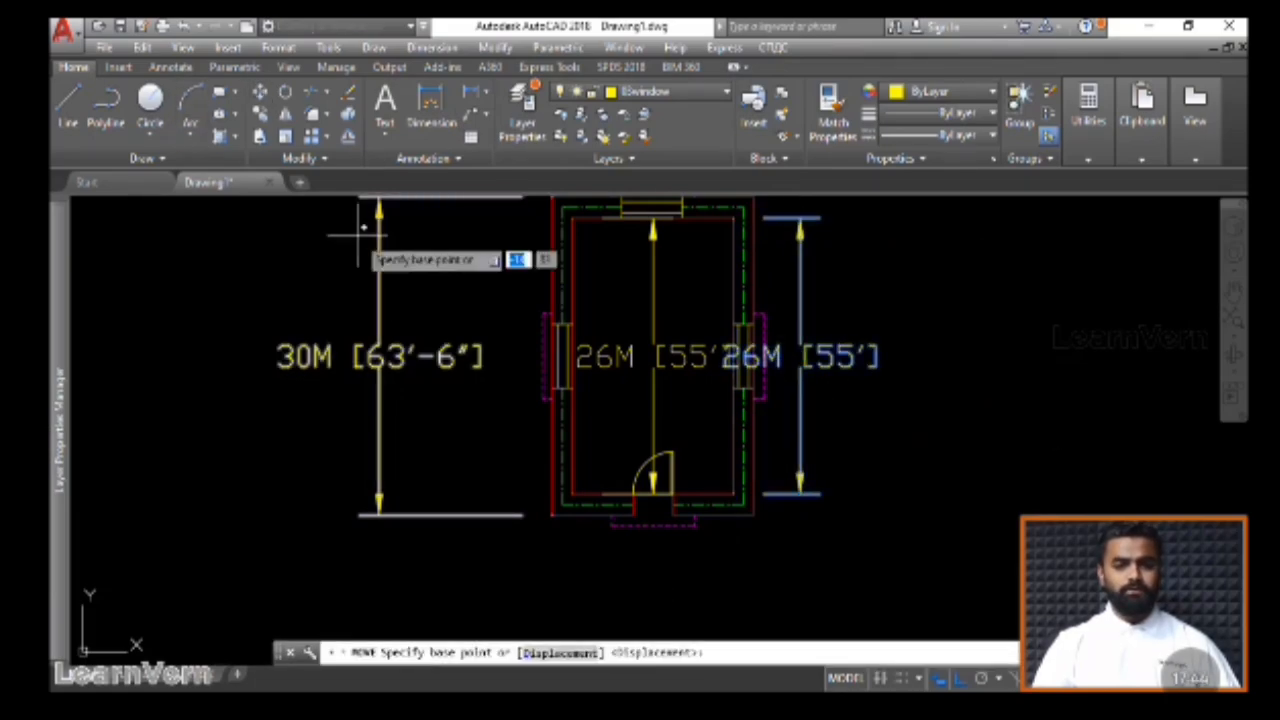
pyautogui.click(871, 523)
pyautogui.click(935, 523)
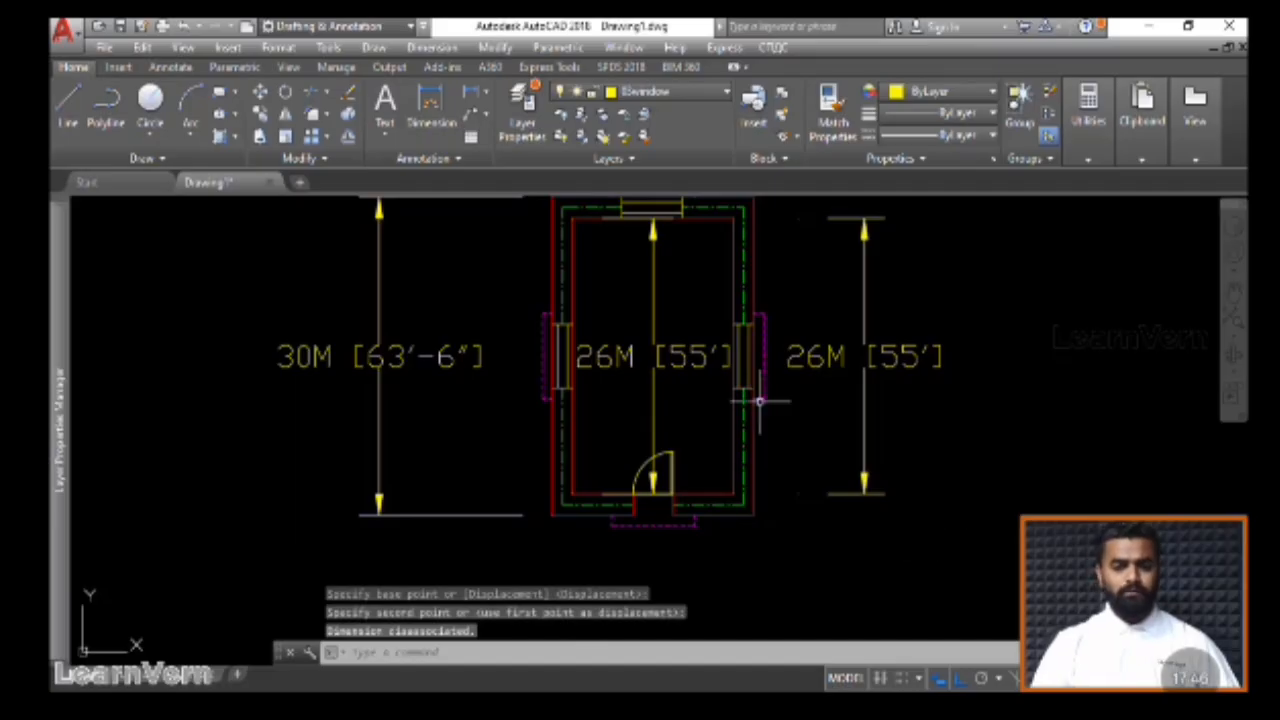
pyautogui.click(663, 360)
pyautogui.press('Delete')
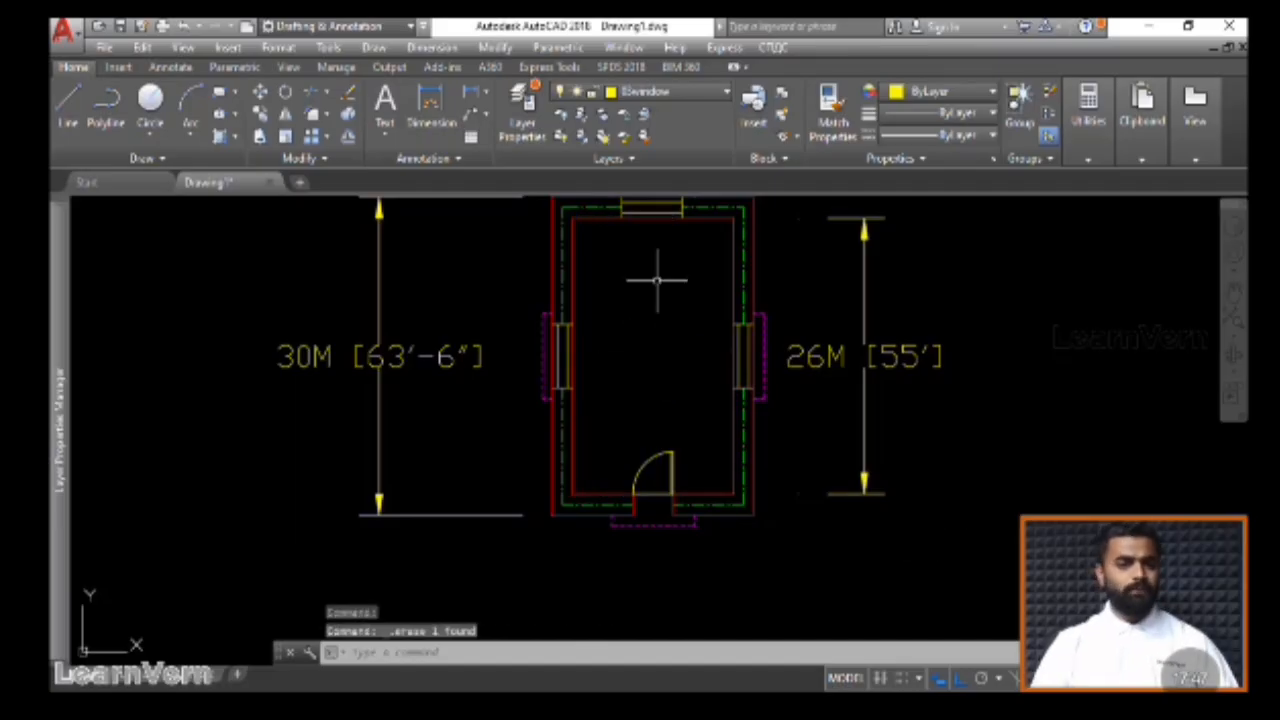
# Add a horizontal linear dimension between the bottom wall's inner corners, placing it below the plan
pyautogui.click(420, 47)
pyautogui.click(442, 94)
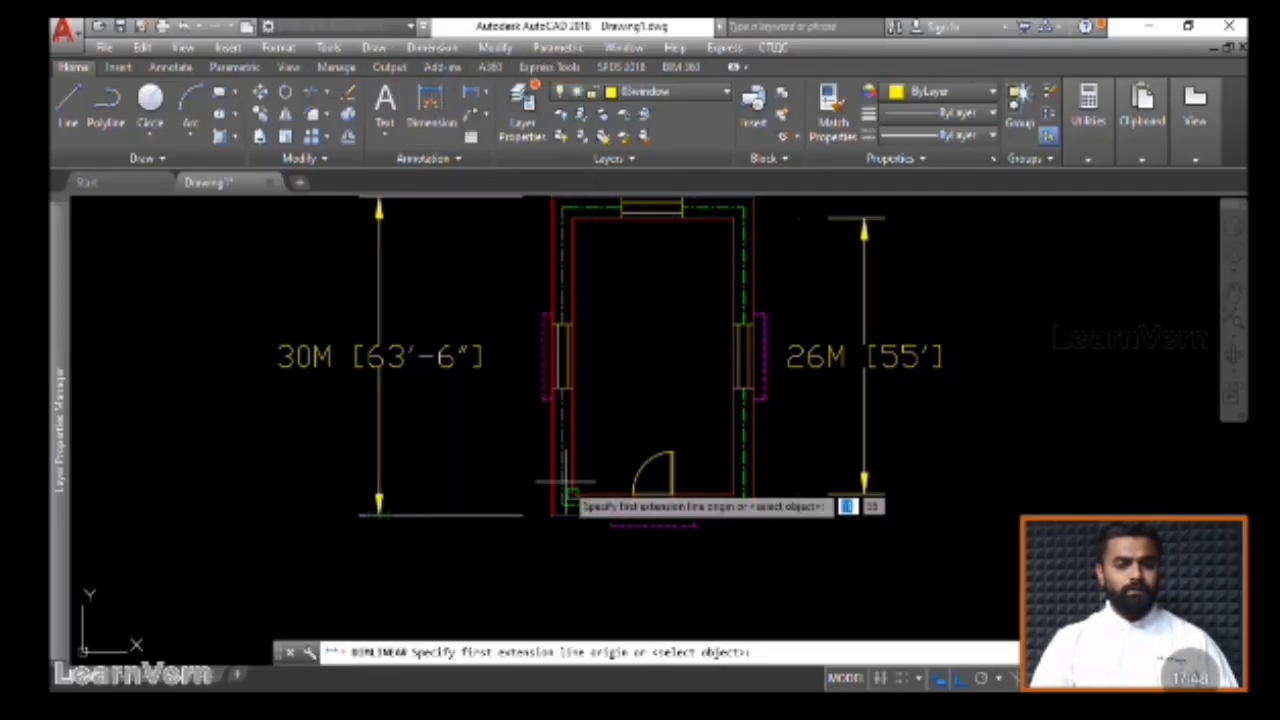
pyautogui.click(572, 512)
pyautogui.click(733, 512)
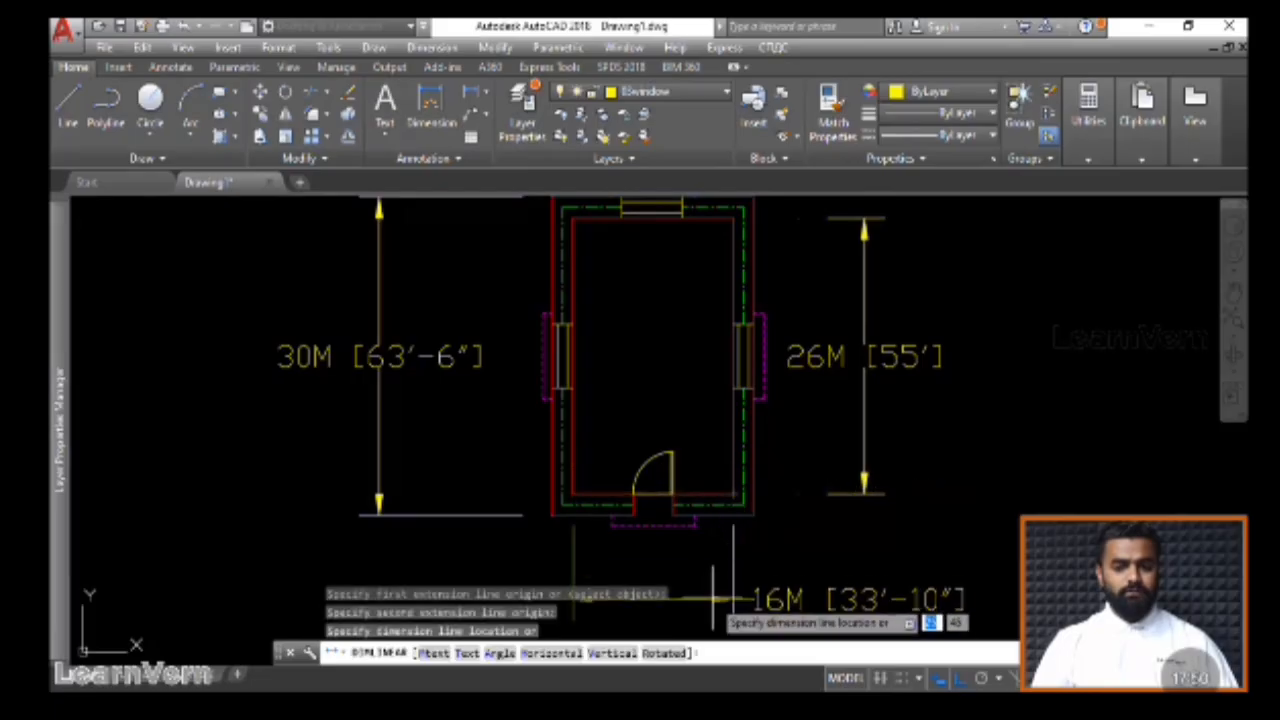
pyautogui.click(716, 588)
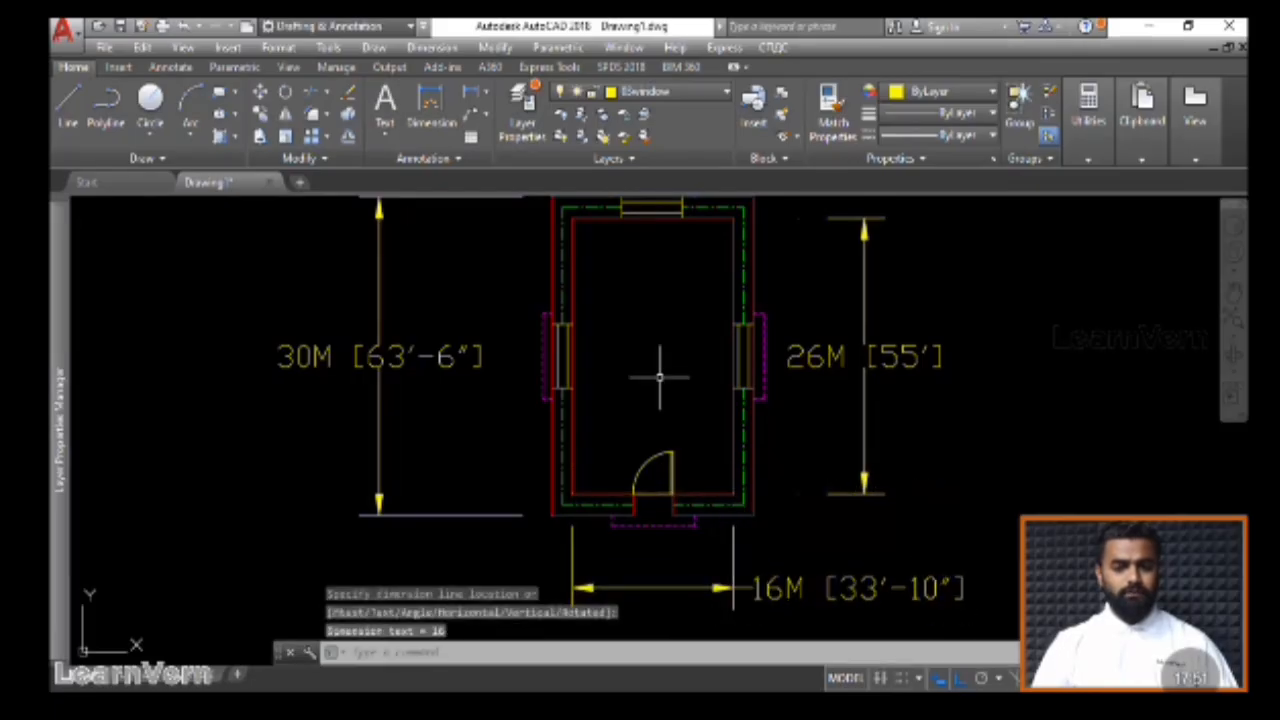
# Try to label the inside of the room with the single-line text "room", picking its height and rotation in the drawing
pyautogui.scroll(-3, 663, 370)
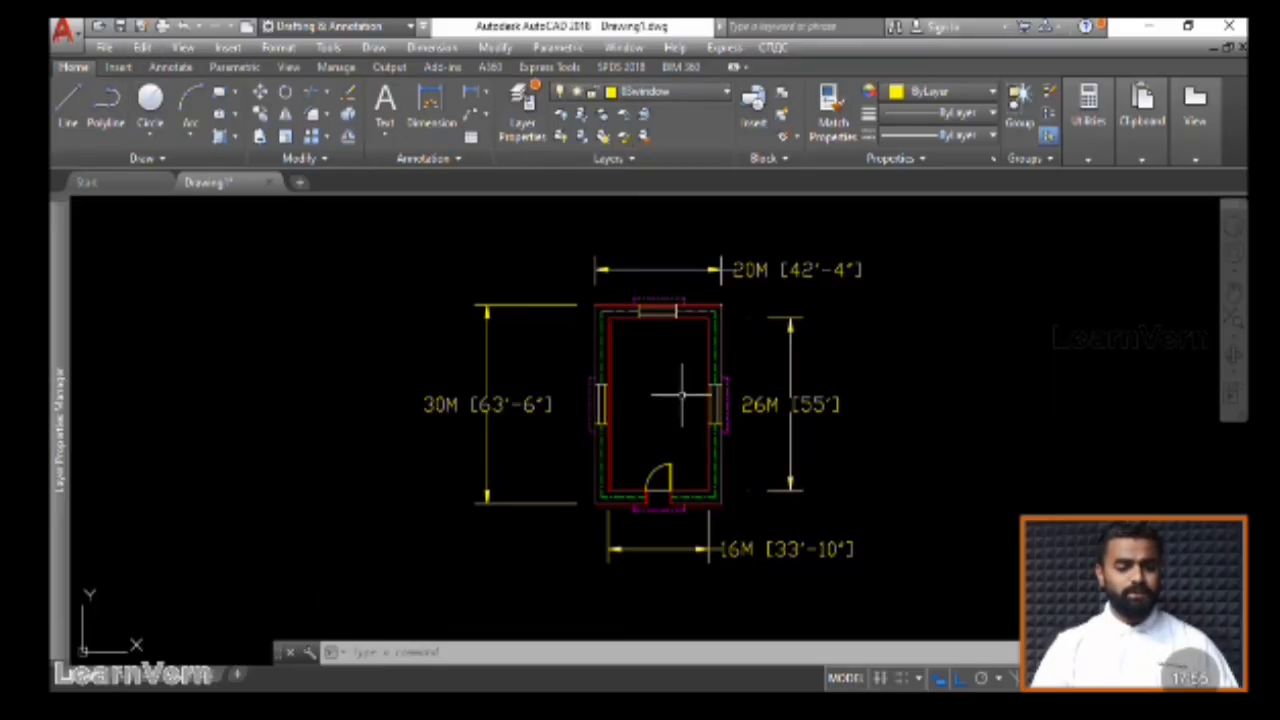
pyautogui.write('e')
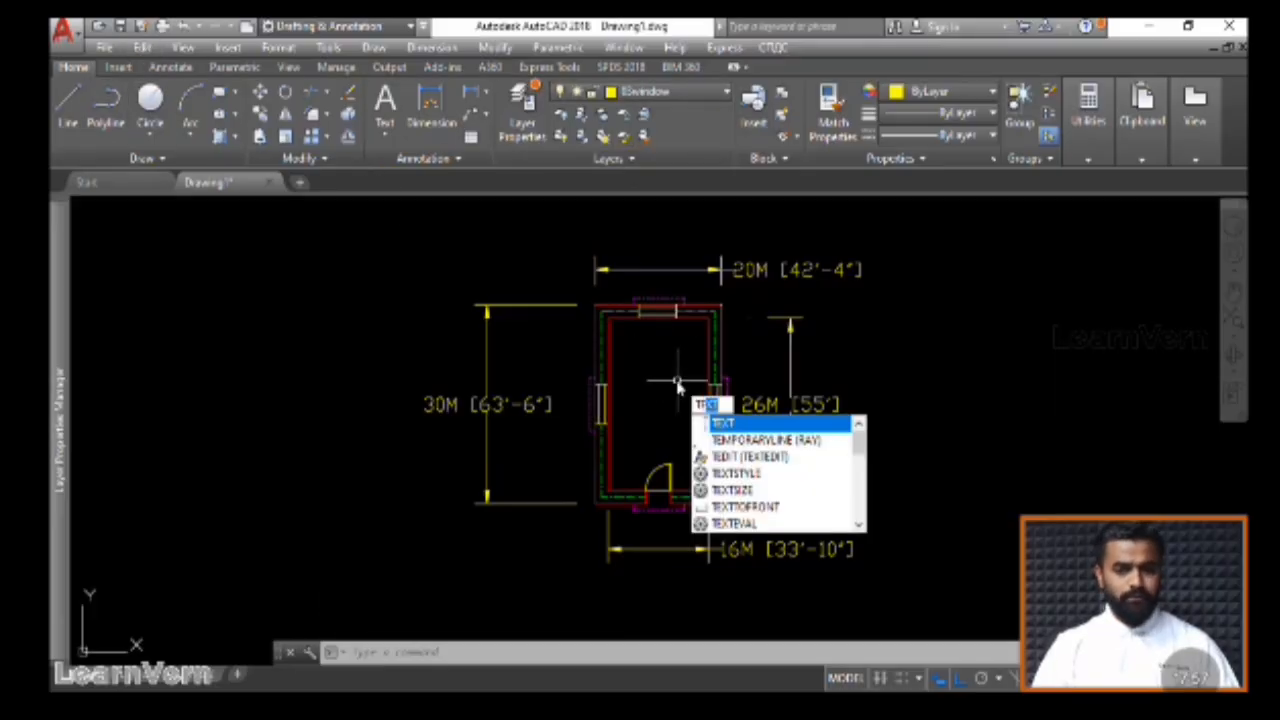
pyautogui.click(741, 427)
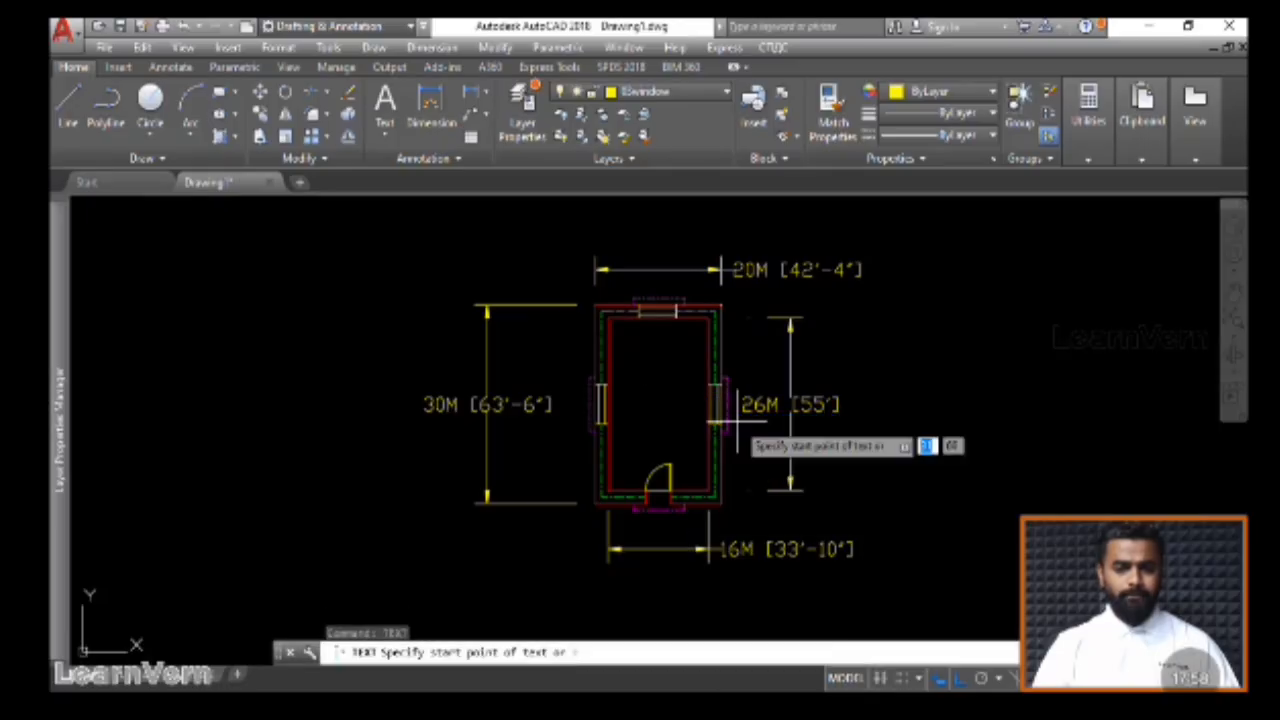
pyautogui.click(621, 385)
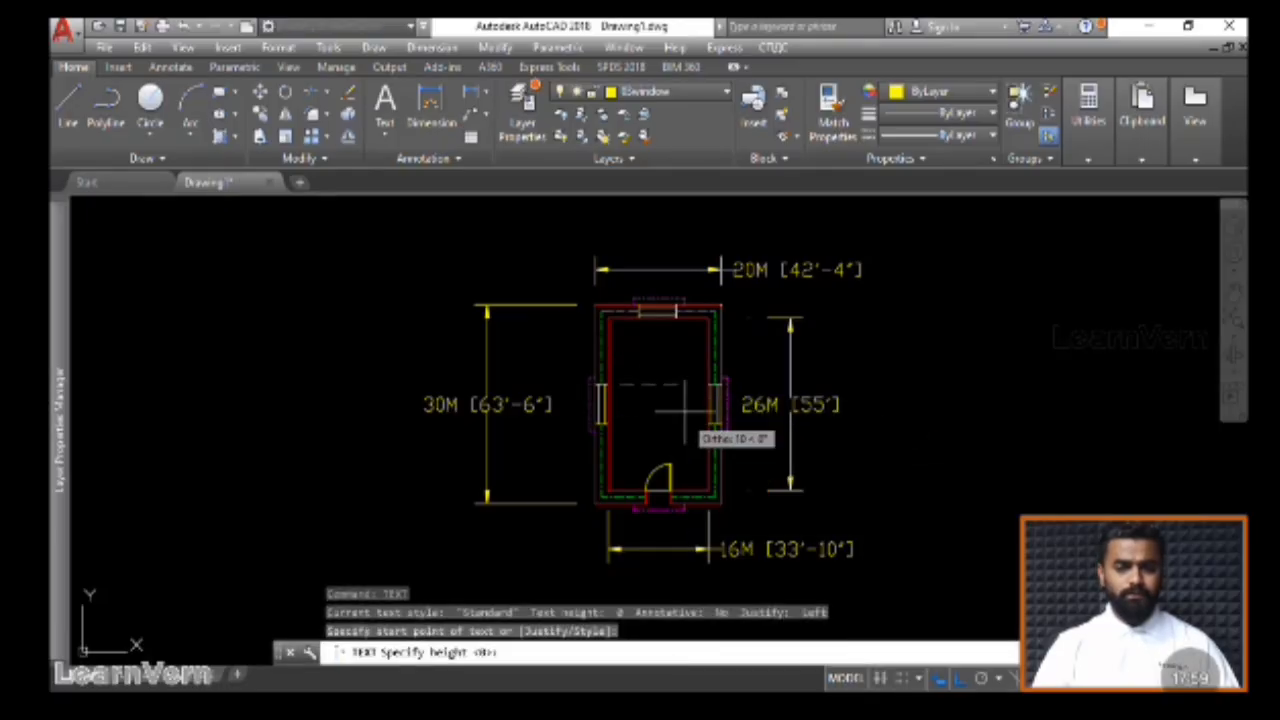
pyautogui.click(685, 403)
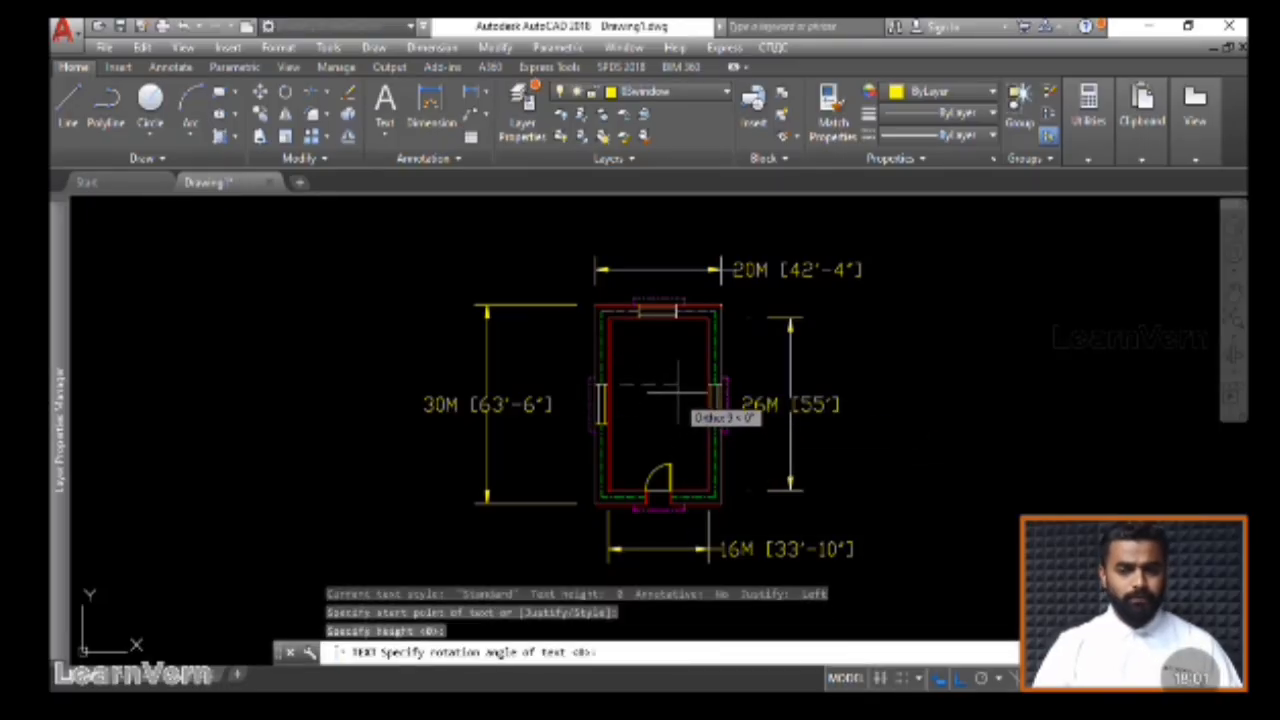
pyautogui.click(679, 371)
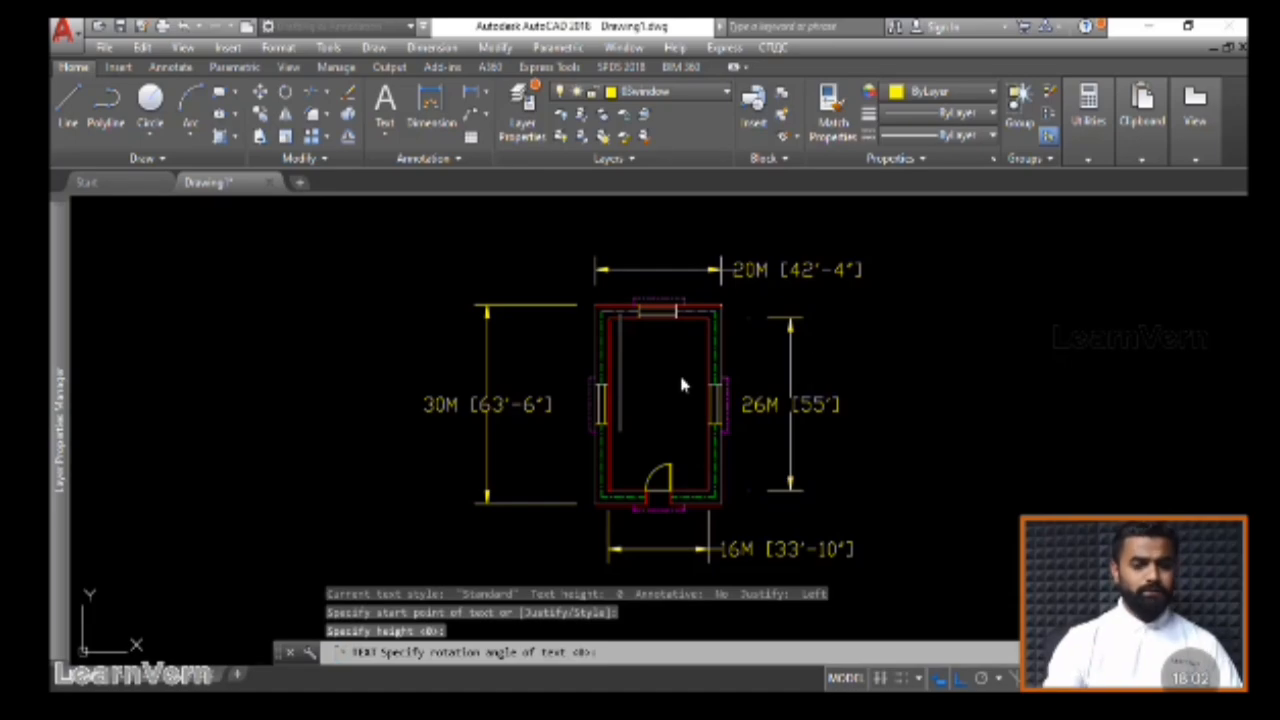
pyautogui.write('room1')
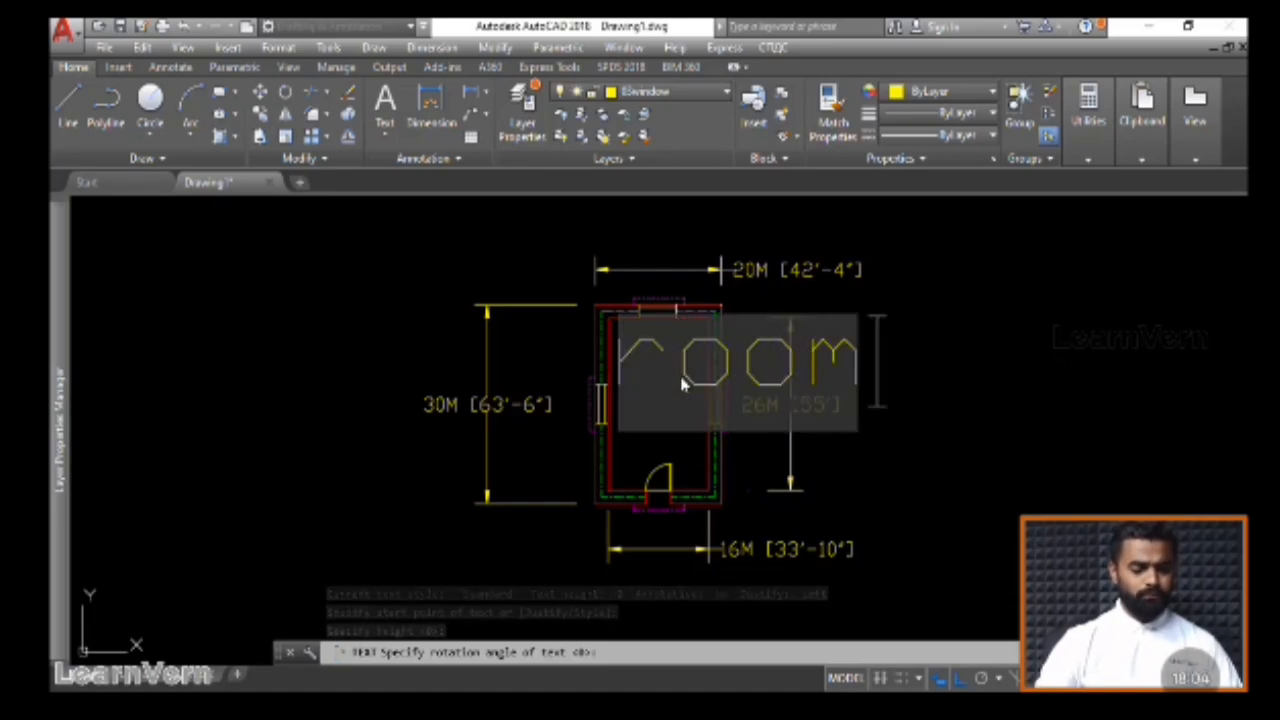
pyautogui.press('BackSpace')
pyautogui.press('BackSpace')
pyautogui.press('BackSpace')
pyautogui.press('BackSpace')
pyautogui.press('BackSpace')
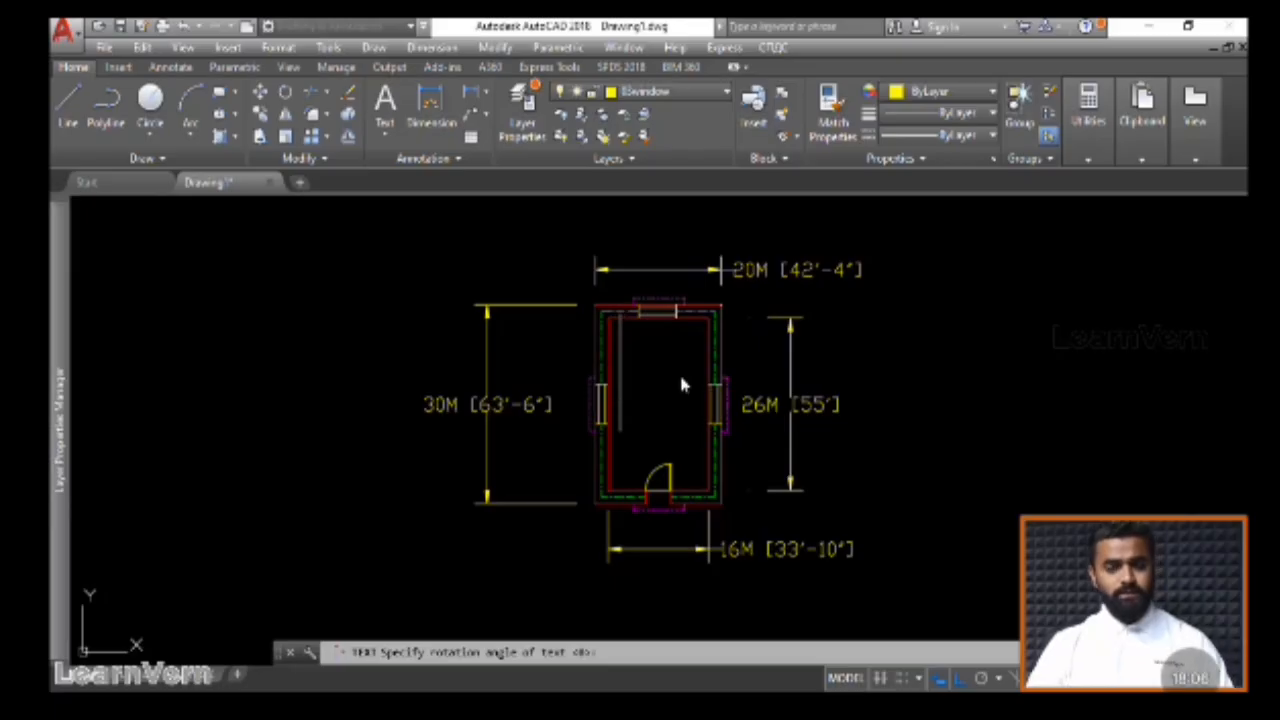
pyautogui.press('Return')
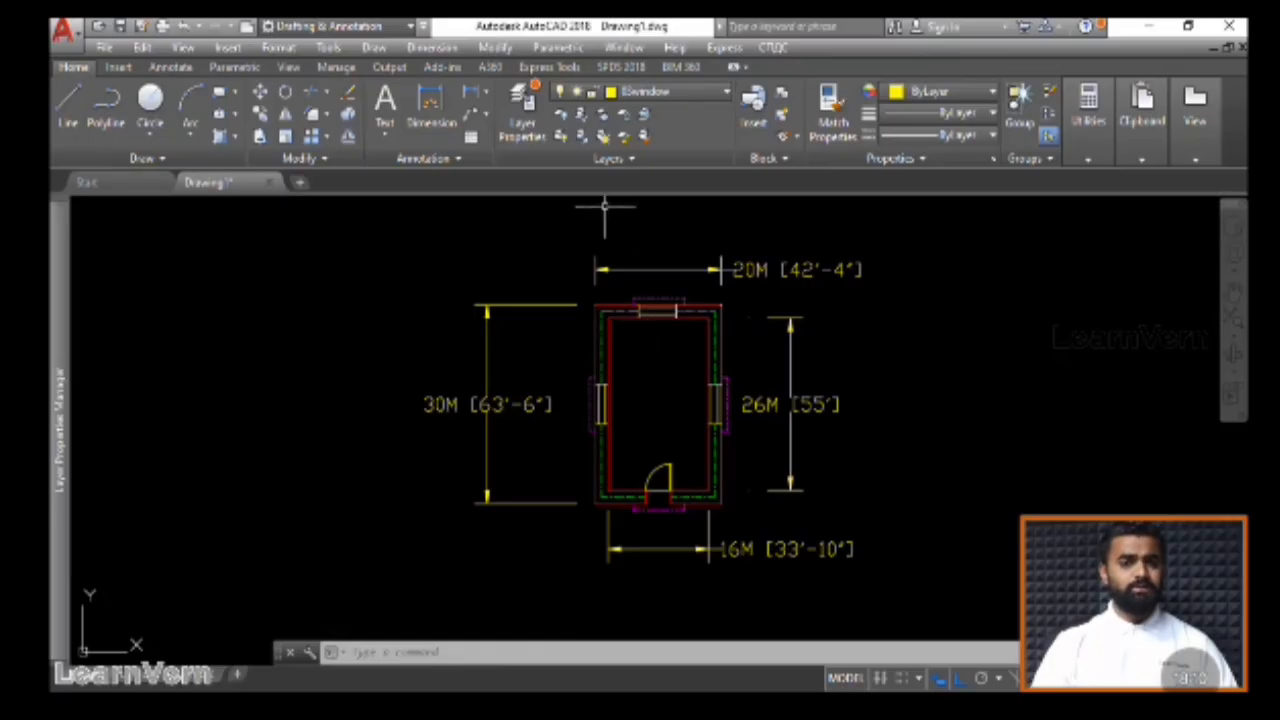
# Add the multiline text "ROOM-1" inside the room, in a text box spanning most of the room's inner width
pyautogui.click(390, 113)
pyautogui.click(386, 138)
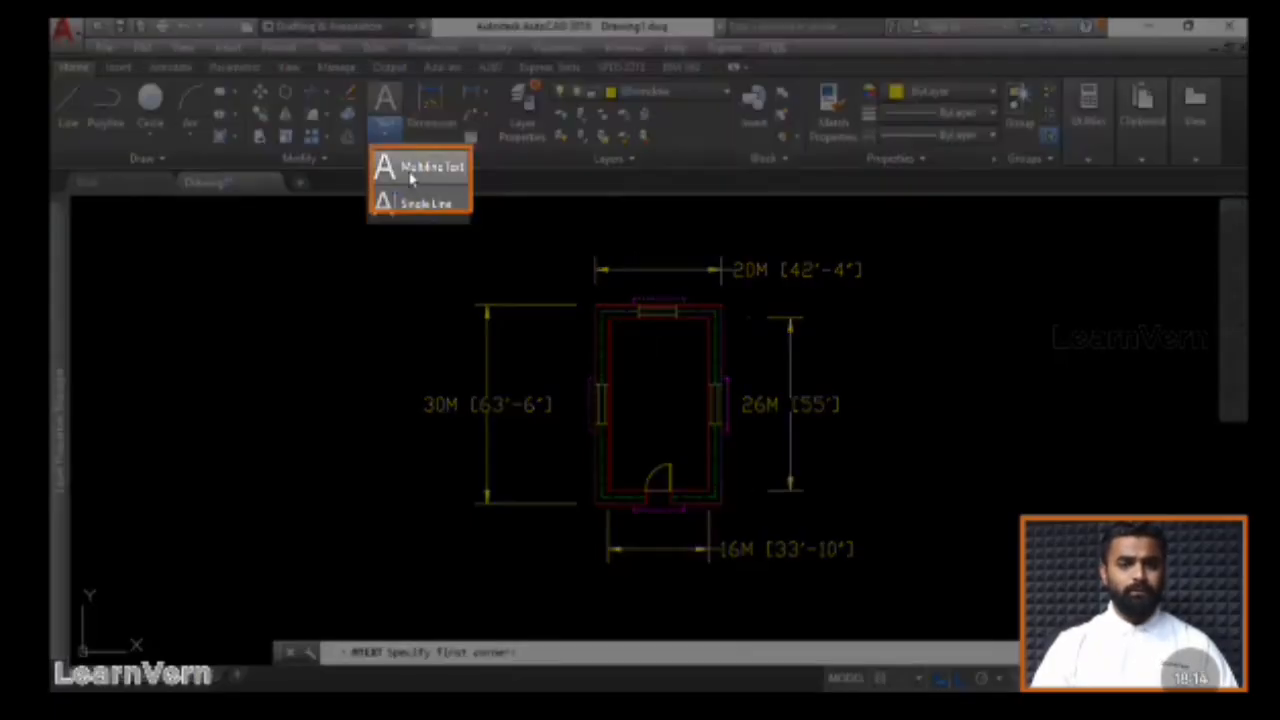
pyautogui.click(408, 170)
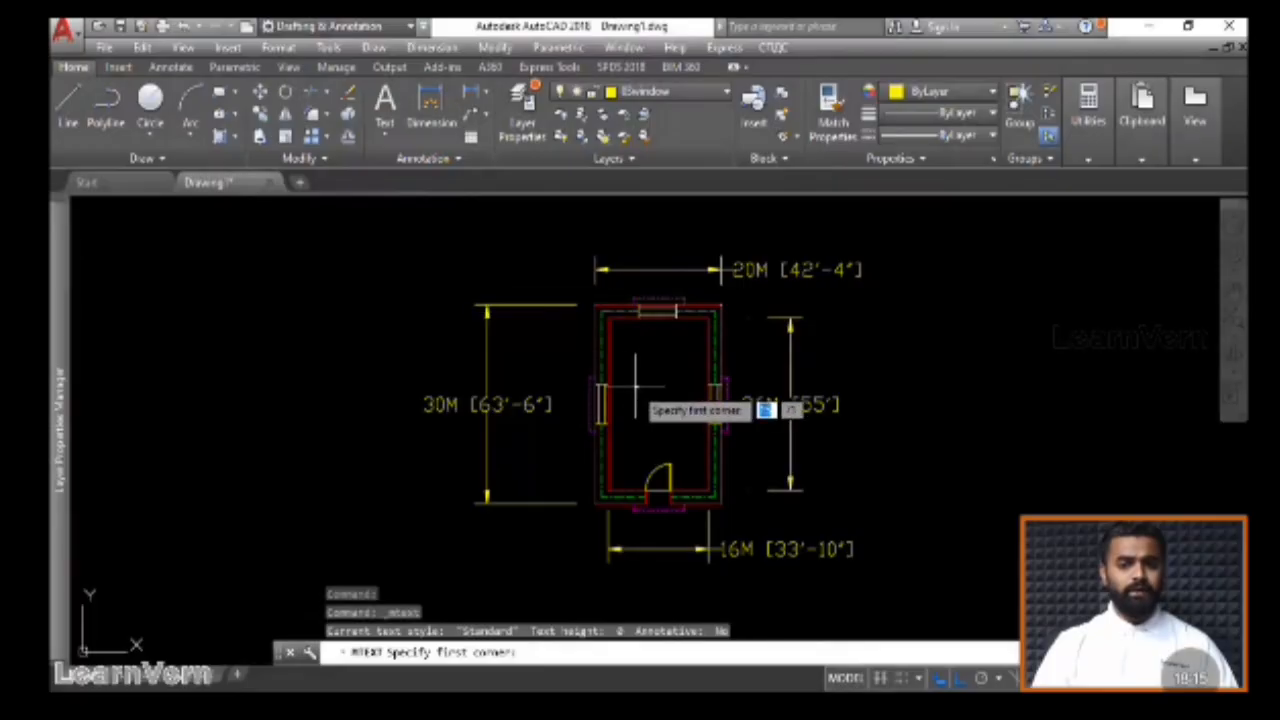
pyautogui.click(621, 367)
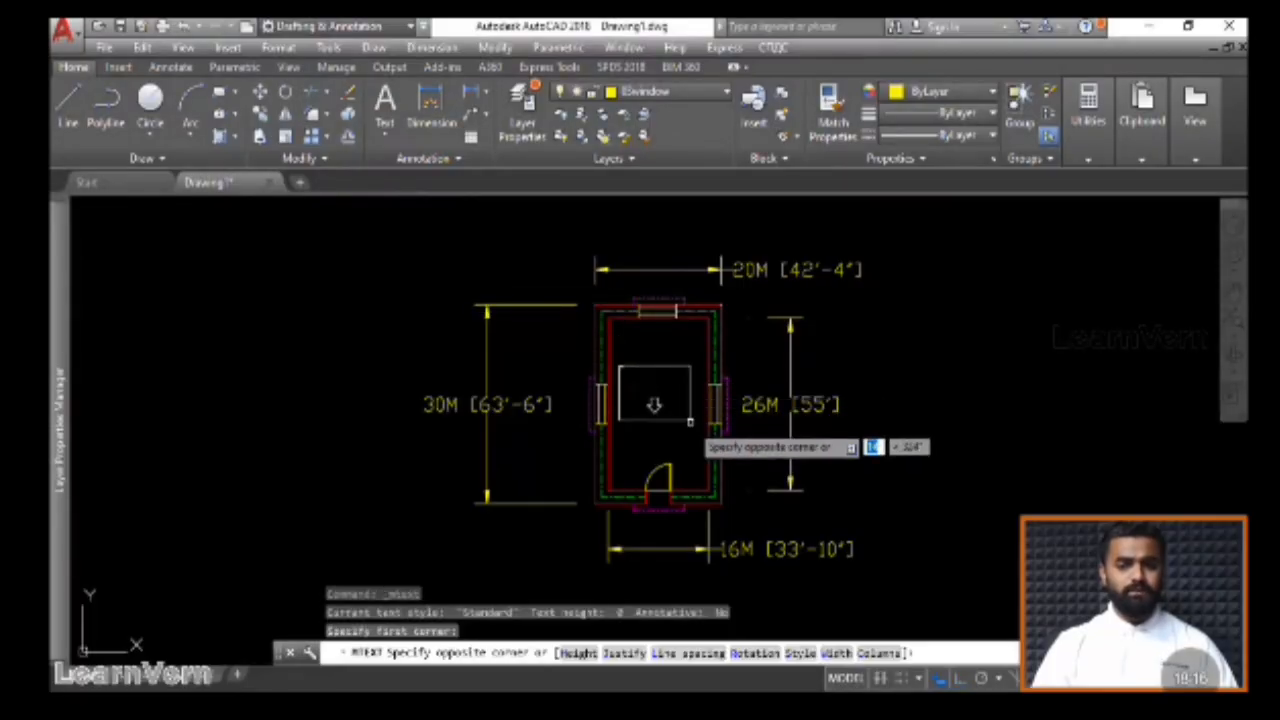
pyautogui.click(690, 443)
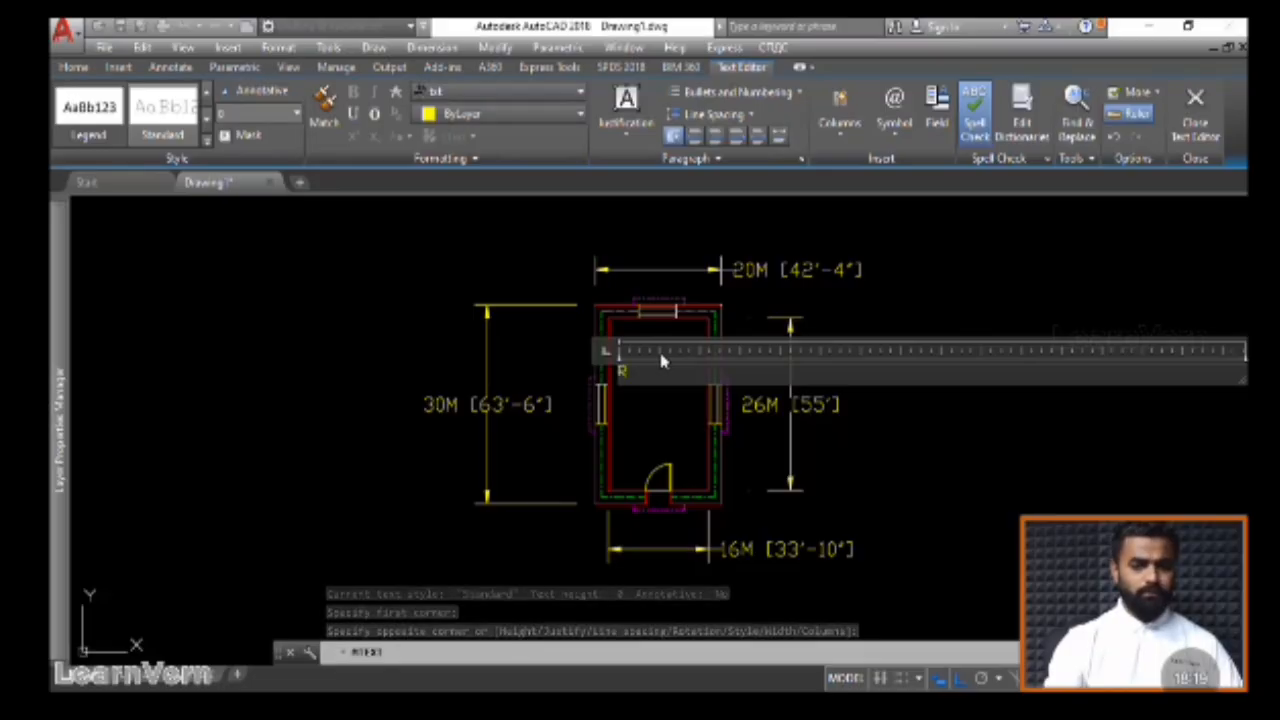
pyautogui.write('ROOM-1')
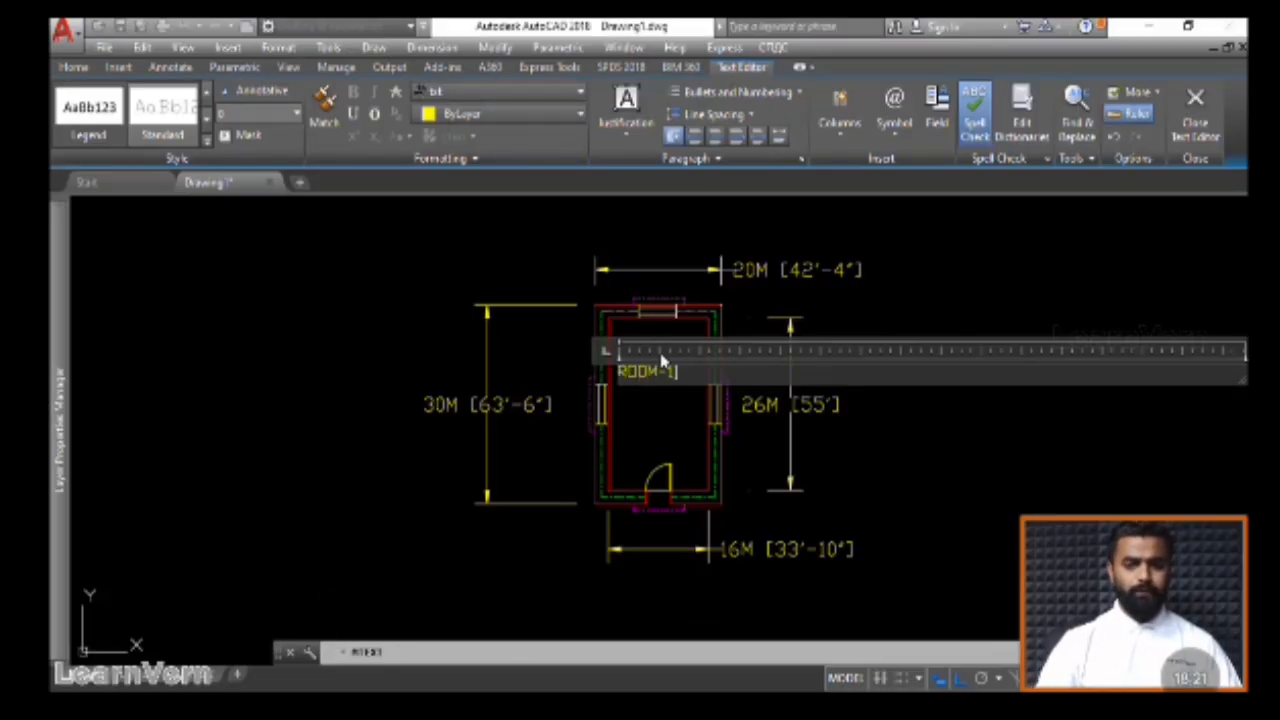
pyautogui.click(933, 465)
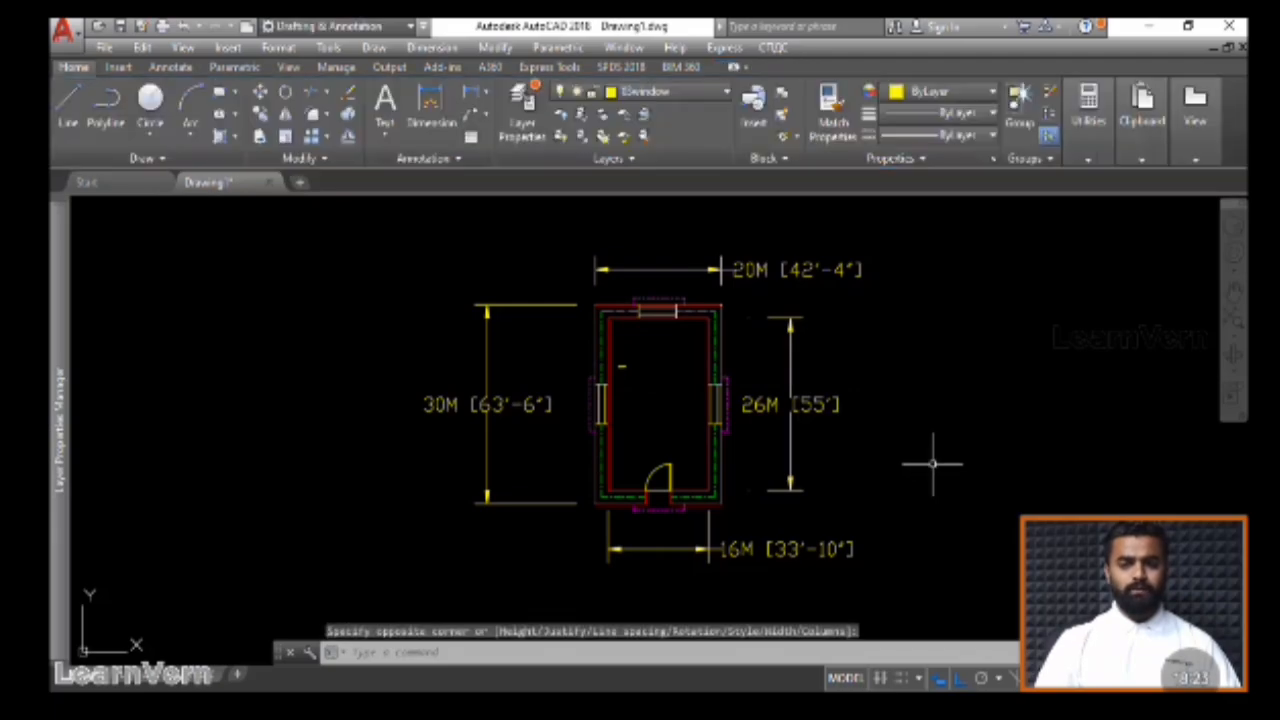
pyautogui.click(621, 367)
pyautogui.click(620, 366)
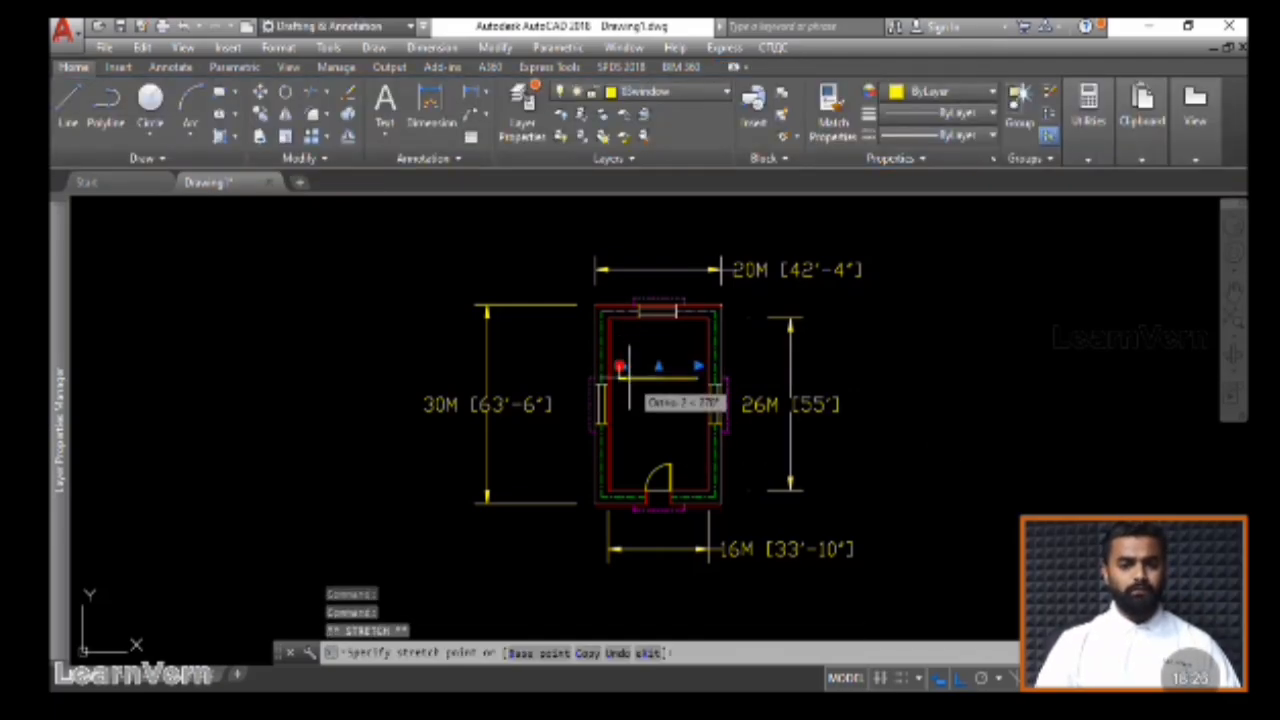
pyautogui.press('Escape')
# Set the text height of the ROOM-1 label to 0.5
pyautogui.scroll(4, 620, 366)
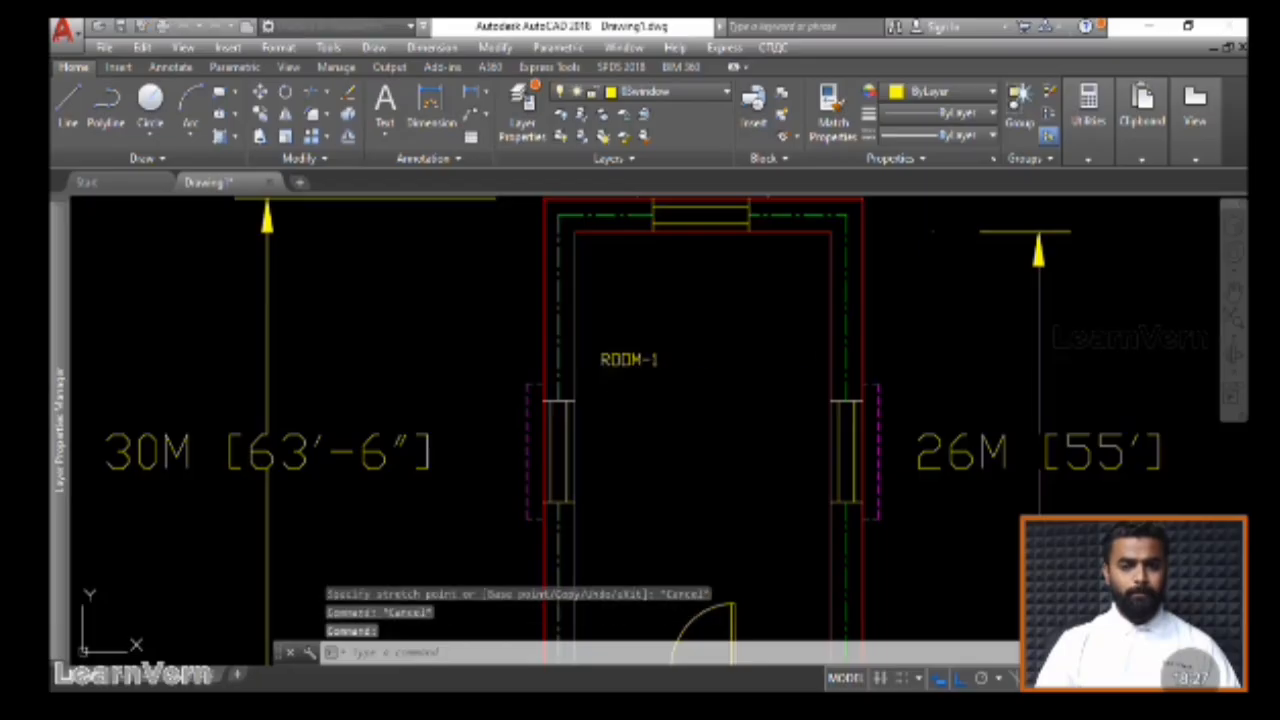
pyautogui.doubleClick(612, 357)
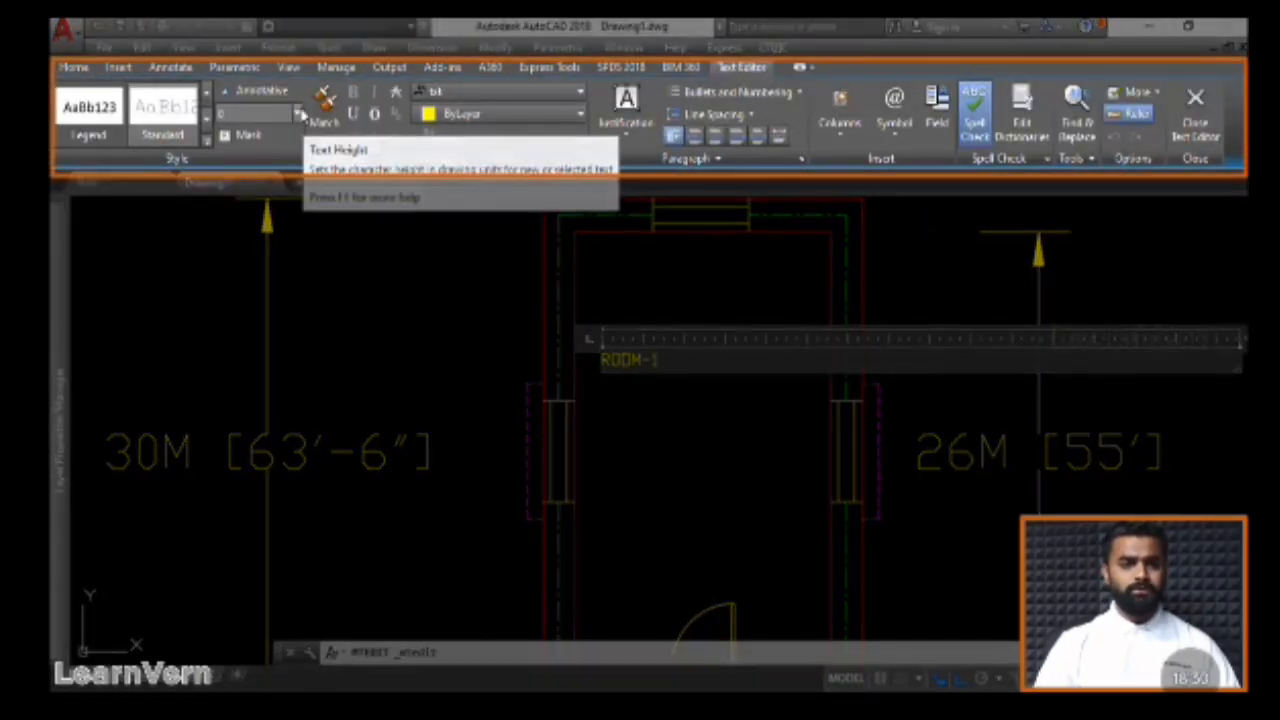
pyautogui.click(298, 115)
pyautogui.click(250, 109)
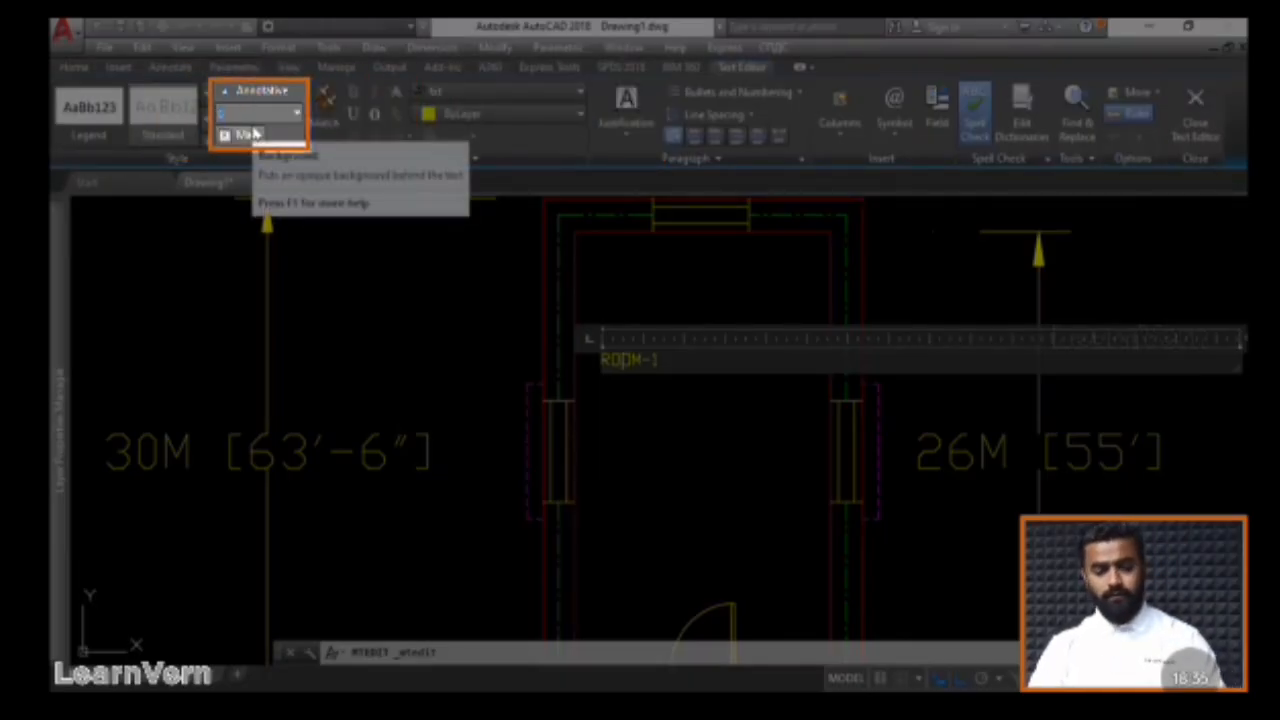
pyautogui.write('3')
pyautogui.press('Return')
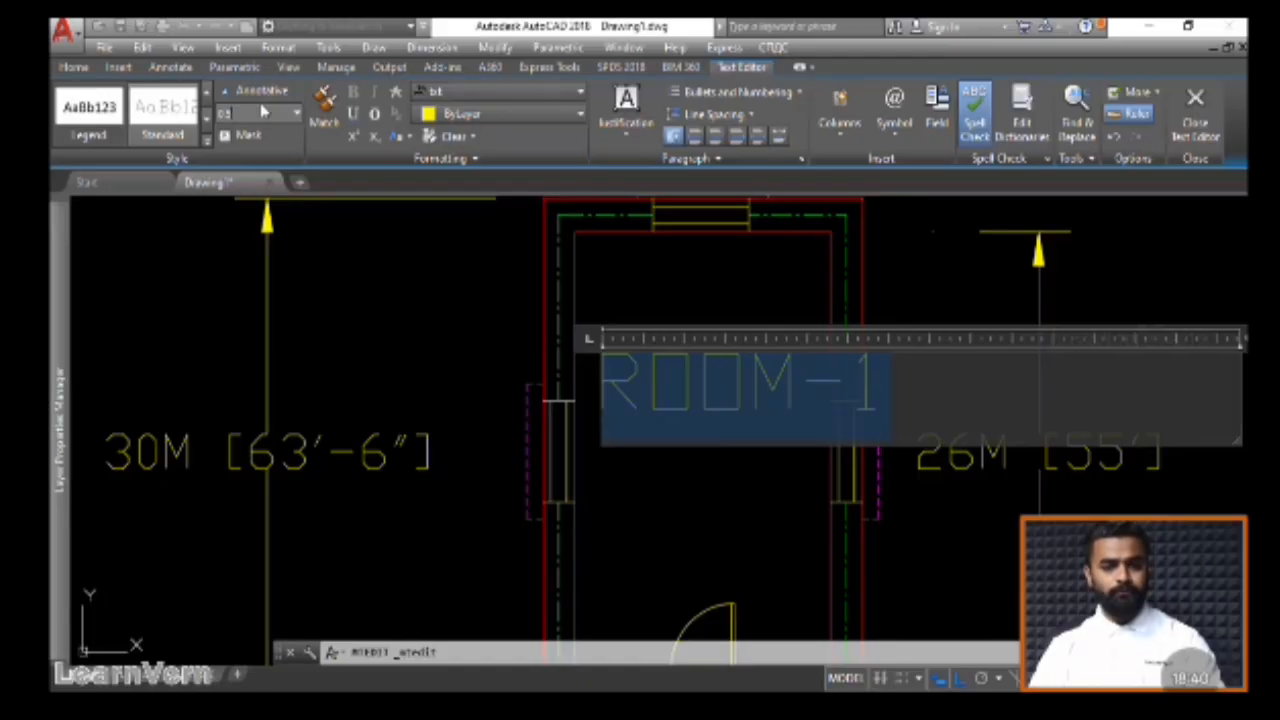
pyautogui.press('Return')
pyautogui.click(746, 474)
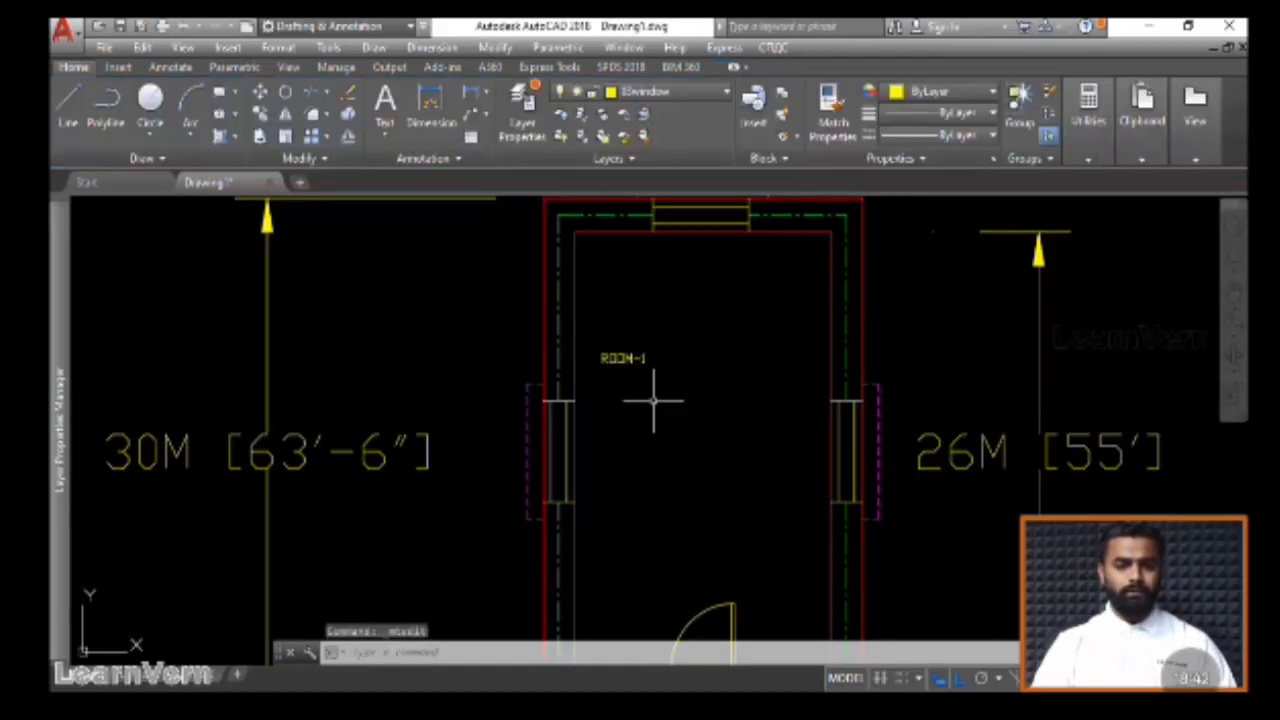
# Turn off Ortho mode and move the ROOM-1 label to the centre of the room
pyautogui.click(624, 357)
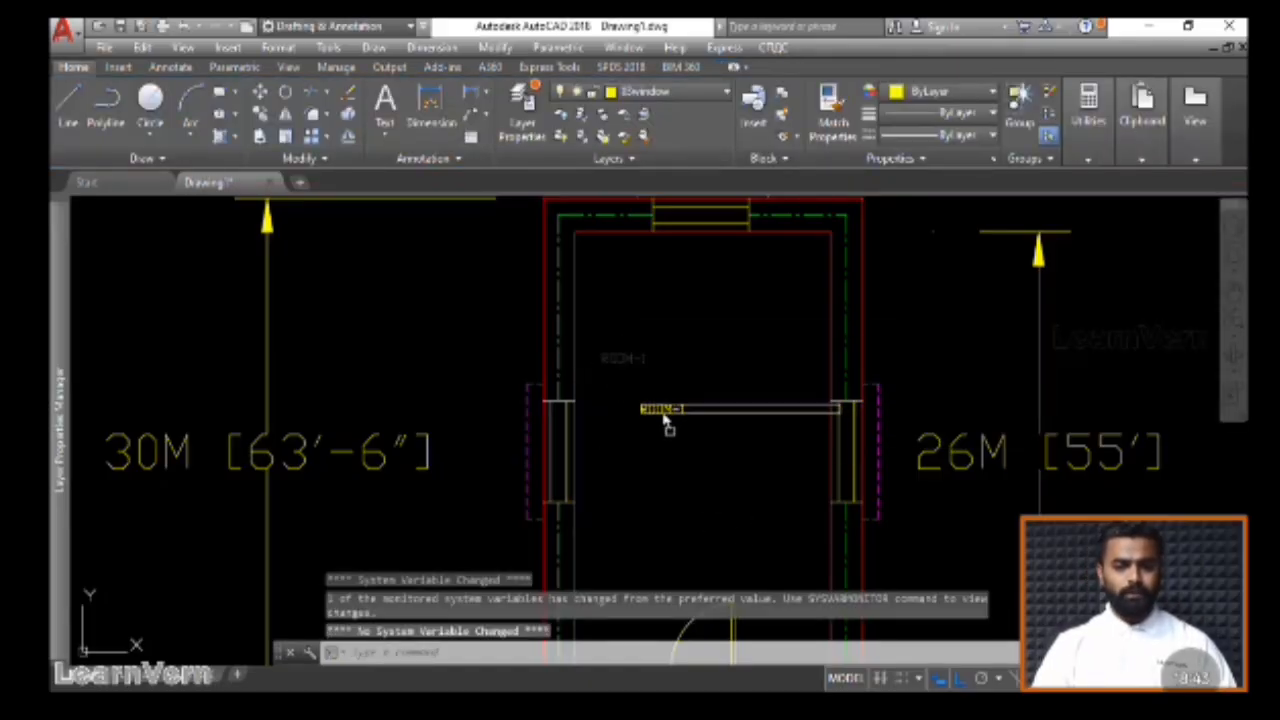
pyautogui.click(680, 424)
pyautogui.click(678, 422)
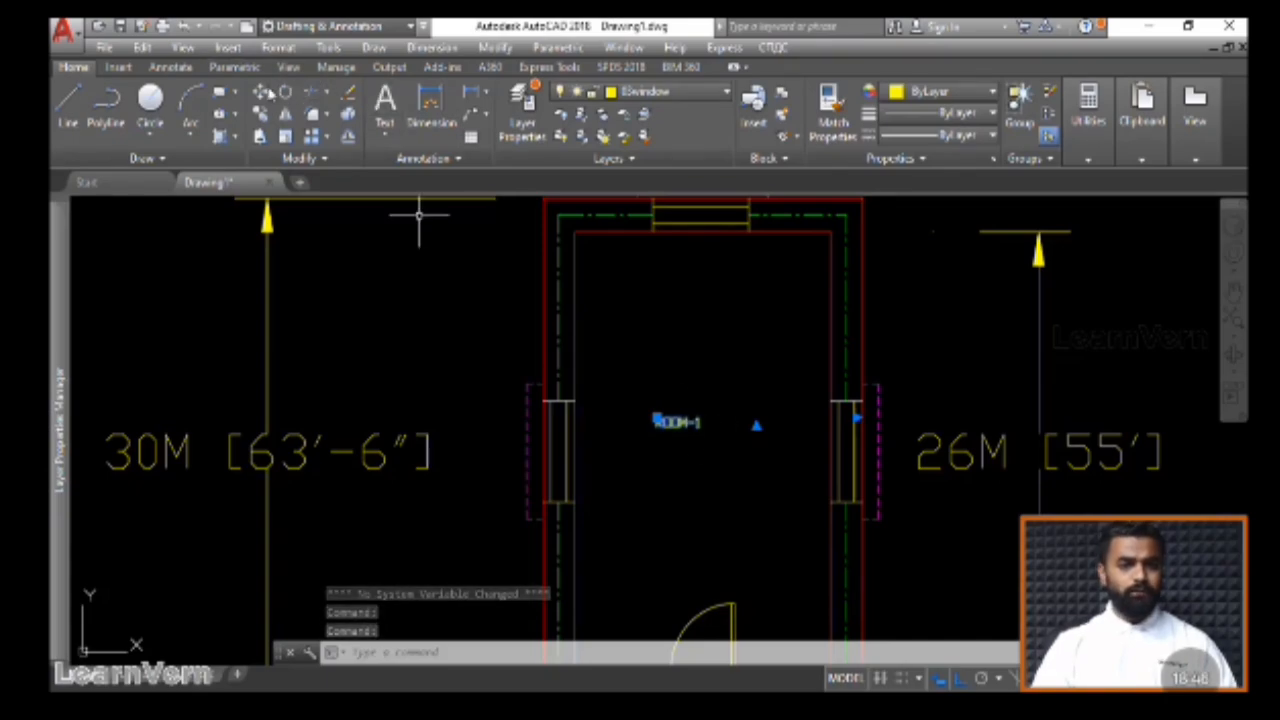
pyautogui.click(260, 92)
pyautogui.click(417, 308)
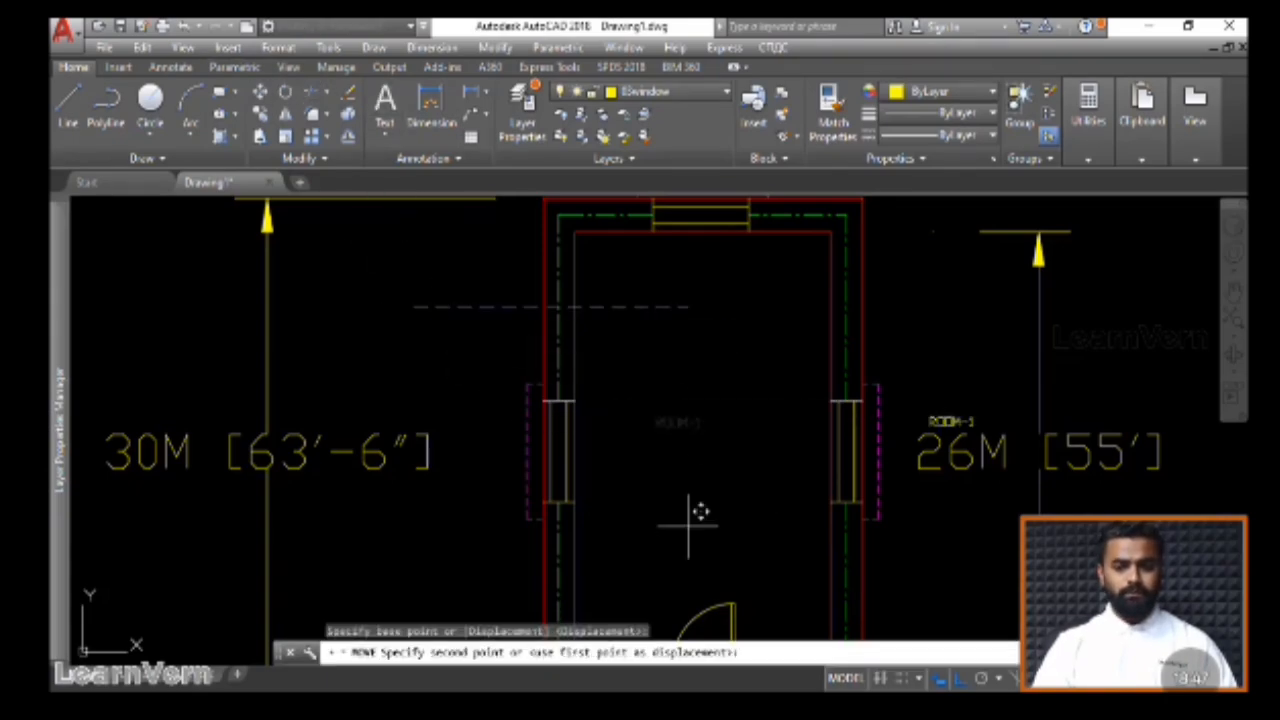
pyautogui.click(958, 680)
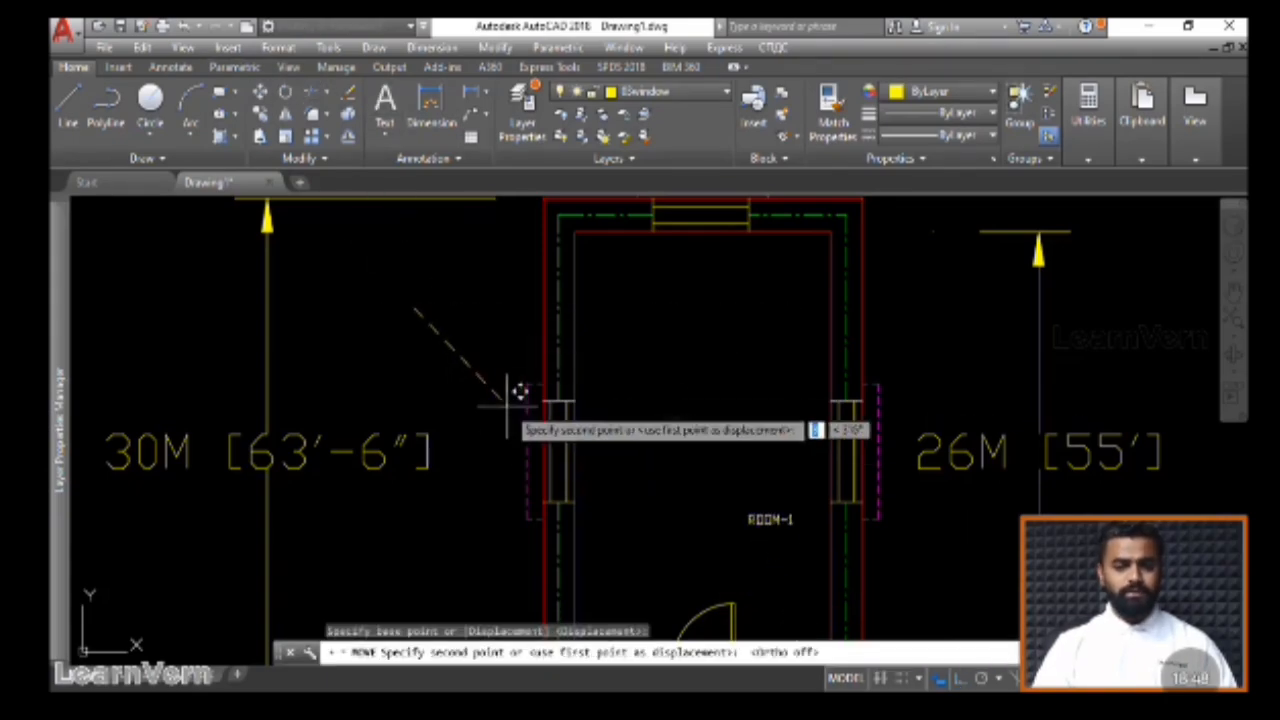
pyautogui.click(441, 335)
pyautogui.scroll(-3, 720, 418)
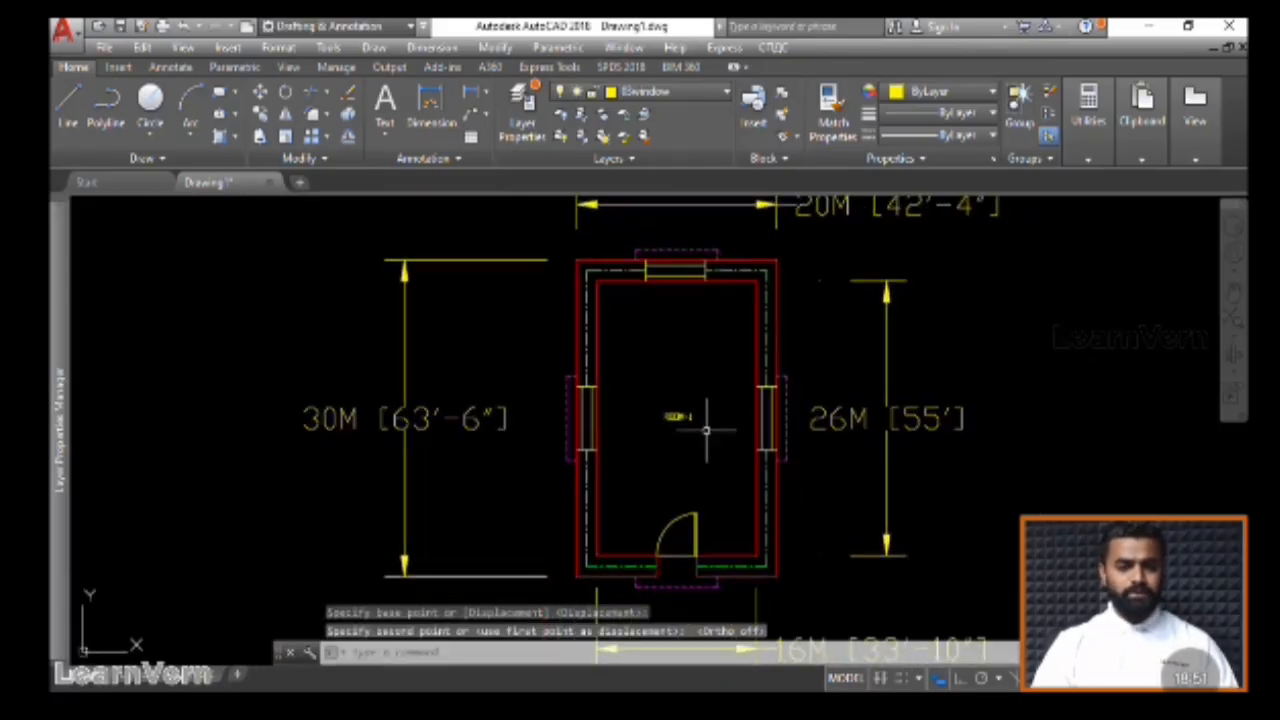
# Copy the ROOM-1 label to outside the left wall's window and change the copy's text to W1
pyautogui.click(720, 446)
pyautogui.click(649, 359)
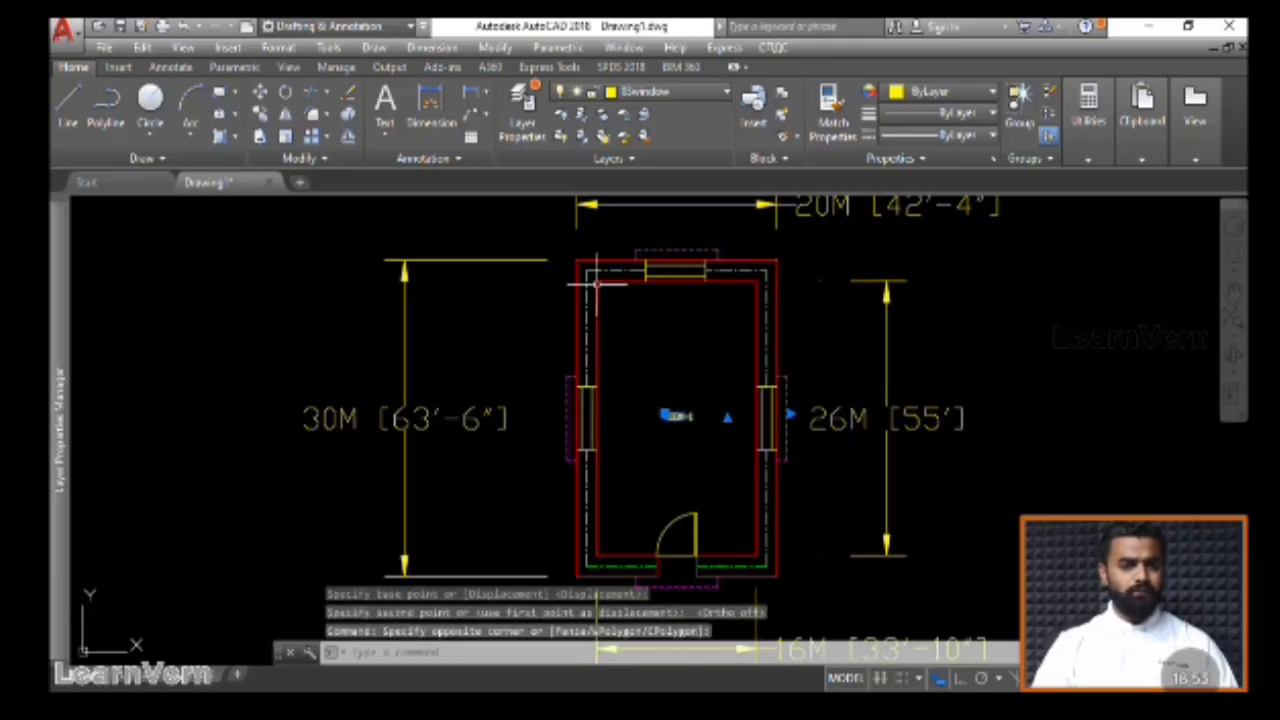
pyautogui.click(259, 92)
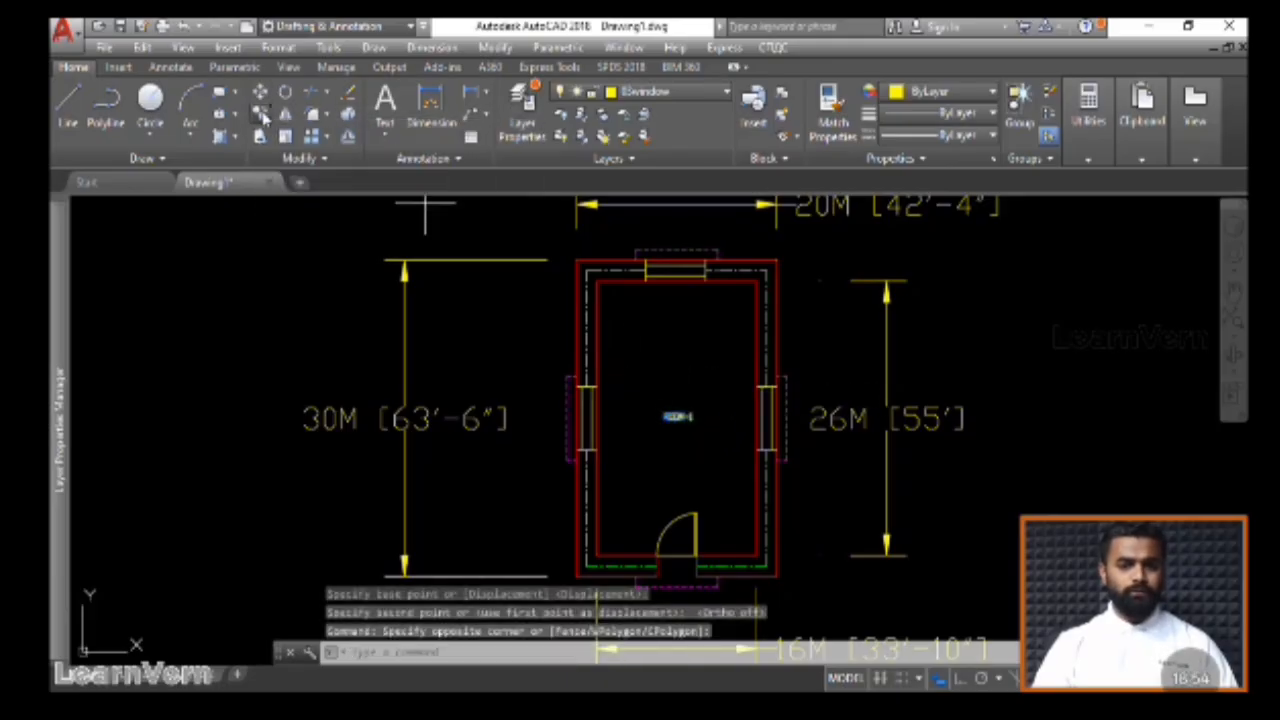
pyautogui.click(680, 418)
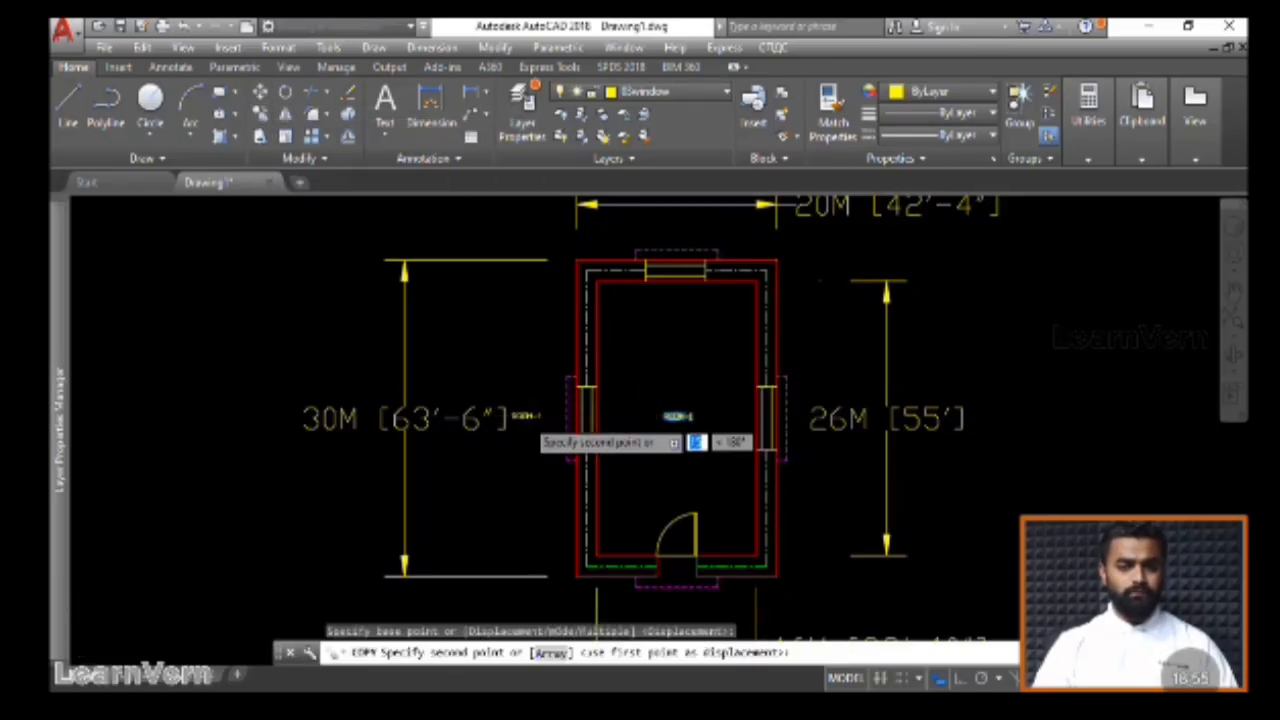
pyautogui.scroll(3, 525, 414)
pyautogui.click(568, 405)
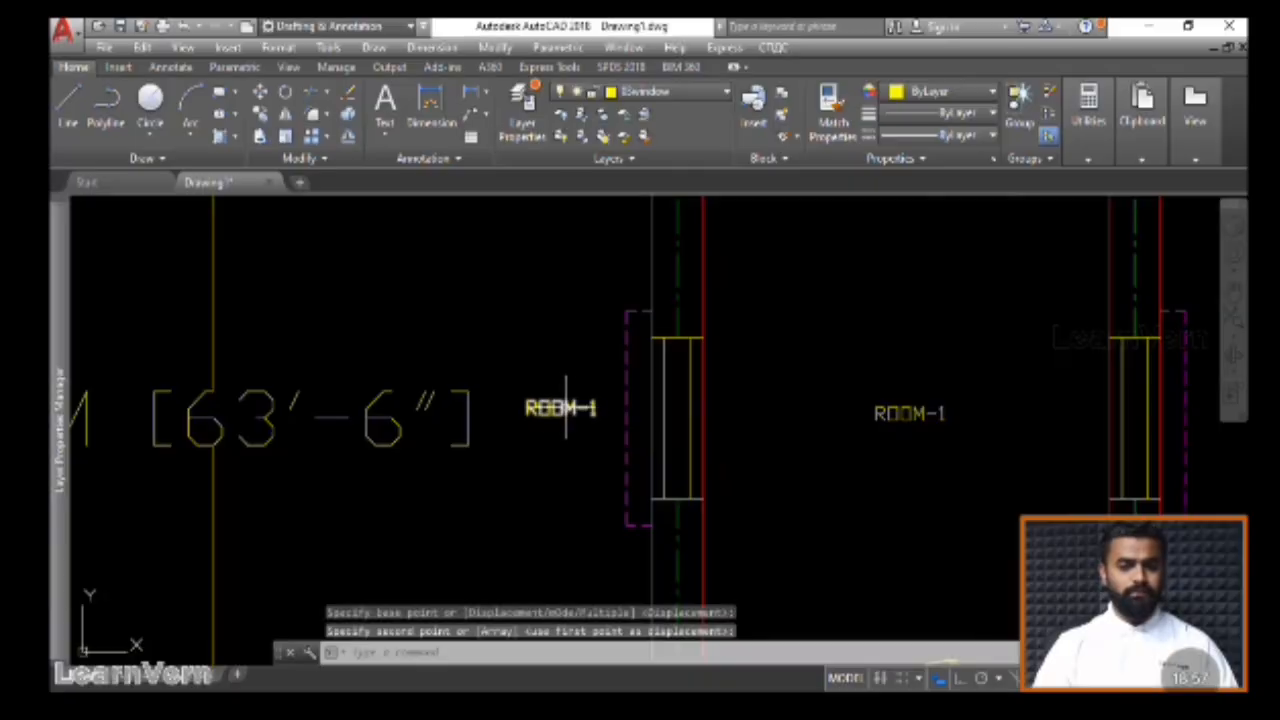
pyautogui.doubleClick(566, 406)
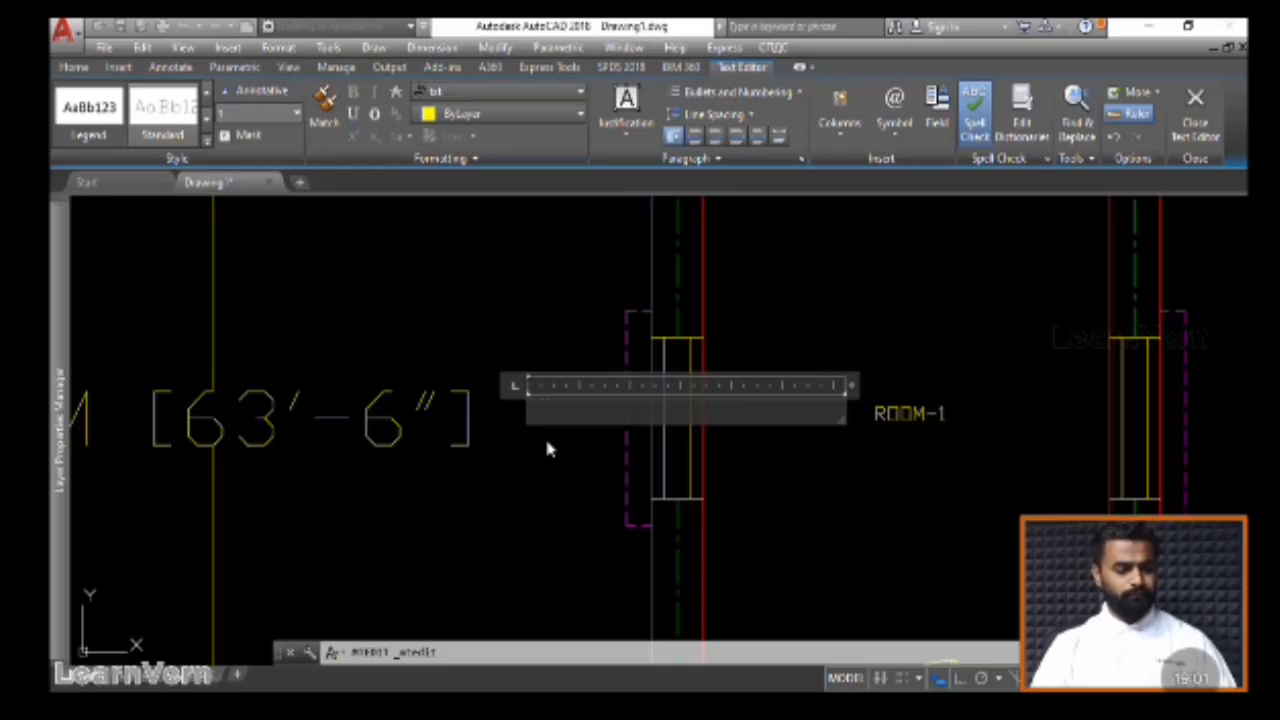
pyautogui.click(546, 478)
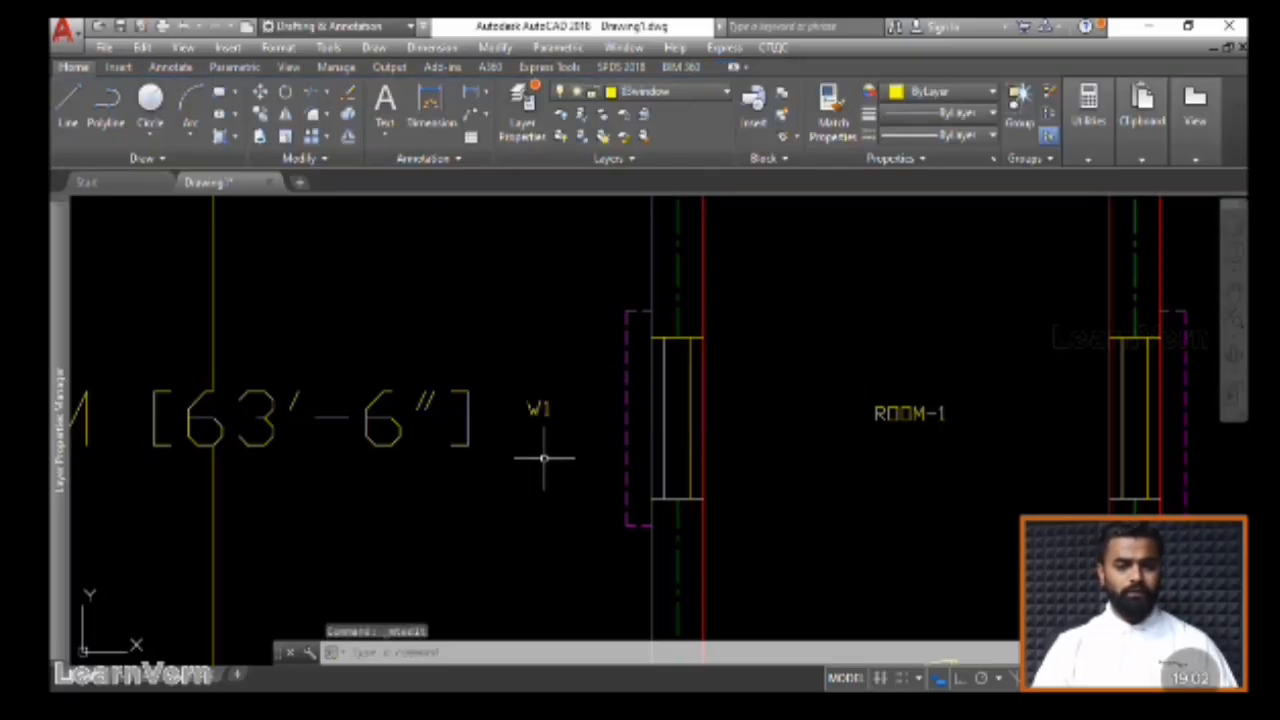
# Move the W1 label closer to the chhaja outline of the left wall's window
pyautogui.click(551, 443)
pyautogui.click(530, 390)
pyautogui.click(260, 93)
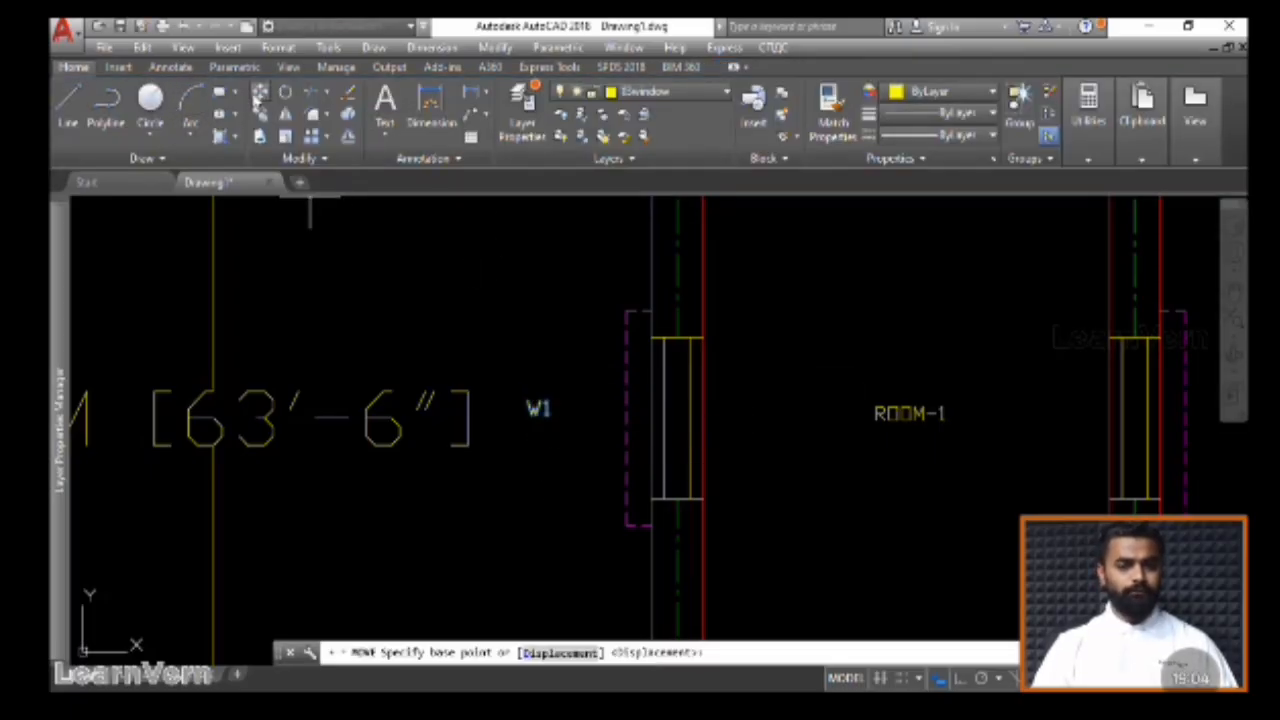
pyautogui.click(438, 519)
pyautogui.click(489, 511)
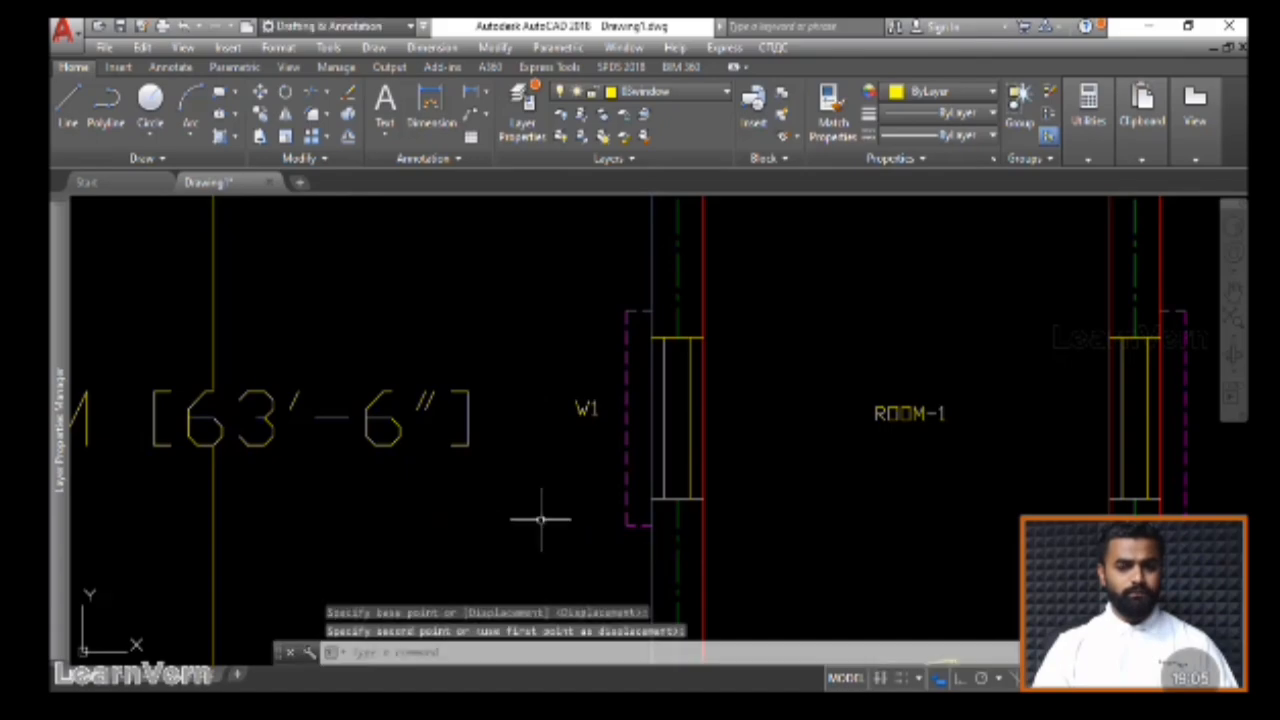
# Copy the W1 label to the outside of the right wall's window, just beyond its chhaja outline
pyautogui.scroll(-3, 848, 480)
pyautogui.moveTo(844, 481); pyautogui.dragTo(693, 467, button='middle')
pyautogui.click(536, 425)
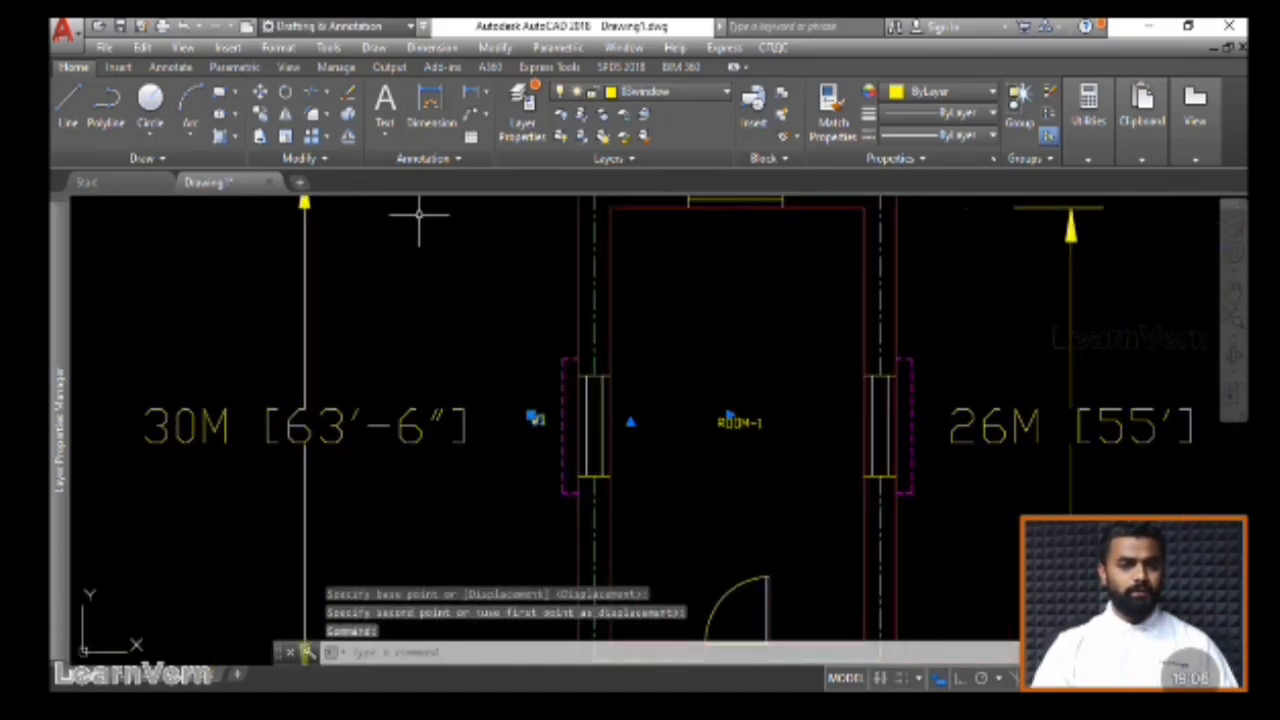
pyautogui.click(260, 113)
pyautogui.click(520, 472)
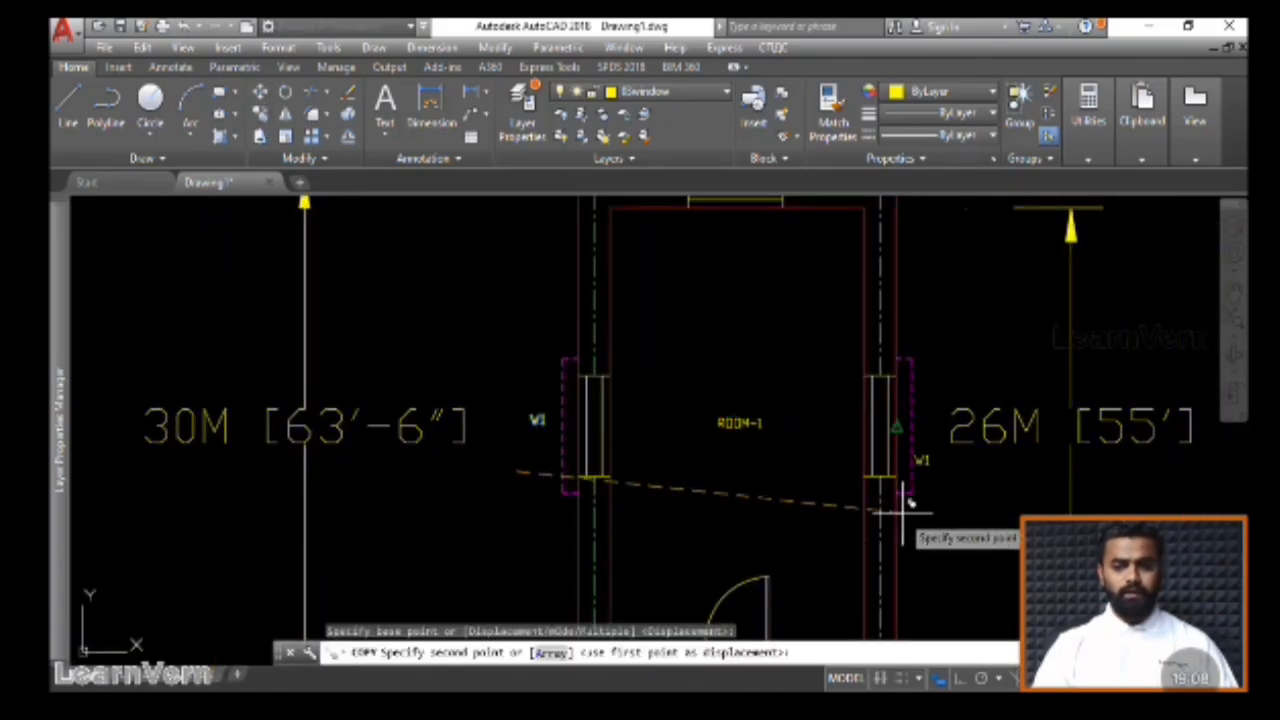
pyautogui.scroll(5, 925, 468)
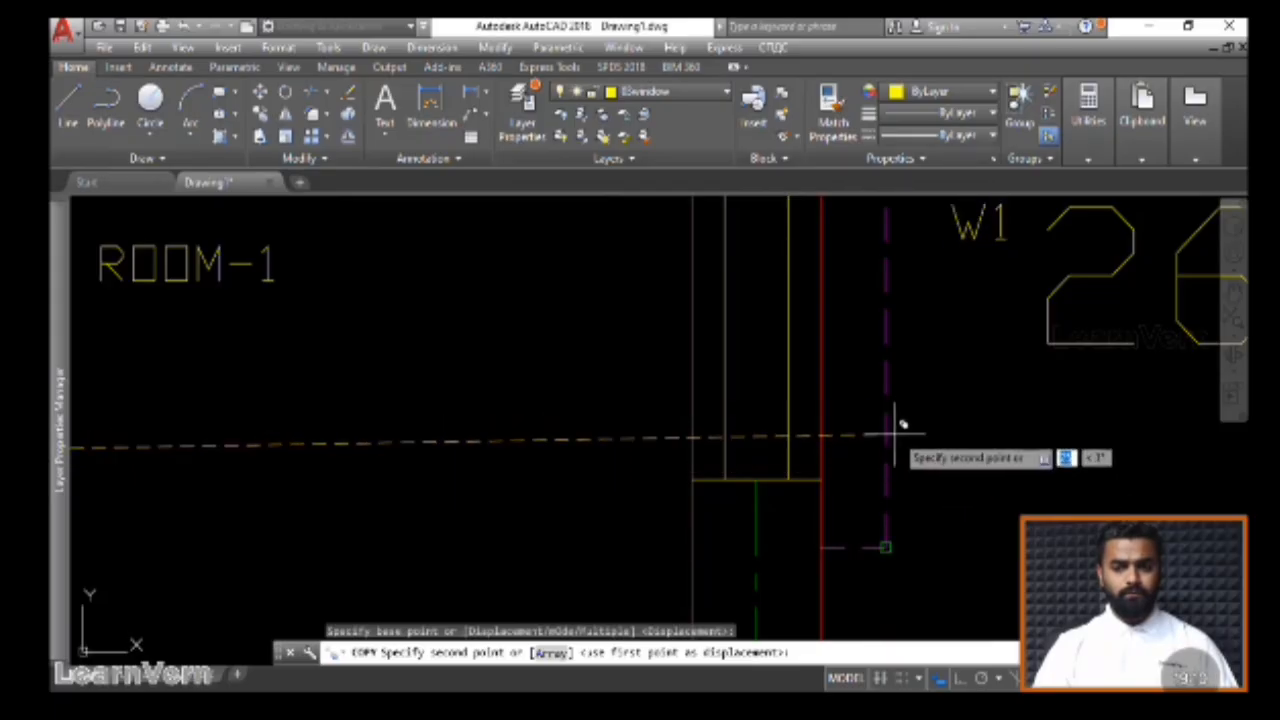
pyautogui.click(906, 438)
pyautogui.scroll(-3, 910, 425)
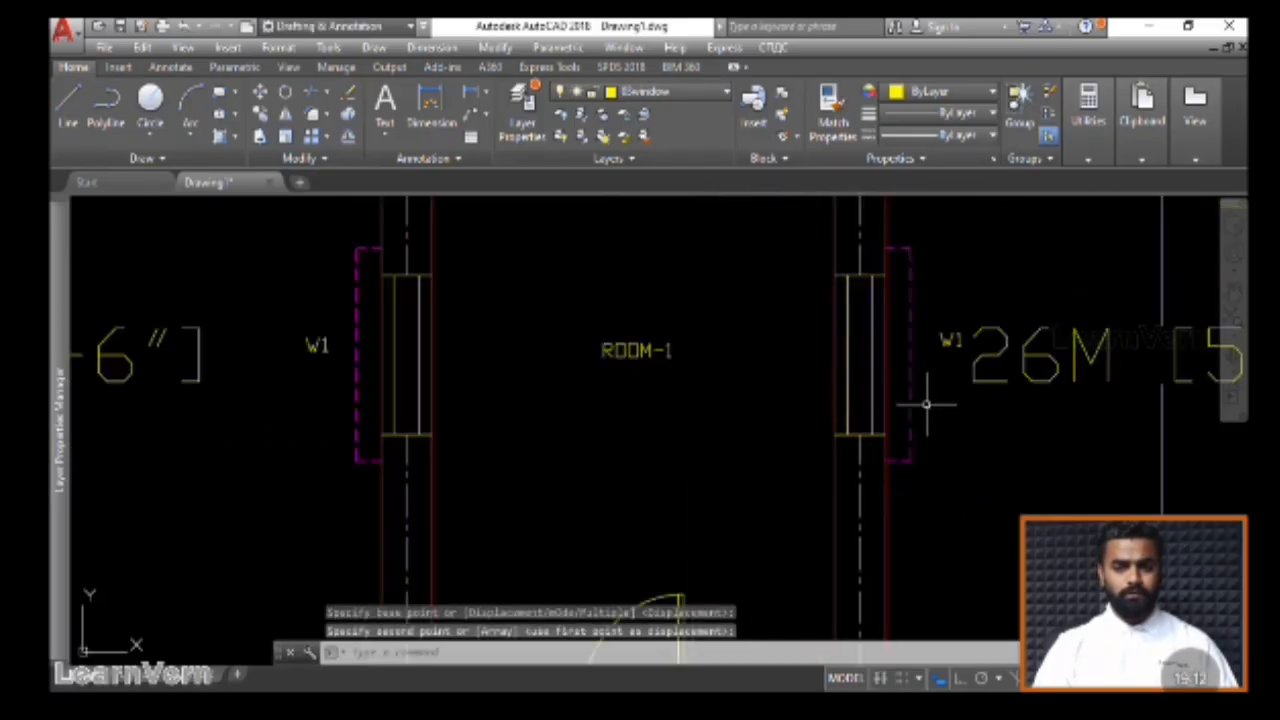
# Move the right window's W1 label closer to the chhaja, away from the inner-length dimension text
pyautogui.click(259, 92)
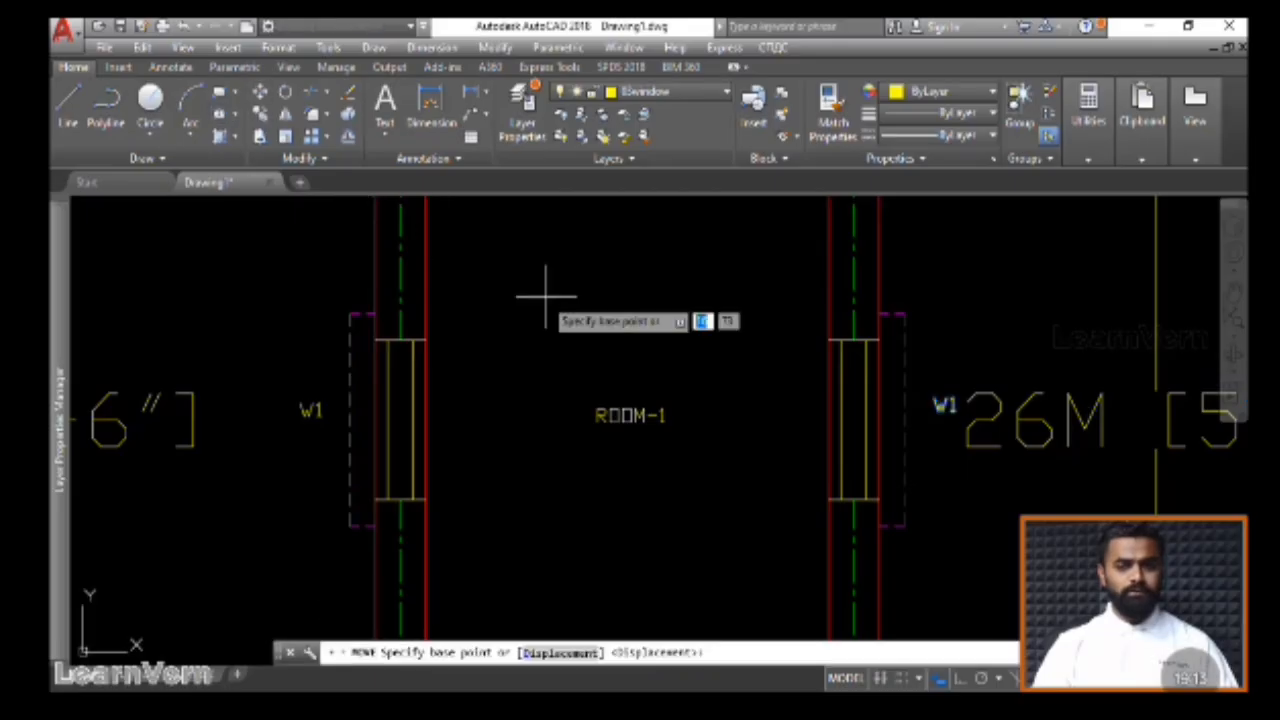
pyautogui.click(578, 290)
pyautogui.click(575, 292)
# Copy the right window's W1 label to above the top wall's window, centred over its chhaja outline
pyautogui.click(925, 408)
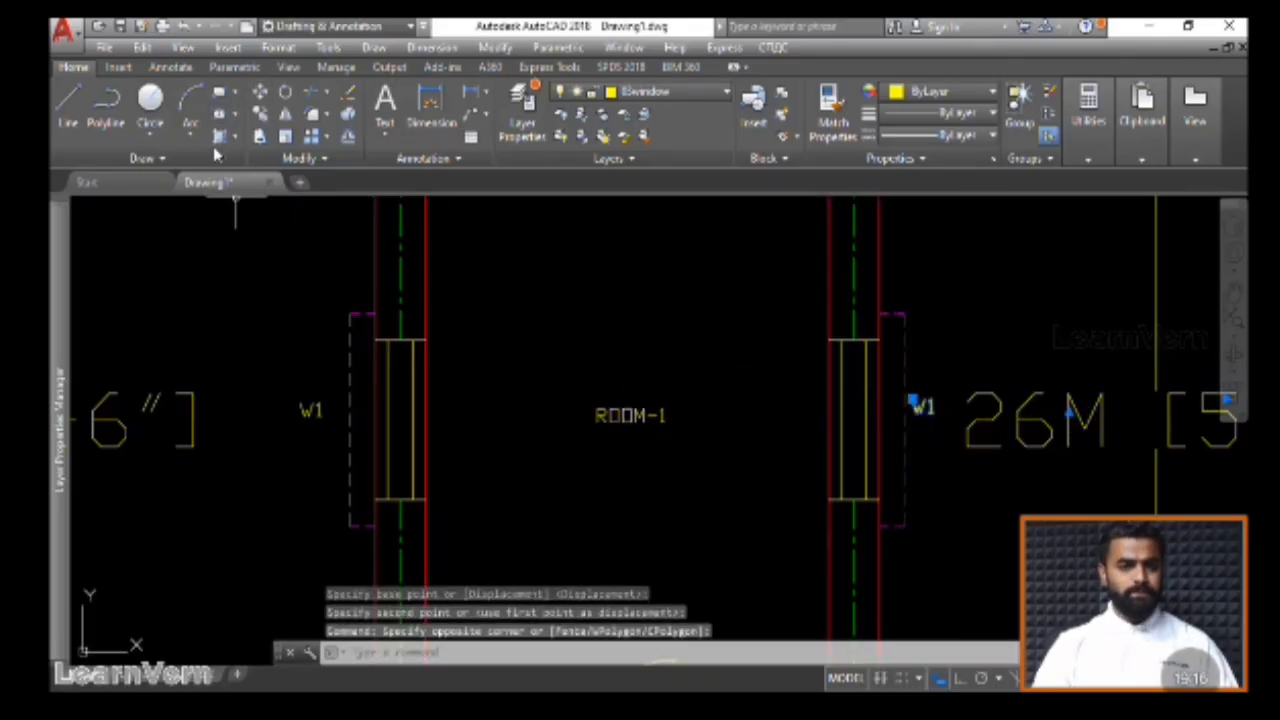
pyautogui.click(265, 120)
pyautogui.click(922, 404)
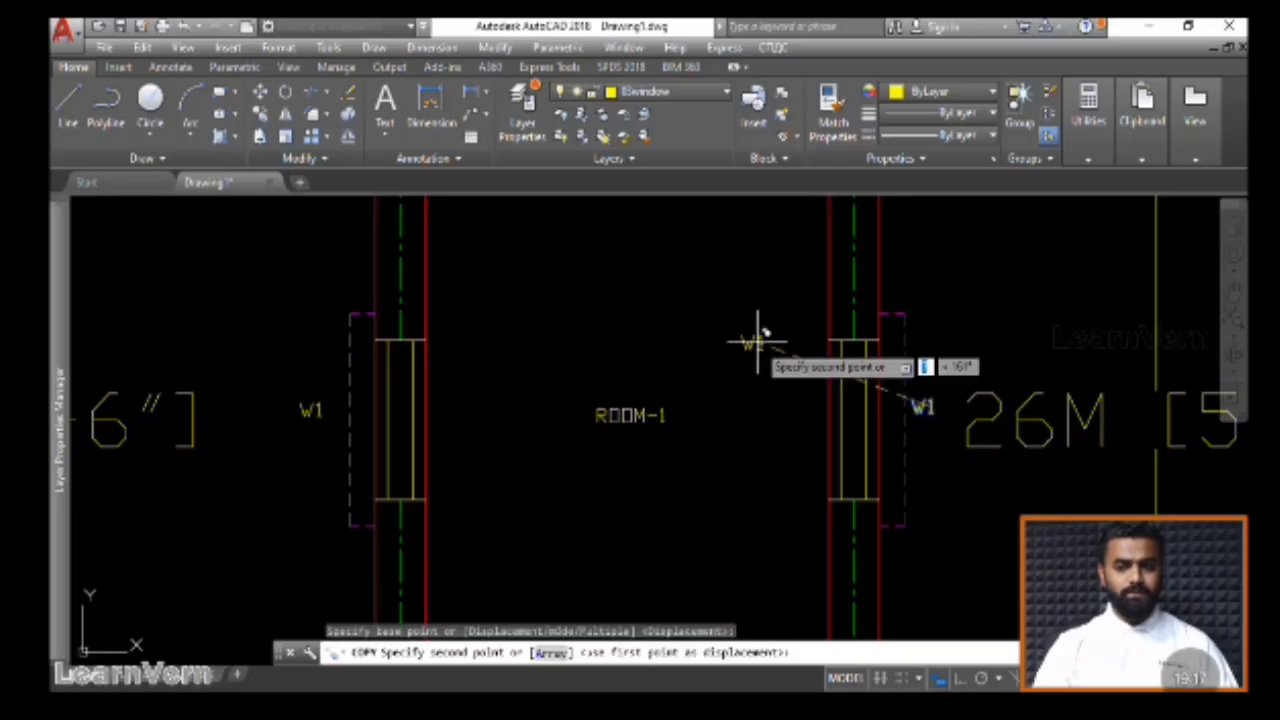
pyautogui.scroll(-2, 655, 300)
pyautogui.moveTo(655, 298); pyautogui.dragTo(715, 536, button='middle')
pyautogui.scroll(5, 700, 425)
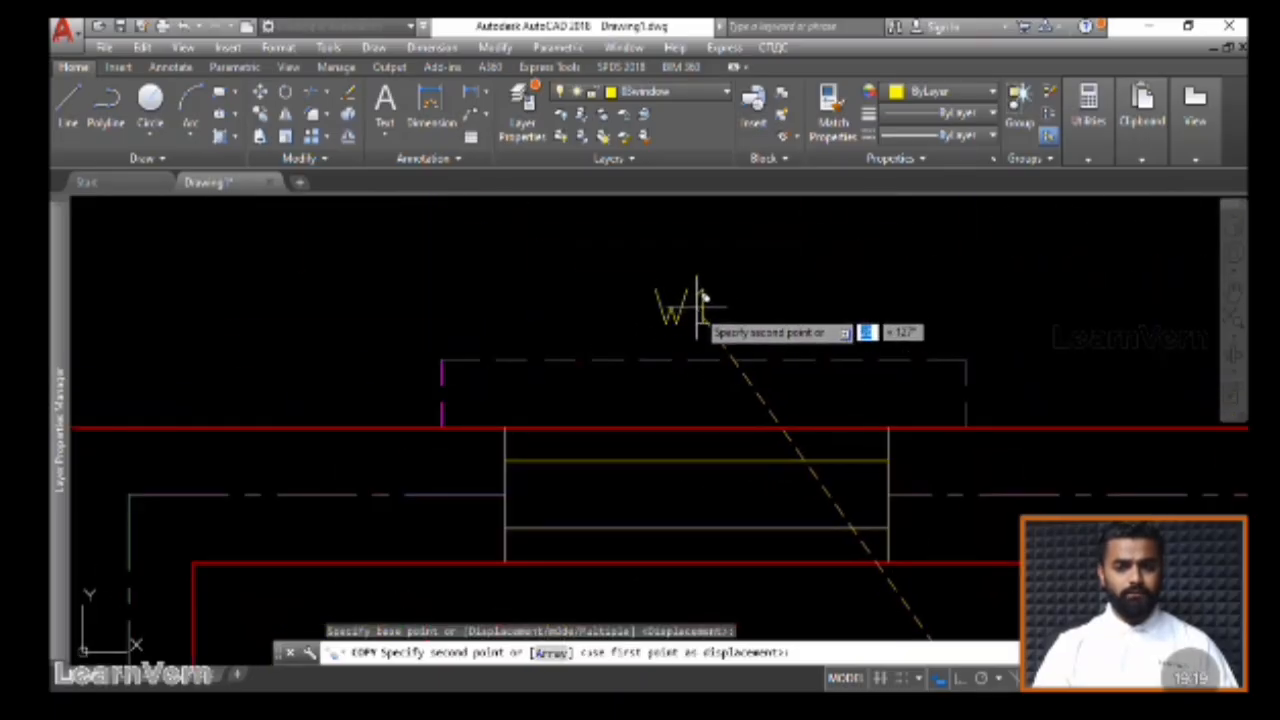
pyautogui.scroll(-5, 737, 358)
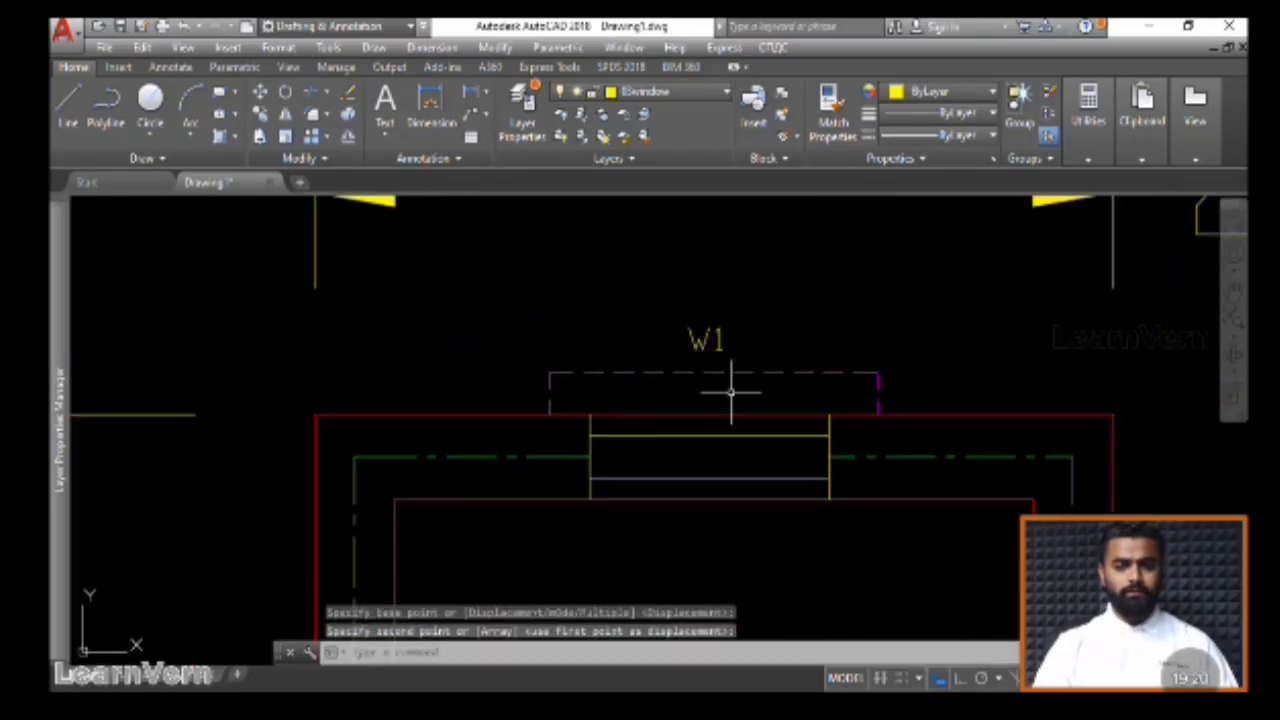
pyautogui.moveTo(653, 486); pyautogui.dragTo(629, 377, button='middle')
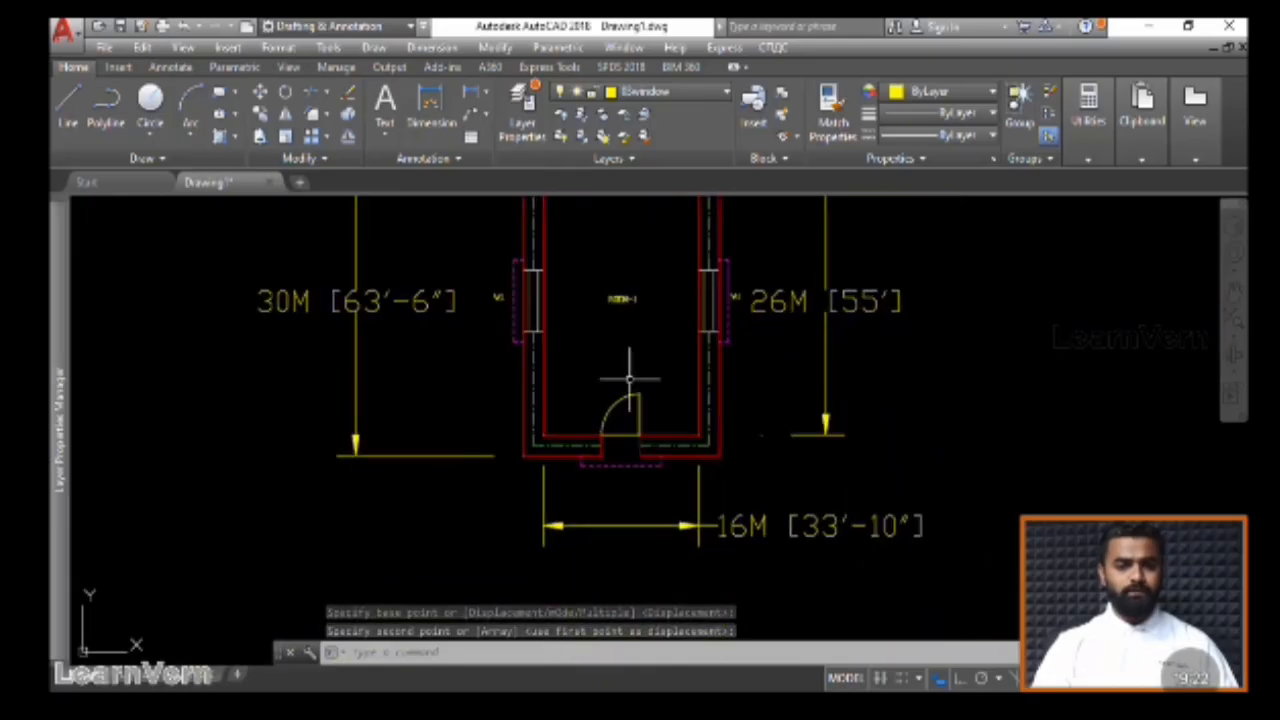
# Copy the left window's W1 label into the door opening in the lower wall
pyautogui.click(495, 290)
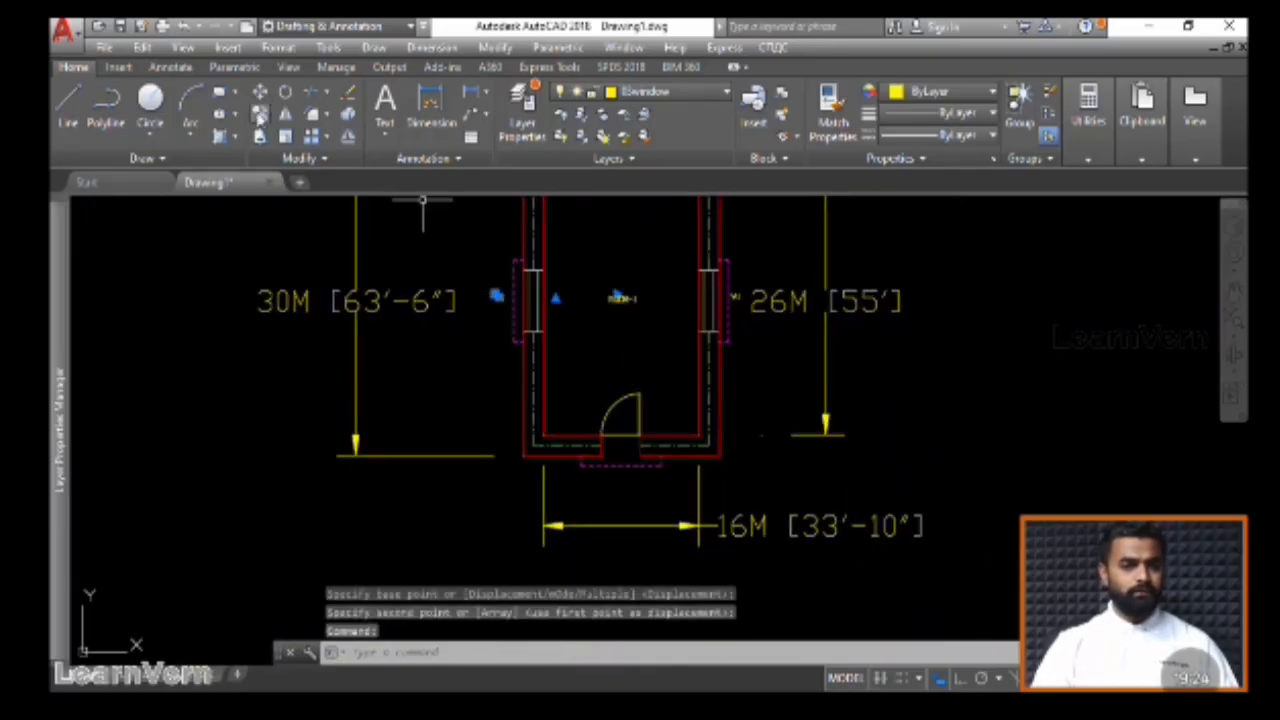
pyautogui.click(259, 114)
pyautogui.click(498, 295)
pyautogui.scroll(5, 590, 445)
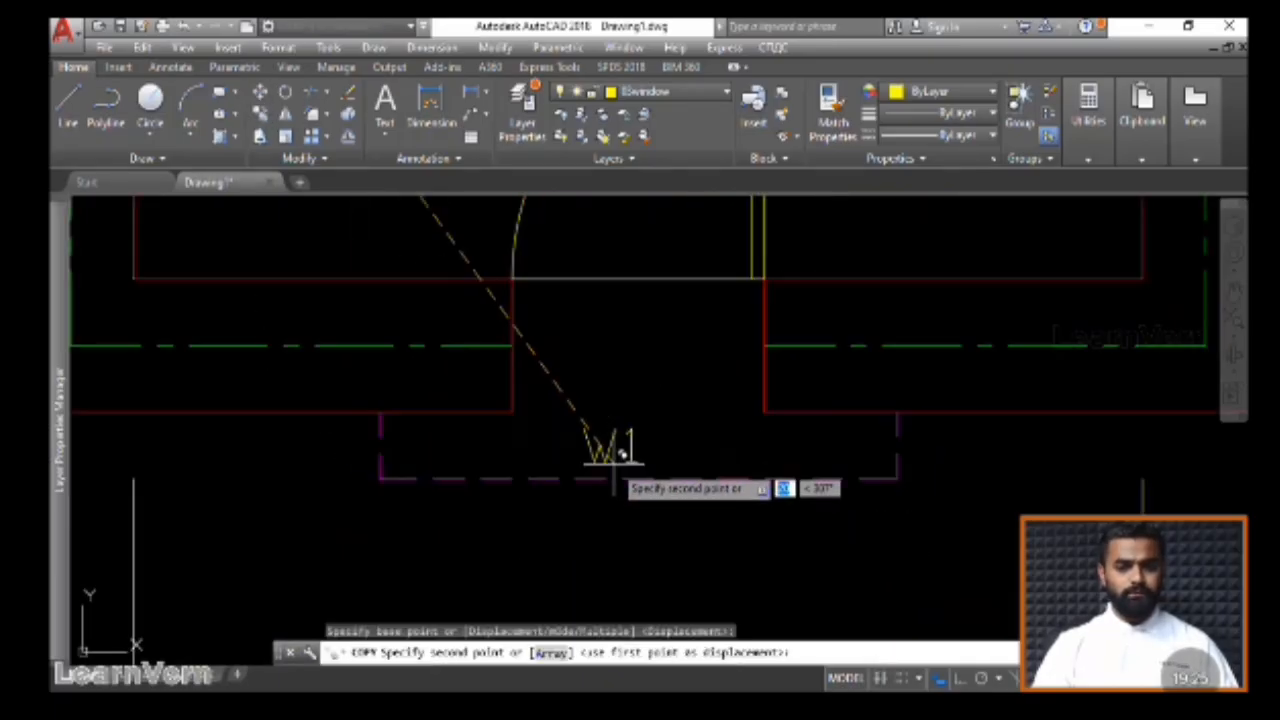
pyautogui.click(633, 362)
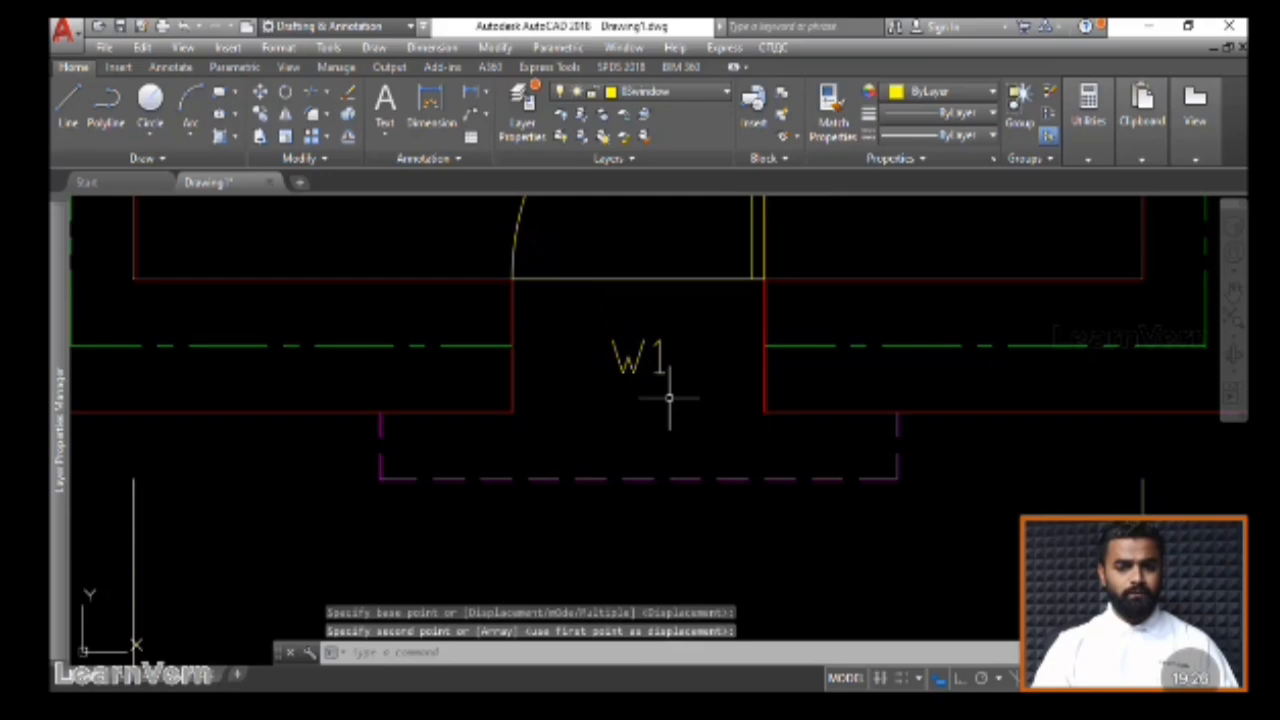
# Change the text of the copied label in the door opening to D1
pyautogui.doubleClick(633, 362)
pyautogui.press('BackSpace')
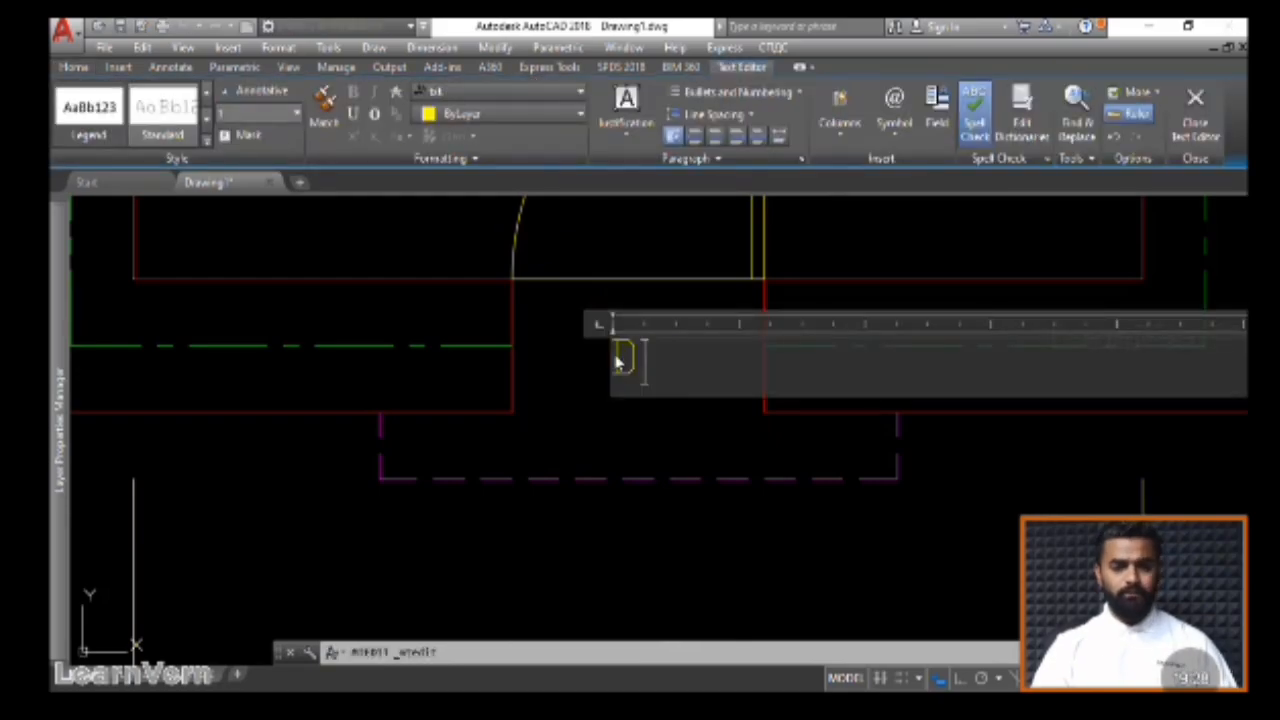
pyautogui.click(660, 405)
pyautogui.scroll(-4, 618, 424)
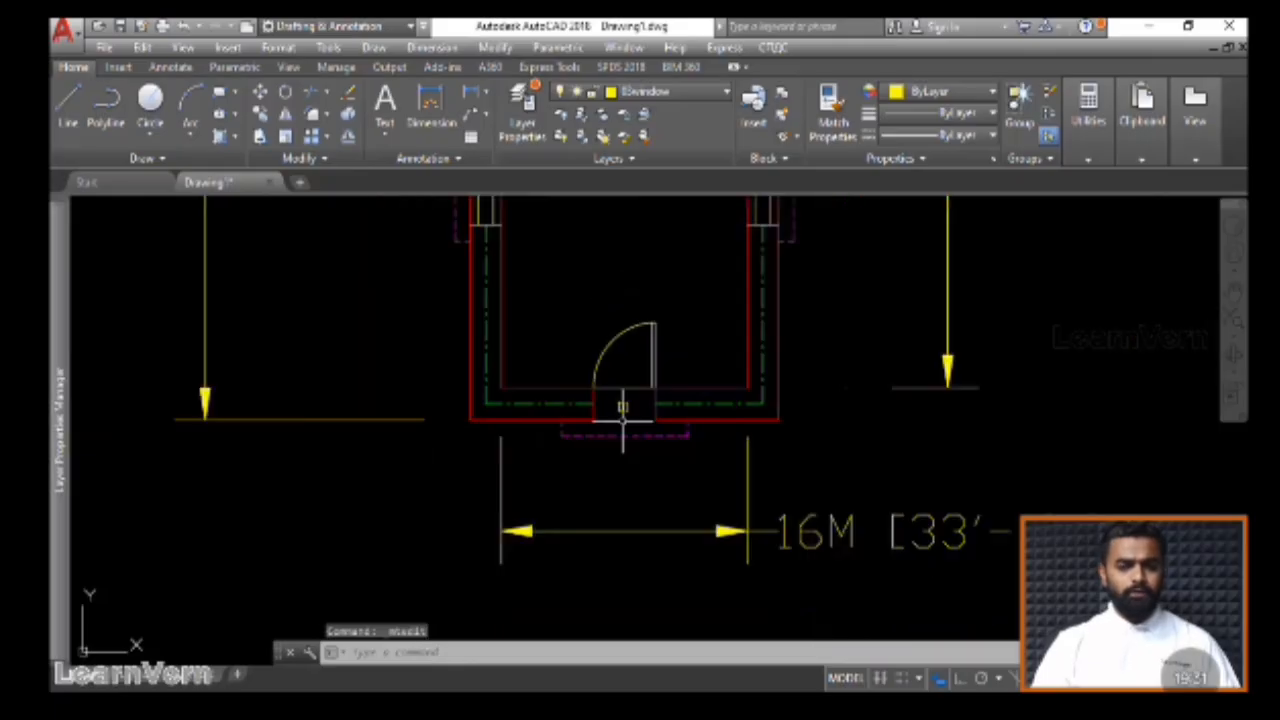
pyautogui.scroll(-5, 622, 420)
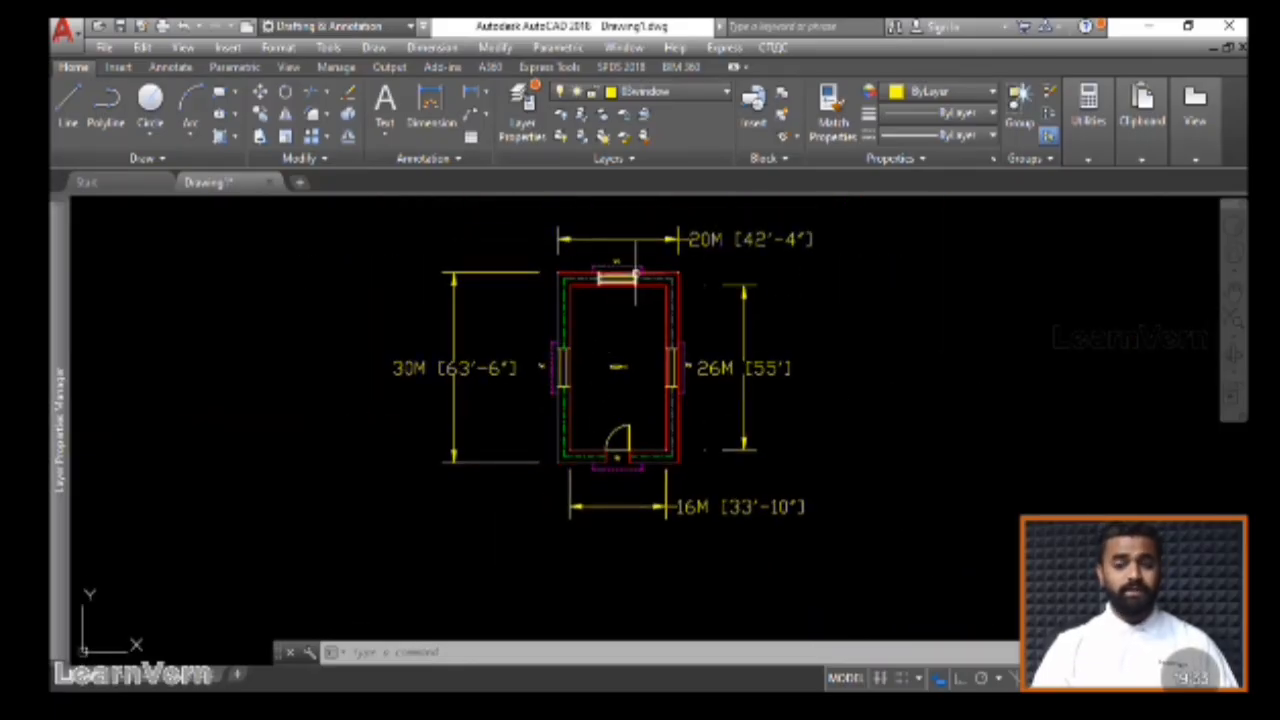
pyautogui.scroll(2, 618, 255)
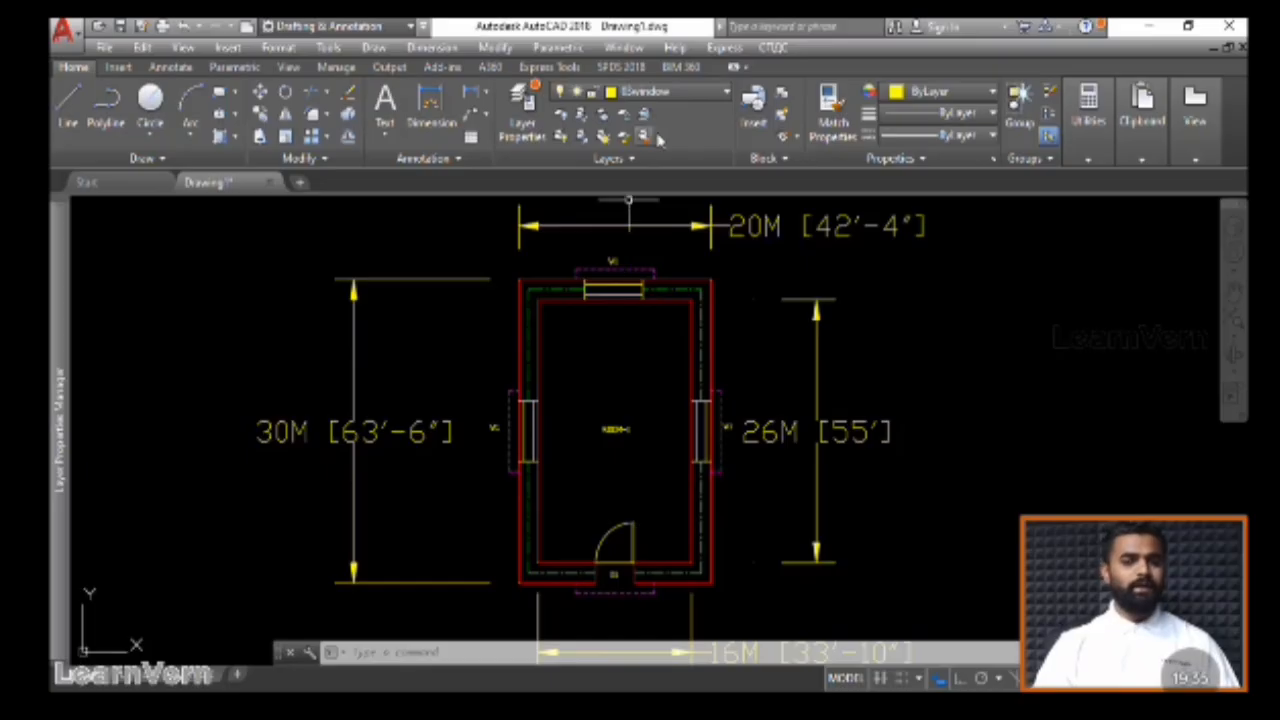
# Create a layer named 07TEXT and set its color to white
pyautogui.click(675, 95)
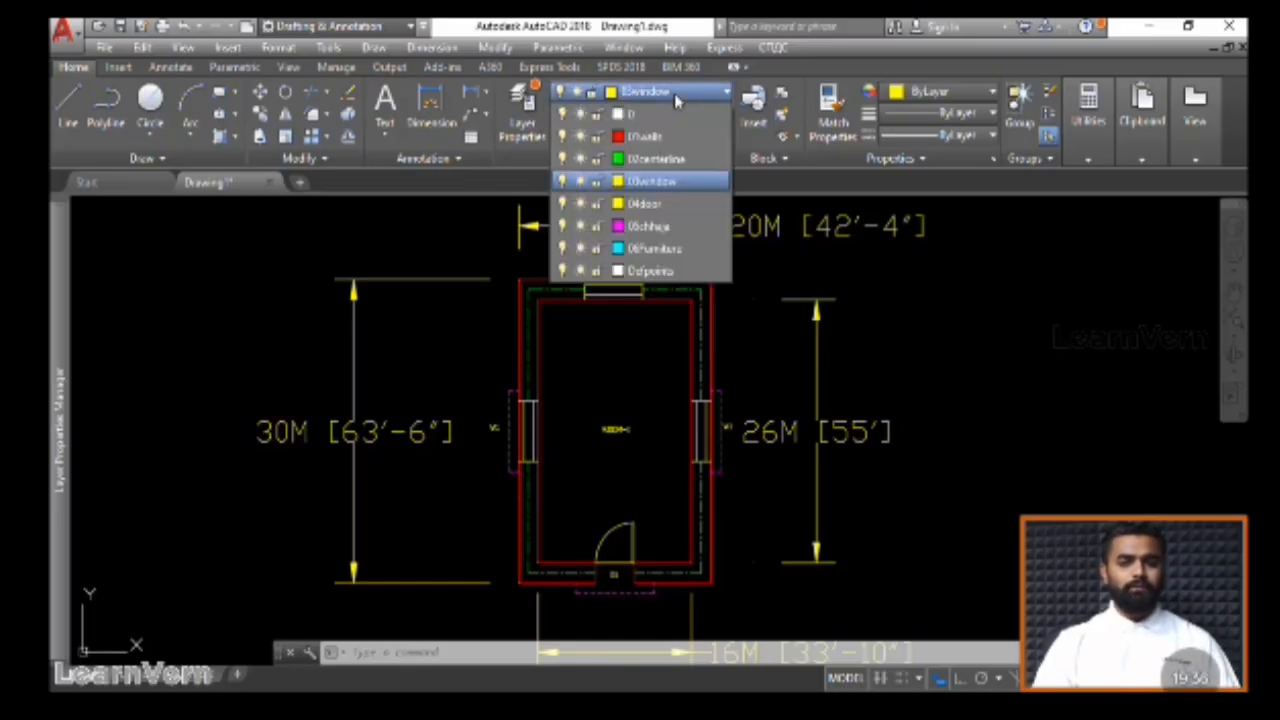
pyautogui.click(648, 182)
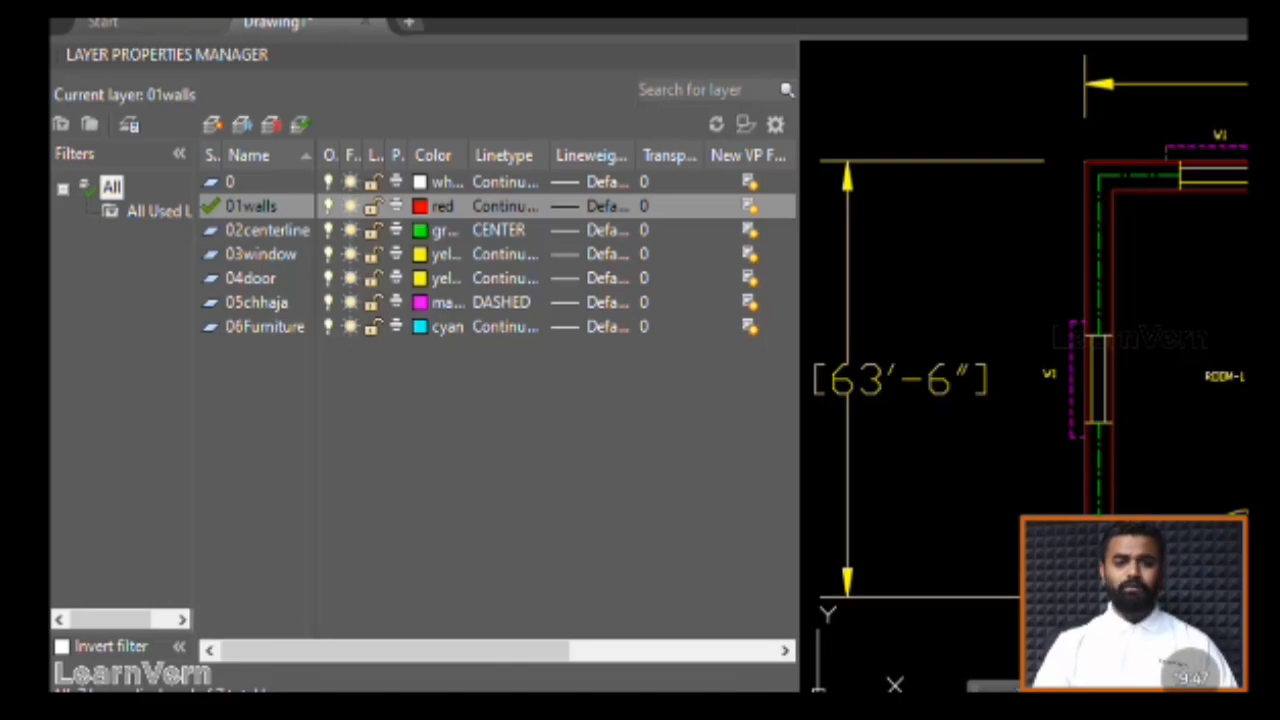
pyautogui.click(211, 126)
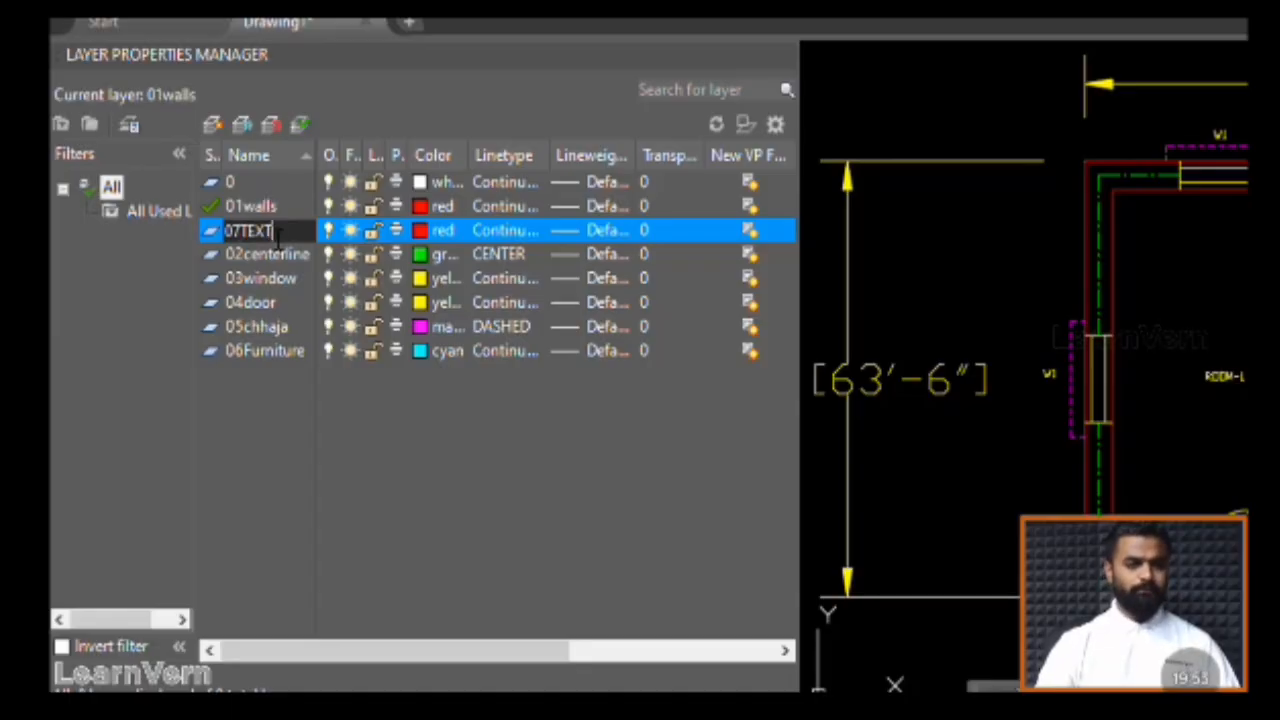
pyautogui.write('07TEXT')
pyautogui.press('Return')
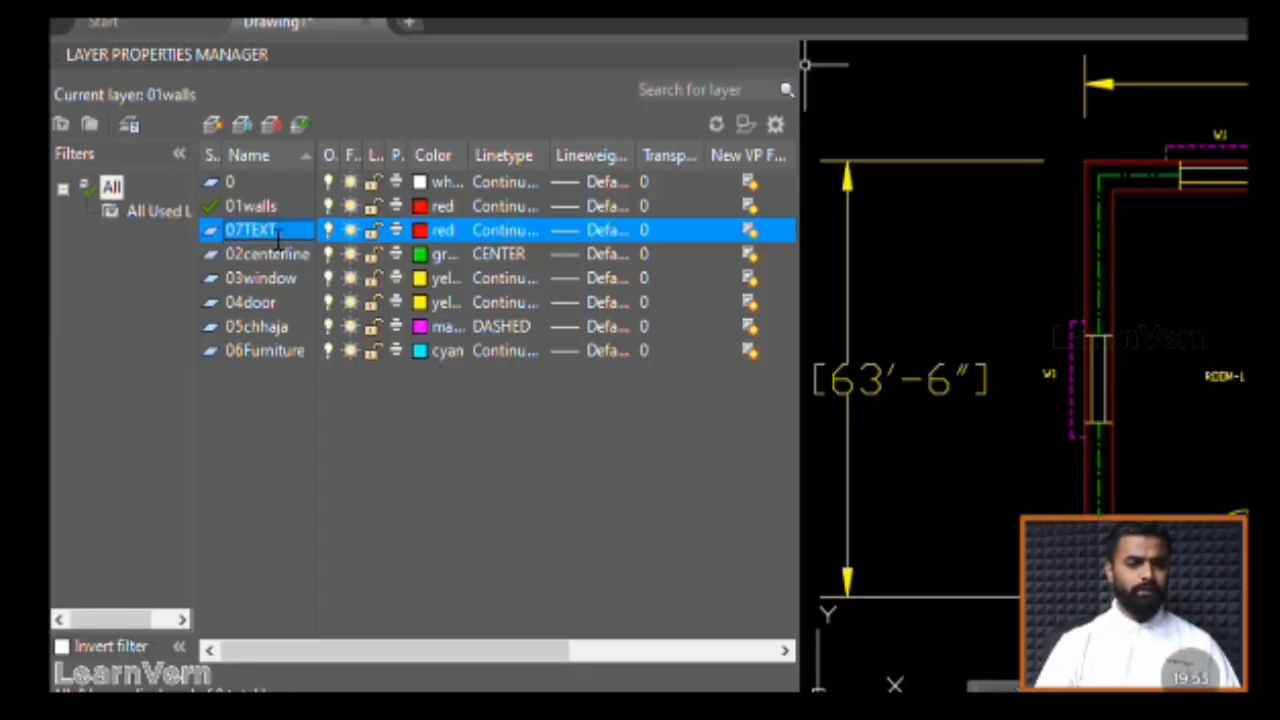
pyautogui.click(428, 230)
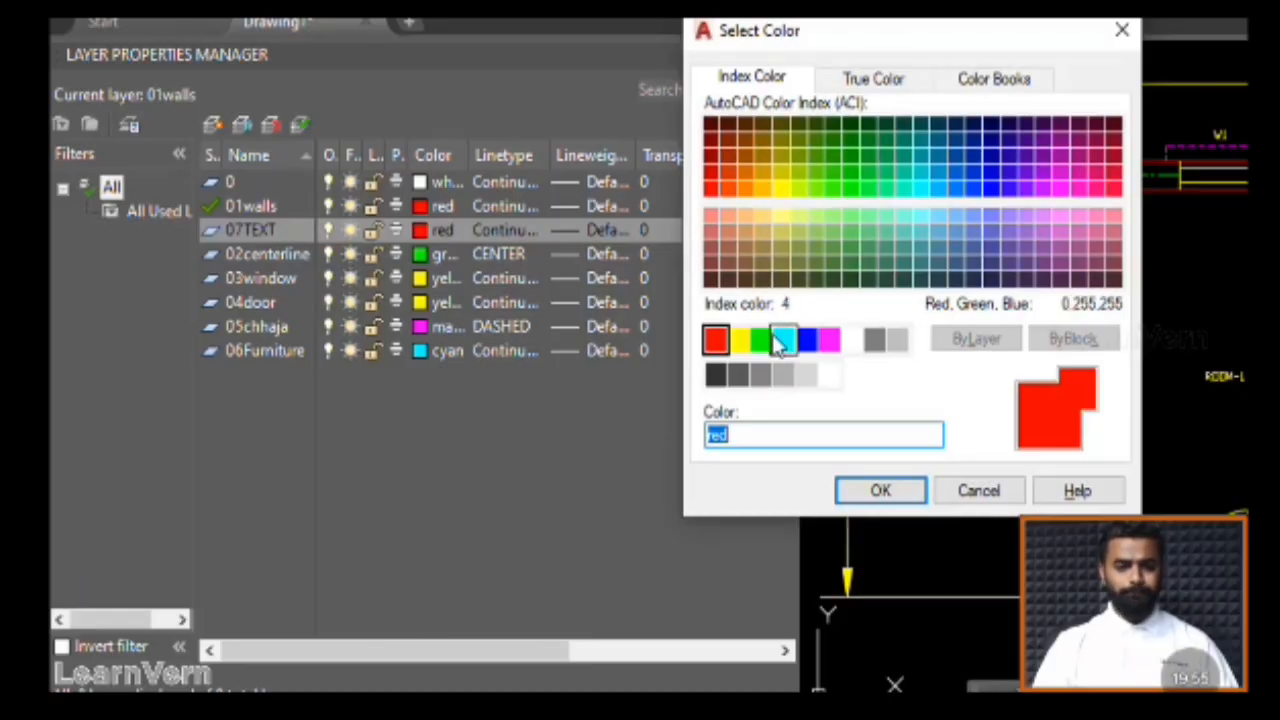
pyautogui.click(851, 340)
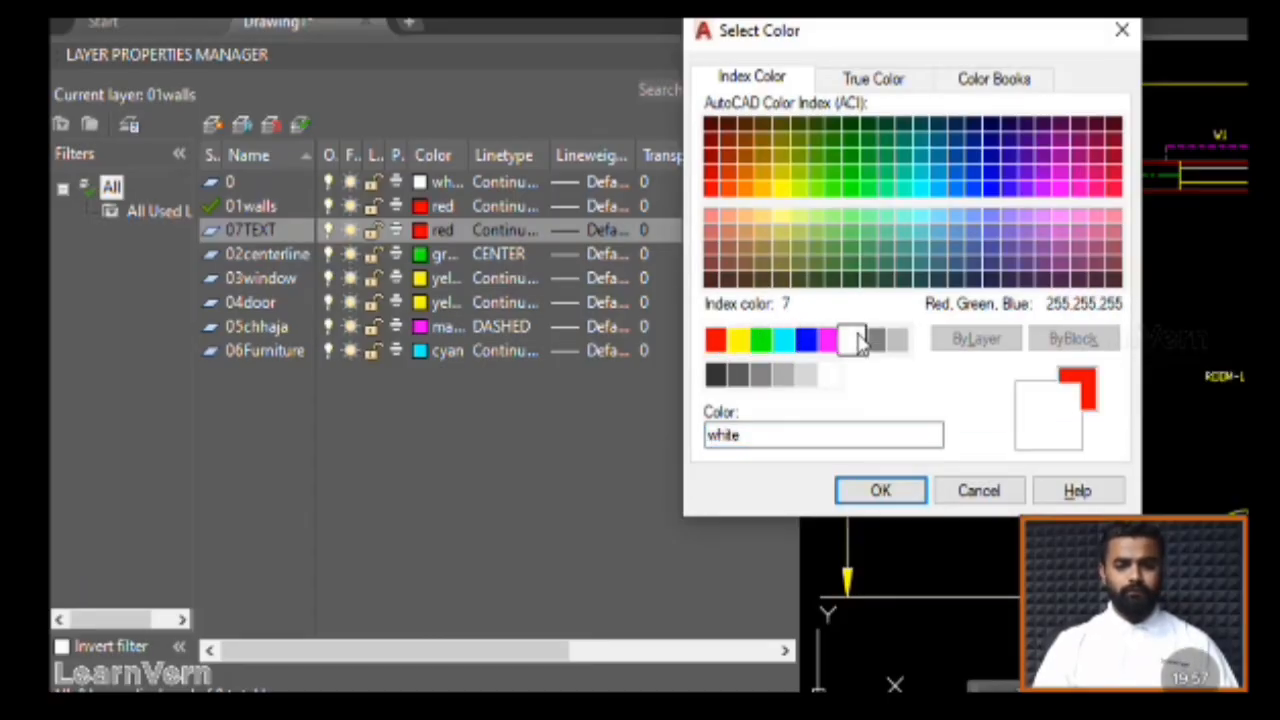
pyautogui.click(881, 491)
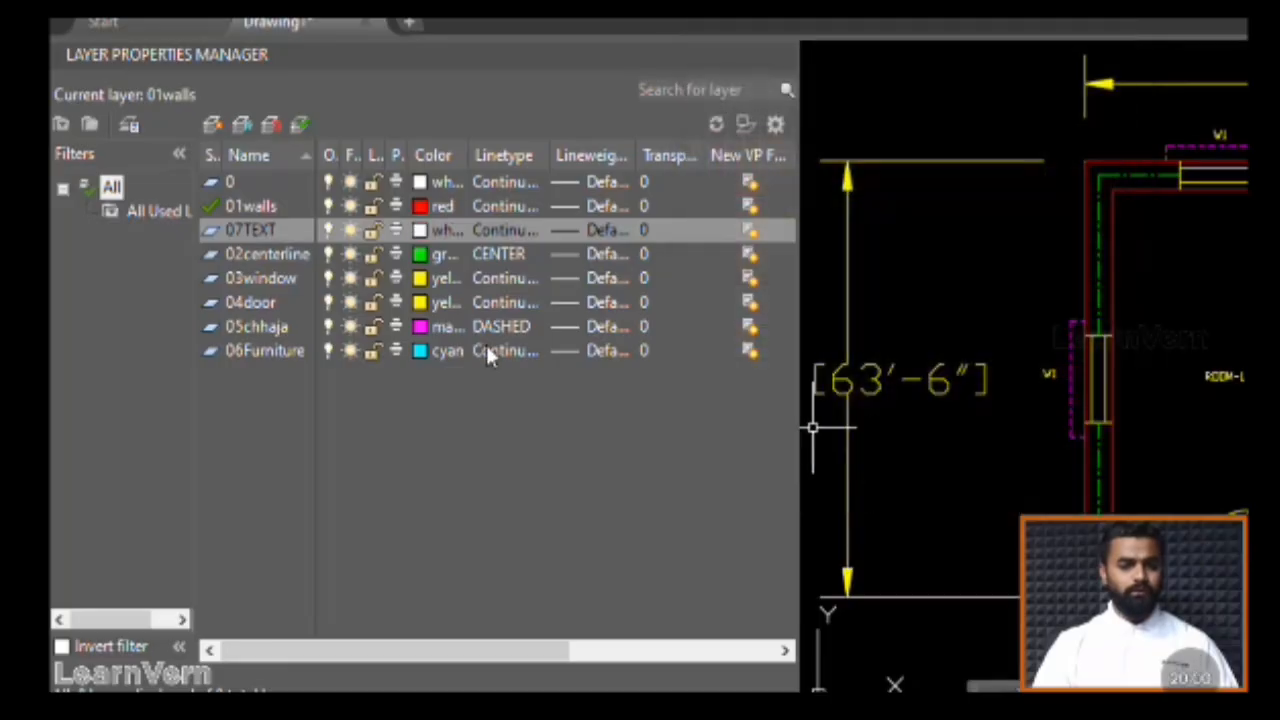
# Create a layer named 08DIM, set its color to cyan and collapse the layer manager
pyautogui.click(213, 124)
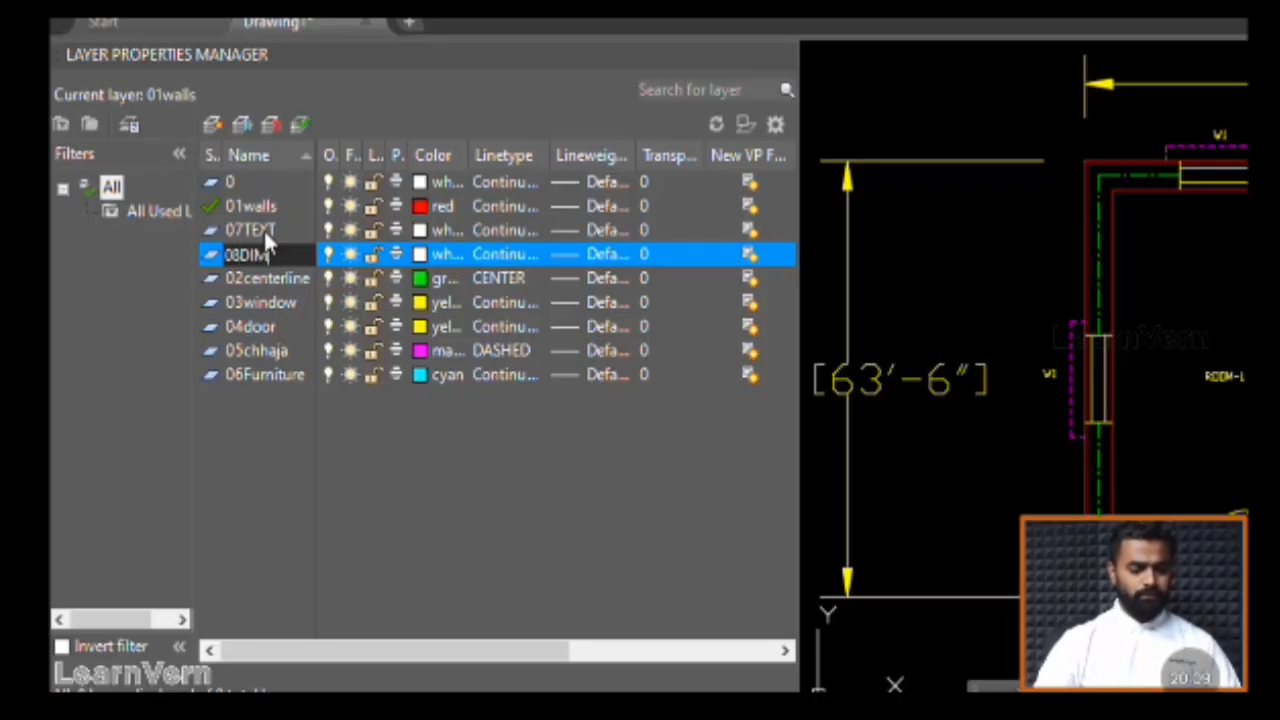
pyautogui.press('F2')
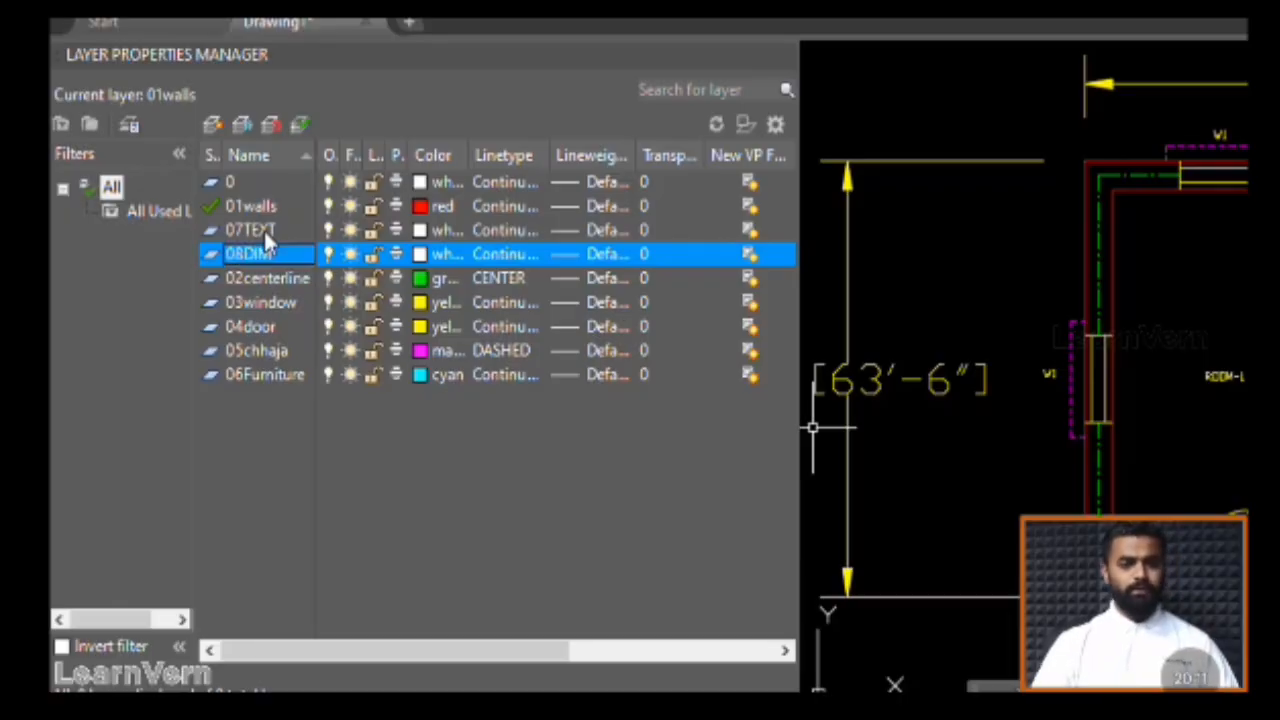
pyautogui.click(461, 252)
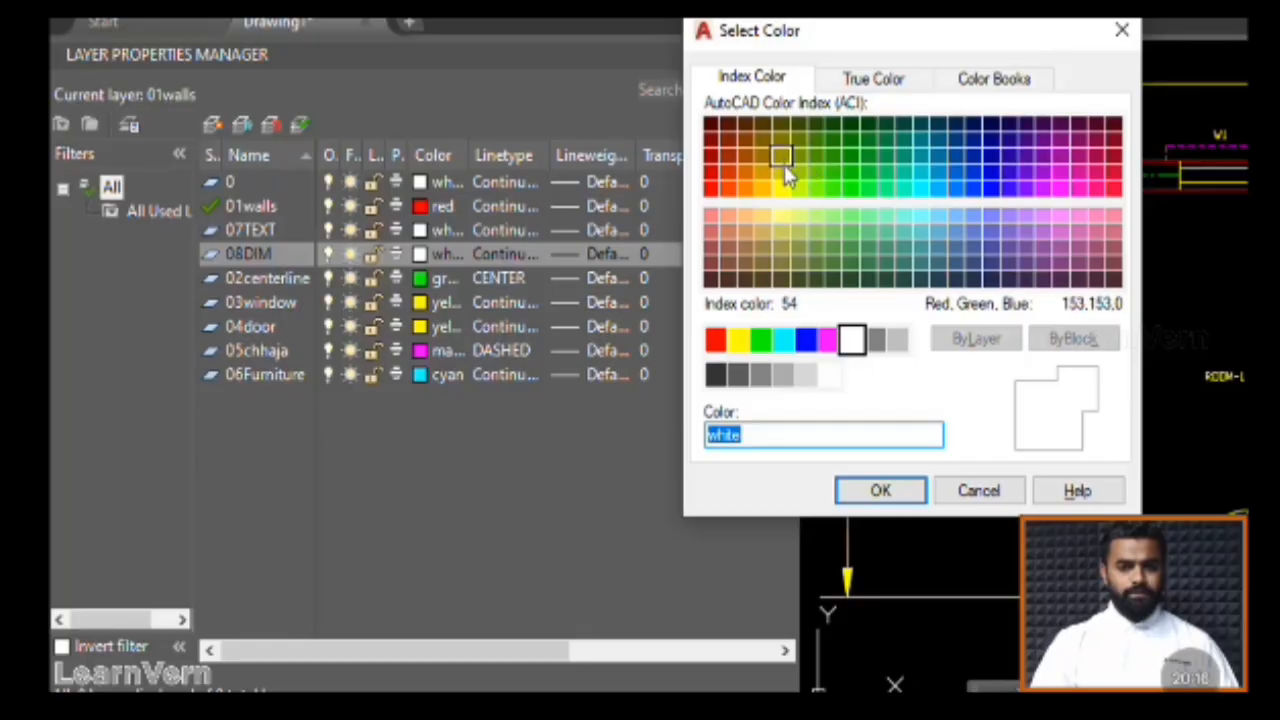
pyautogui.click(783, 340)
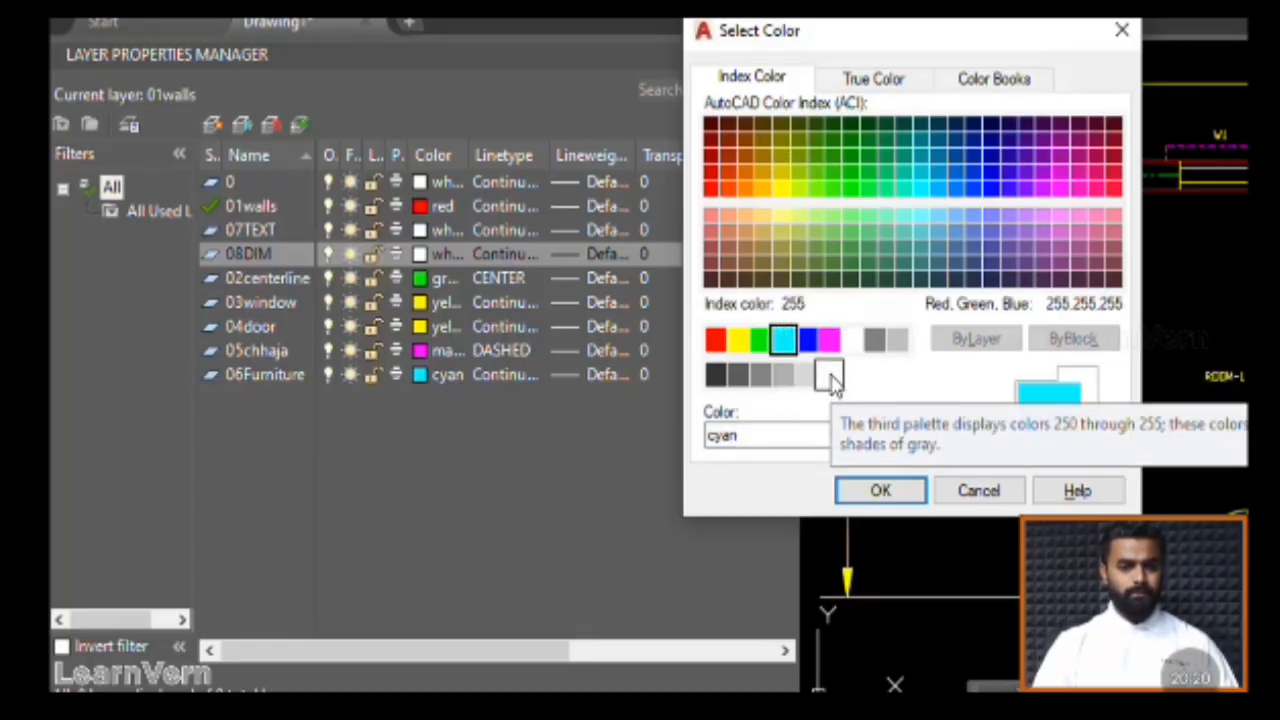
pyautogui.click(879, 492)
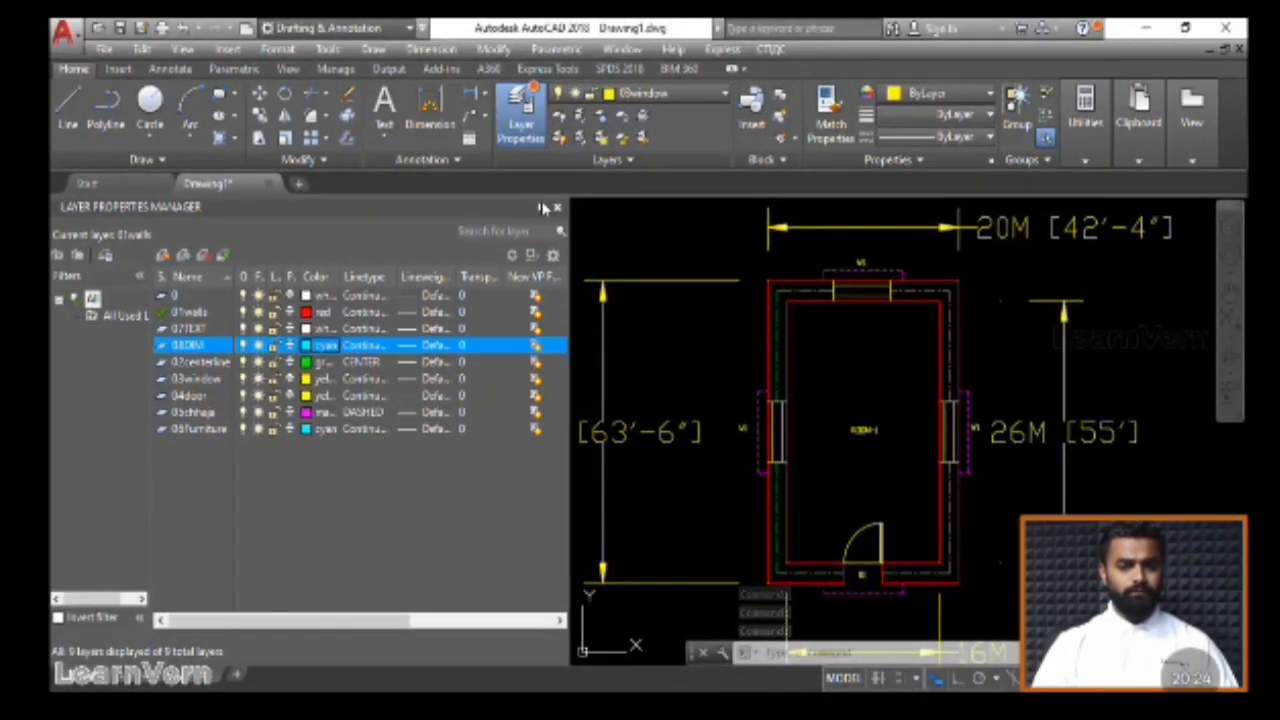
pyautogui.click(543, 208)
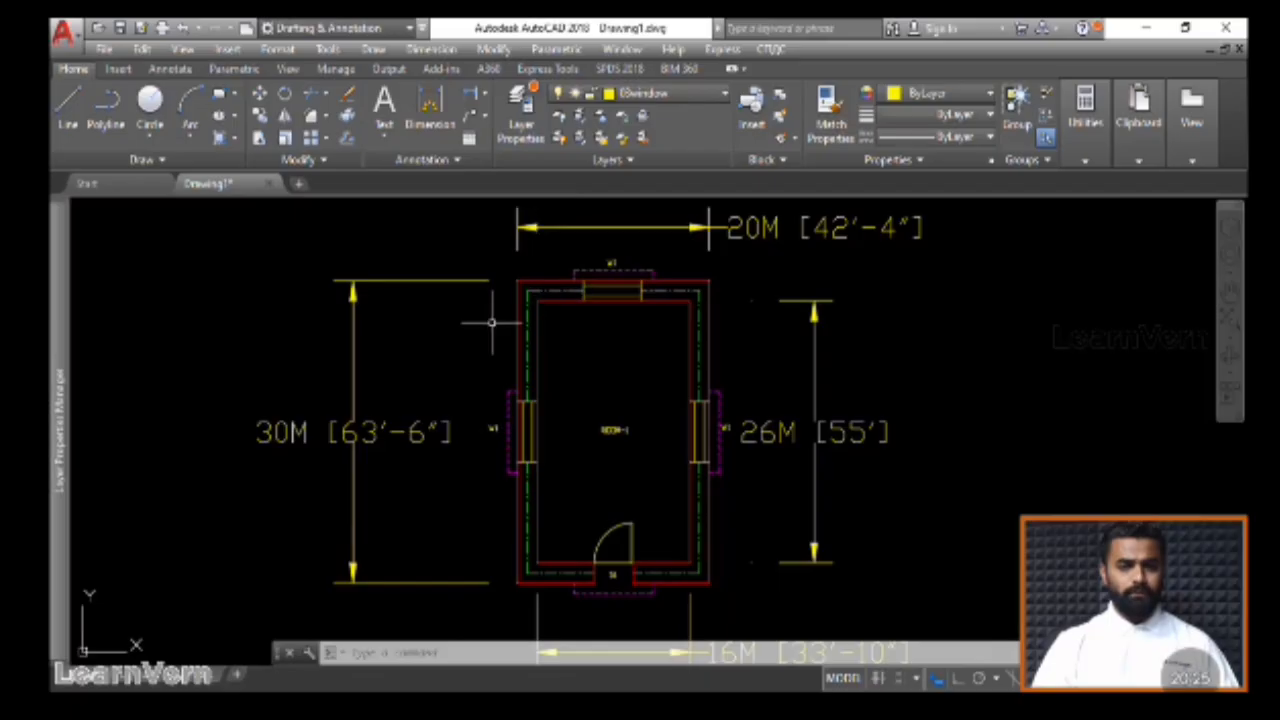
pyautogui.click(636, 93)
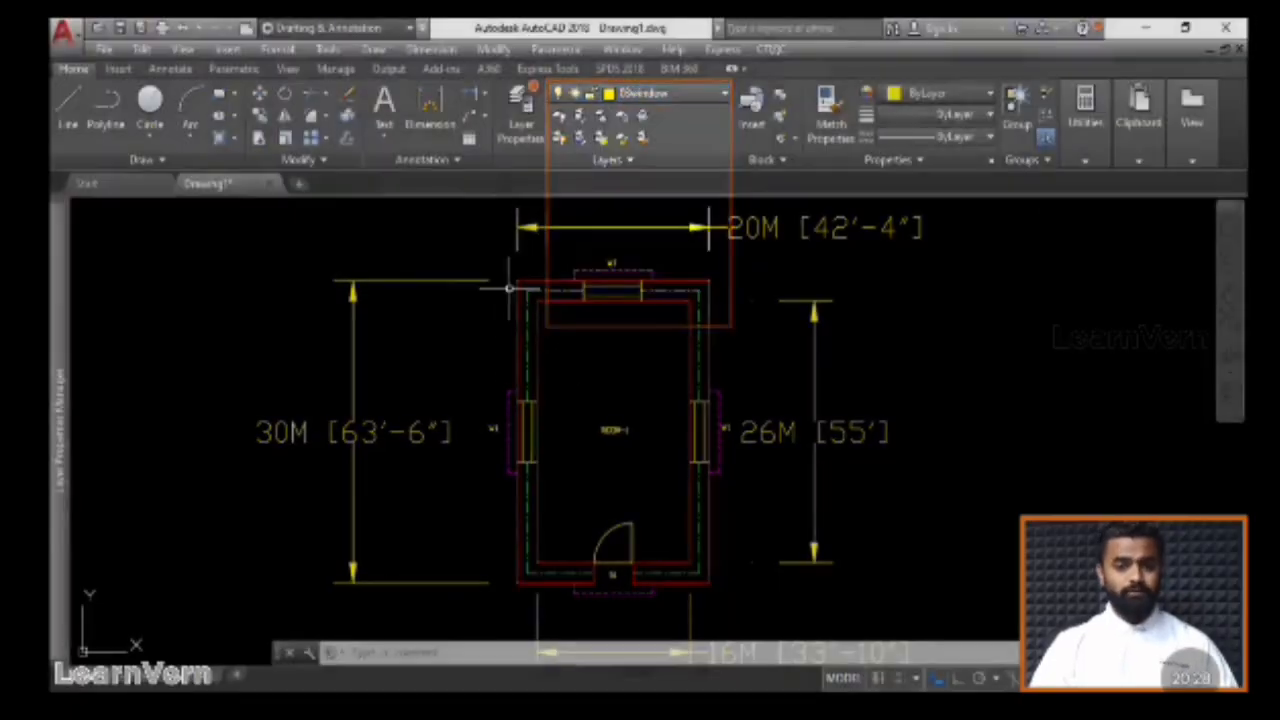
pyautogui.click(508, 288)
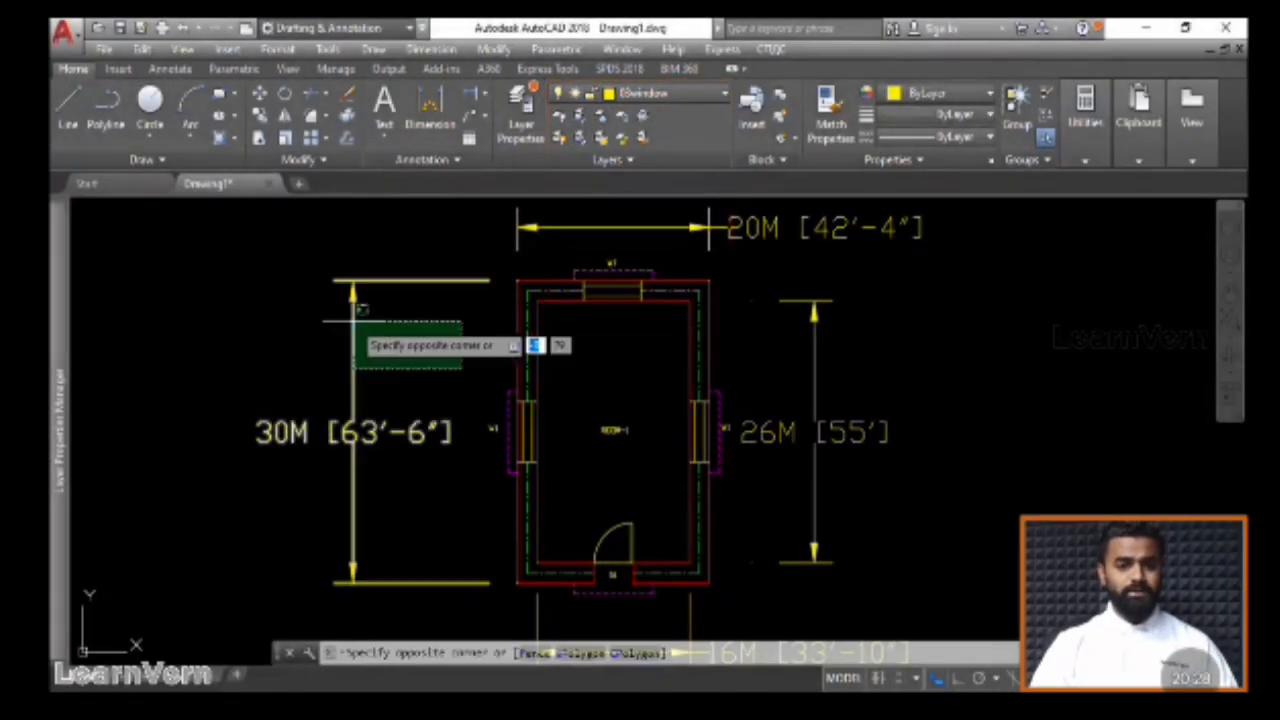
pyautogui.click(372, 286)
pyautogui.rightClick(352, 285)
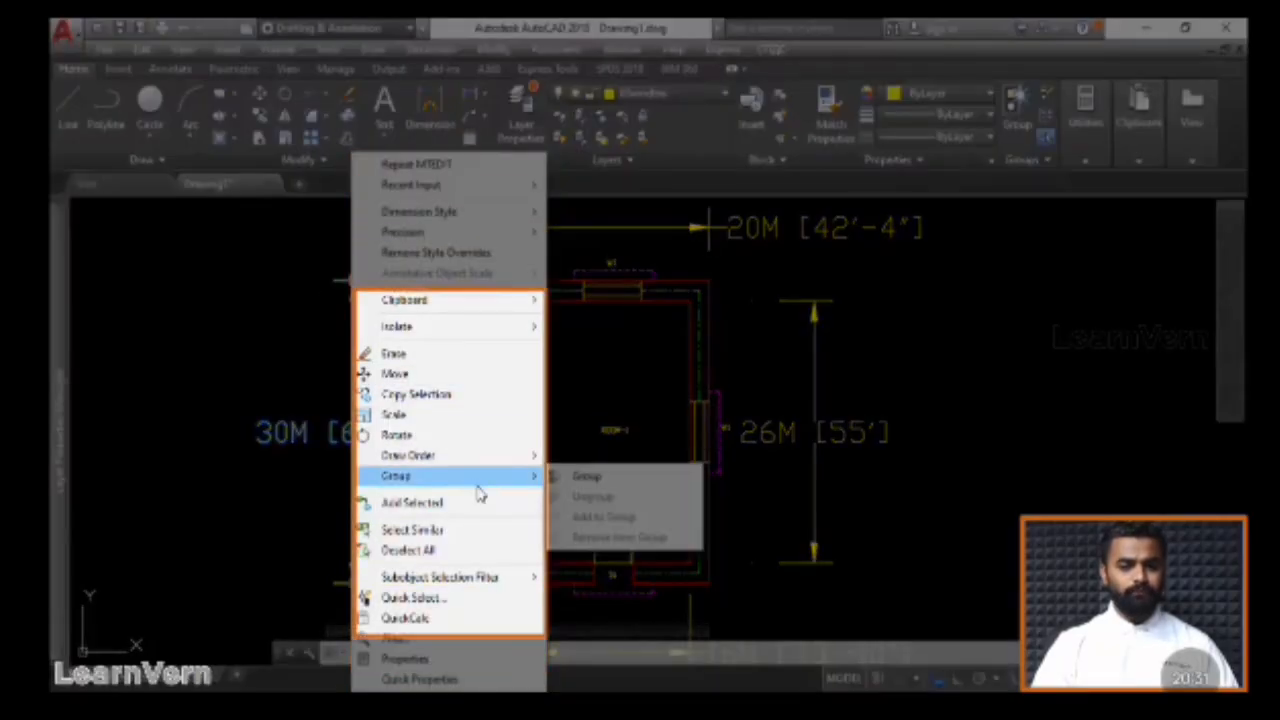
pyautogui.click(460, 530)
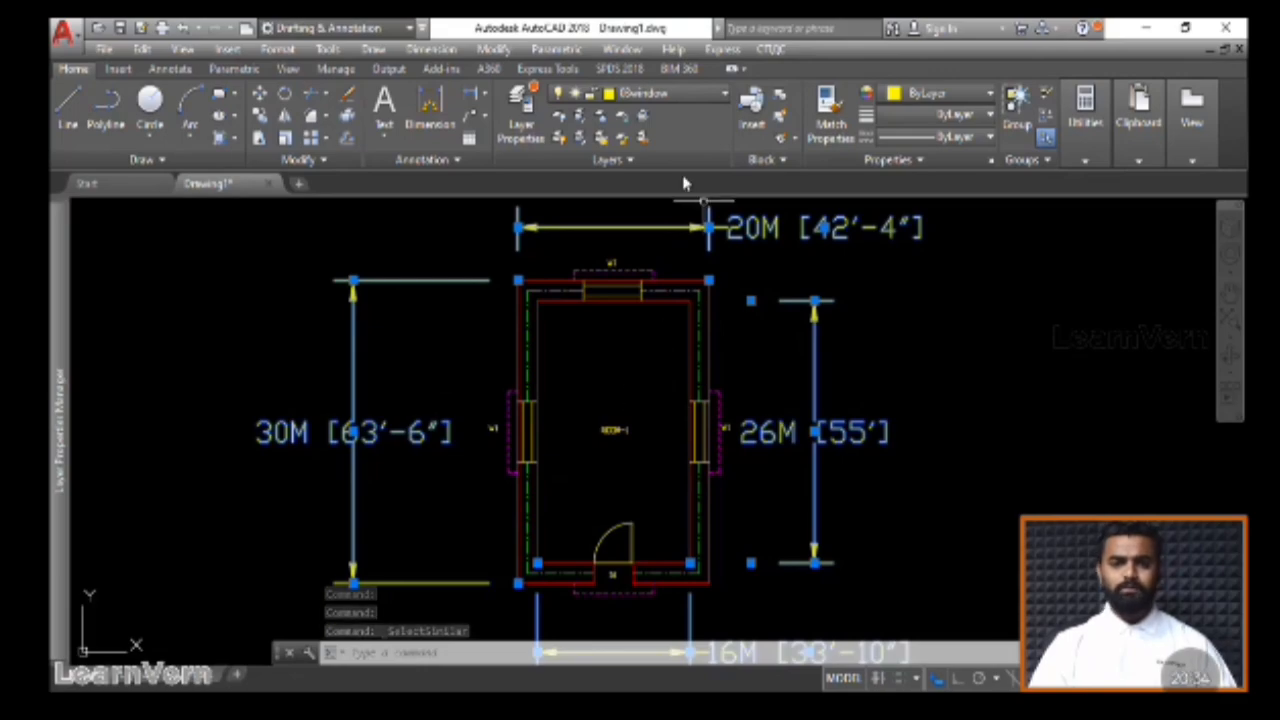
pyautogui.press('Escape')
pyautogui.press('Escape')
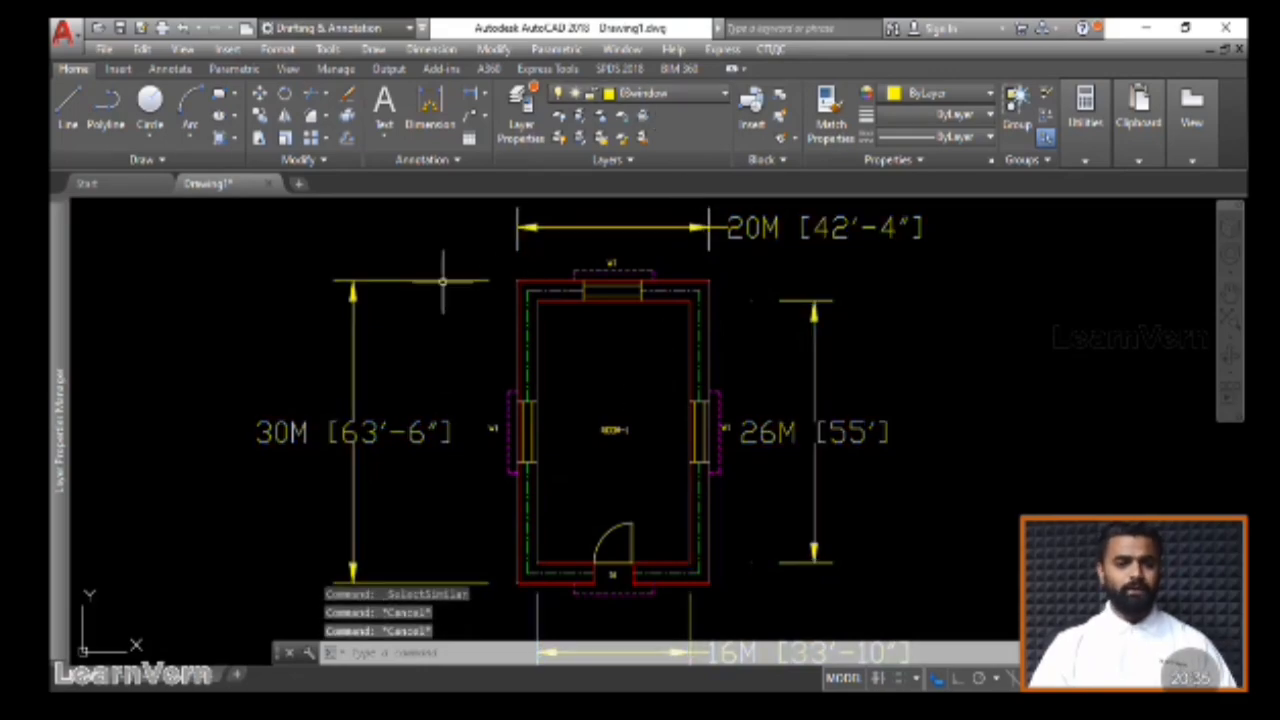
# Select all dimensions similar to the outer-length dimension and assign them to the 08DIM layer
pyautogui.click(442, 281)
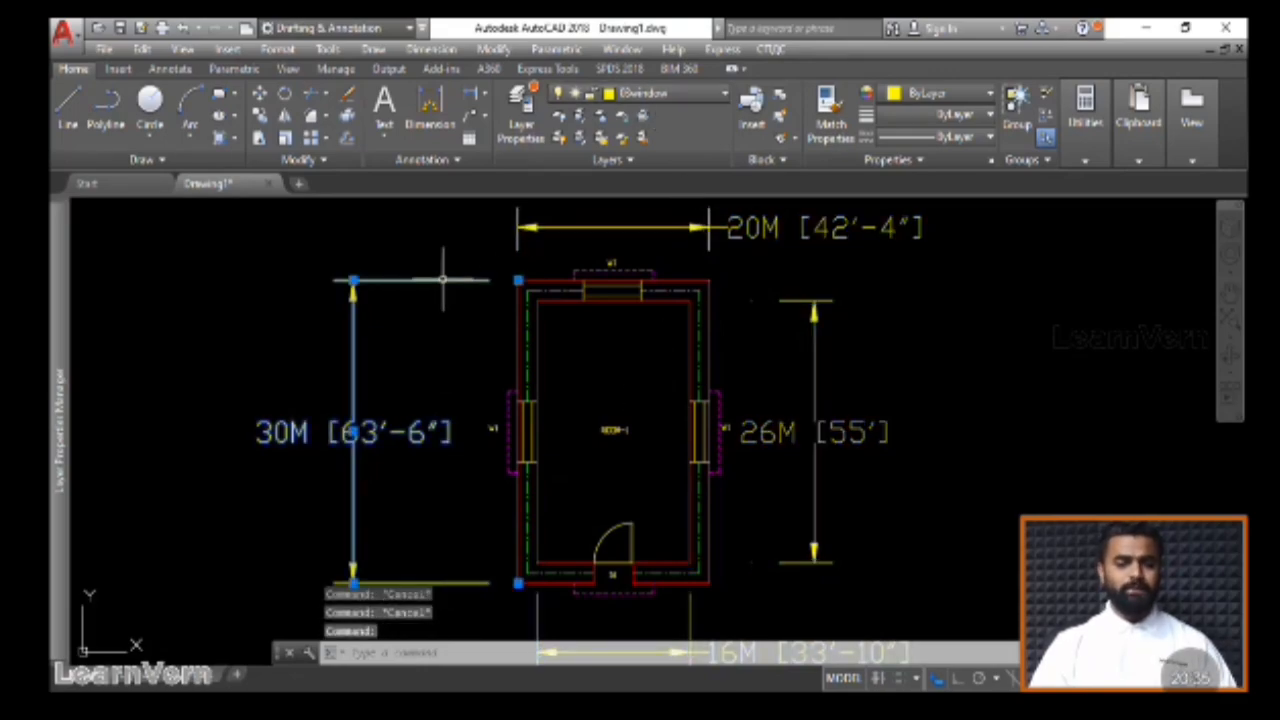
pyautogui.rightClick(352, 282)
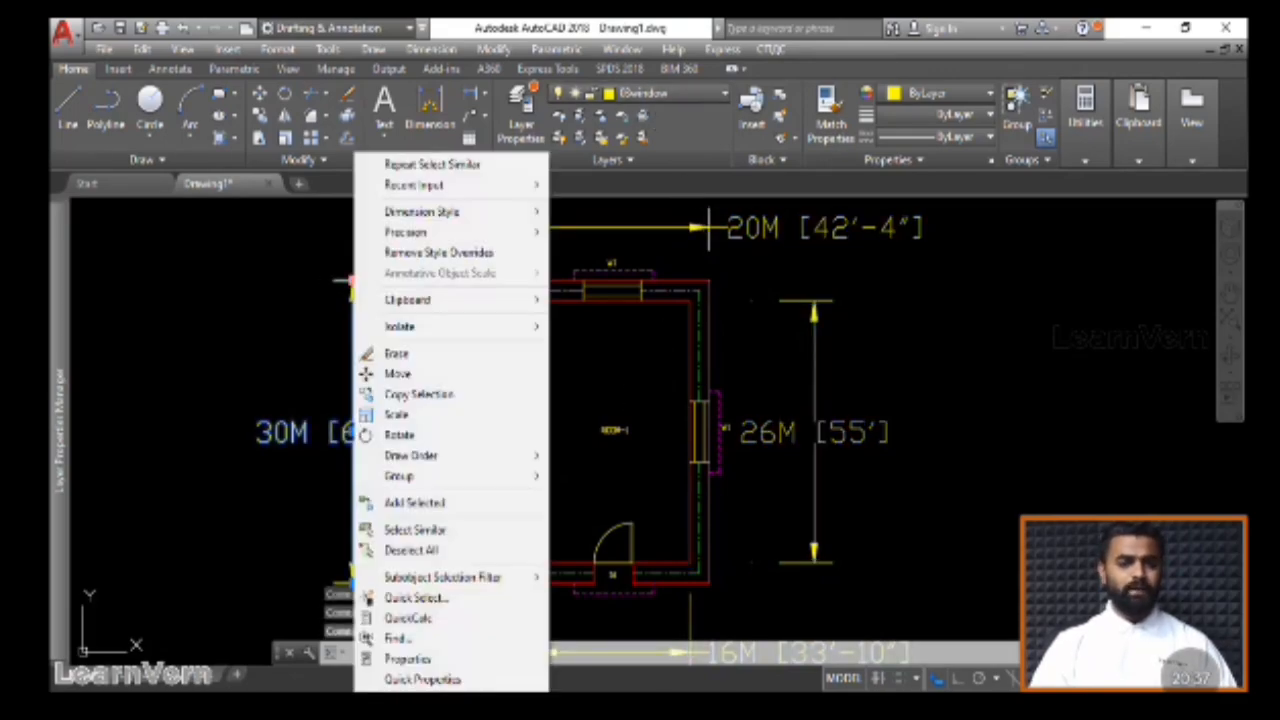
pyautogui.click(435, 531)
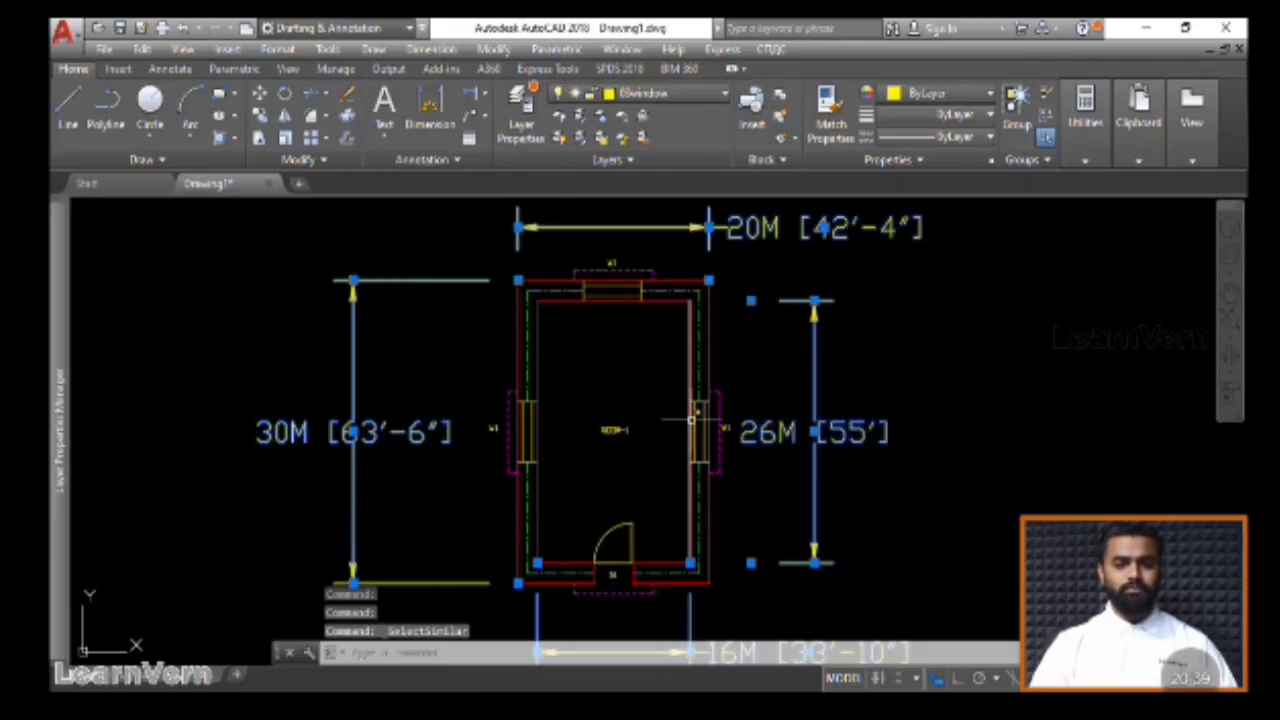
pyautogui.click(647, 93)
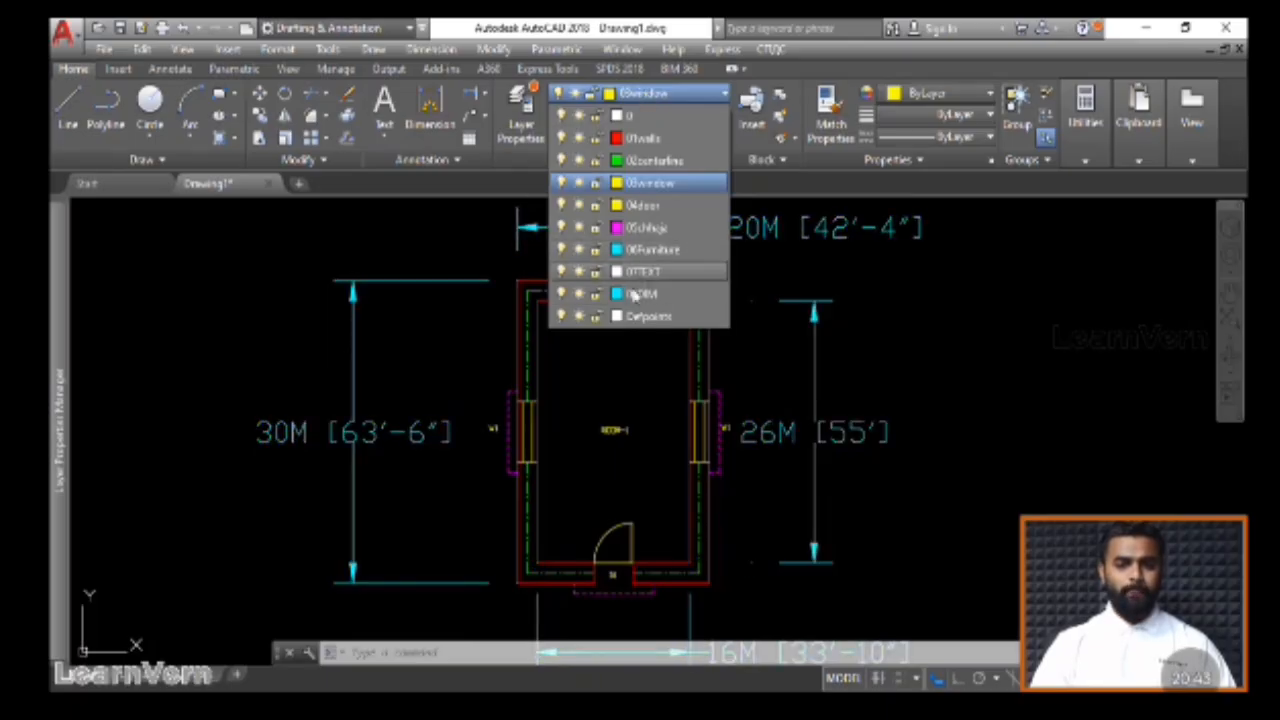
pyautogui.click(633, 293)
pyautogui.press('Escape')
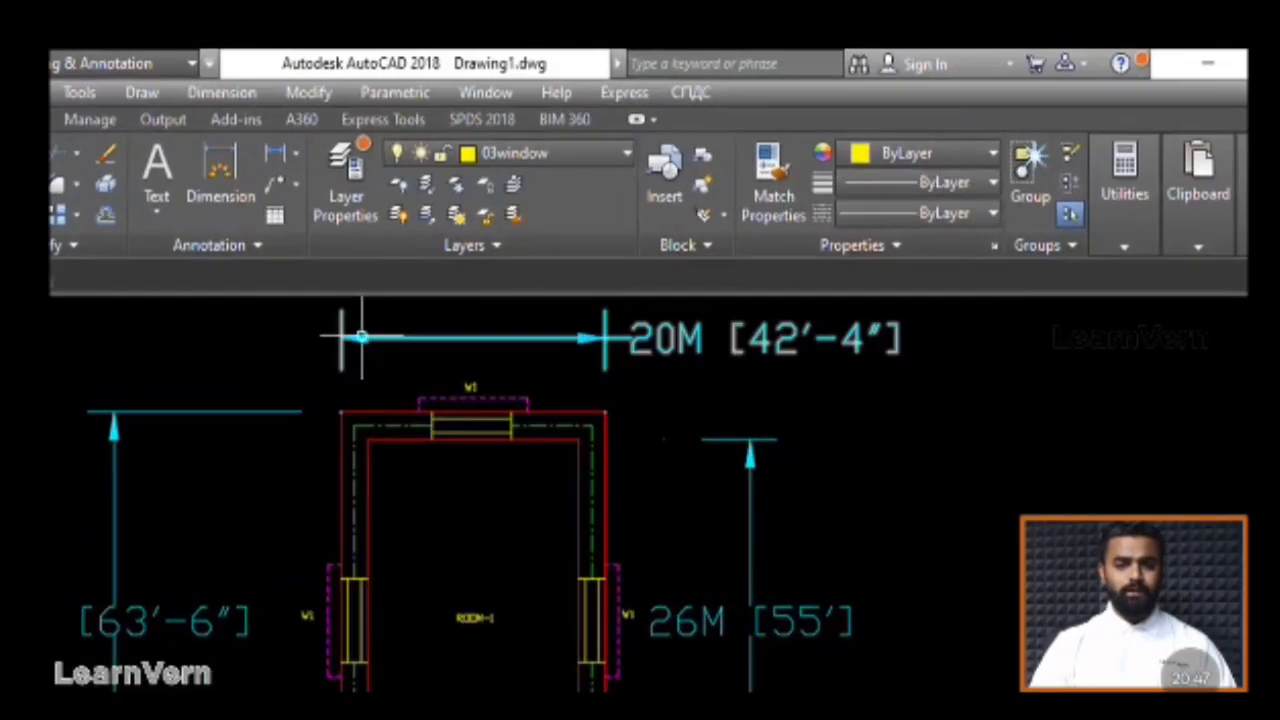
pyautogui.click(530, 228)
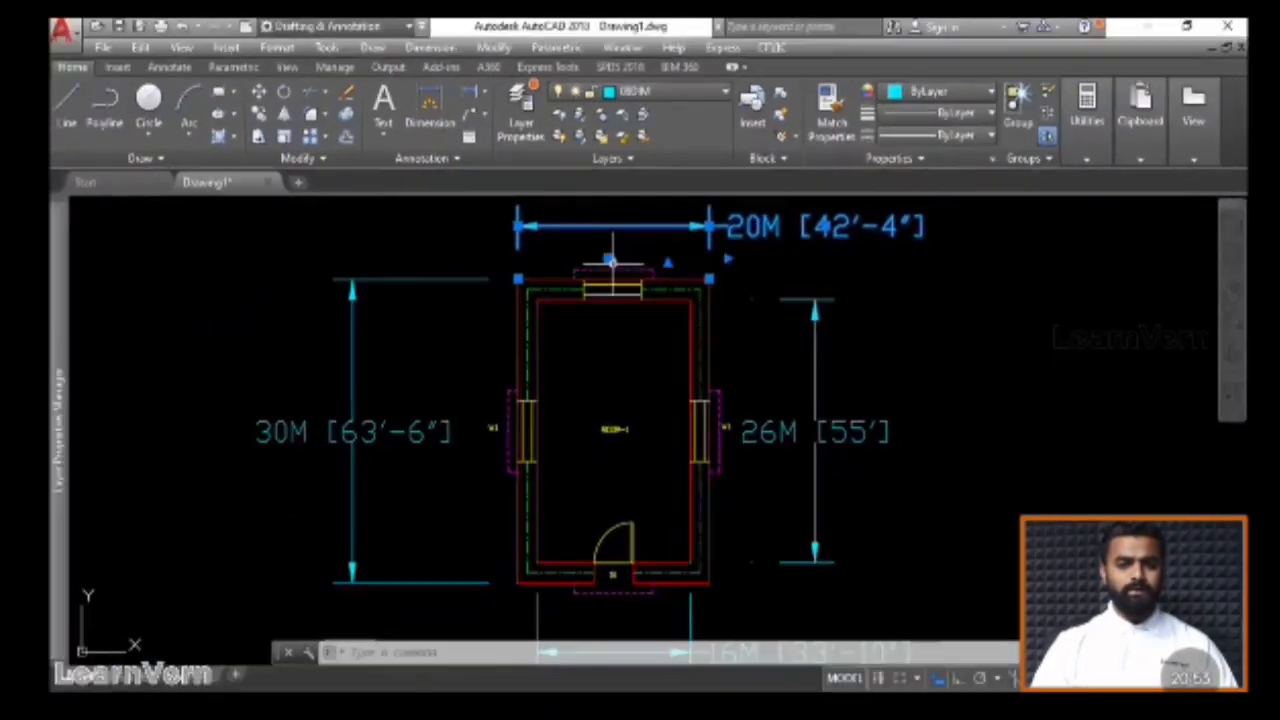
pyautogui.rightClick(469, 388)
pyautogui.click(670, 526)
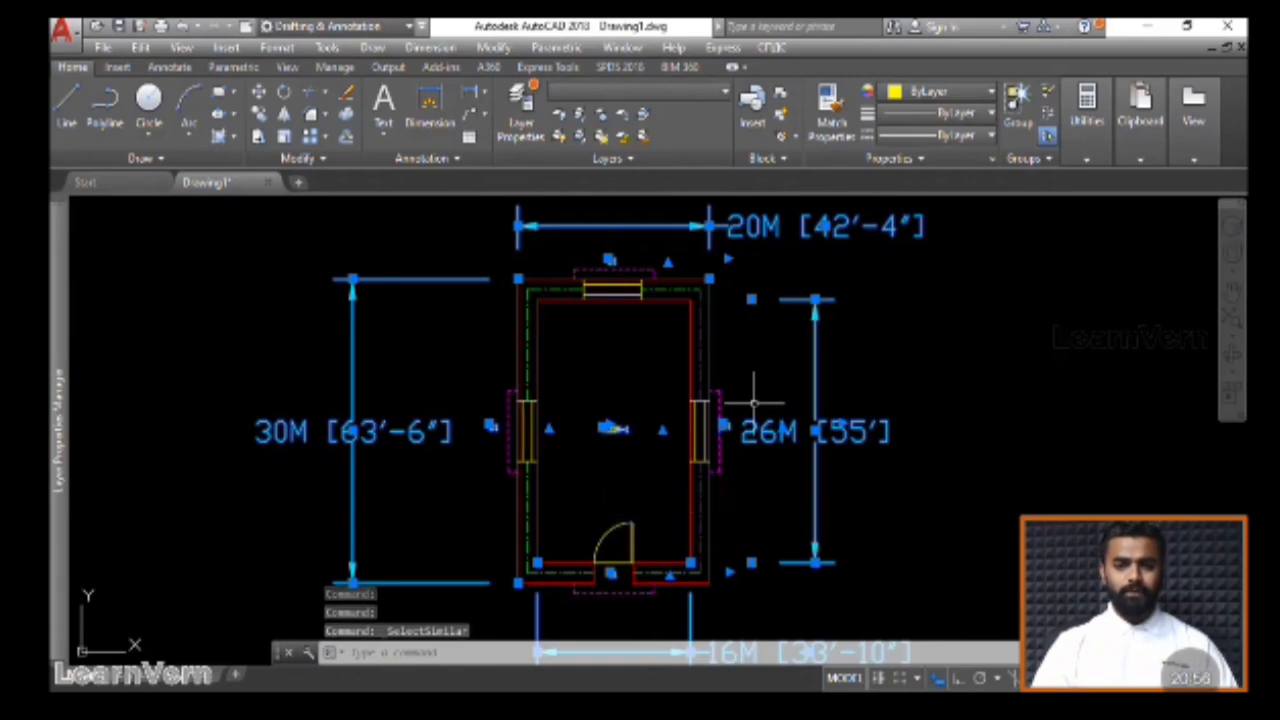
pyautogui.press('Escape')
pyautogui.press('Escape')
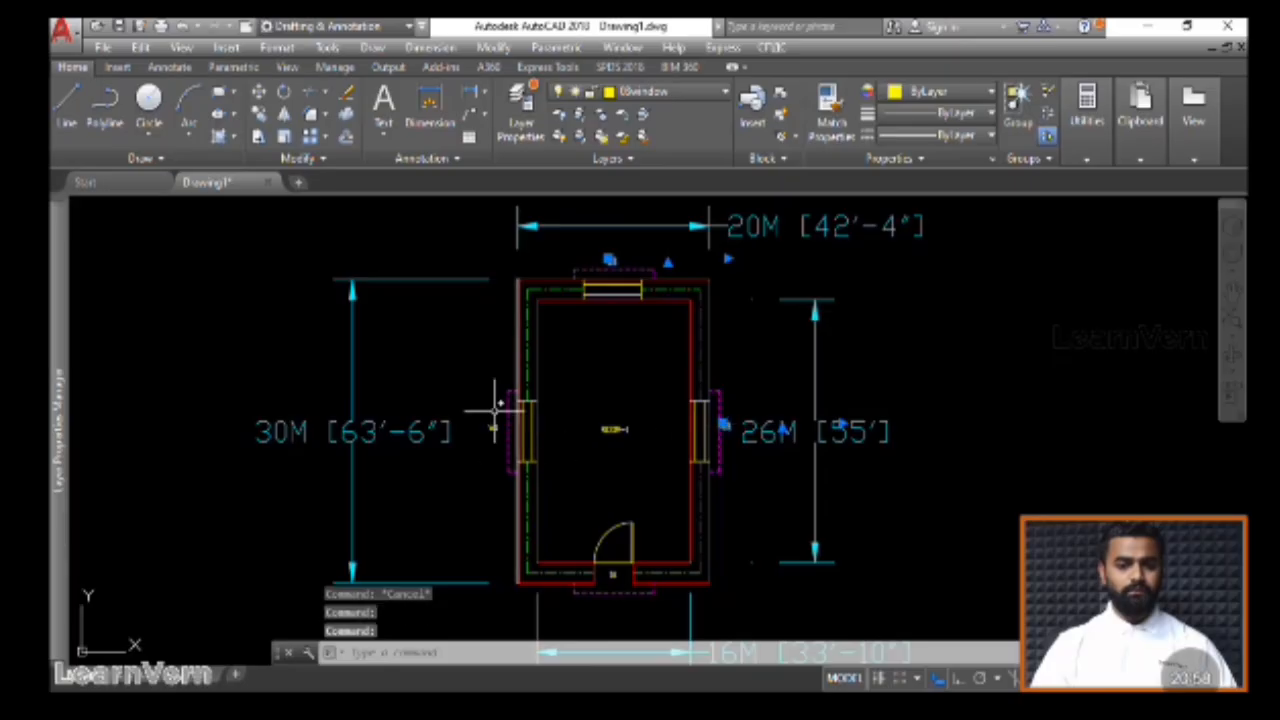
# Select the three W1 window labels, the ROOM-1 label and the D1 door label and assign them to the 07TEXT layer
pyautogui.click(508, 430)
pyautogui.press('Escape')
pyautogui.click(494, 427)
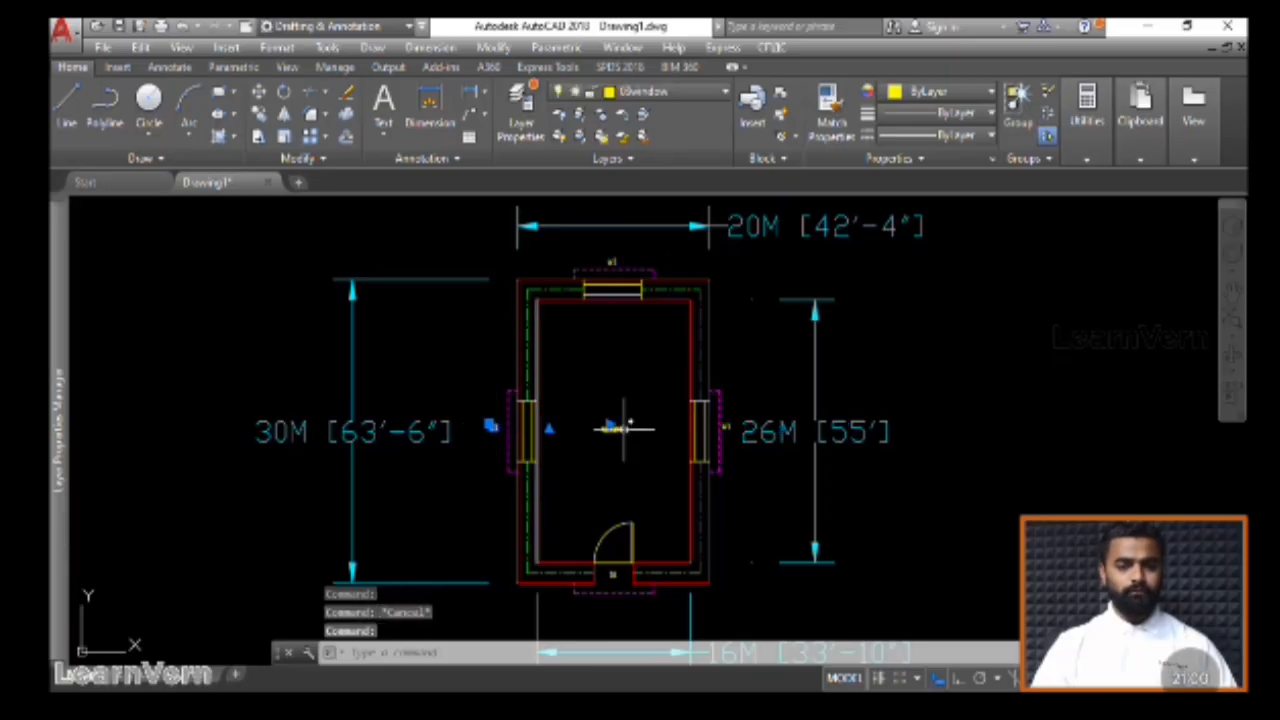
pyautogui.click(622, 430)
pyautogui.scroll(3, 738, 428)
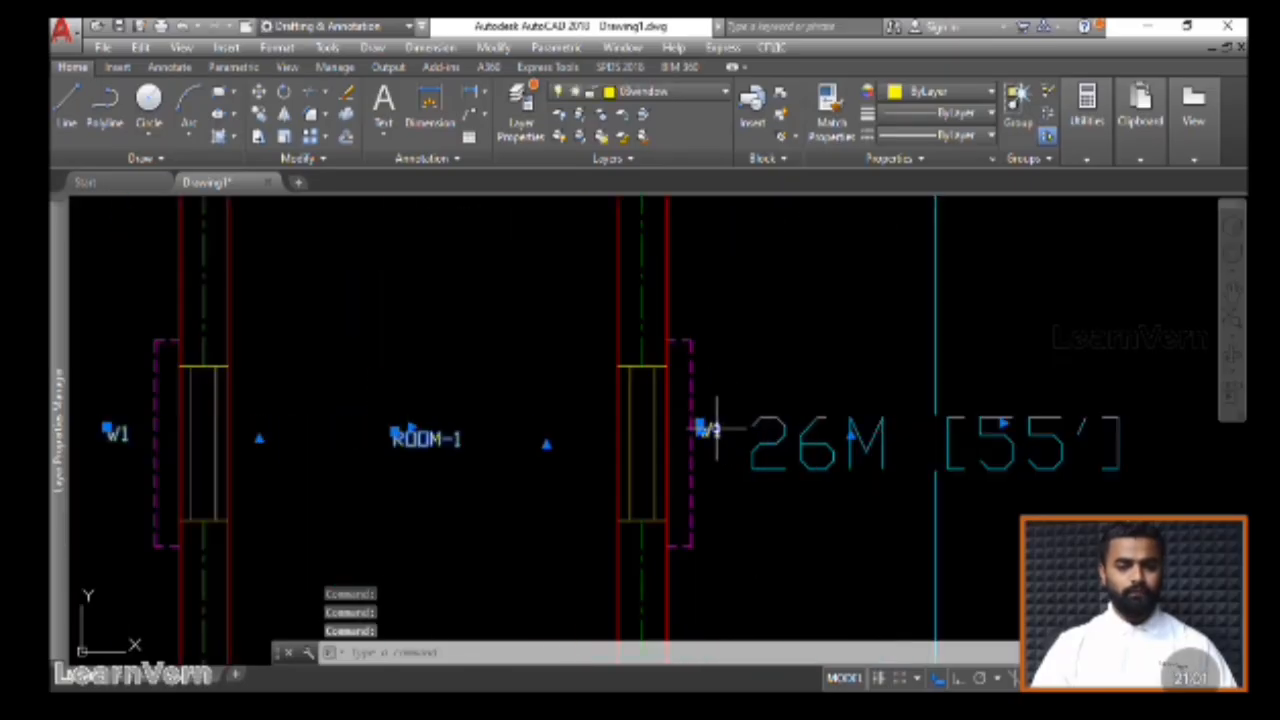
pyautogui.scroll(-2, 503, 349)
pyautogui.scroll(-4, 555, 470)
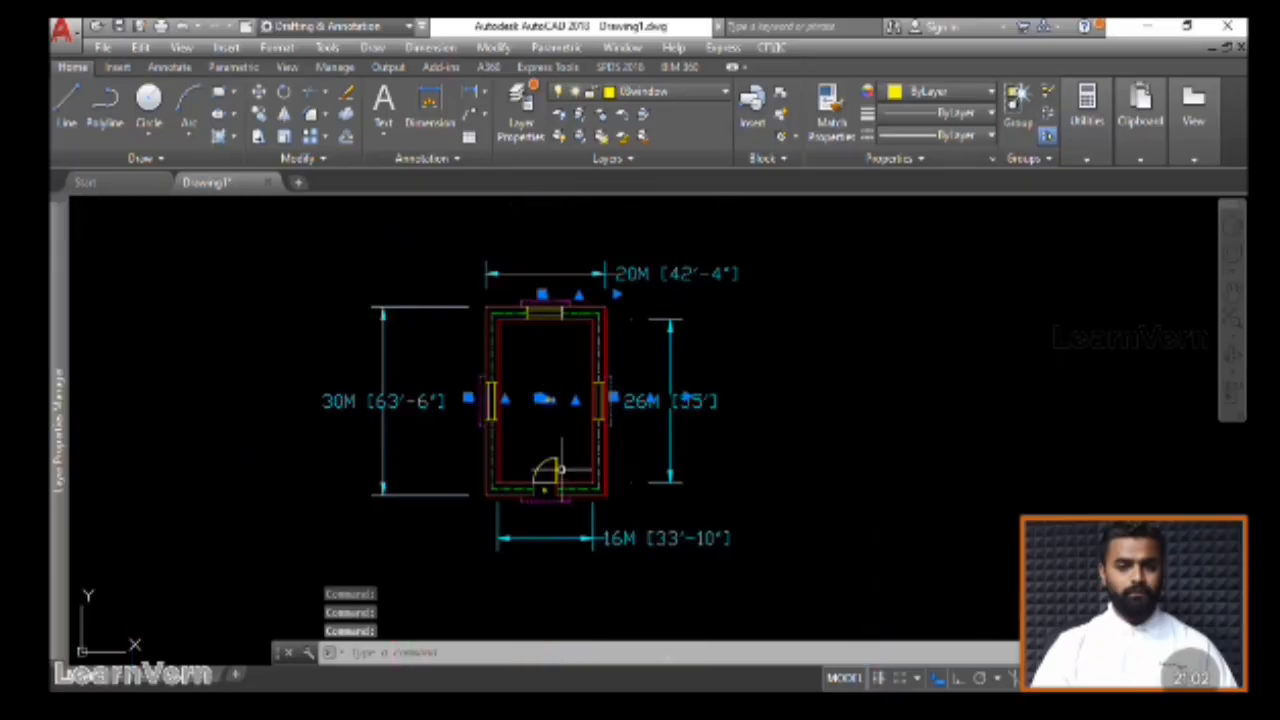
pyautogui.scroll(6, 546, 487)
pyautogui.click(660, 91)
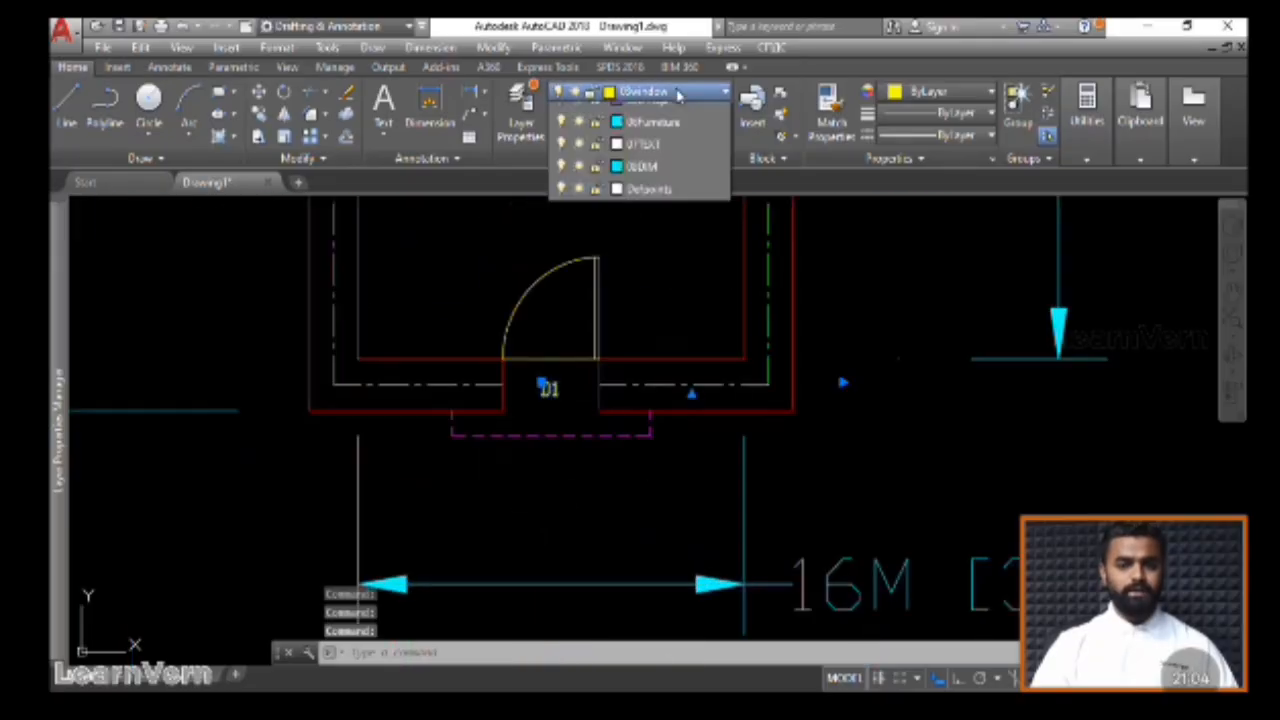
pyautogui.click(645, 272)
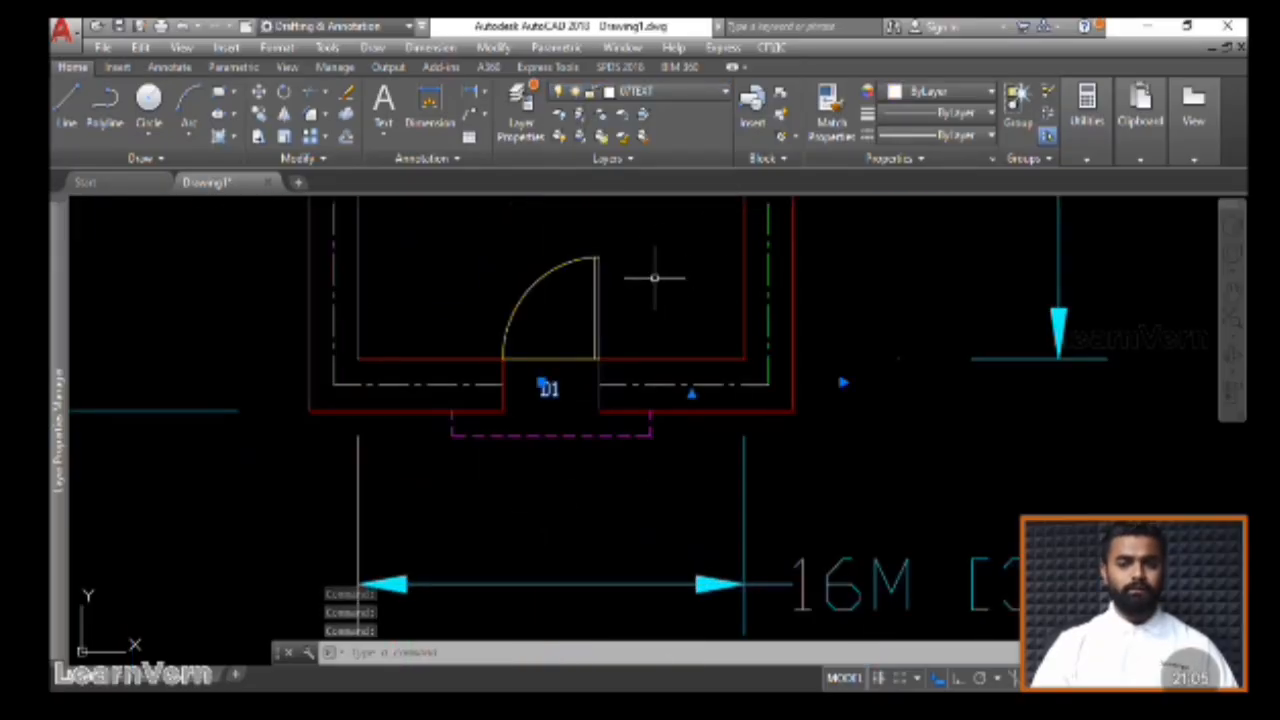
# Check the layer assignment of the ROOM-1 label and clear the selection
pyautogui.scroll(-3, 657, 277)
pyautogui.moveTo(660, 268); pyautogui.dragTo(631, 363, button='middle')
pyautogui.click(588, 292)
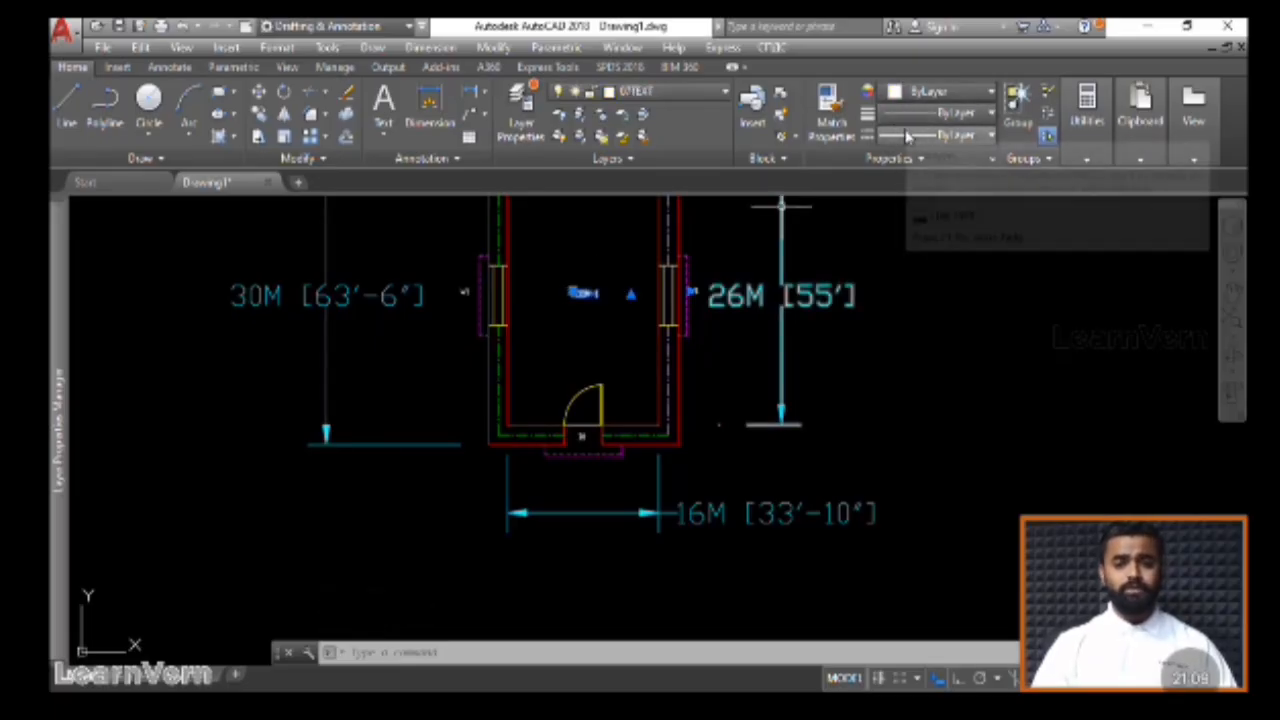
pyautogui.scroll(-3, 732, 372)
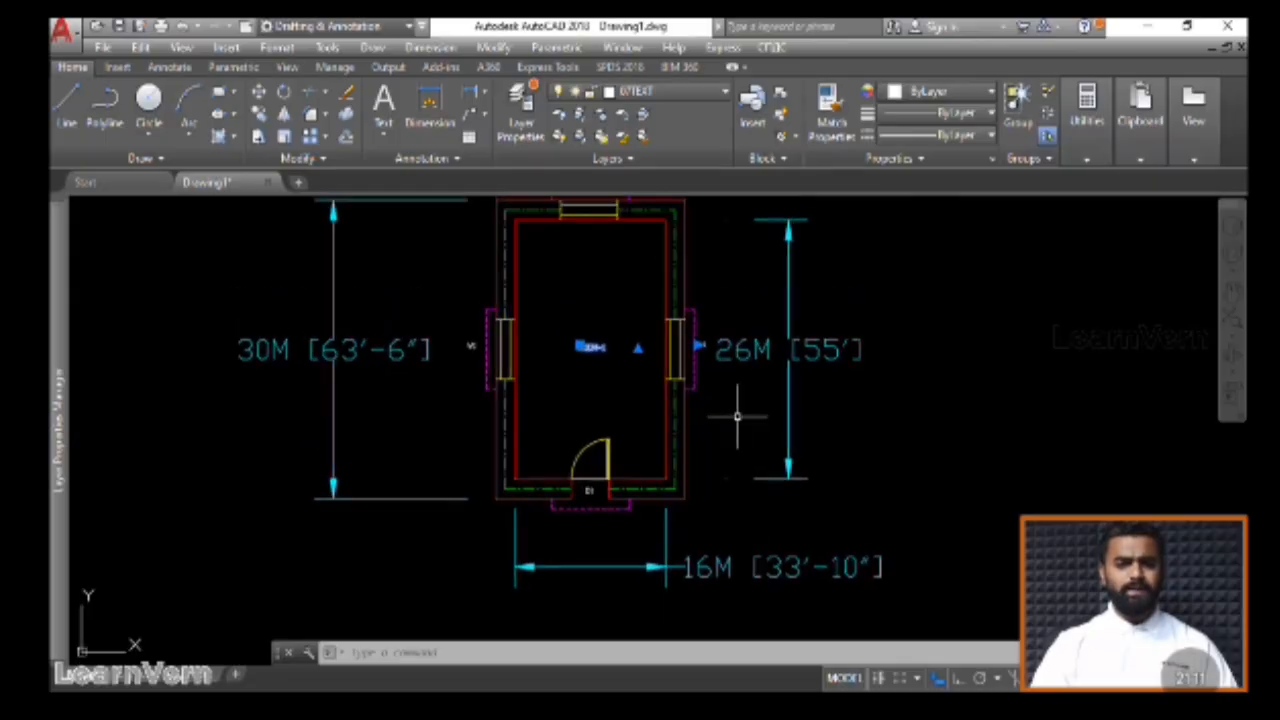
pyautogui.press('Escape')
pyautogui.press('Escape')
pyautogui.press('Escape')
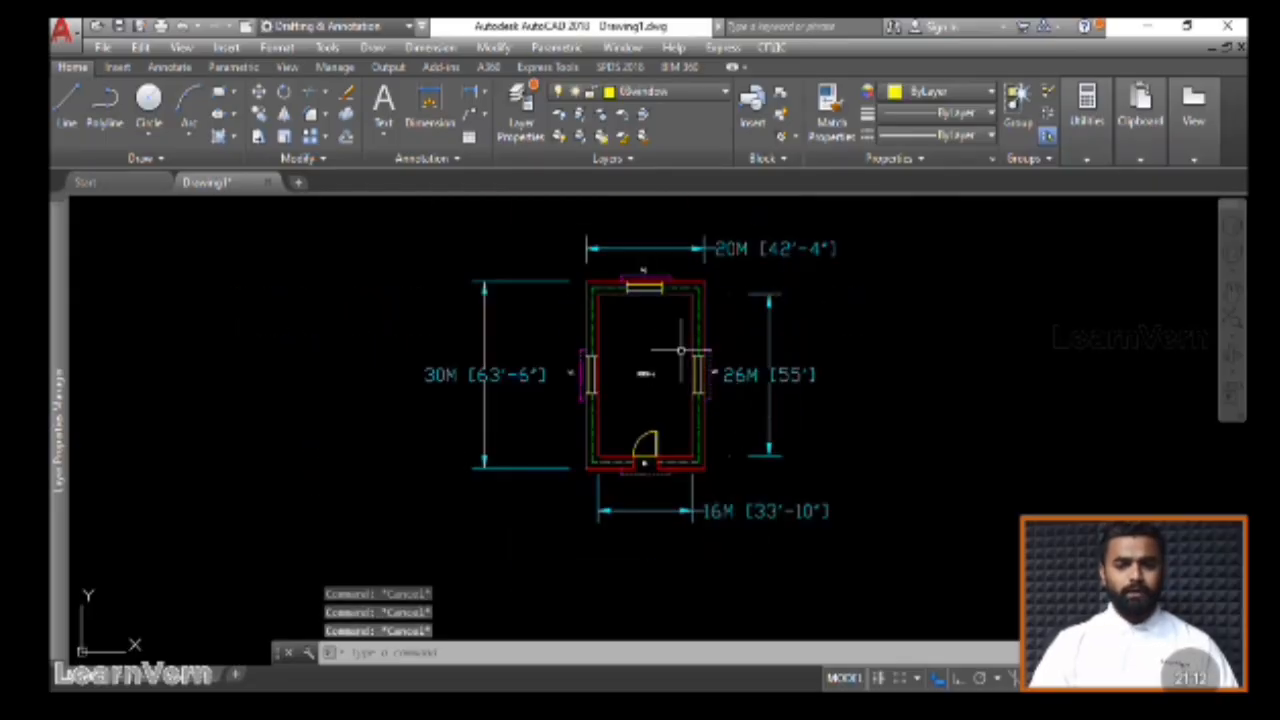
pyautogui.scroll(2, 694, 363)
pyautogui.scroll(-2, 679, 346)
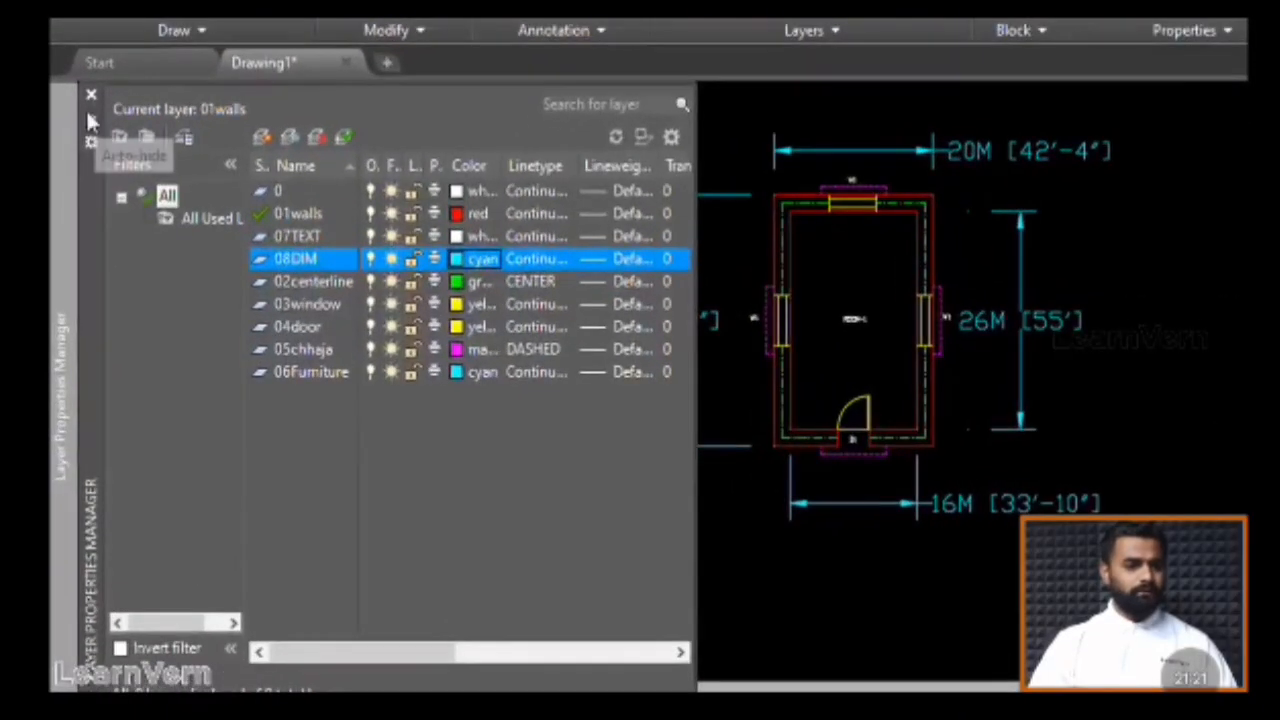
# Expand the layer manager, turn the current layer 01walls off and switch it back on
pyautogui.click(78, 220)
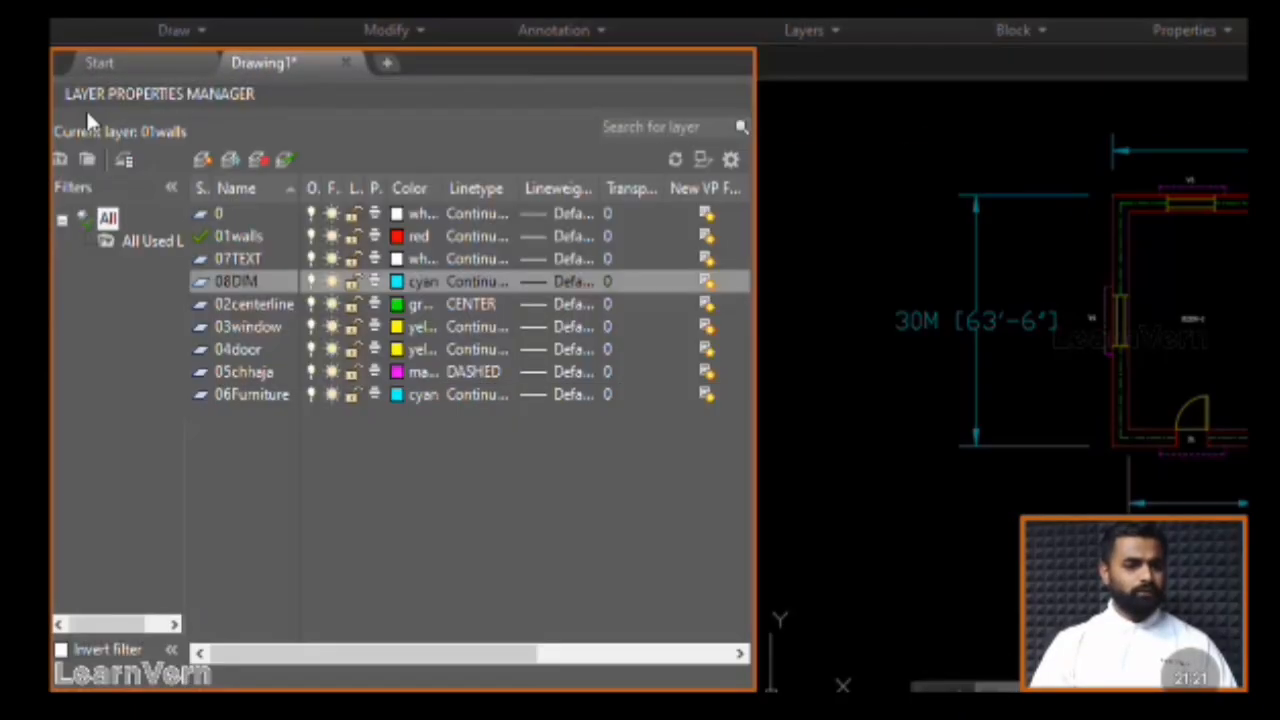
pyautogui.click(312, 238)
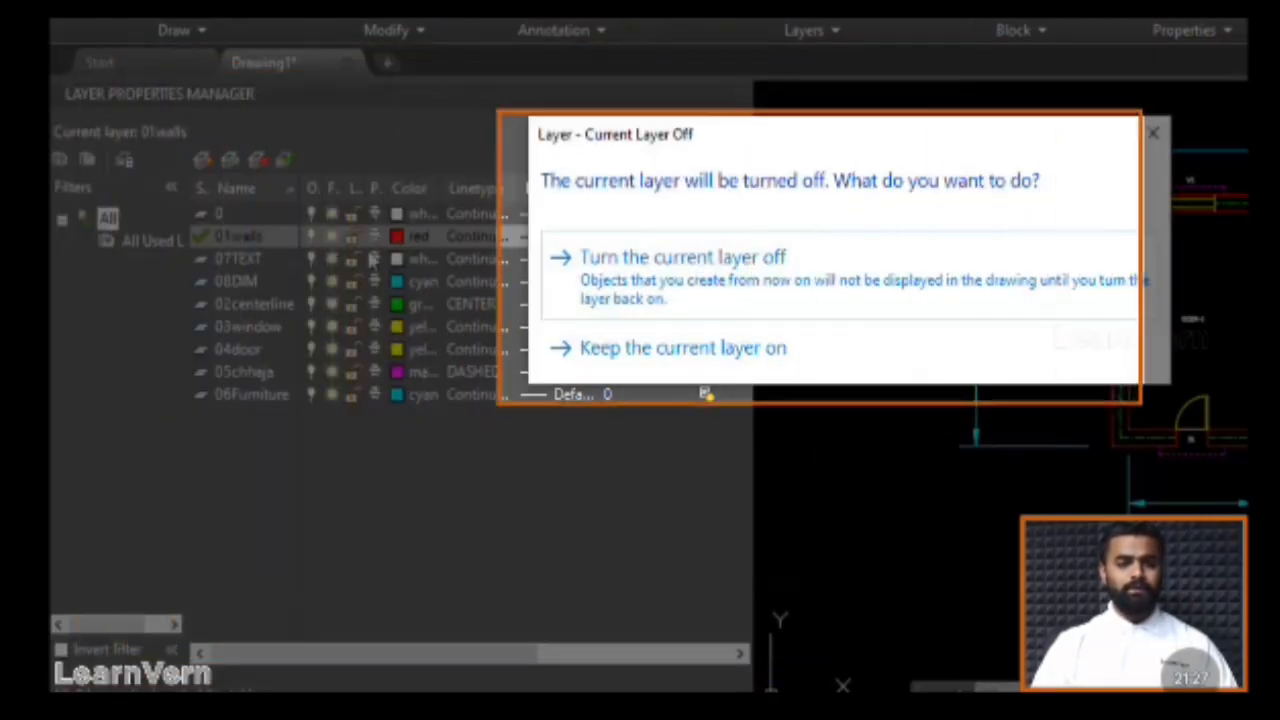
pyautogui.click(663, 296)
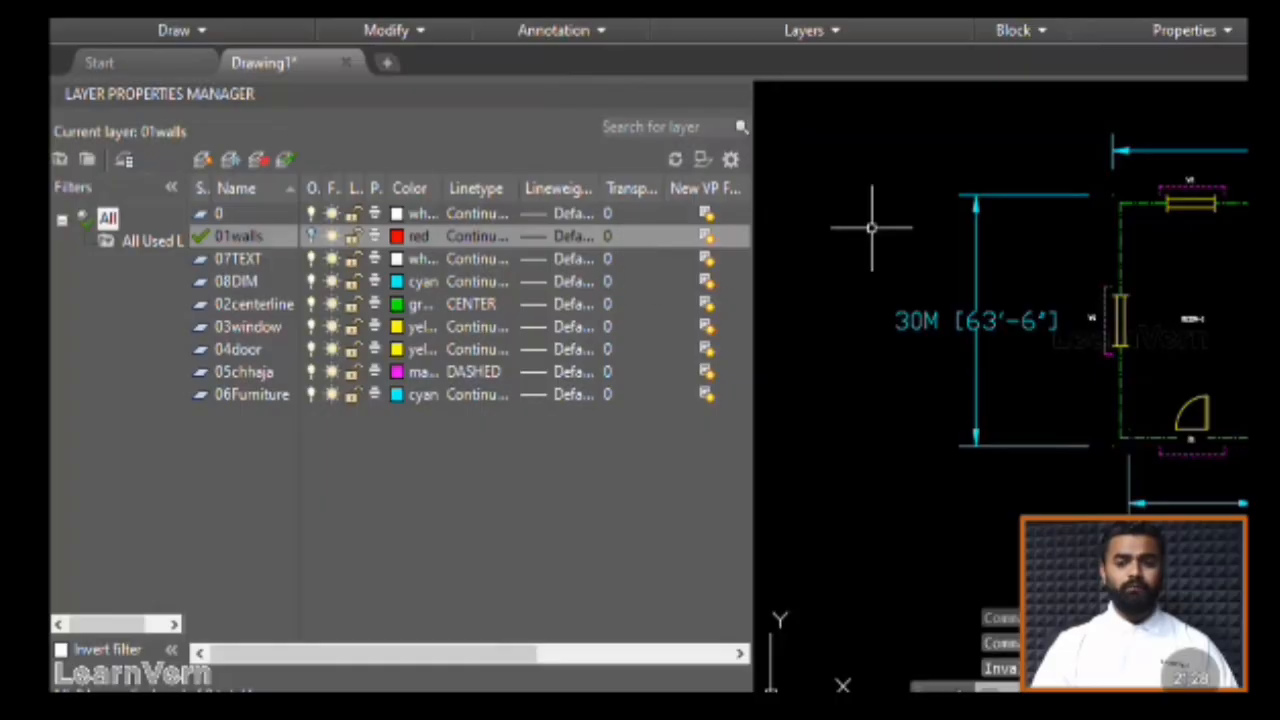
pyautogui.click(311, 236)
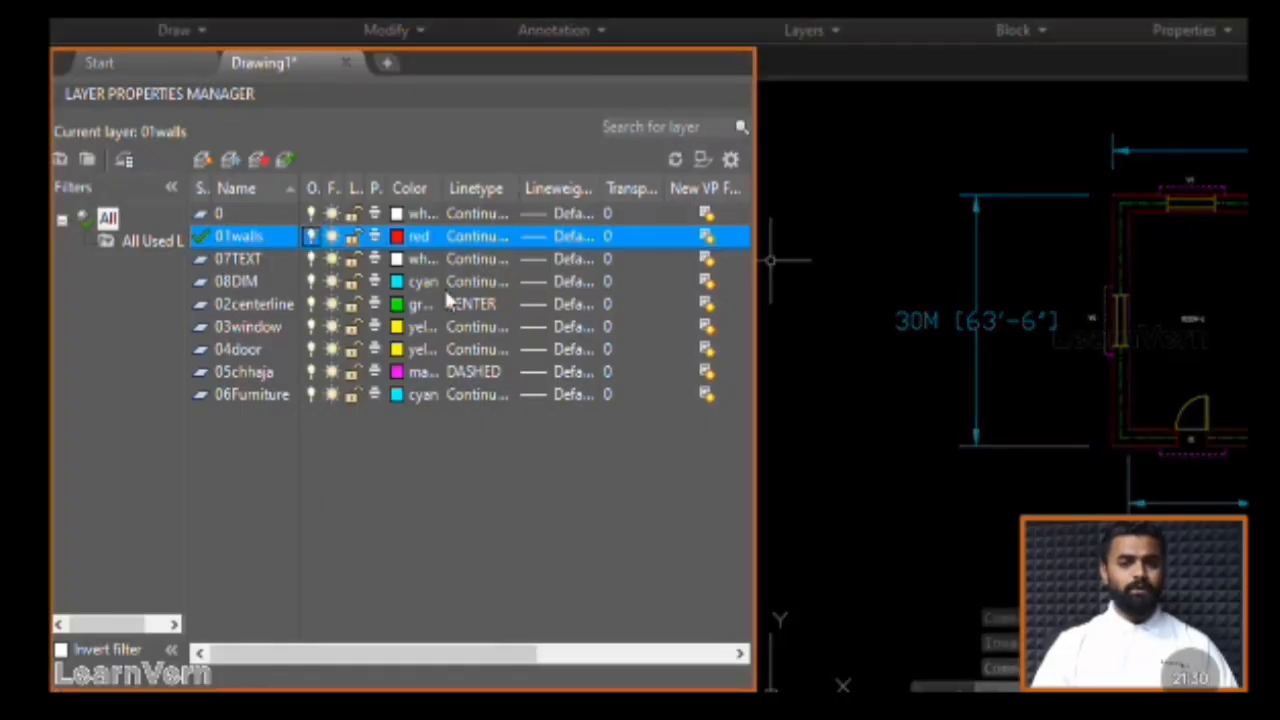
# Turn the layers 07TEXT, 08DIM, 02centerline, 03window, 04door, 05chhaja and 06Furniture off and back on, one at a time
pyautogui.click(311, 259)
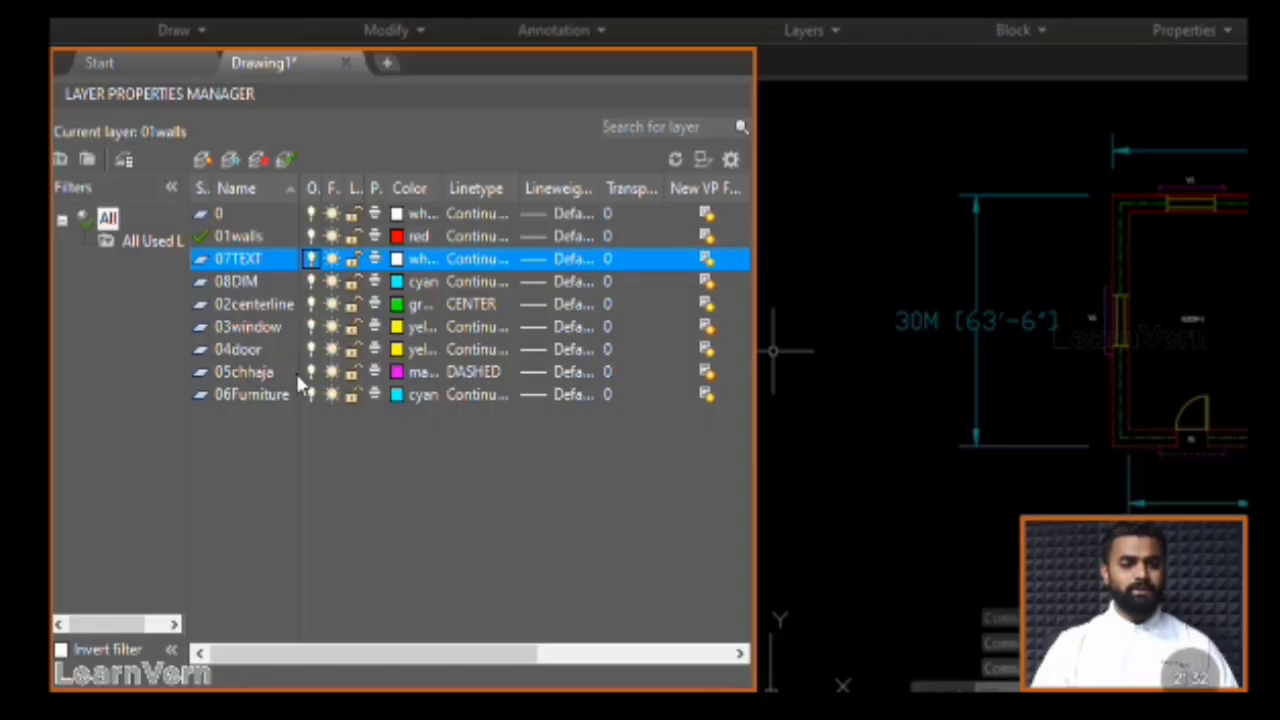
pyautogui.click(311, 282)
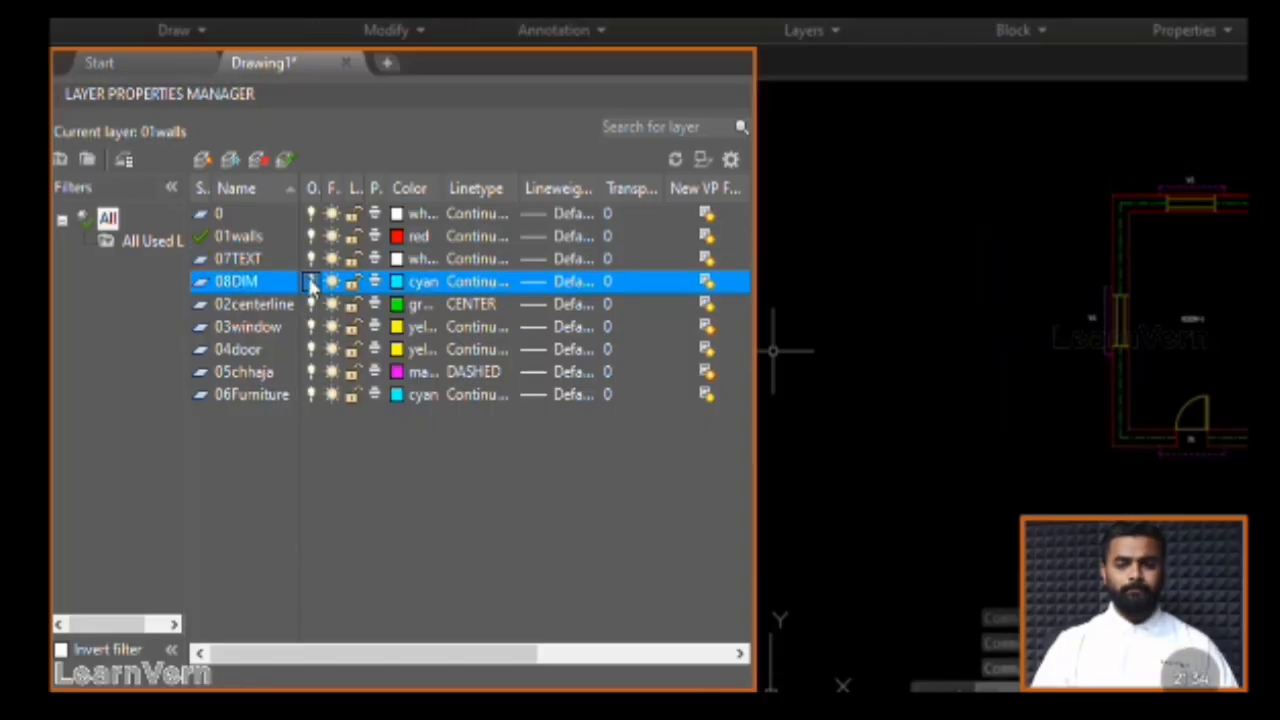
pyautogui.click(311, 304)
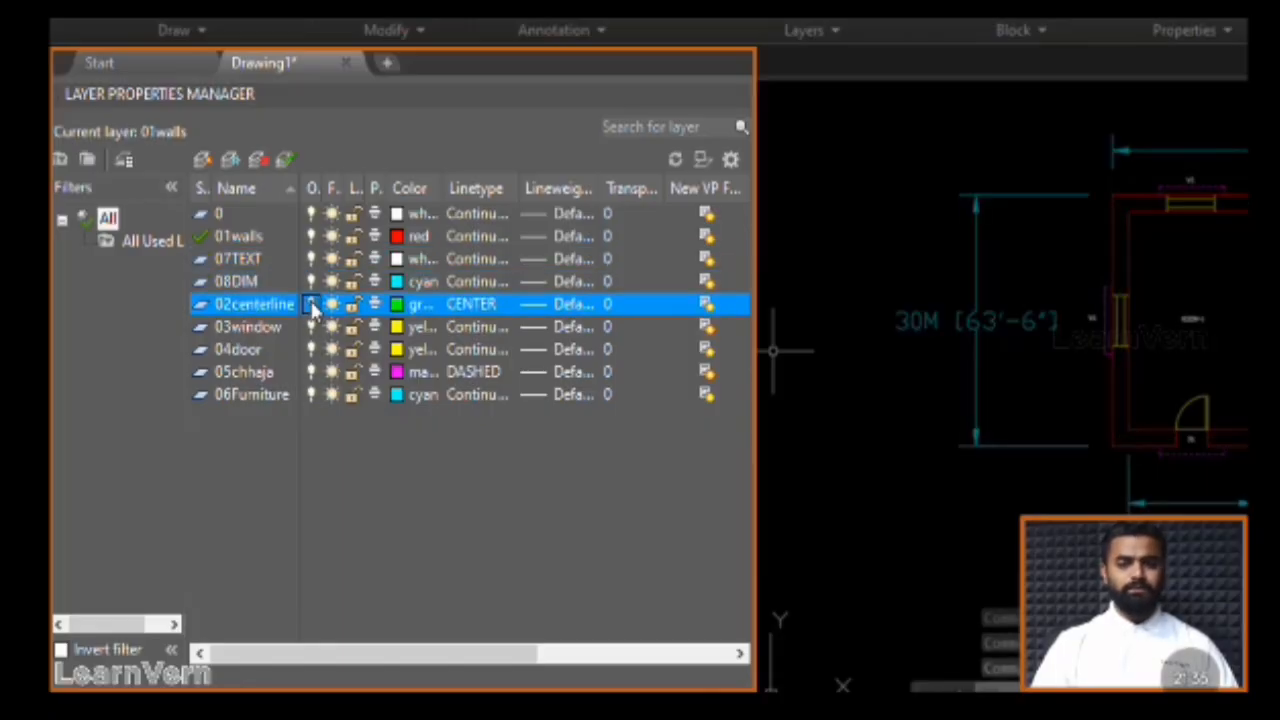
pyautogui.click(311, 327)
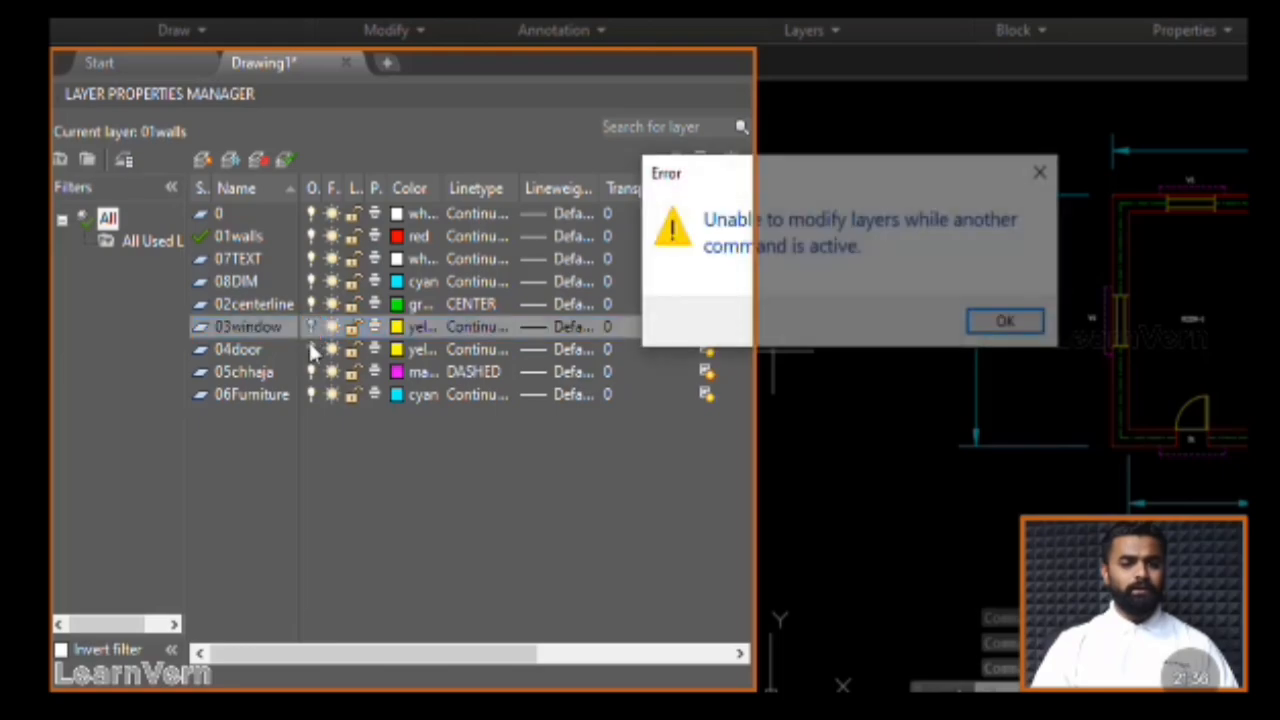
pyautogui.click(1038, 173)
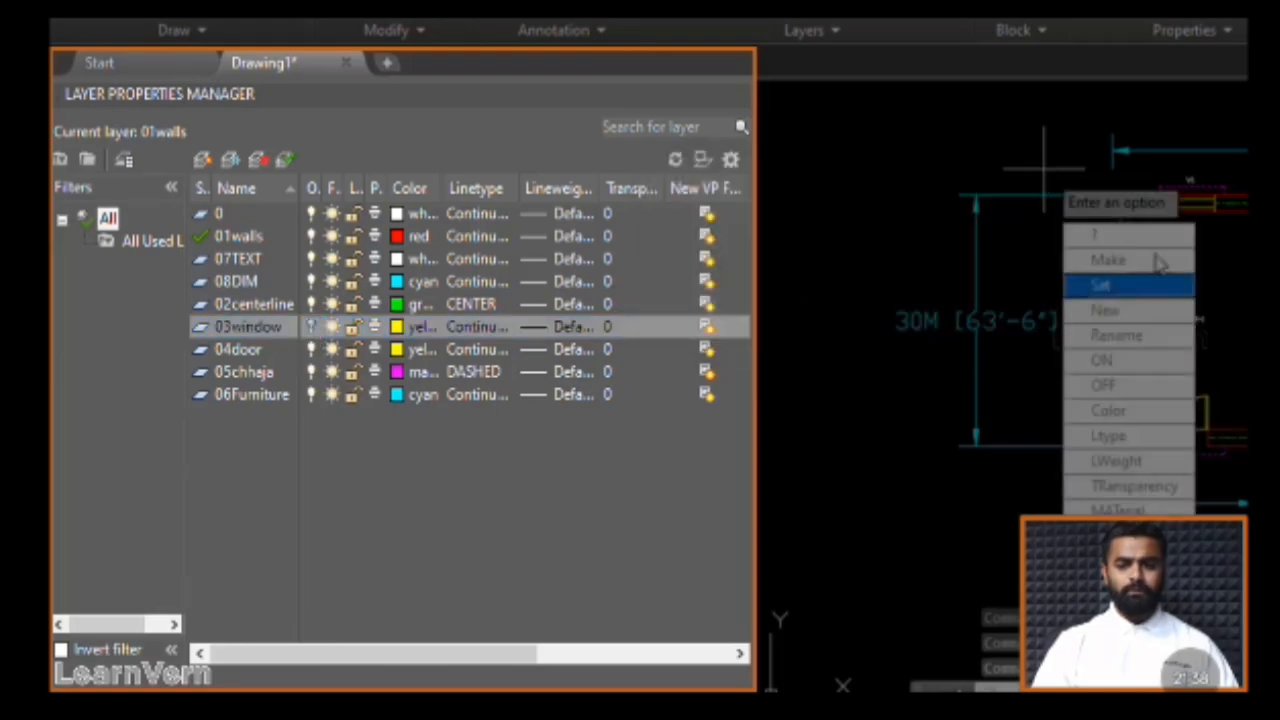
pyautogui.click(310, 329)
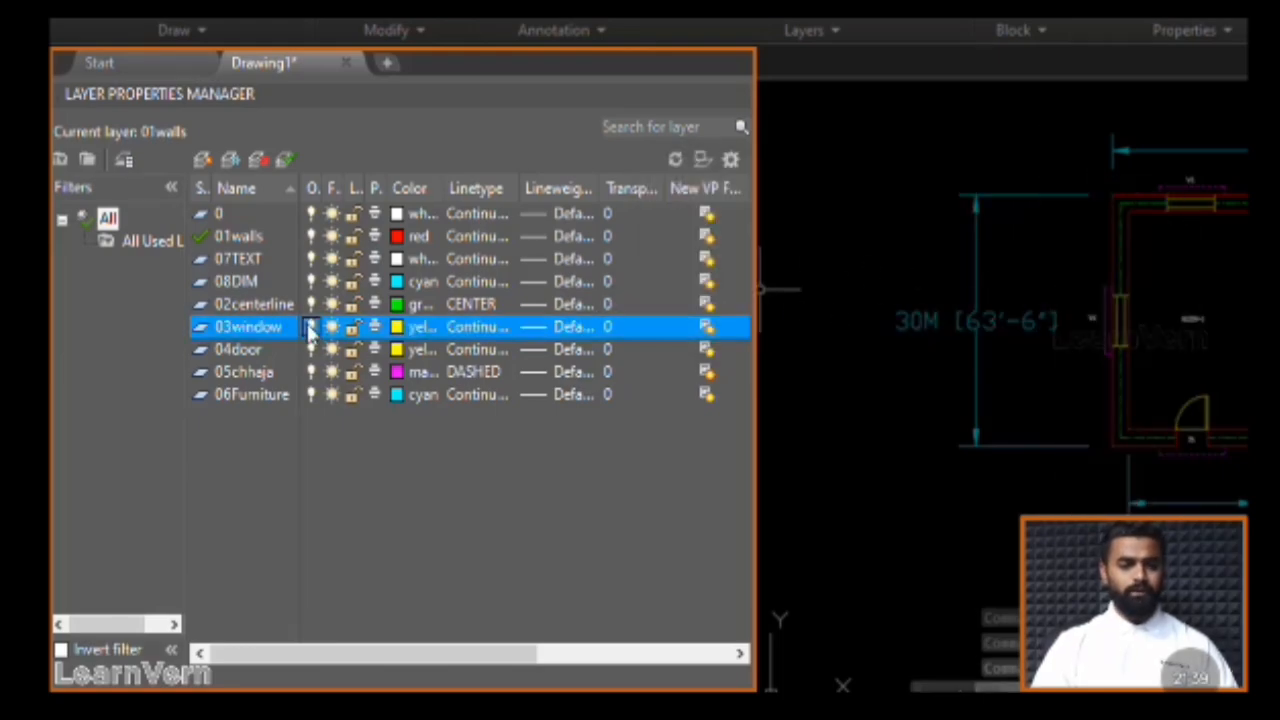
pyautogui.click(311, 352)
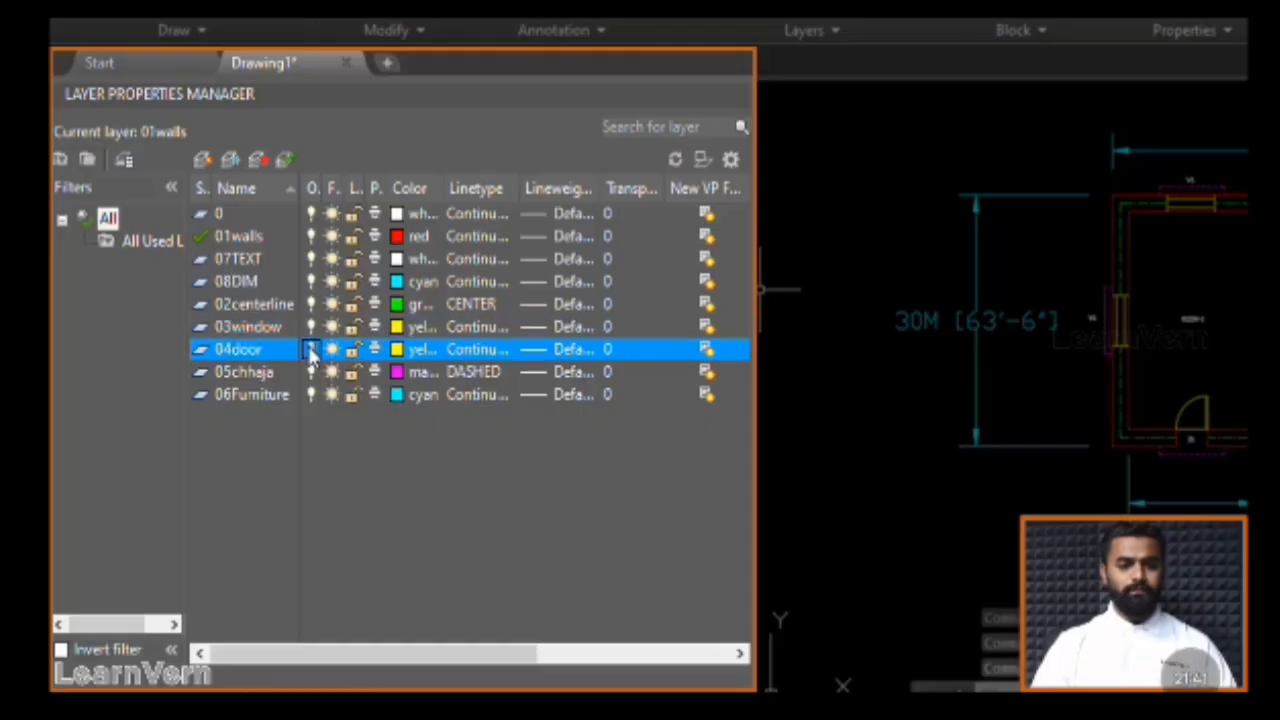
pyautogui.click(314, 374)
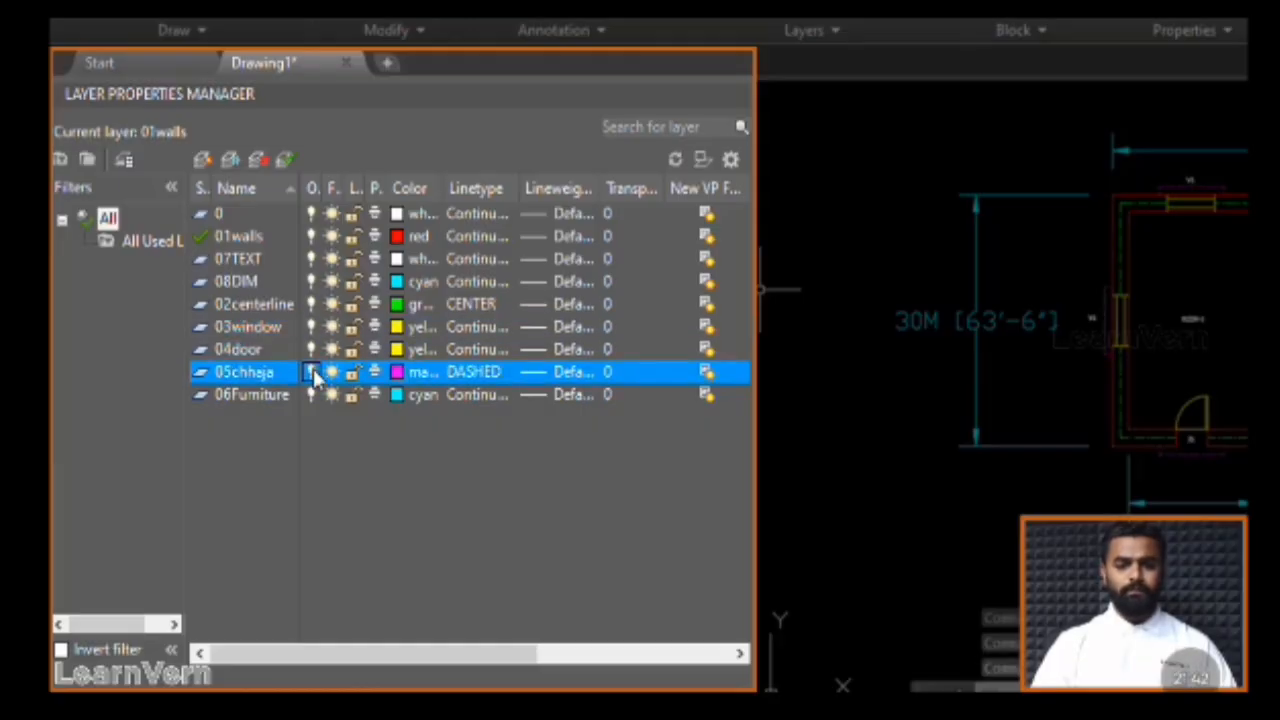
pyautogui.click(311, 396)
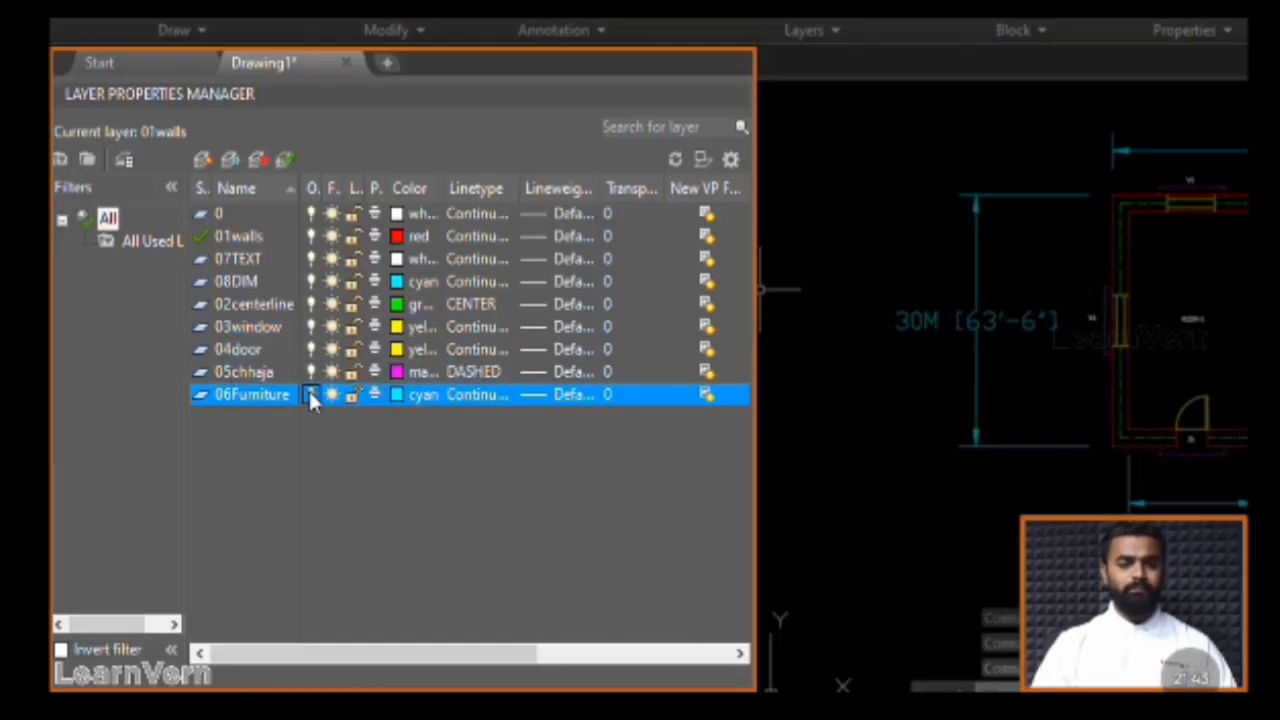
# Try freezing the current layer 01walls, and freeze and thaw layers 0, 07TEXT, 08DIM, 02centerline, 03window, 04door and 05chhaja in turn
pyautogui.click(333, 216)
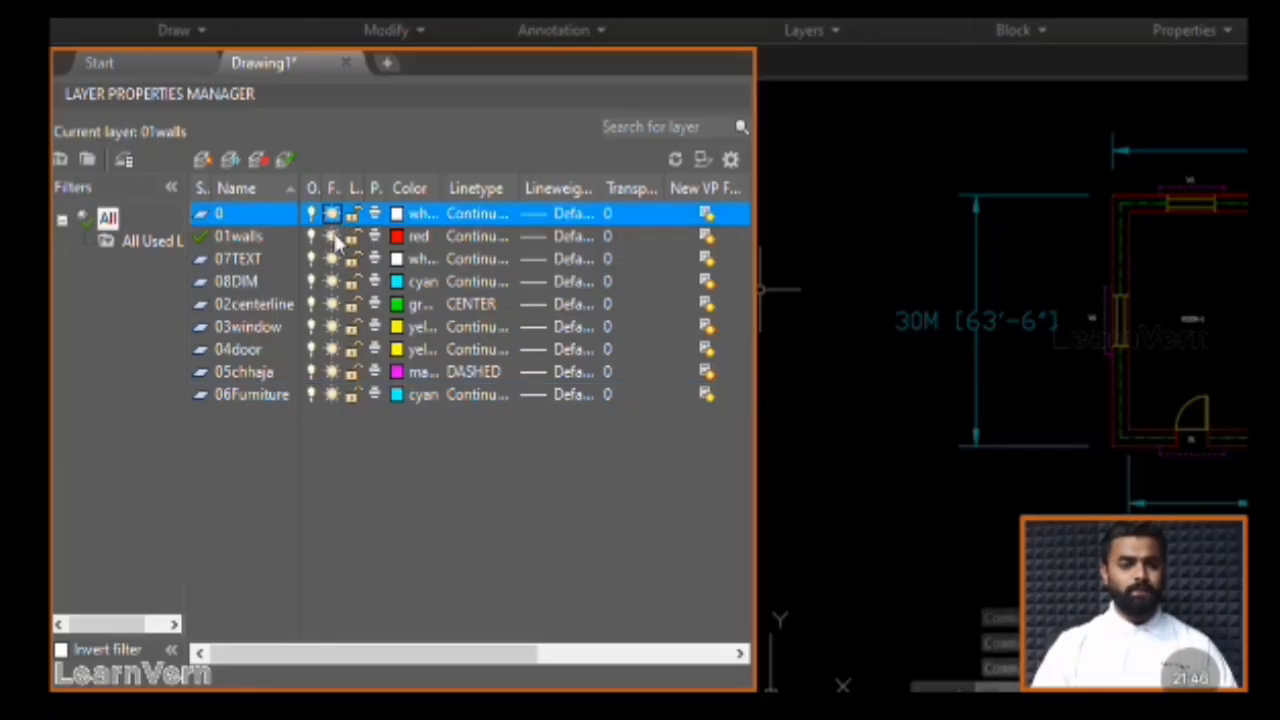
pyautogui.click(333, 236)
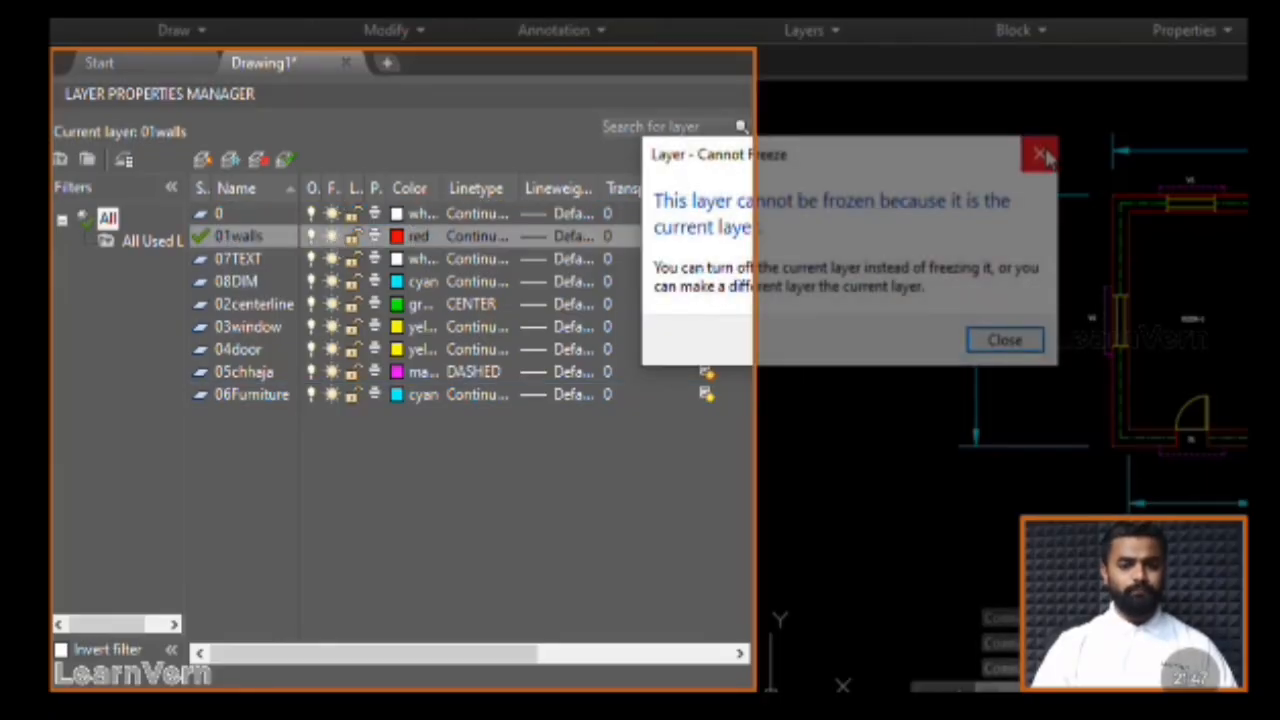
pyautogui.click(1005, 341)
pyautogui.click(333, 259)
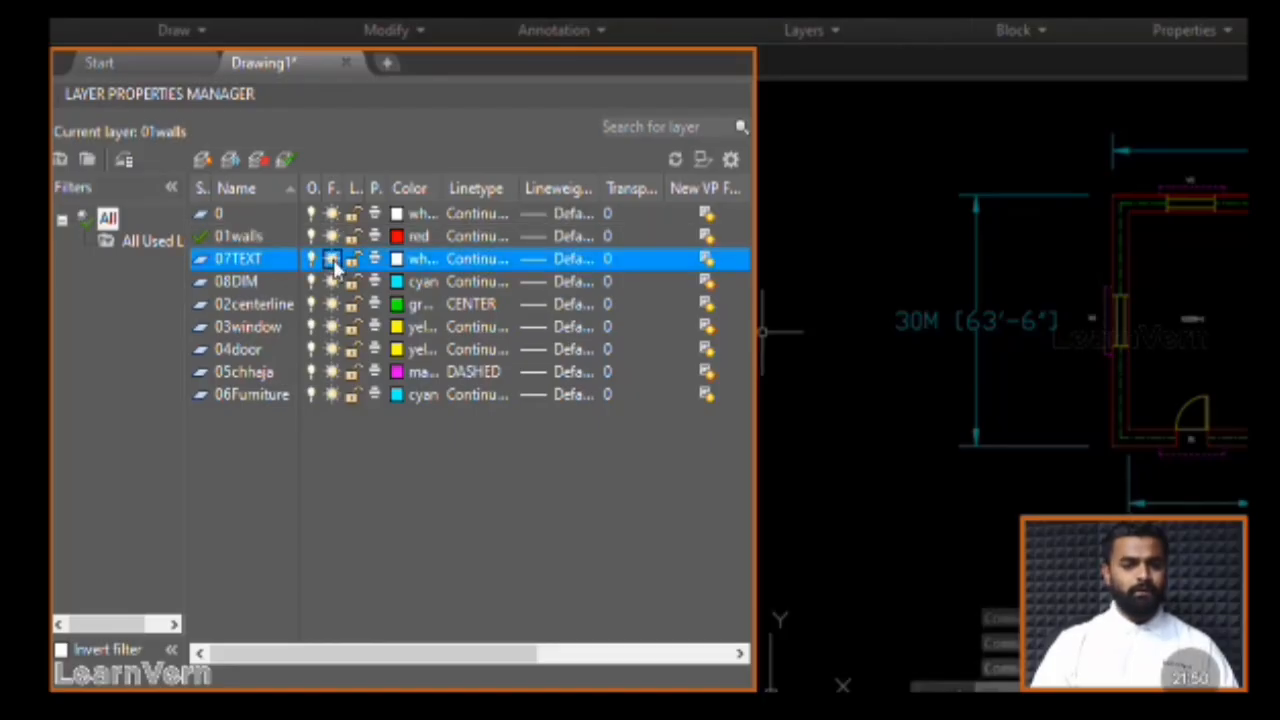
pyautogui.click(333, 282)
pyautogui.click(333, 283)
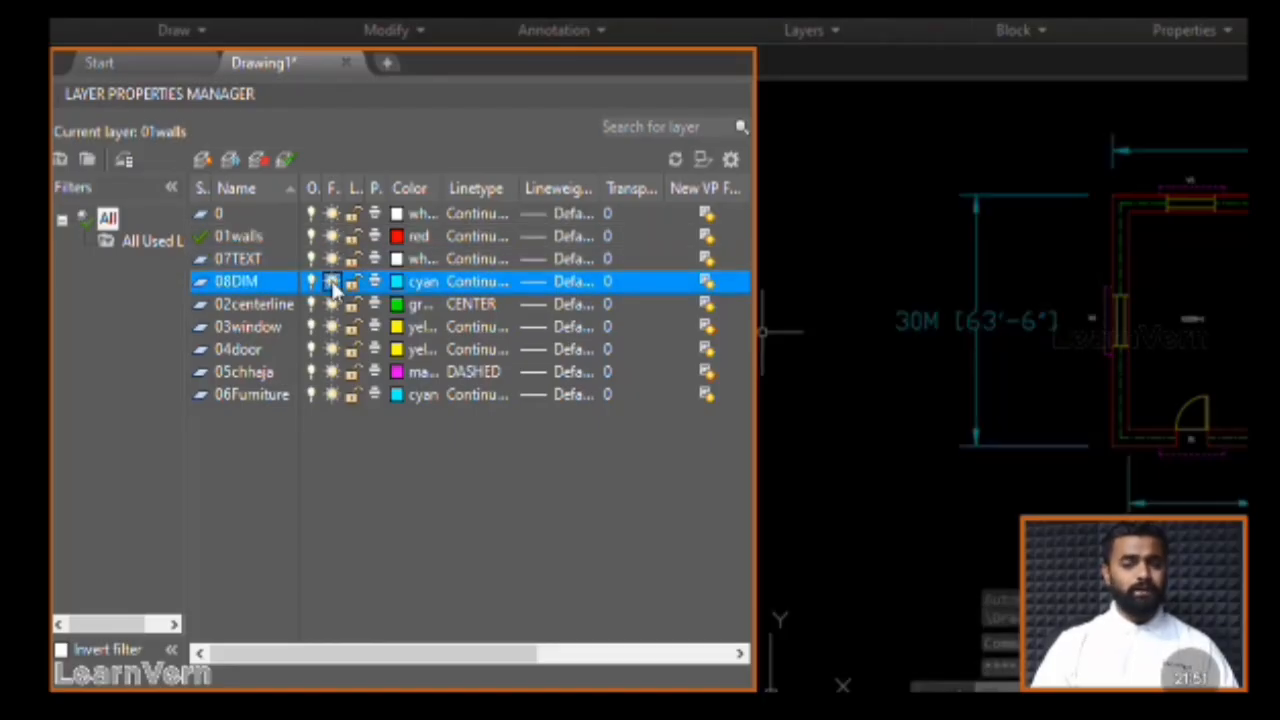
pyautogui.click(333, 306)
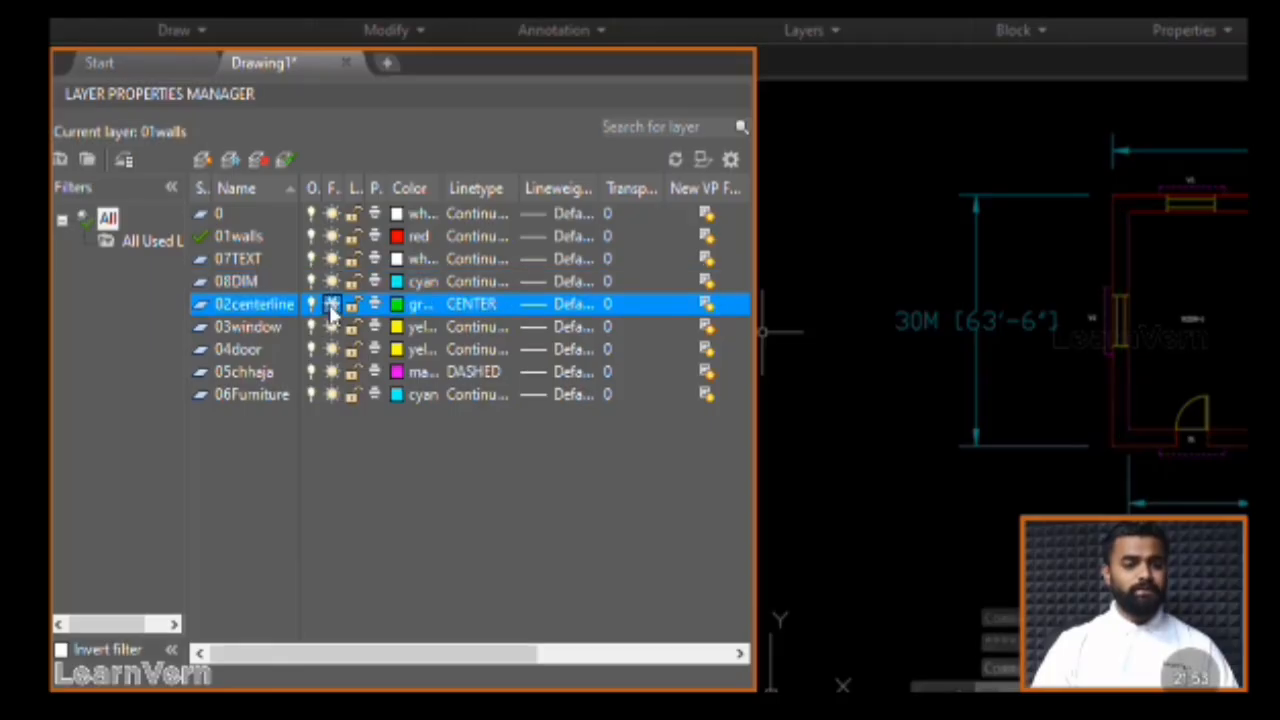
pyautogui.click(333, 328)
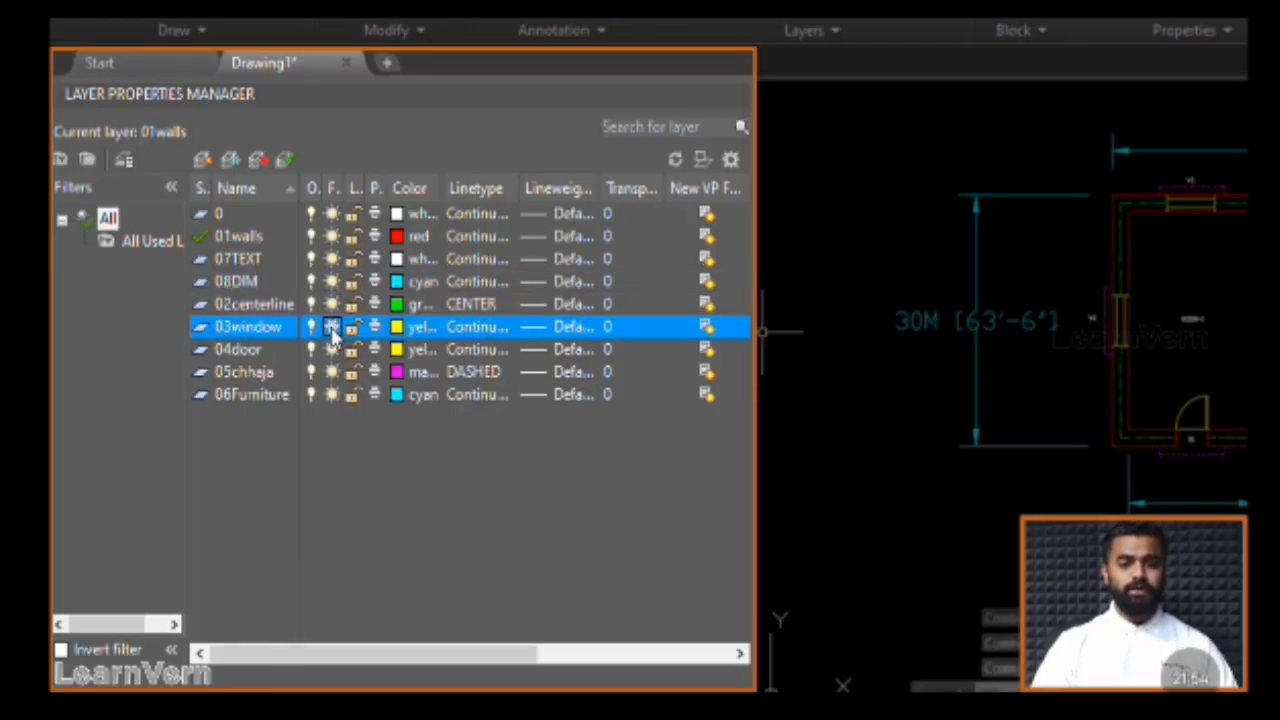
pyautogui.click(333, 328)
pyautogui.click(333, 350)
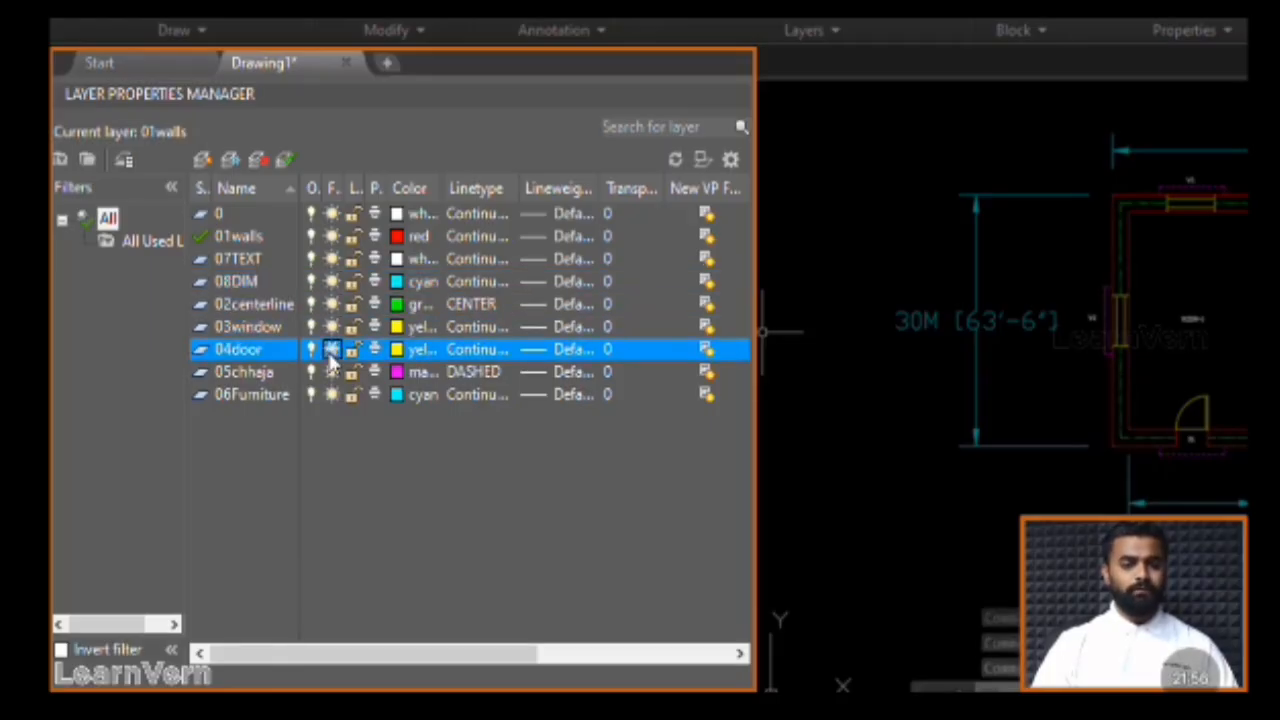
pyautogui.click(333, 372)
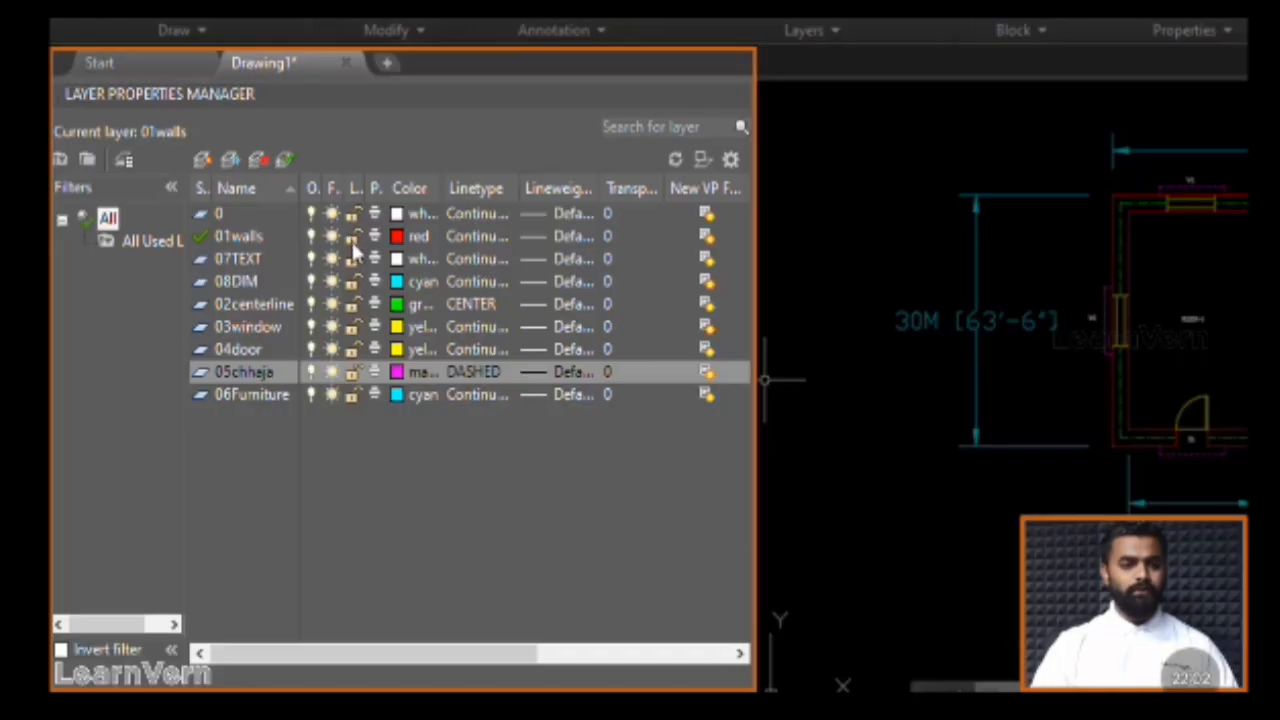
# Lock the 04door and 03window layers
pyautogui.click(353, 349)
pyautogui.click(352, 328)
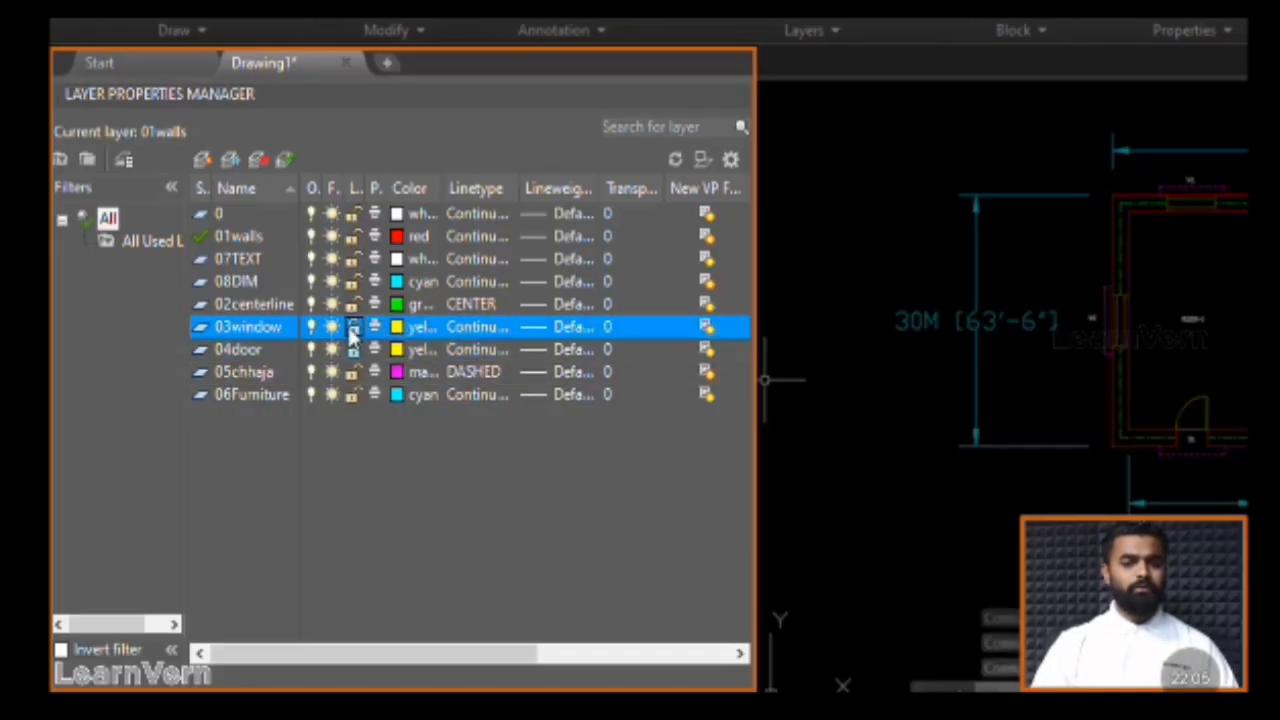
# Test the layer locks by selecting and deleting the whole floor plan, and undo the deletion
pyautogui.click(880, 95)
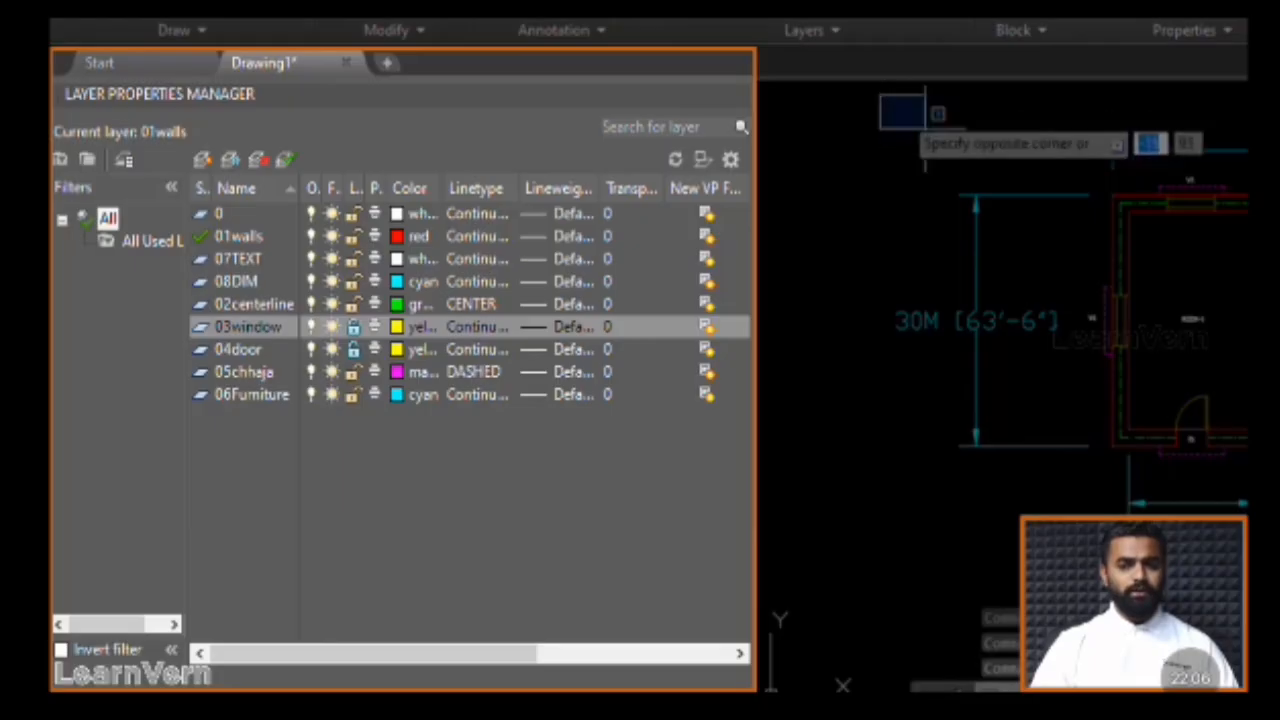
pyautogui.click(1247, 515)
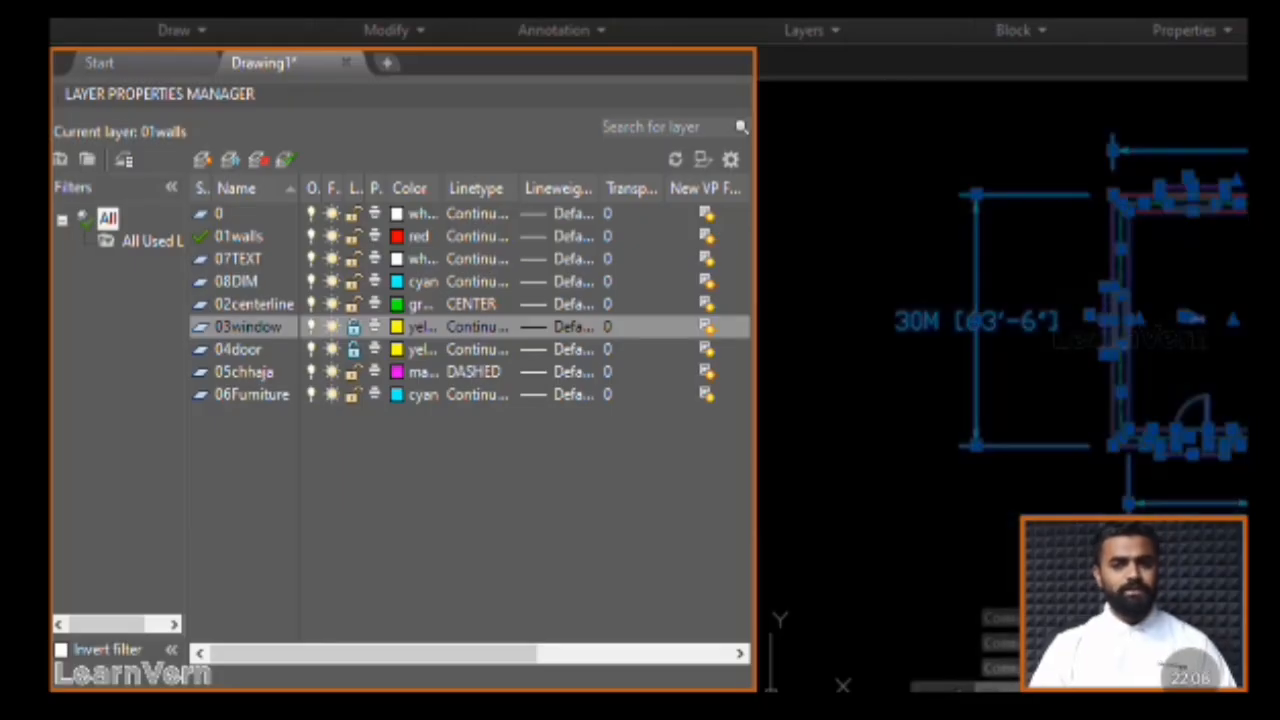
pyautogui.press('Delete')
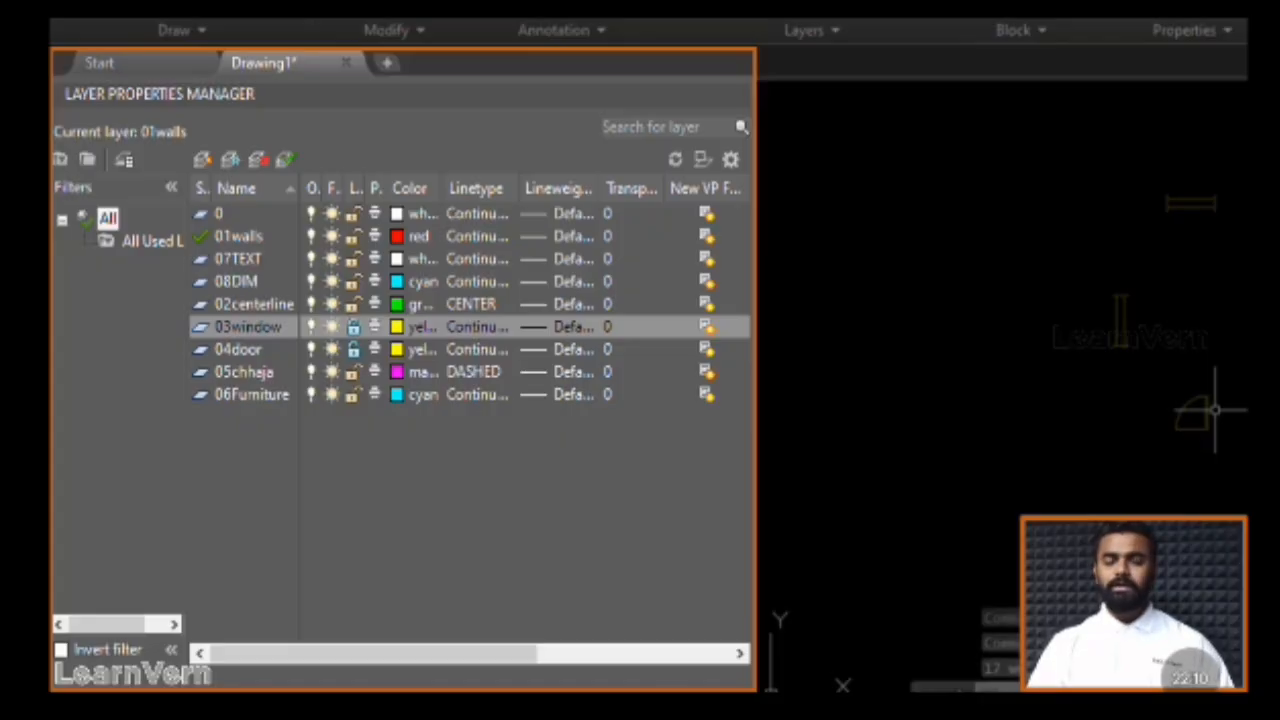
pyautogui.hotkey('ctrl', 'z')
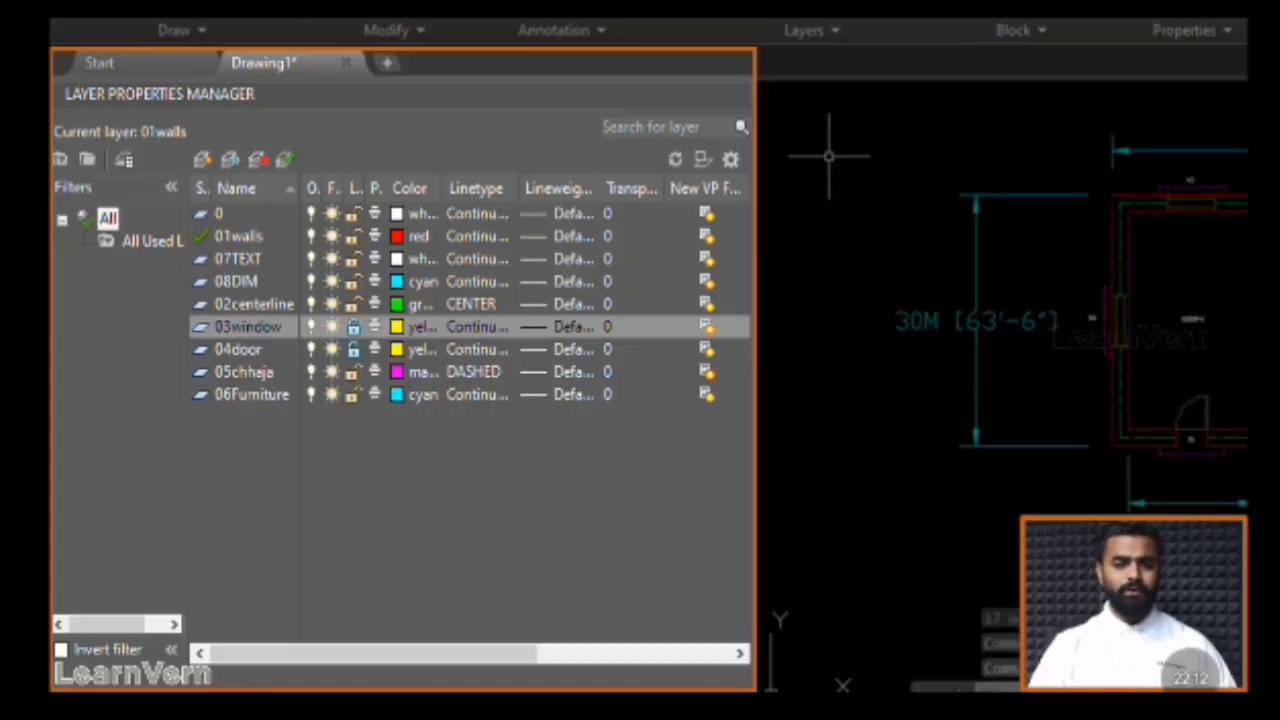
# Unlock the 03window and 04door layers and switch off plotting for the 08DIM layer
pyautogui.click(352, 328)
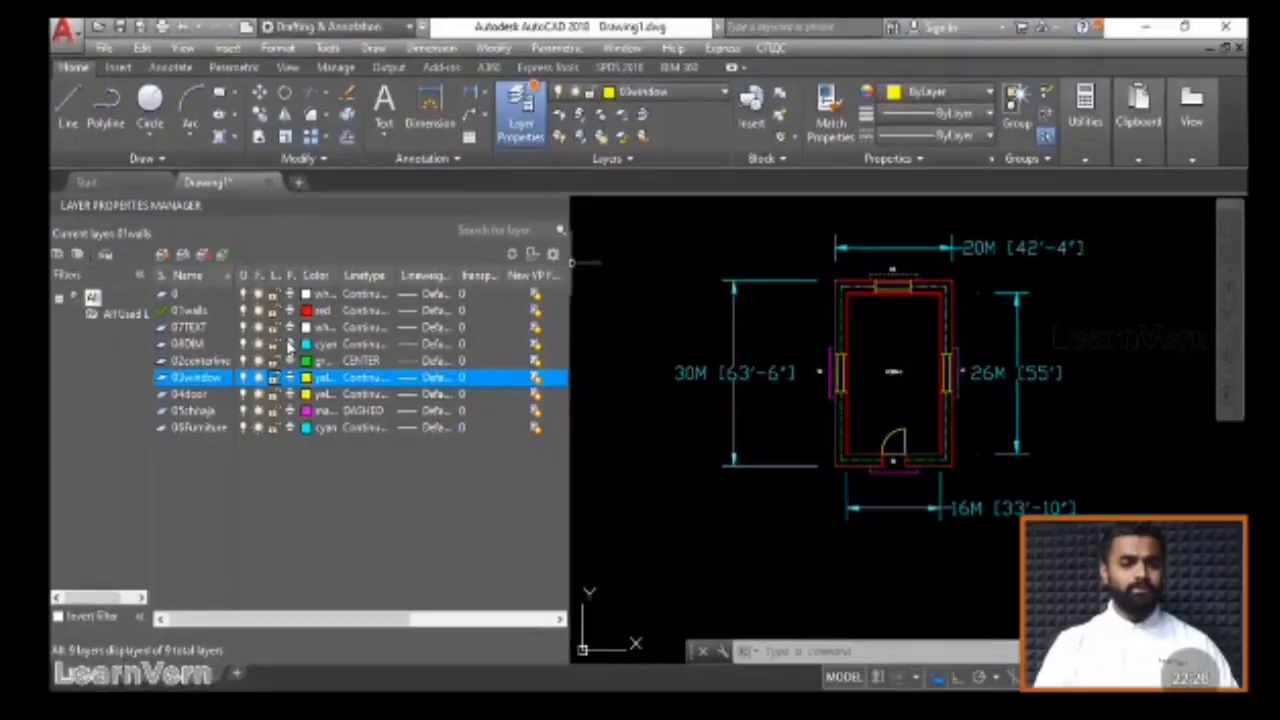
pyautogui.click(374, 281)
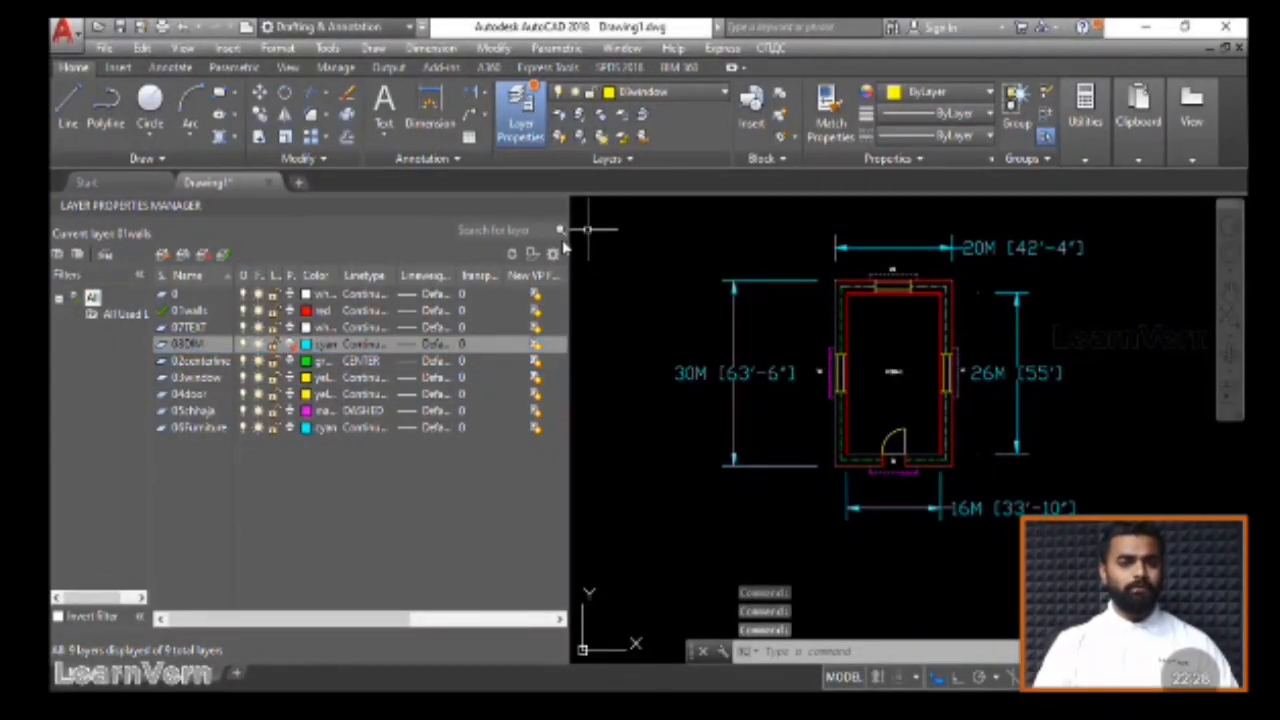
# Start a plot with the DWG To PDF.pc3 plotter and accept the default ANSI A (11.00 x 8.50 Inches) paper size
pyautogui.click(62, 32)
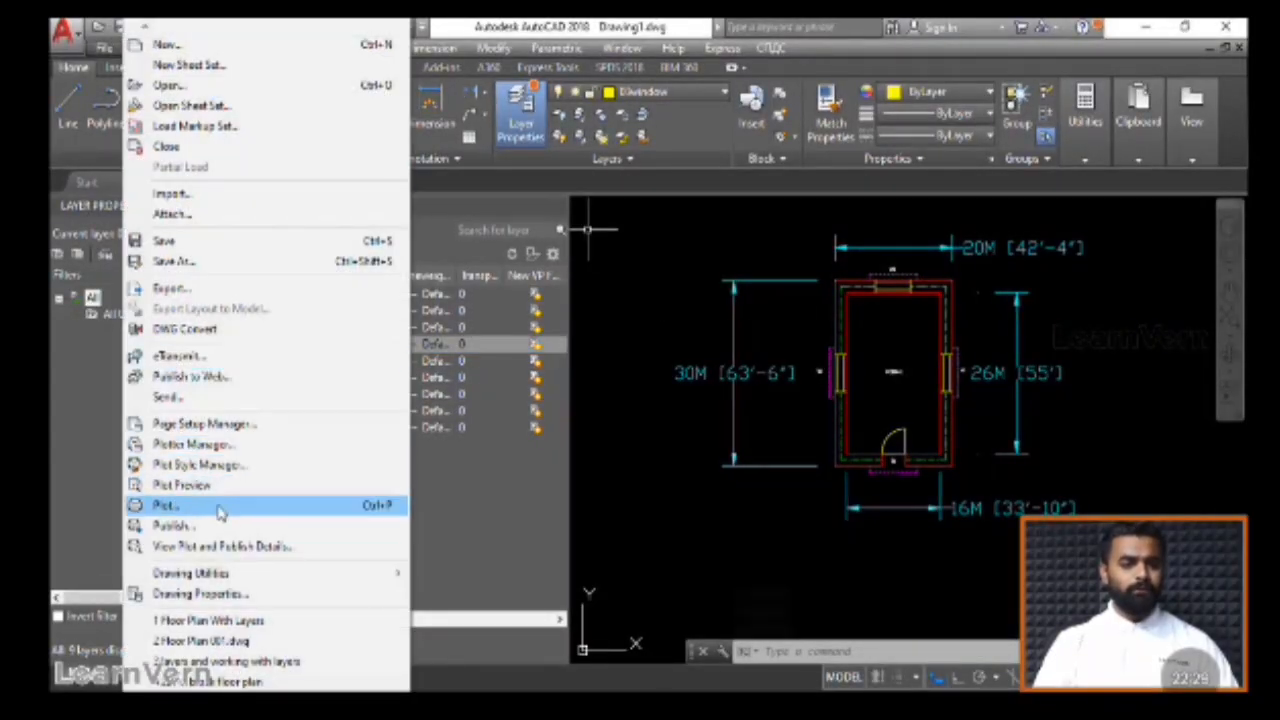
pyautogui.click(168, 505)
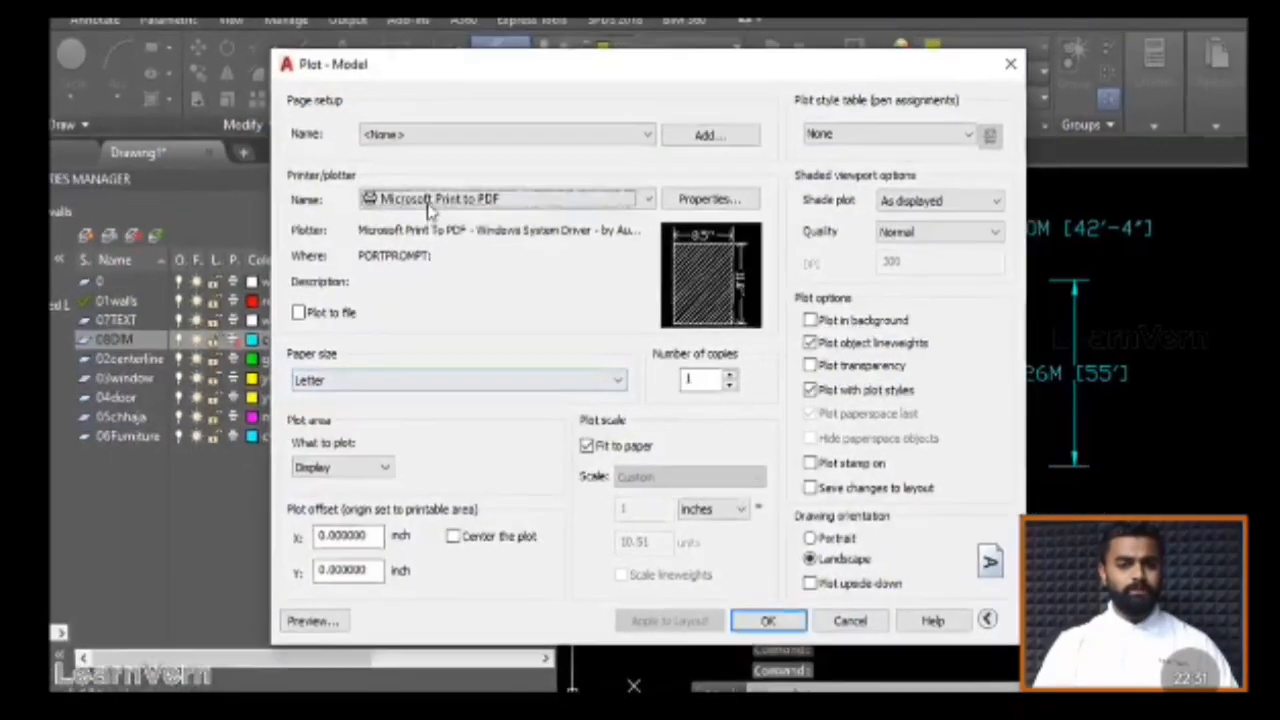
pyautogui.click(461, 224)
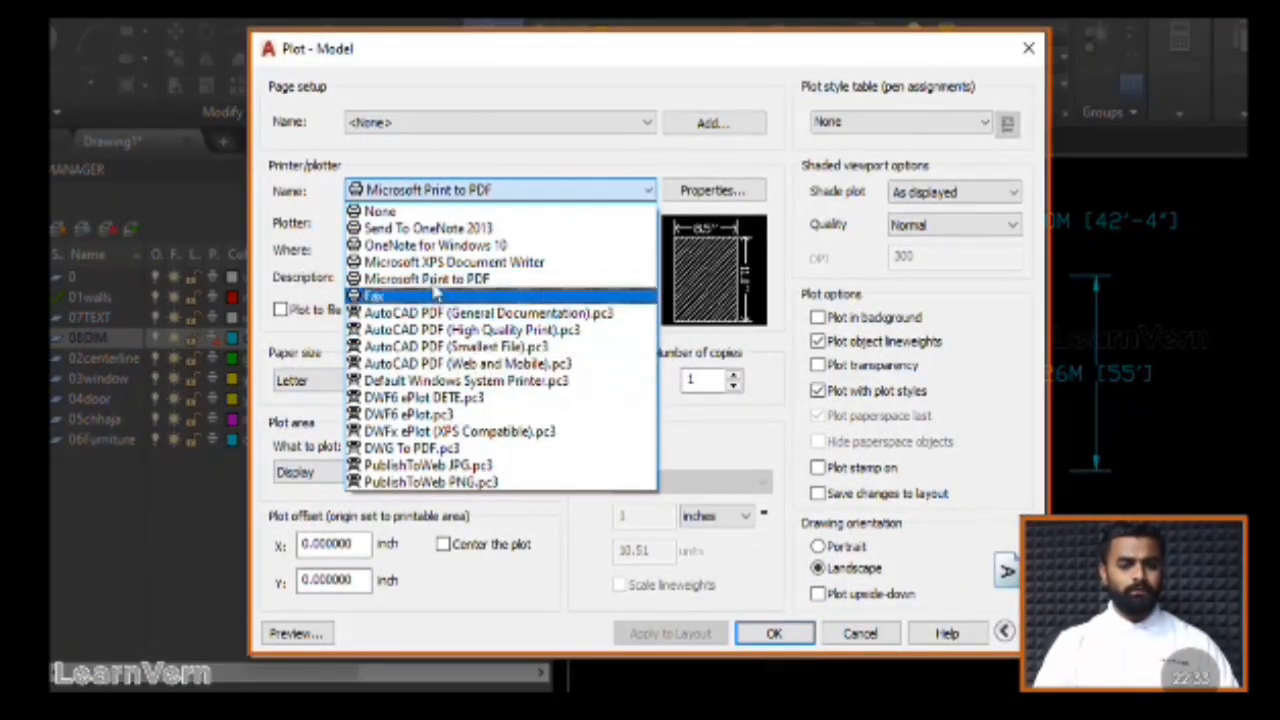
pyautogui.click(445, 448)
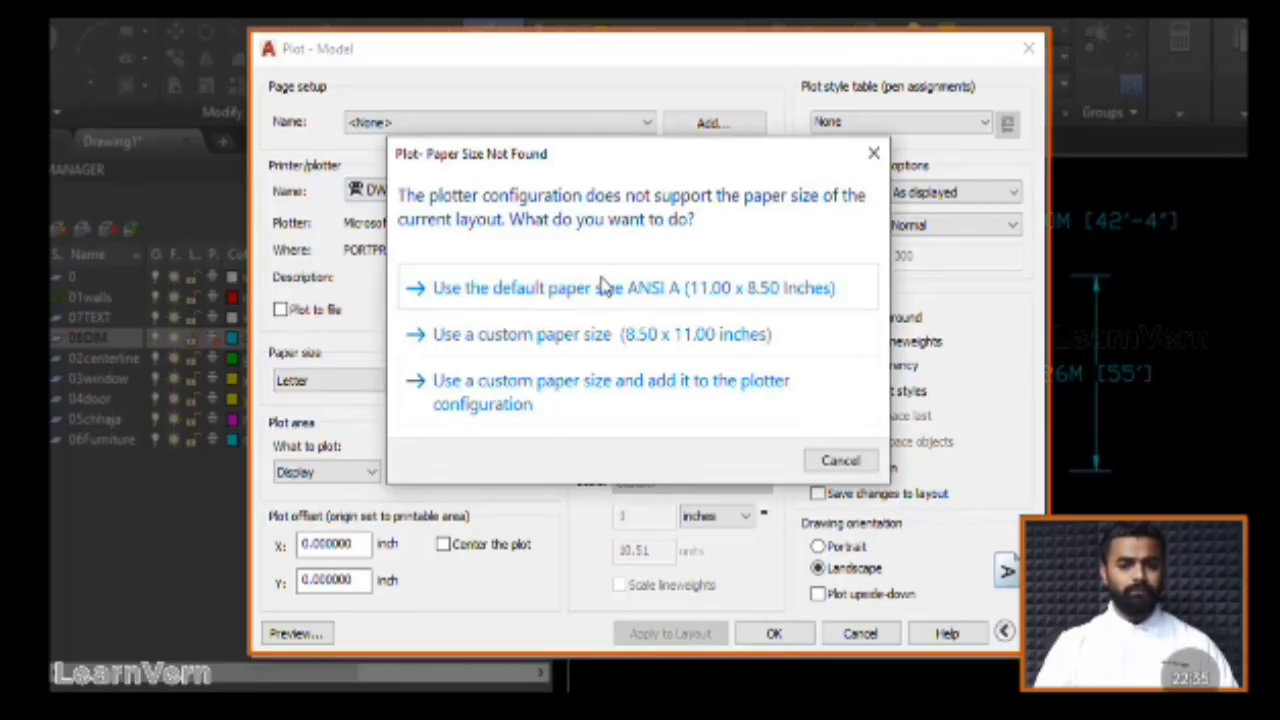
pyautogui.click(533, 292)
# Set the plot's paper size to ISO A4 (210.00 x 297.00 MM)
pyautogui.click(383, 382)
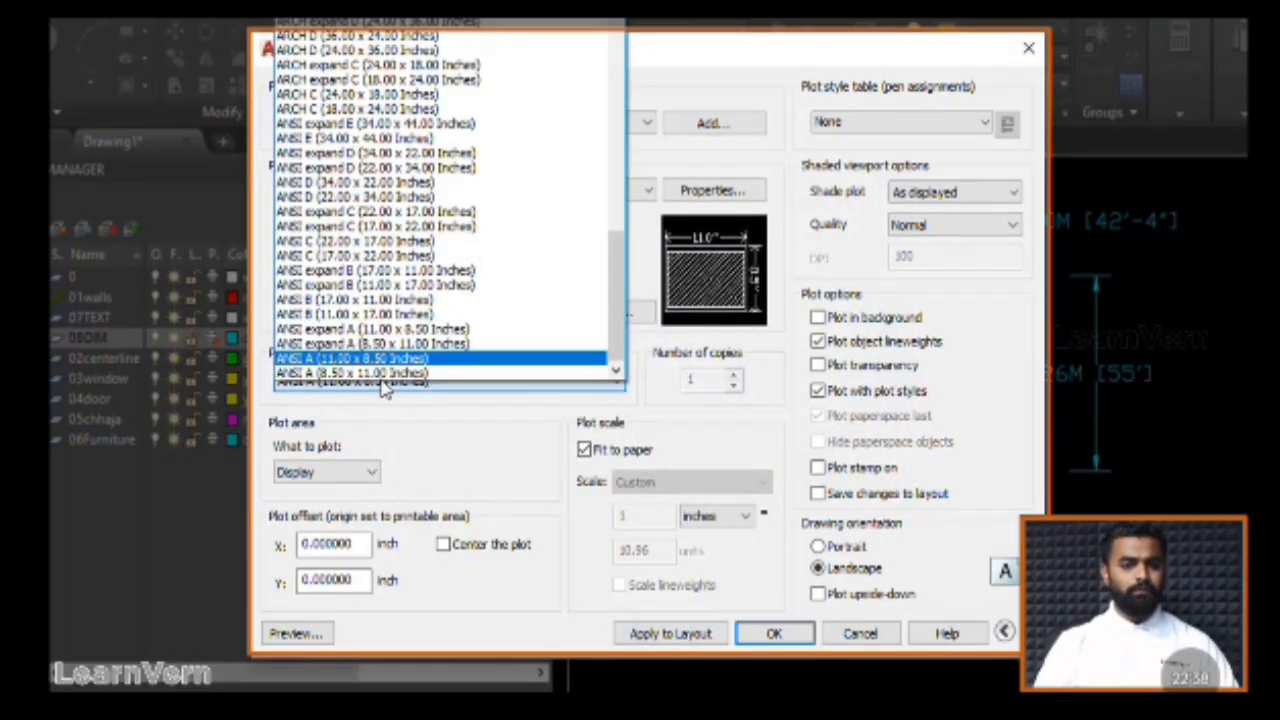
pyautogui.scroll(10, 383, 280)
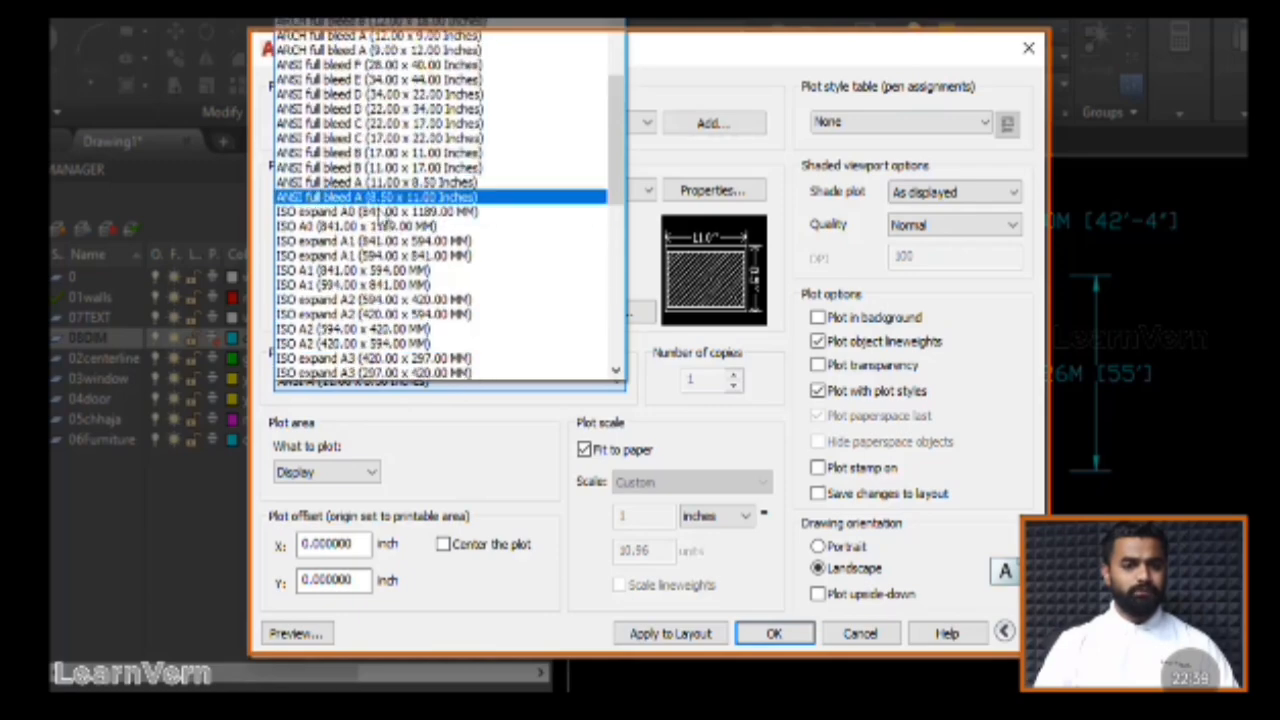
pyautogui.scroll(3, 378, 268)
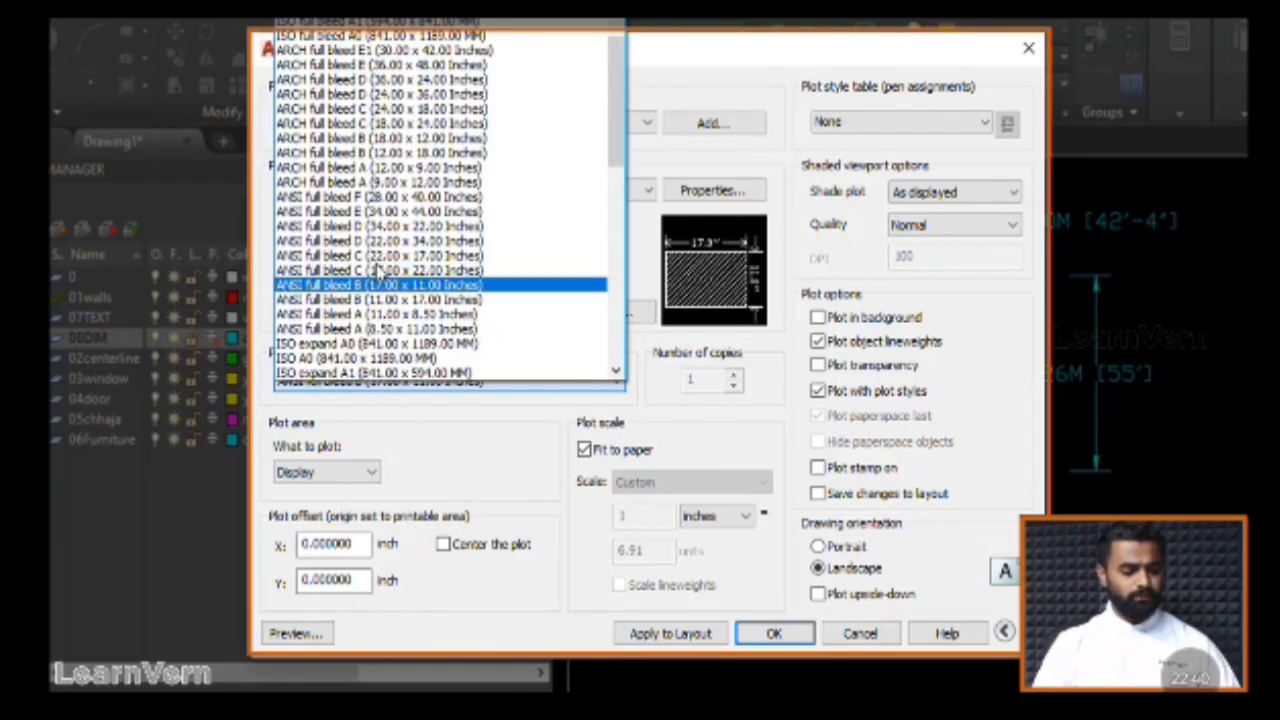
pyautogui.scroll(-8, 378, 264)
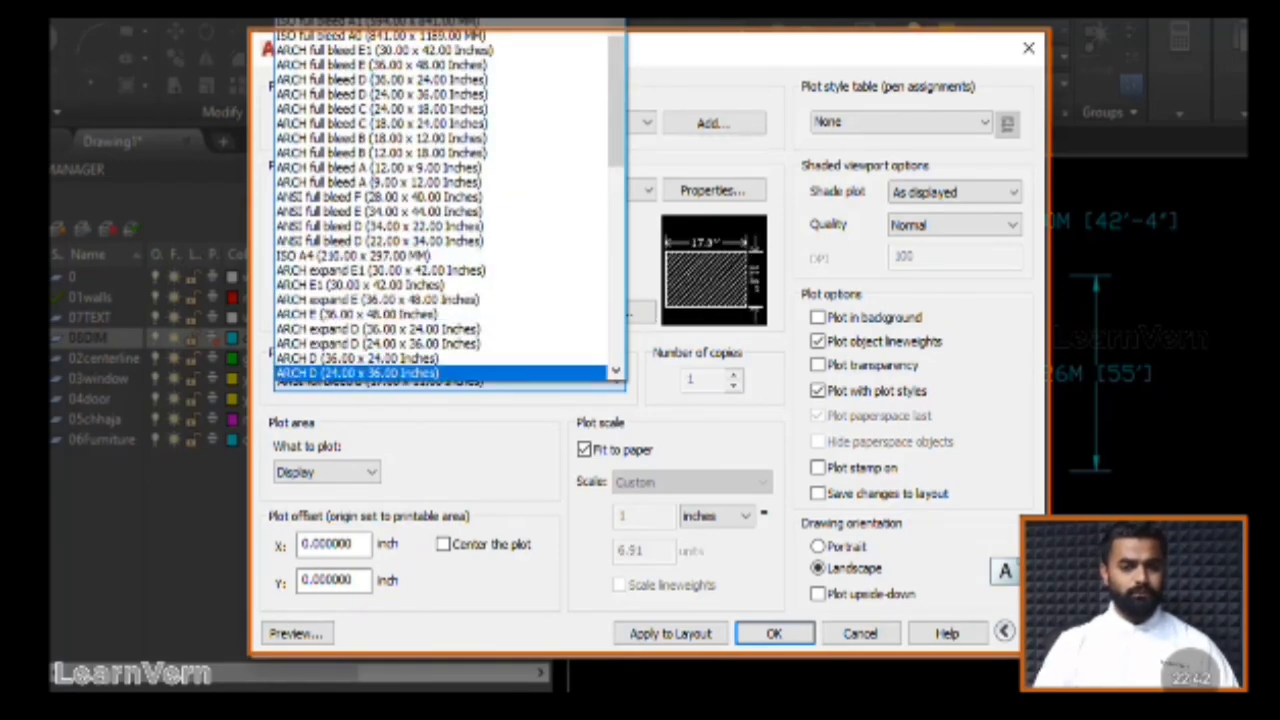
pyautogui.scroll(6, 378, 174)
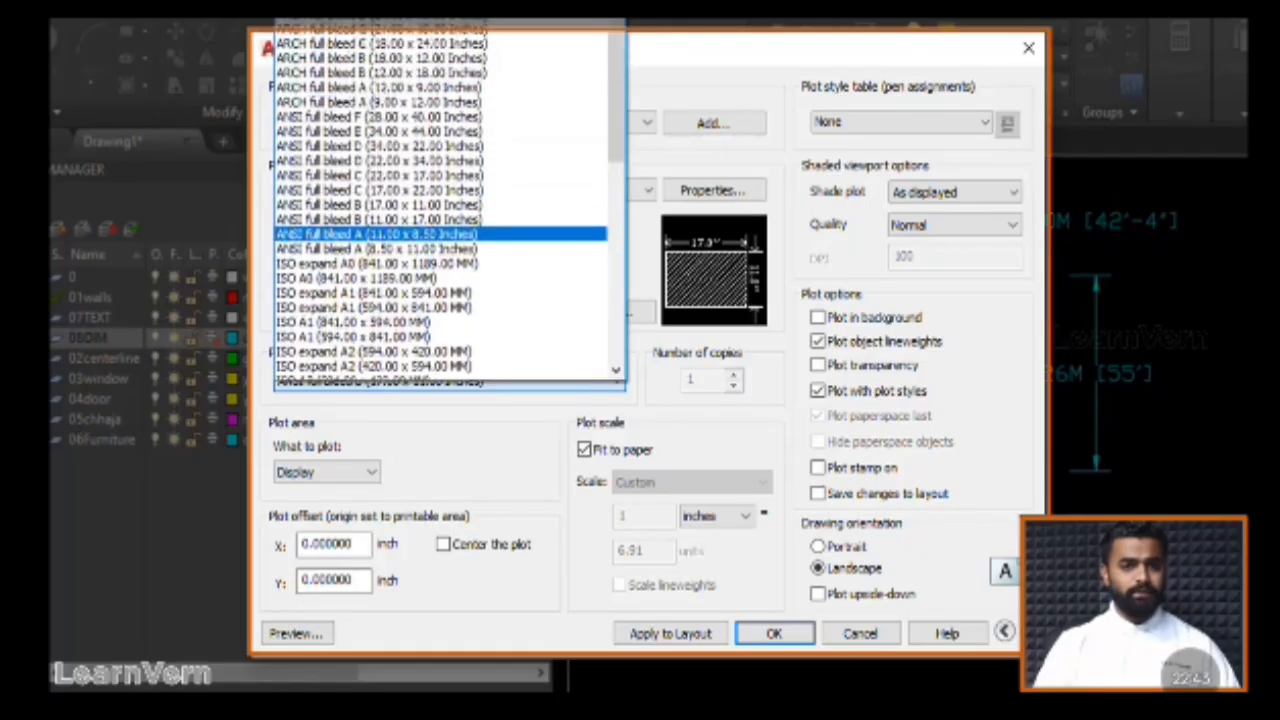
pyautogui.scroll(5, 378, 233)
pyautogui.scroll(-7, 378, 152)
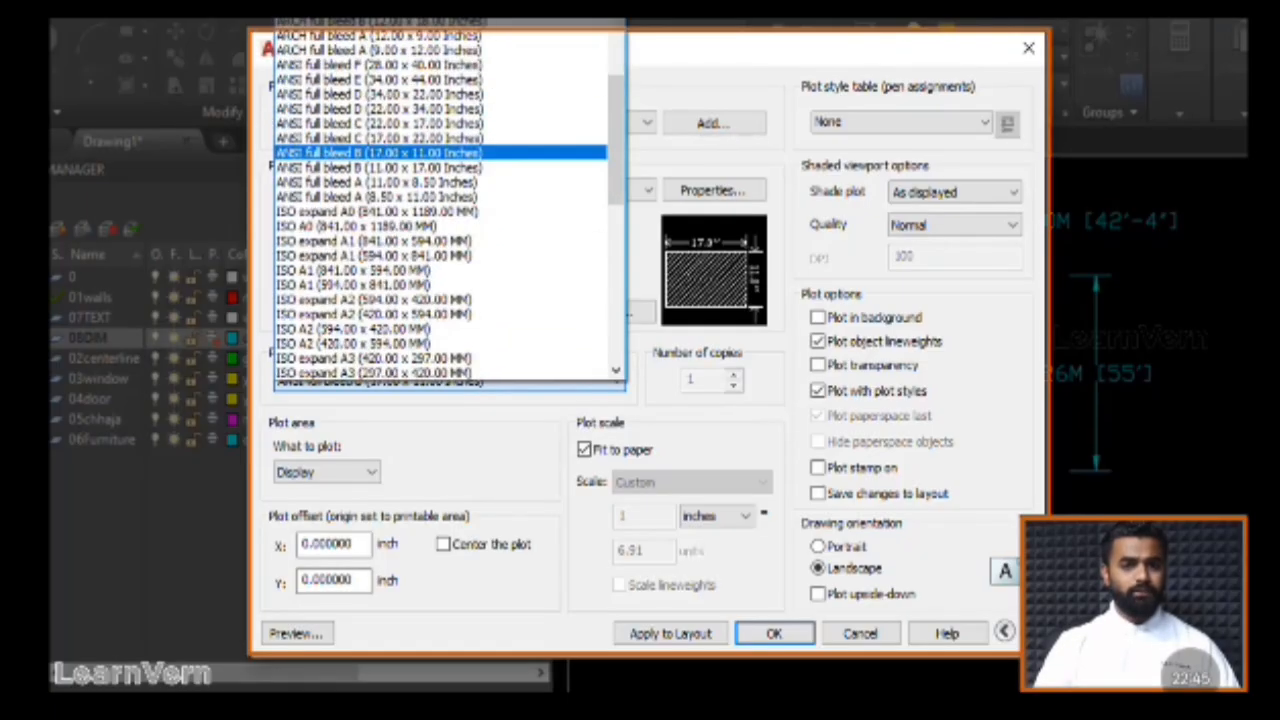
pyautogui.scroll(-4, 378, 240)
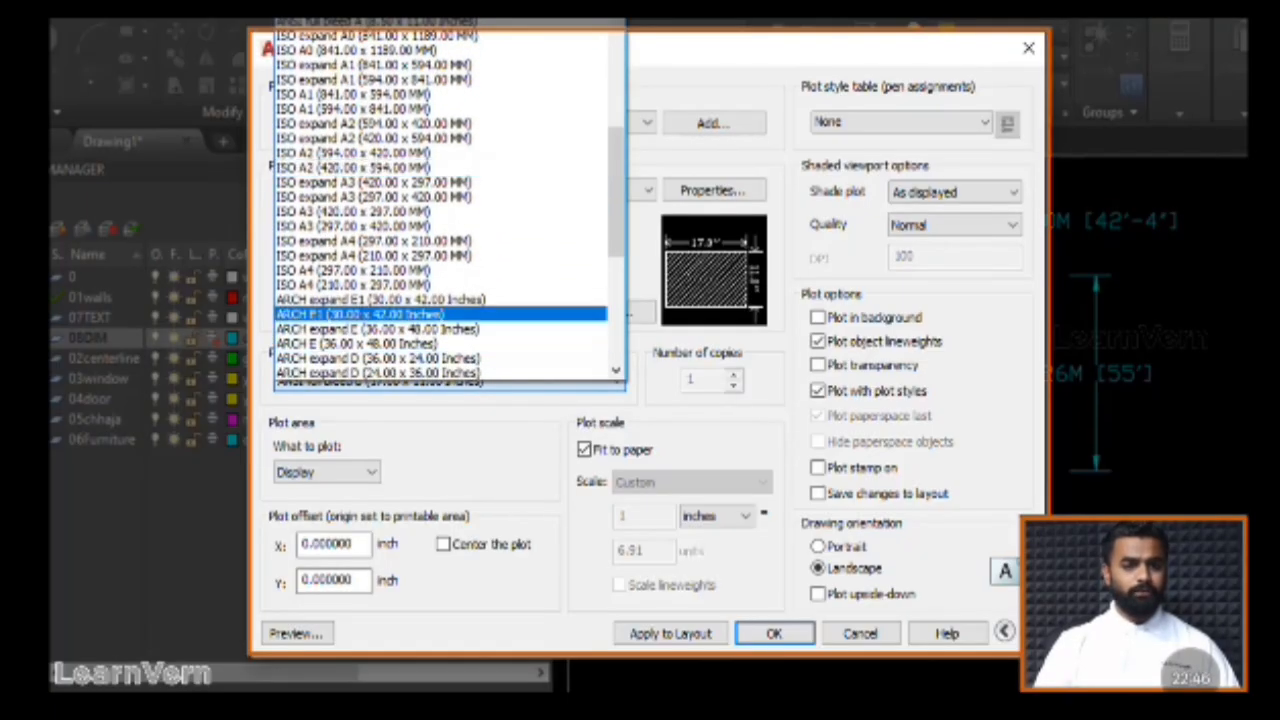
pyautogui.scroll(-8, 378, 240)
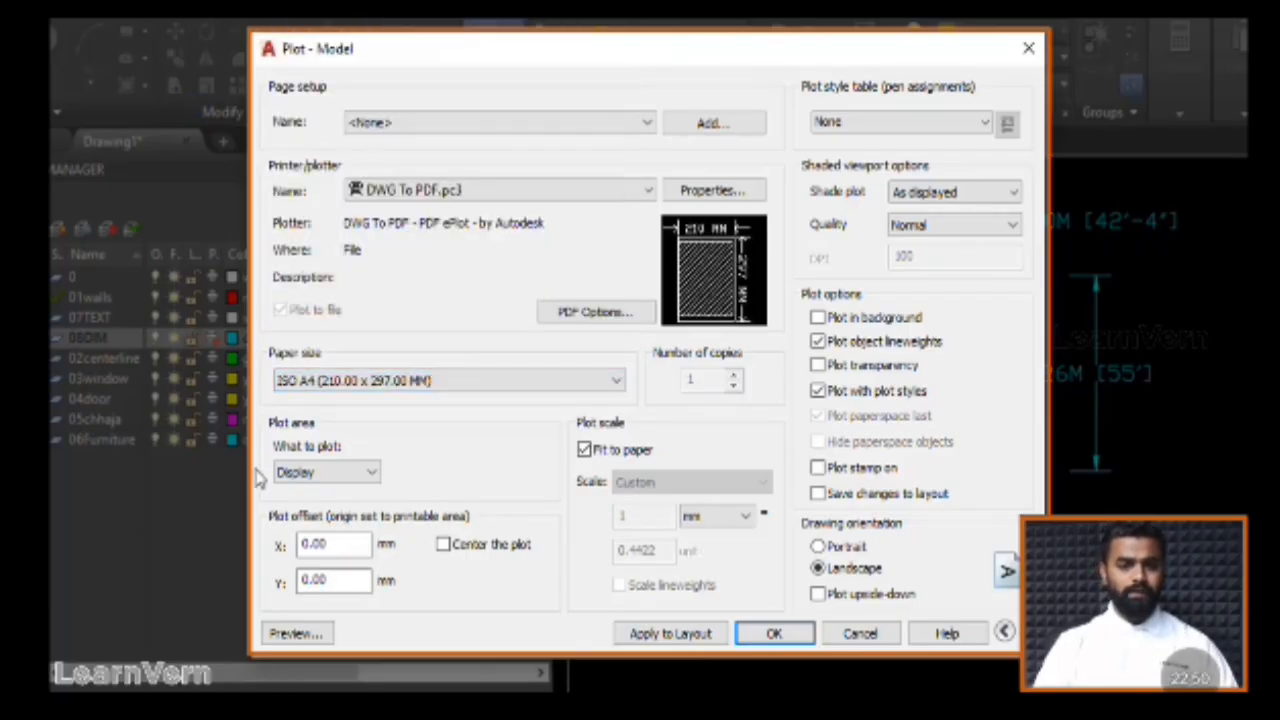
# Set the plot area to a window enclosing the whole floor plan and its dimensions
pyautogui.click(293, 474)
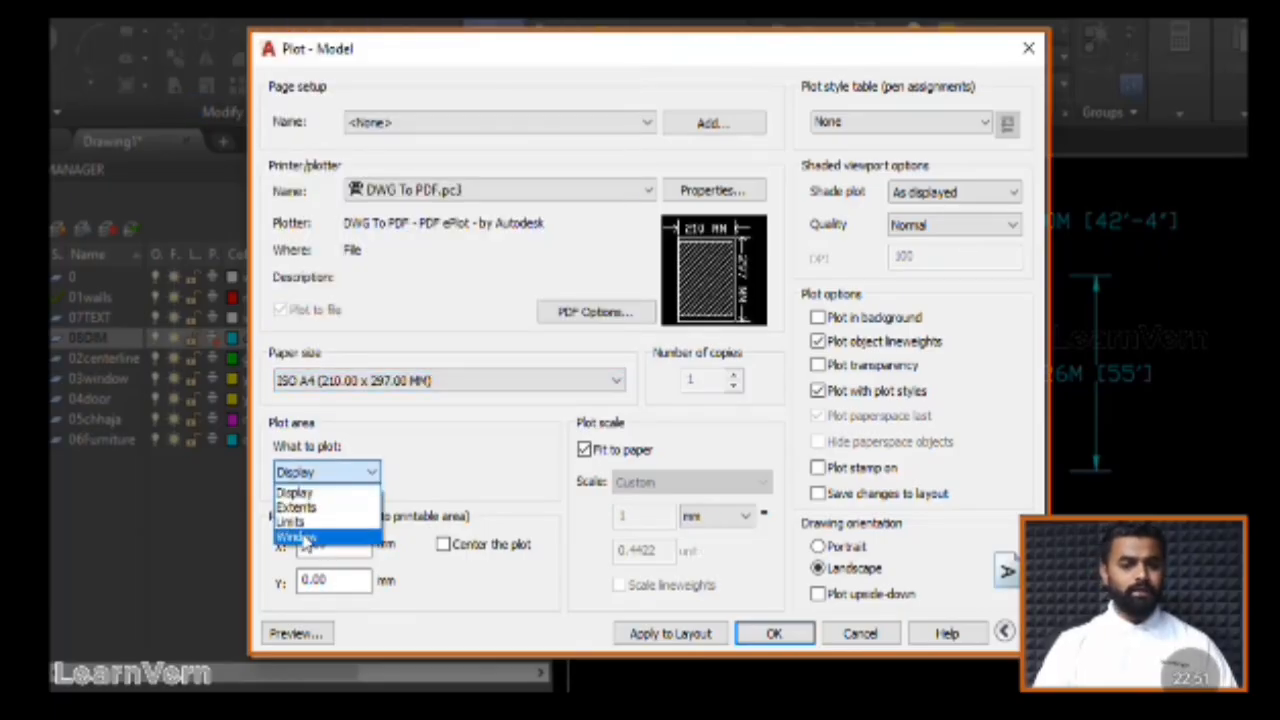
pyautogui.click(297, 538)
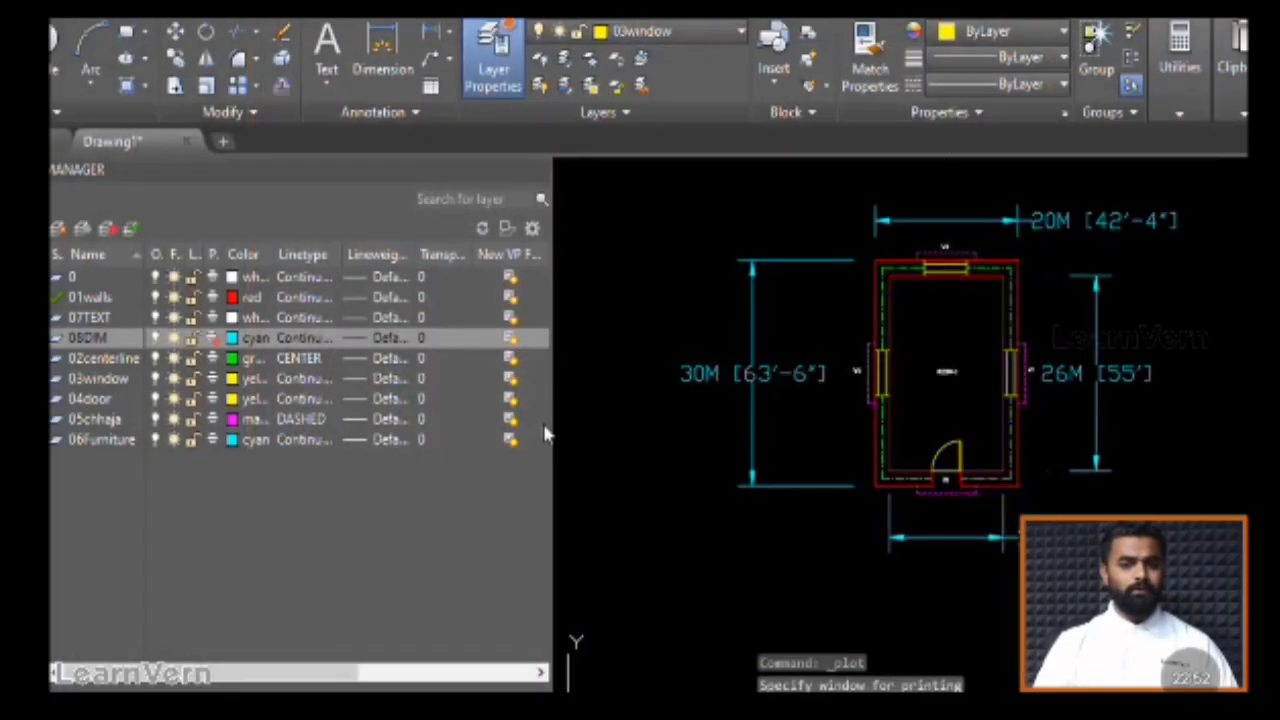
pyautogui.click(634, 172)
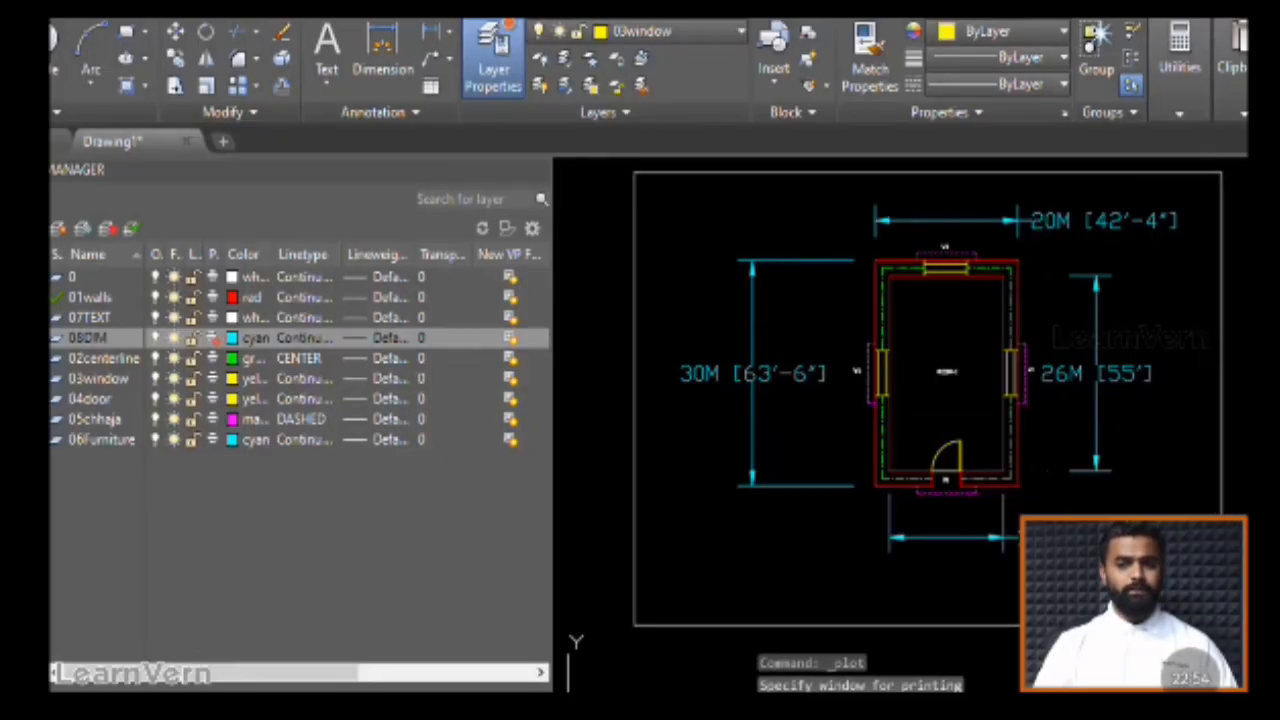
pyautogui.click(1221, 625)
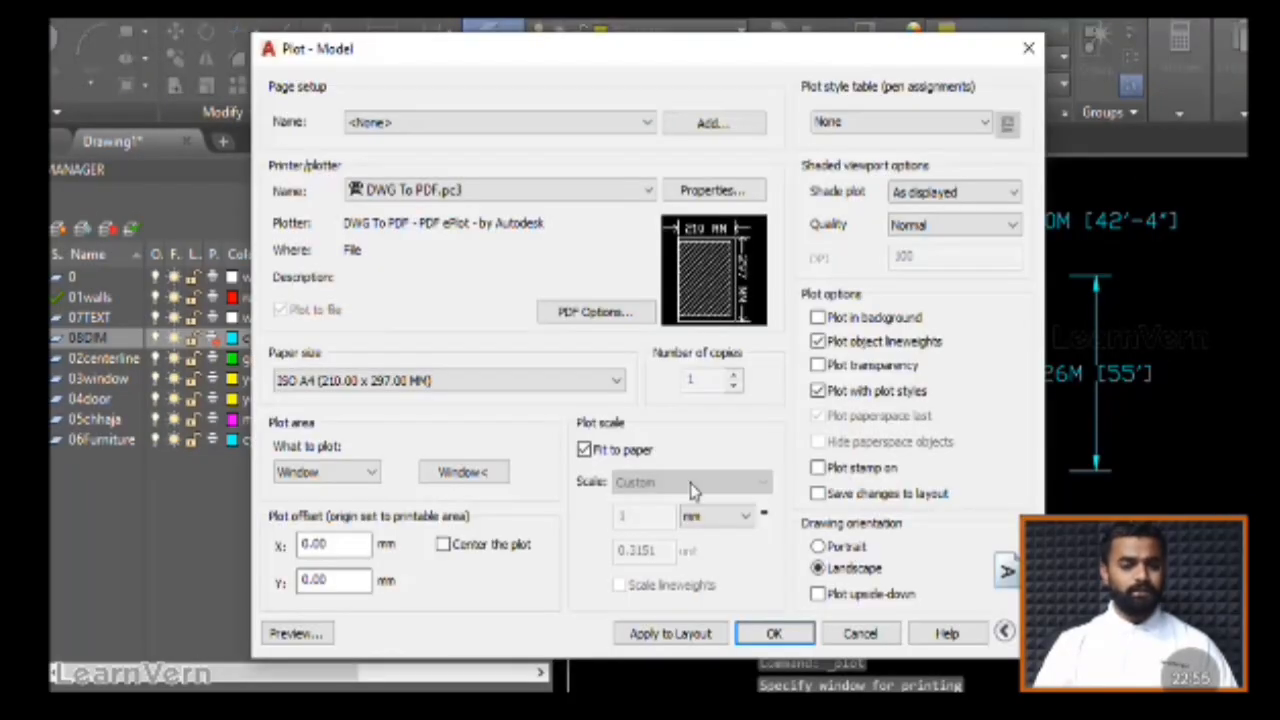
# Preview the plot to check how the non-plotting 08DIM layer is treated, and cancel the plot without printing
pyautogui.click(297, 633)
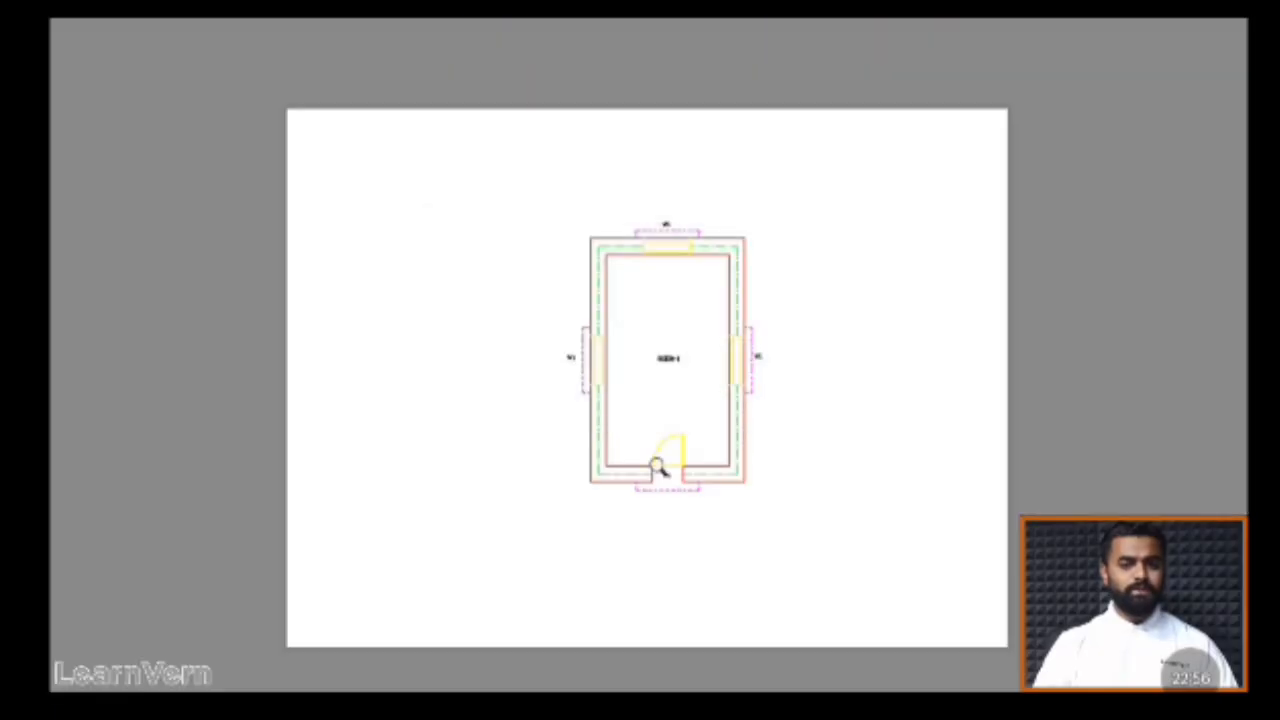
pyautogui.scroll(3, 641, 309)
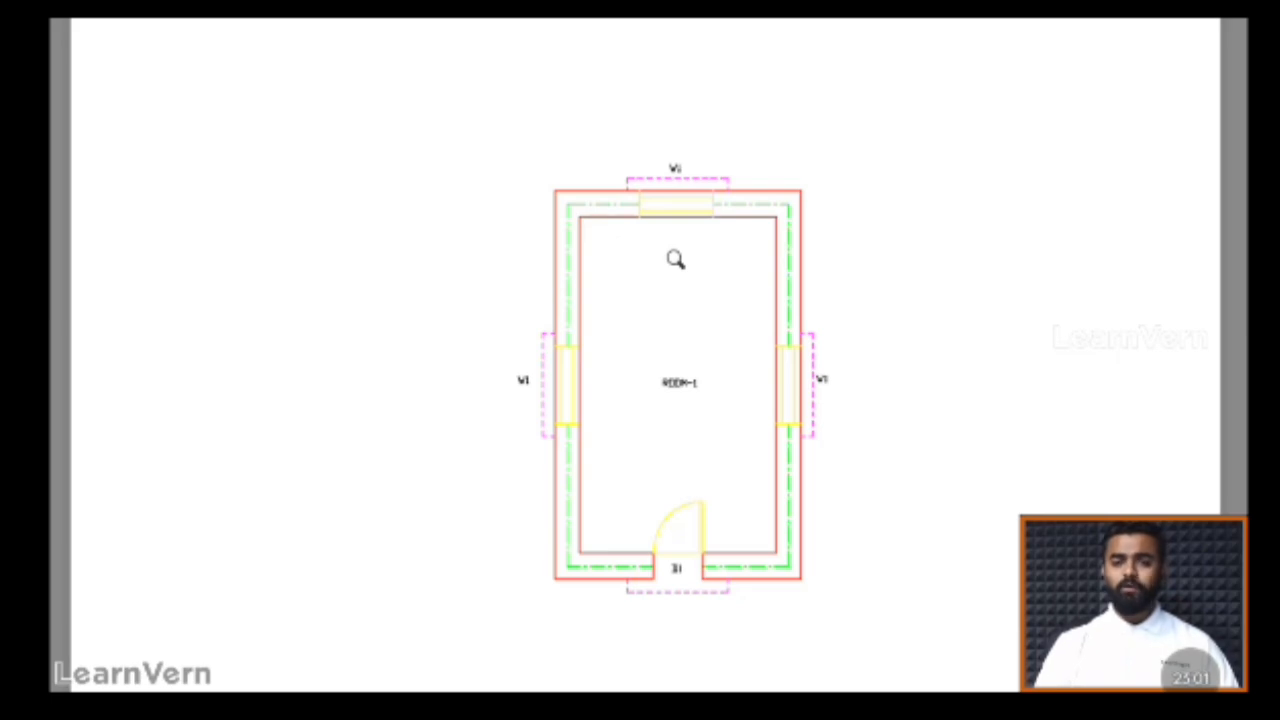
pyautogui.scroll(3, 649, 263)
pyautogui.scroll(-3, 671, 331)
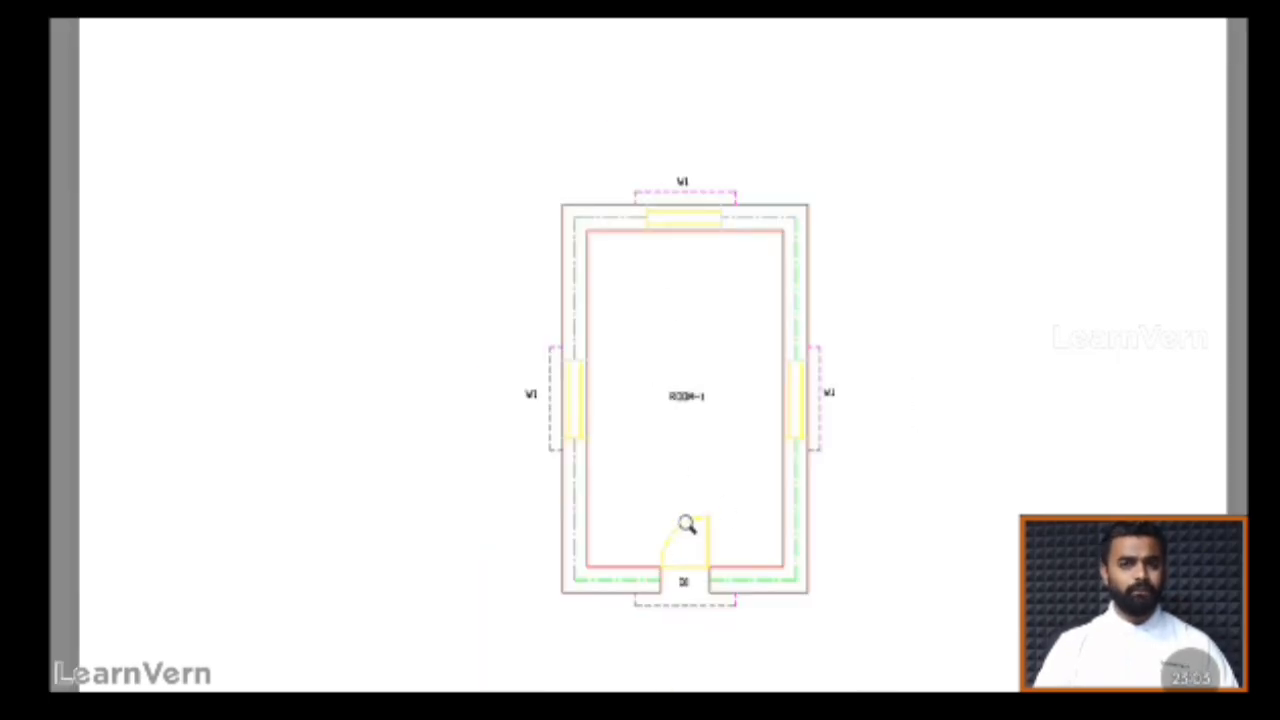
pyautogui.press('Escape')
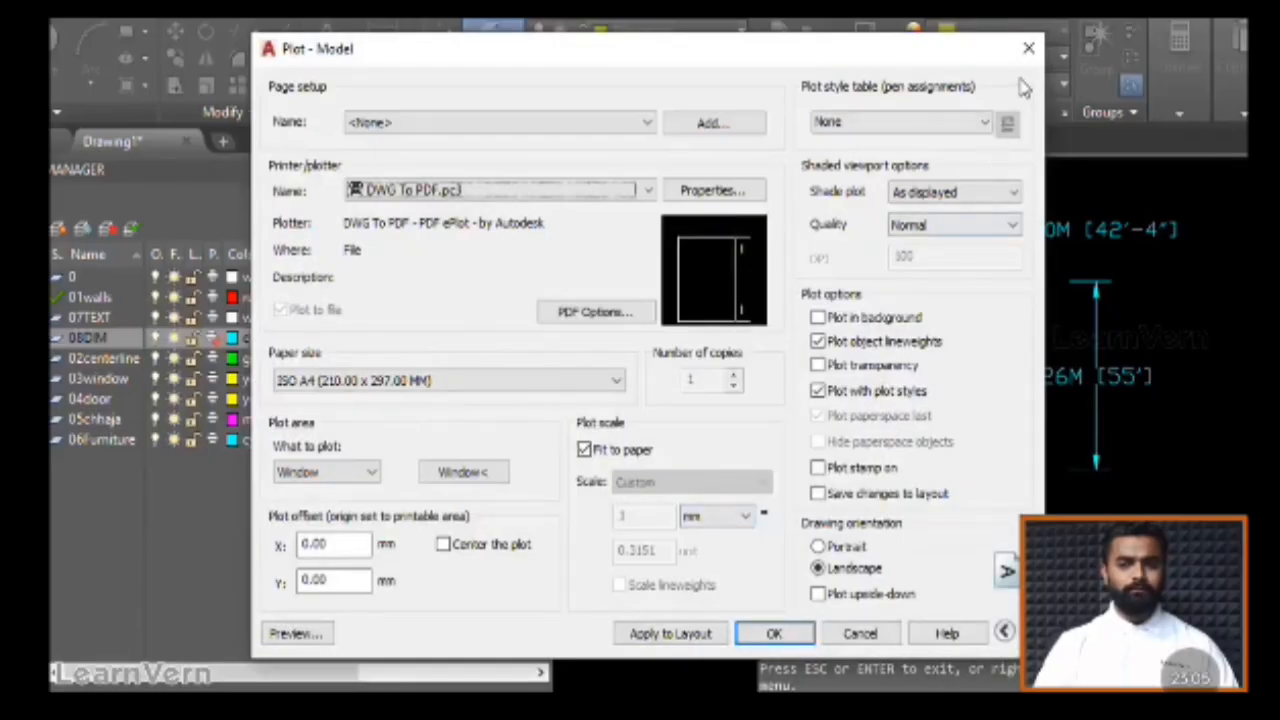
pyautogui.click(1028, 48)
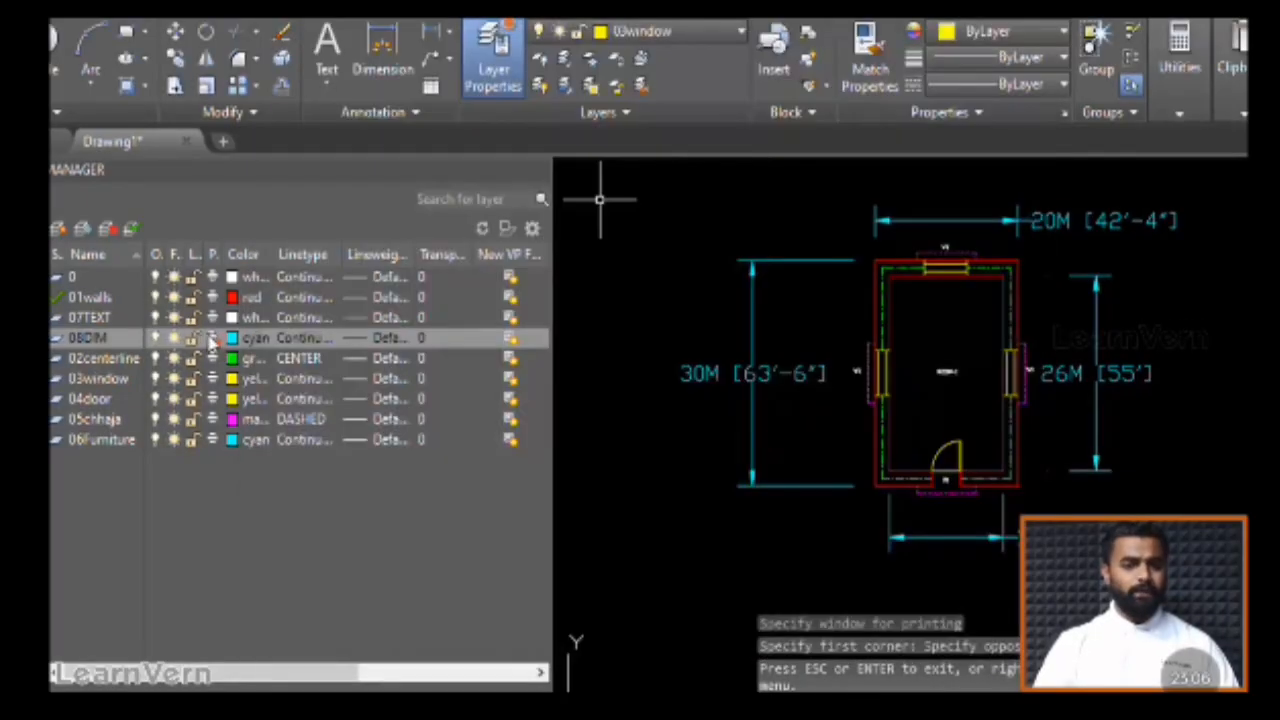
# Switch plotting of the 08DIM layer back on and start a new DWG To PDF.pc3 plot with the default ANSI A paper size
pyautogui.click(210, 338)
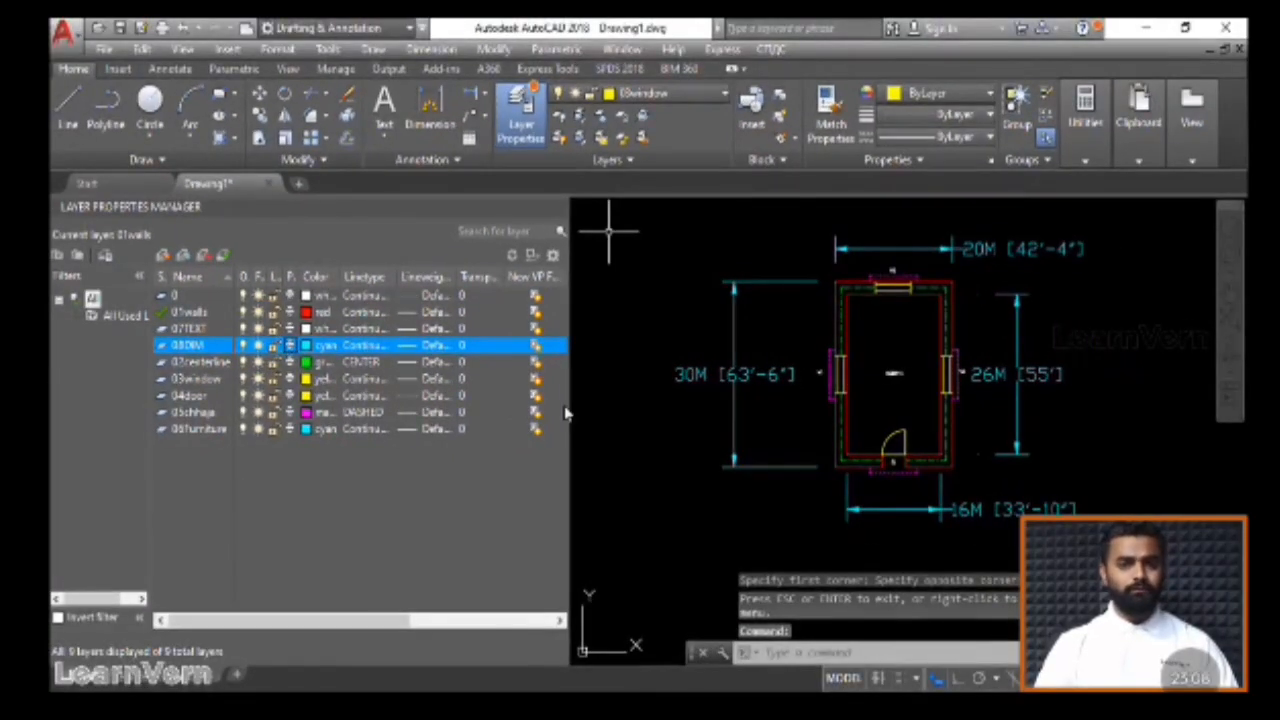
pyautogui.click(62, 33)
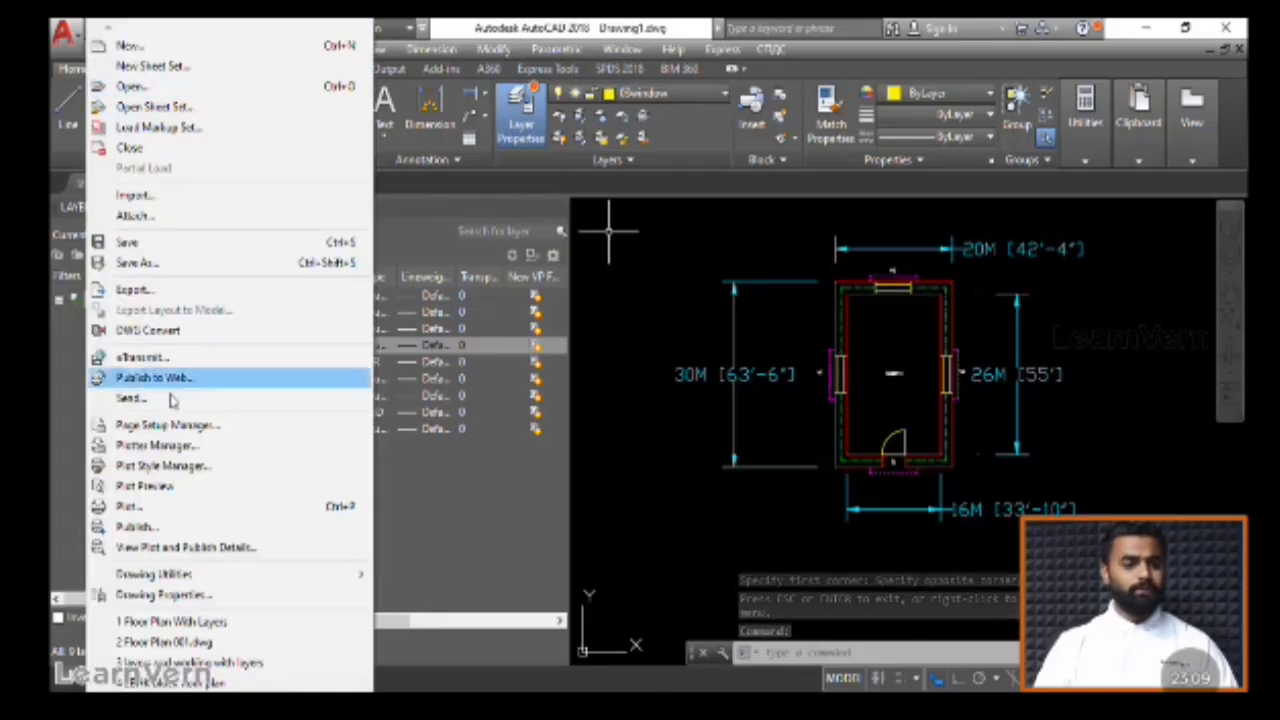
pyautogui.click(140, 506)
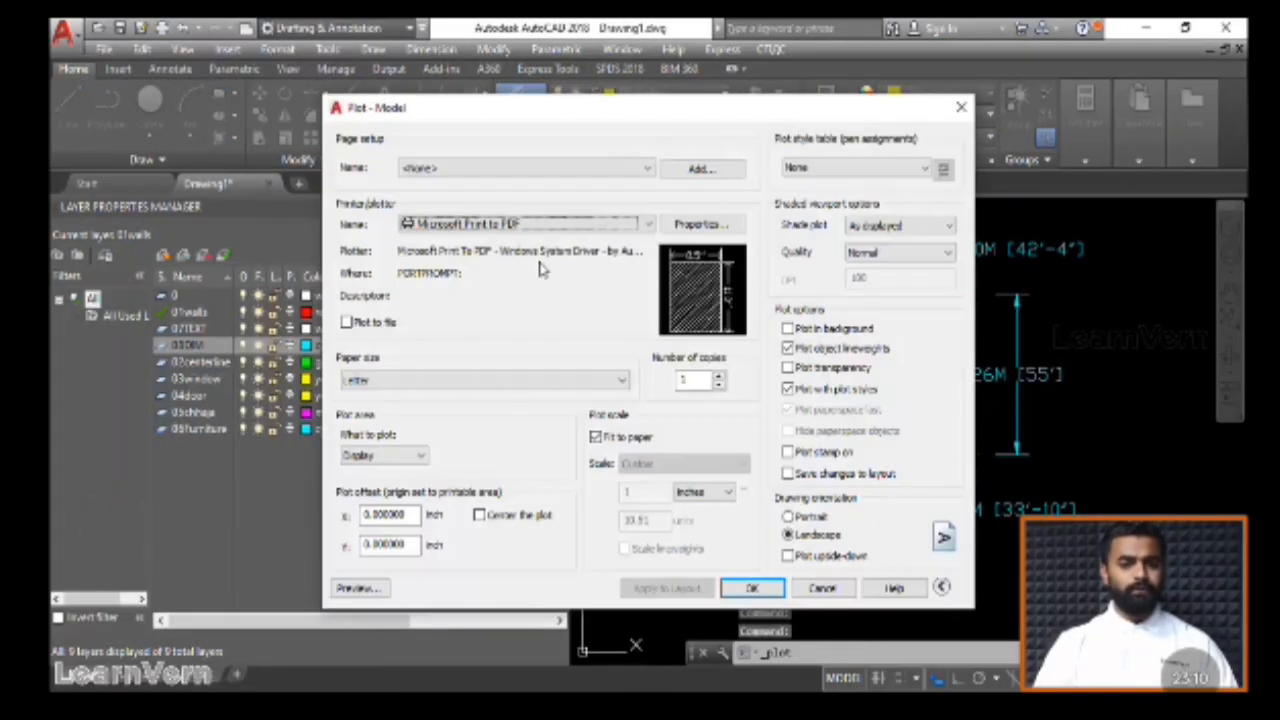
pyautogui.click(600, 225)
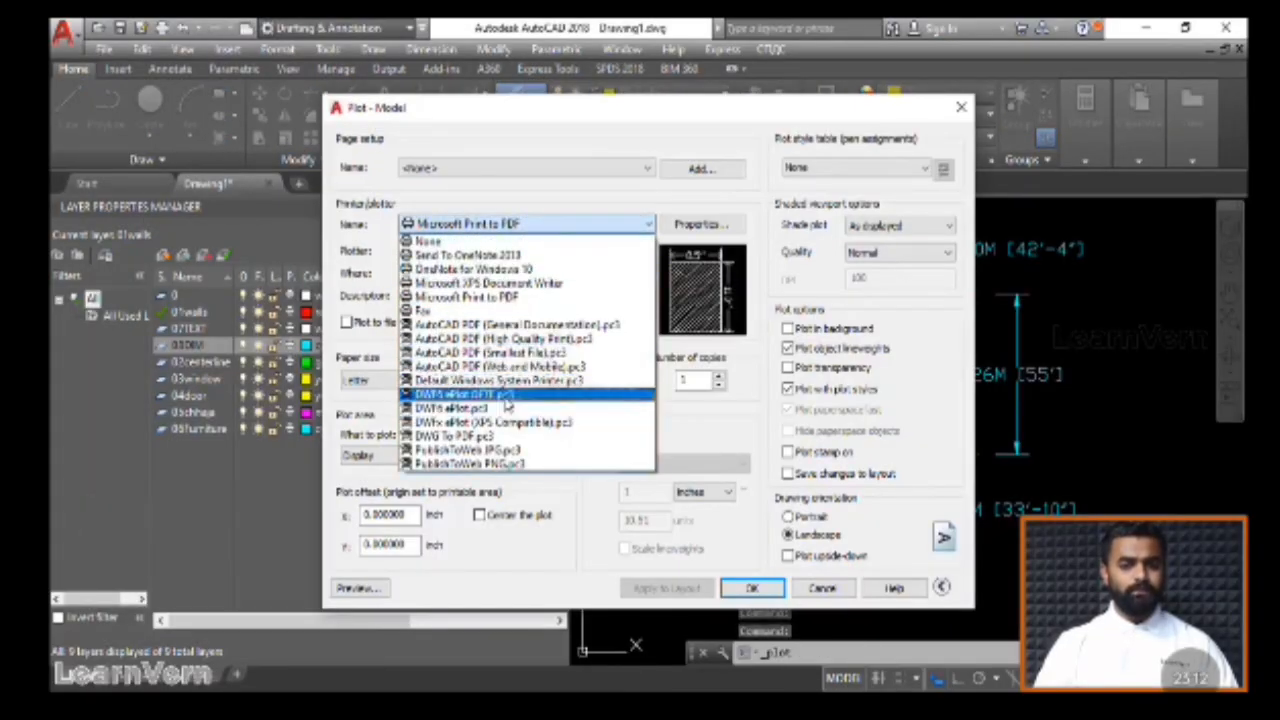
pyautogui.click(500, 437)
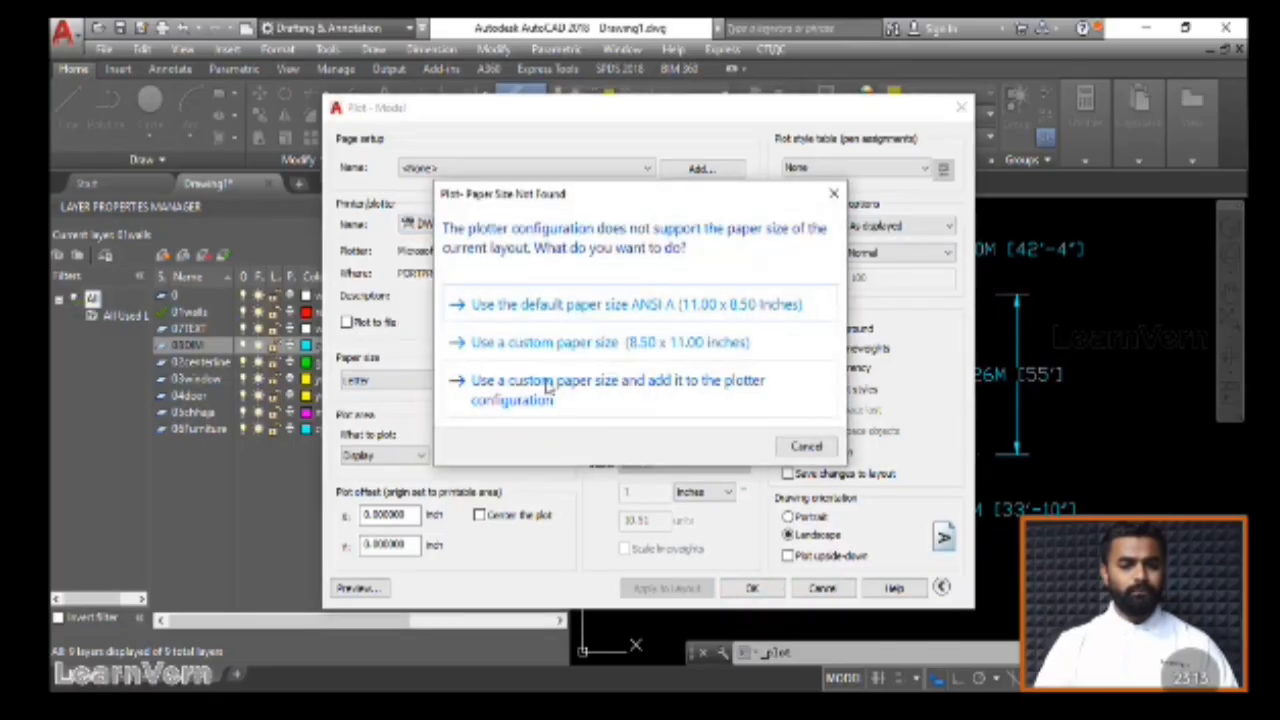
pyautogui.click(630, 308)
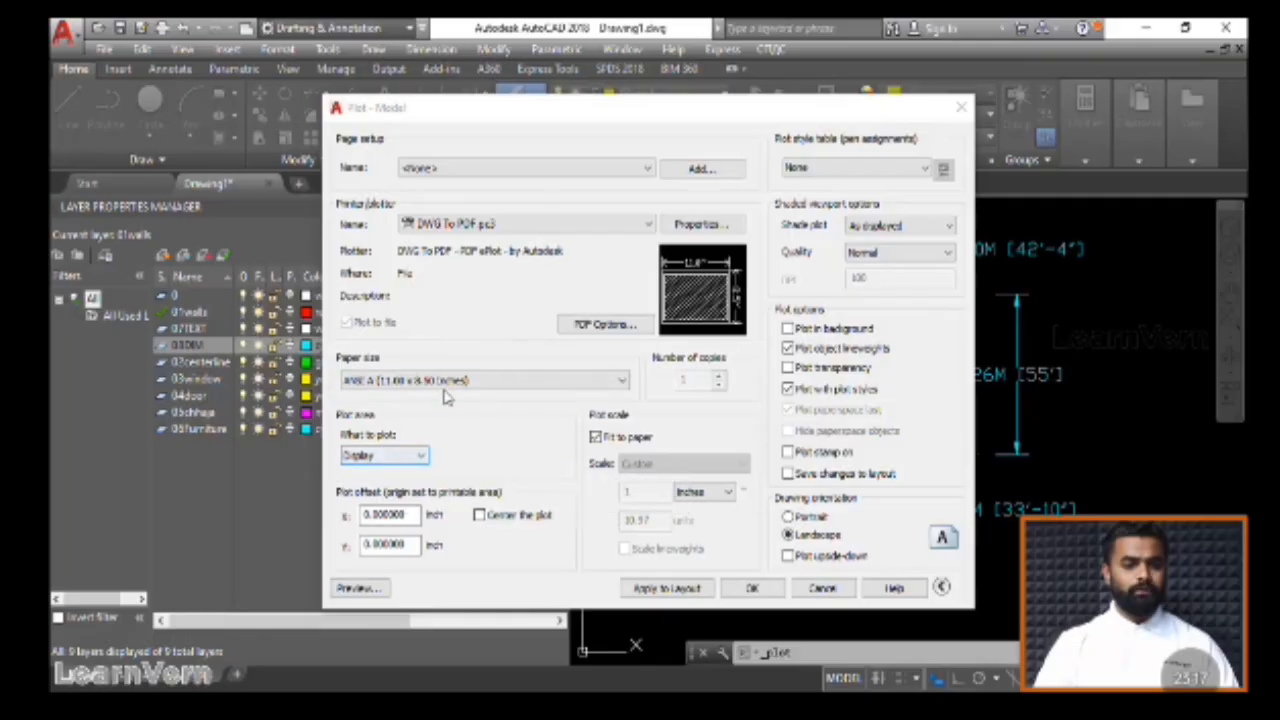
# Set the paper size to ISO A4 (297.00 x 210.00 MM) and window the plot area around the dimensioned floor plan
pyautogui.click(450, 380)
pyautogui.scroll(2, 440, 280)
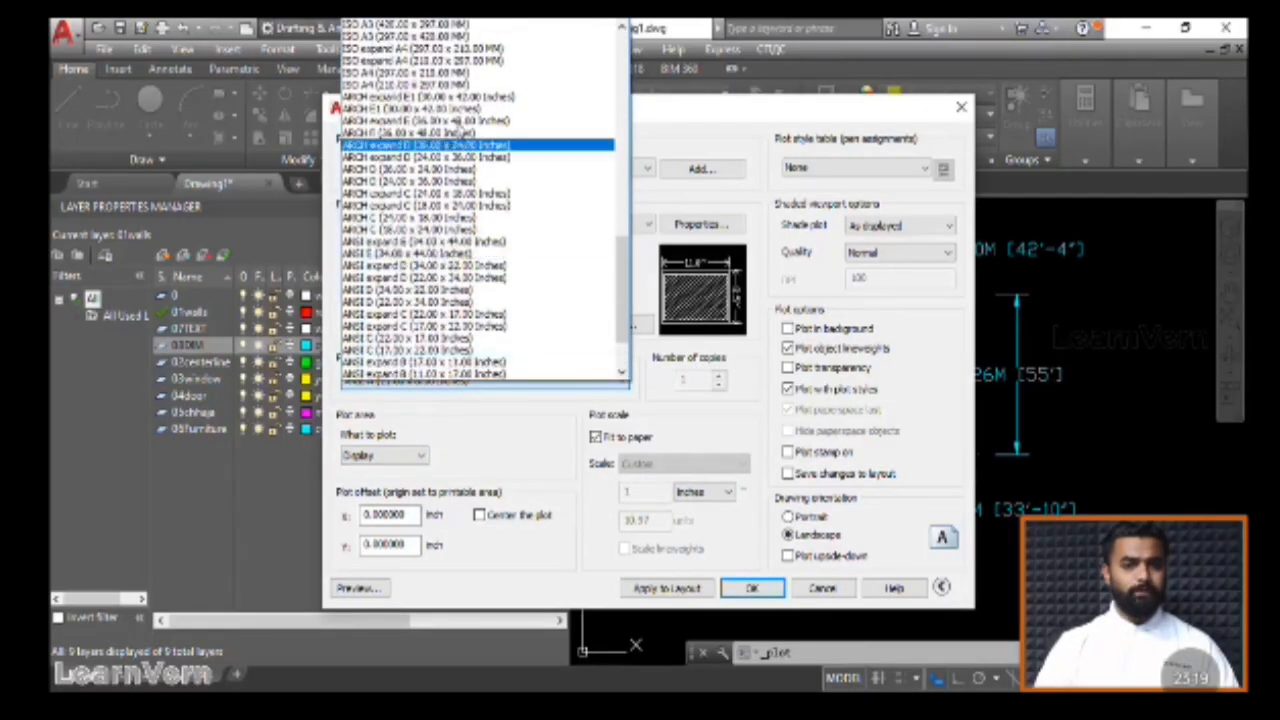
pyautogui.click(438, 75)
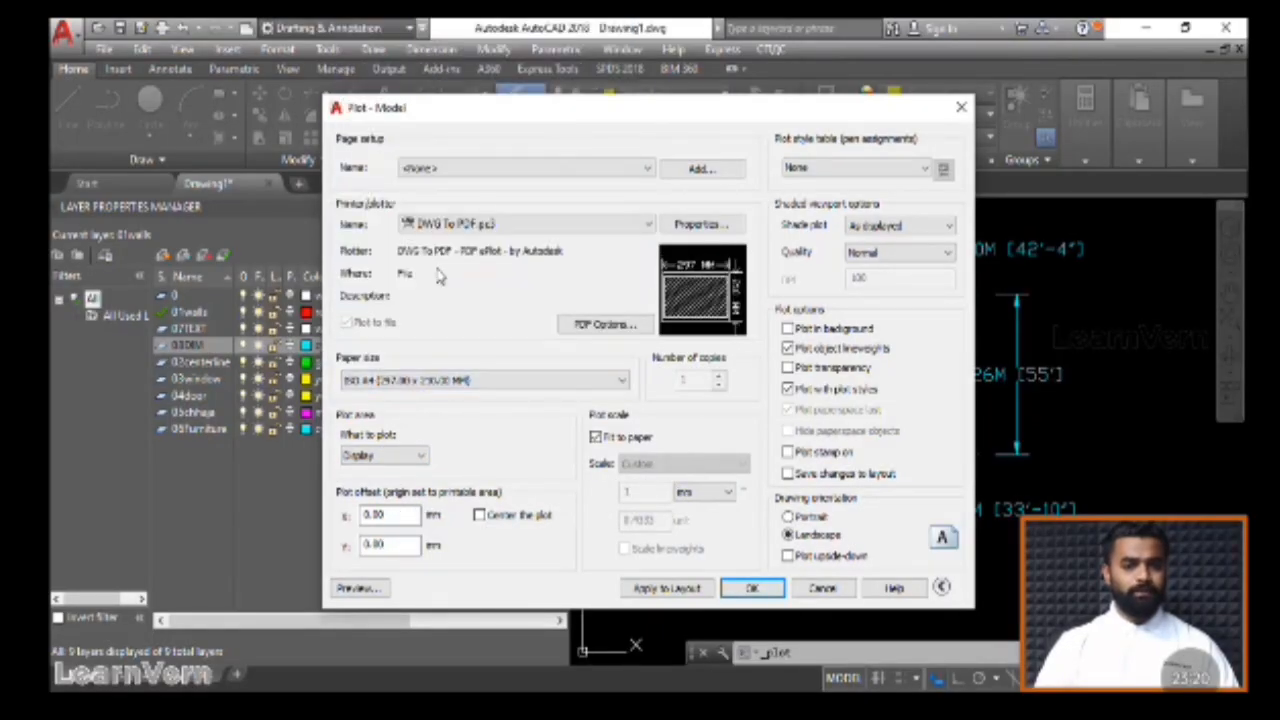
pyautogui.click(400, 456)
pyautogui.click(375, 512)
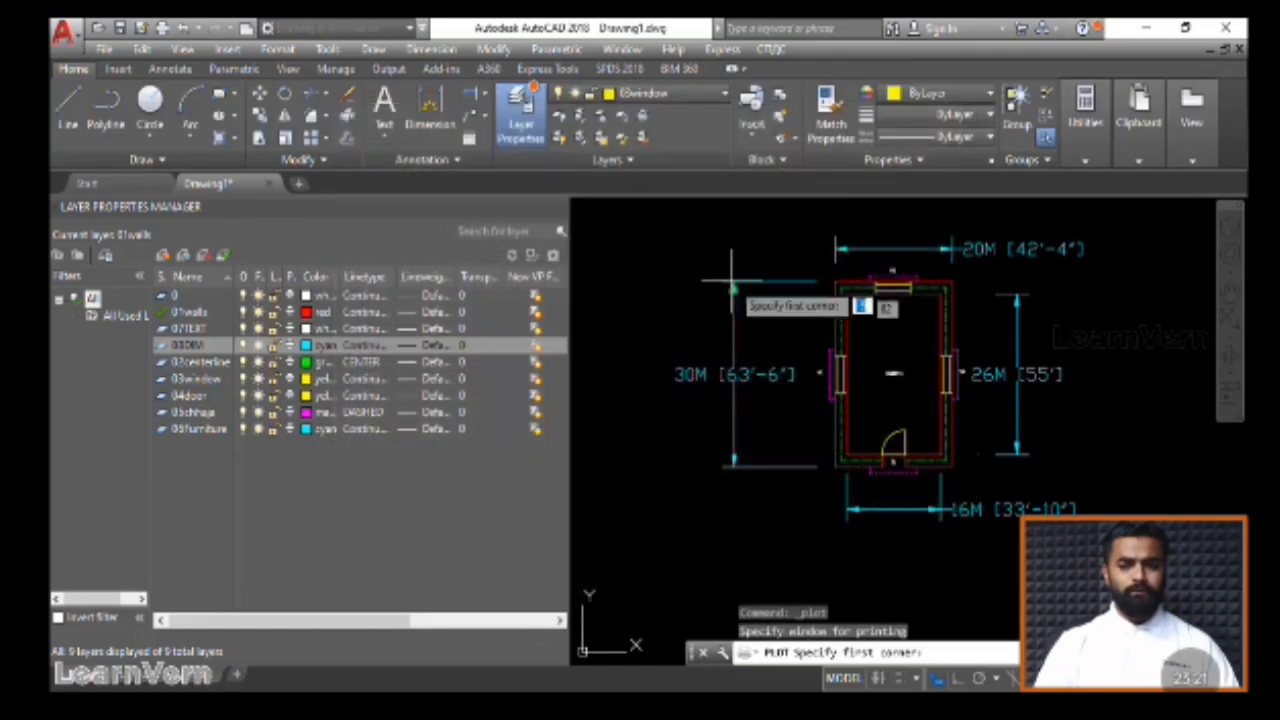
pyautogui.click(646, 210)
pyautogui.click(1103, 586)
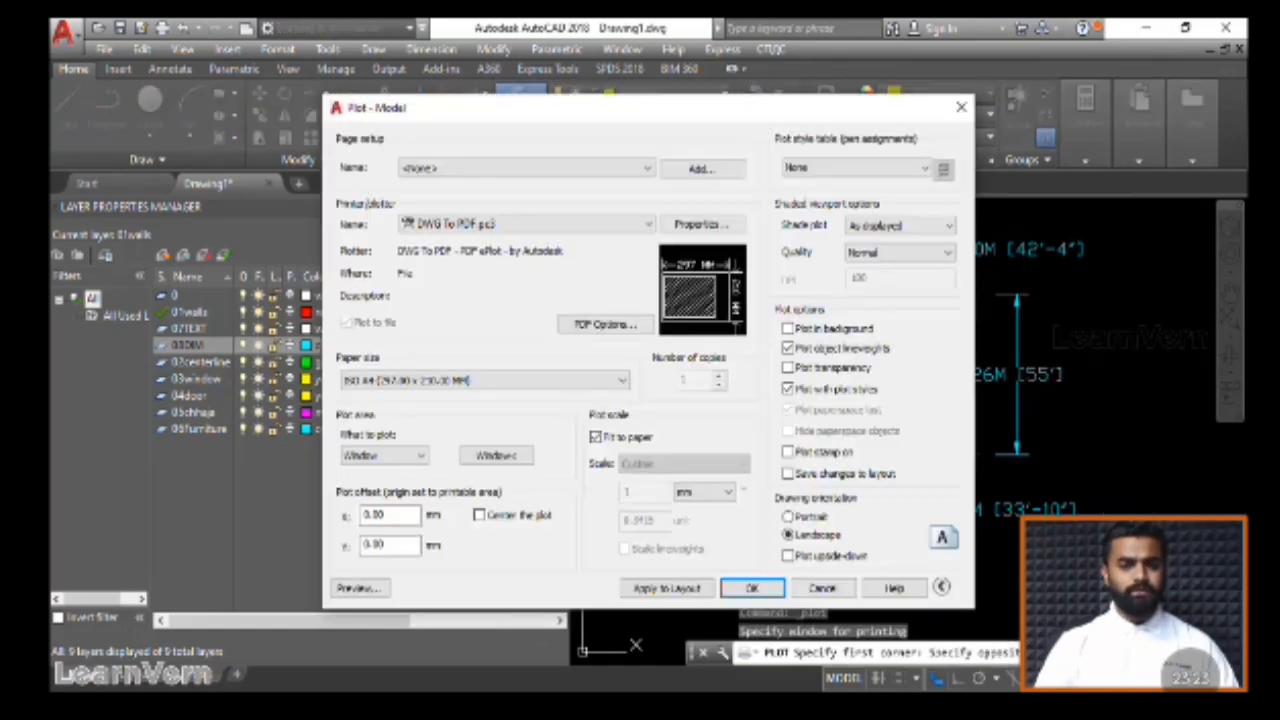
# Preview the plot and examine the floor plan's dimensions on the sheet
pyautogui.click(354, 665)
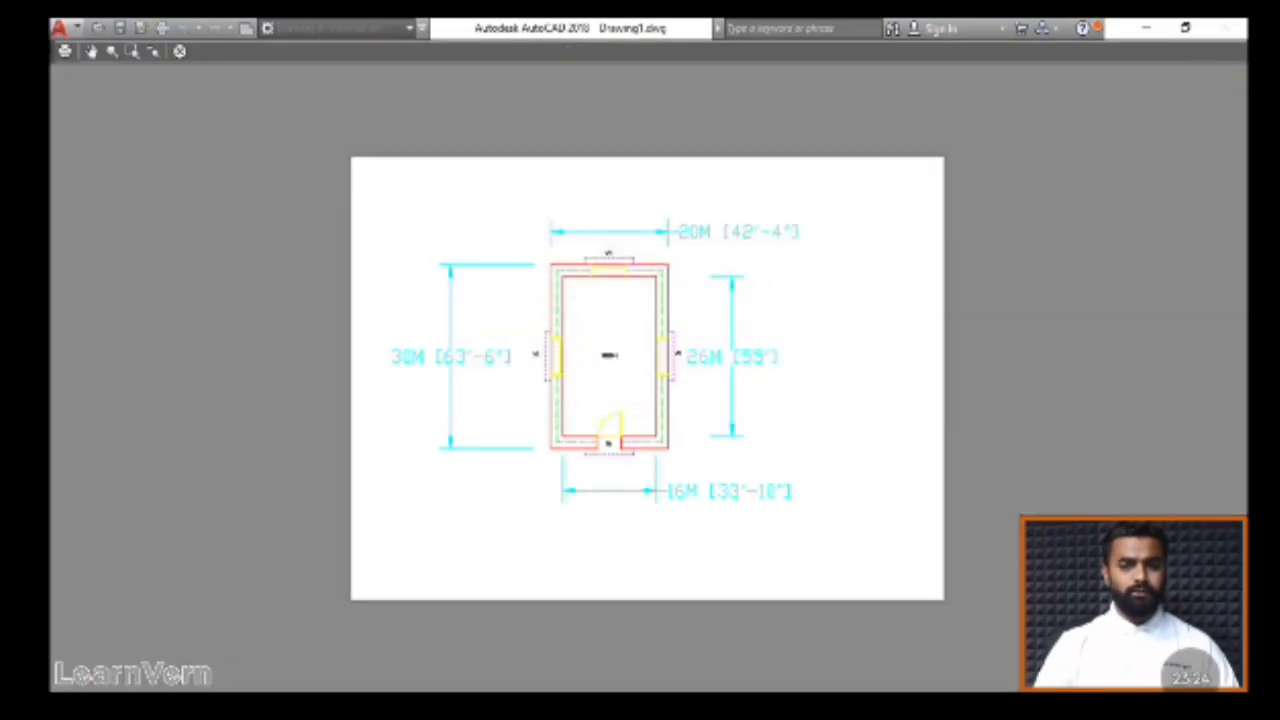
pyautogui.scroll(3, 614, 286)
pyautogui.moveTo(677, 343); pyautogui.dragTo(743, 280, button='middle')
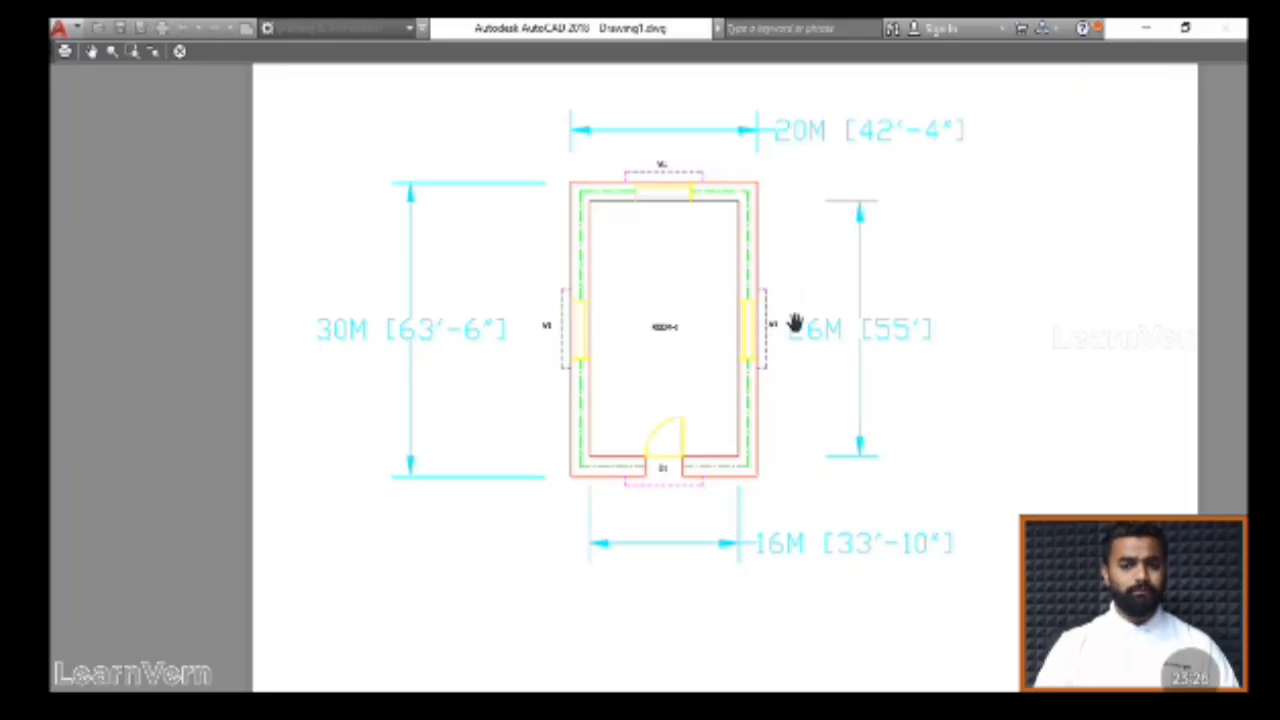
# Leave the plot preview and cancel the plot without printing
pyautogui.press('Escape')
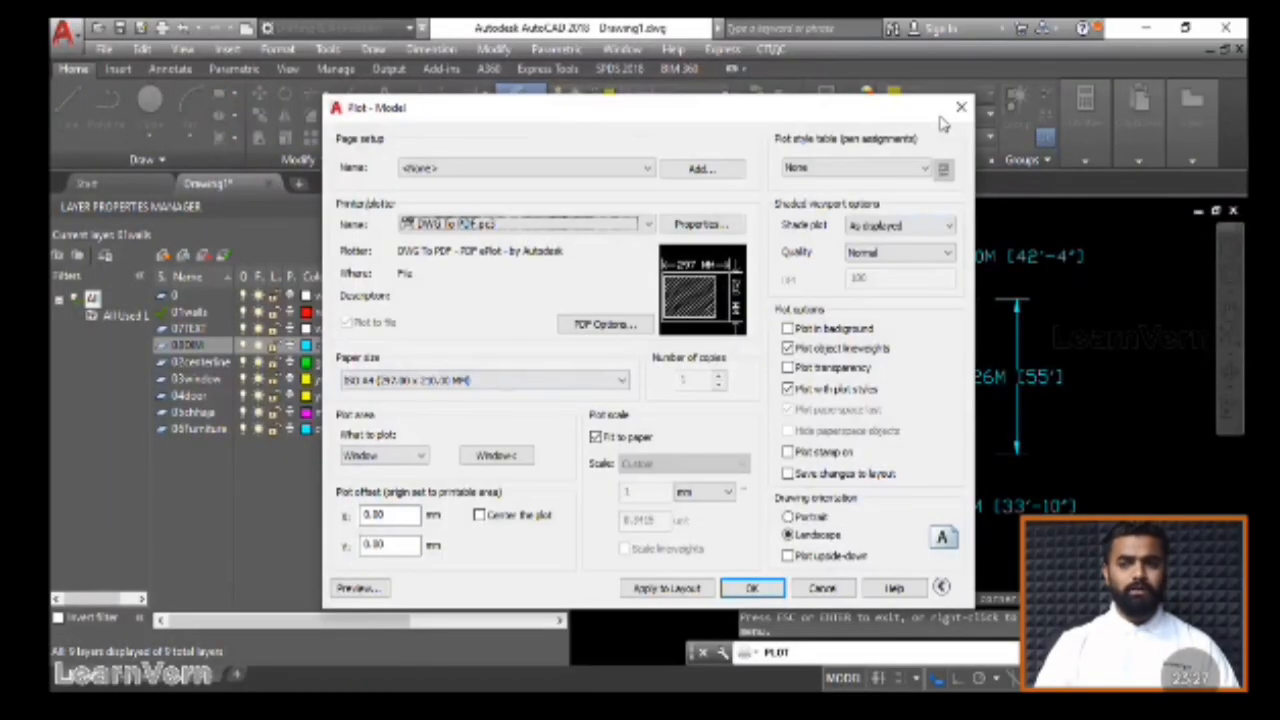
pyautogui.press('Escape')
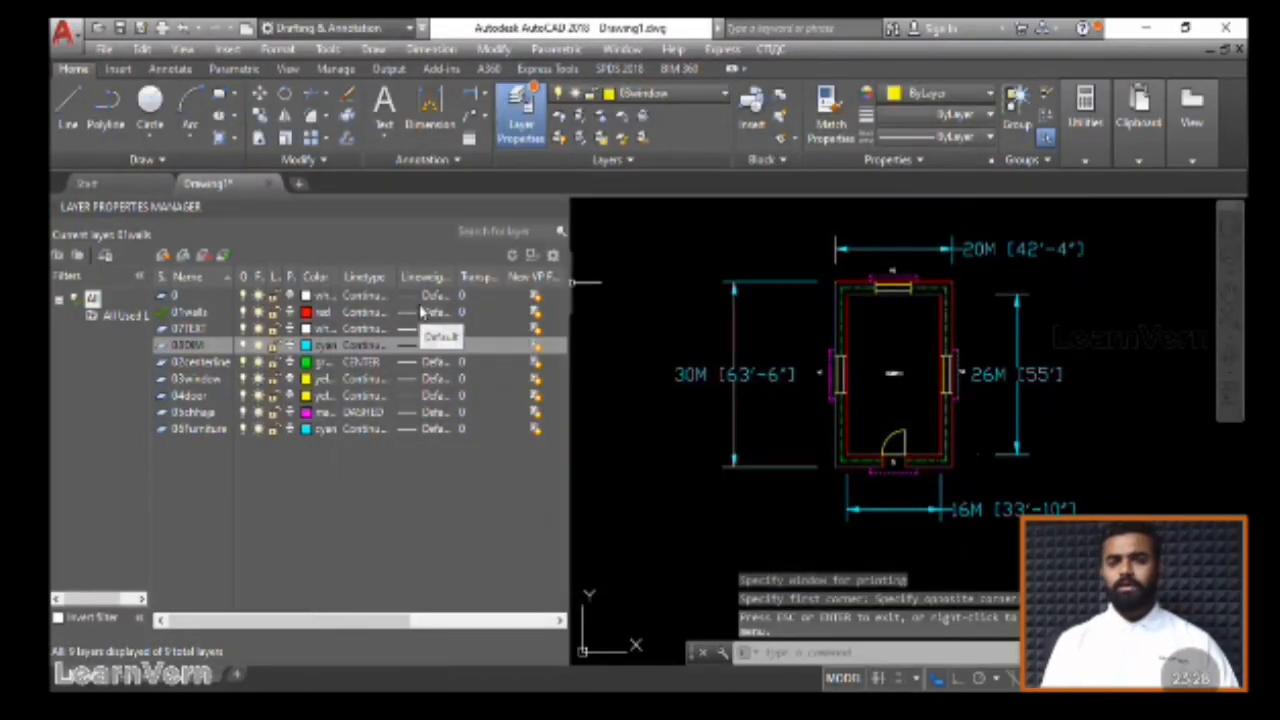
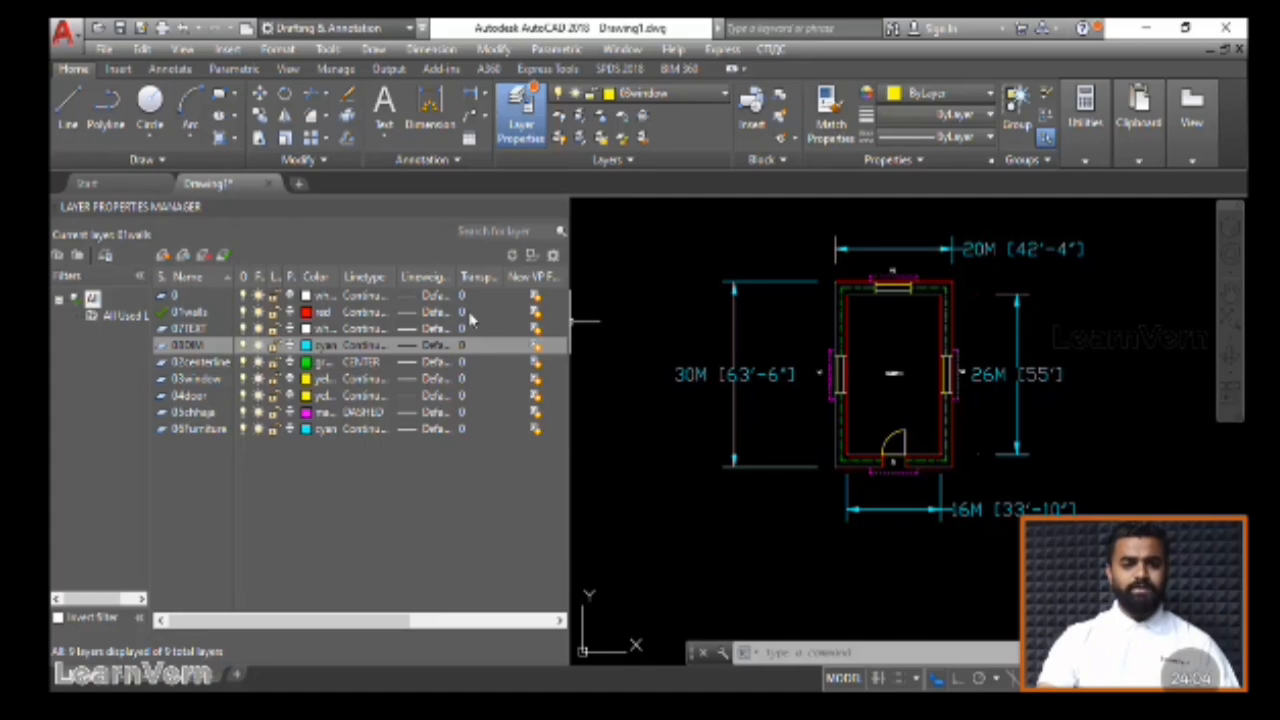
# Set the 01walls layer's transparency to 60 and check the wall lines in the floor plan
pyautogui.click(466, 313)
pyautogui.click(743, 360)
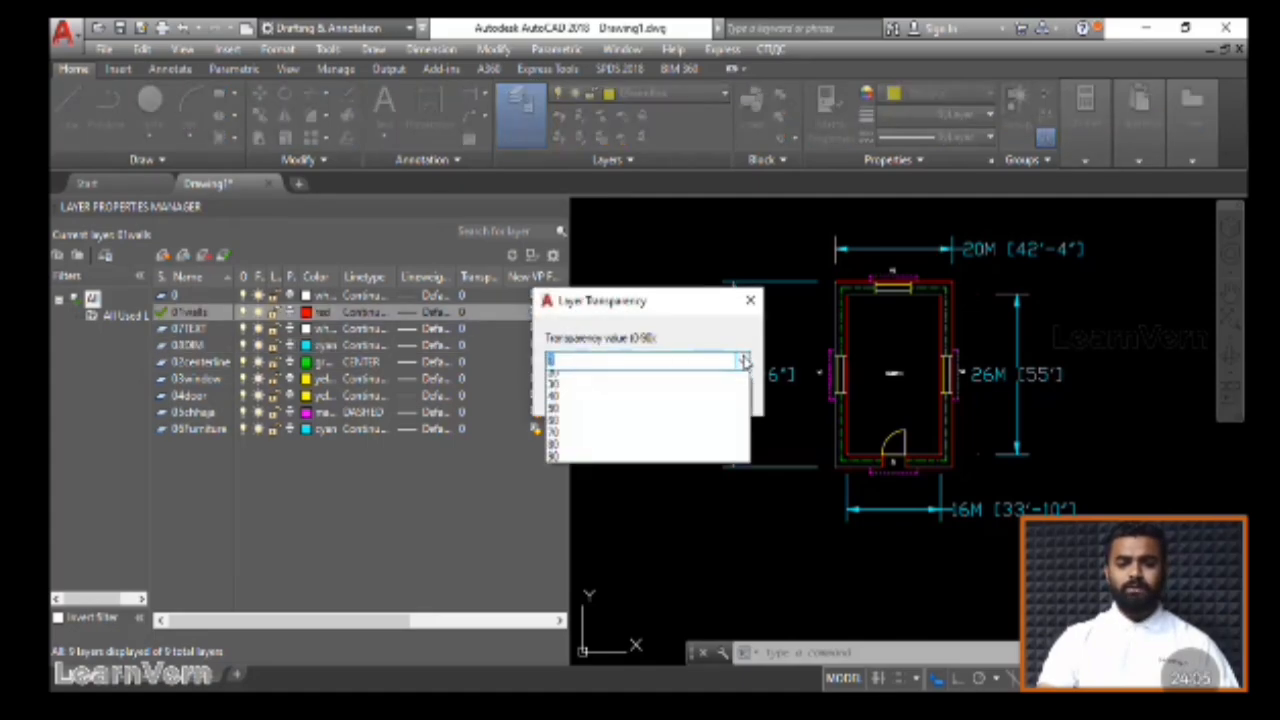
pyautogui.click(640, 452)
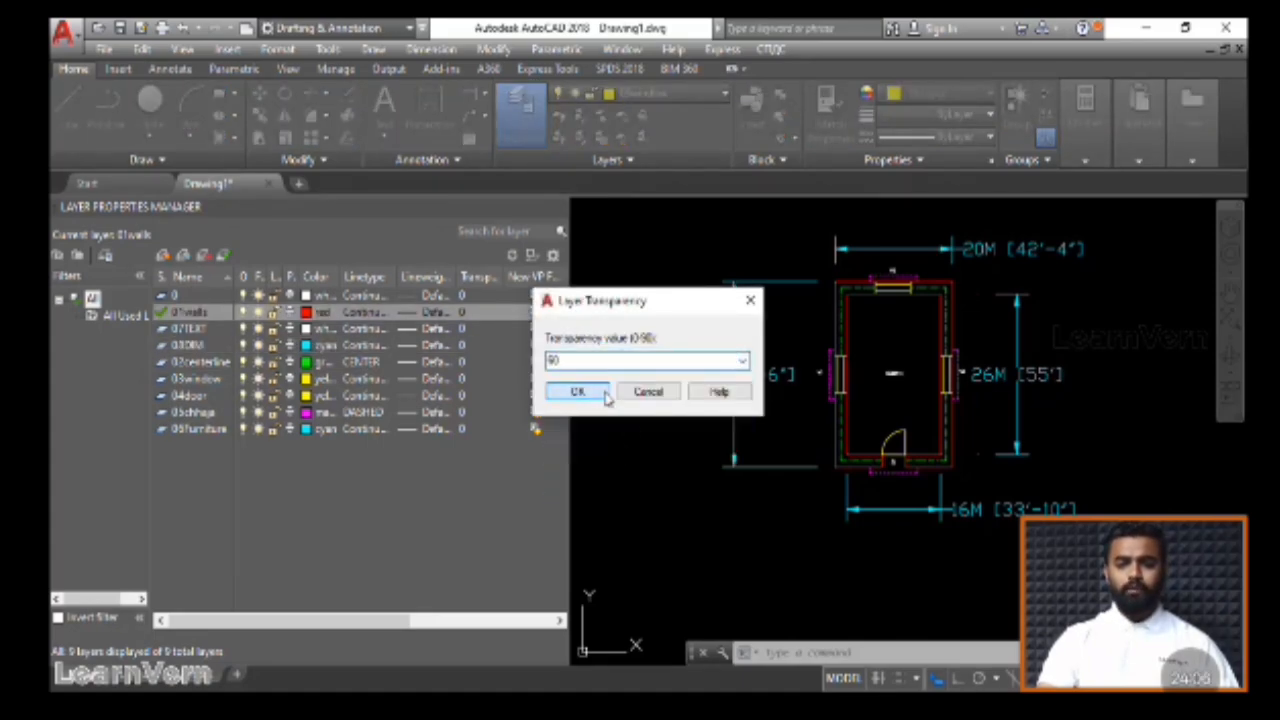
pyautogui.click(606, 398)
pyautogui.scroll(6, 835, 277)
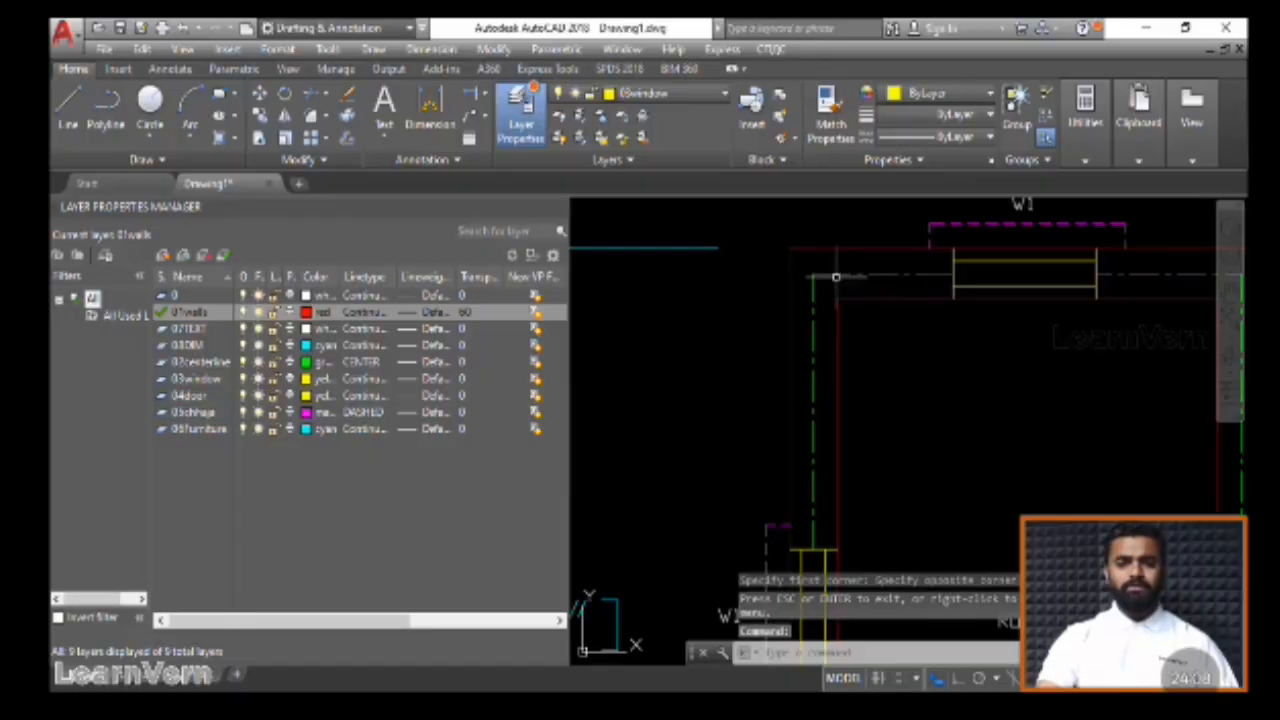
pyautogui.scroll(-3, 835, 277)
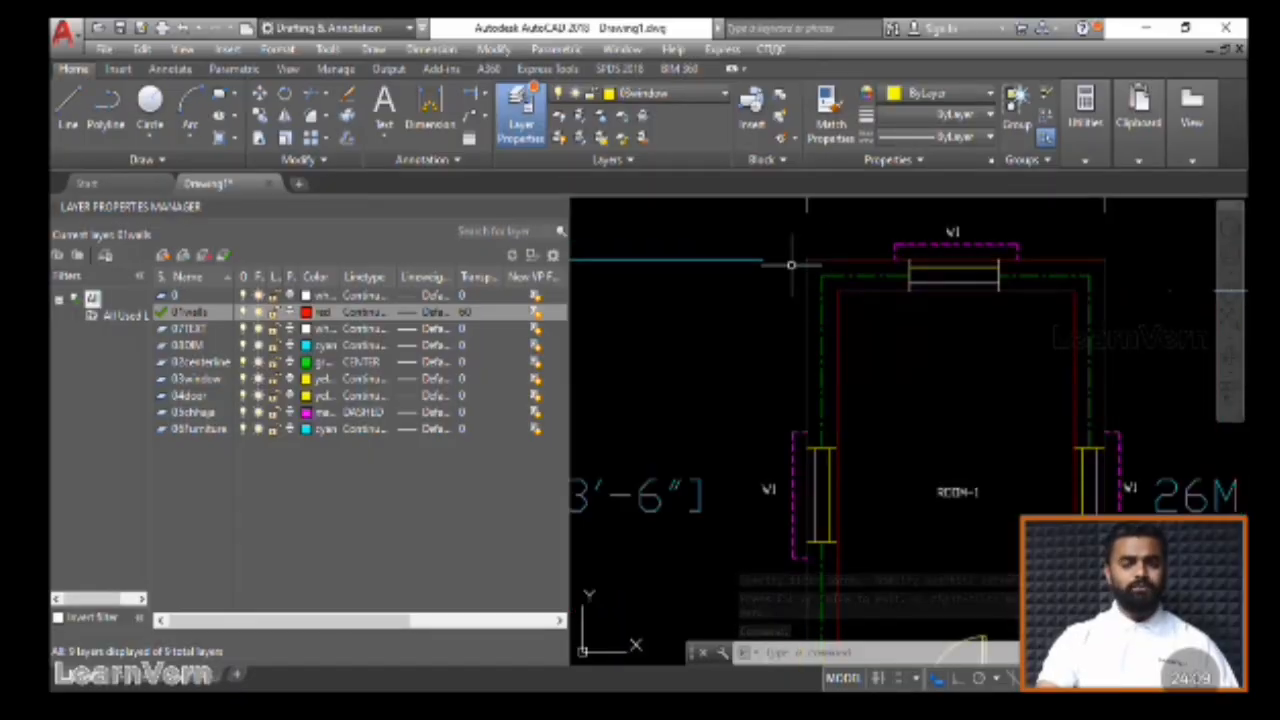
# Return the 01walls layer's transparency to 0
pyautogui.click(481, 313)
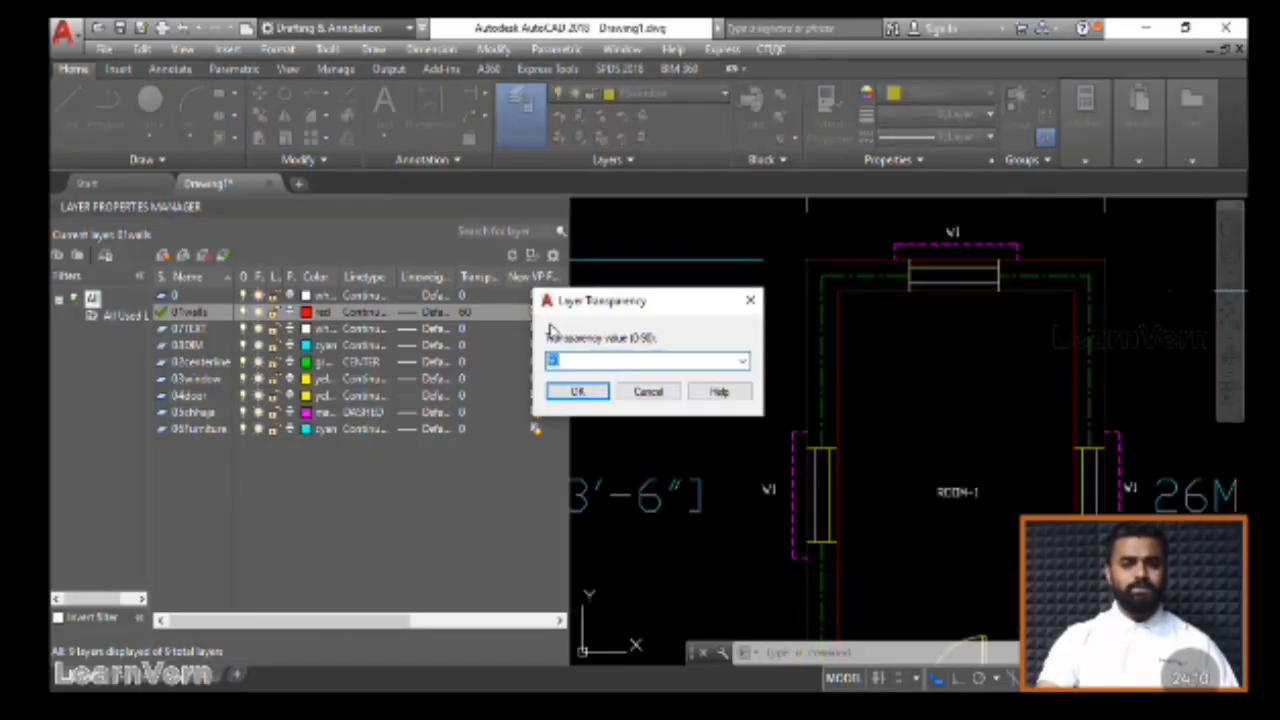
pyautogui.click(744, 369)
pyautogui.click(689, 376)
pyautogui.click(604, 398)
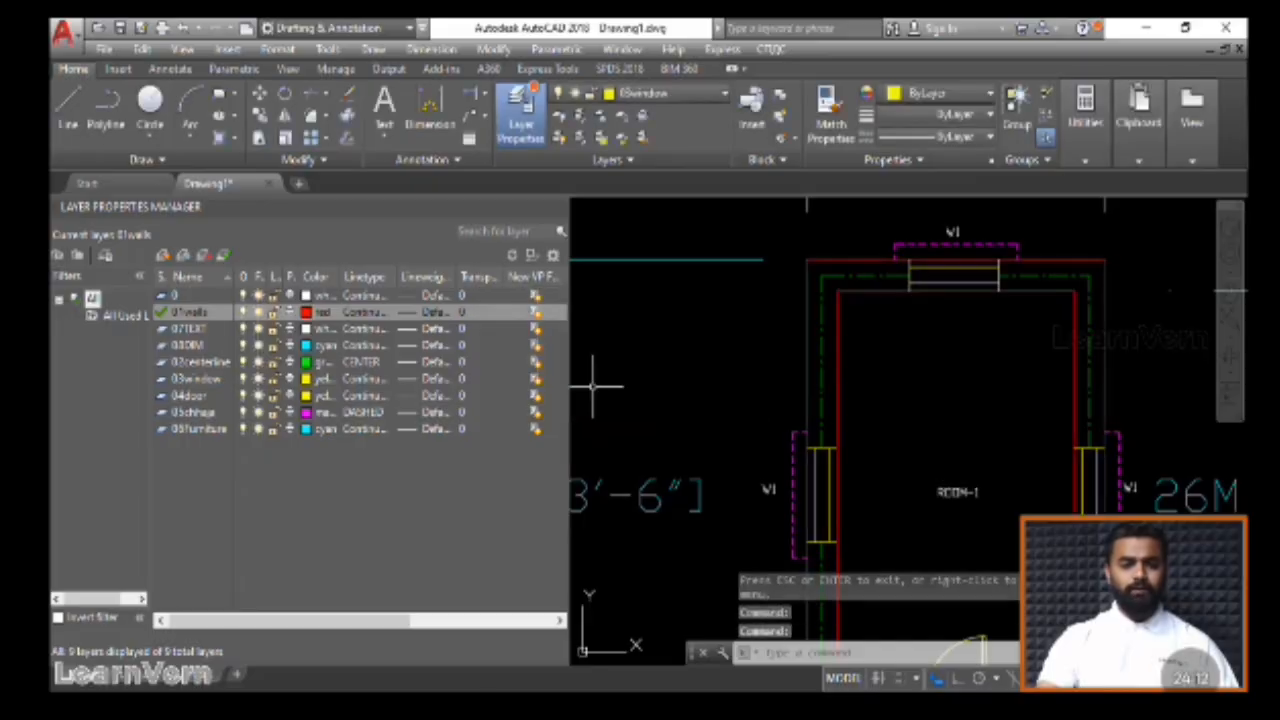
# Set the 02centerline layer's transparency to 80 and inspect the centerline at the upper-left wall corner
pyautogui.click(190, 362)
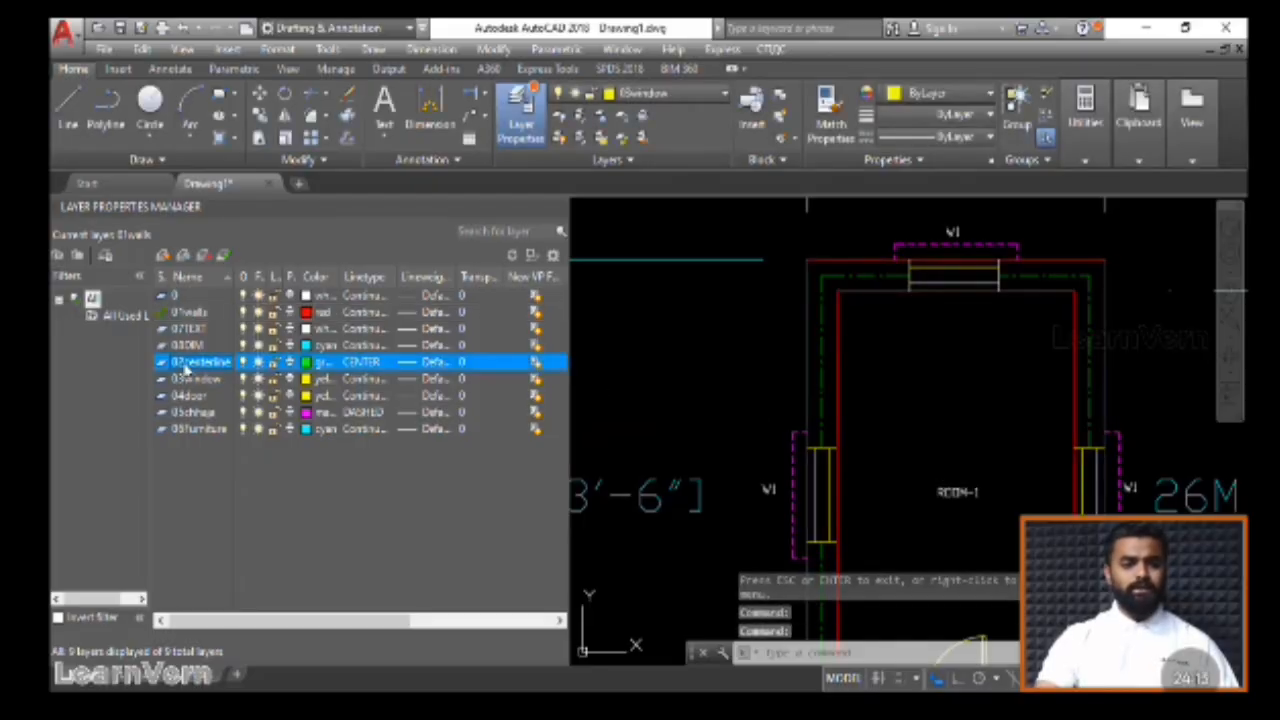
pyautogui.click(470, 362)
pyautogui.click(743, 361)
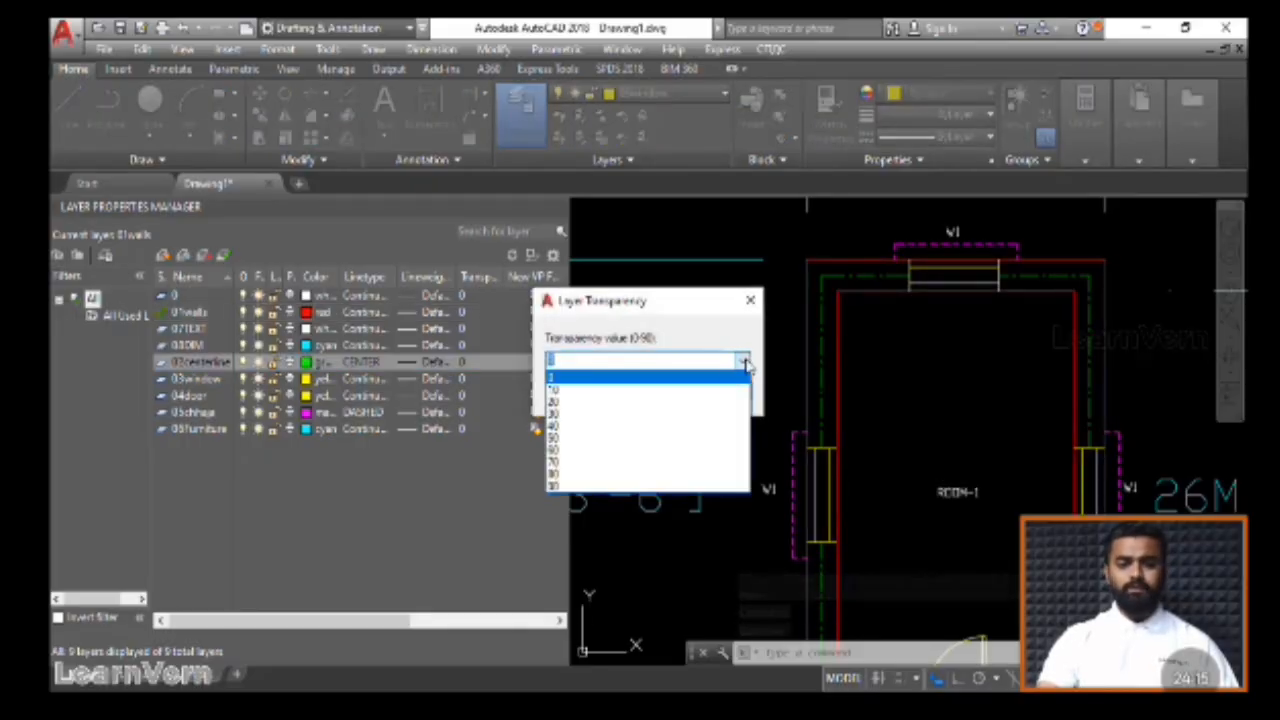
pyautogui.click(607, 481)
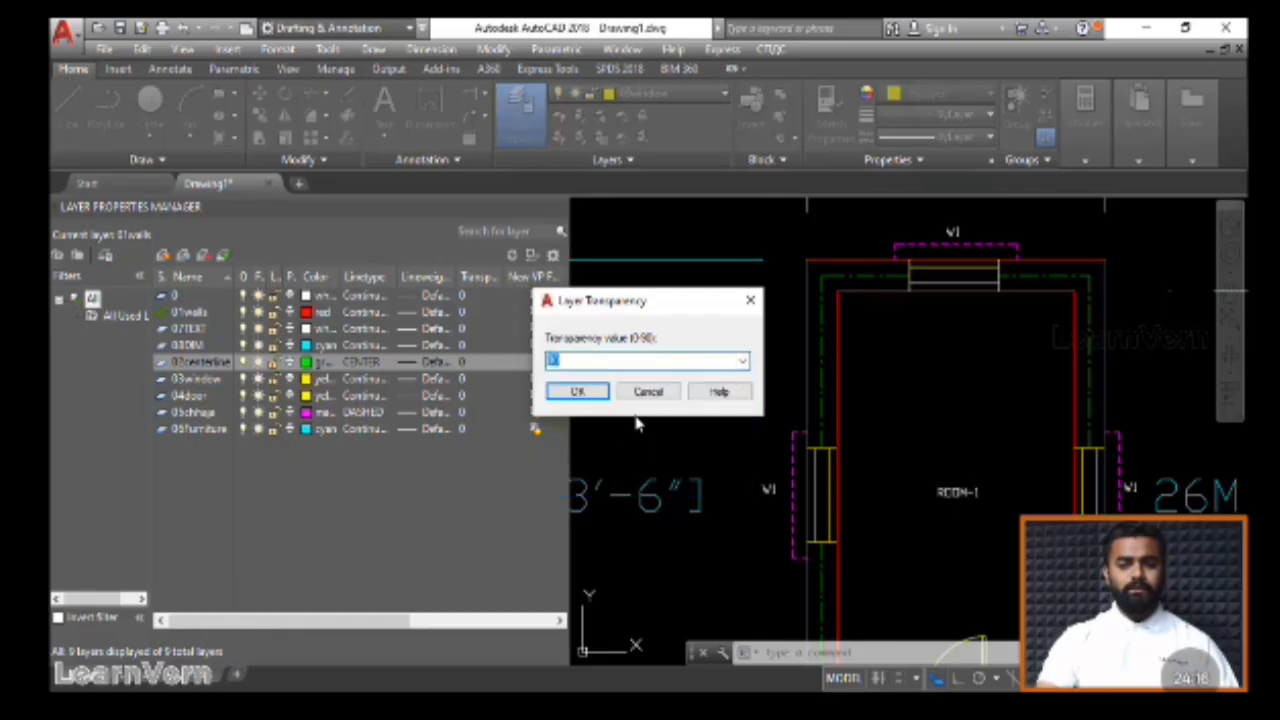
pyautogui.click(577, 389)
pyautogui.scroll(2, 845, 288)
pyautogui.scroll(1, 845, 288)
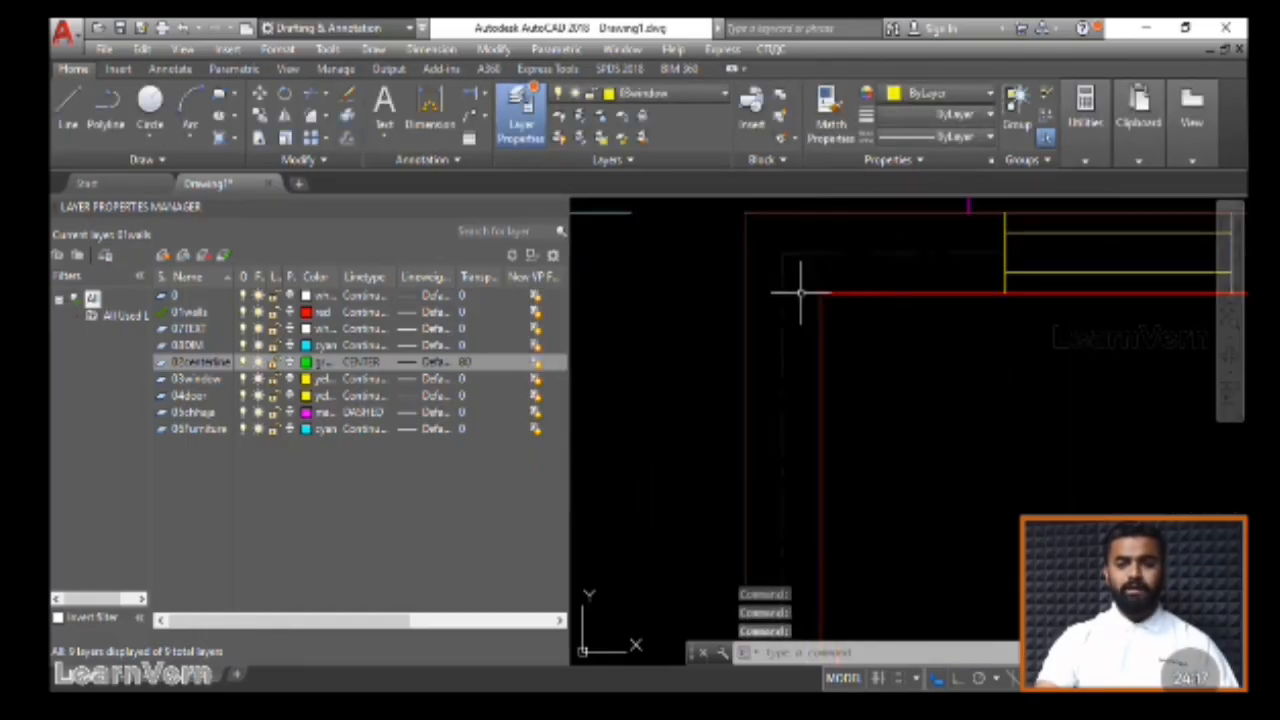
pyautogui.click(785, 290)
pyautogui.press('Escape')
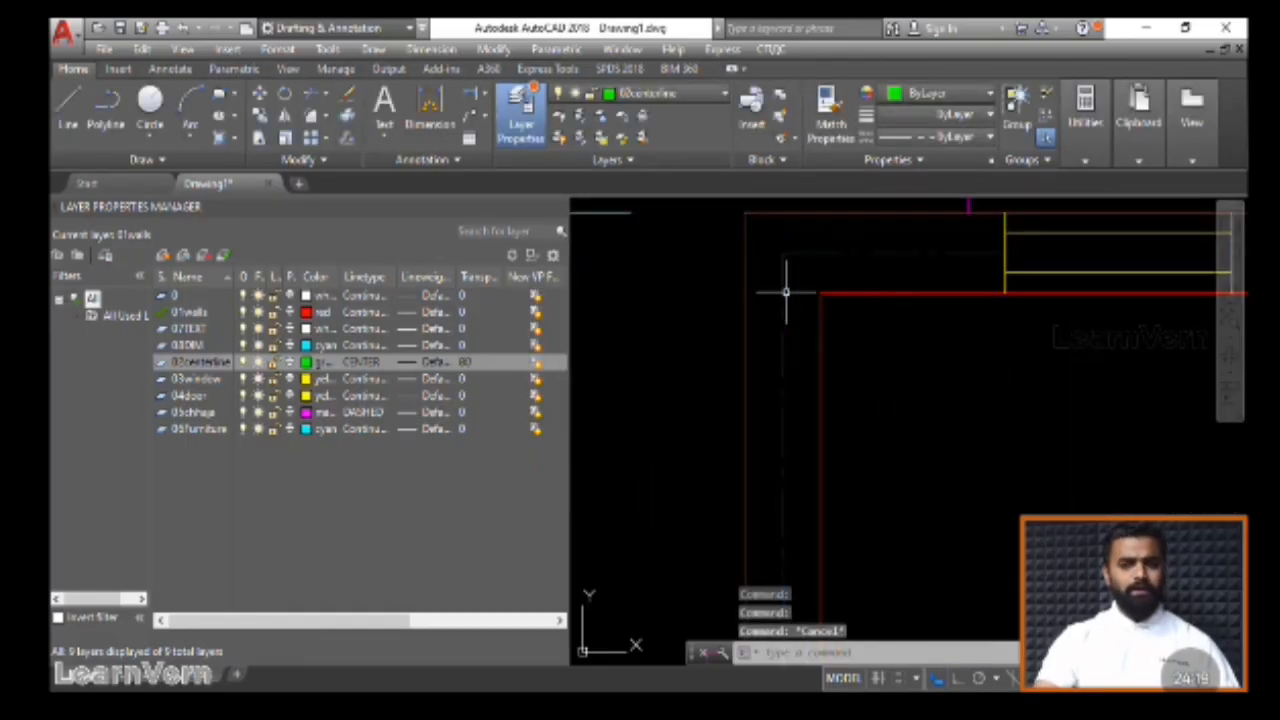
pyautogui.scroll(-1, 790, 312)
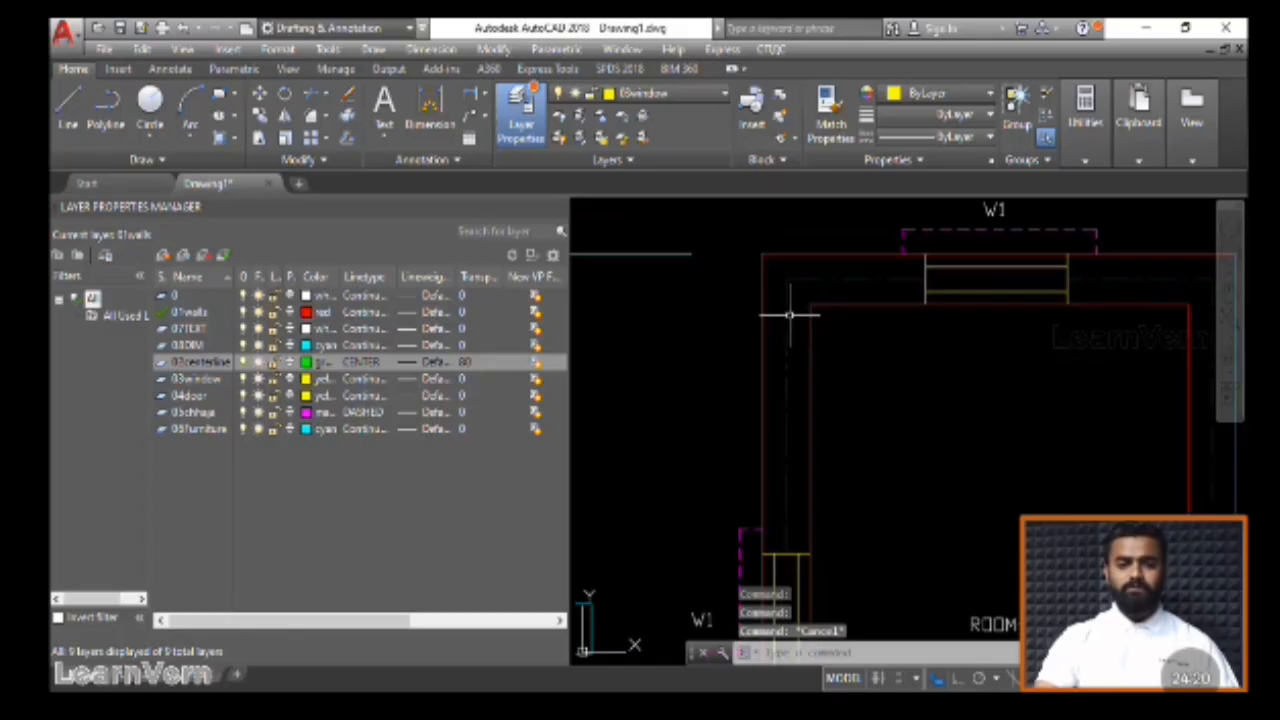
# Return the 02centerline layer's transparency to 0
pyautogui.click(465, 361)
pyautogui.click(724, 366)
pyautogui.click(700, 373)
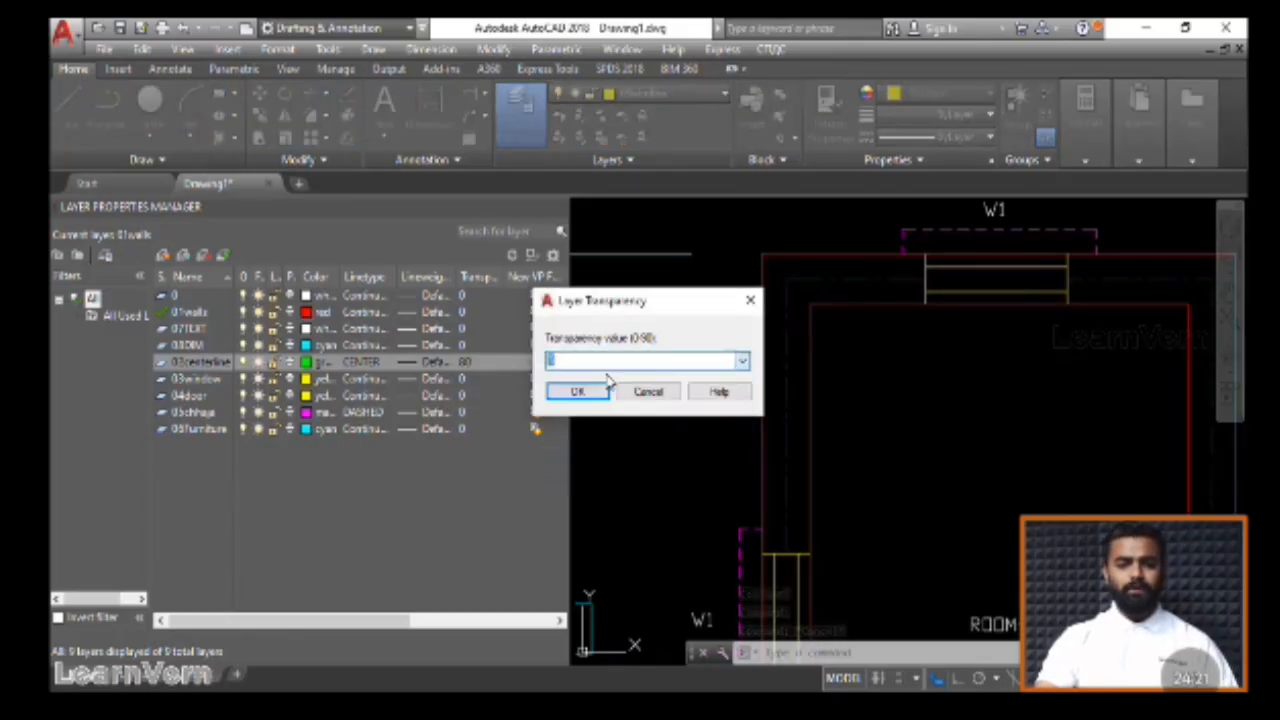
pyautogui.click(580, 391)
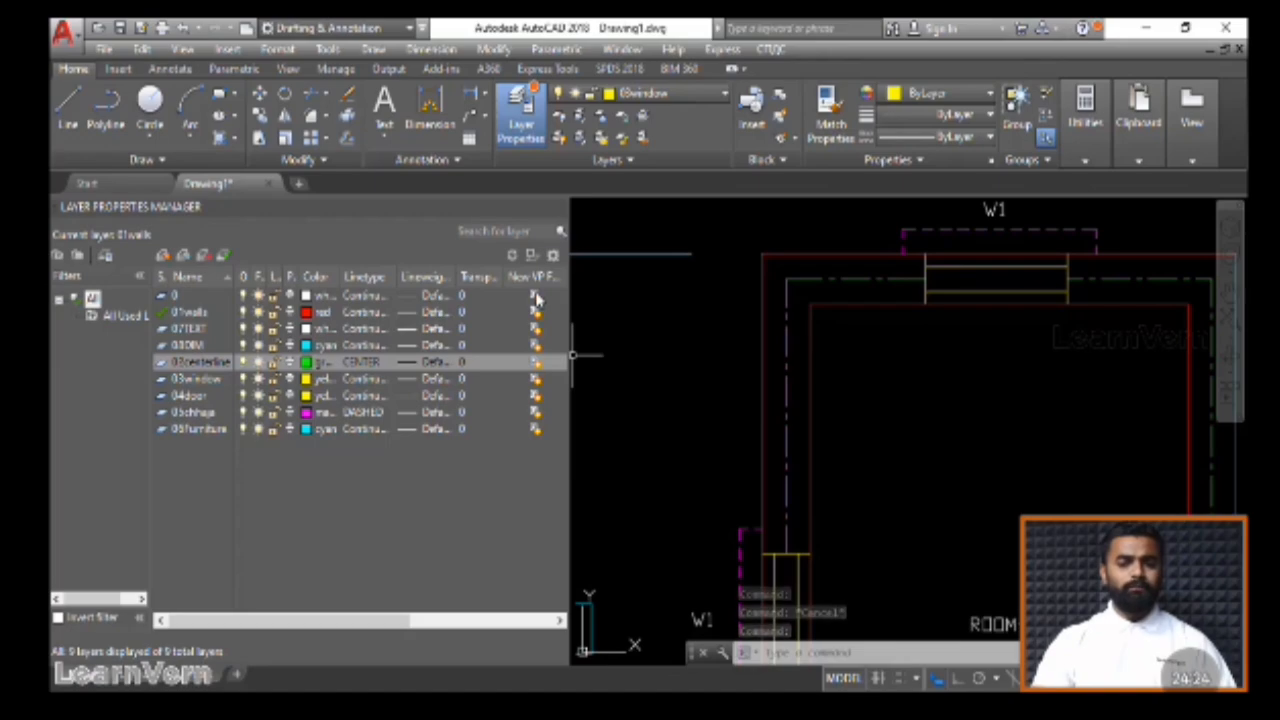
# Collapse the Layer Properties Manager to give the whole dimensioned floor plan more room
pyautogui.moveTo(145, 682)
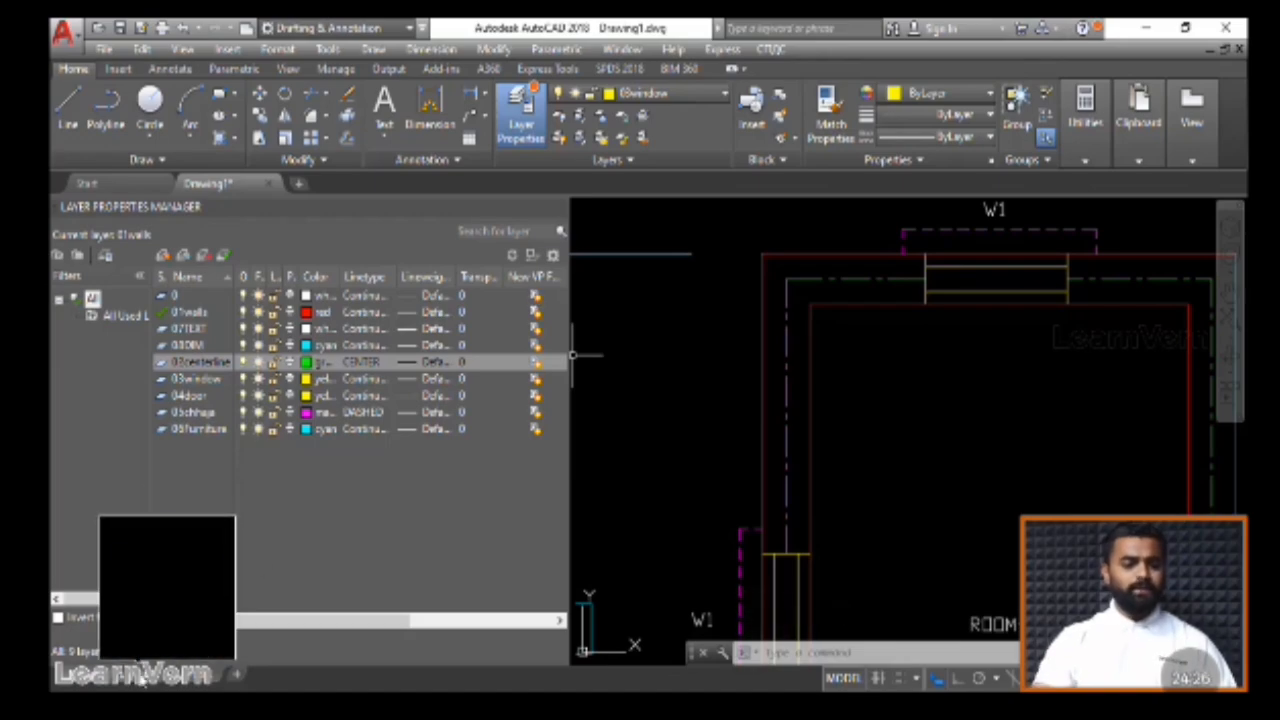
pyautogui.moveTo(200, 680)
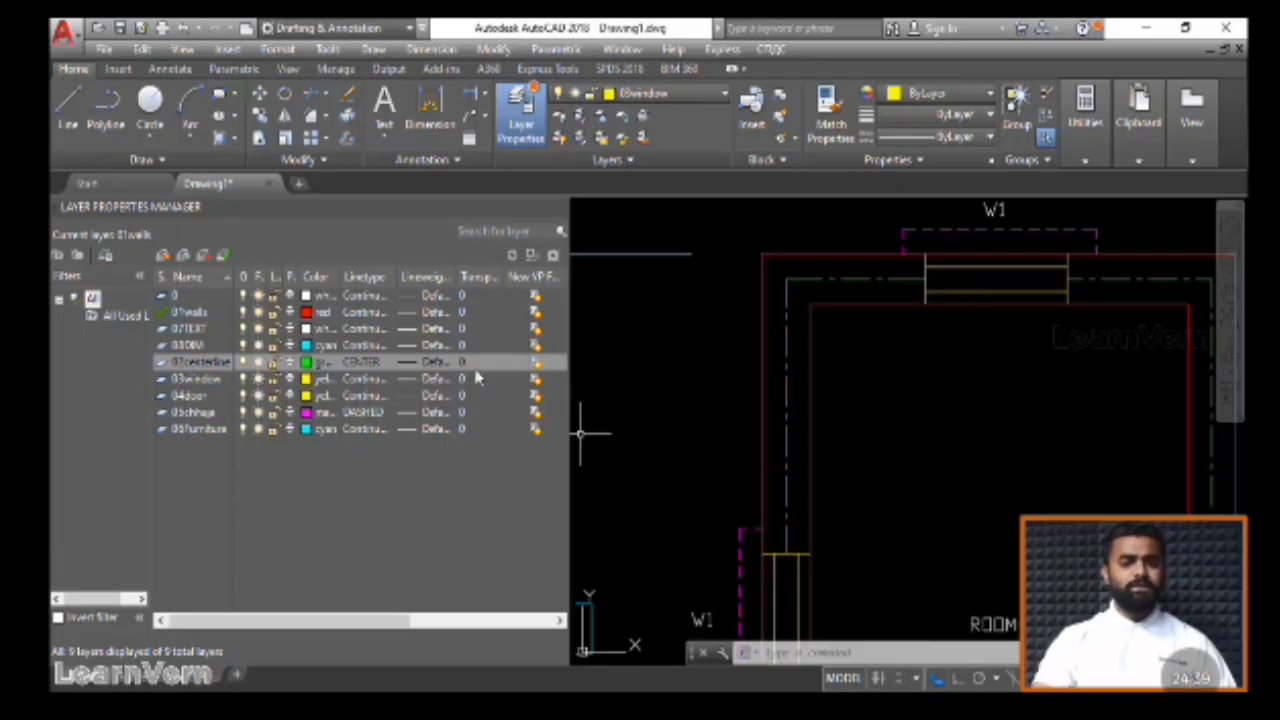
pyautogui.click(538, 209)
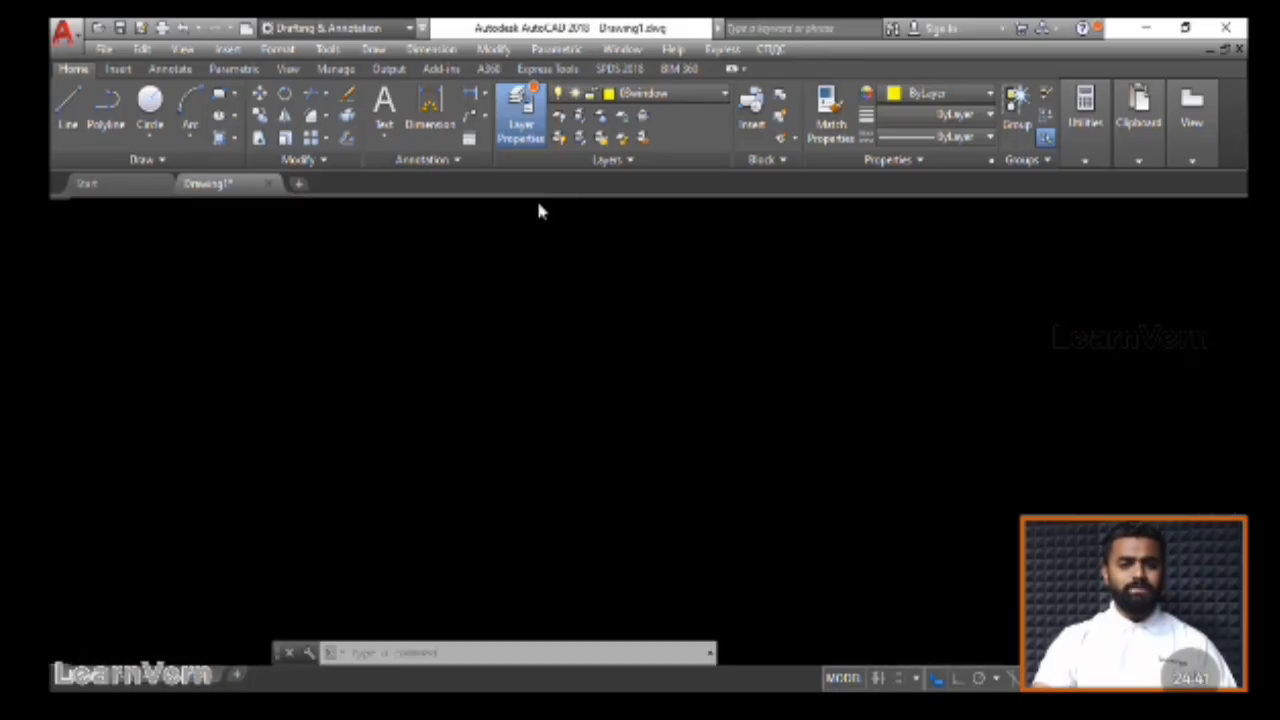
pyautogui.scroll(-5, 545, 295)
pyautogui.scroll(-2, 592, 317)
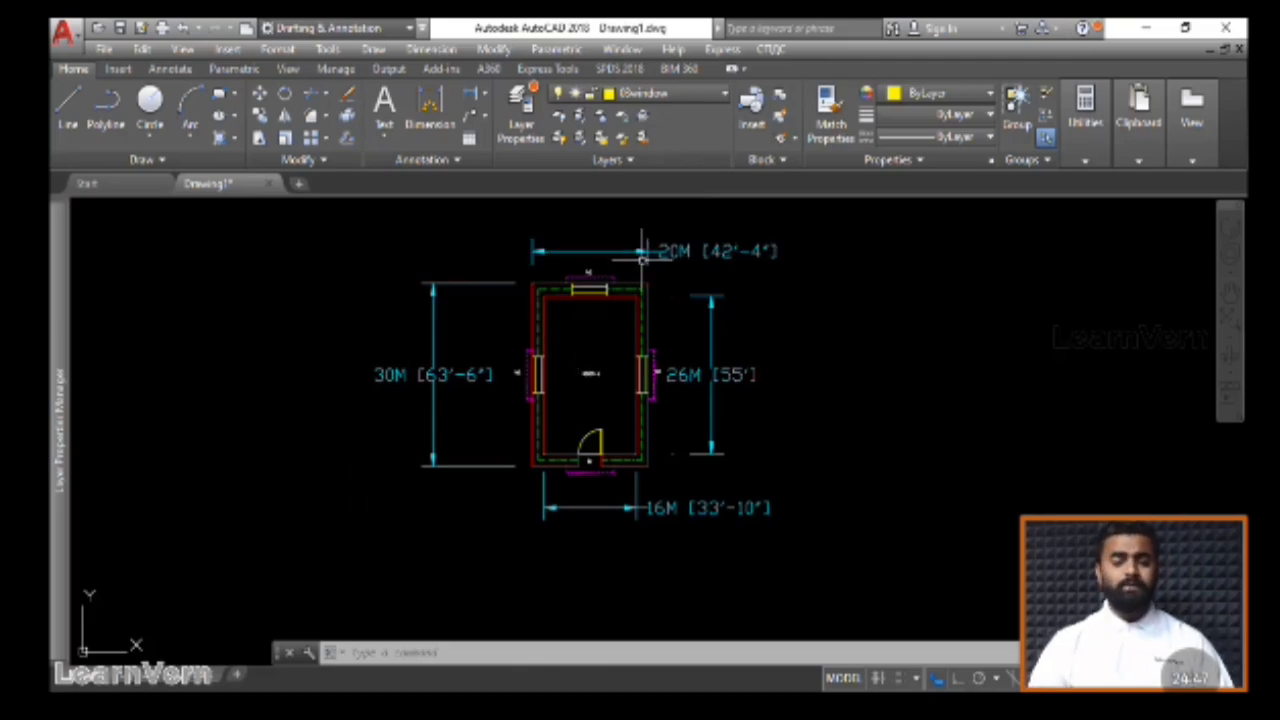
pyautogui.moveTo(648, 257)
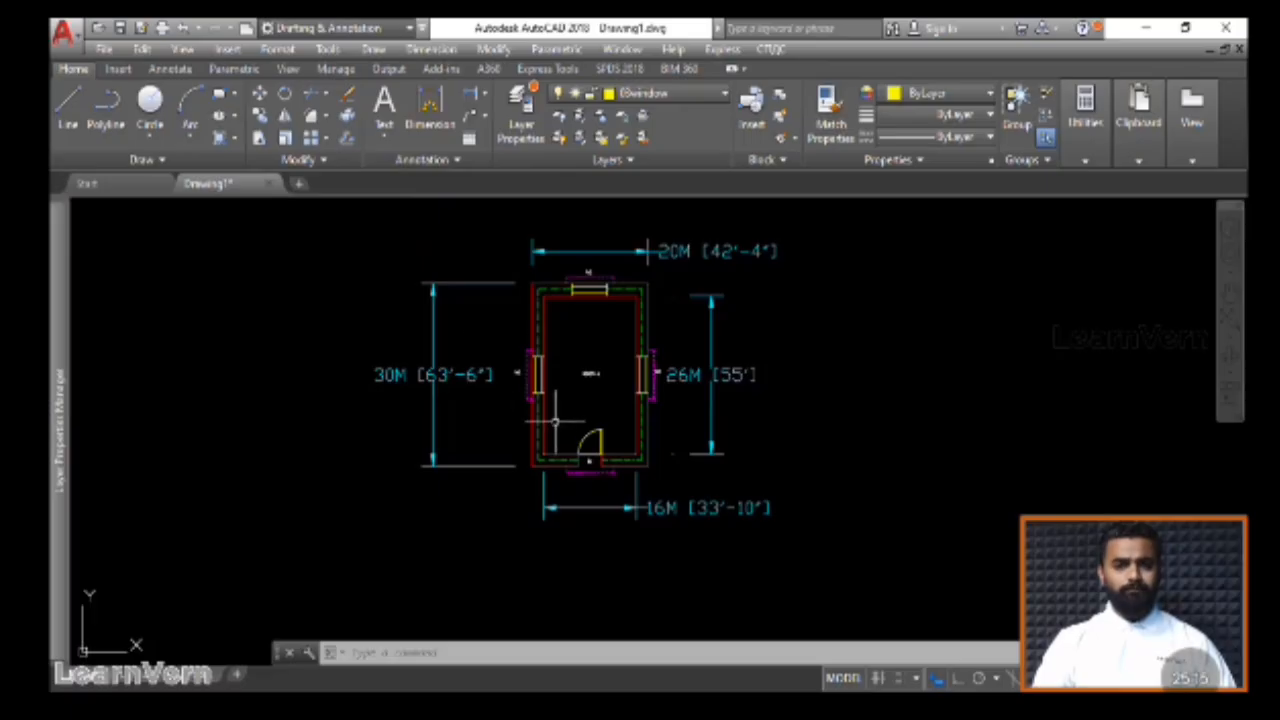
# Create a new blank drawing and check which layers it contains
pyautogui.click(299, 184)
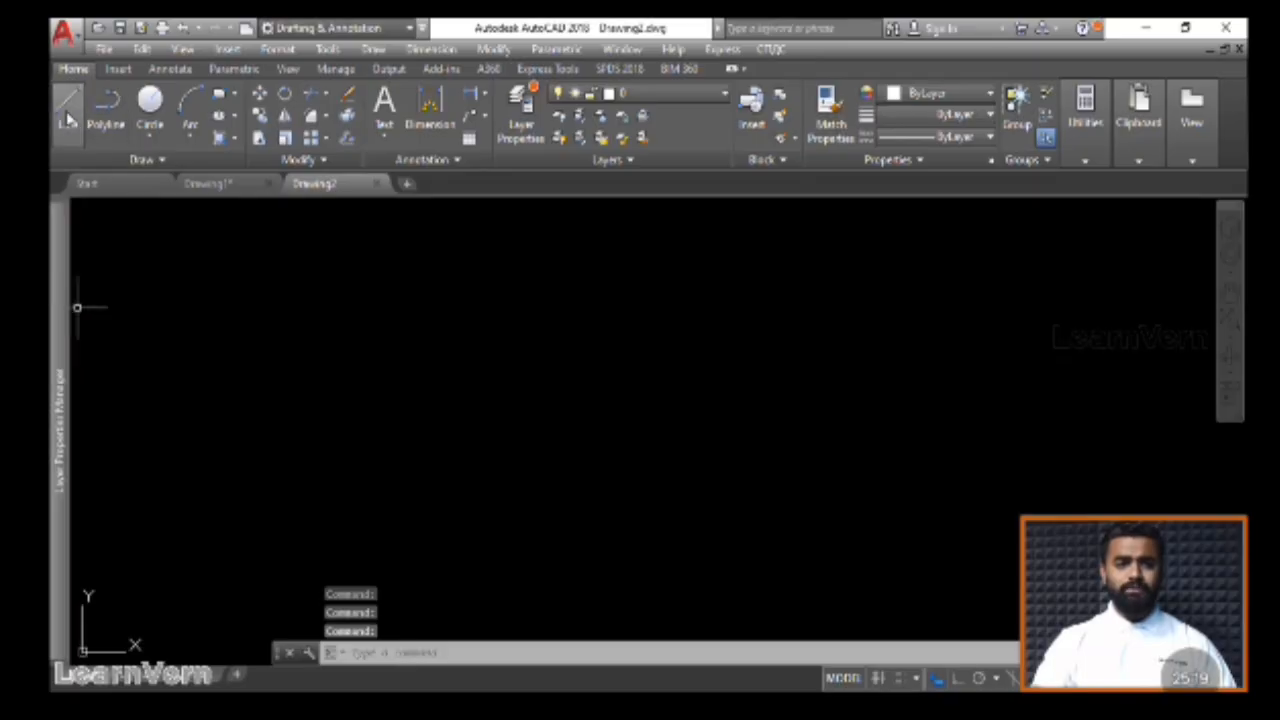
pyautogui.click(625, 94)
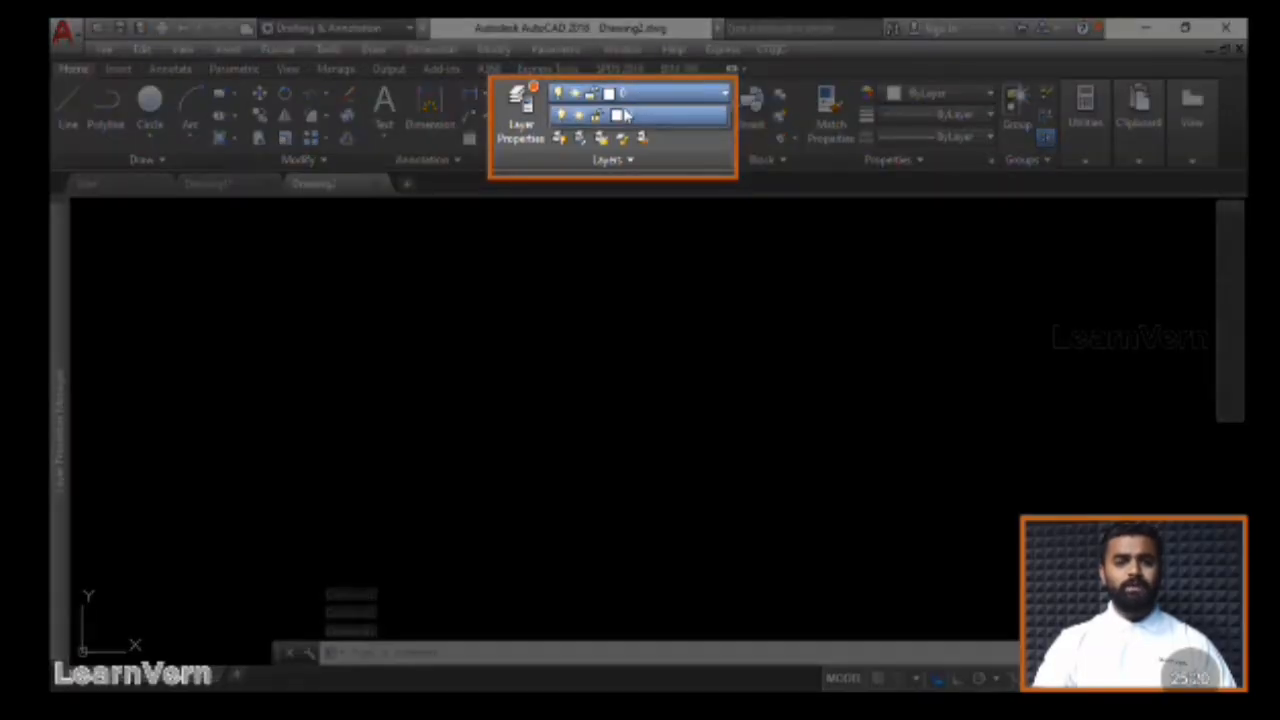
pyautogui.click(539, 320)
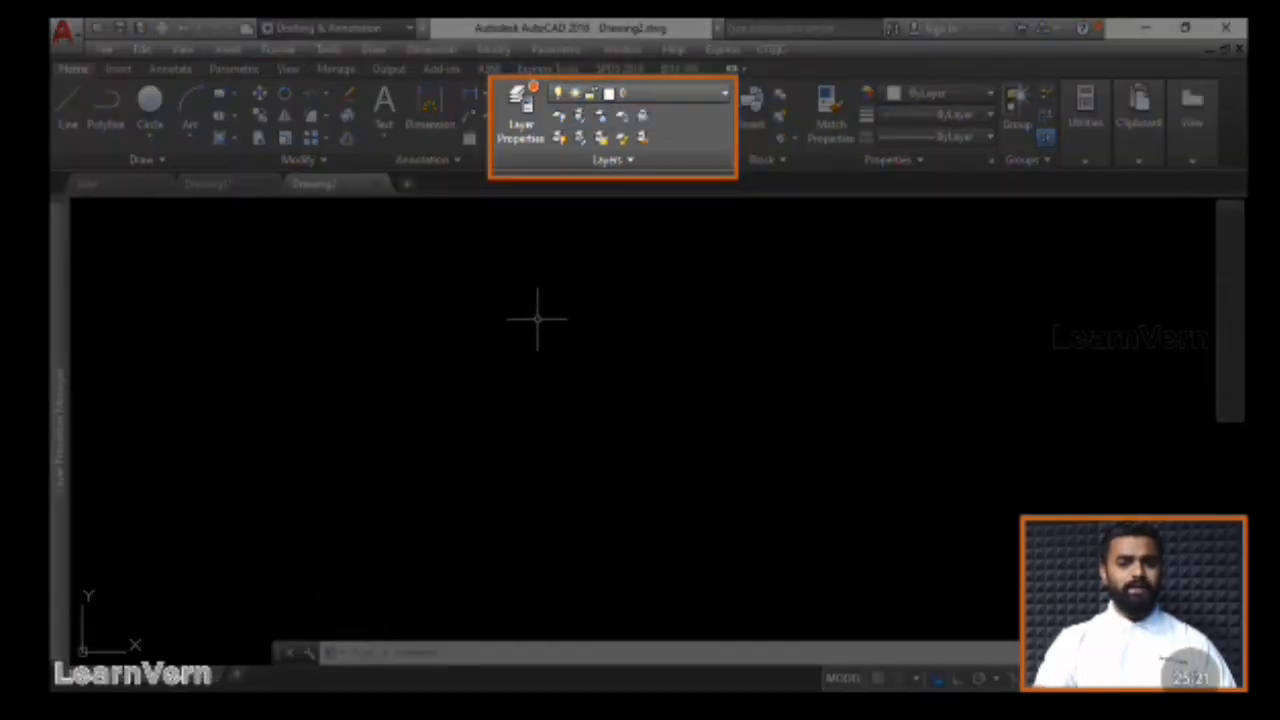
pyautogui.click(504, 310)
pyautogui.click(498, 311)
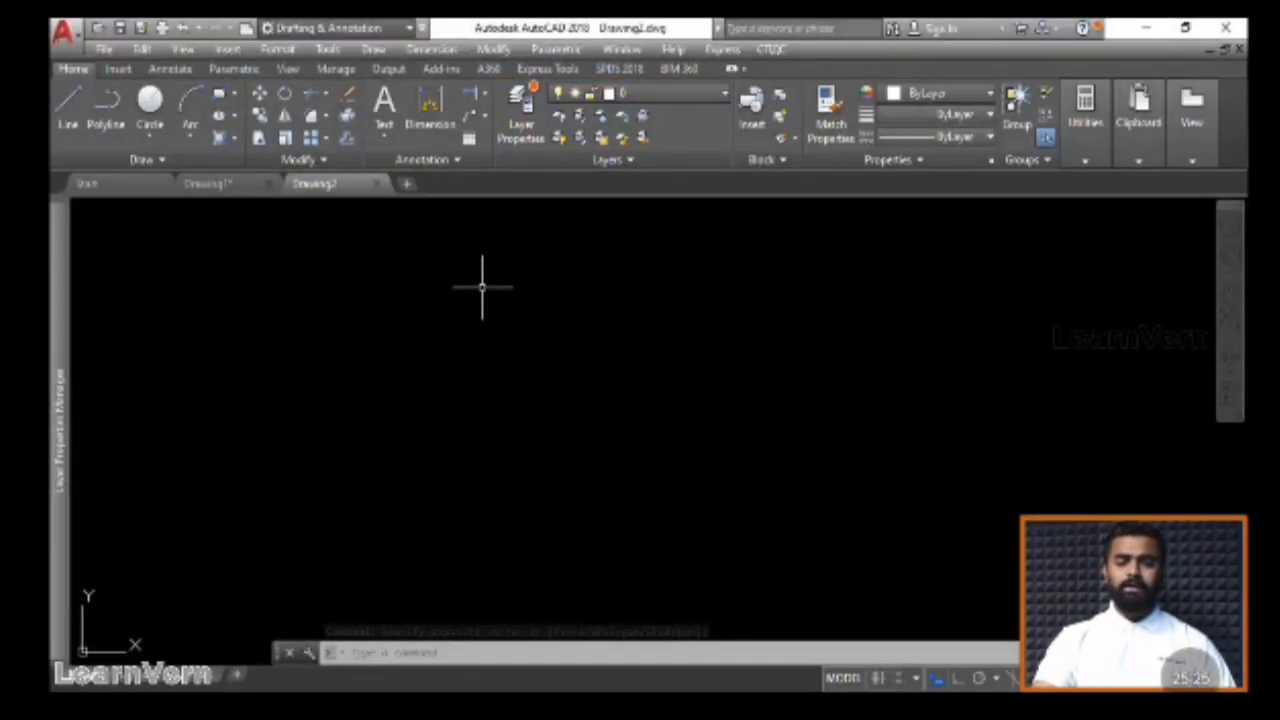
# Export the LAYERSET1 layer state from Drawing1 to the Desktop as LAYERSET1.las
pyautogui.click(222, 186)
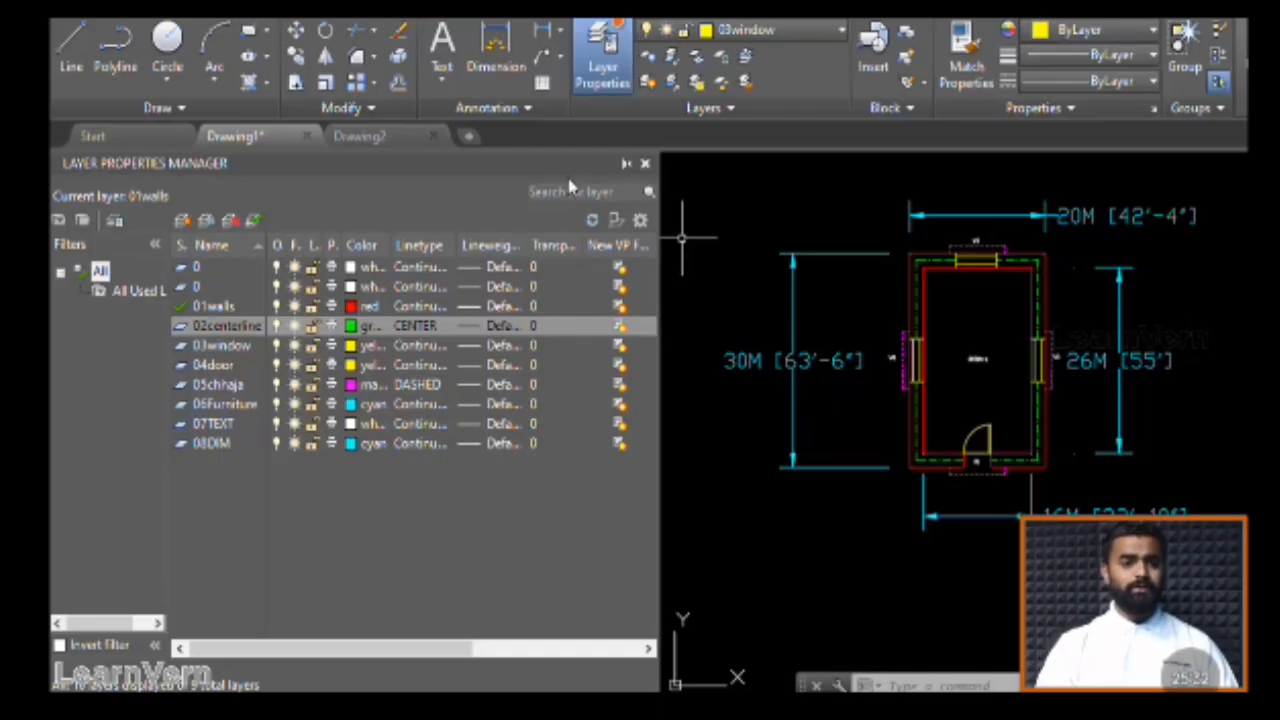
pyautogui.click(115, 221)
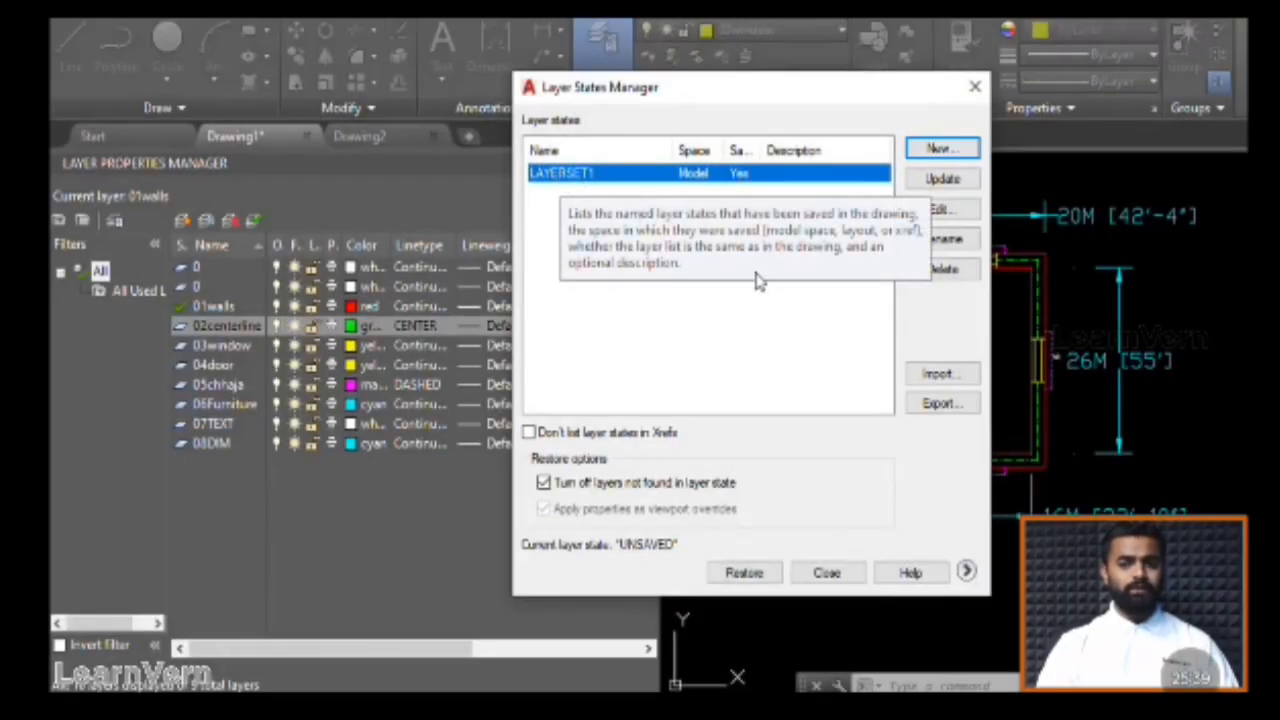
pyautogui.click(940, 404)
pyautogui.click(484, 420)
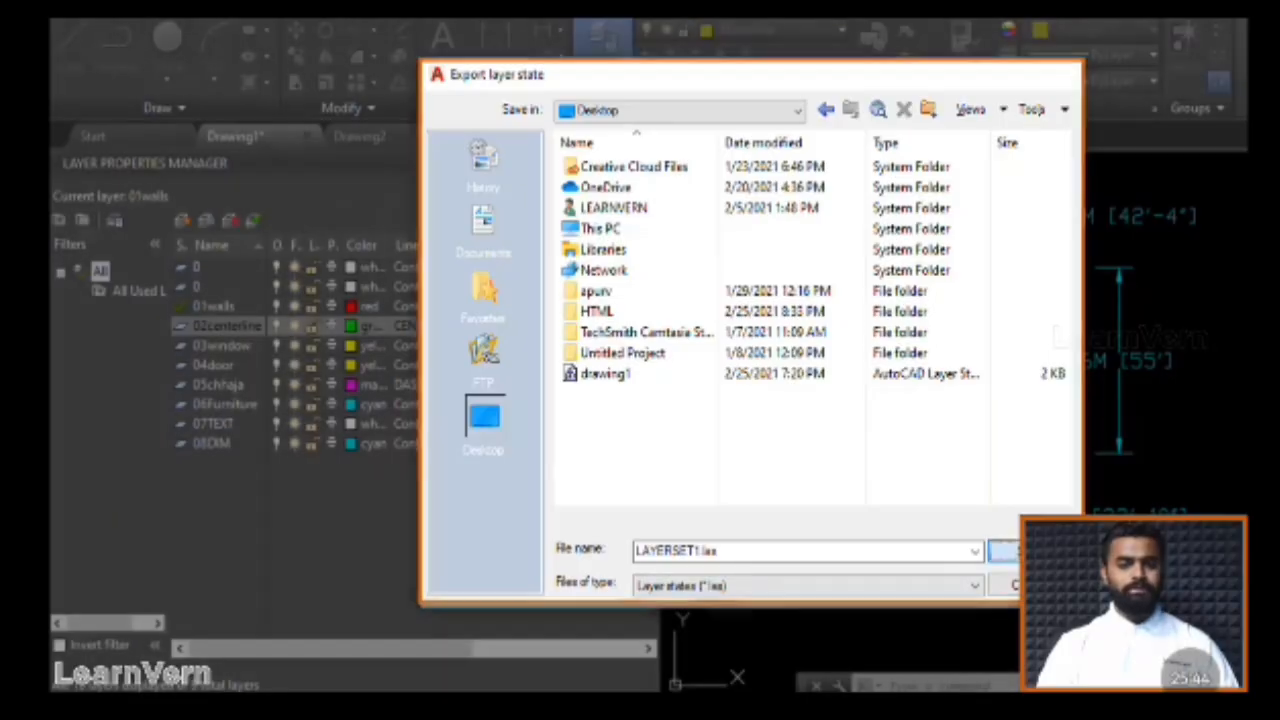
pyautogui.click(1003, 551)
pyautogui.click(978, 88)
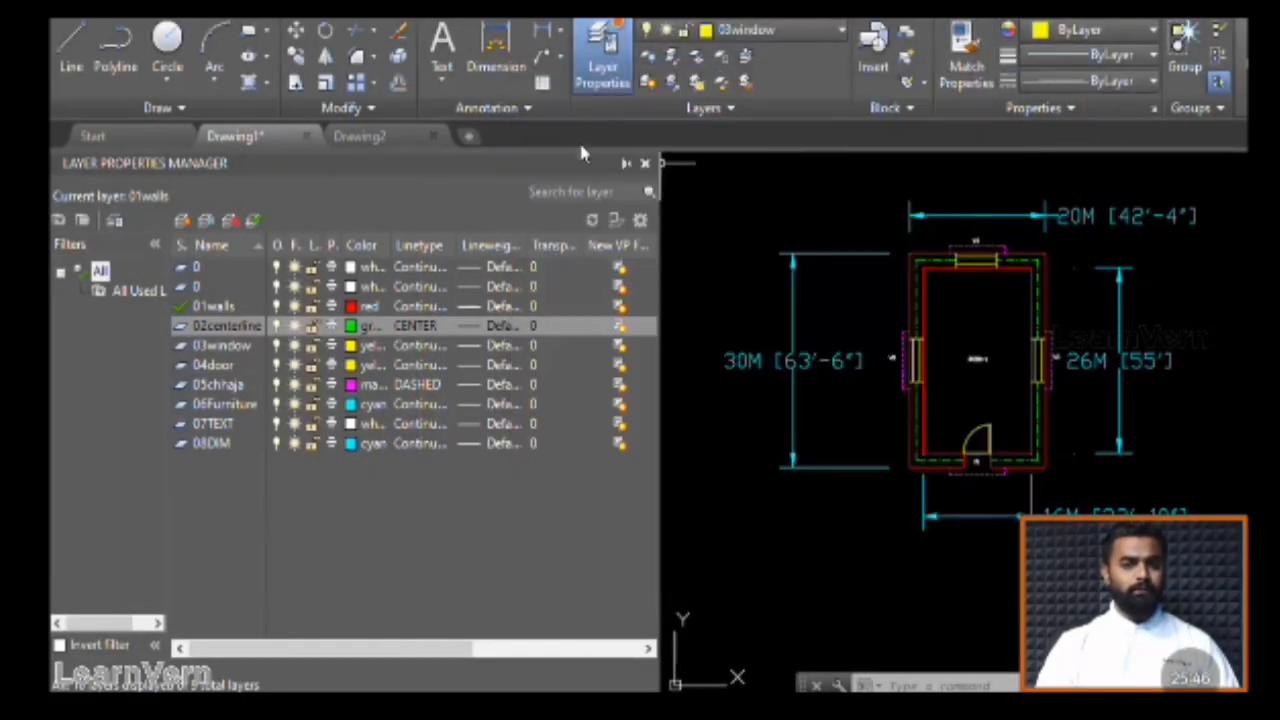
# Import the LAYERSET1.las layer state from the Desktop into Drawing2 and restore its layers there
pyautogui.click(372, 138)
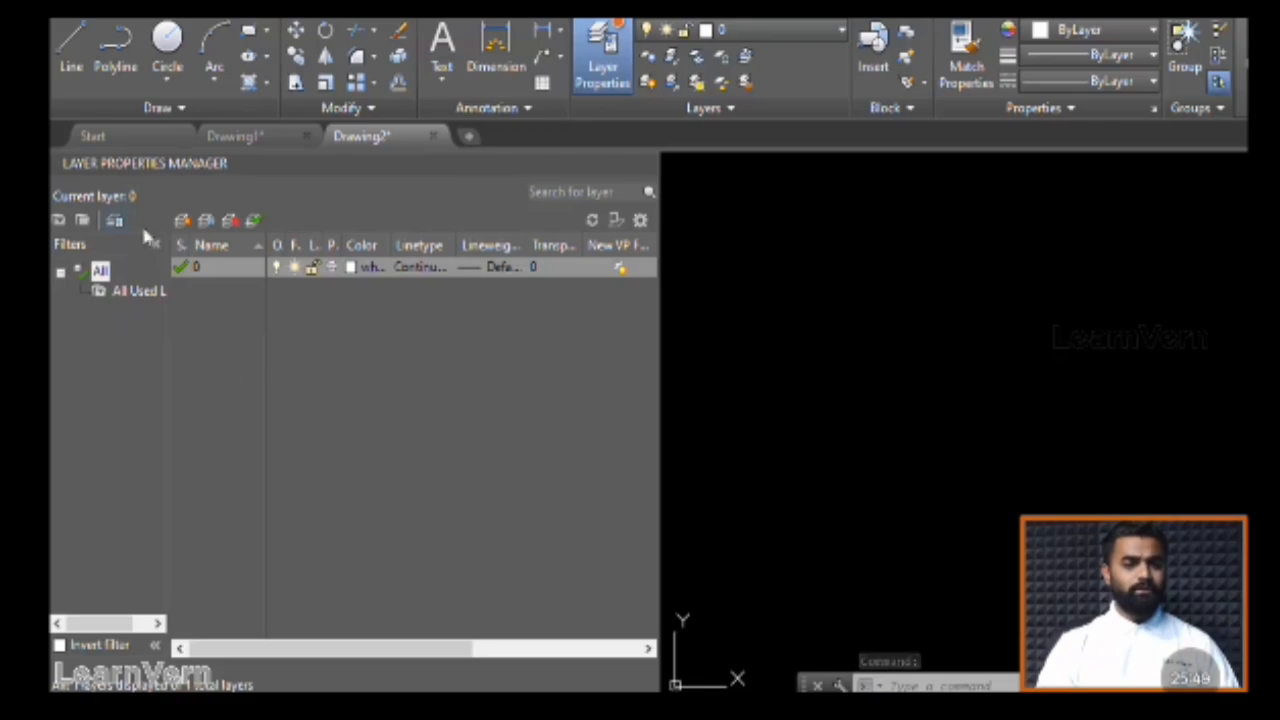
pyautogui.click(117, 224)
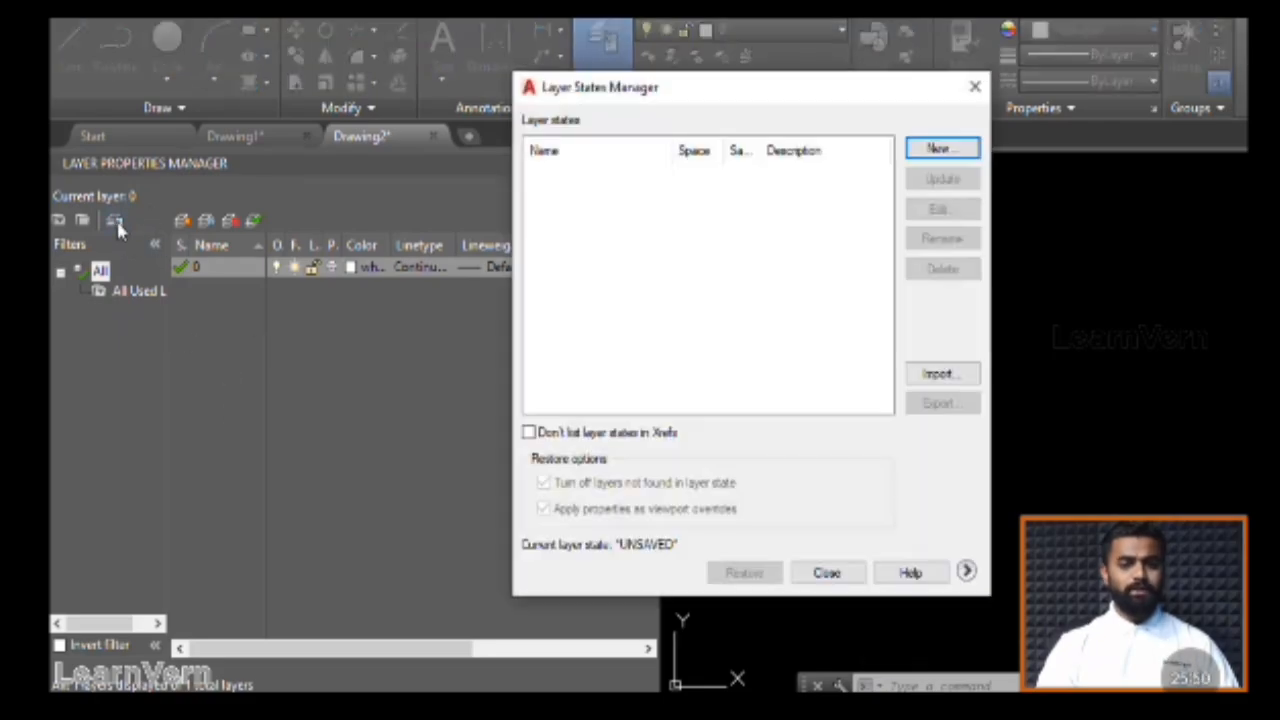
pyautogui.click(958, 374)
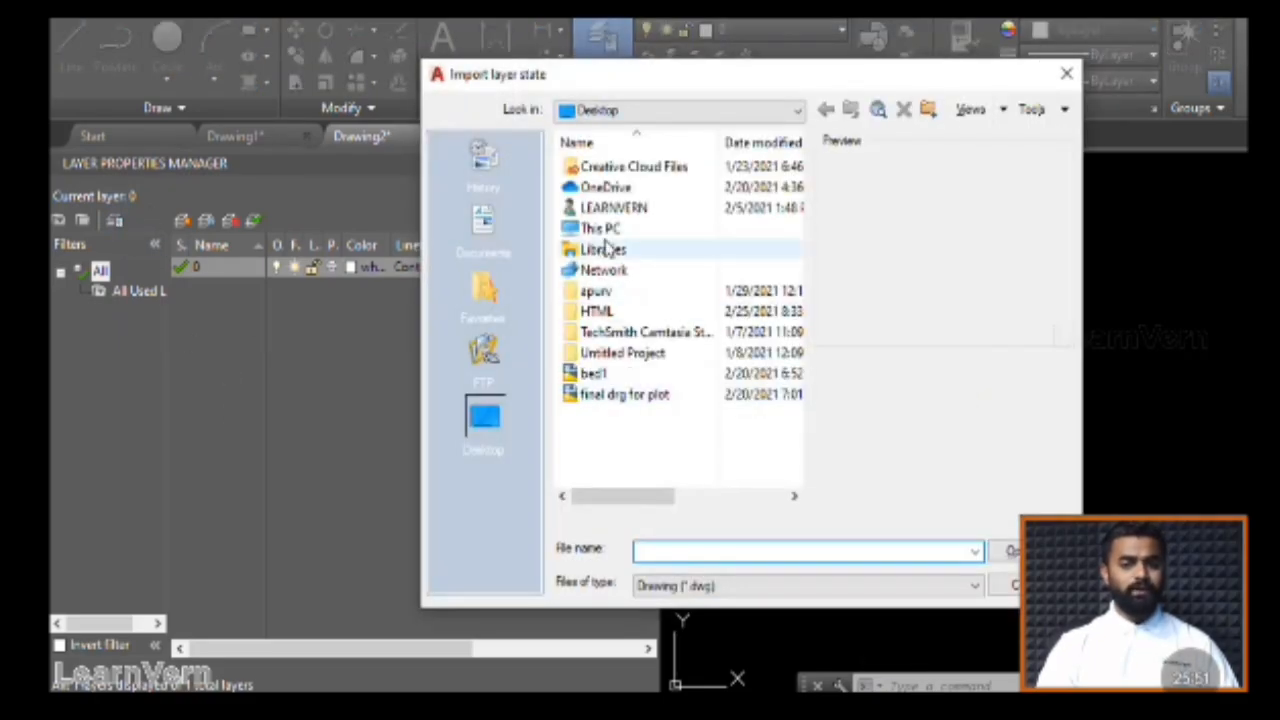
pyautogui.click(757, 590)
pyautogui.click(740, 651)
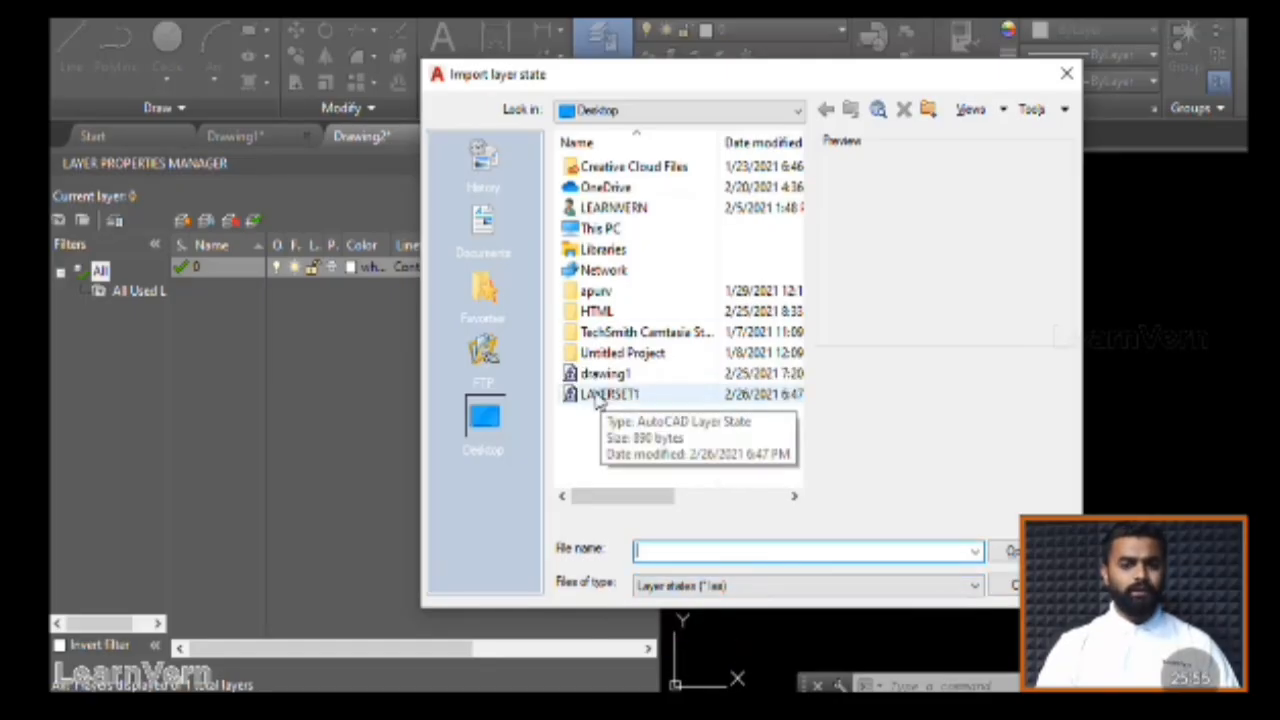
pyautogui.click(600, 395)
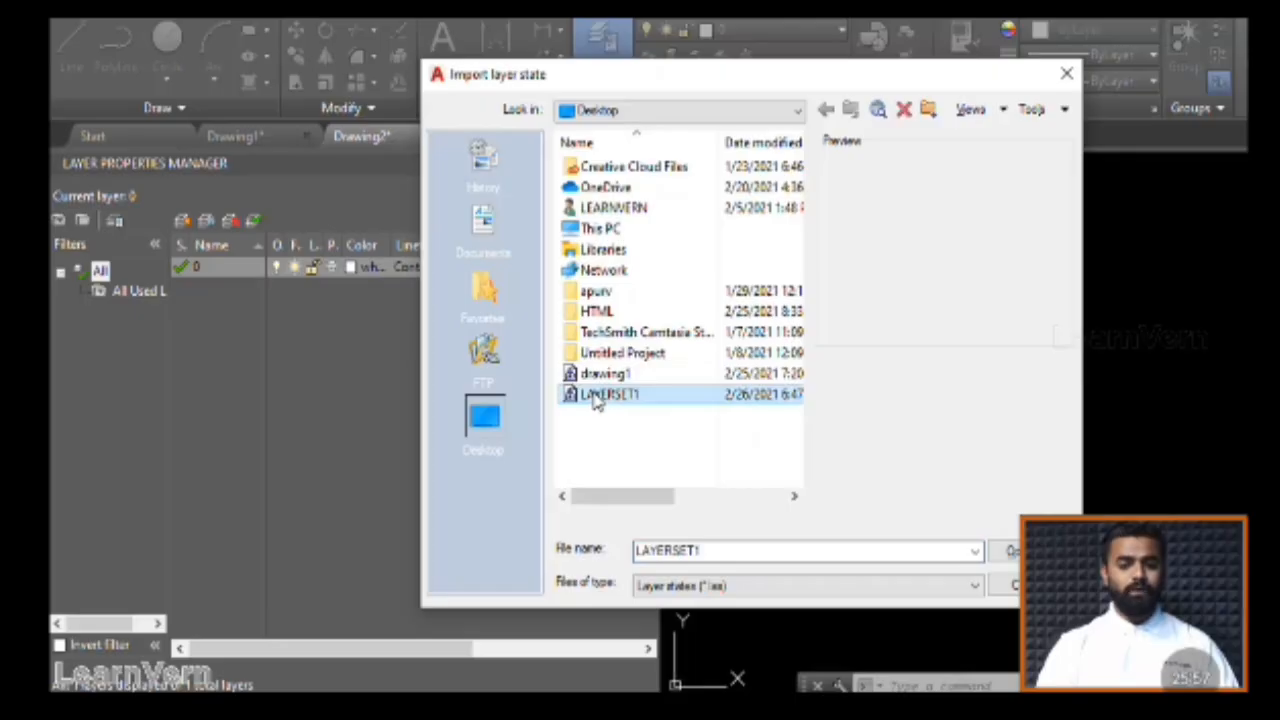
pyautogui.click(995, 551)
pyautogui.click(834, 395)
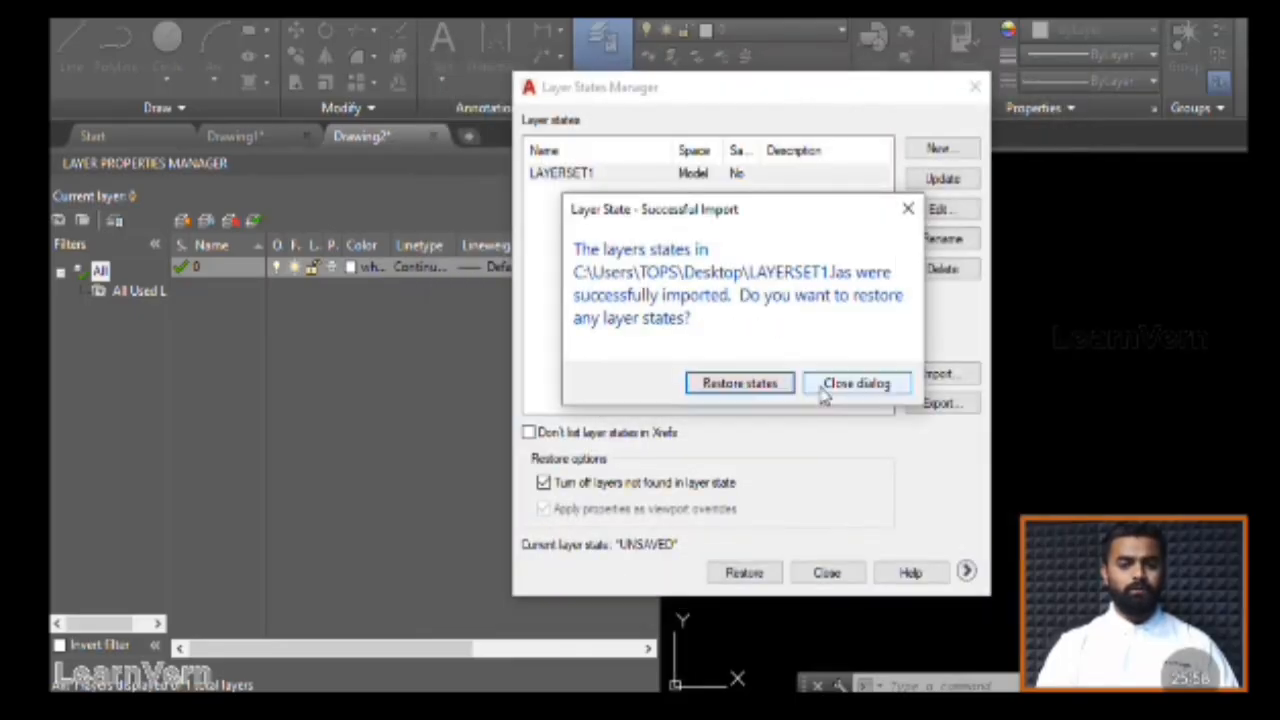
pyautogui.click(762, 393)
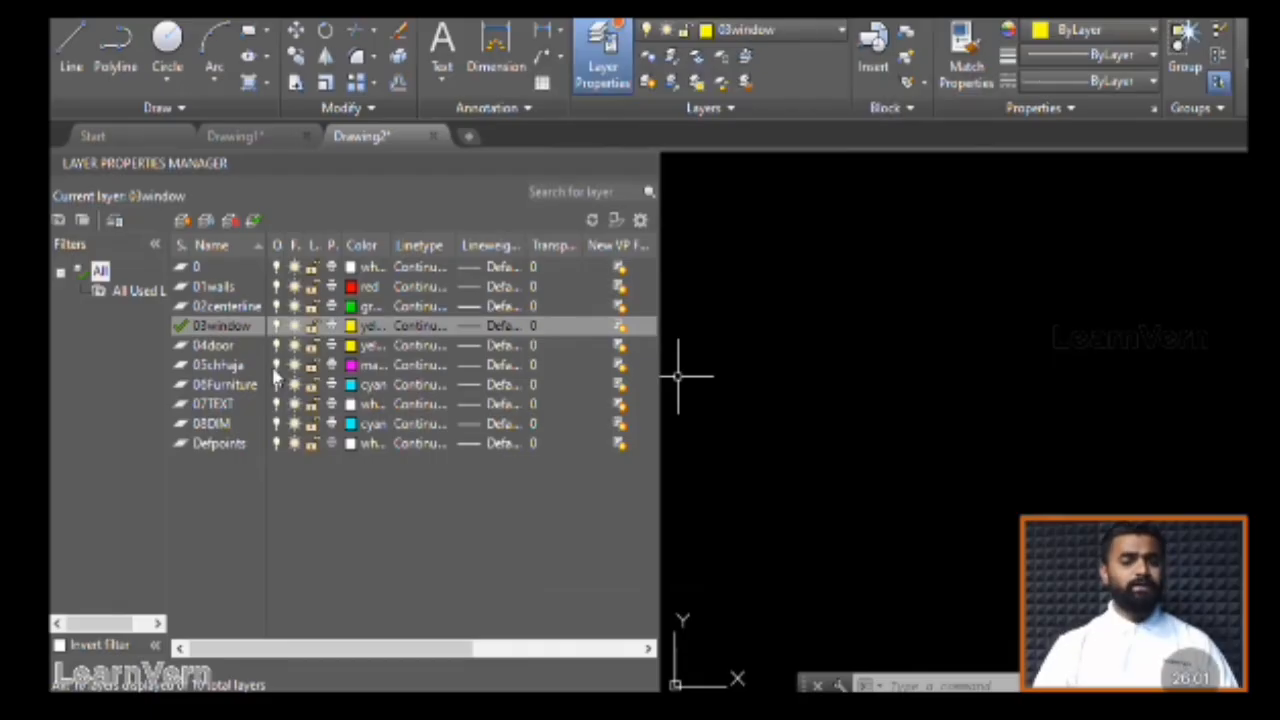